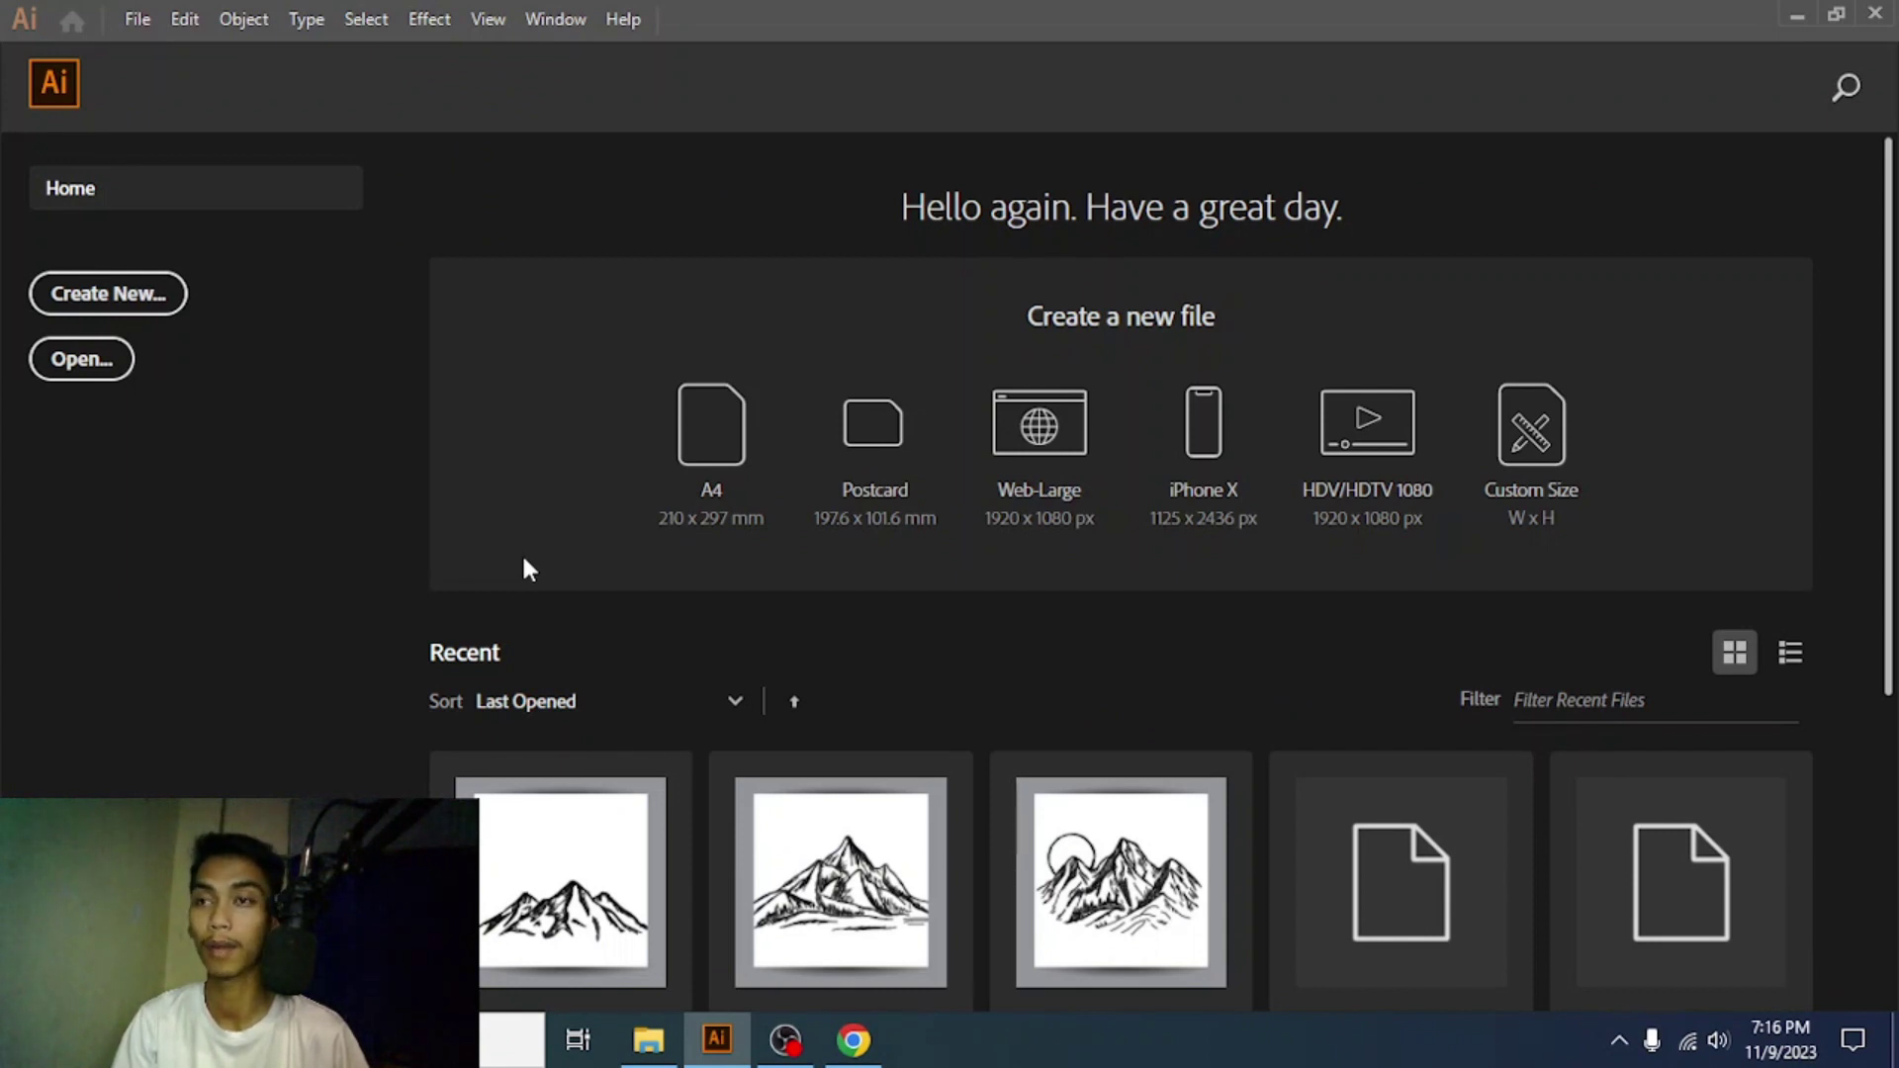
- Create a new 500 x 500 px document in portrait orientation with one artboard
click(140, 298)
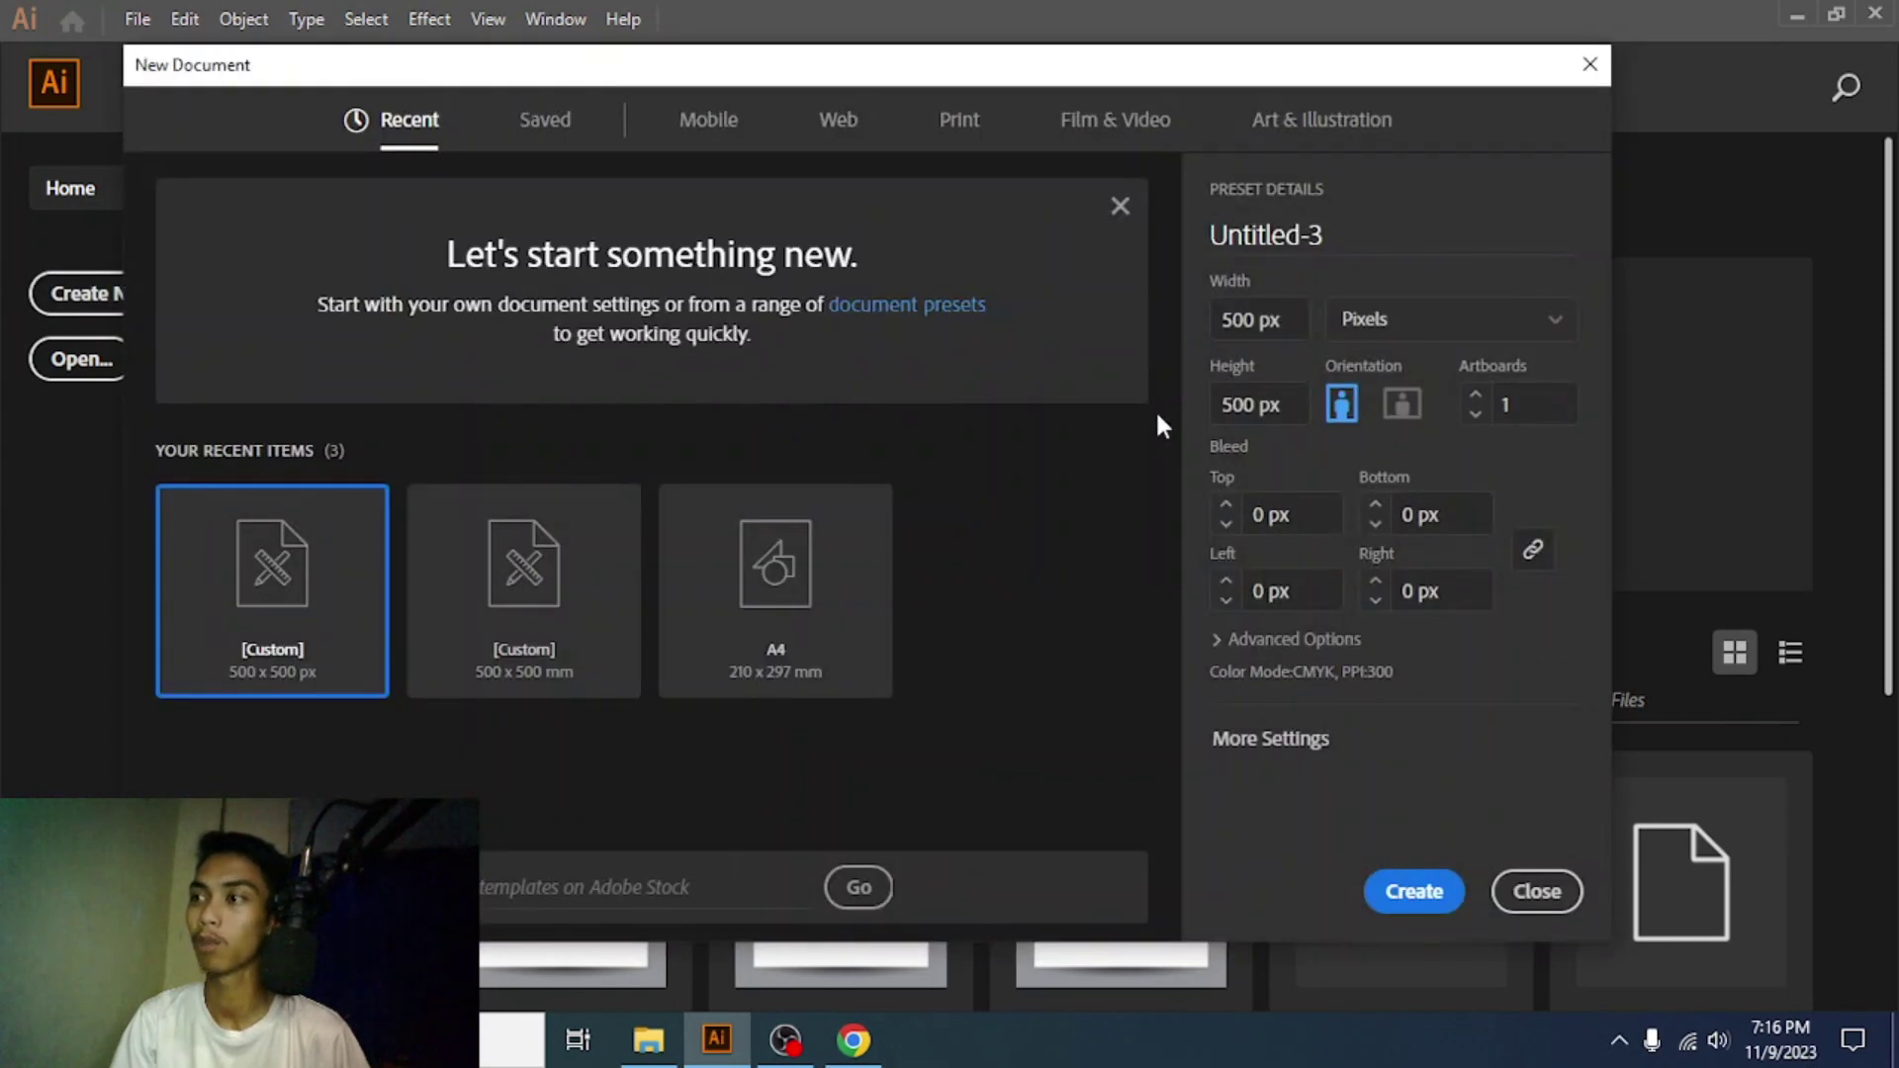
click(1255, 321)
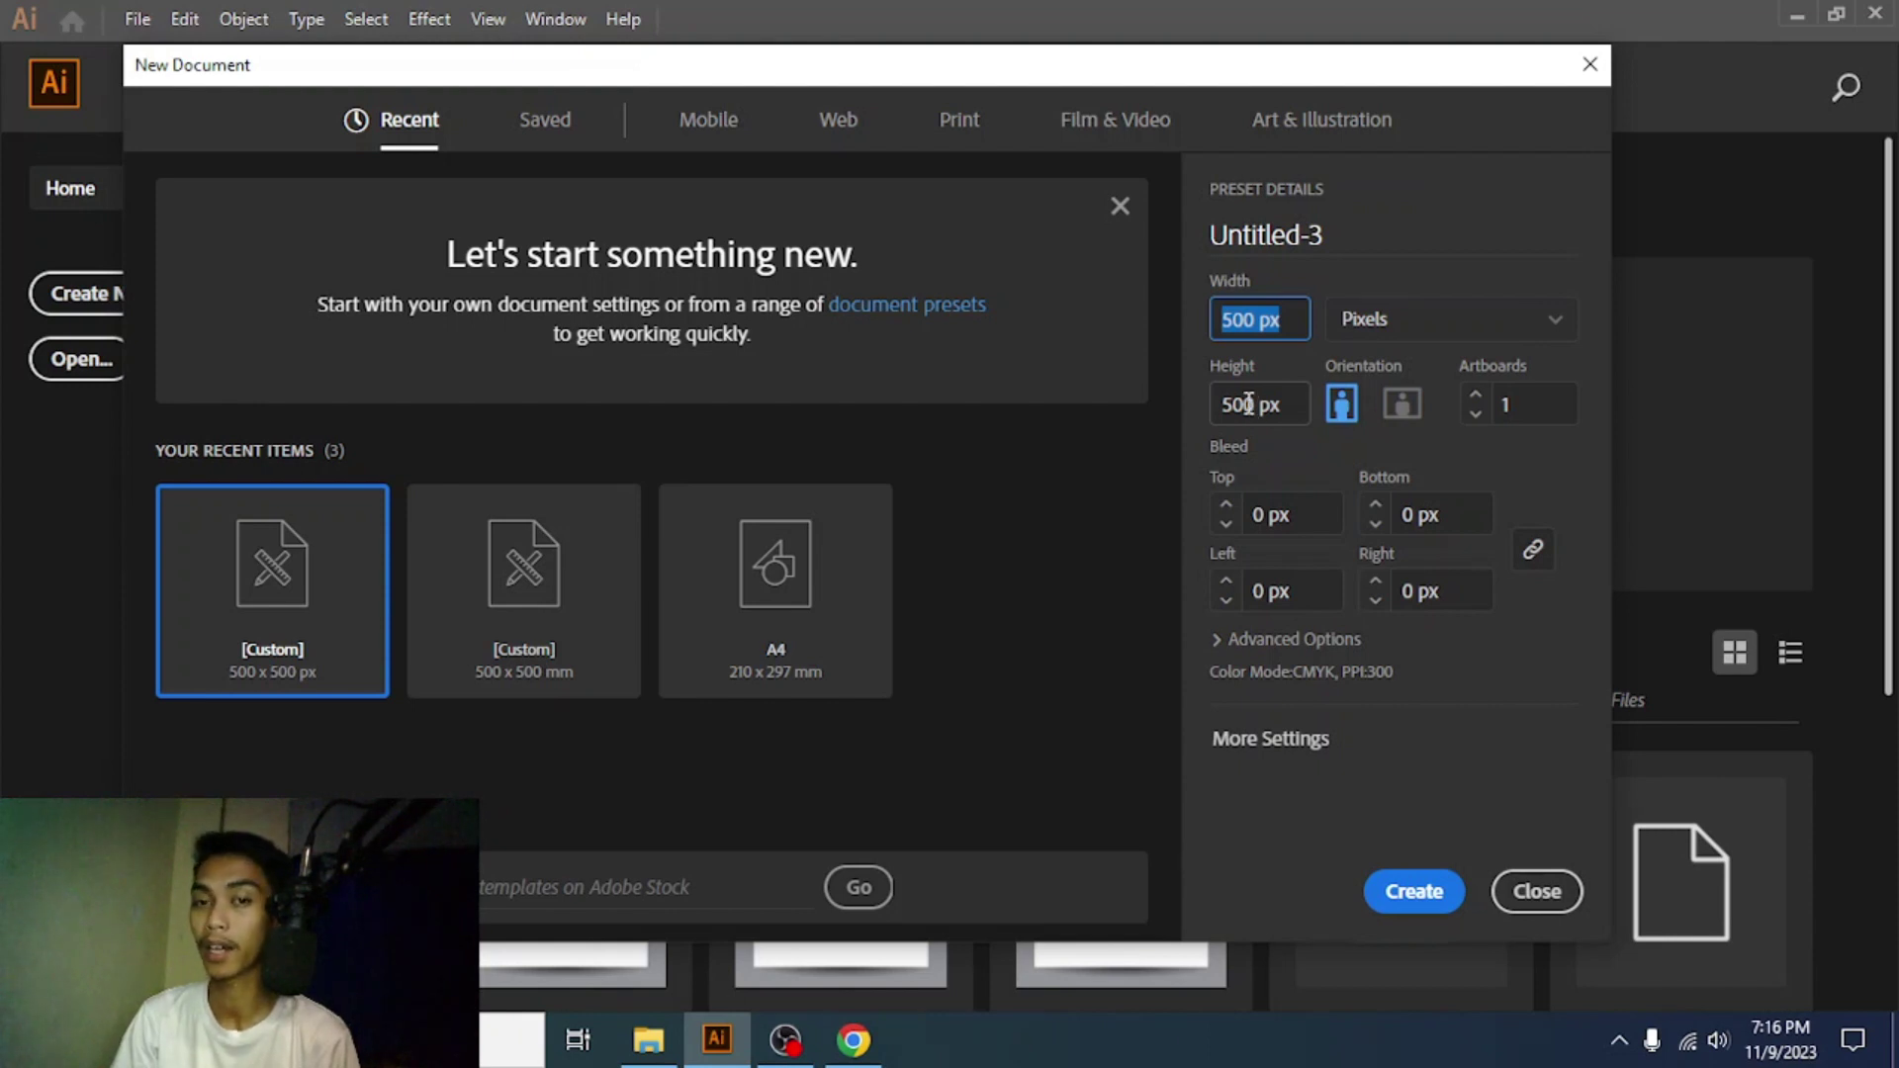
click(1416, 892)
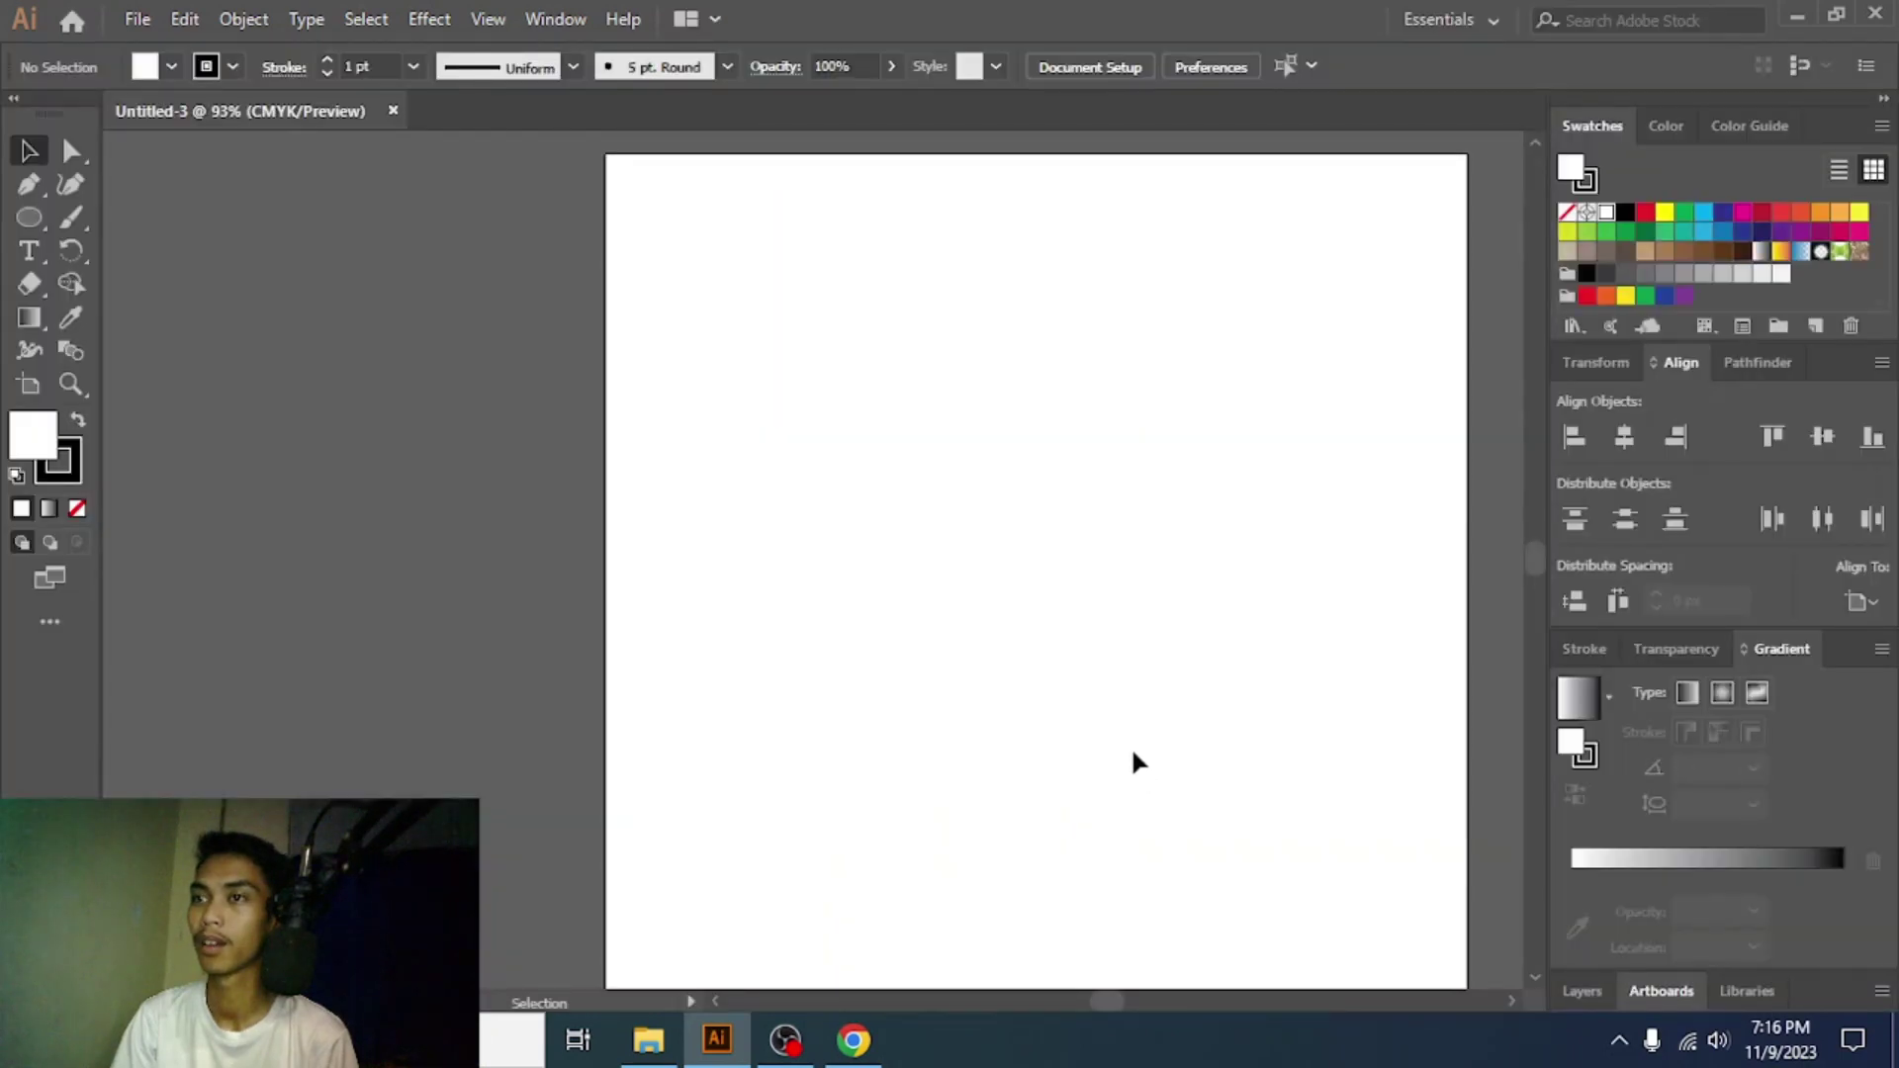
scroll(1028, 692, right, 5)
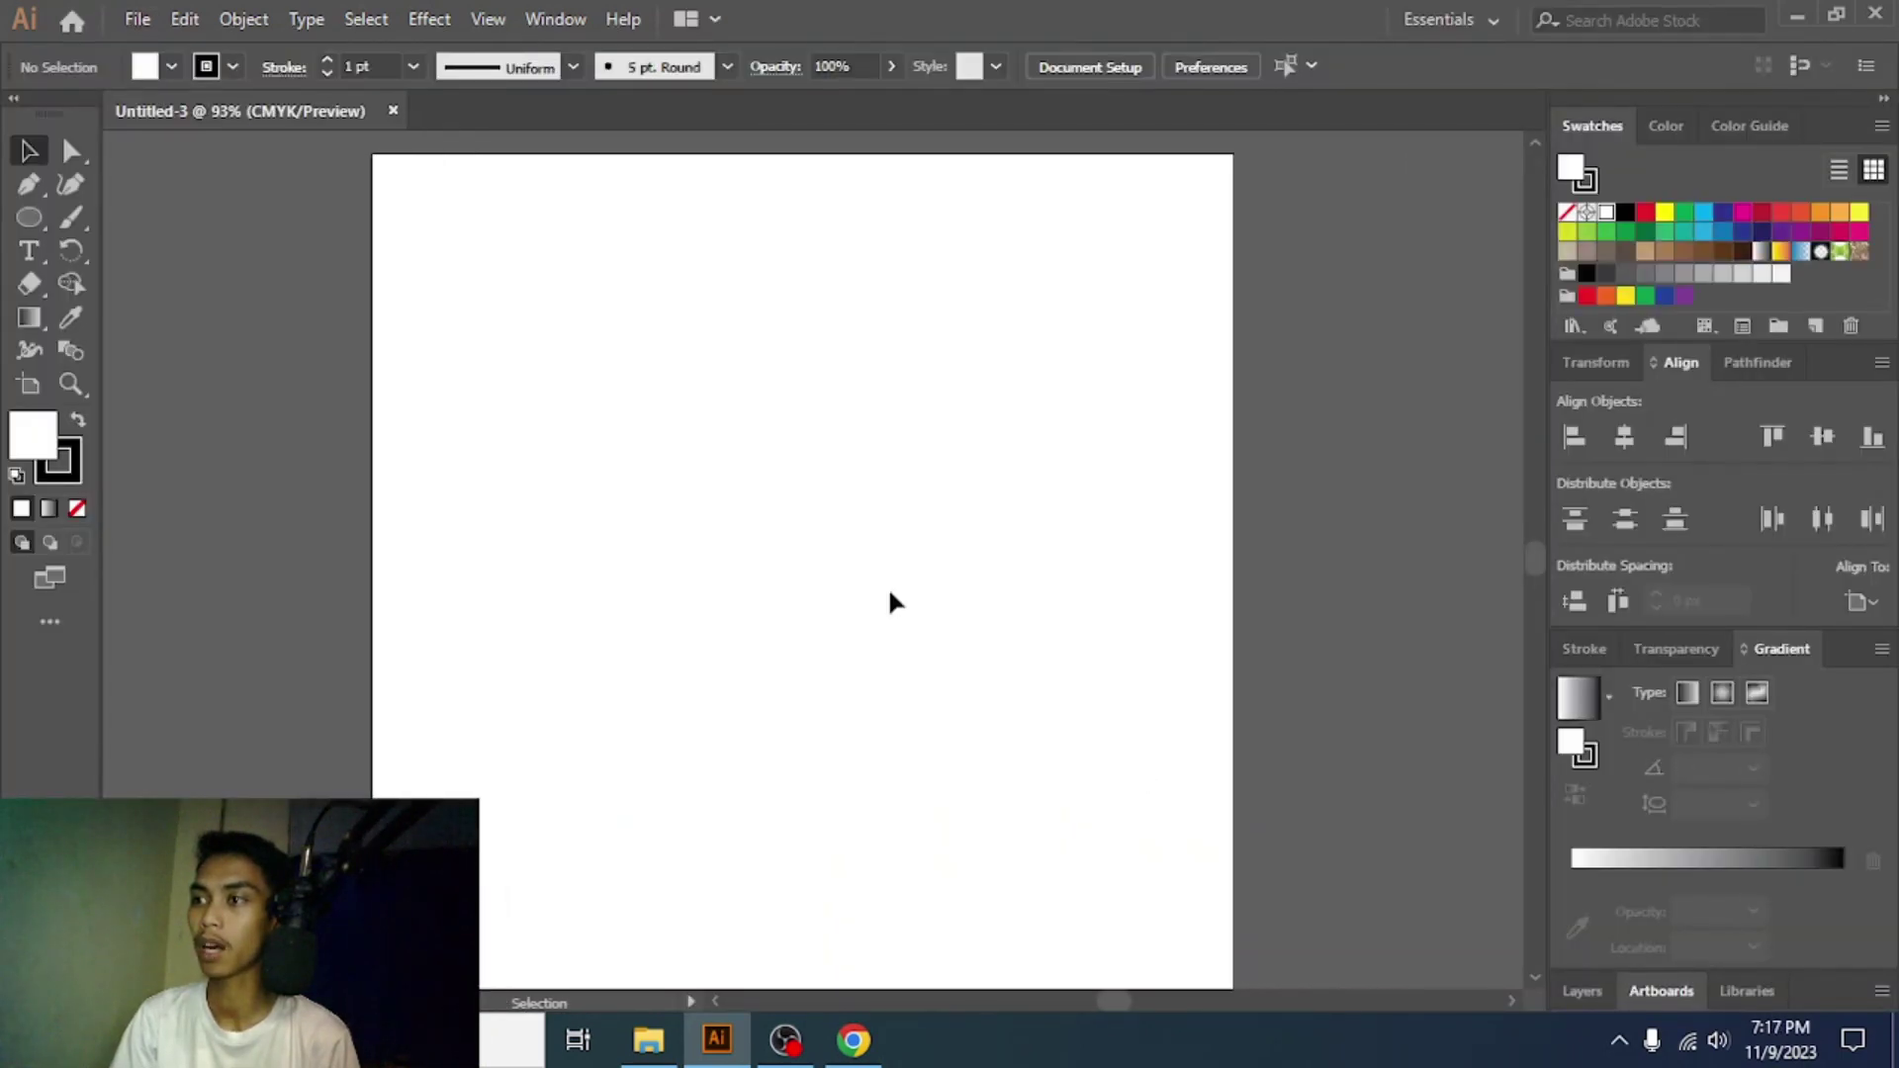
scroll(893, 601, down, 1)
- Create a second new document with a width and height of 4000 px
click(137, 19)
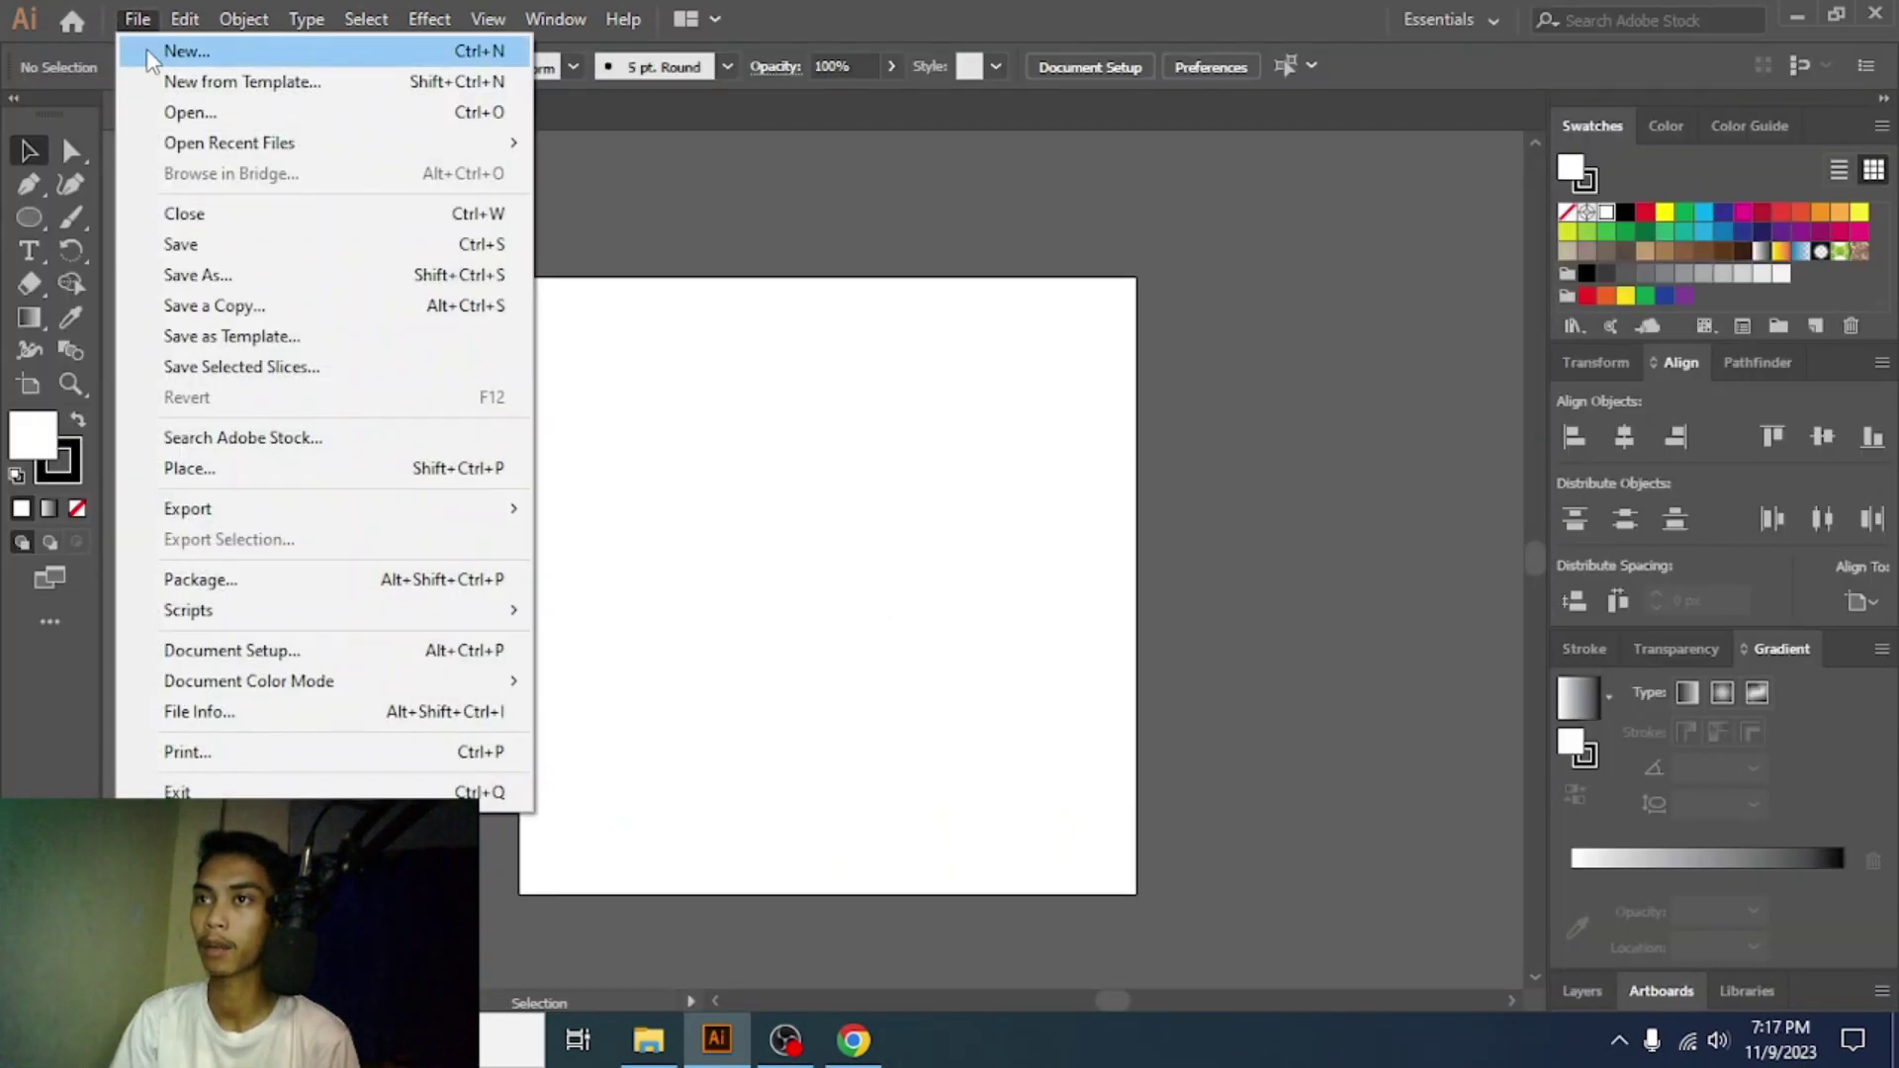
click(152, 58)
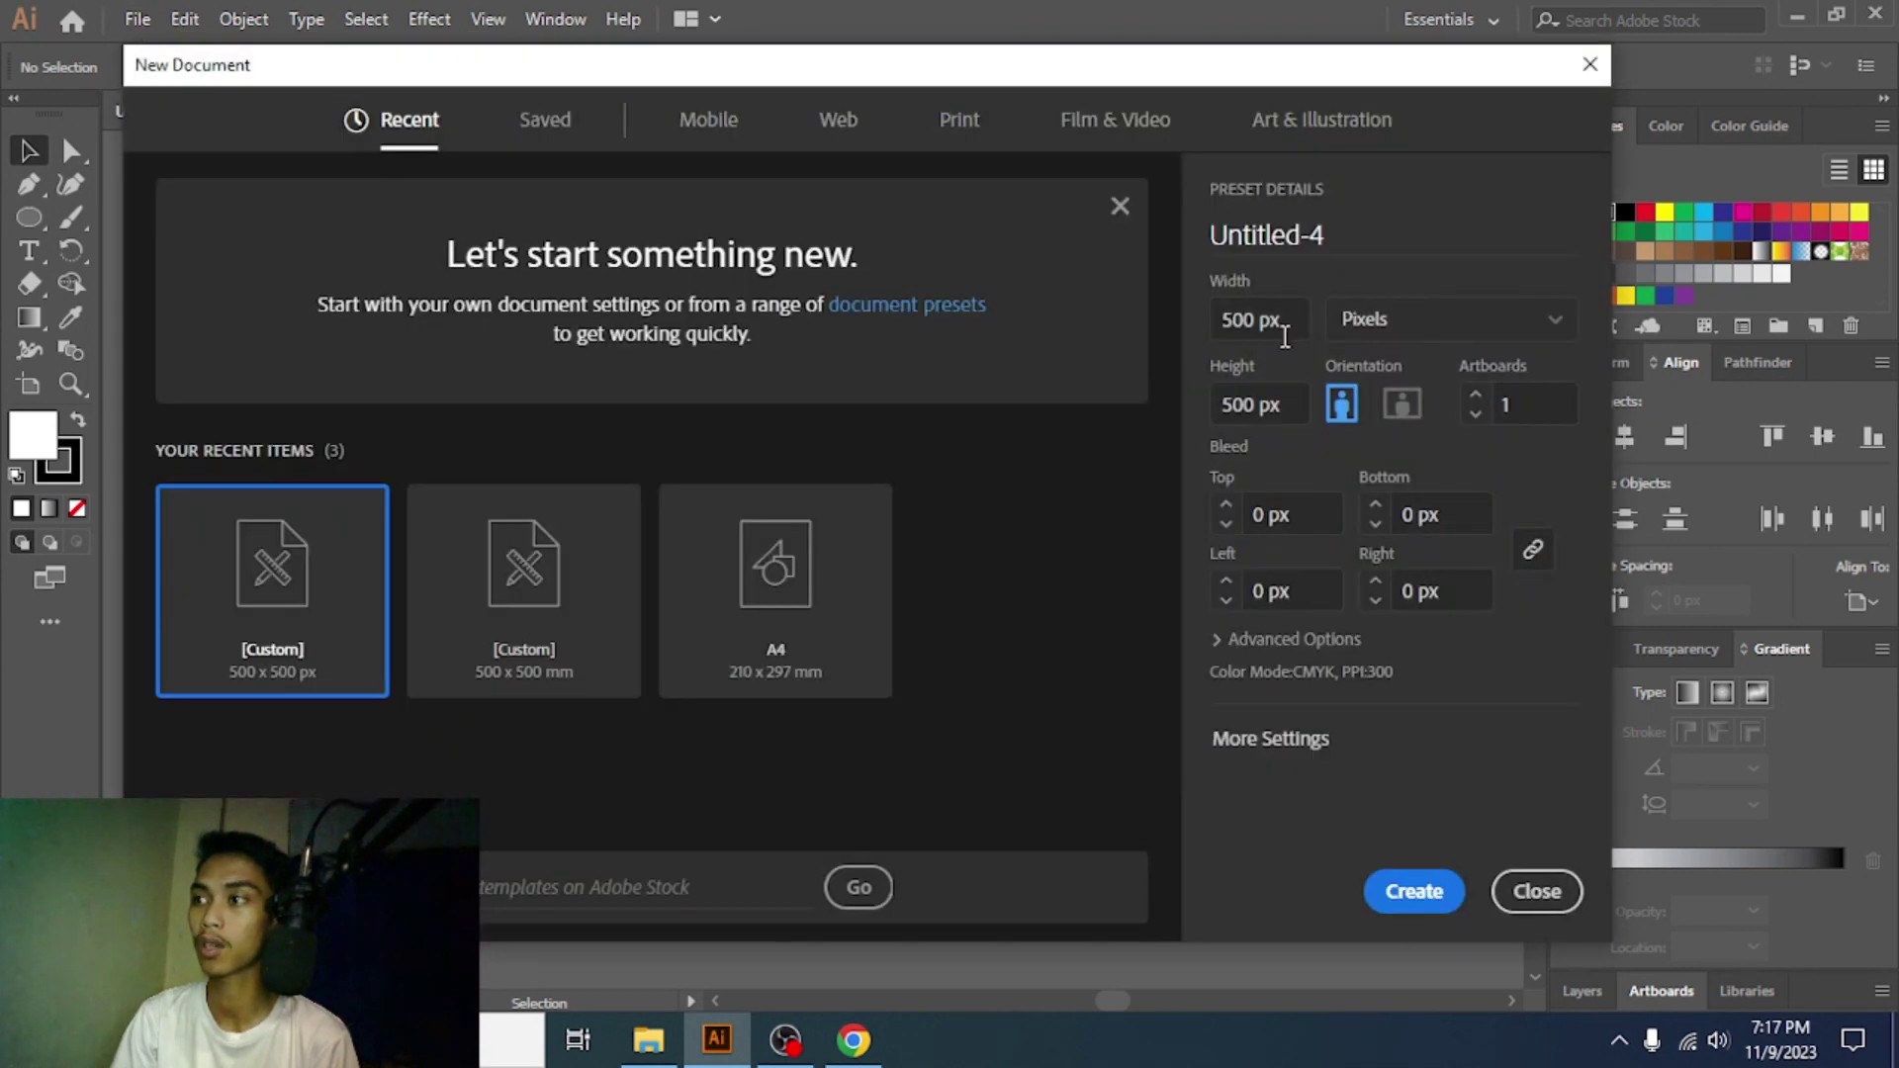
click(1262, 318)
click(1262, 318)
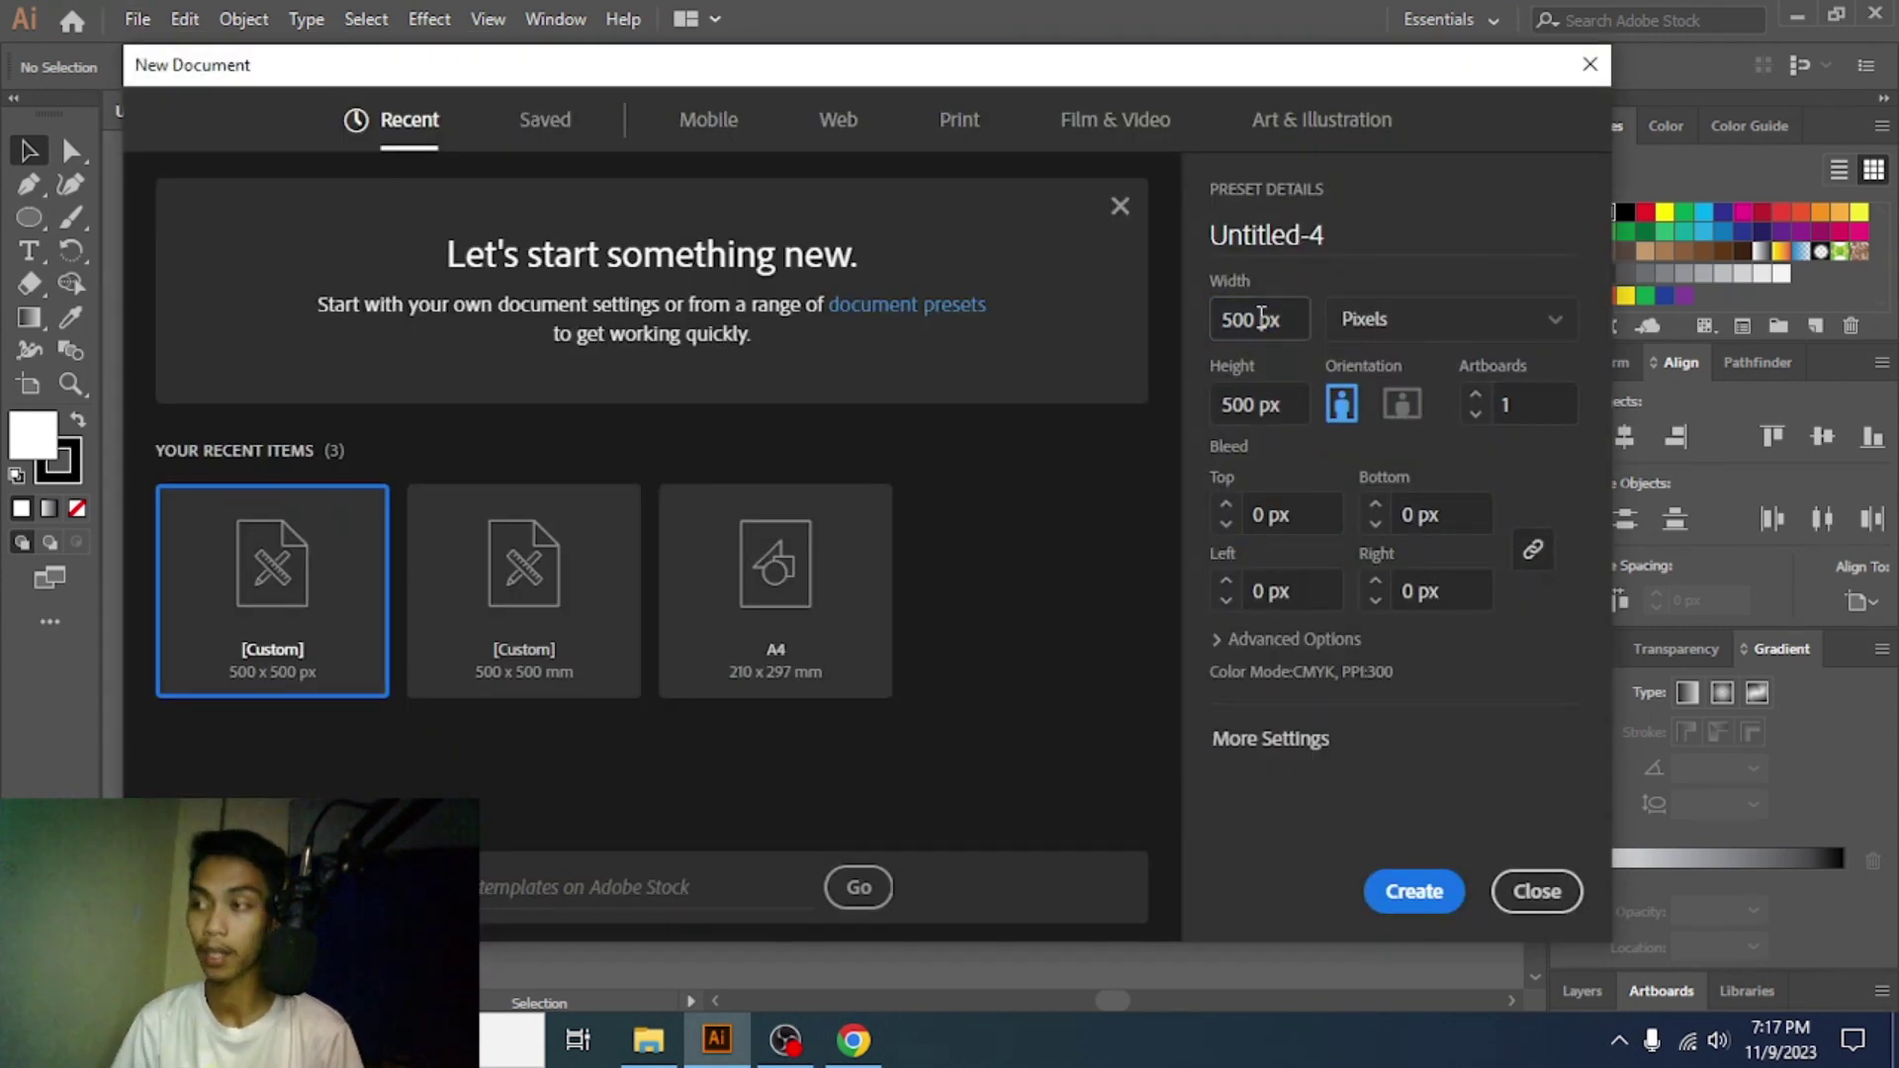
click(1235, 321)
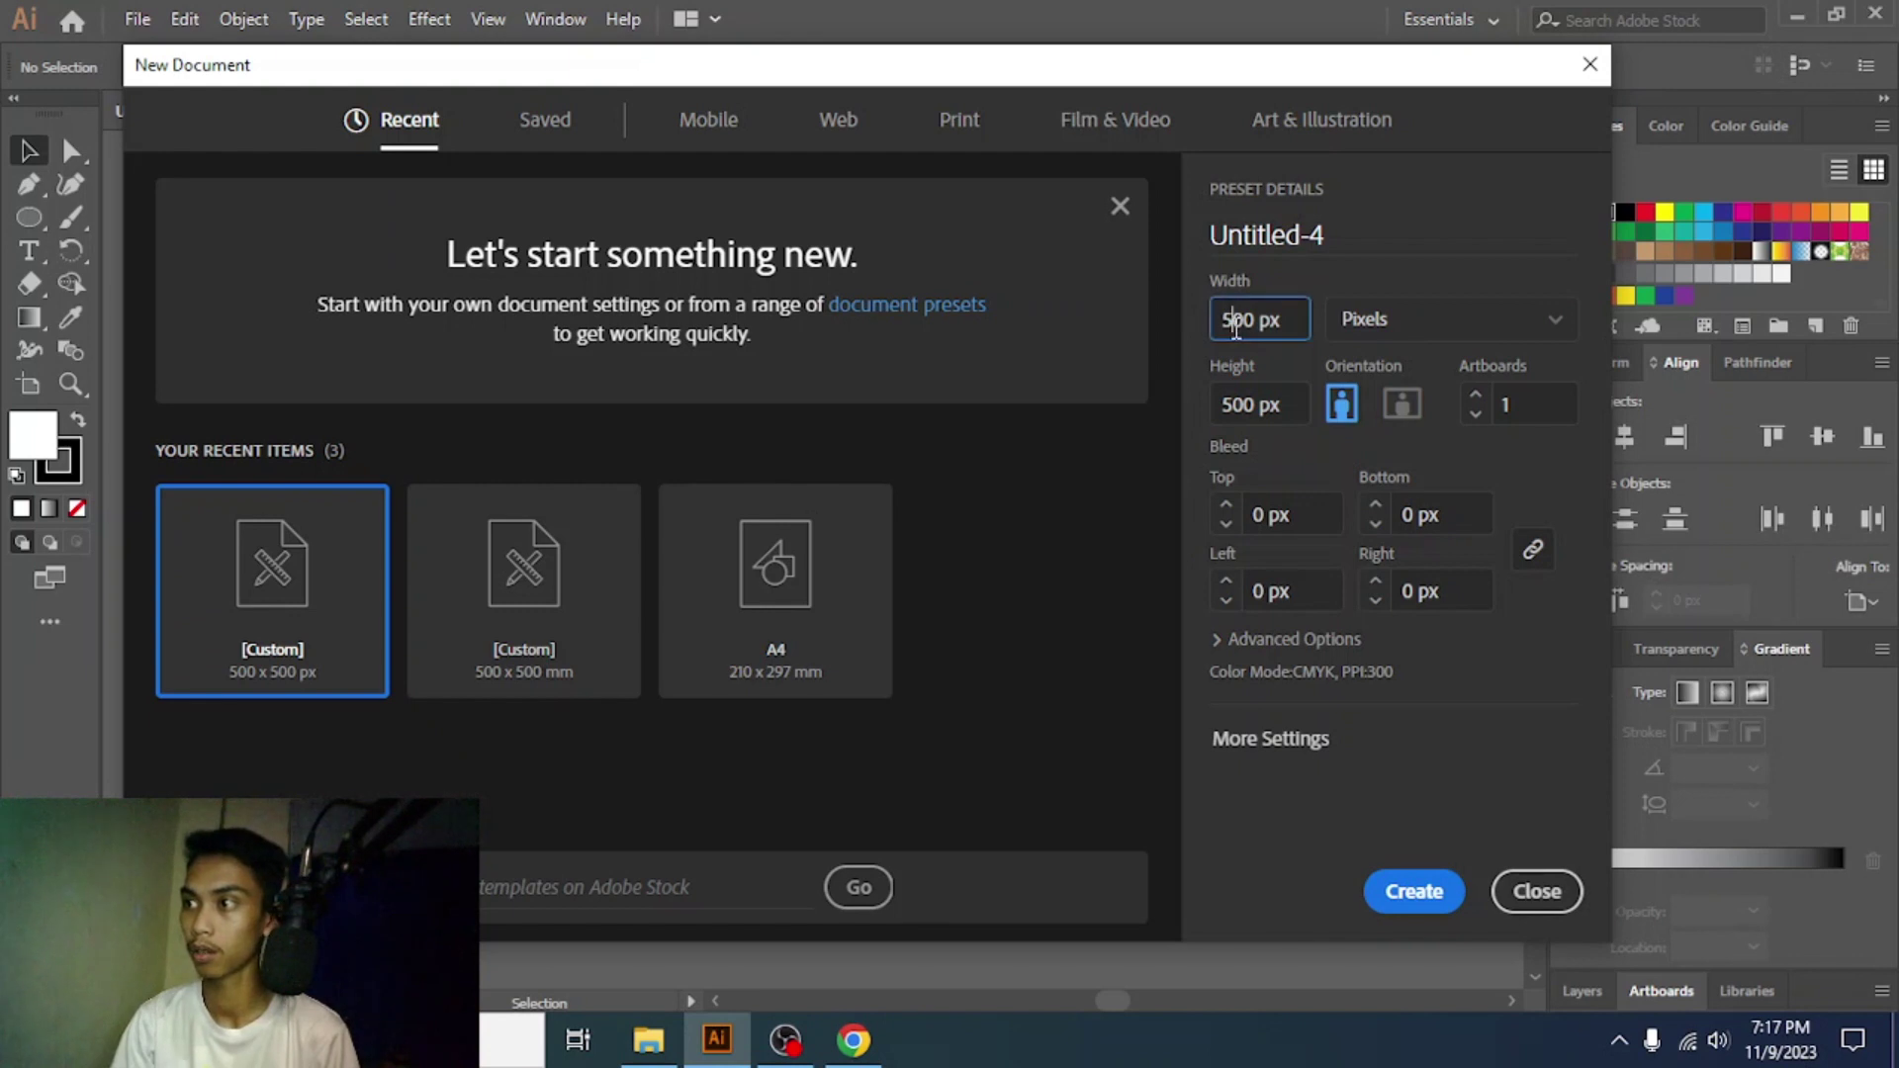
double_click(1231, 330)
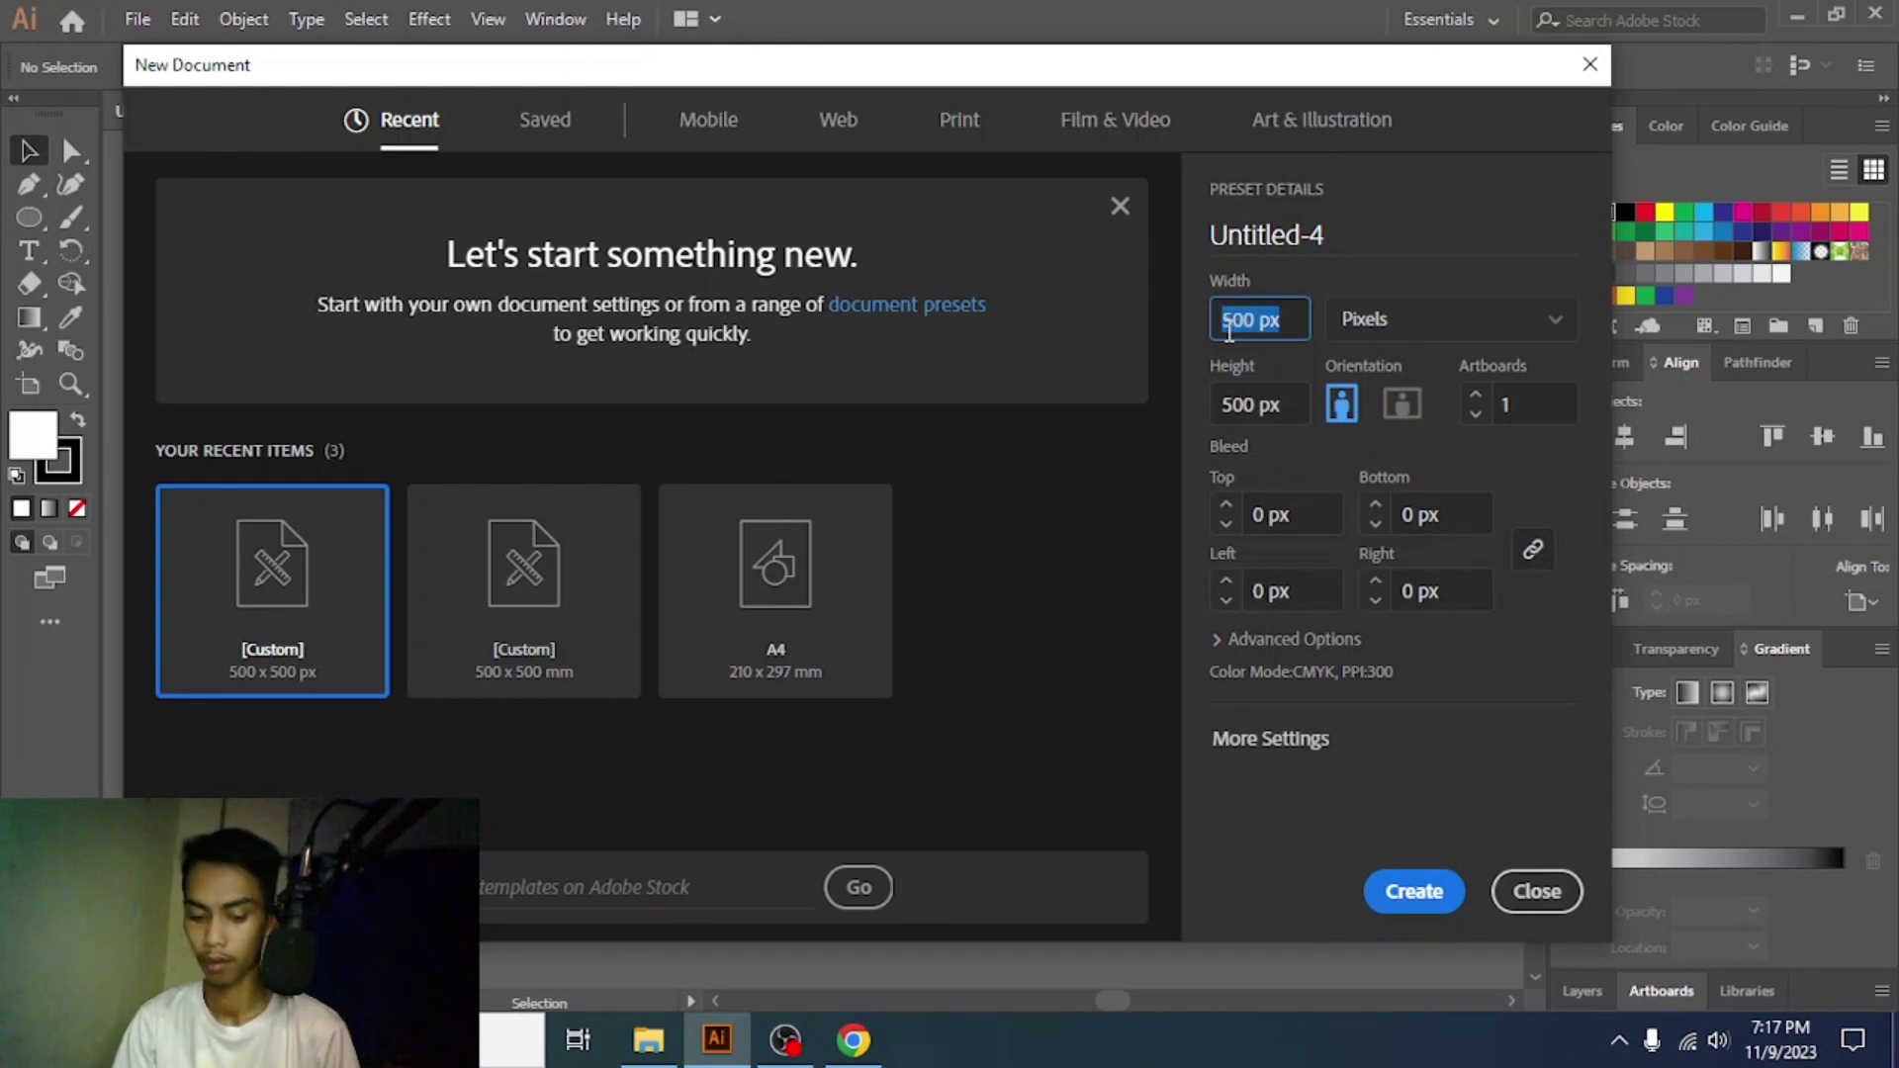
text(4000)
double_click(1229, 331)
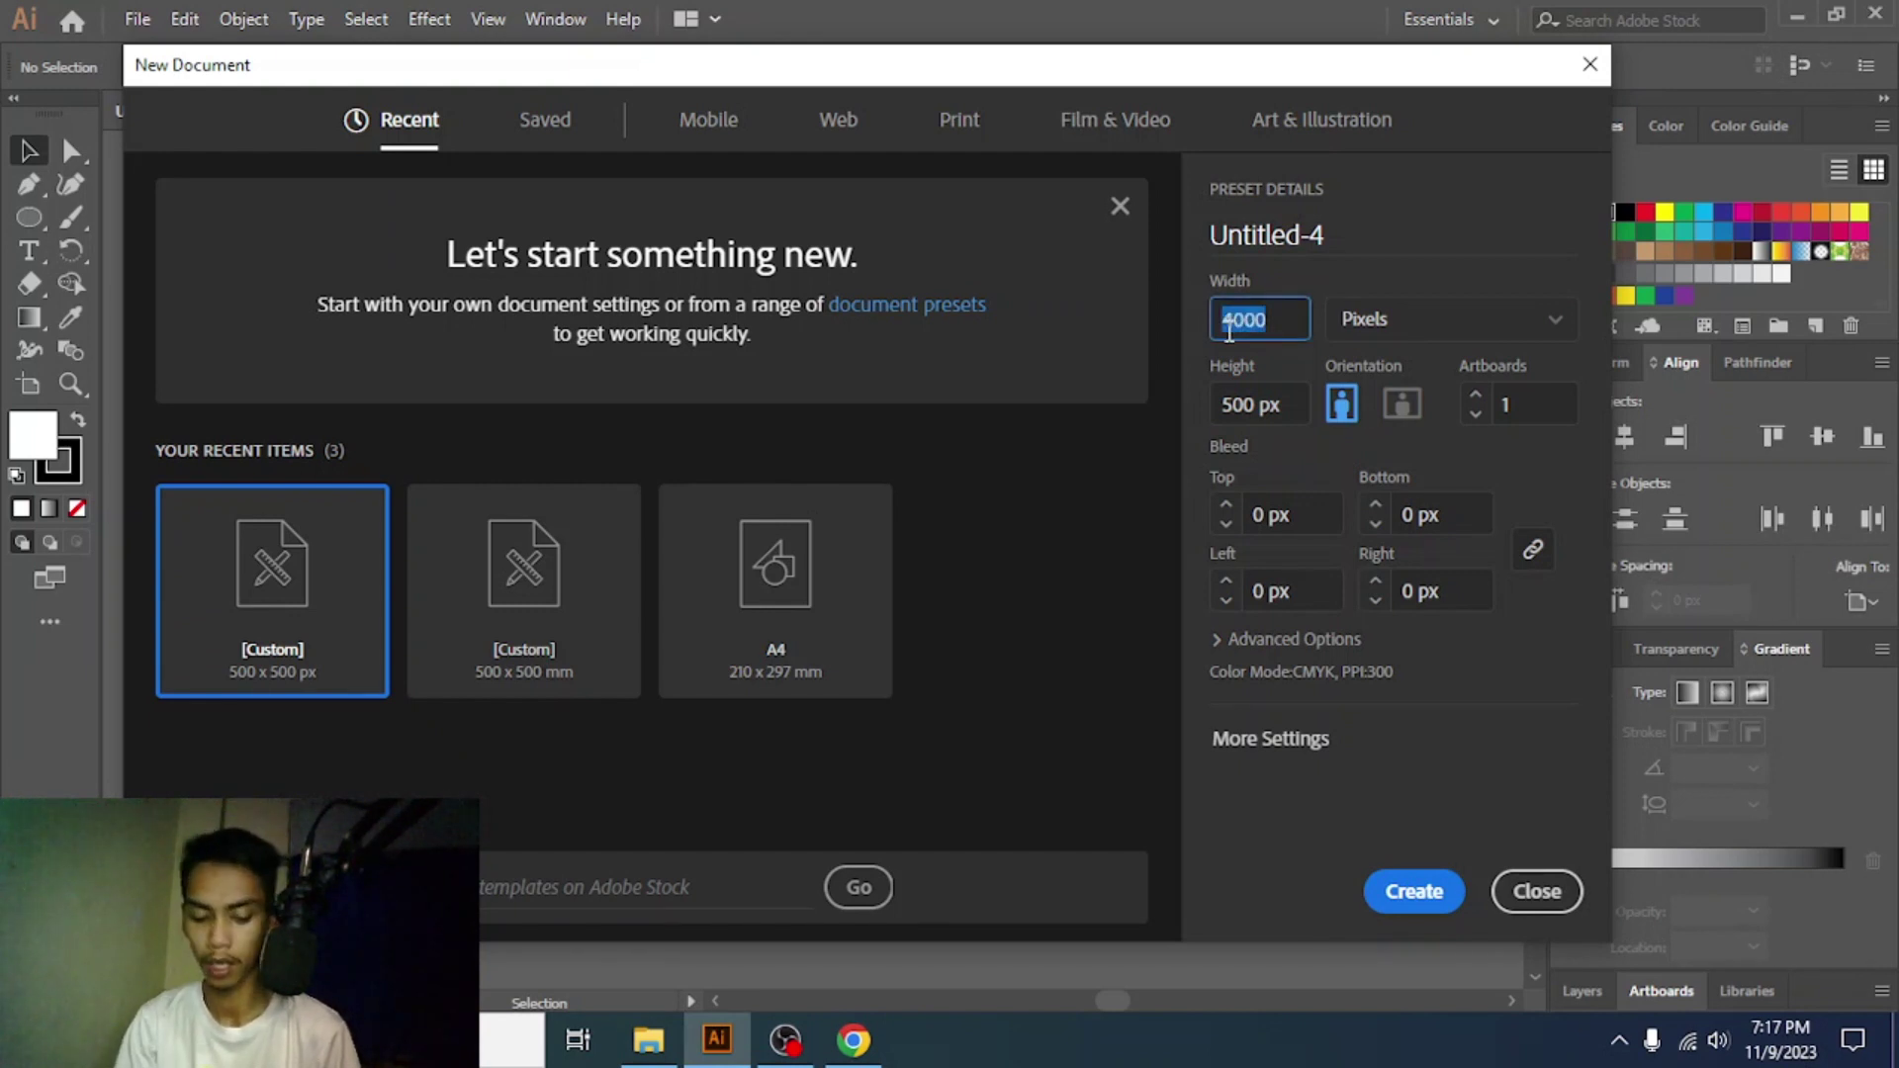
double_click(1261, 416)
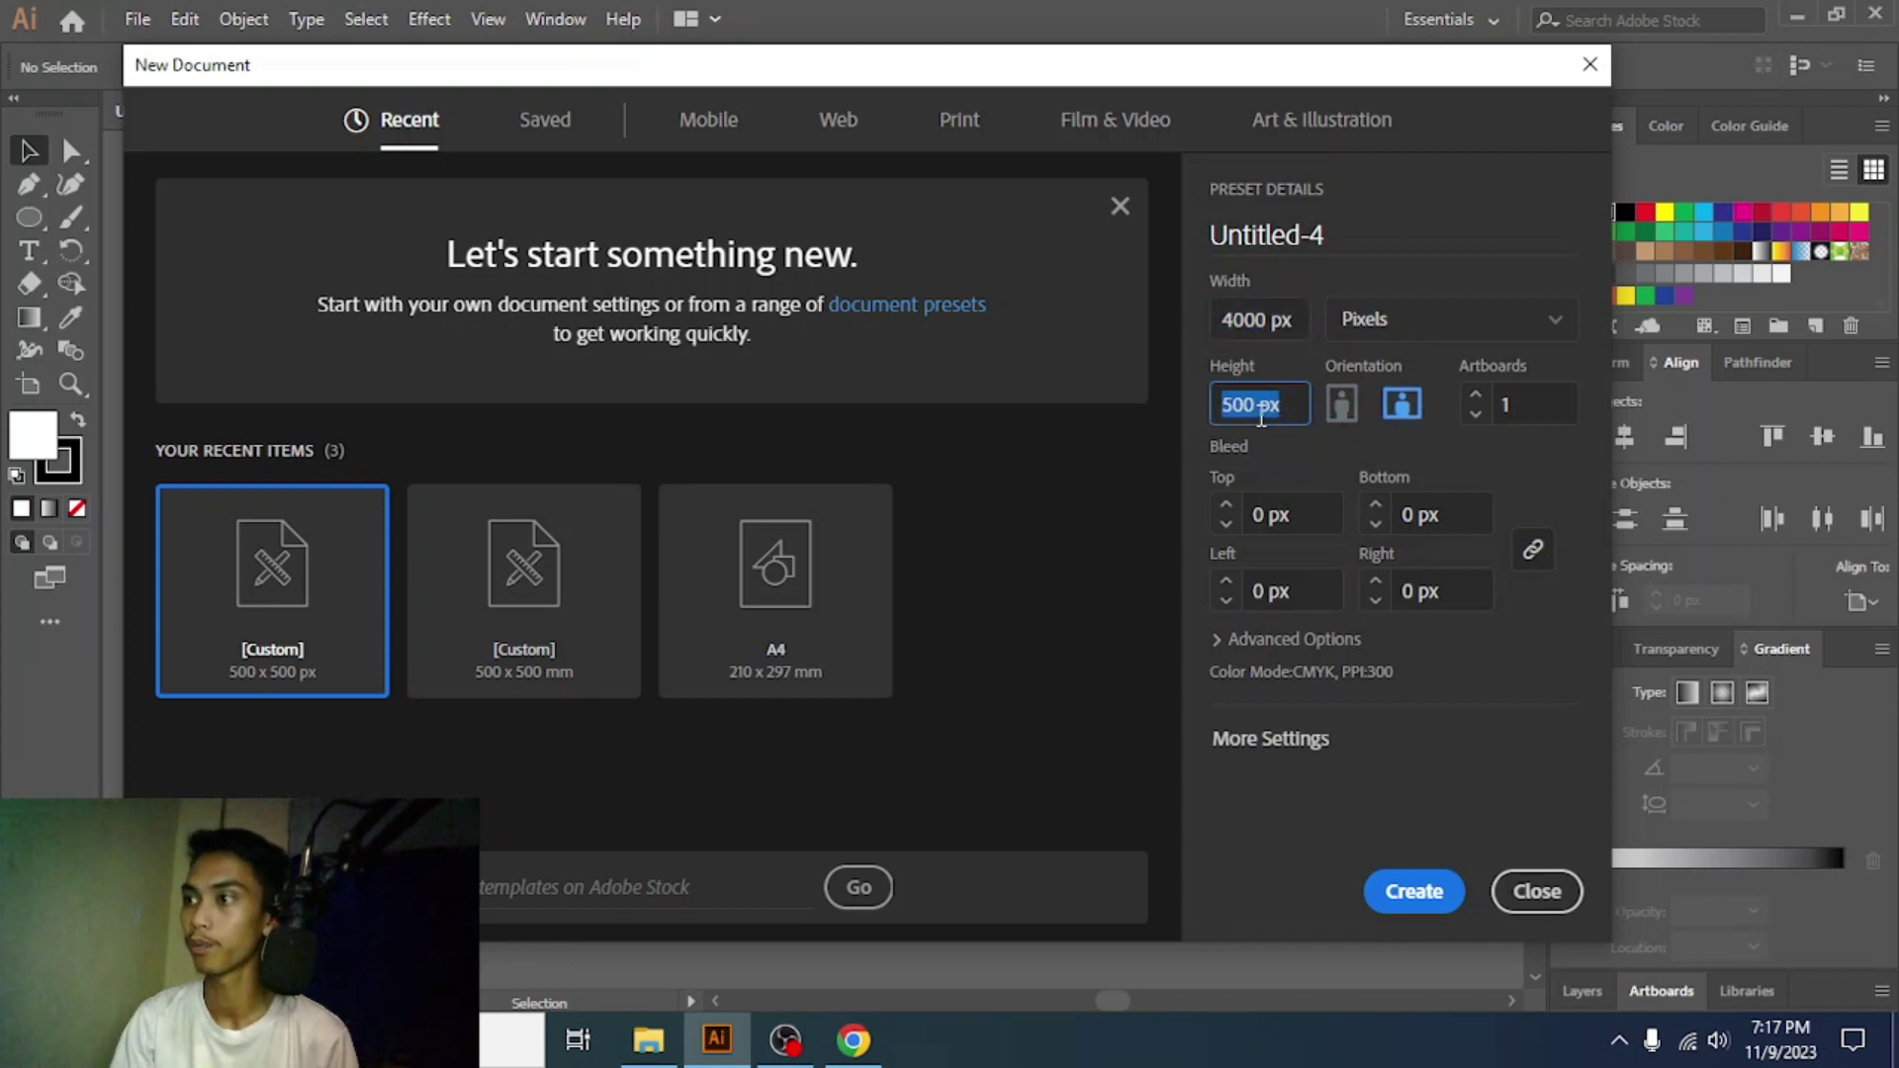
text(4000)
click(1442, 892)
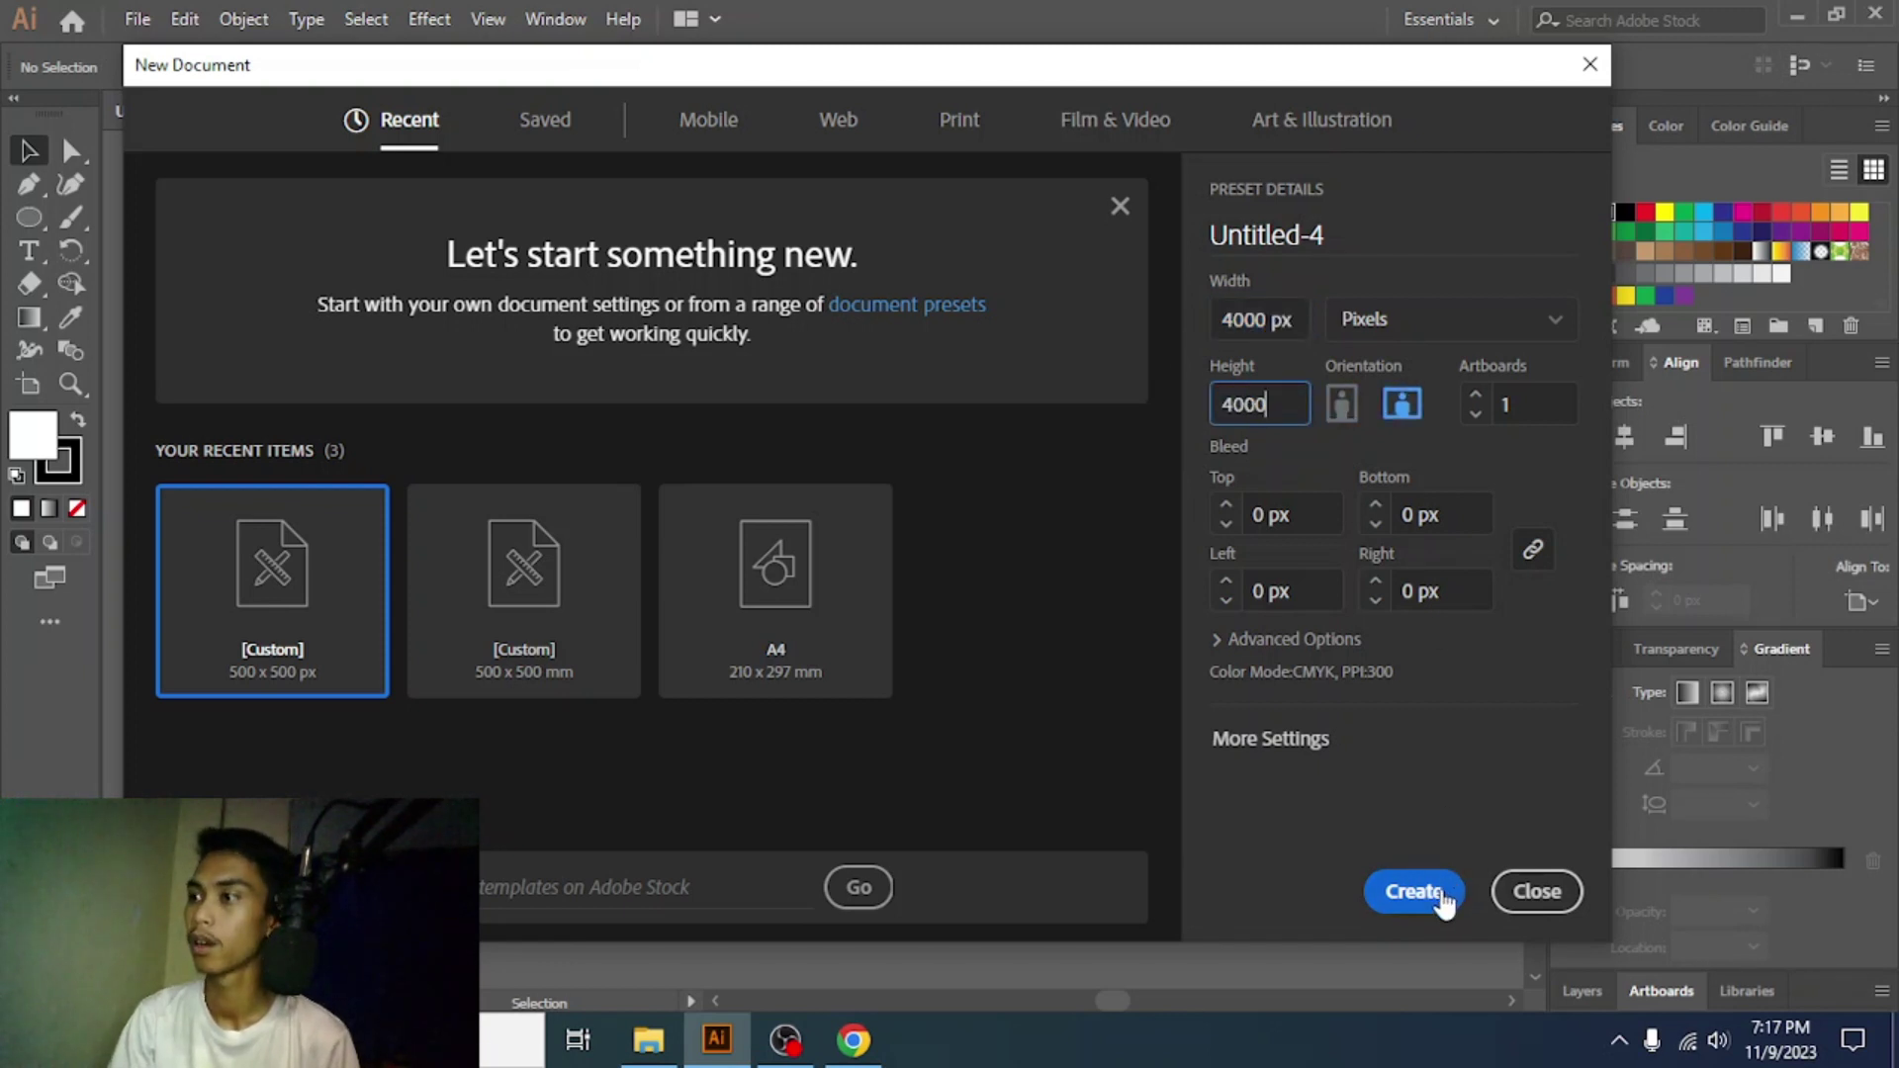
- Return to the Untitled-3 document and check the width and height of Artboard 1 in its options
click(259, 117)
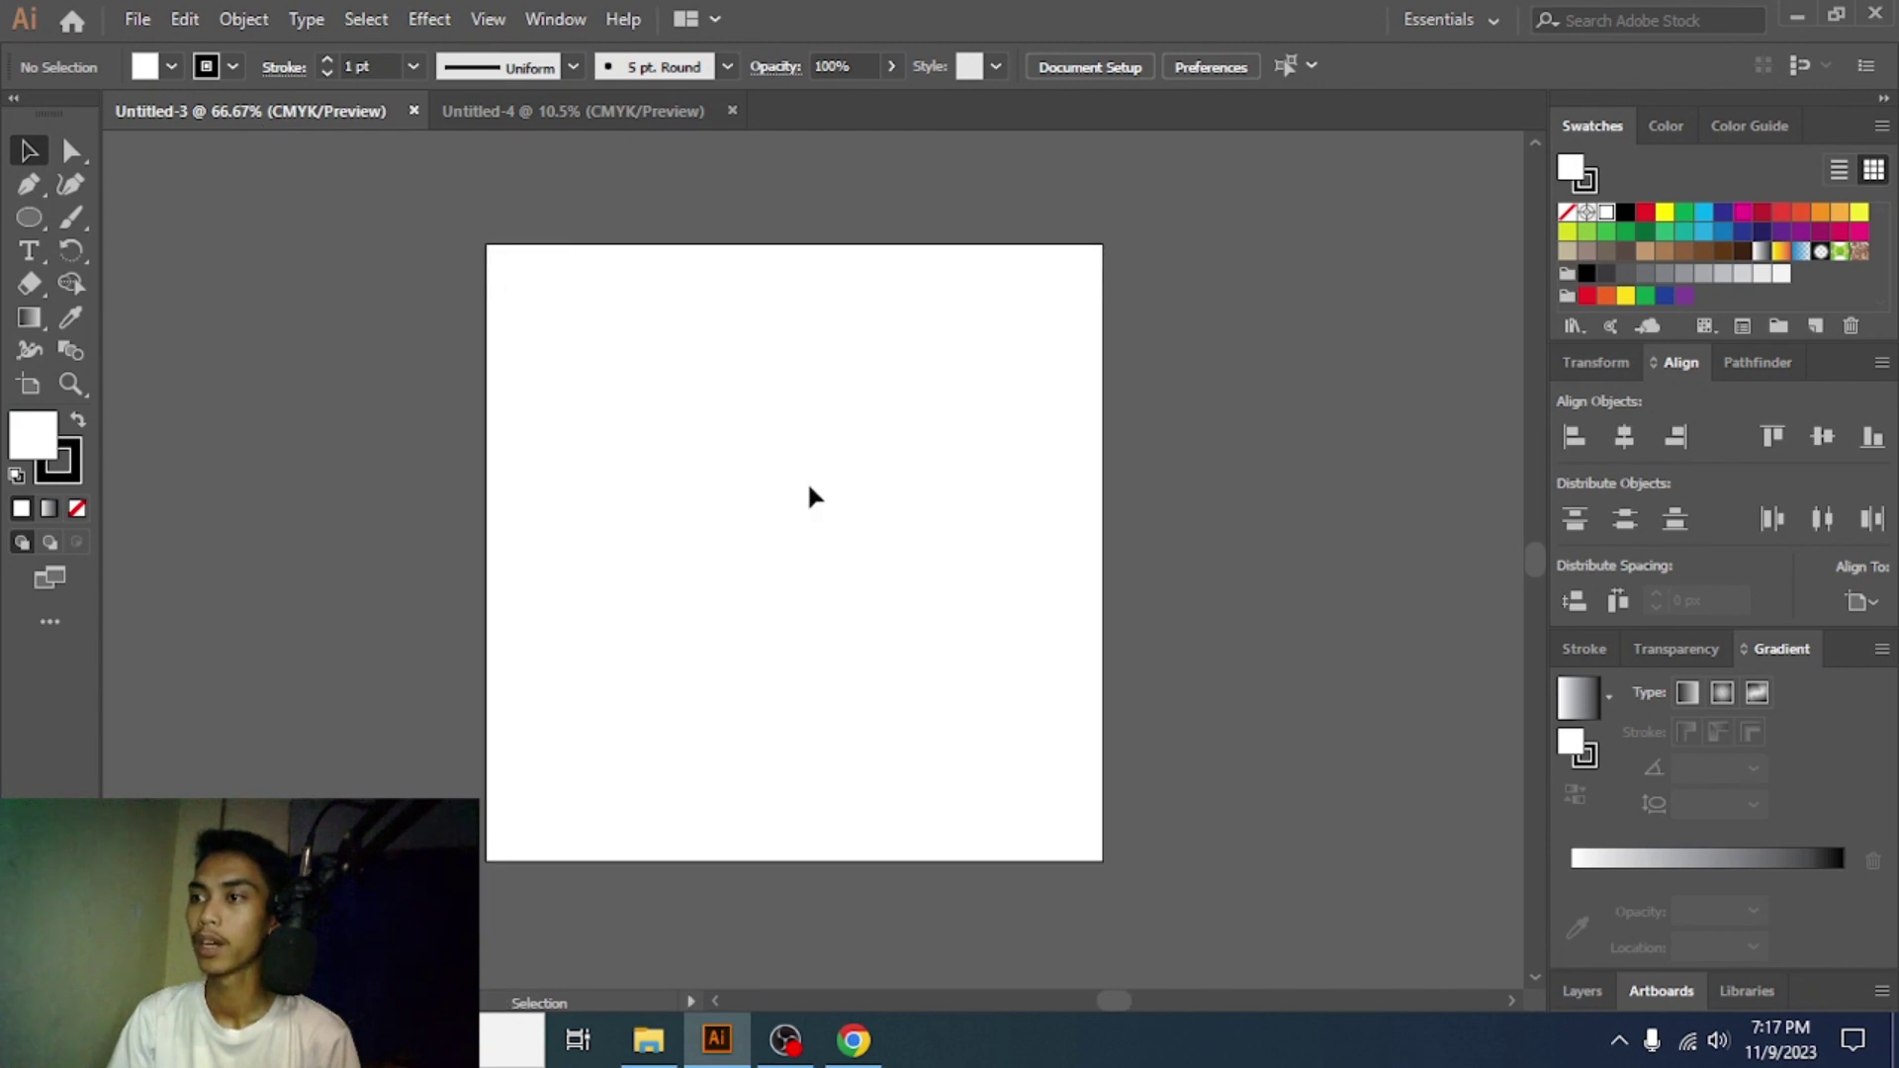
key(alt)
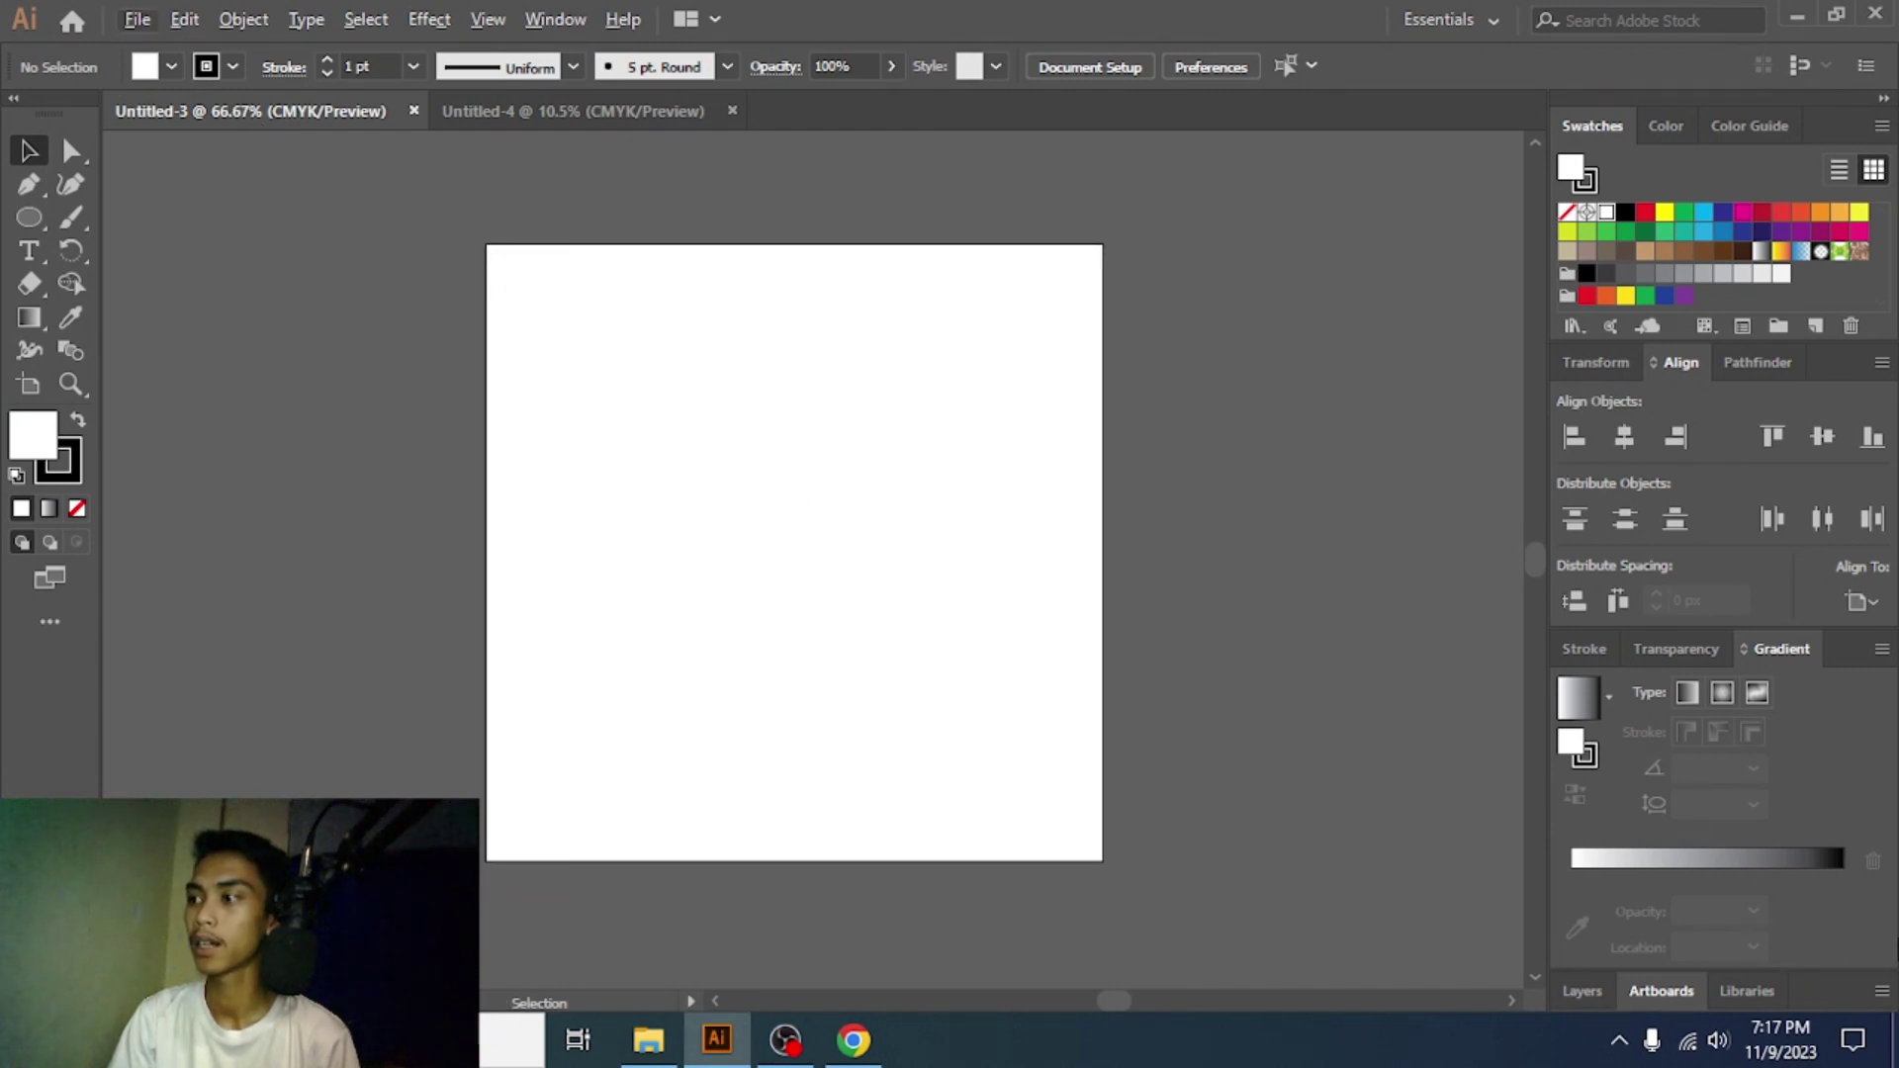
click(1671, 990)
click(1851, 879)
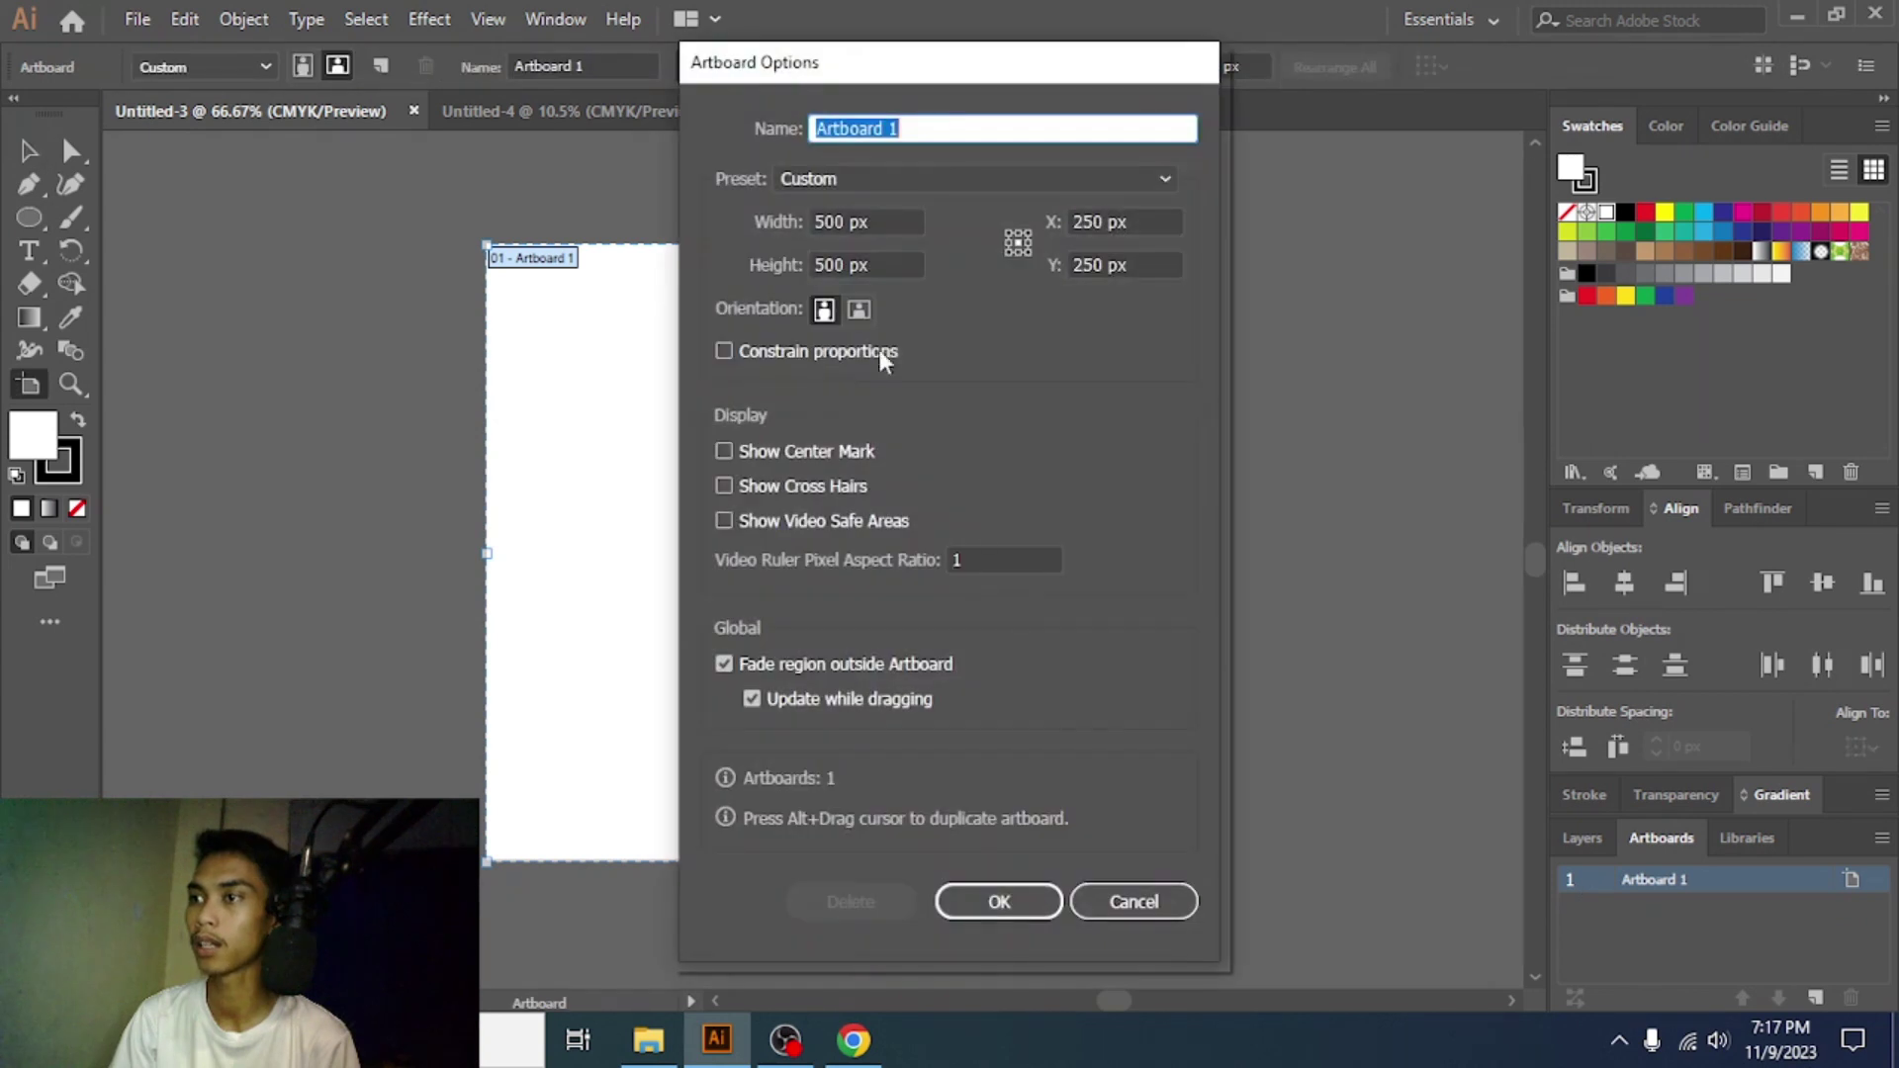
click(999, 901)
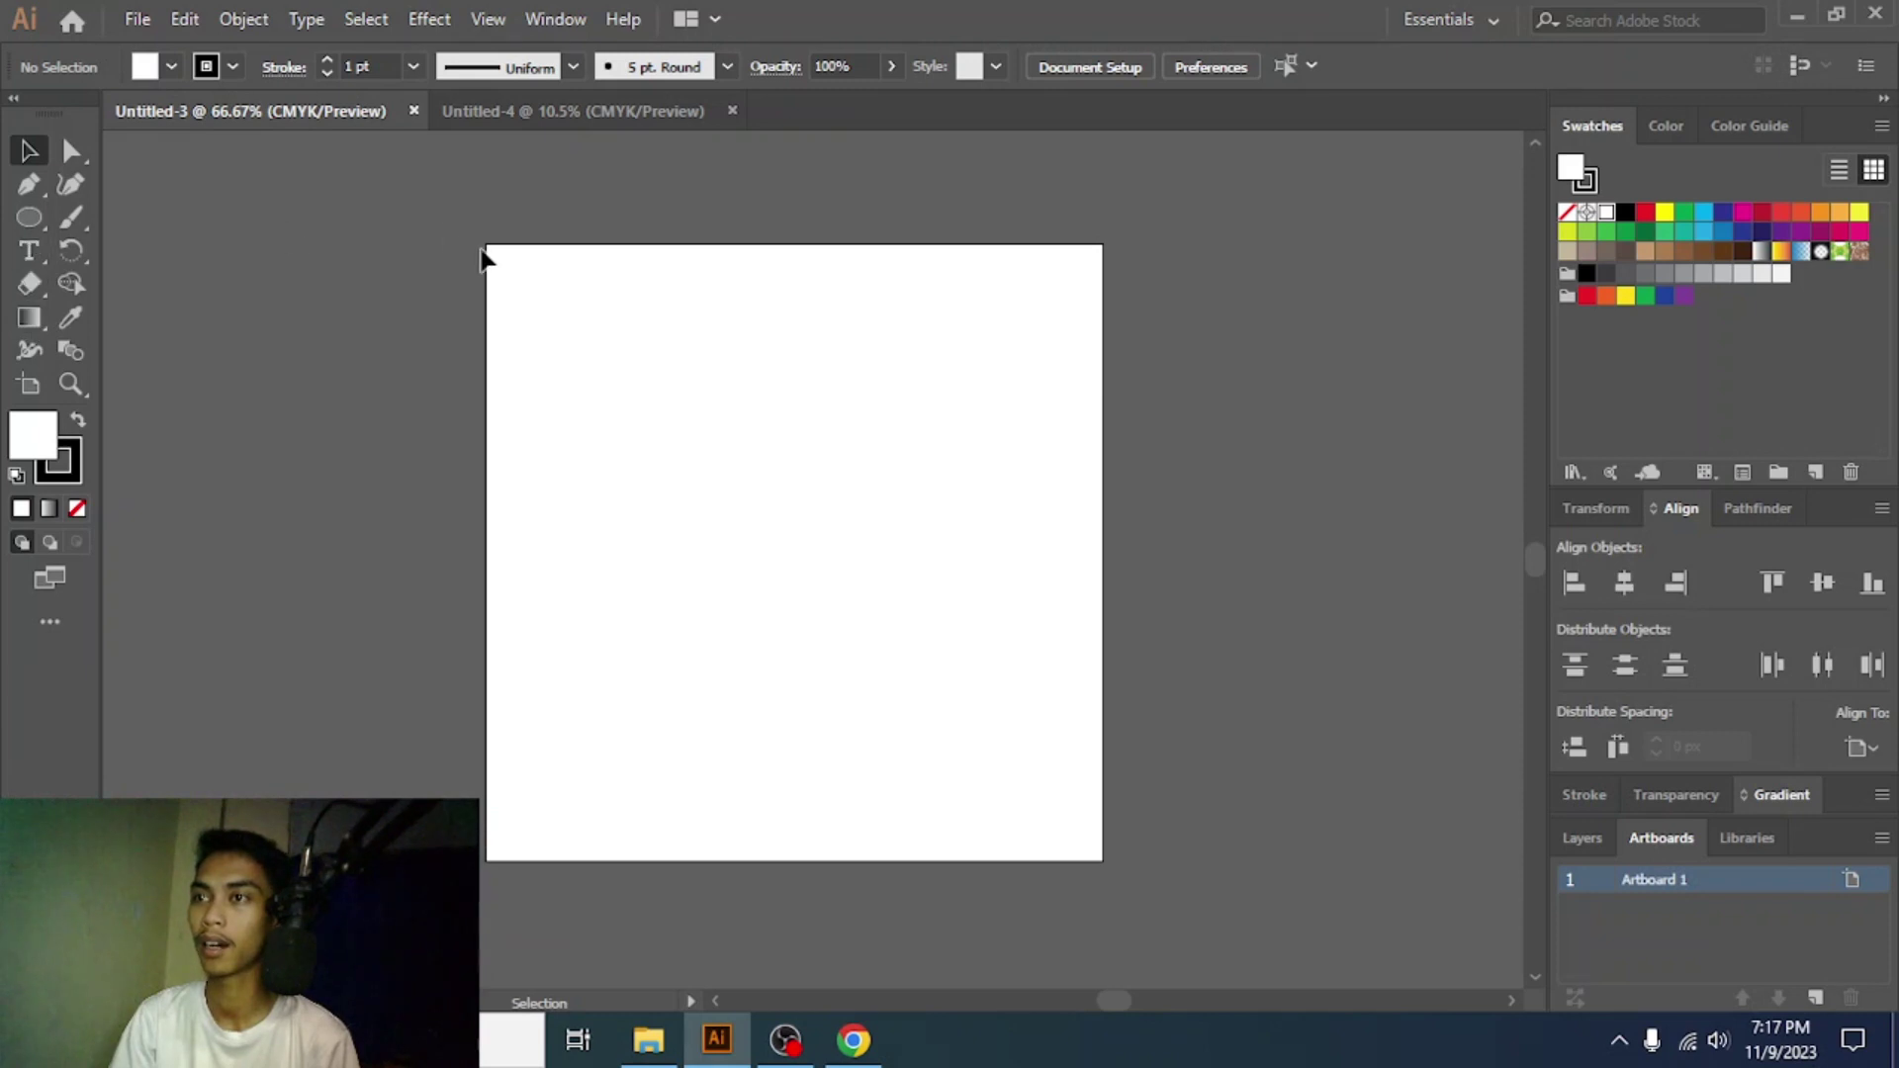
- Create a rectangle the same size as the artboard and center it horizontally and vertically on the artboard
drag(28, 217, 158, 217)
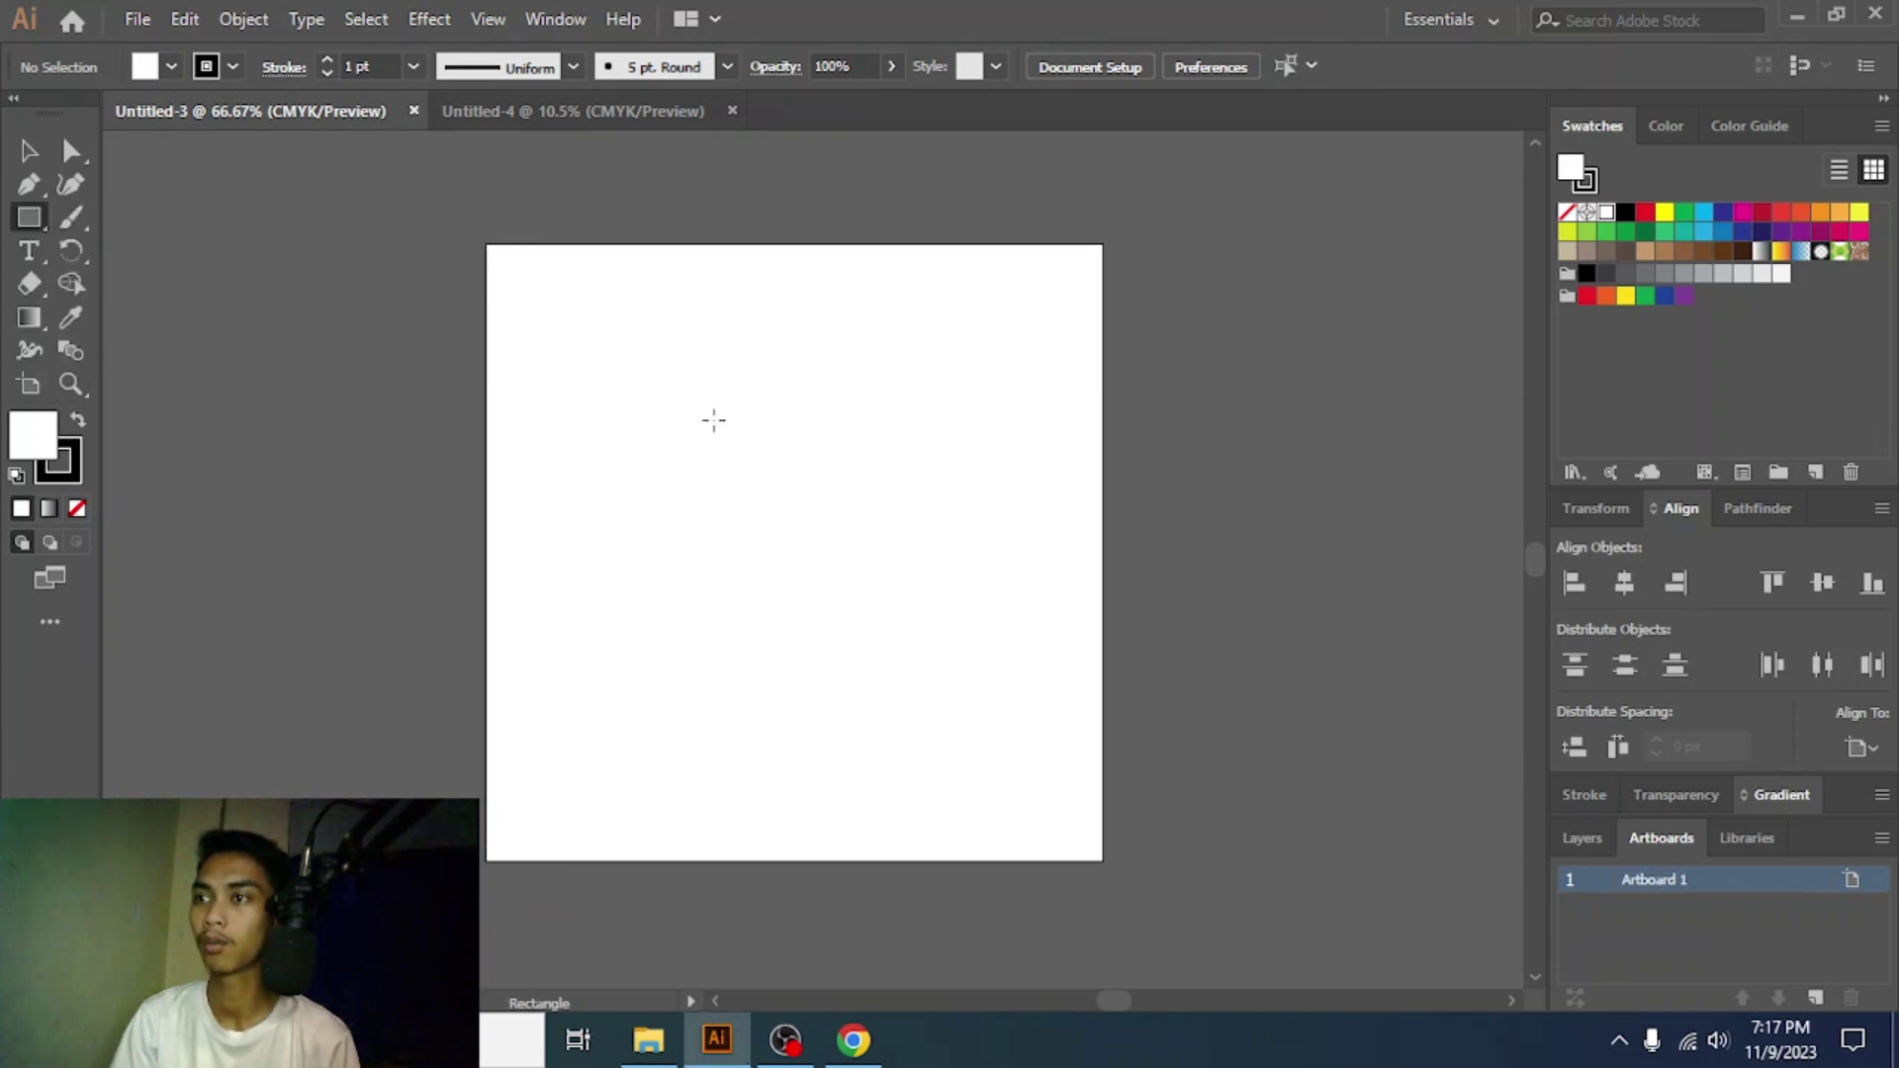
click(713, 419)
click(898, 564)
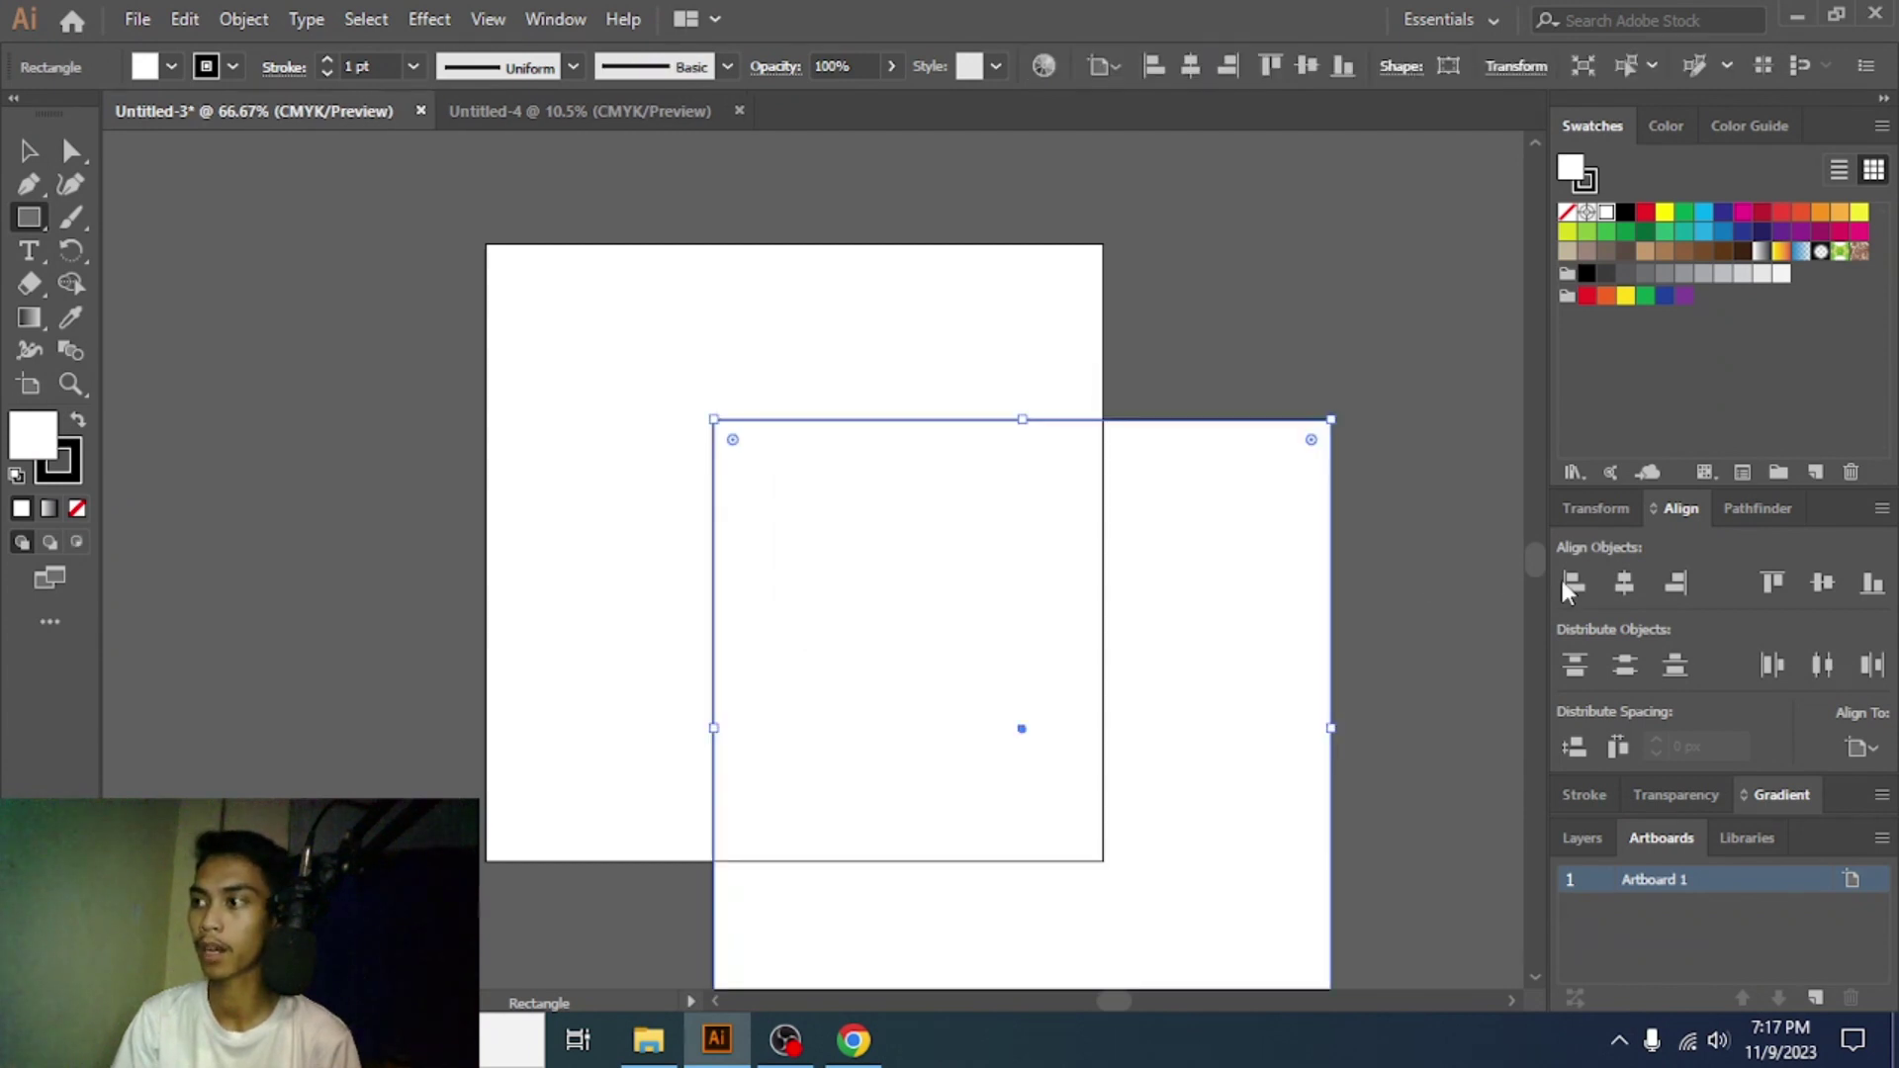
click(1624, 582)
click(1822, 583)
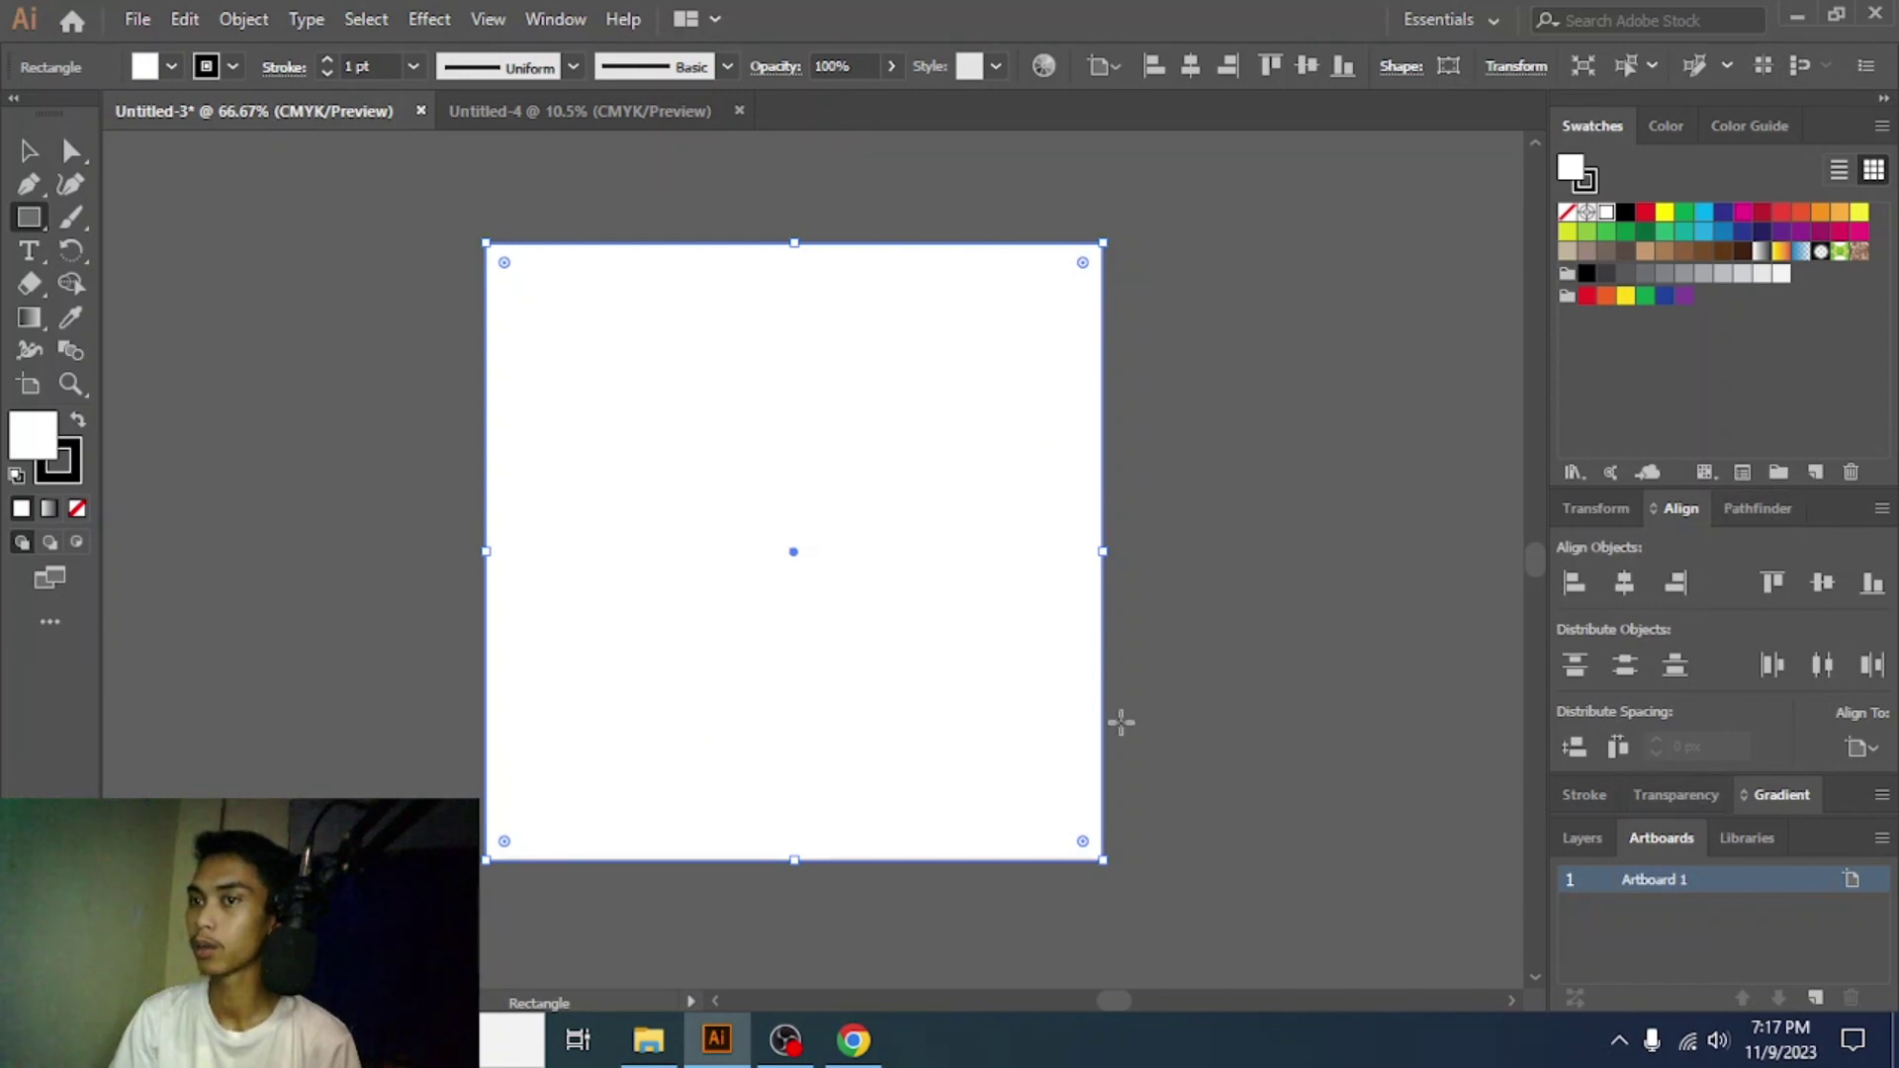
- Remove the rectangle's stroke and fill it with a white-to-black radial gradient
click(231, 66)
click(24, 113)
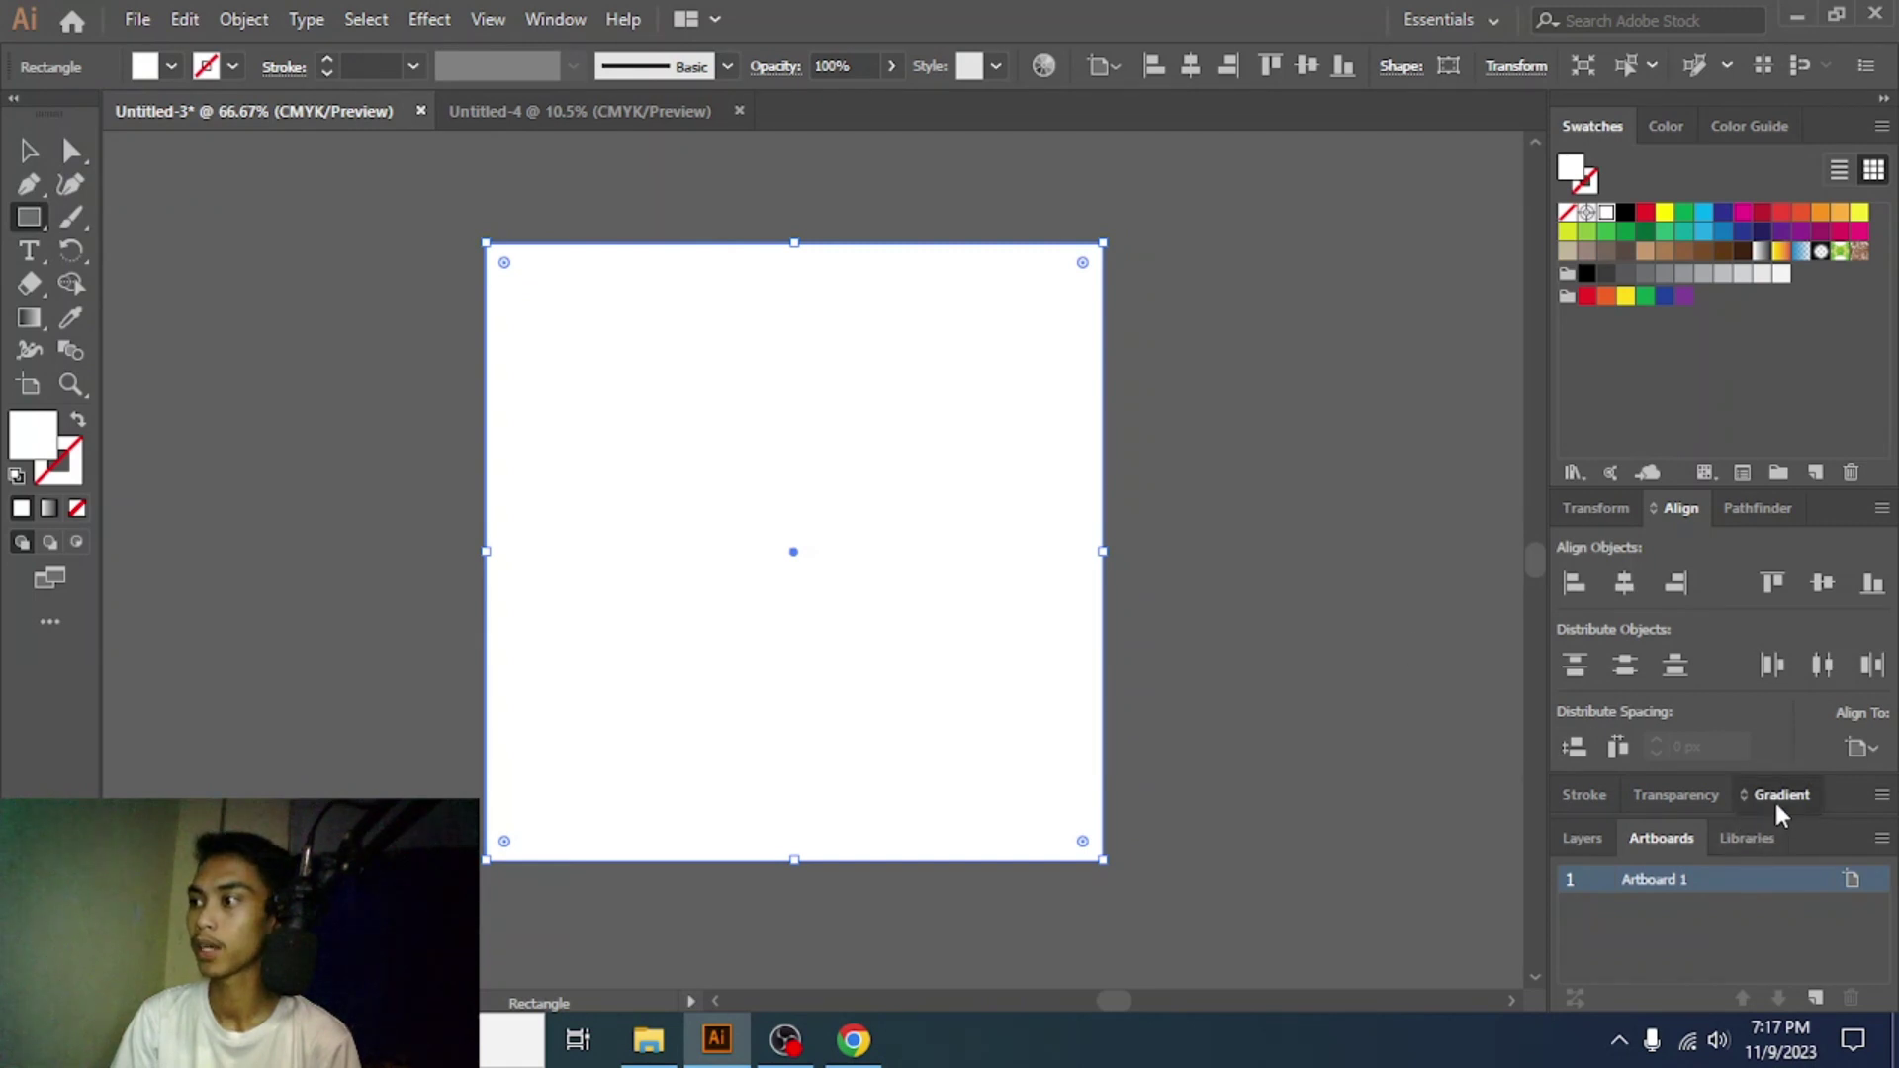
click(1780, 795)
click(1584, 704)
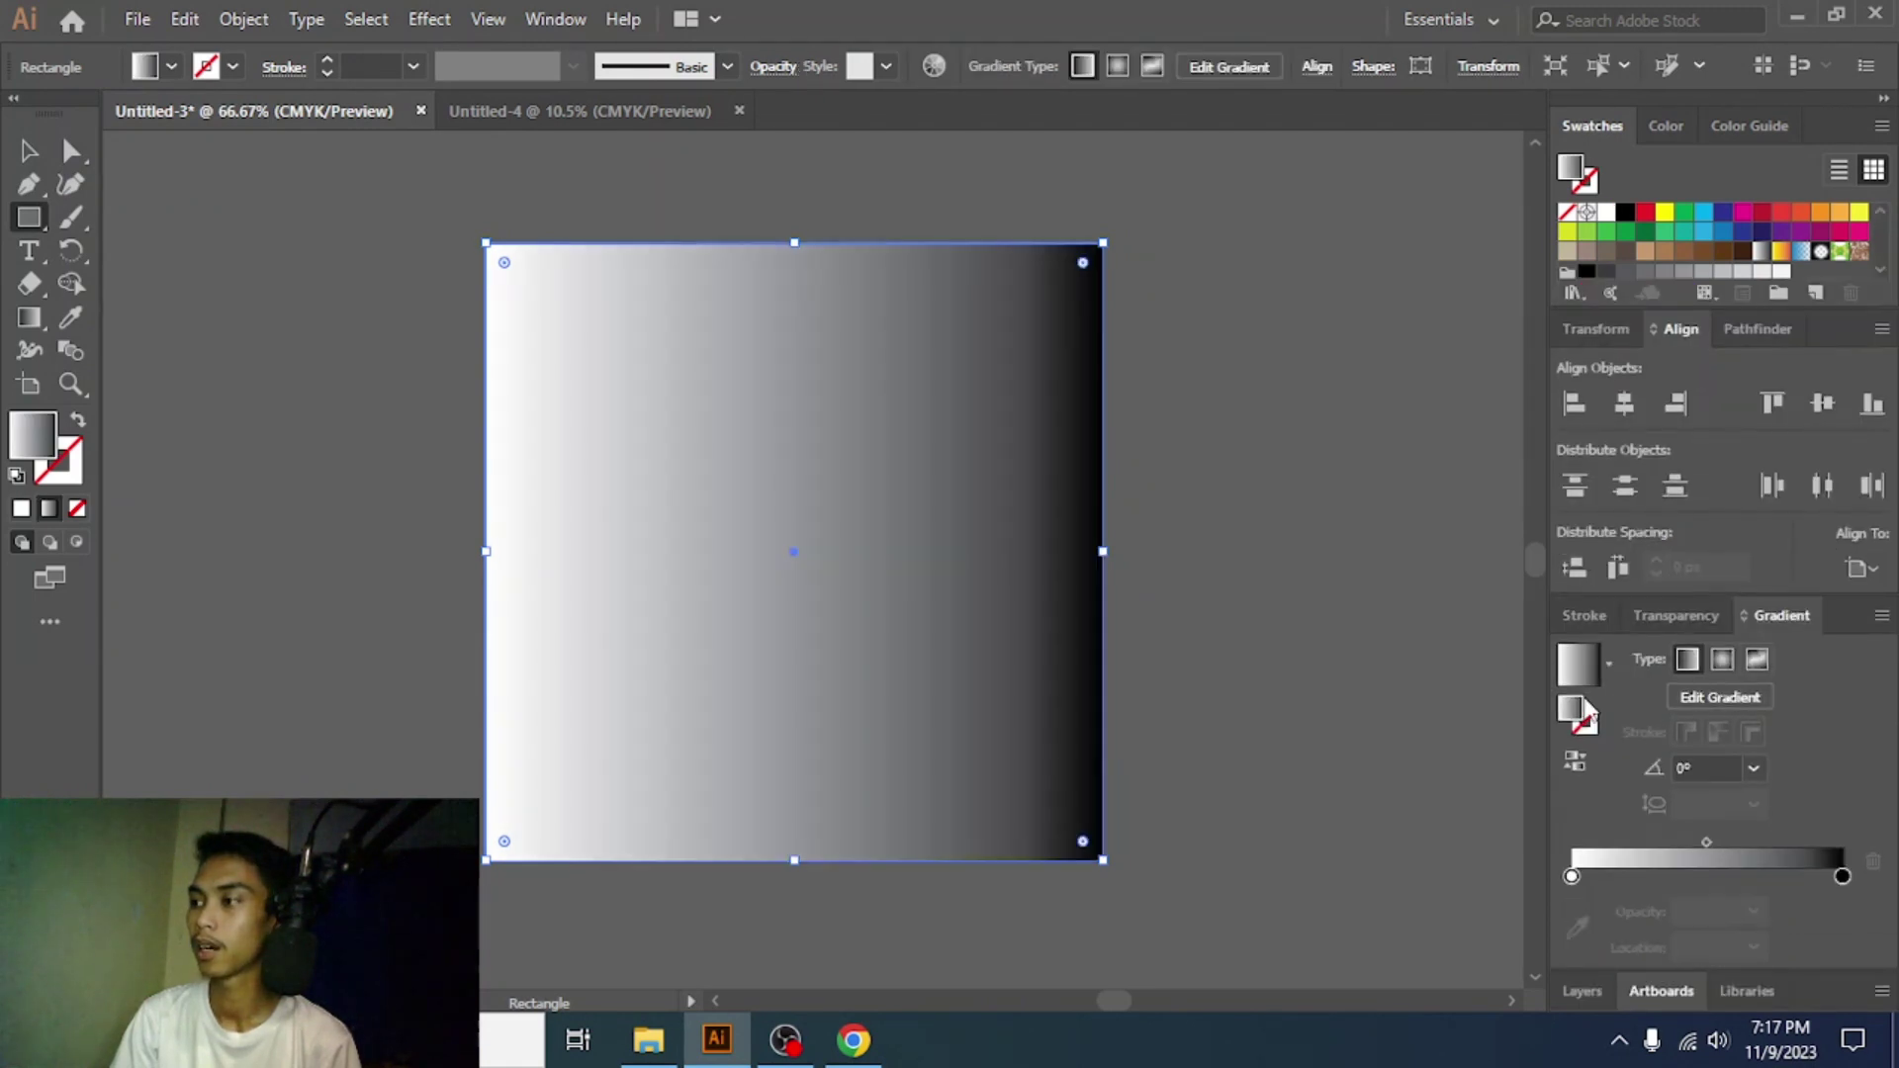
click(1722, 660)
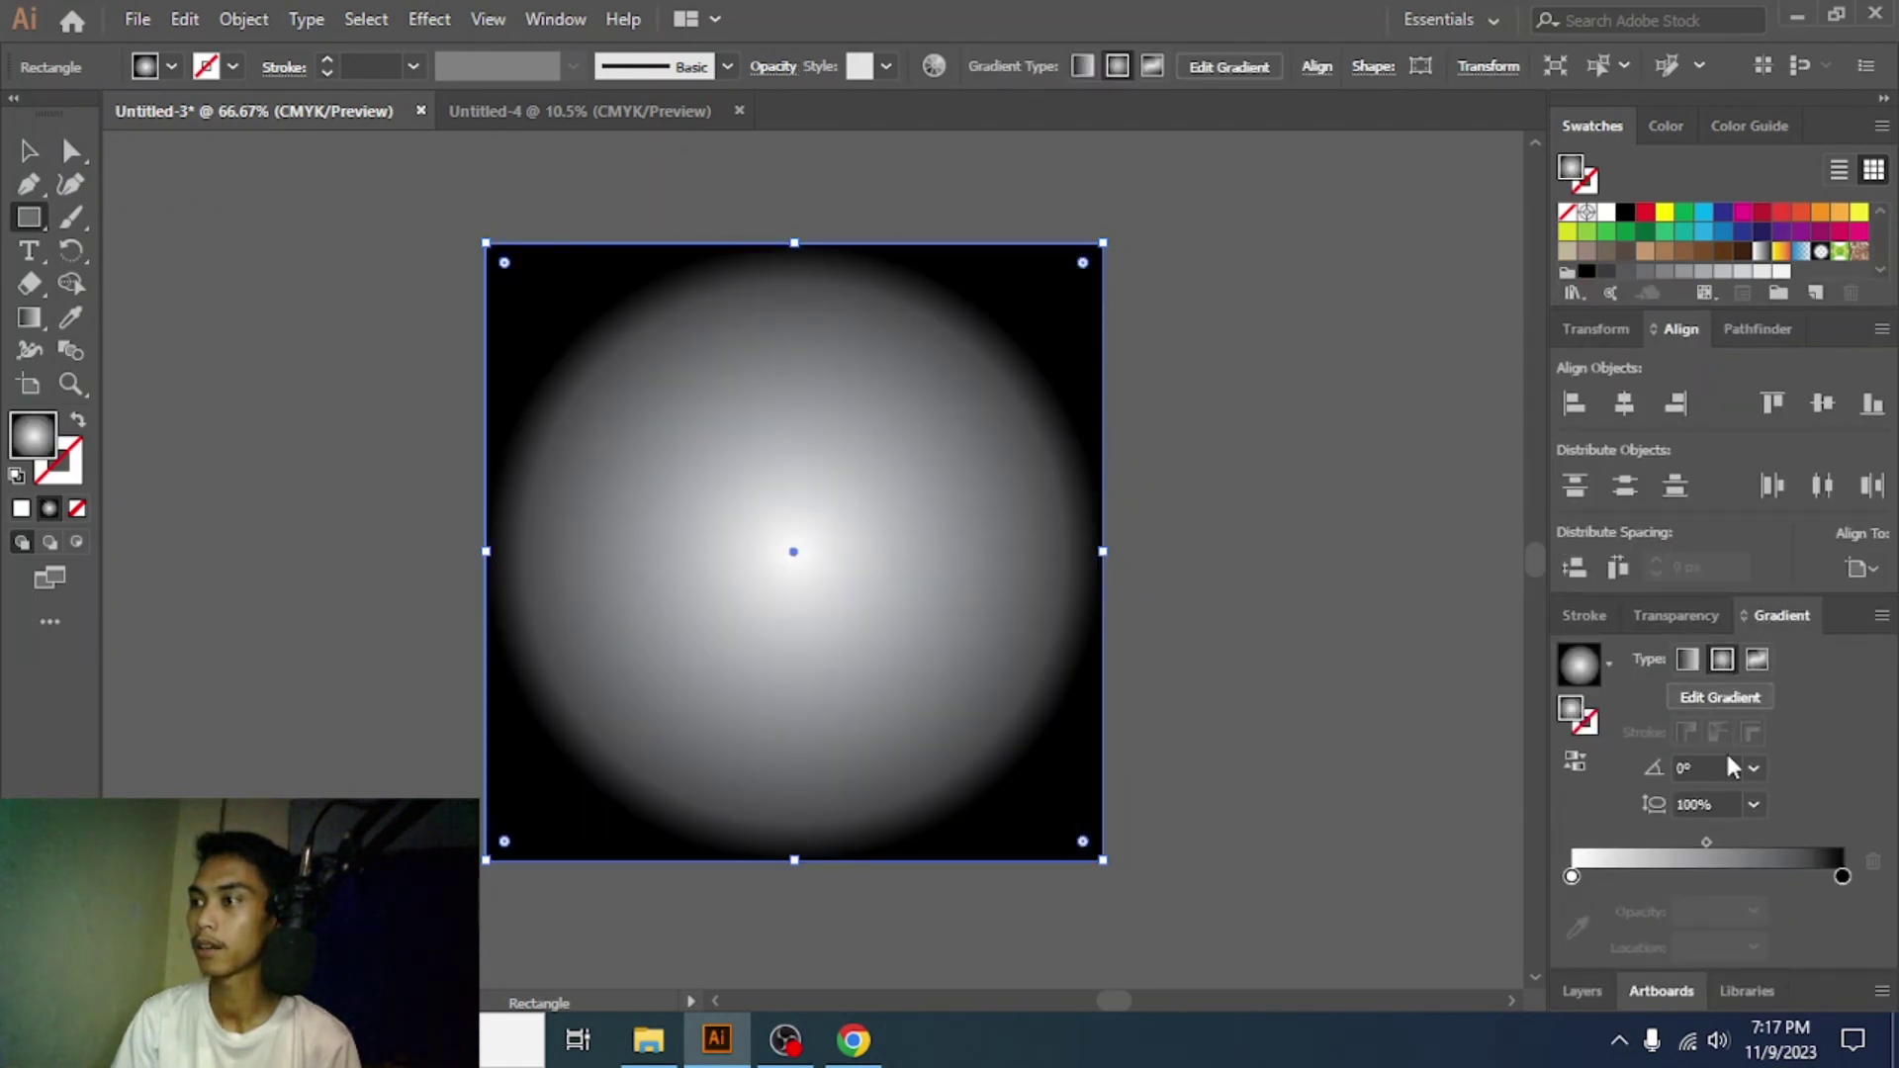
- Set the color of the radial gradient's outer stop to the orange swatch C=0 M=50 Y=100 K=0
double_click(1842, 877)
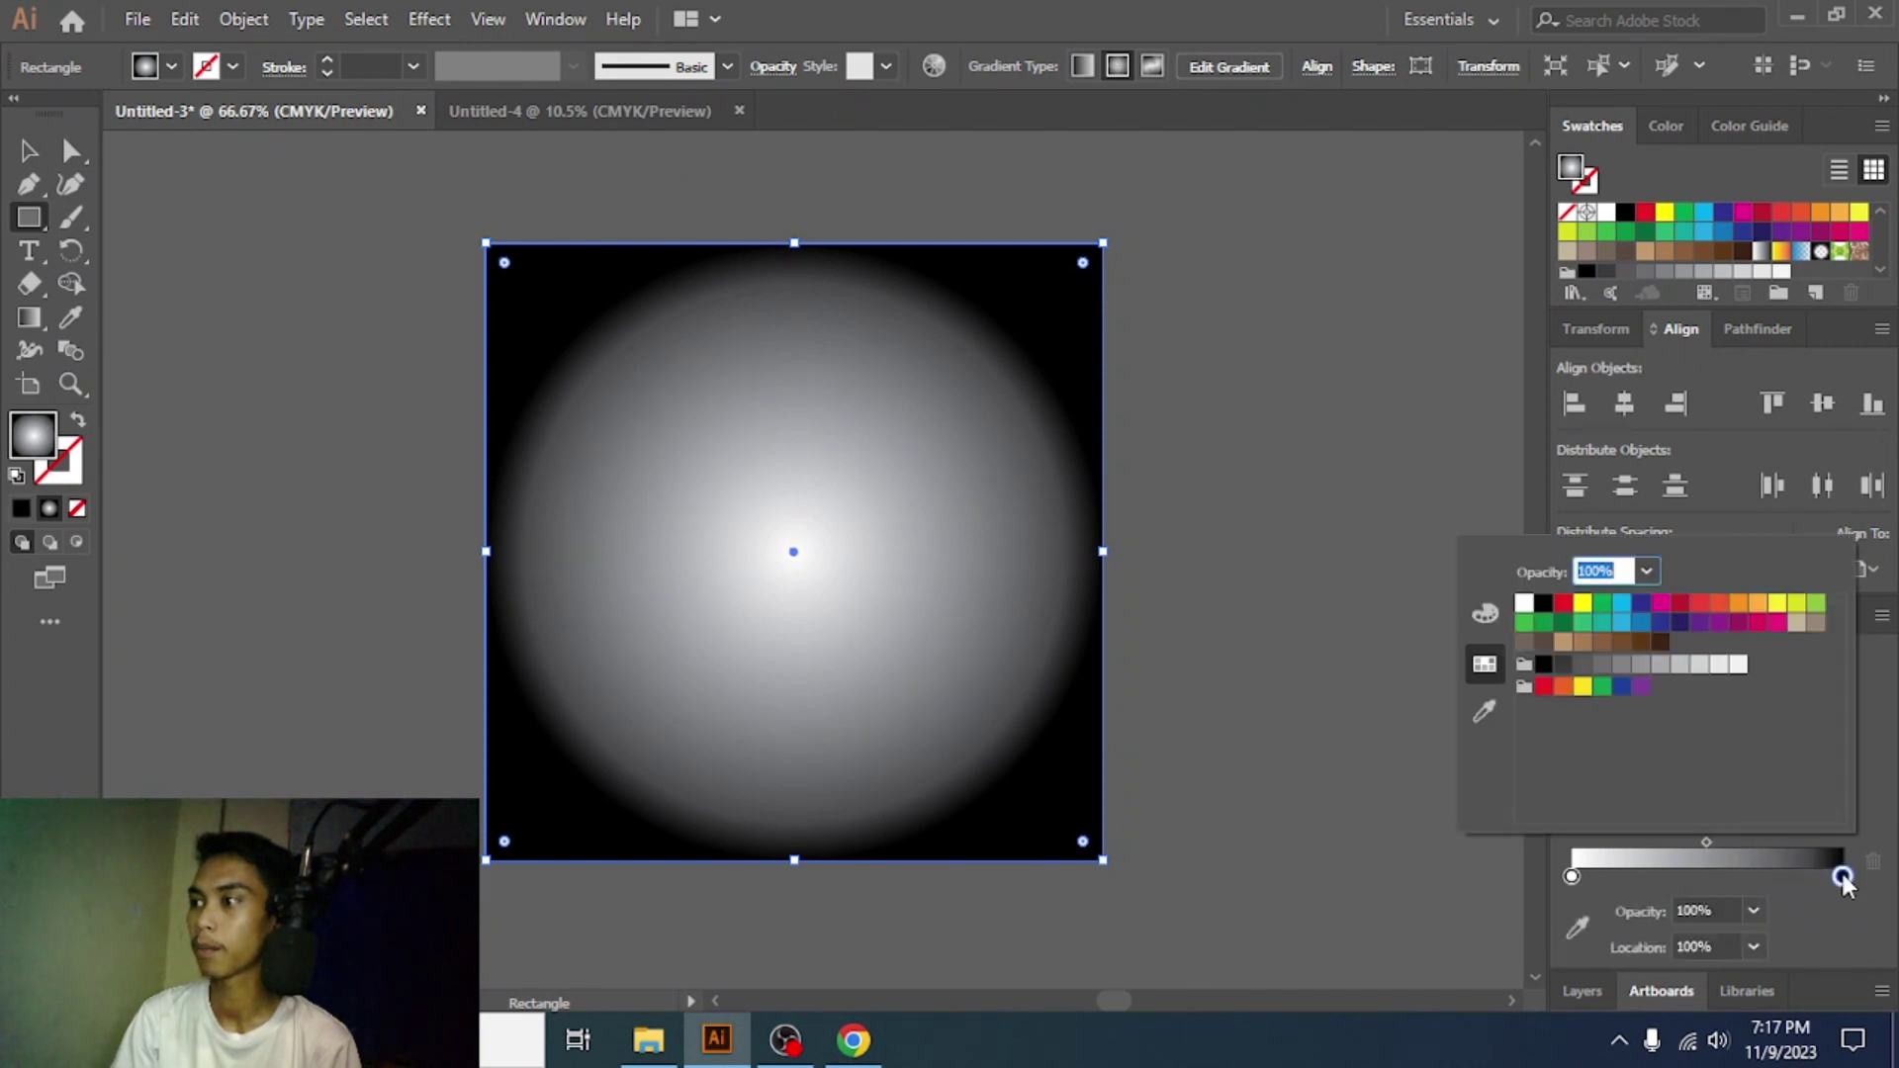
click(1756, 610)
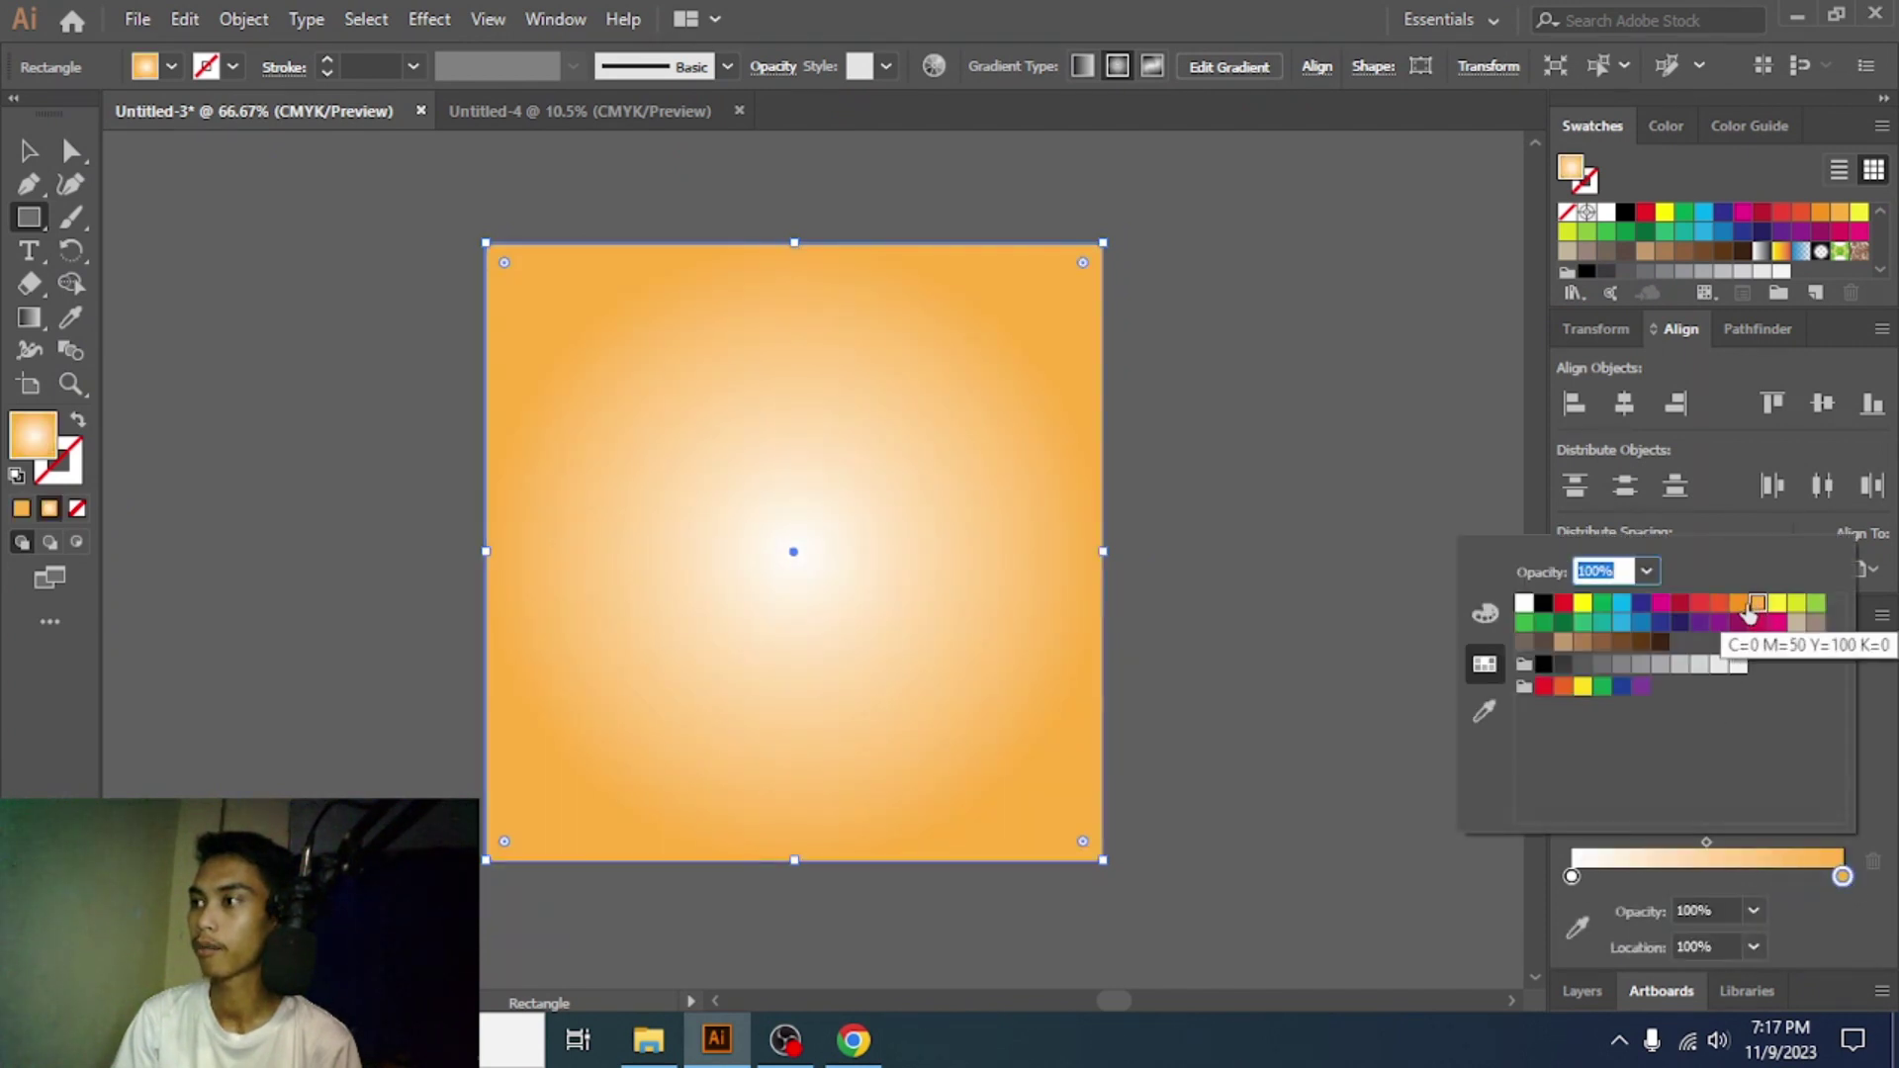
key(Escape)
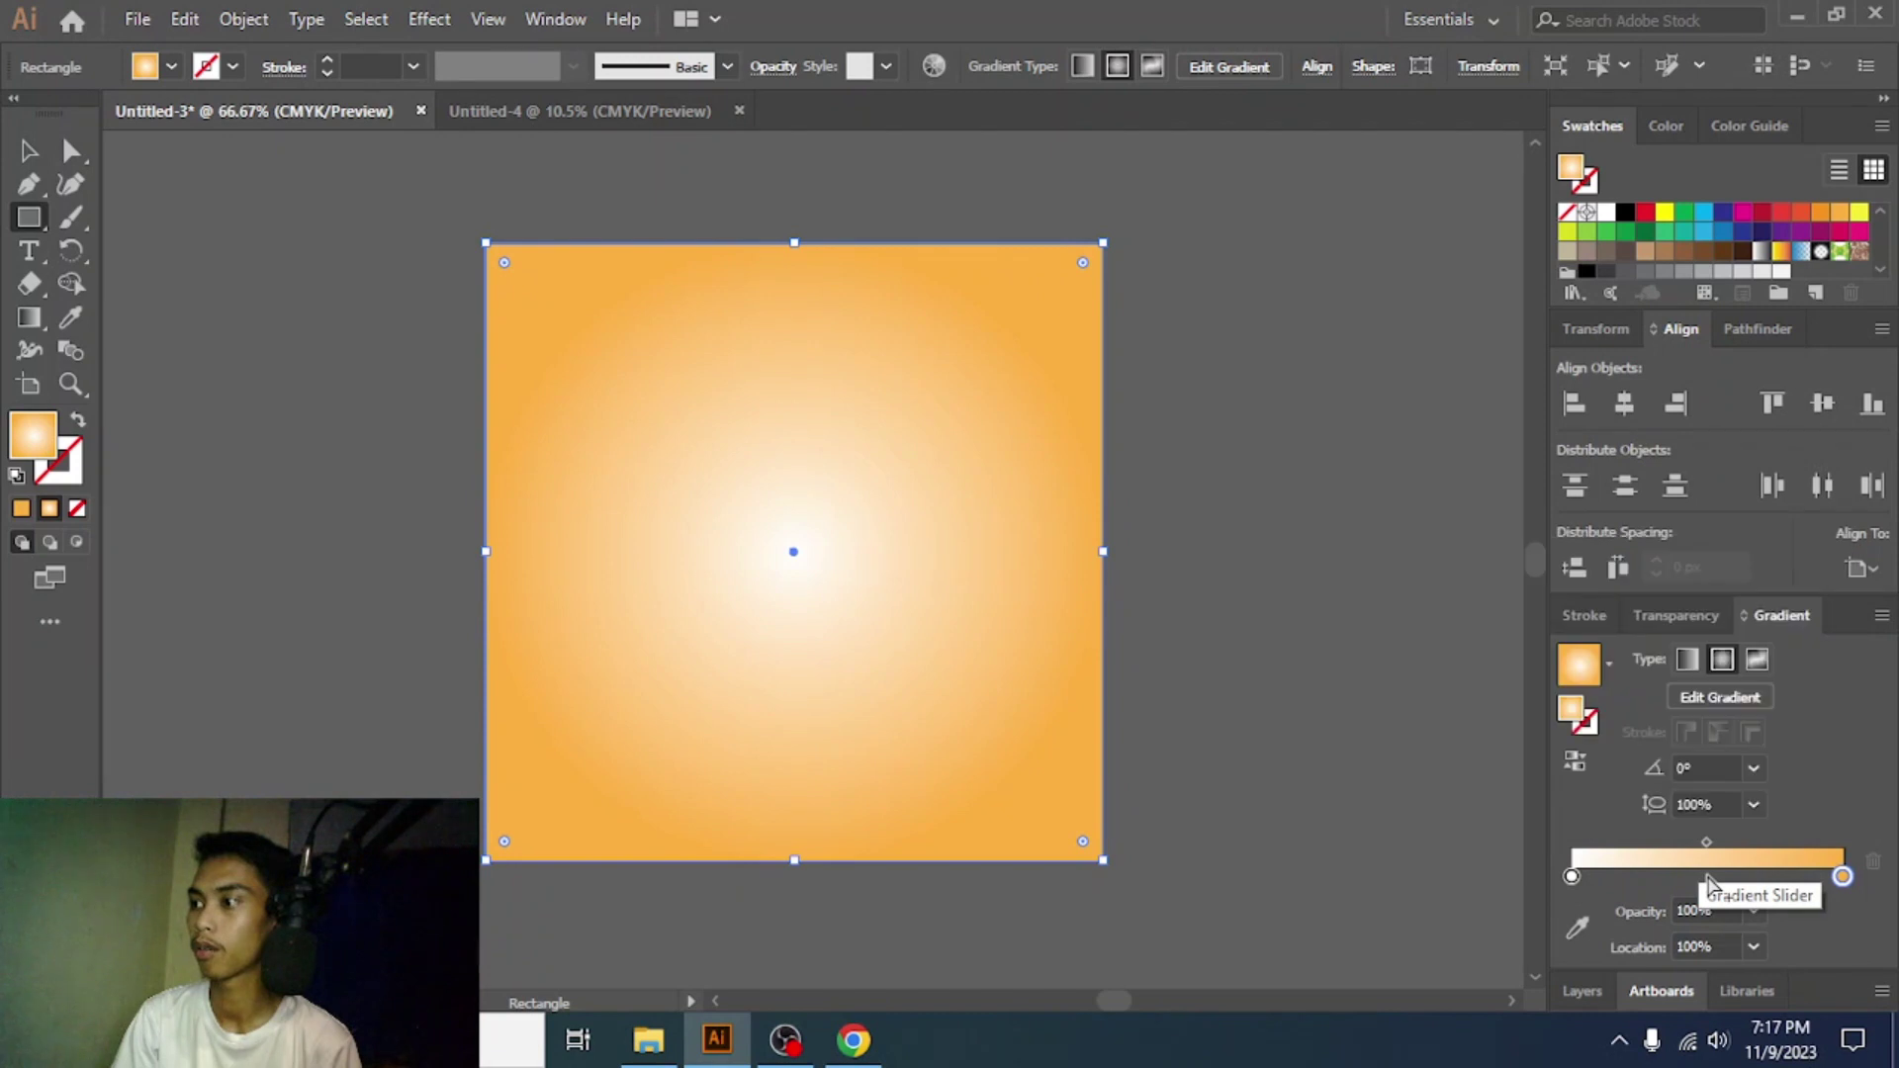
double_click(1842, 878)
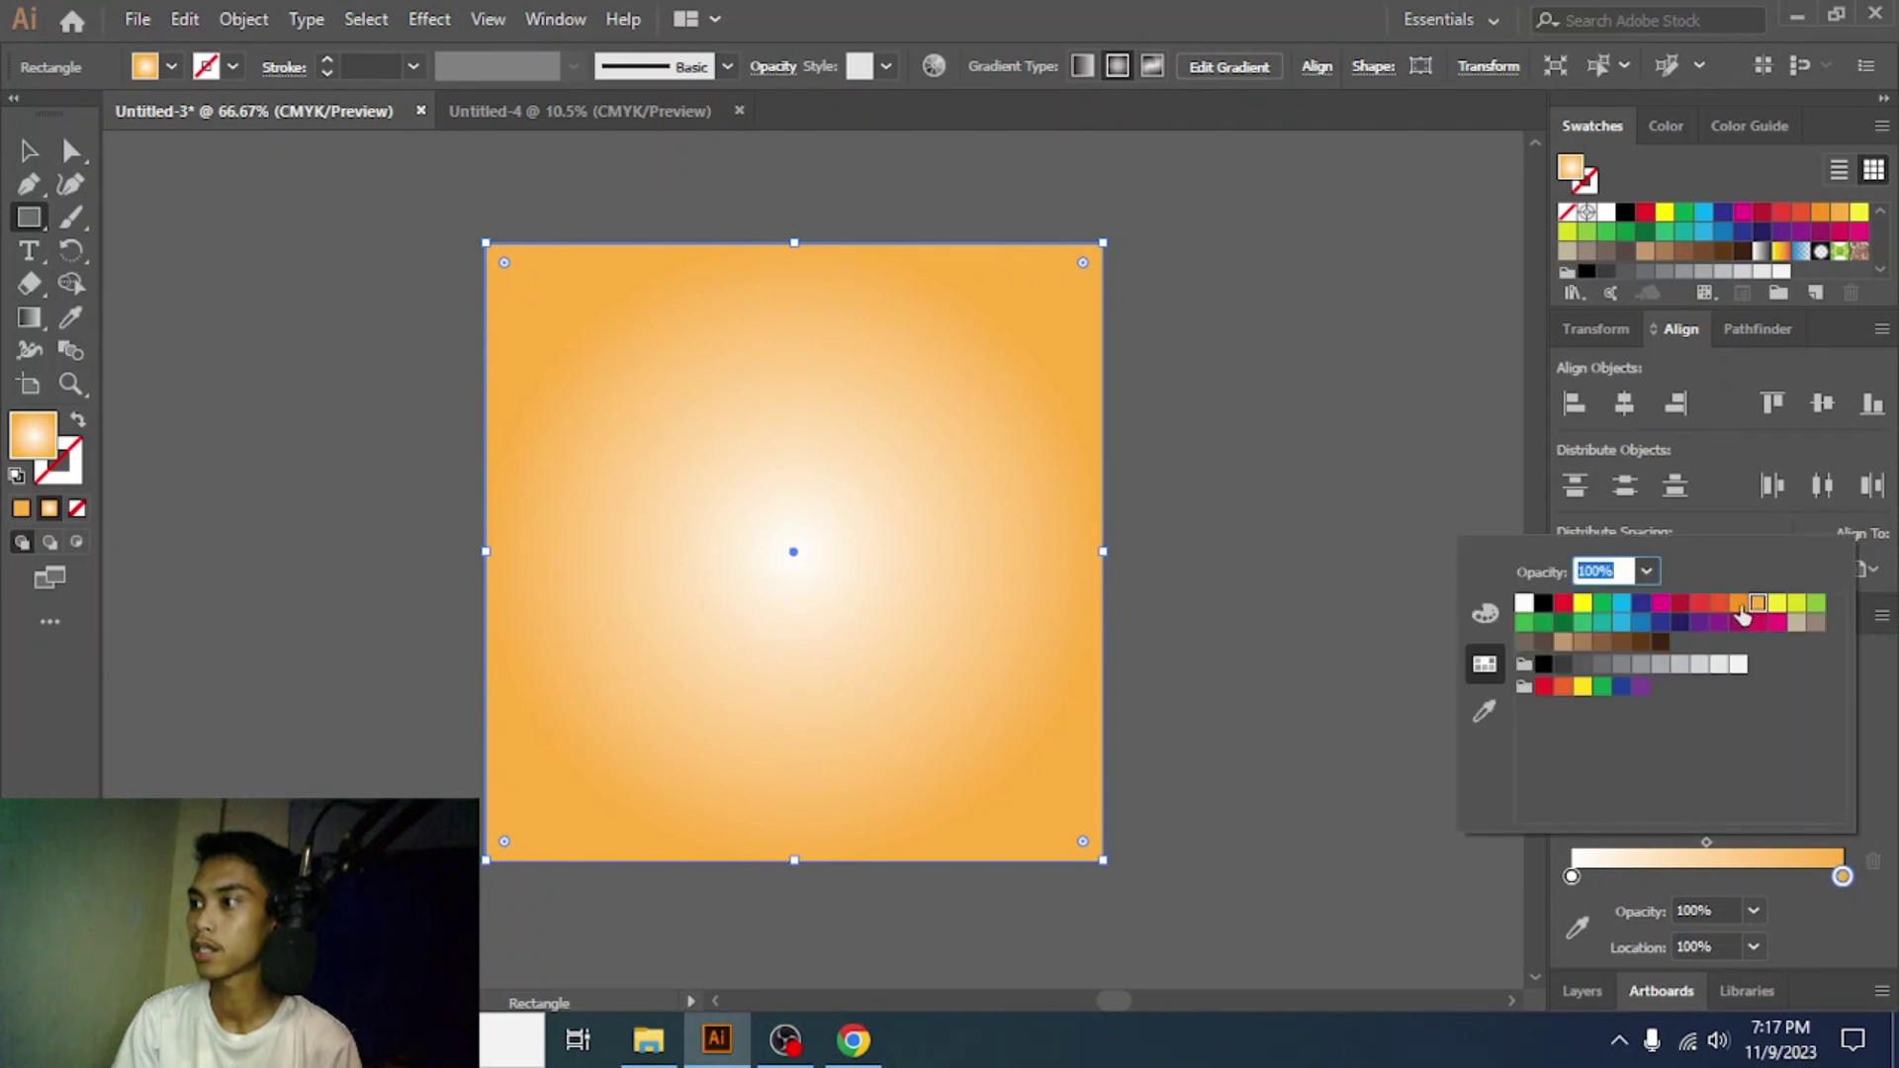
click(1757, 606)
key(Escape)
- Add a yellow gradient stop at about 51.5% between the white and orange stops, and deselect the rectangle
click(1711, 877)
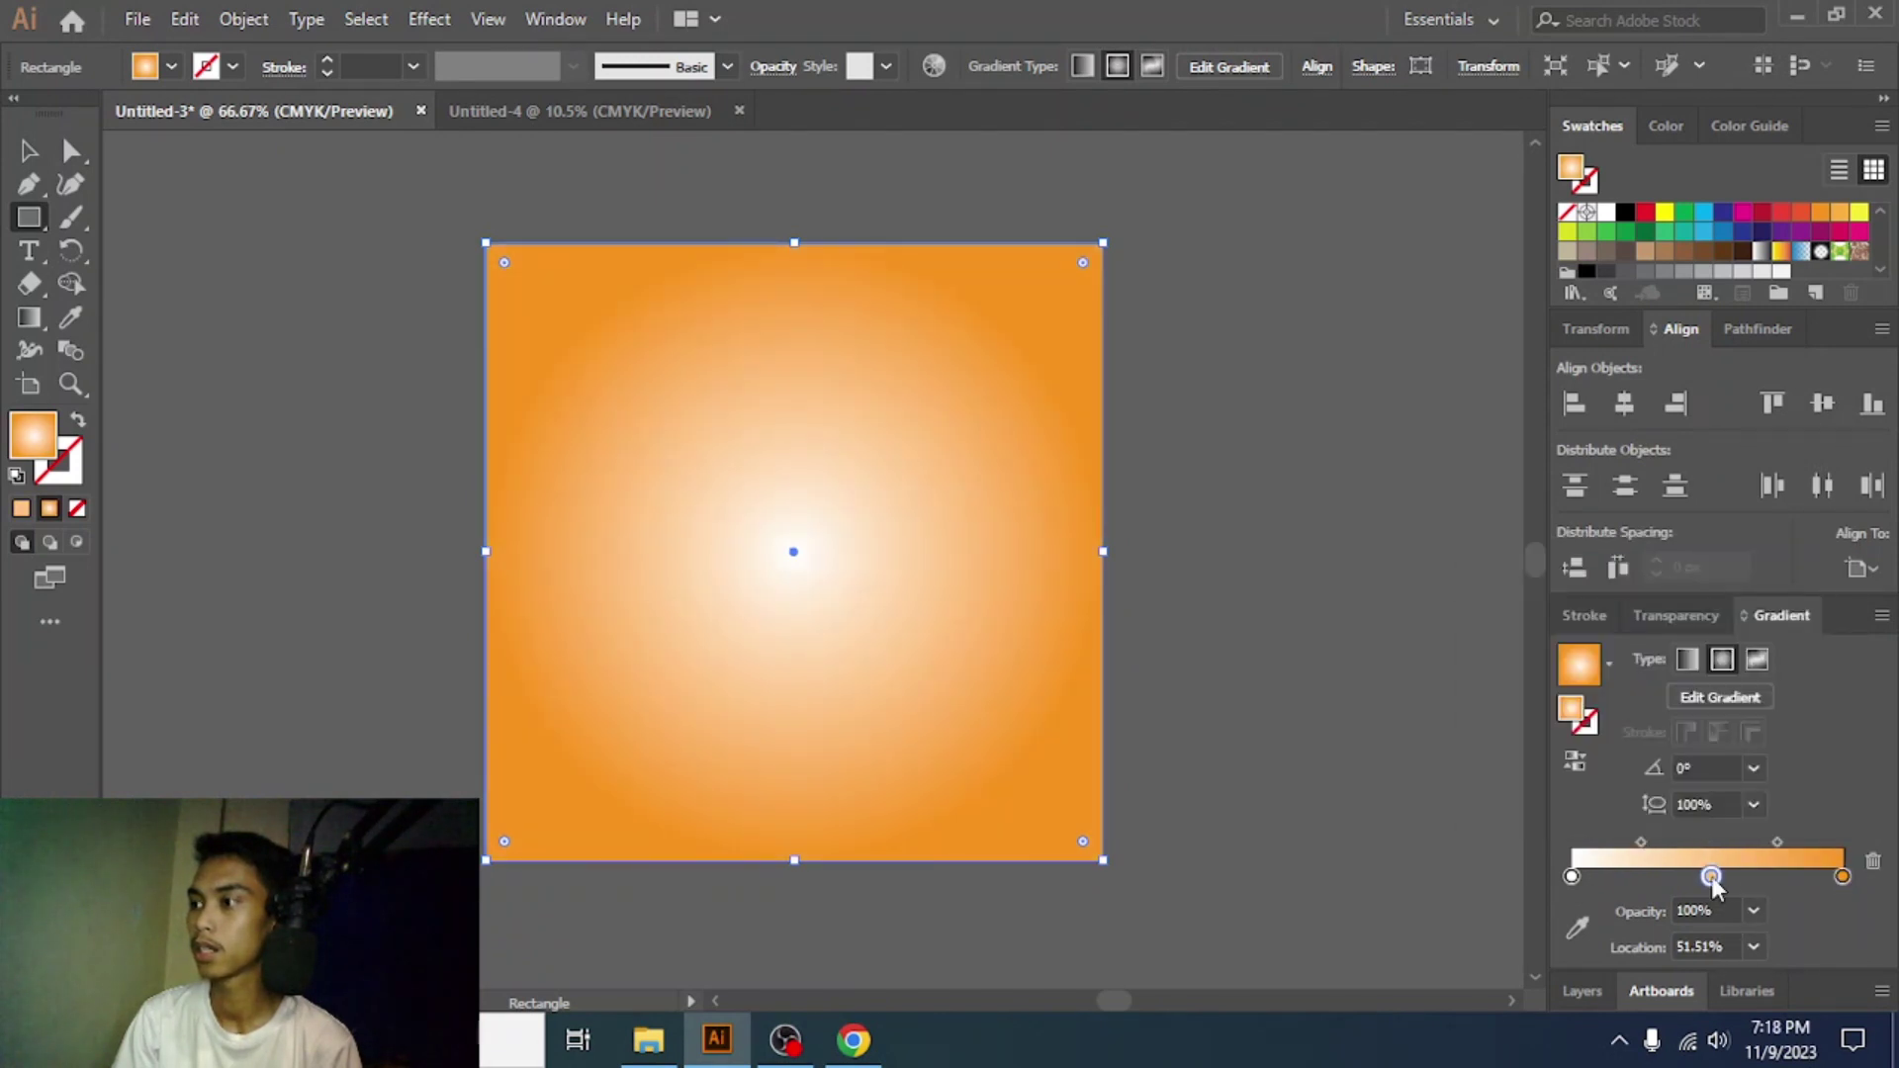
double_click(1711, 877)
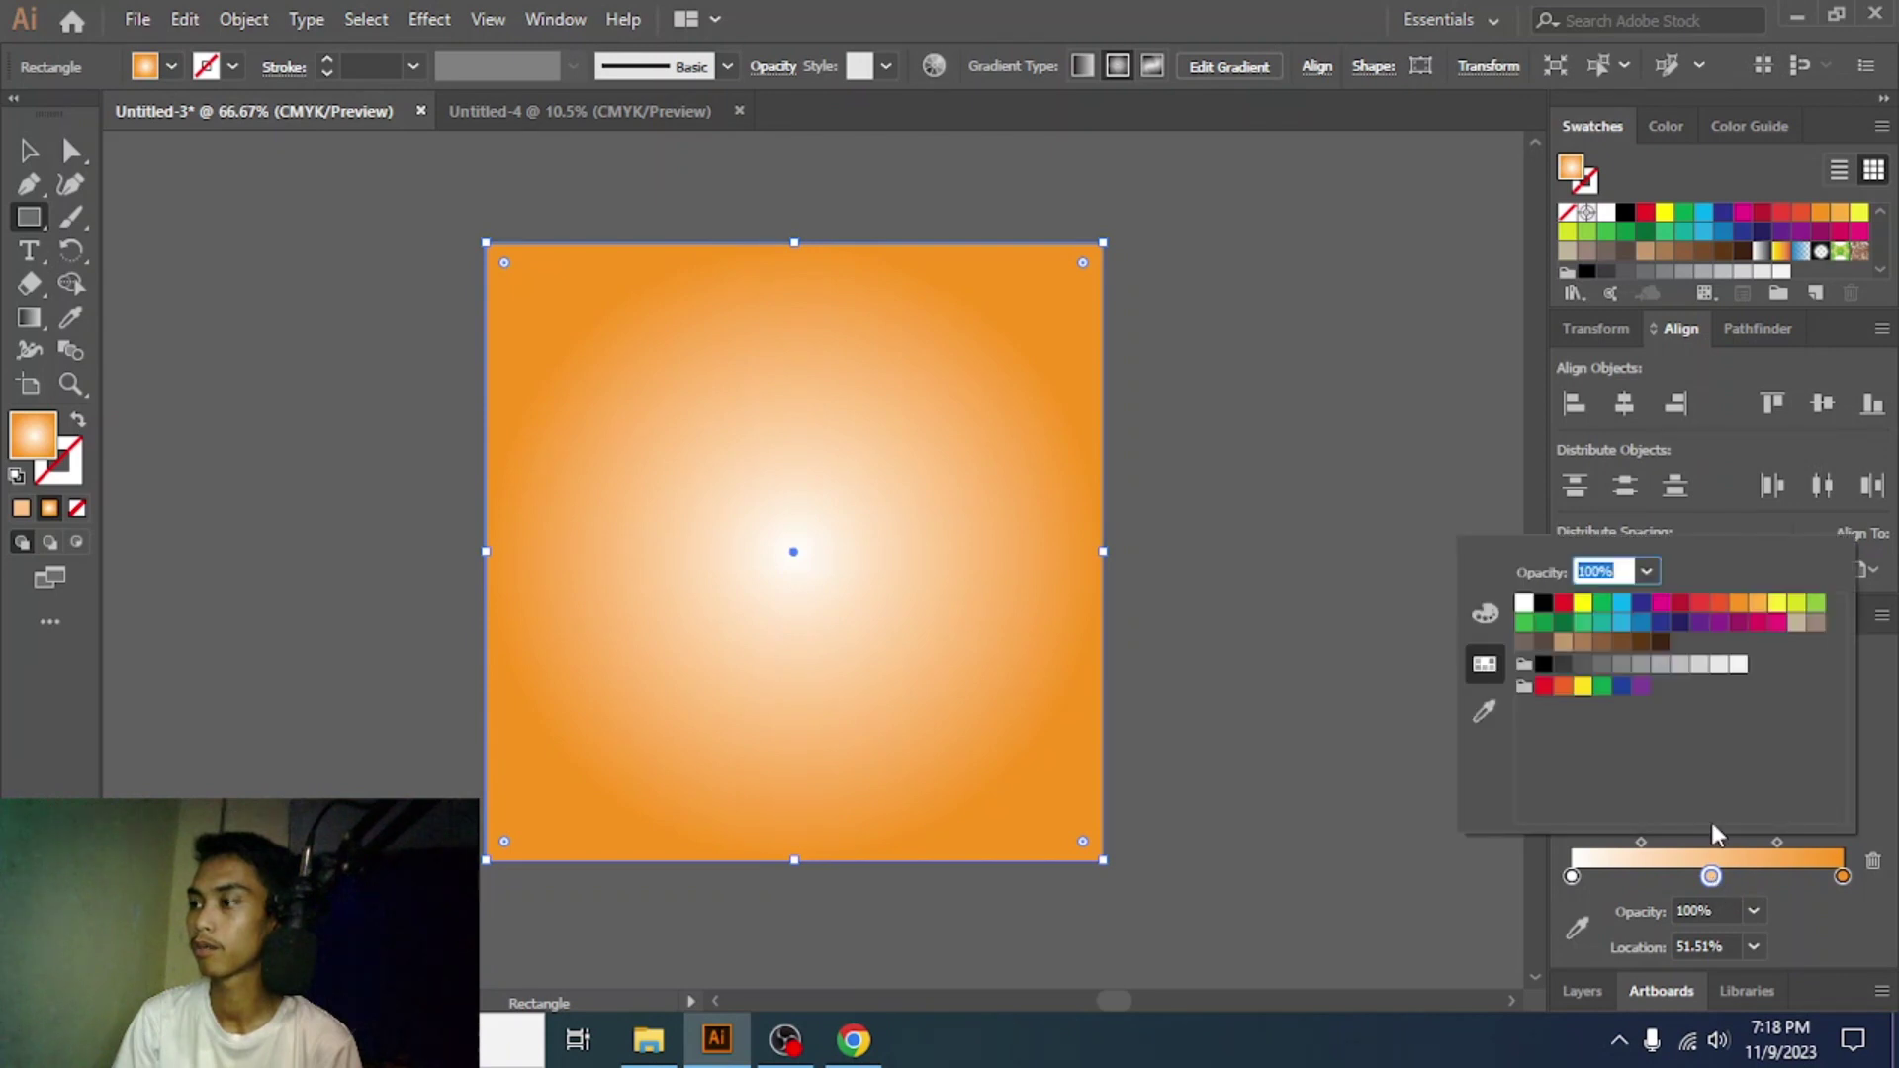
click(1780, 609)
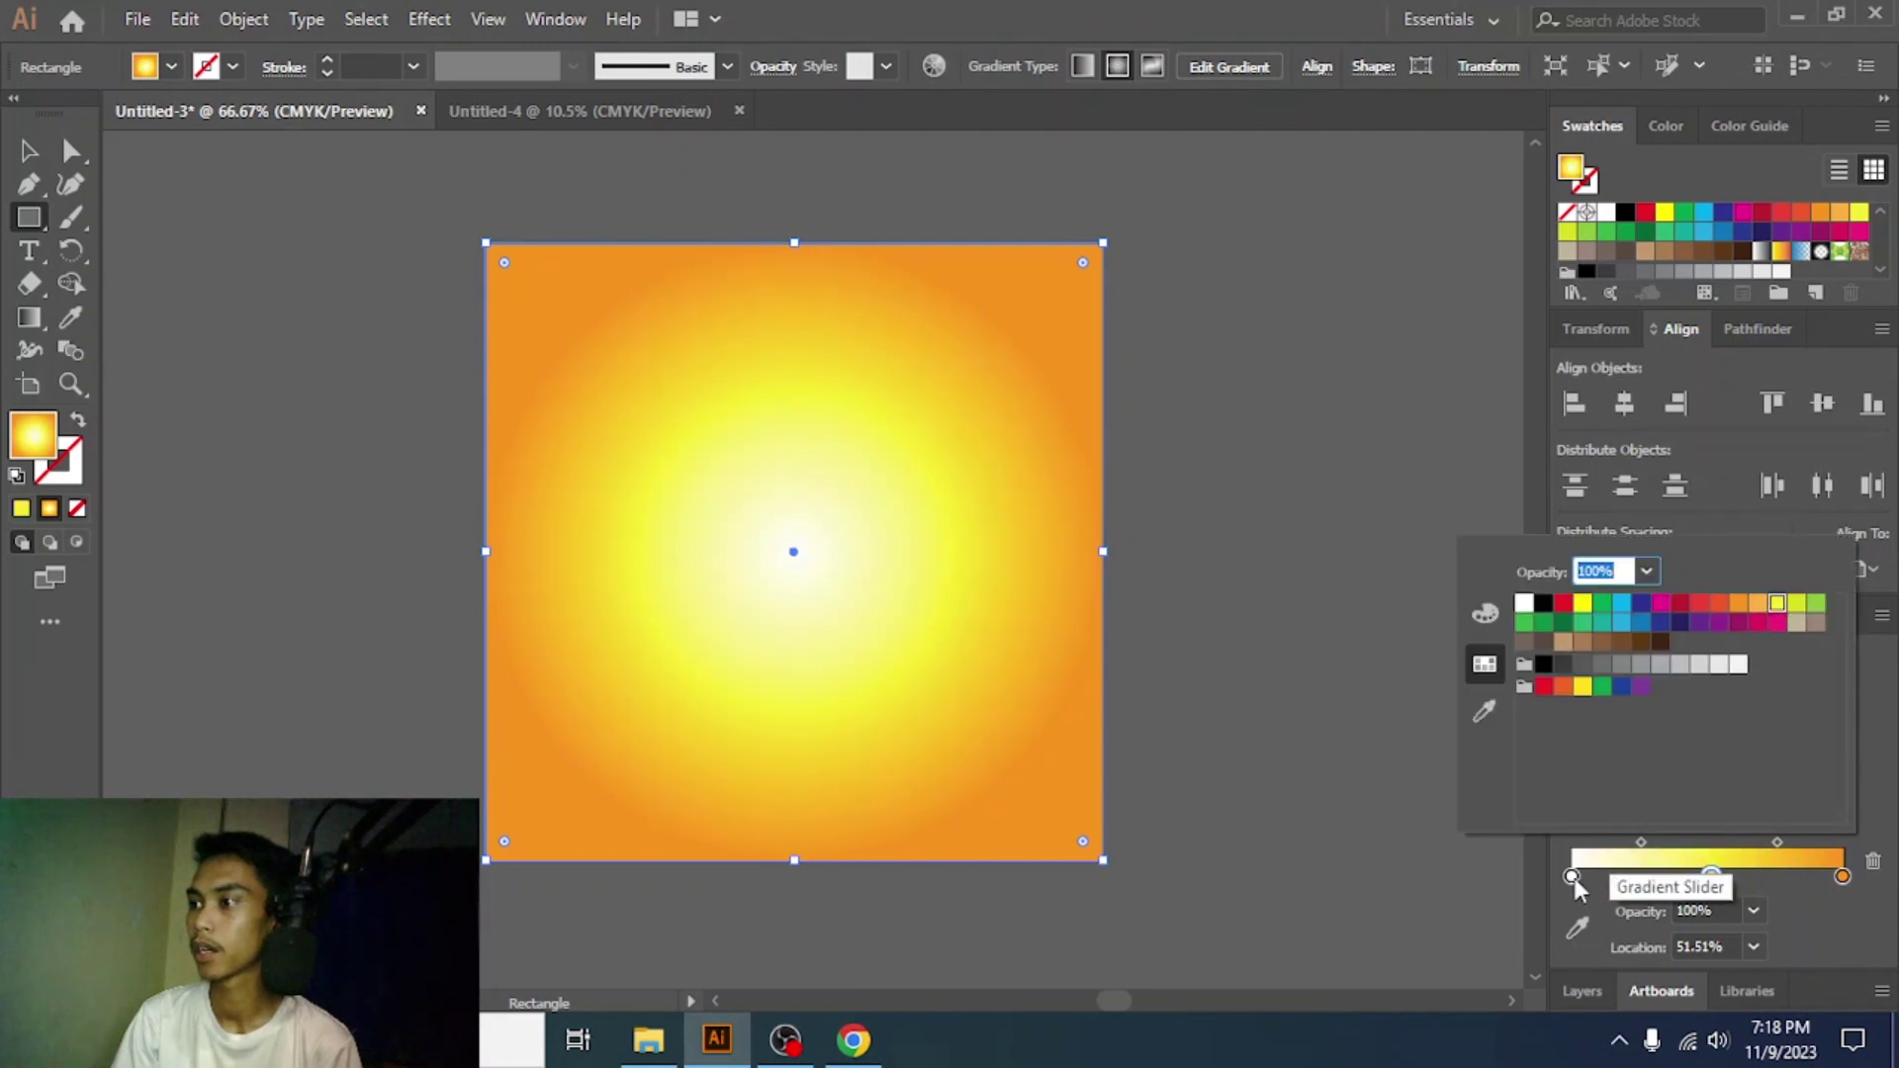
key(Escape)
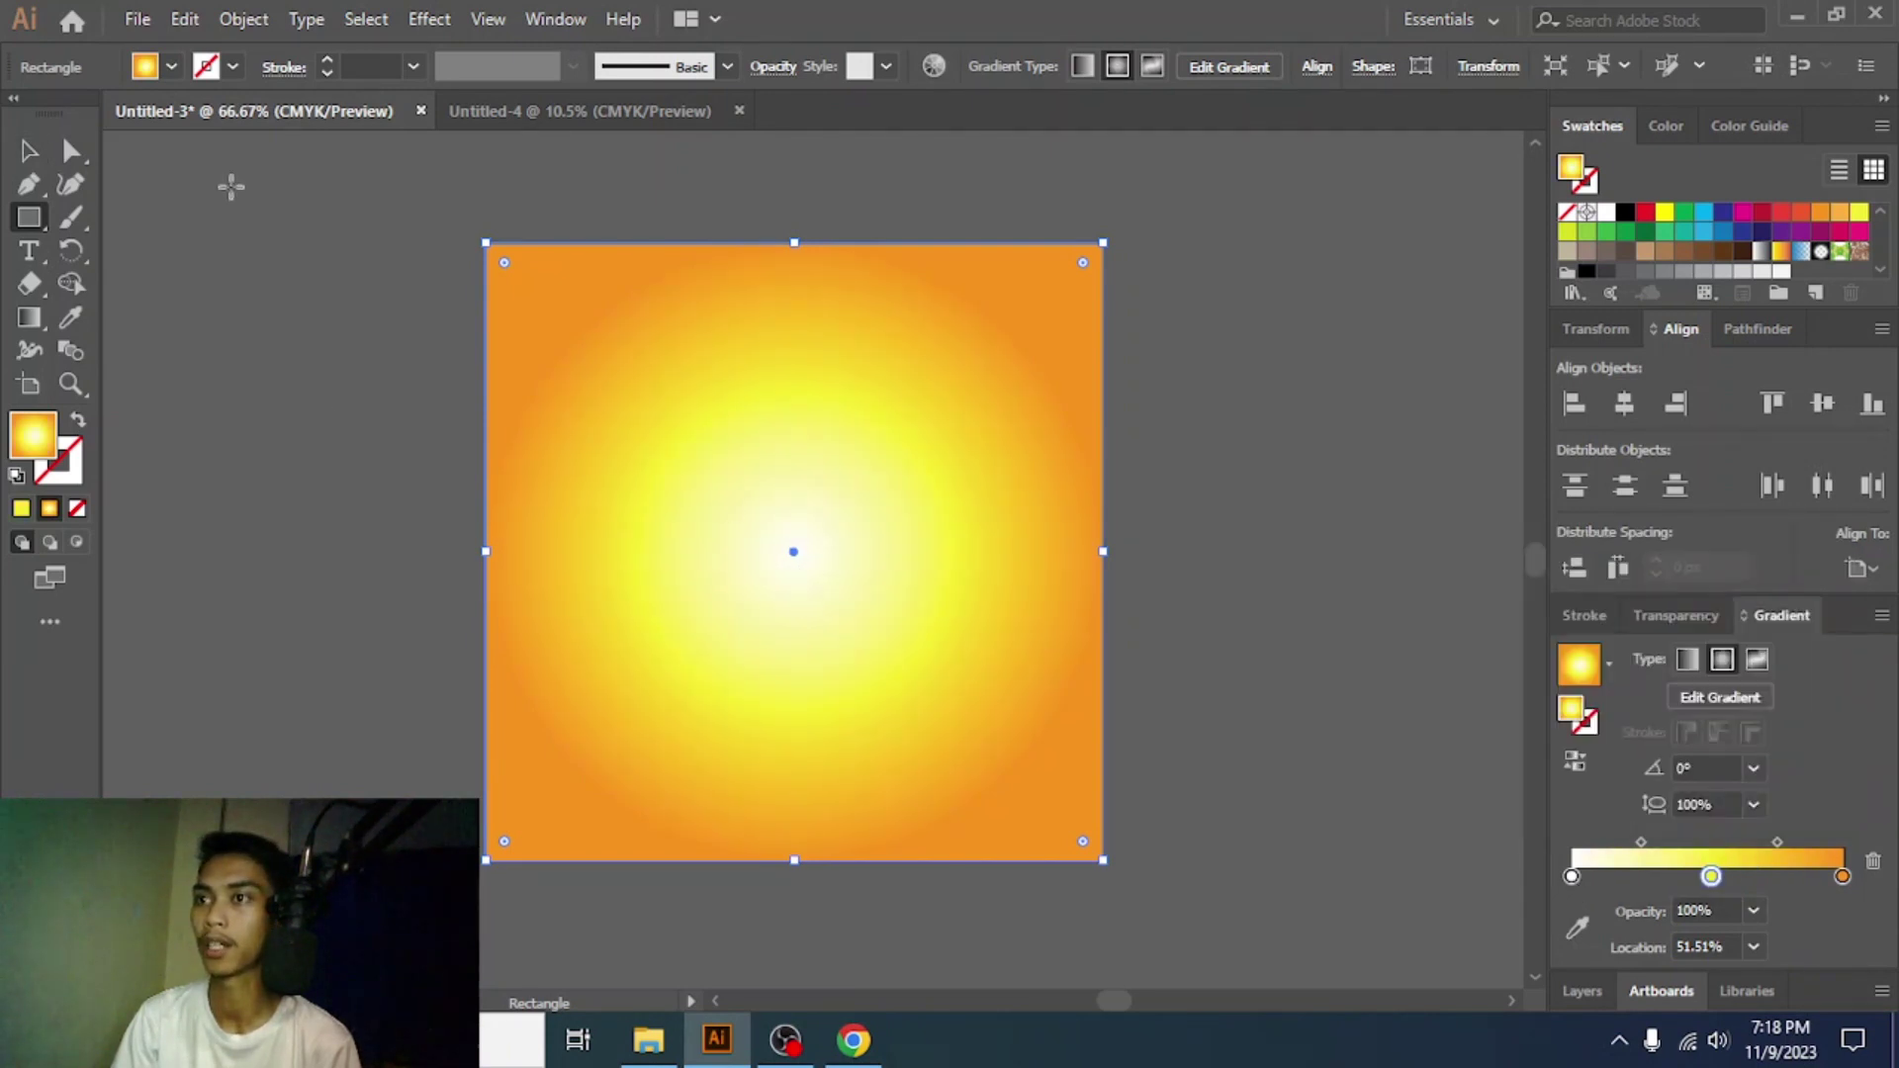
click(29, 152)
click(211, 205)
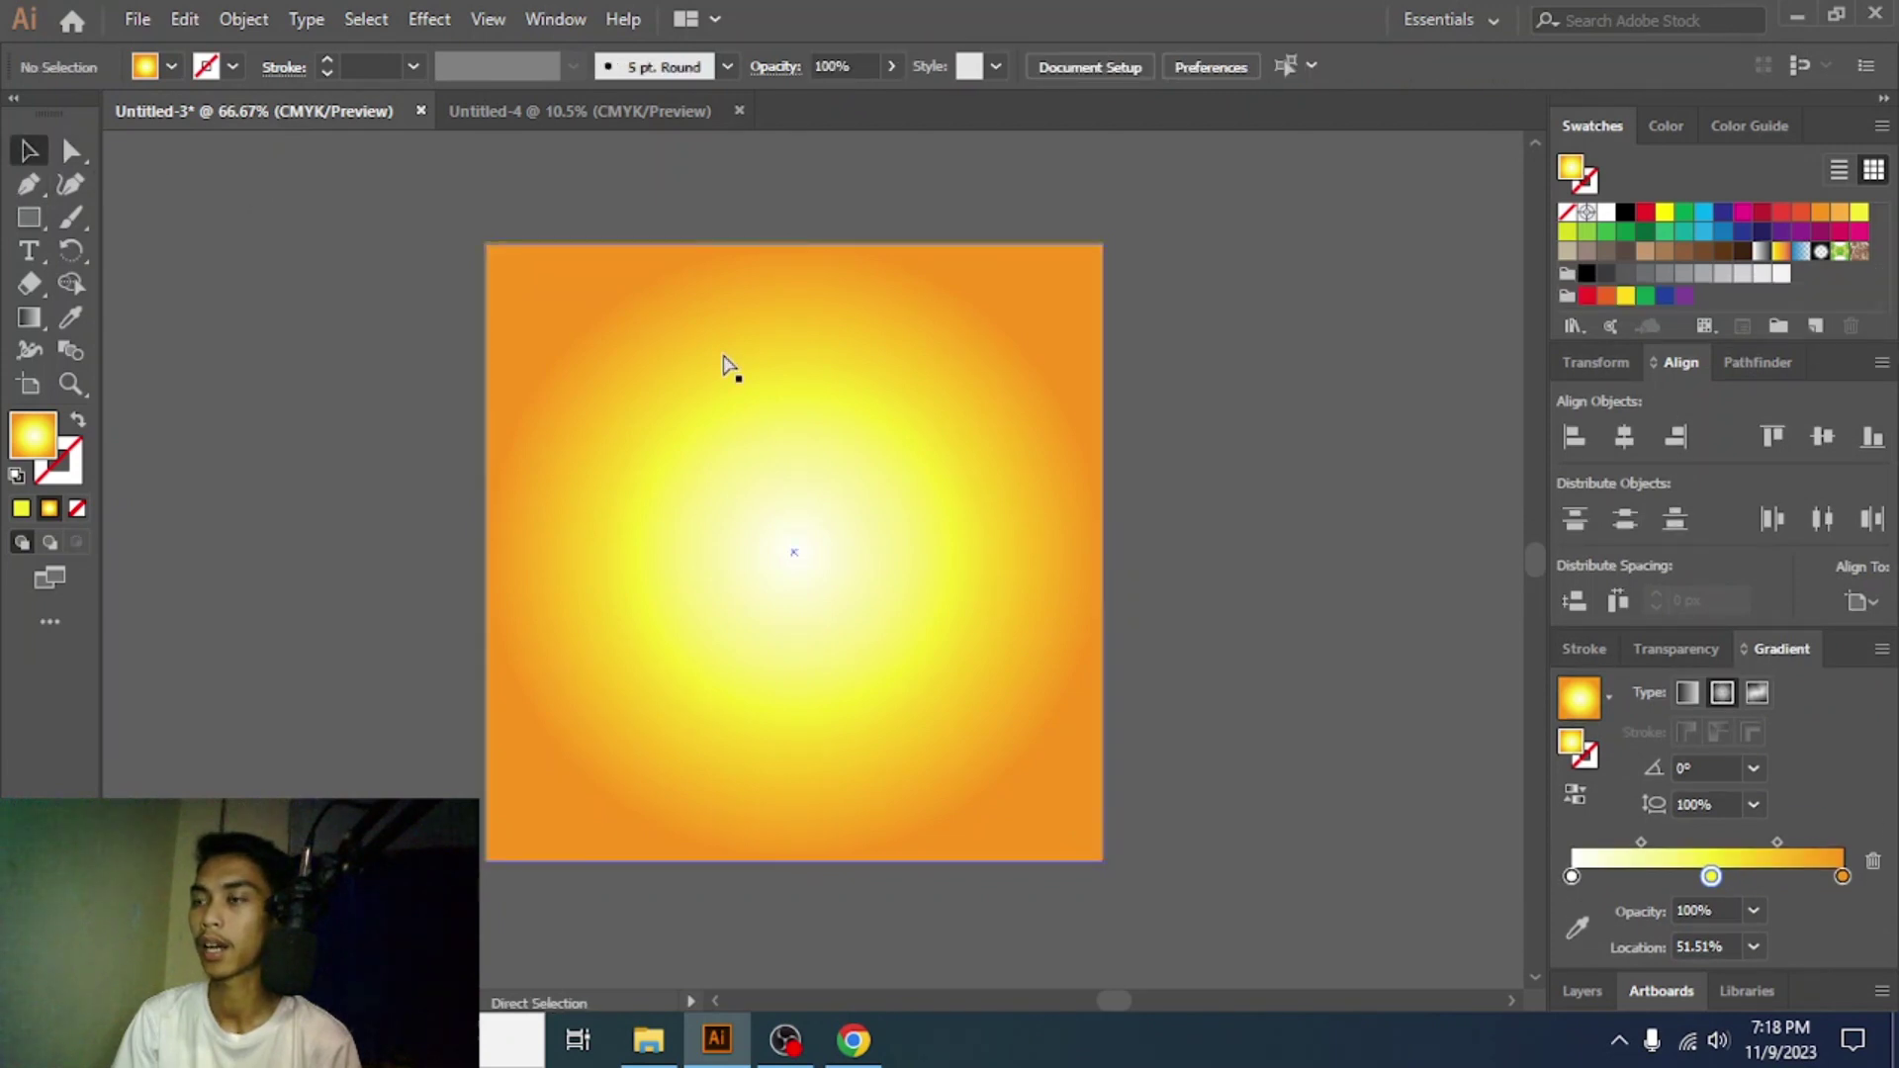
scroll(725, 371, right, 1)
scroll(724, 371, left, 1)
scroll(727, 379, left, 3)
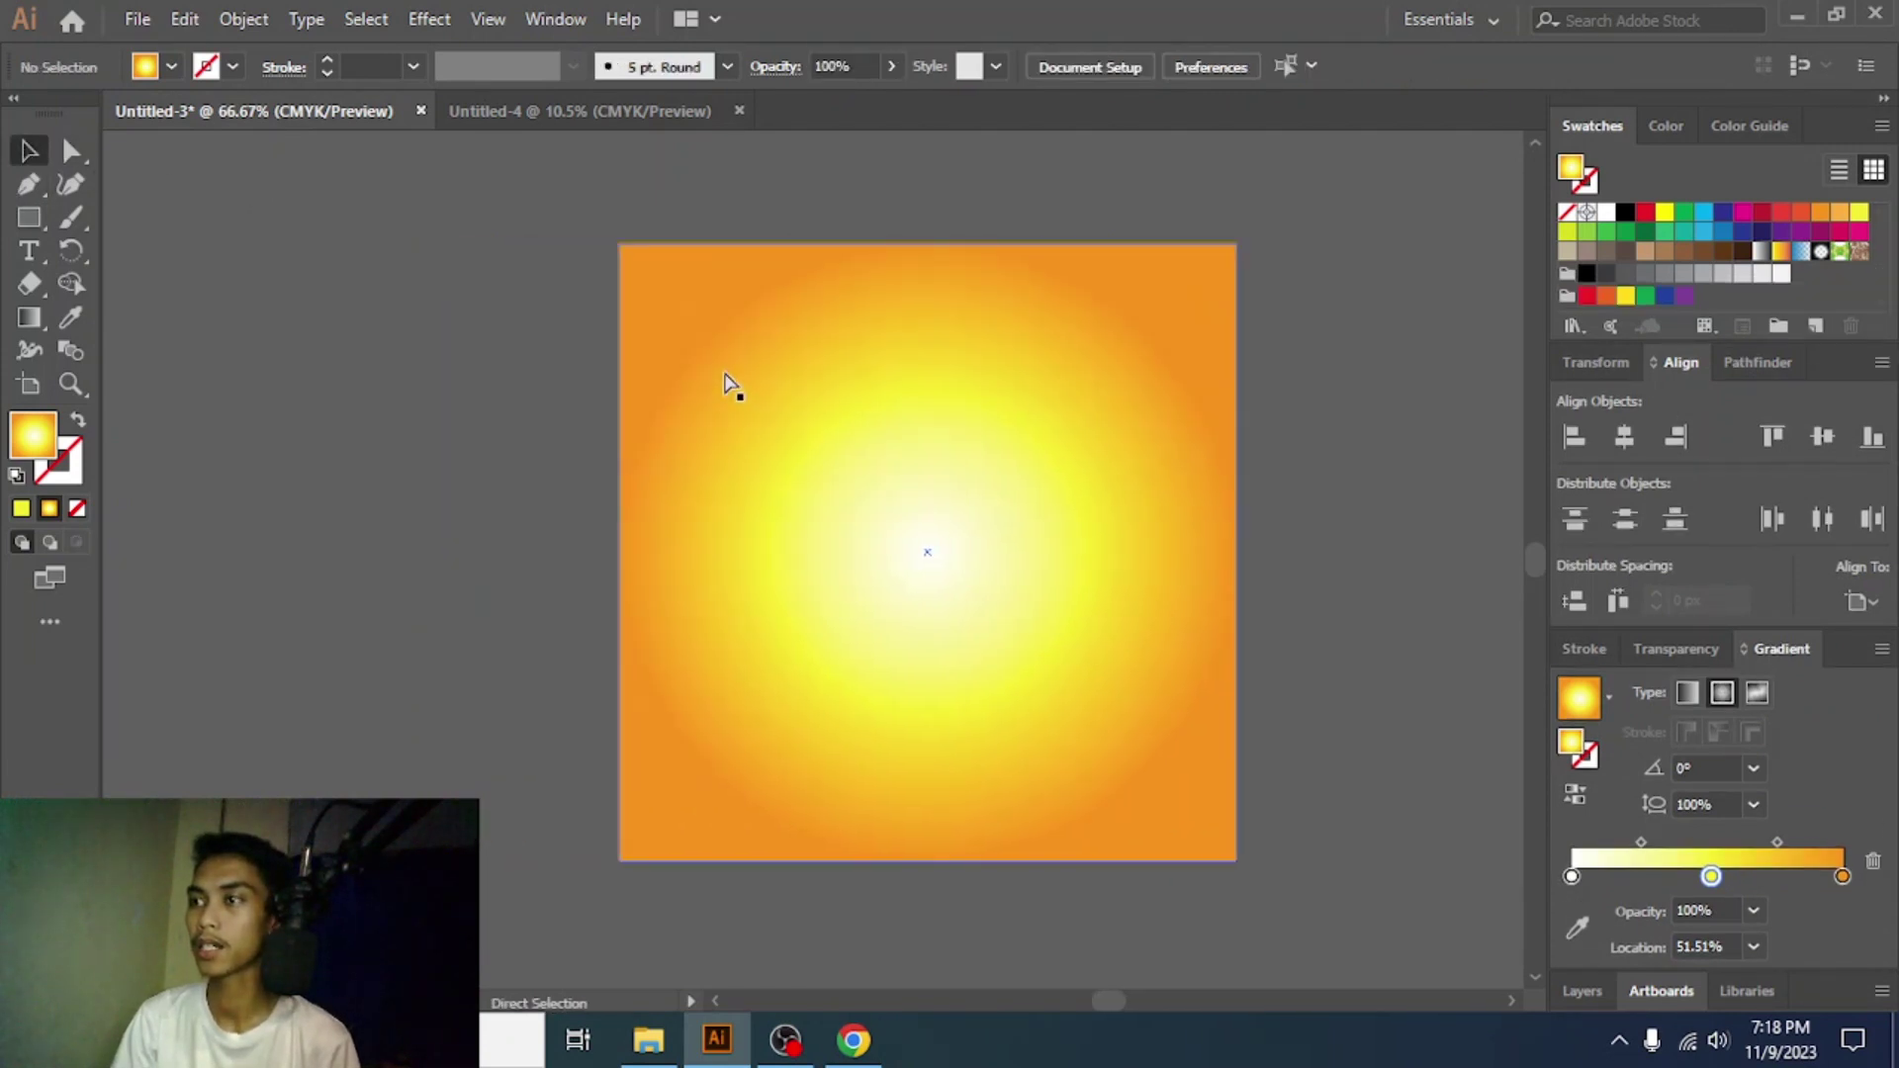
scroll(727, 381, right, 2)
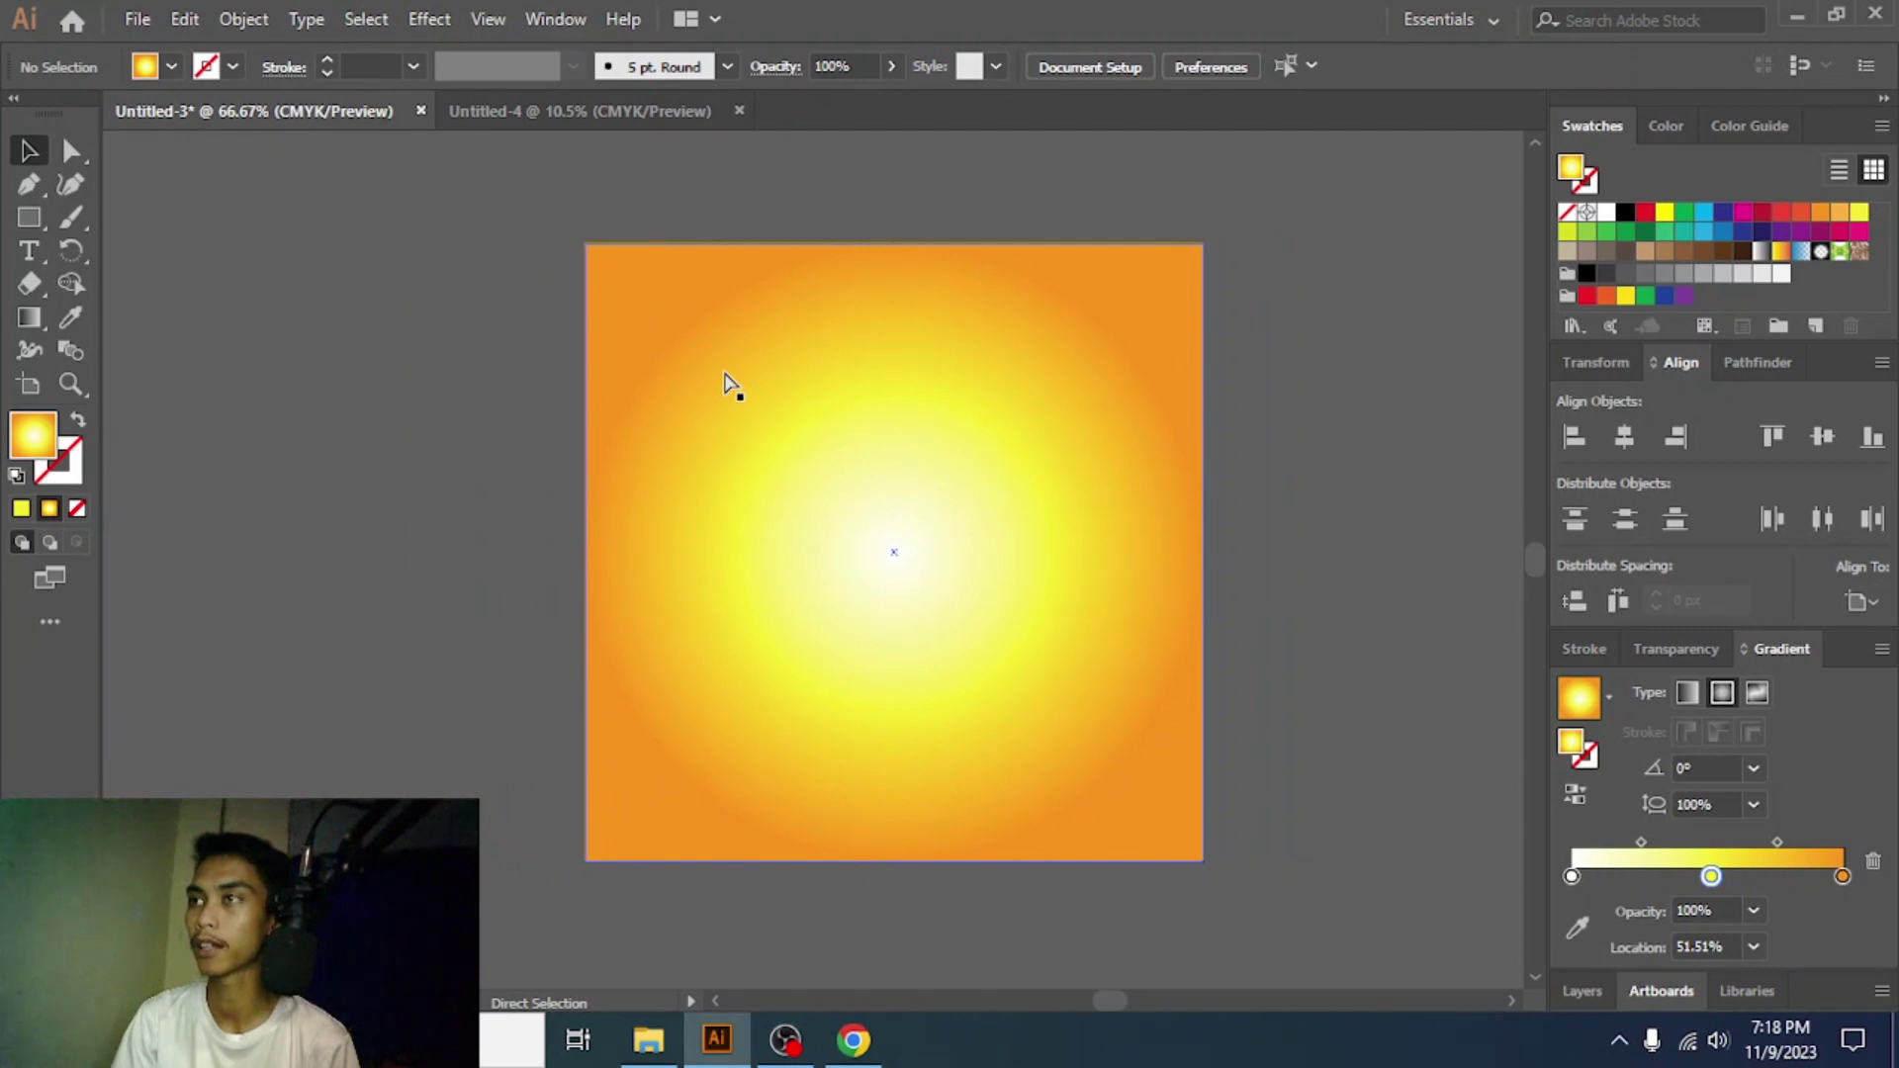
scroll(729, 386, left, 1)
scroll(729, 385, right, 1)
- Add the point text "New Year" on the empty canvas to the left of the artboard
scroll(726, 384, left, 3)
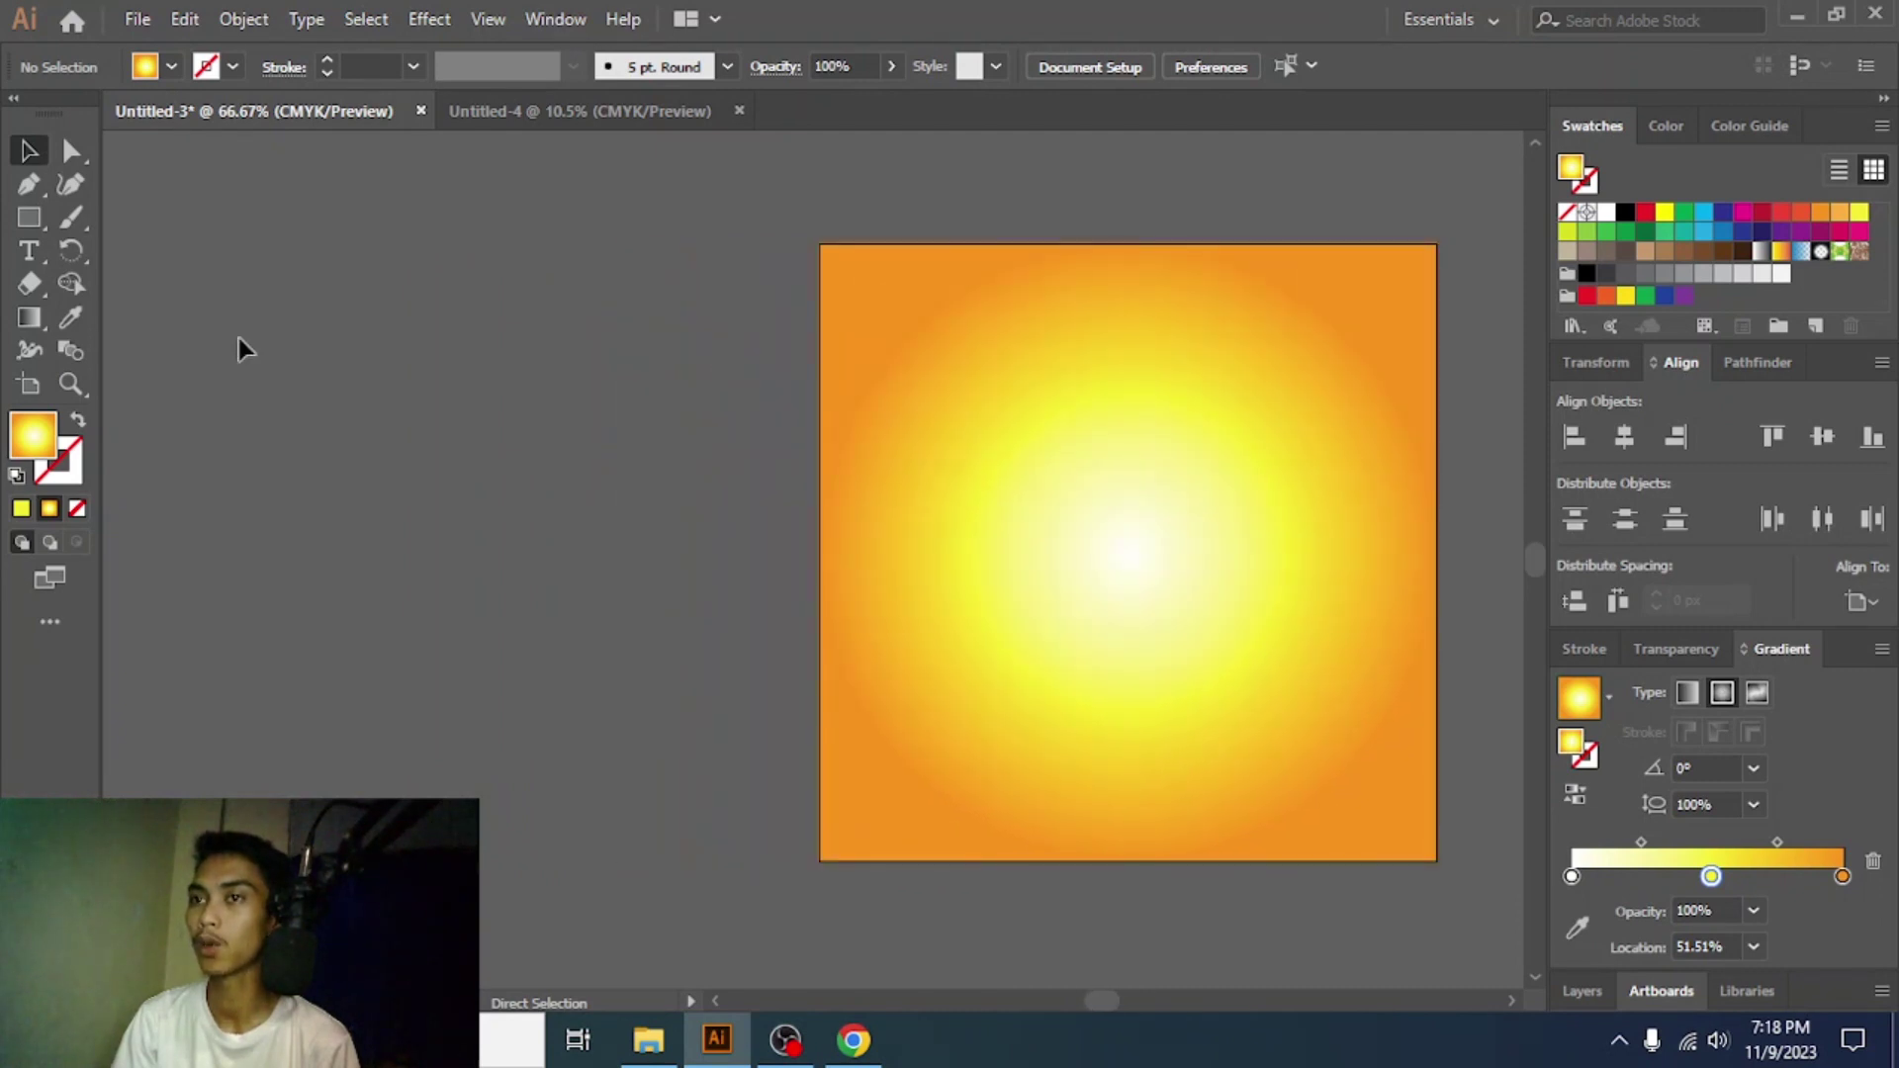
click(29, 250)
click(312, 376)
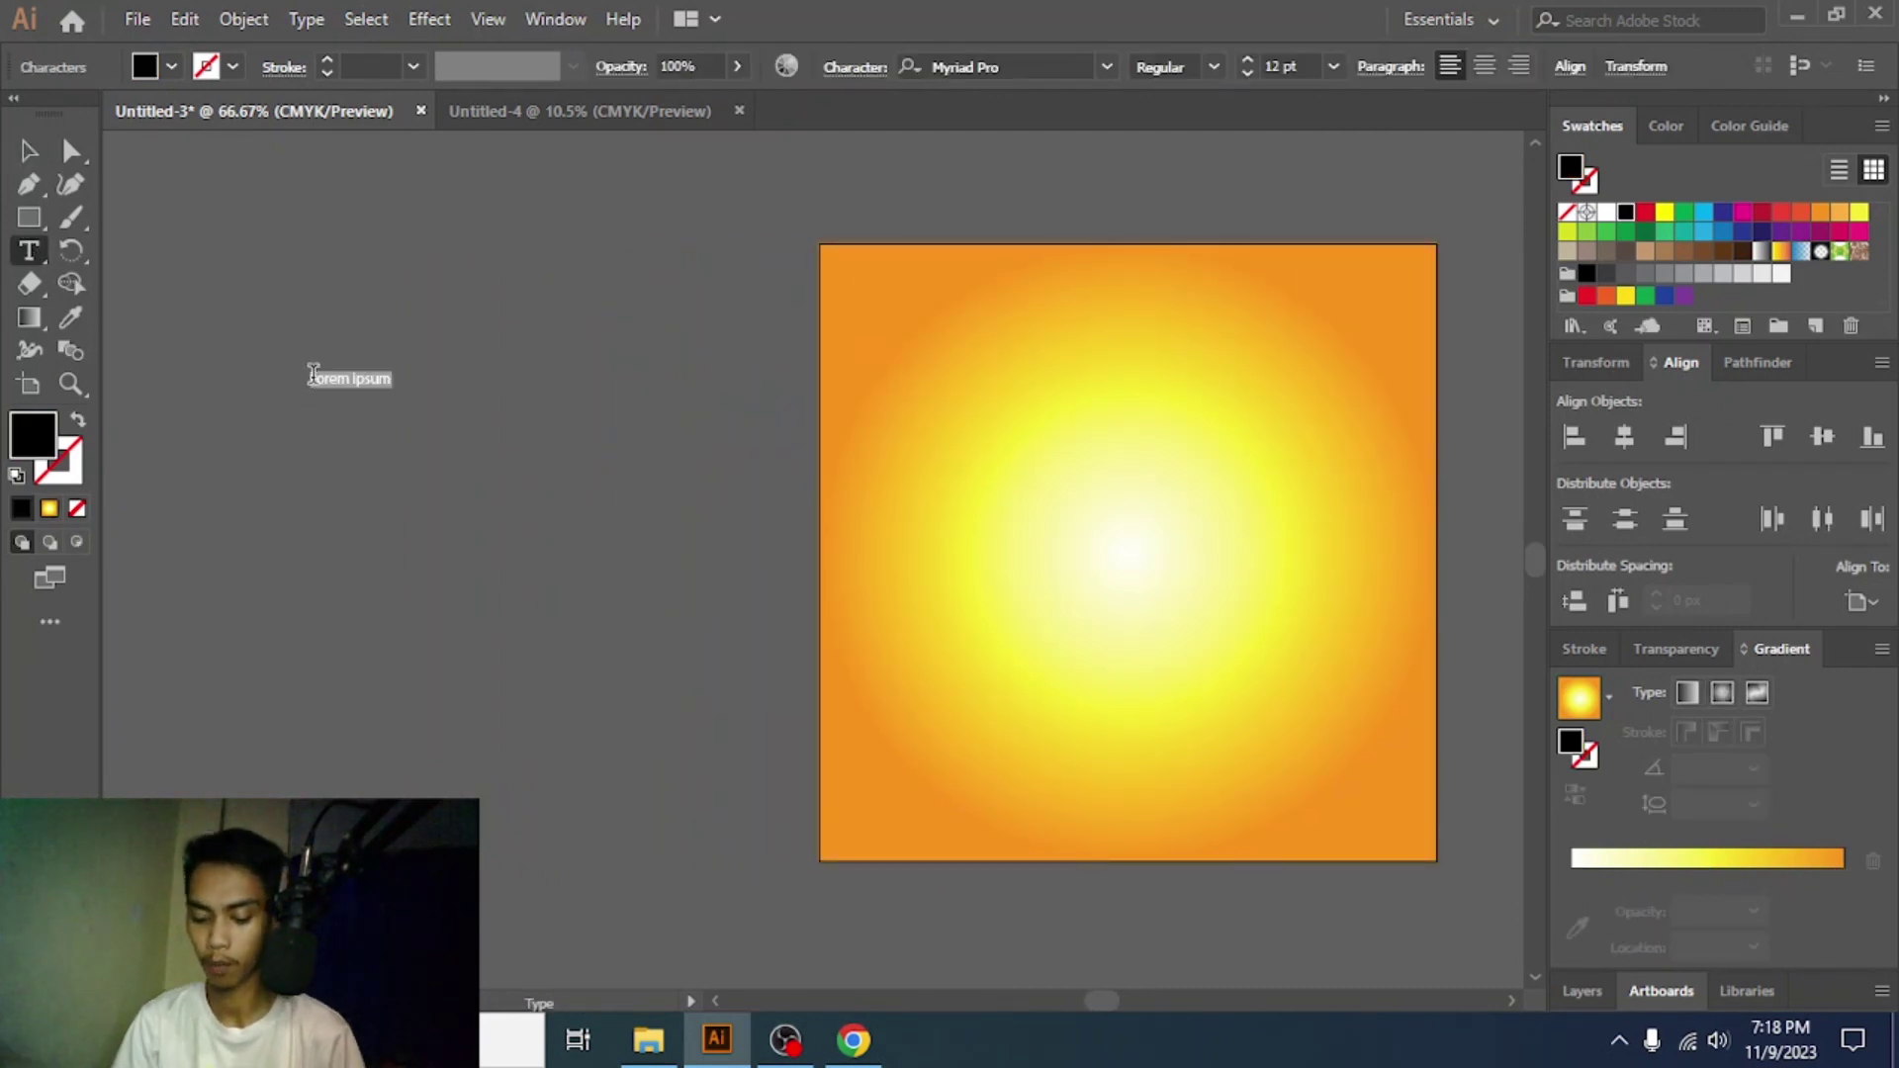
text(New)
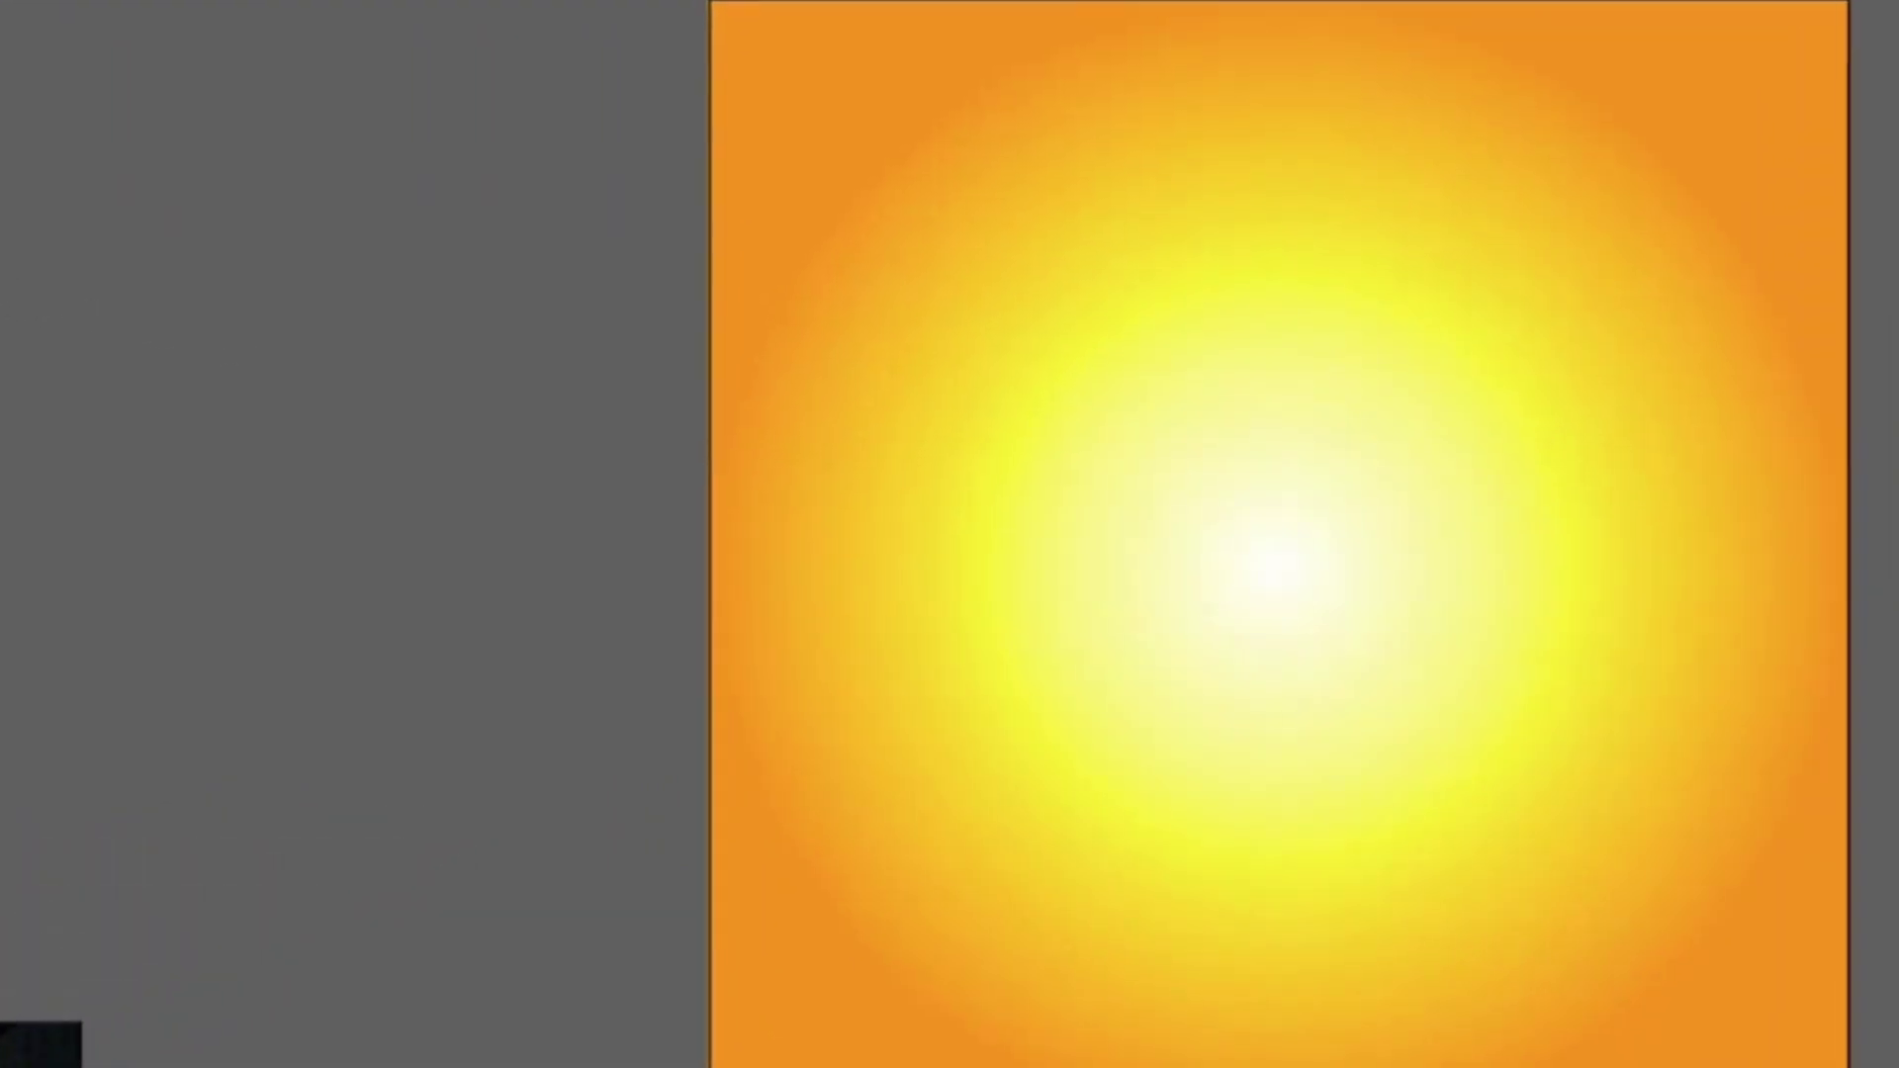
text( Year)
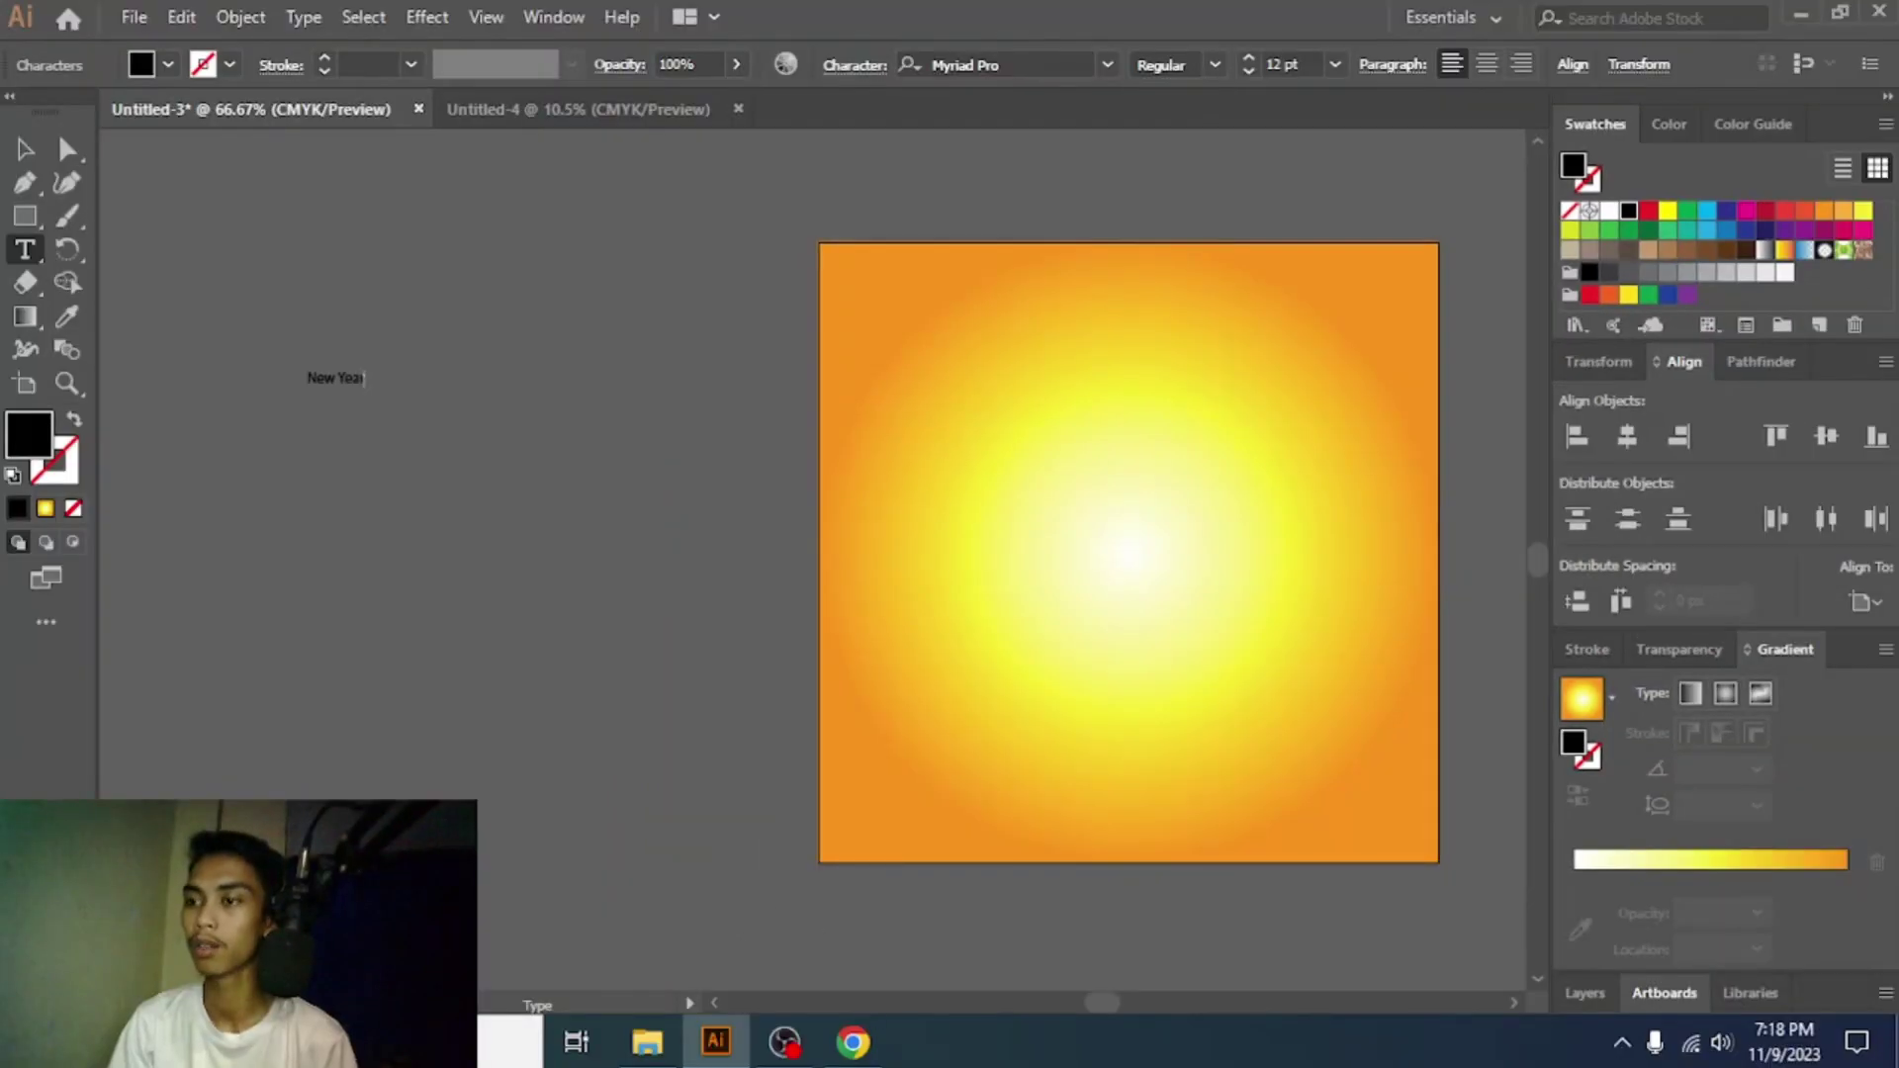
- Switch to Chrome, search for translatee in a new tab, and translate "tahun baru" from Indonesian to English
click(853, 1042)
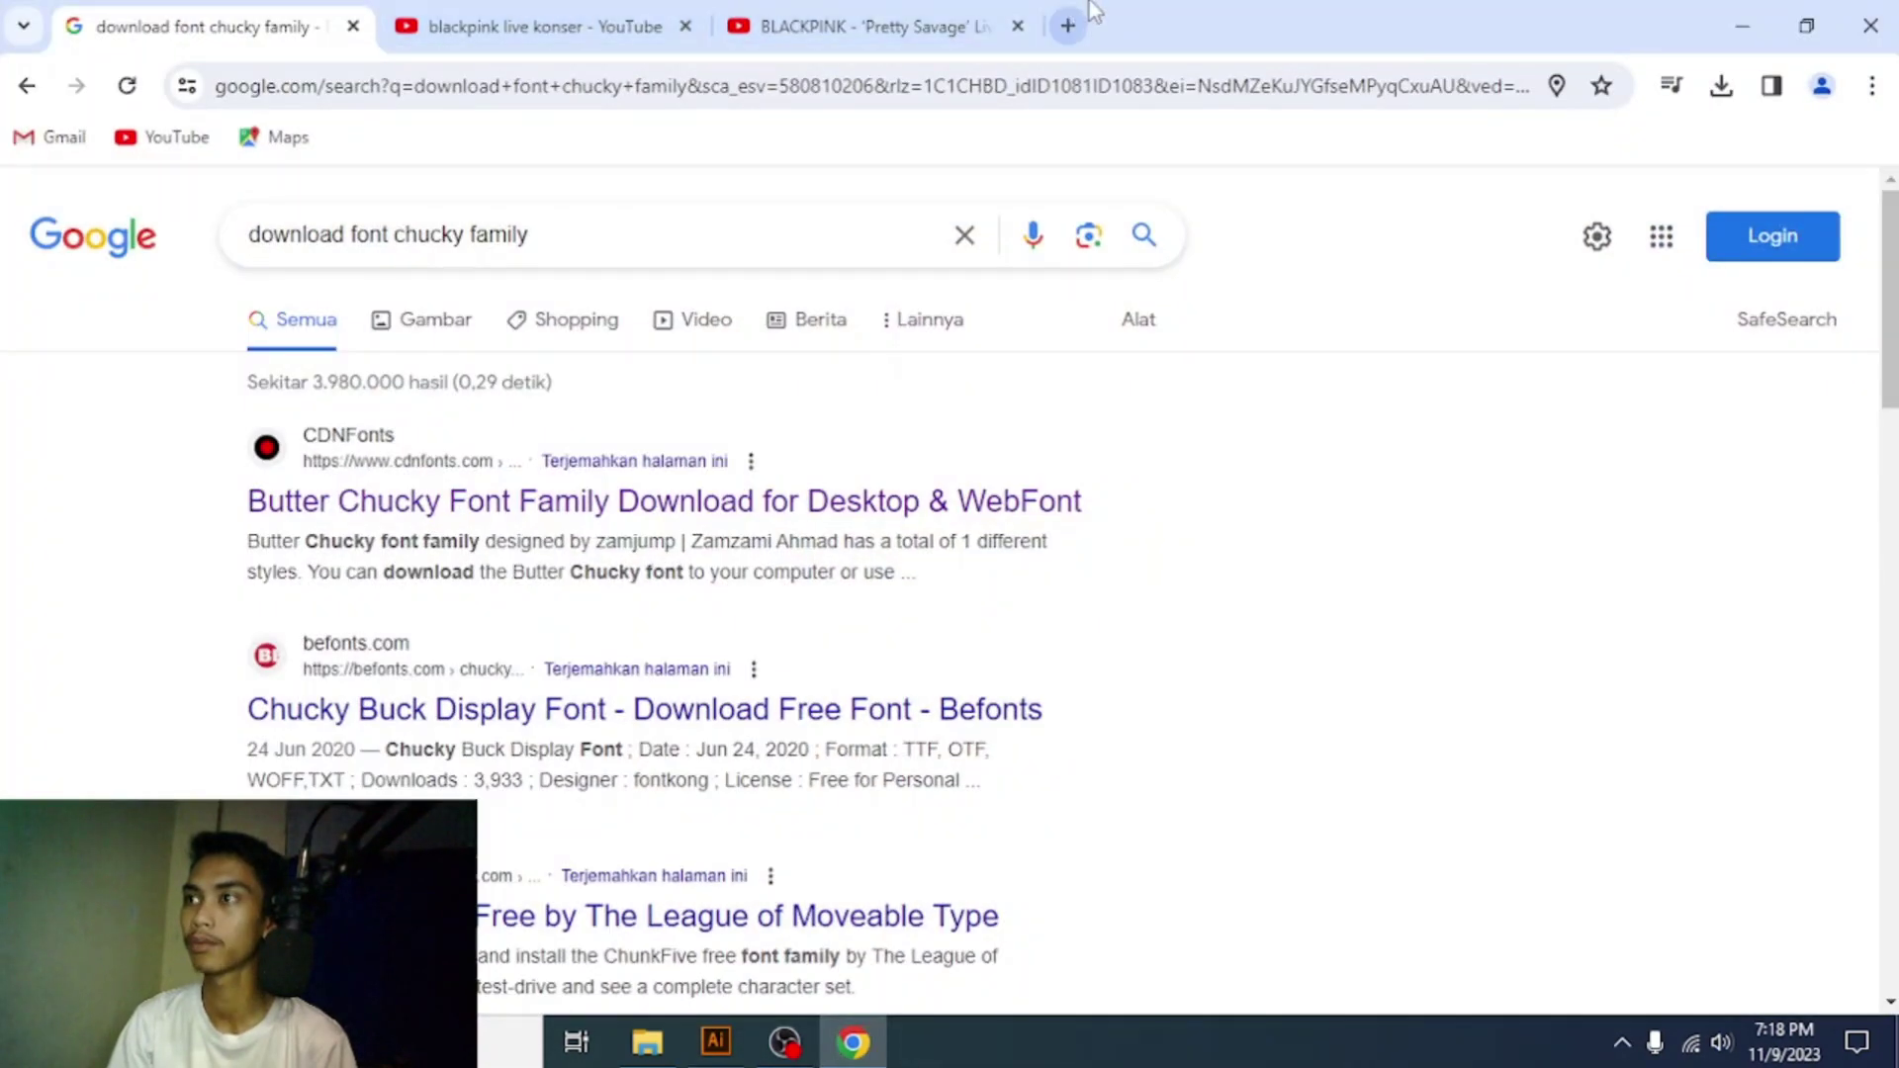
click(1068, 26)
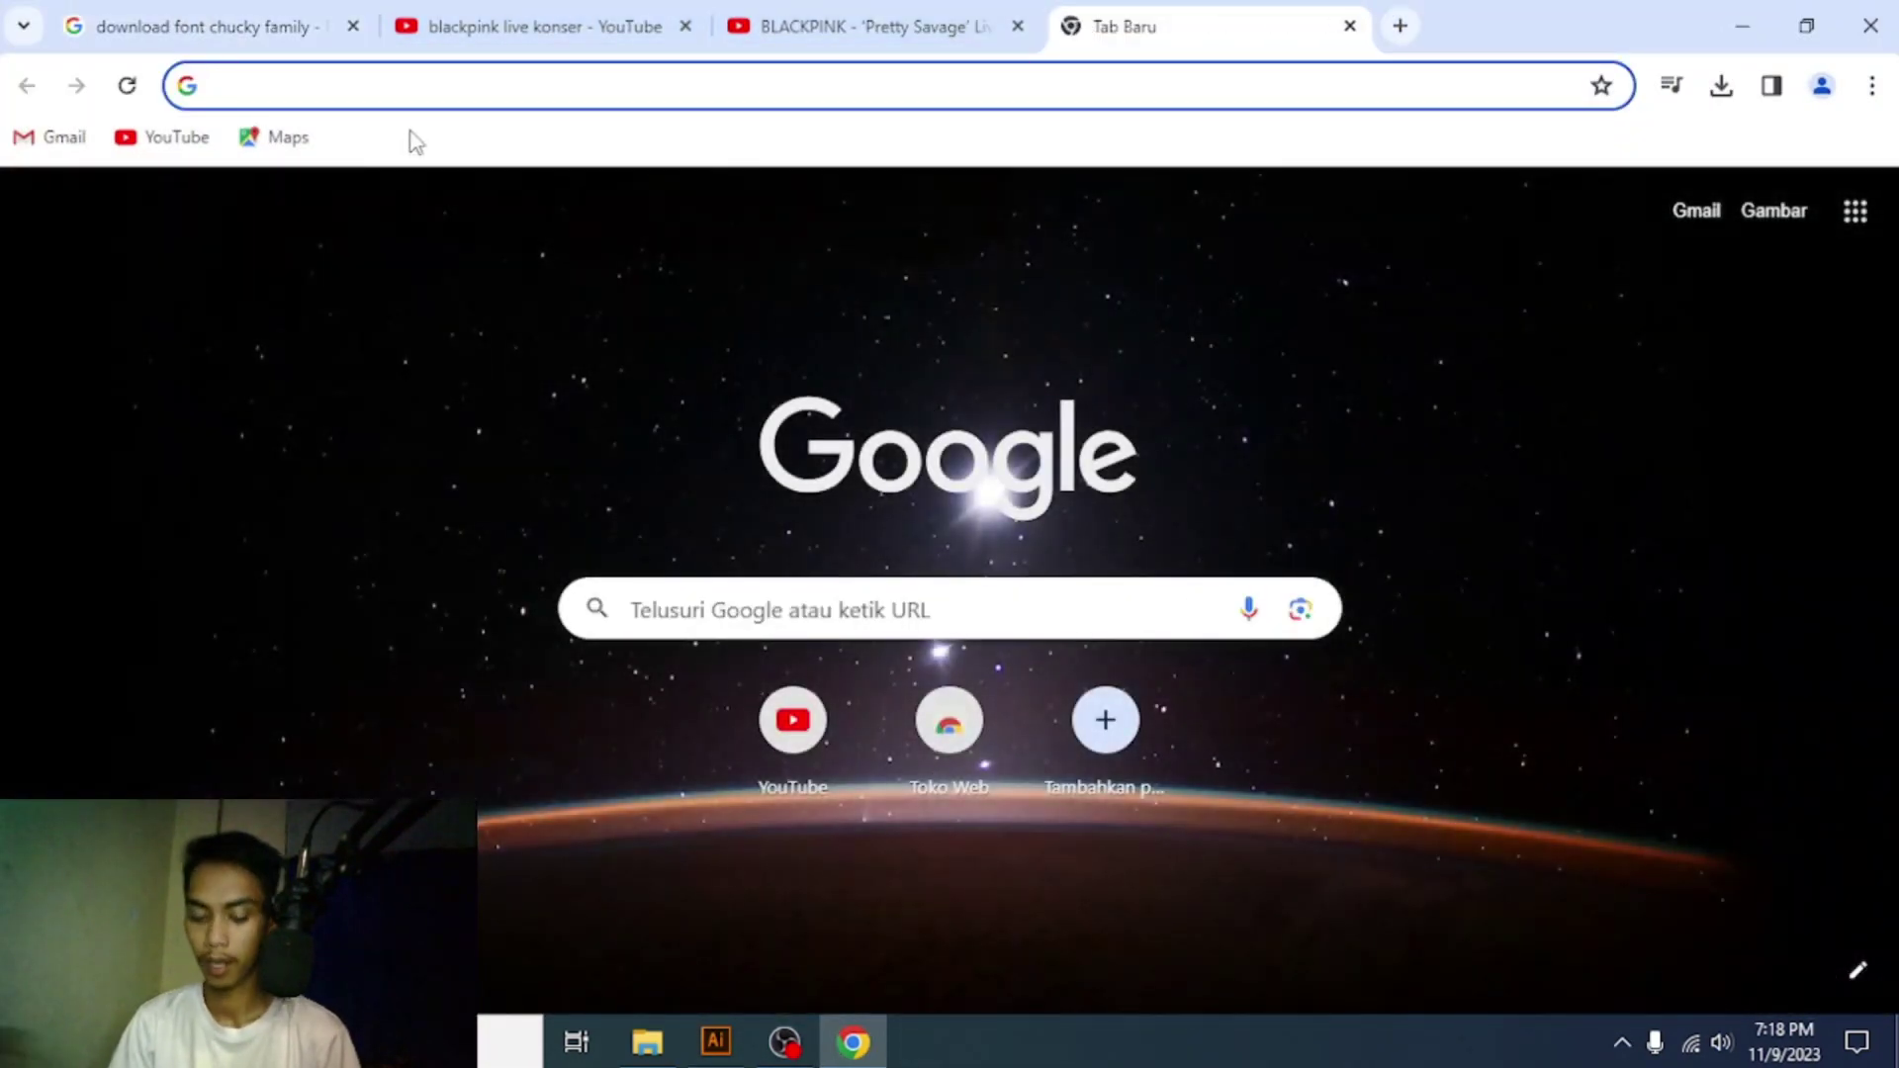
text(translatee)
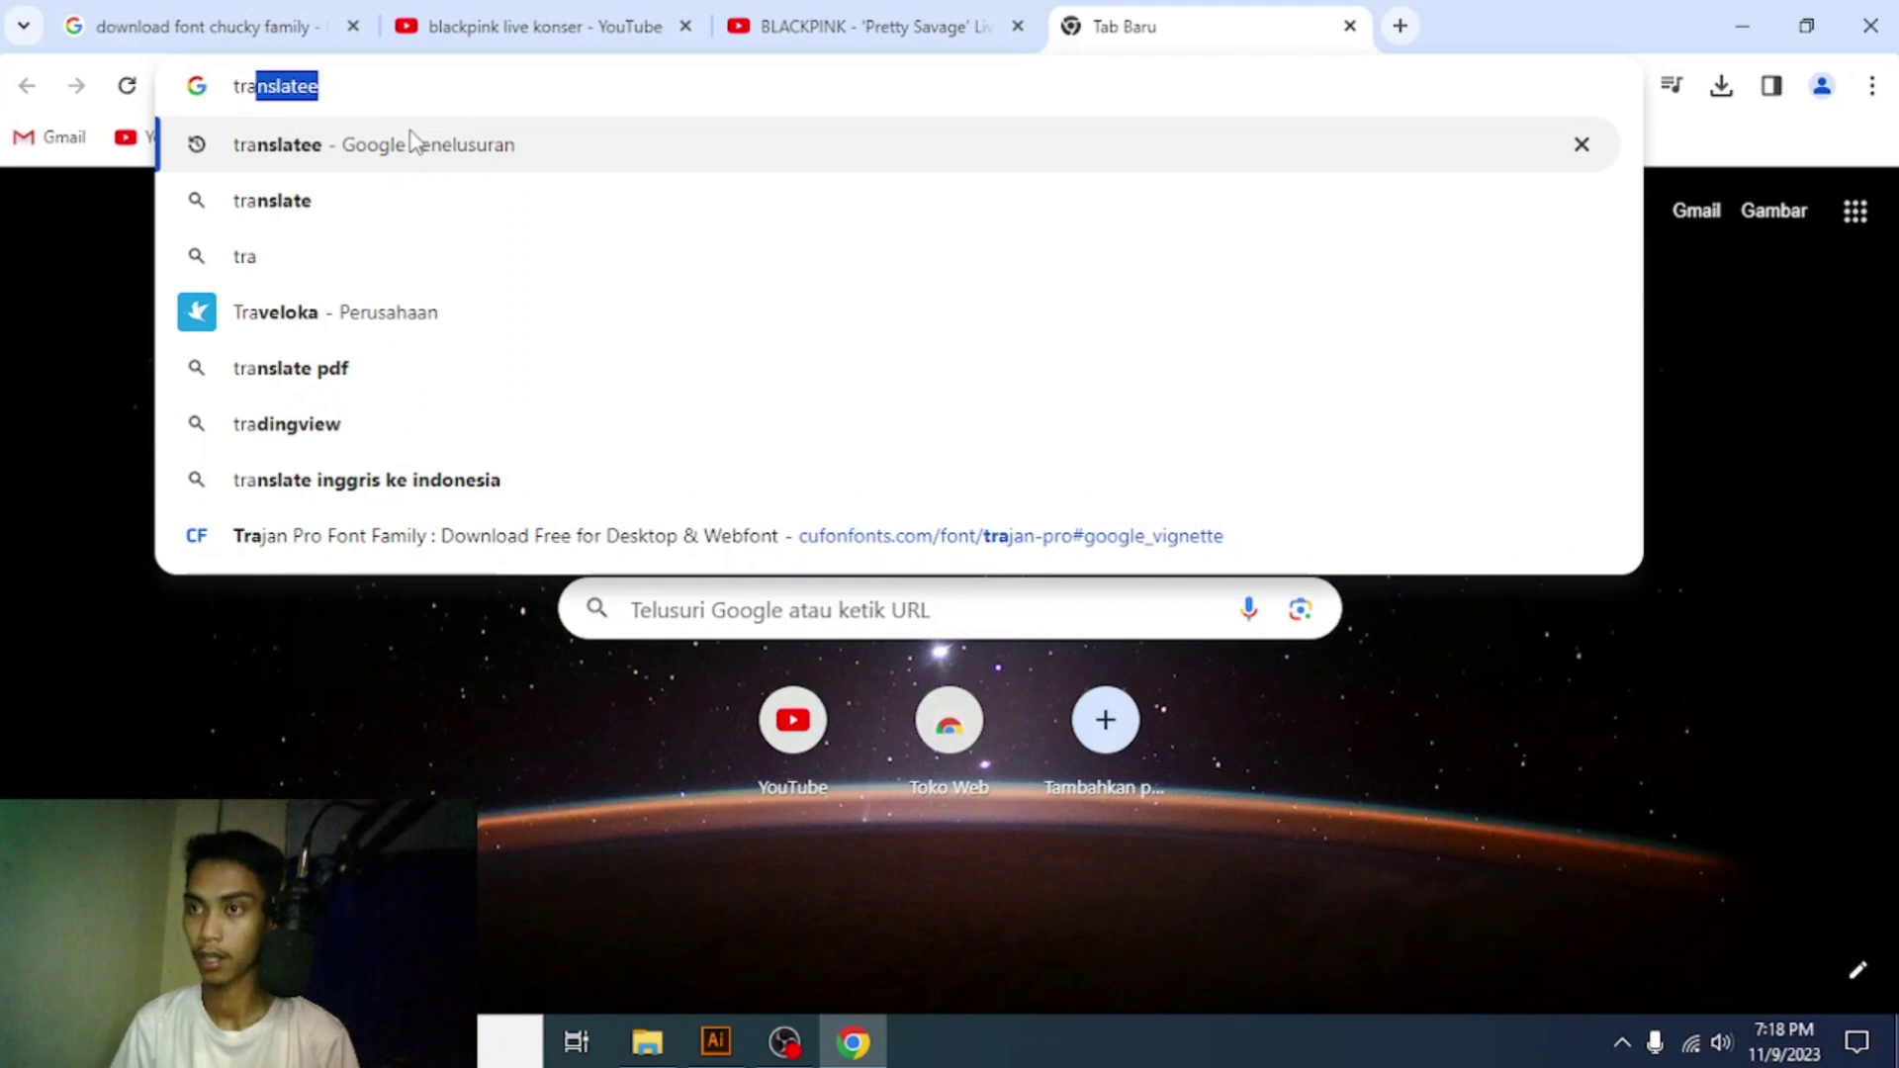
click(413, 145)
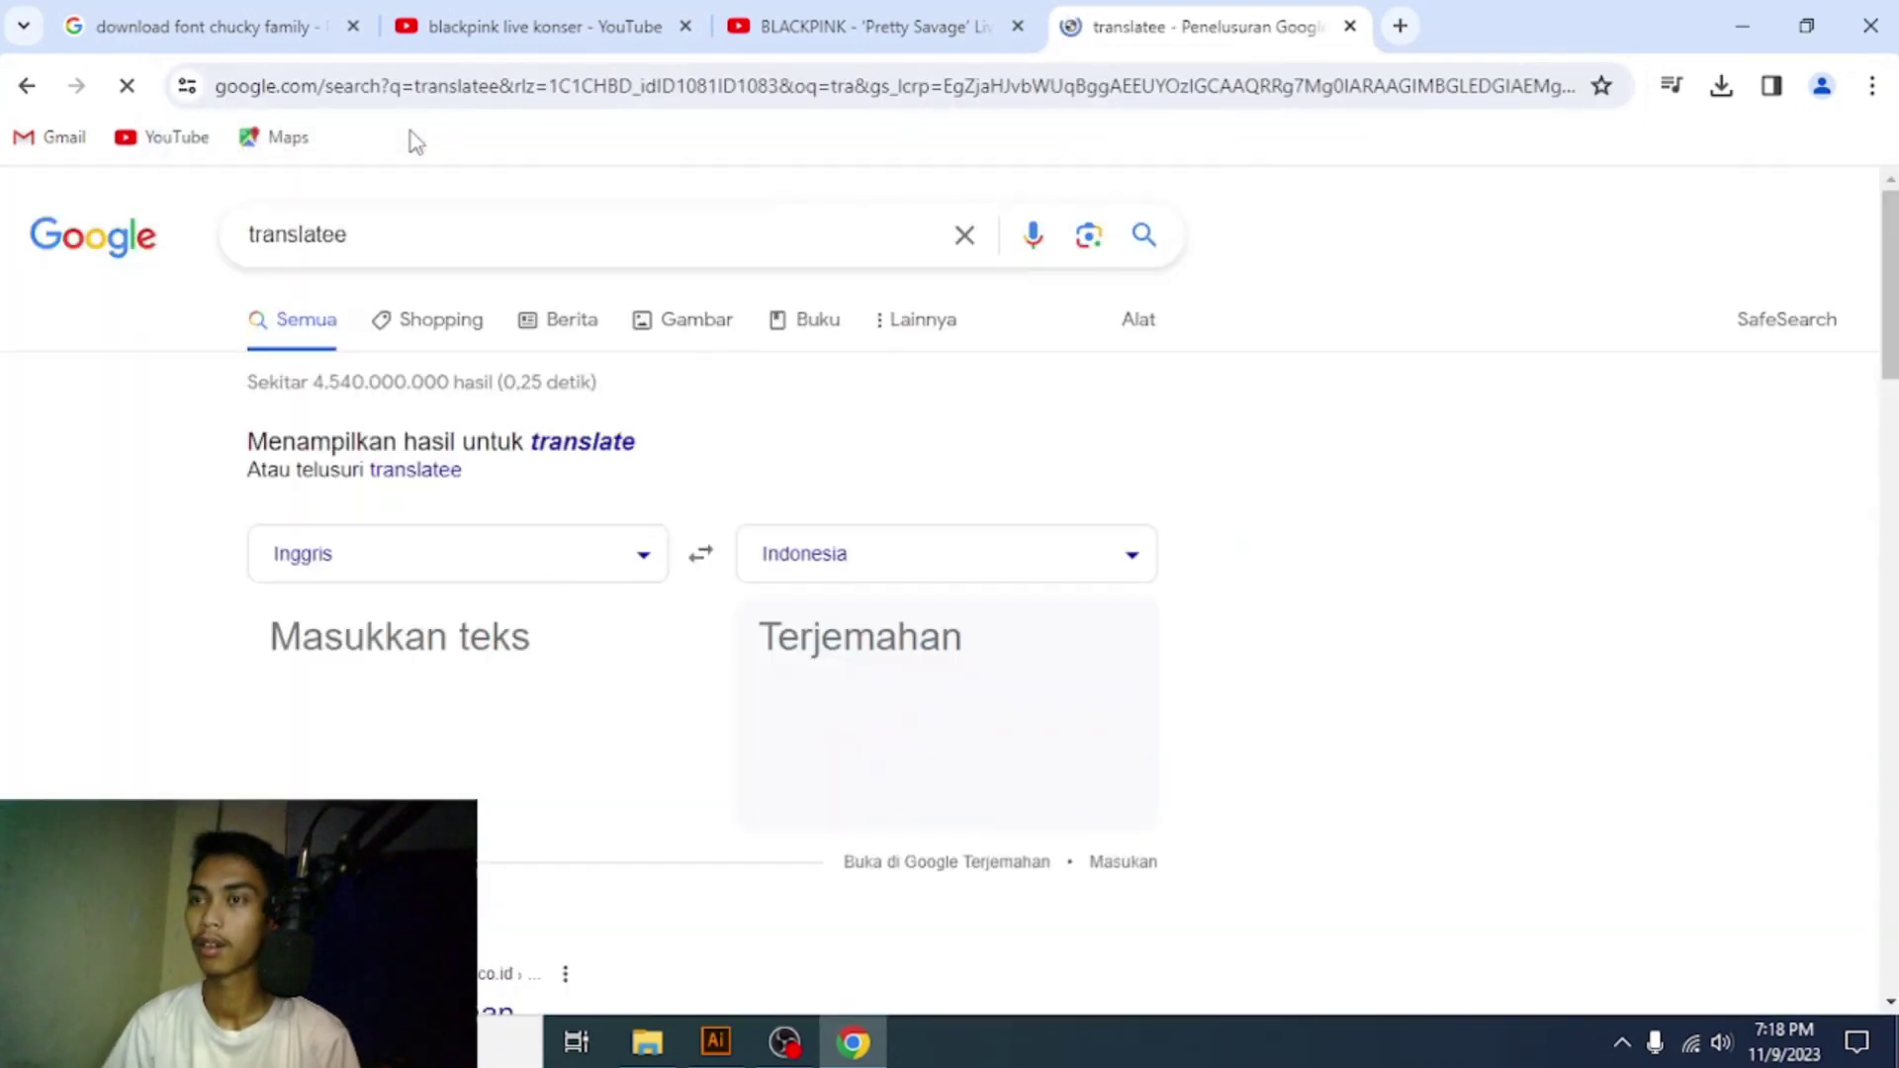
click(702, 556)
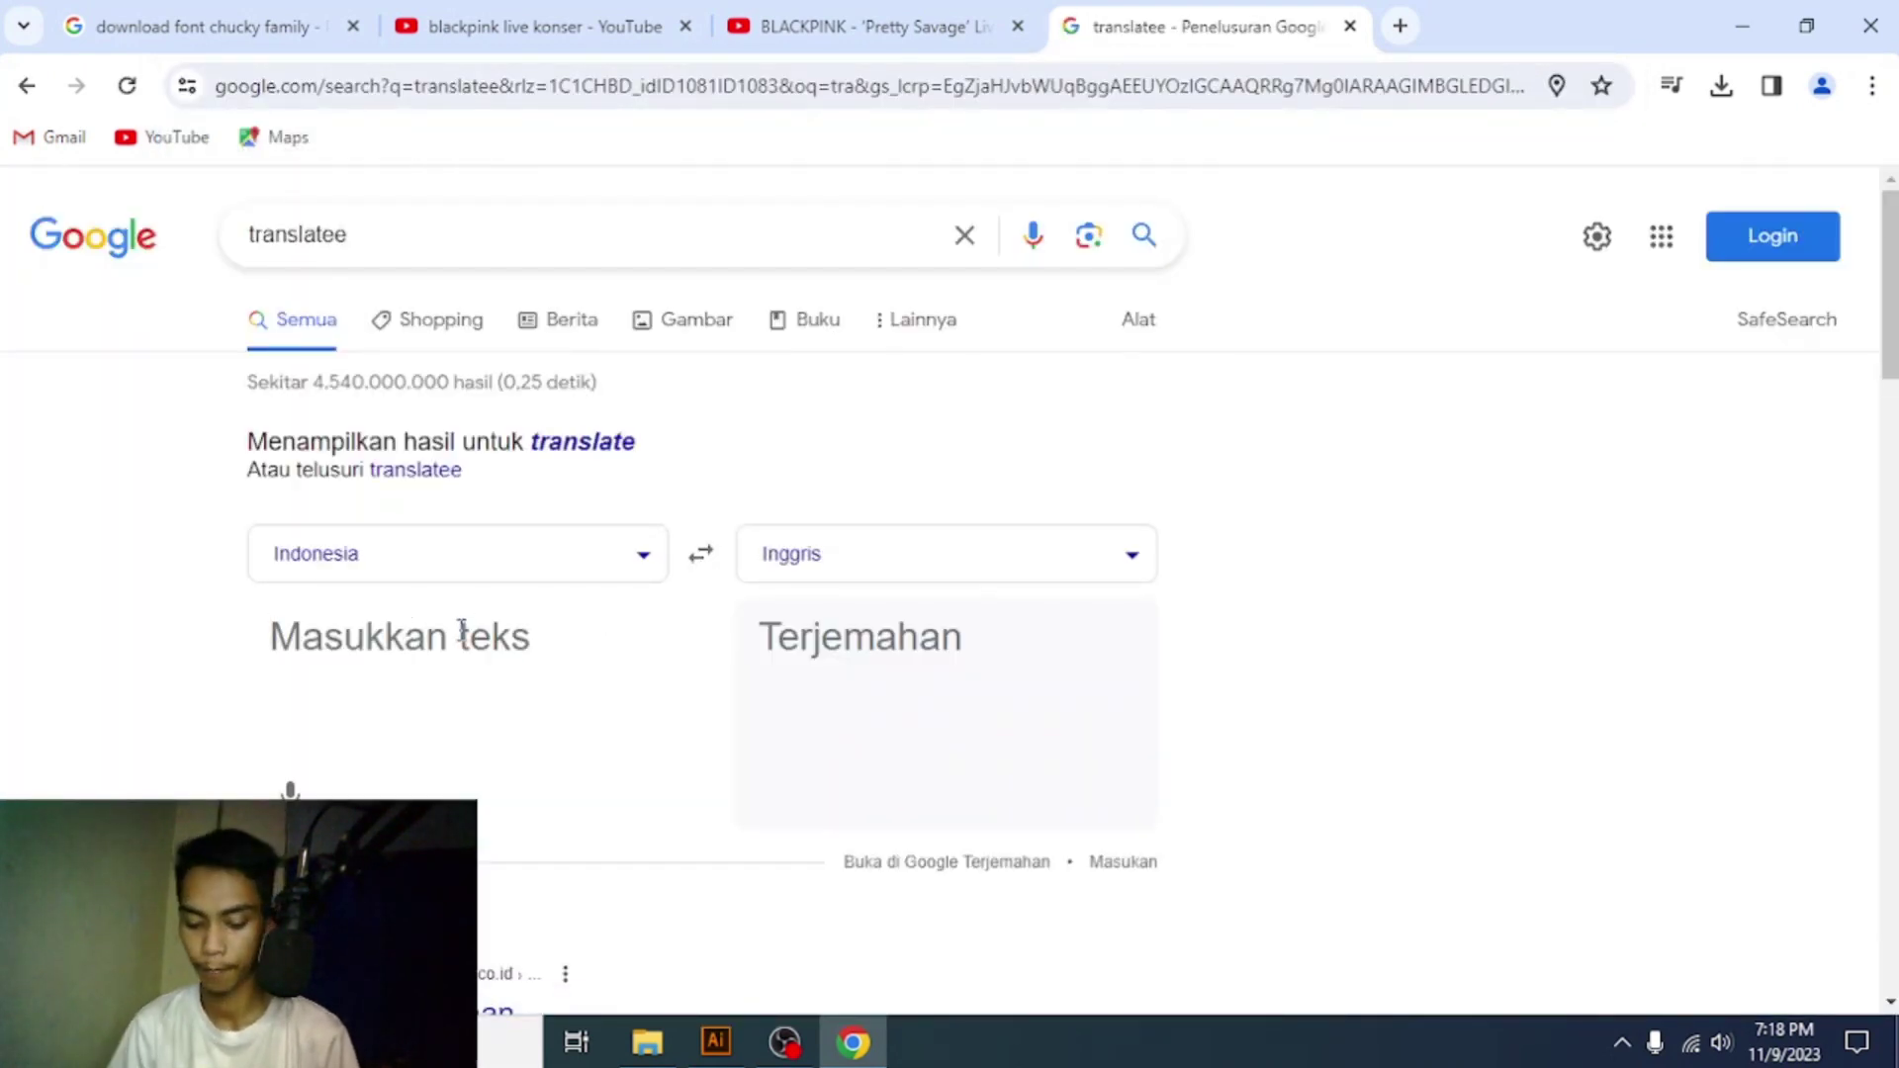
text(tahun n)
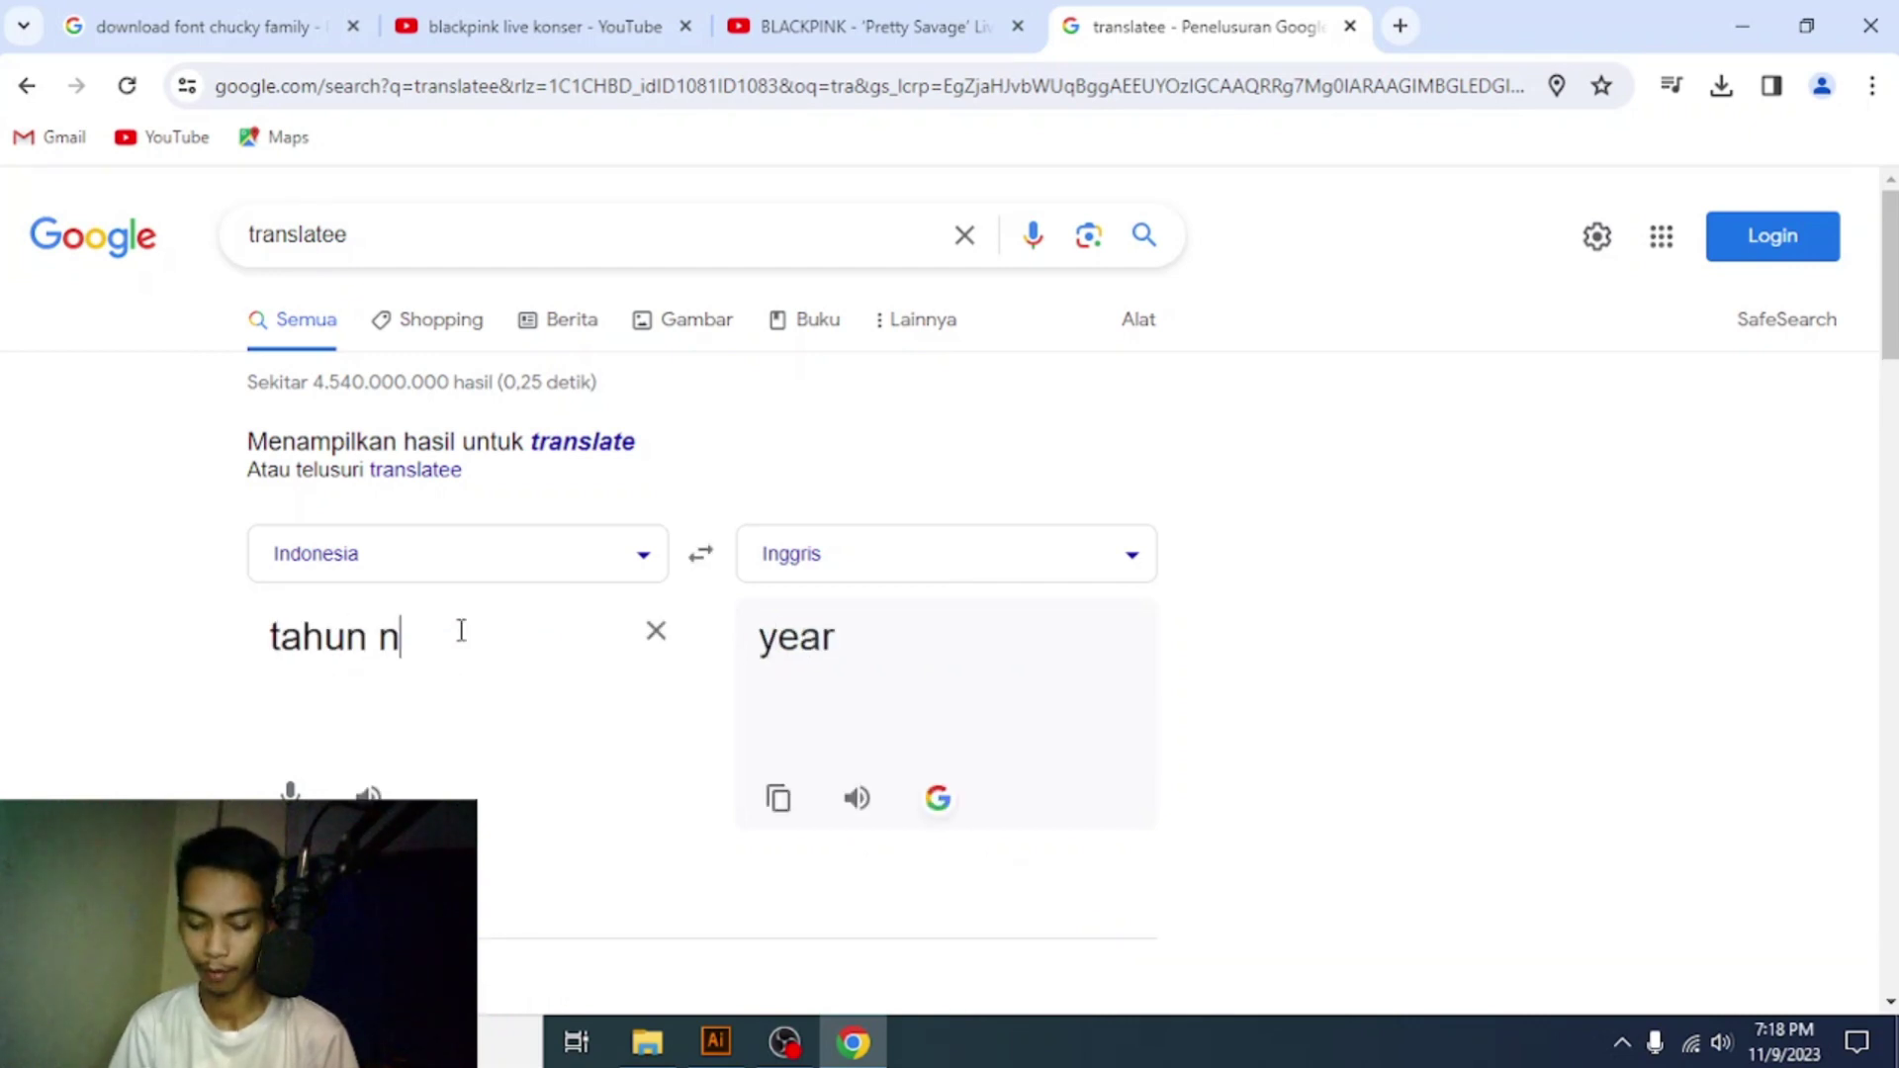
key(BackSpace)
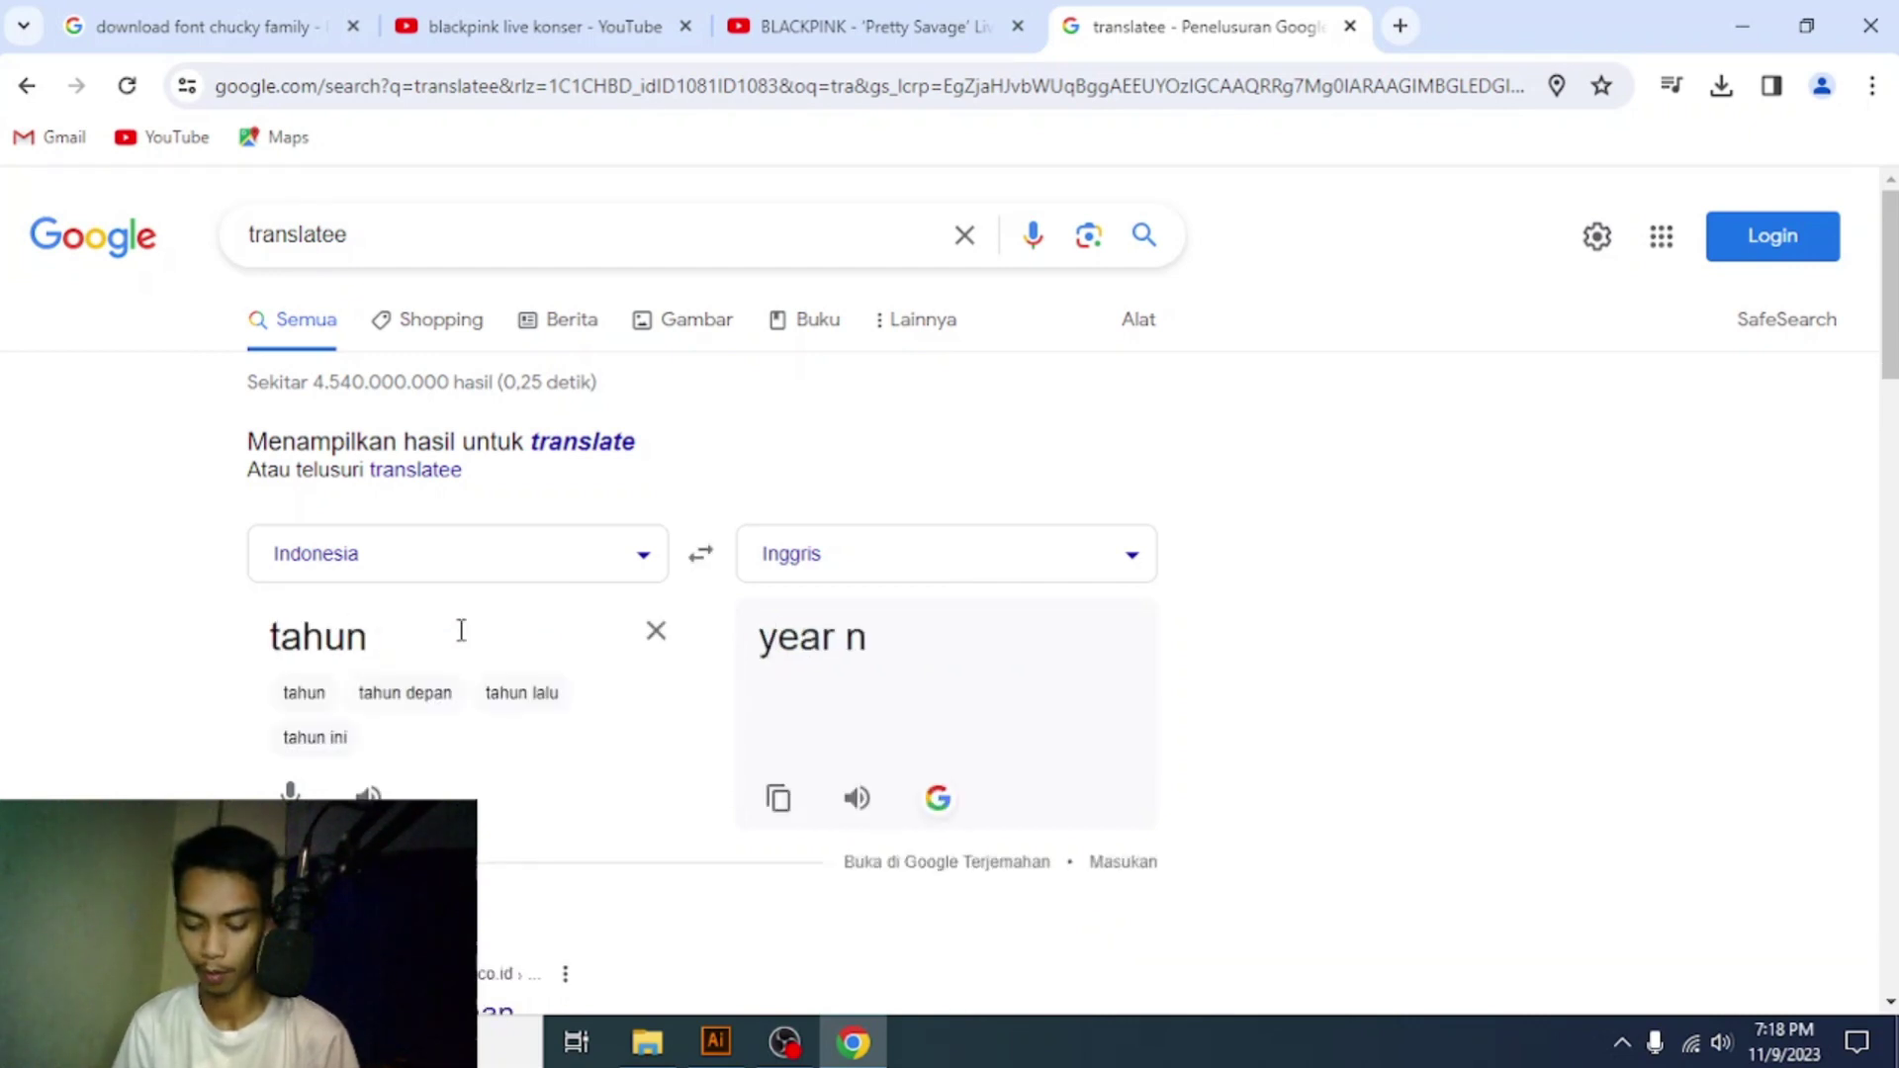
text(baru)
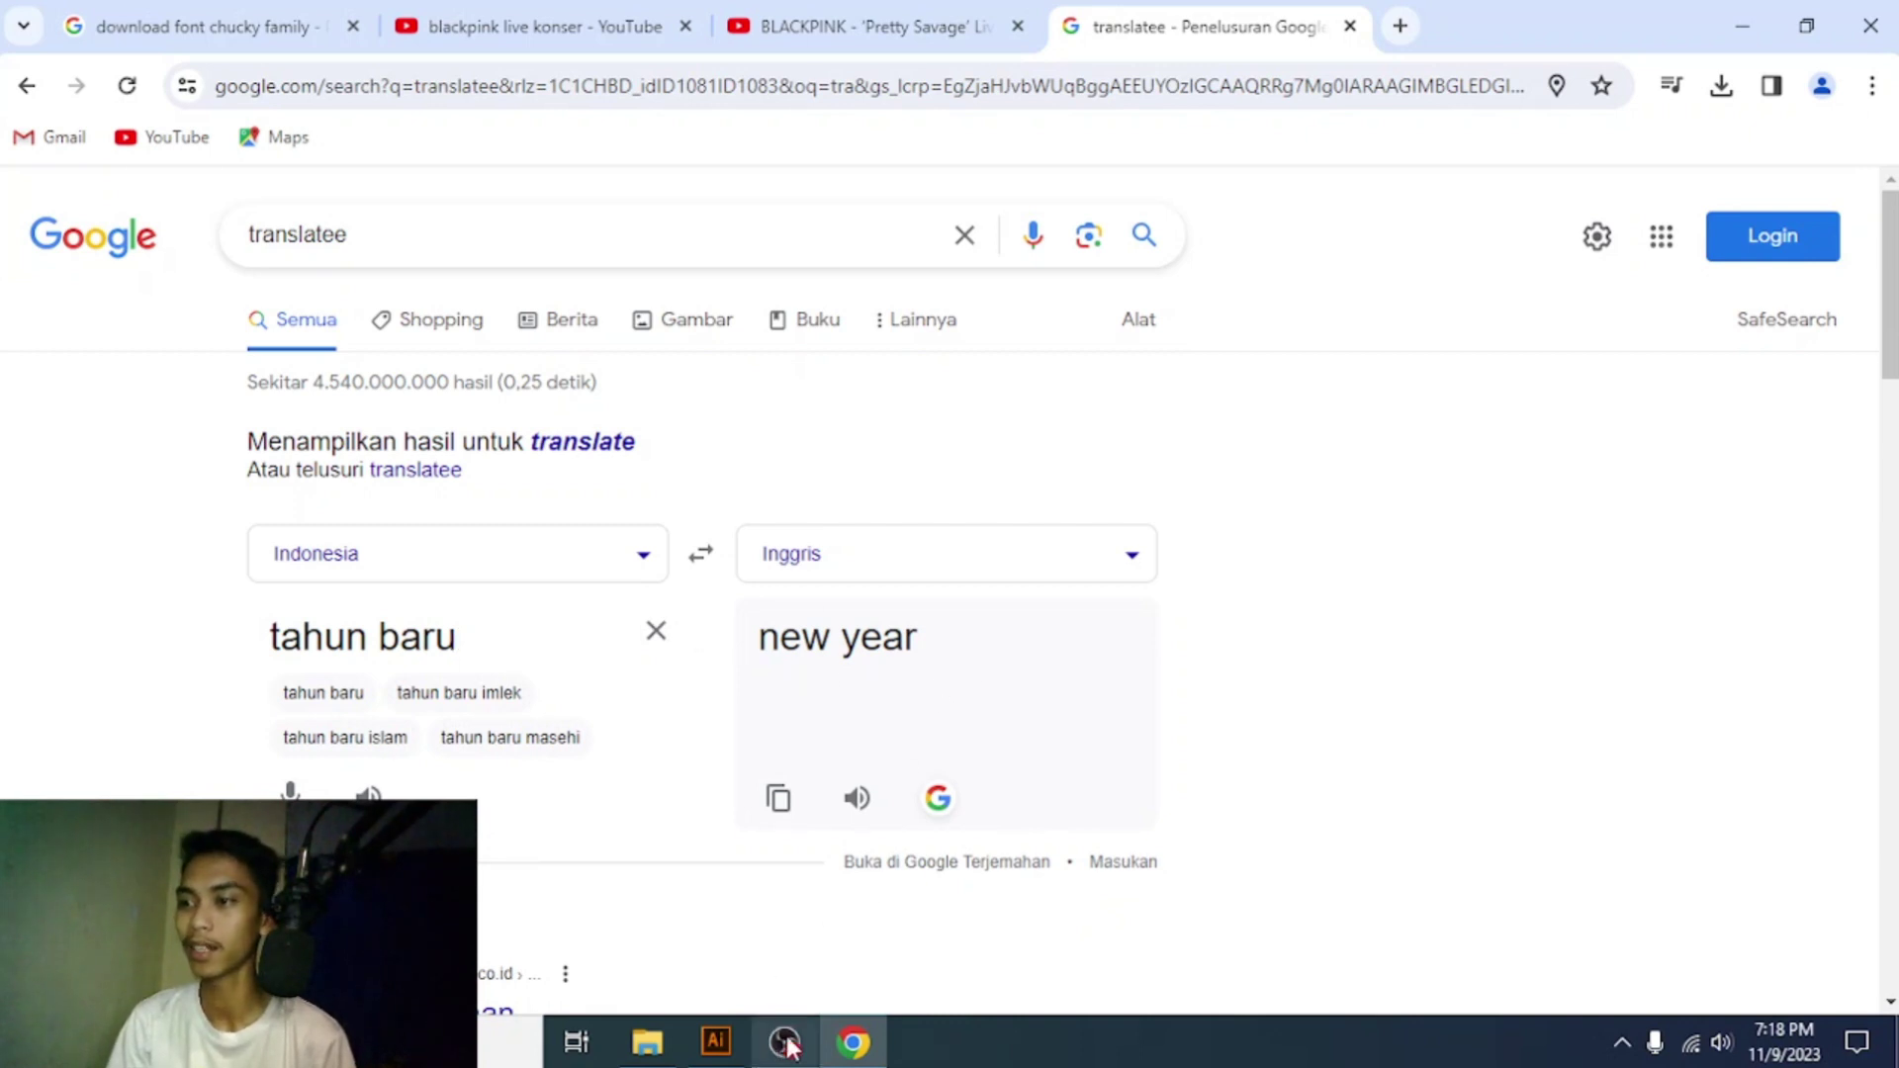
- Return to Illustrator and enlarge the "New Year" text to about 73.6 pt, keeping it to the left of the artboard
click(716, 1042)
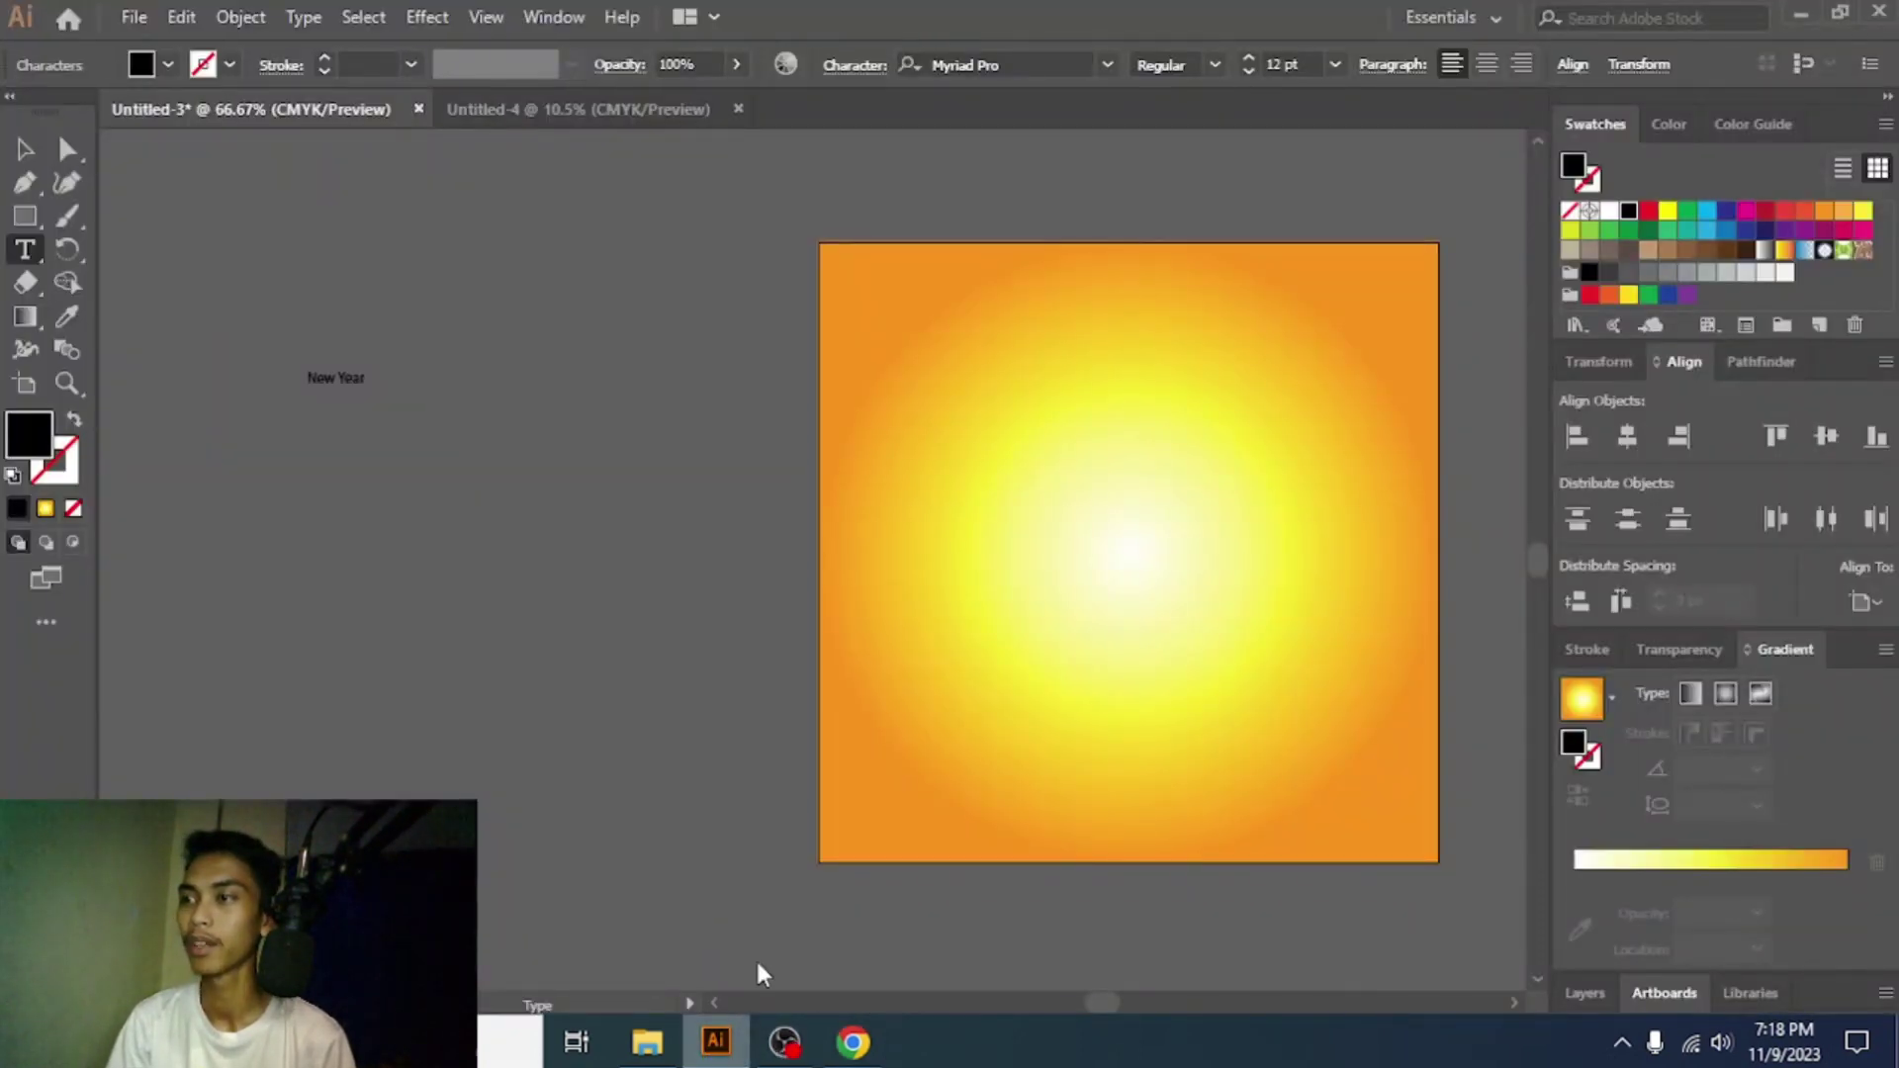
click(25, 148)
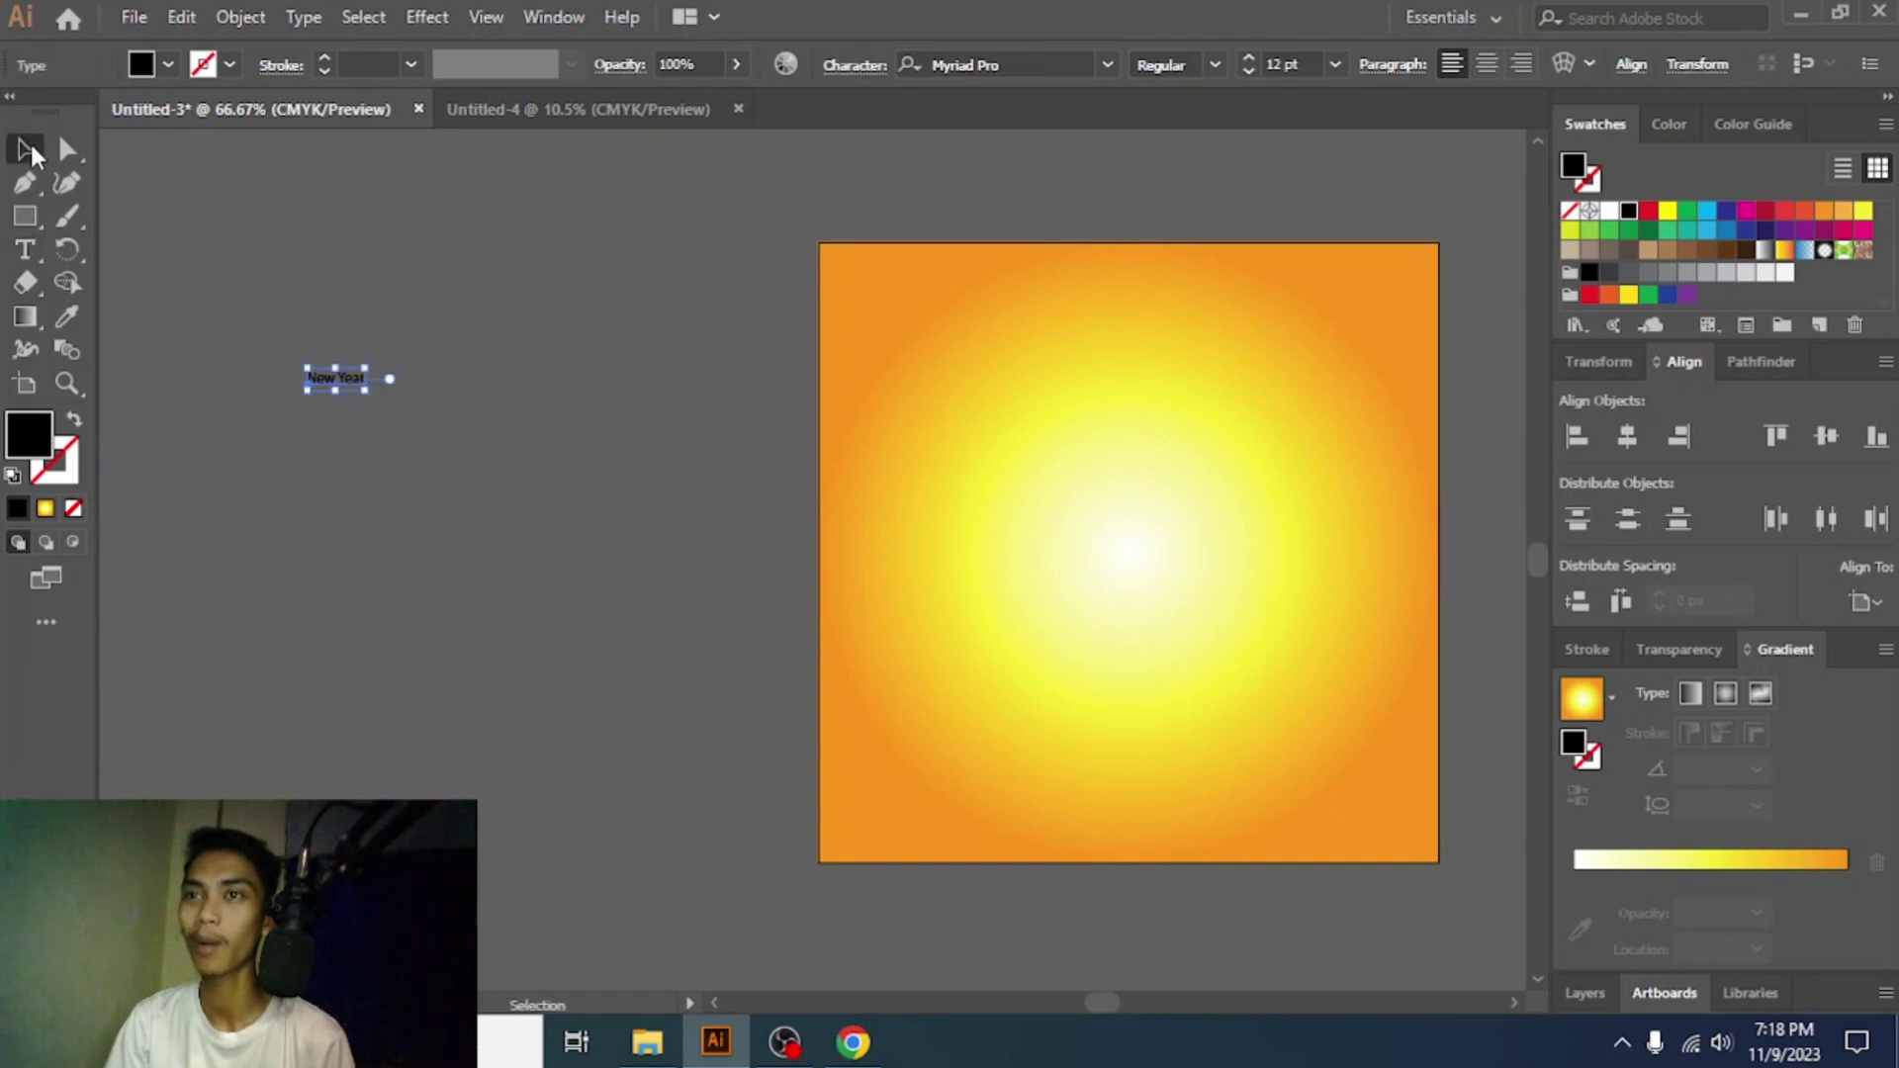
drag(366, 392, 626, 510)
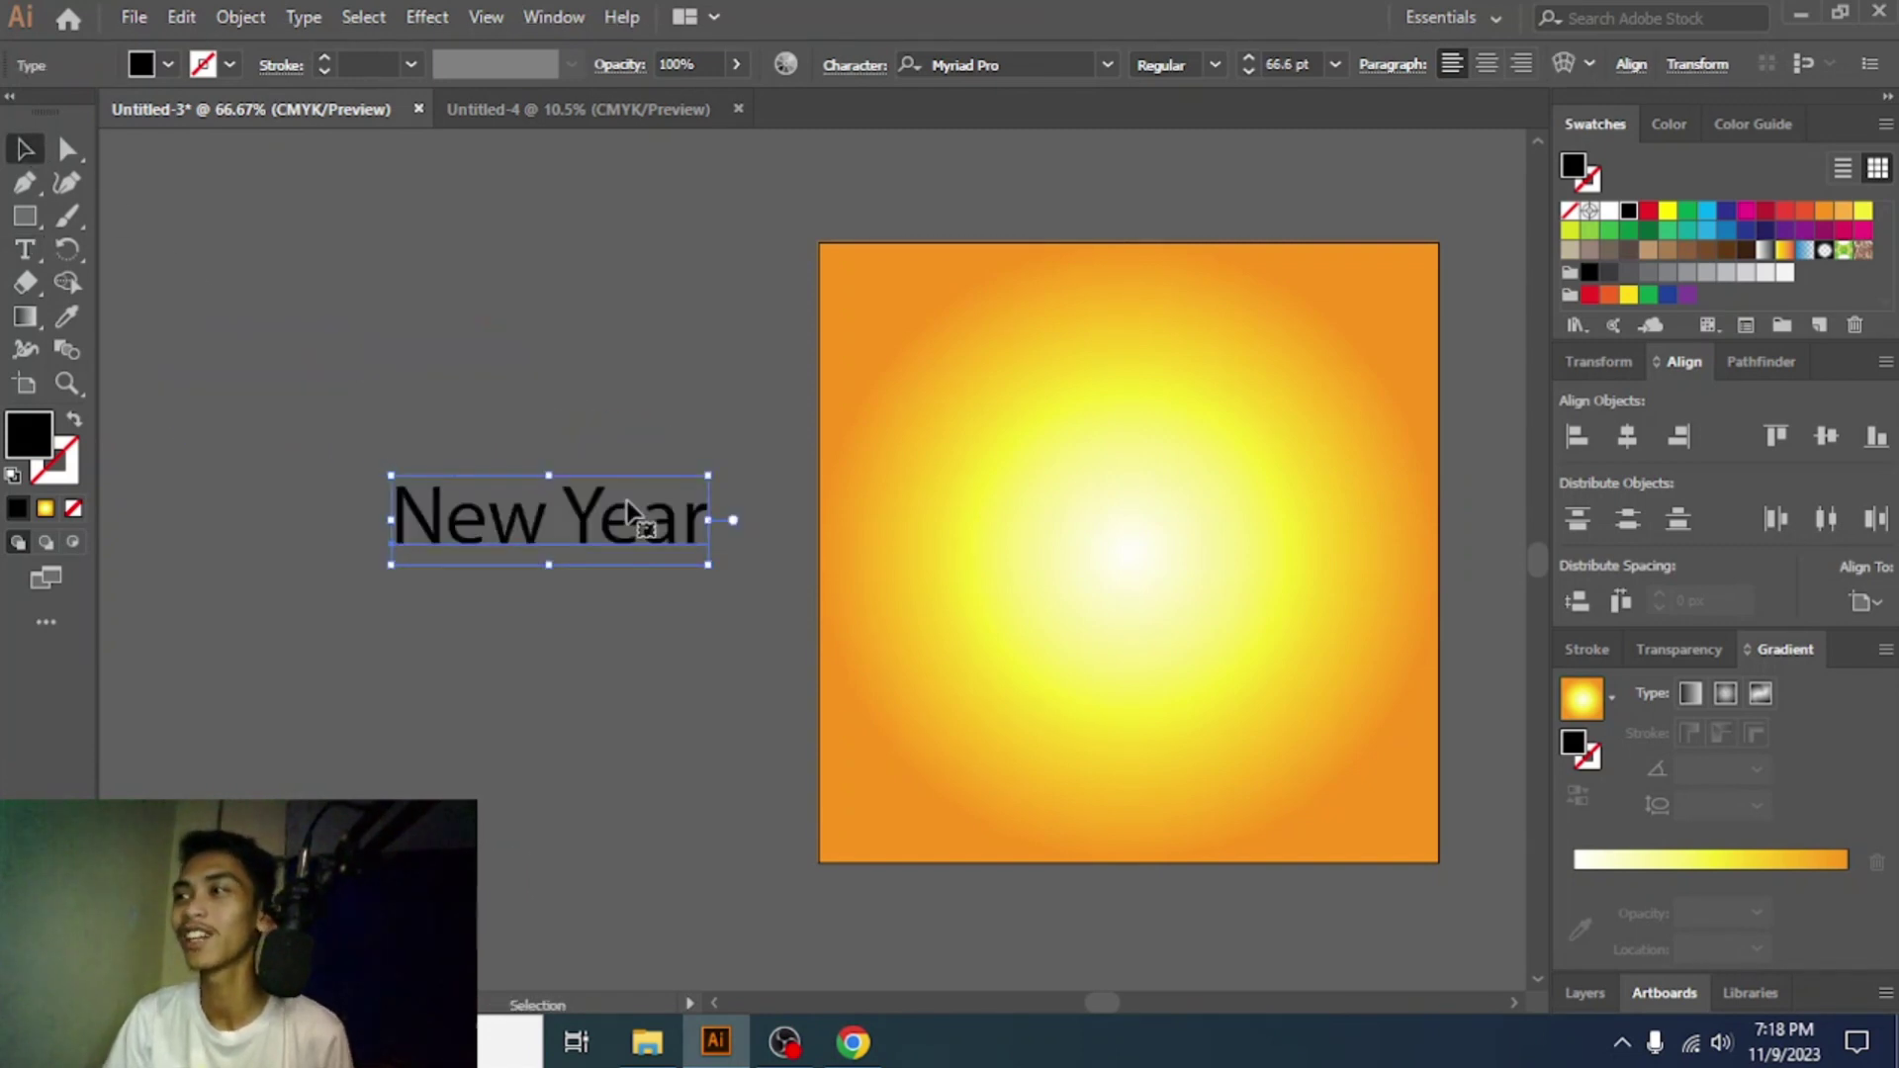
drag(631, 514, 603, 370)
drag(673, 427, 546, 476)
- Change the font of the "New Year" text to South Australia
click(963, 66)
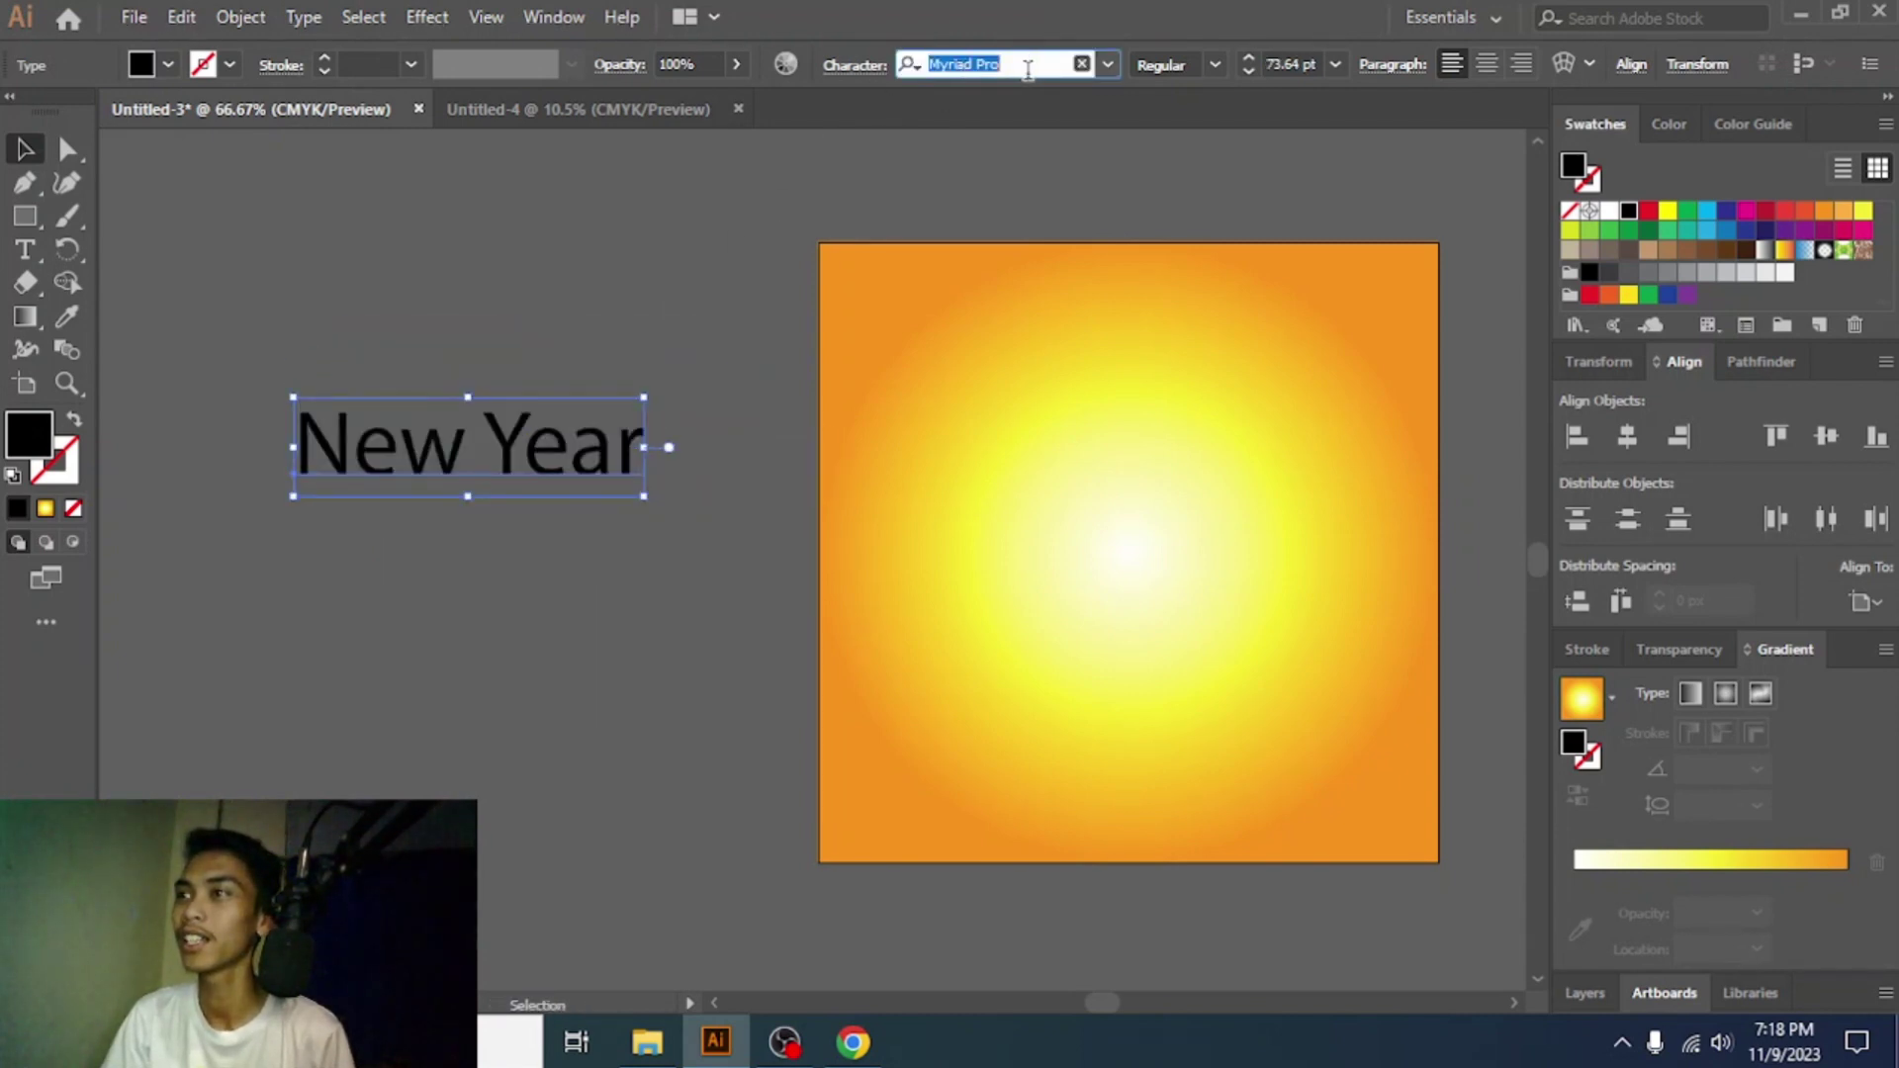
text(s)
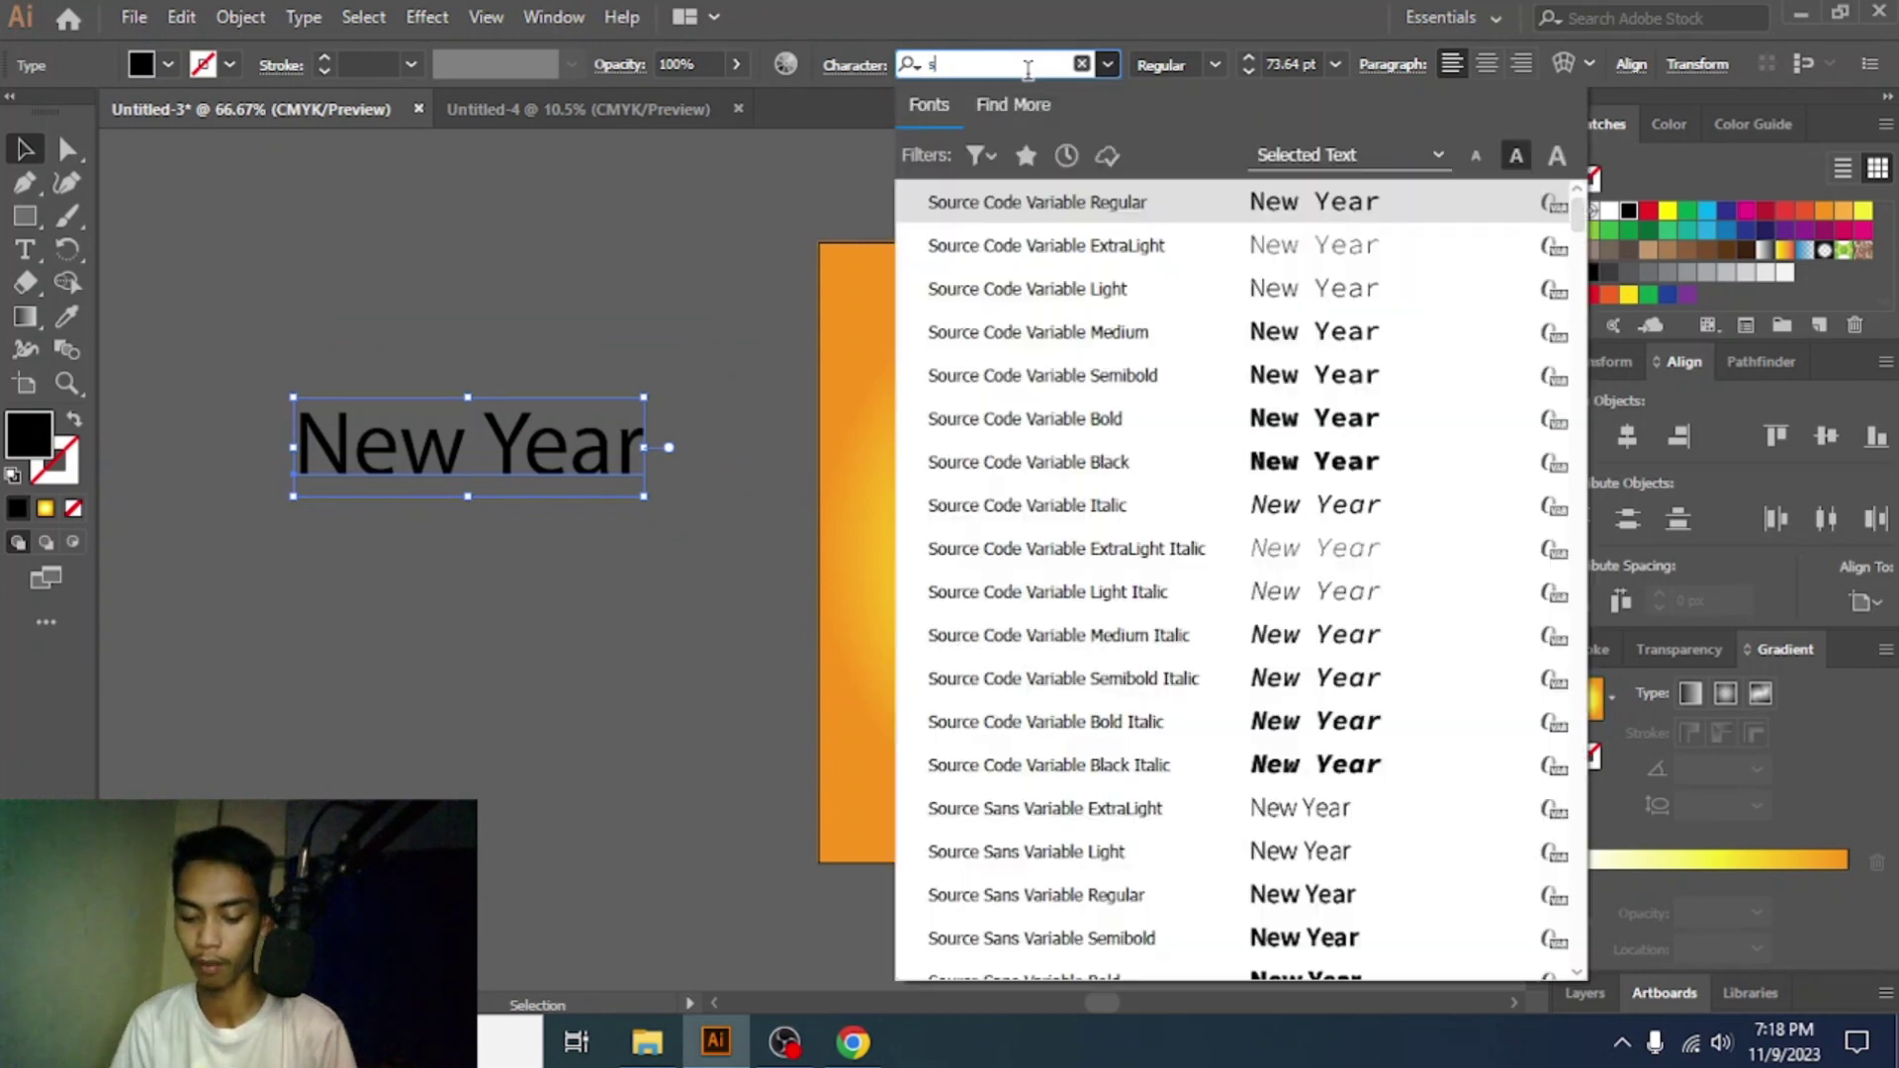
text(cuth)
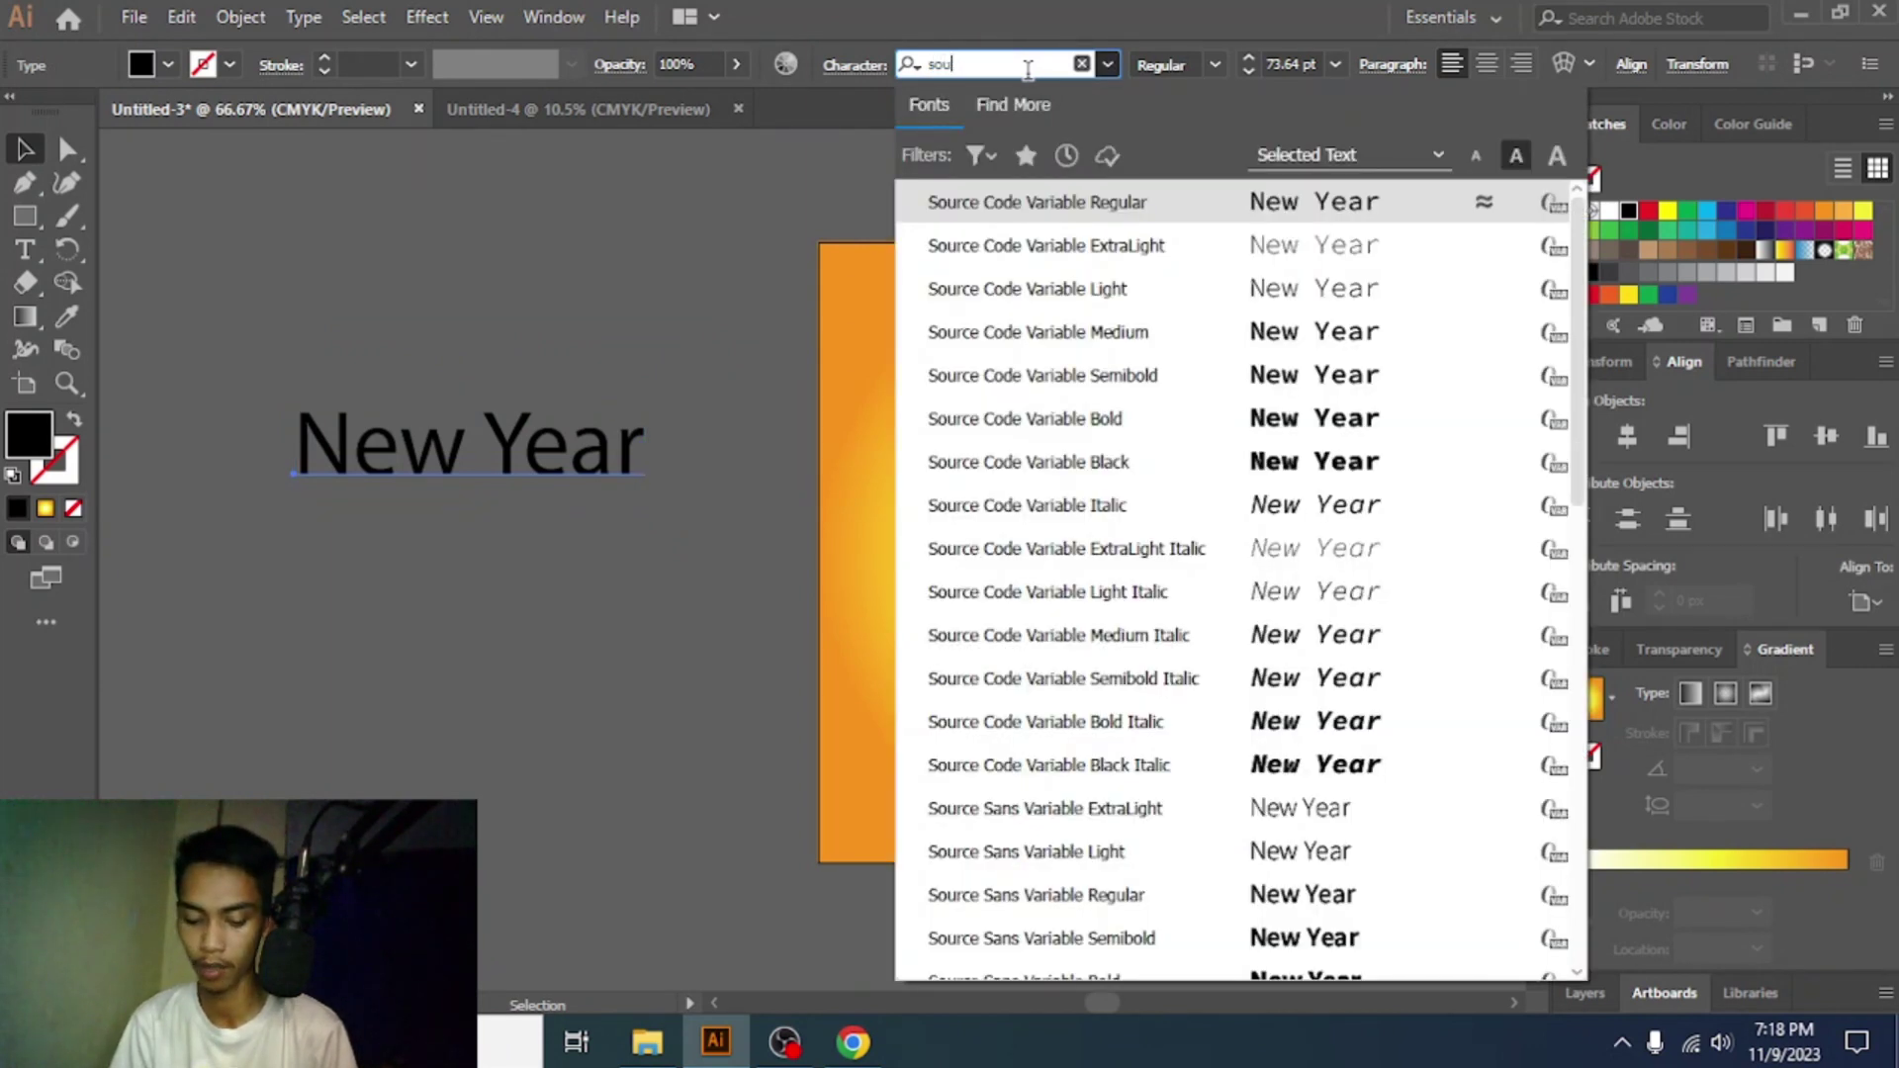
click(1076, 210)
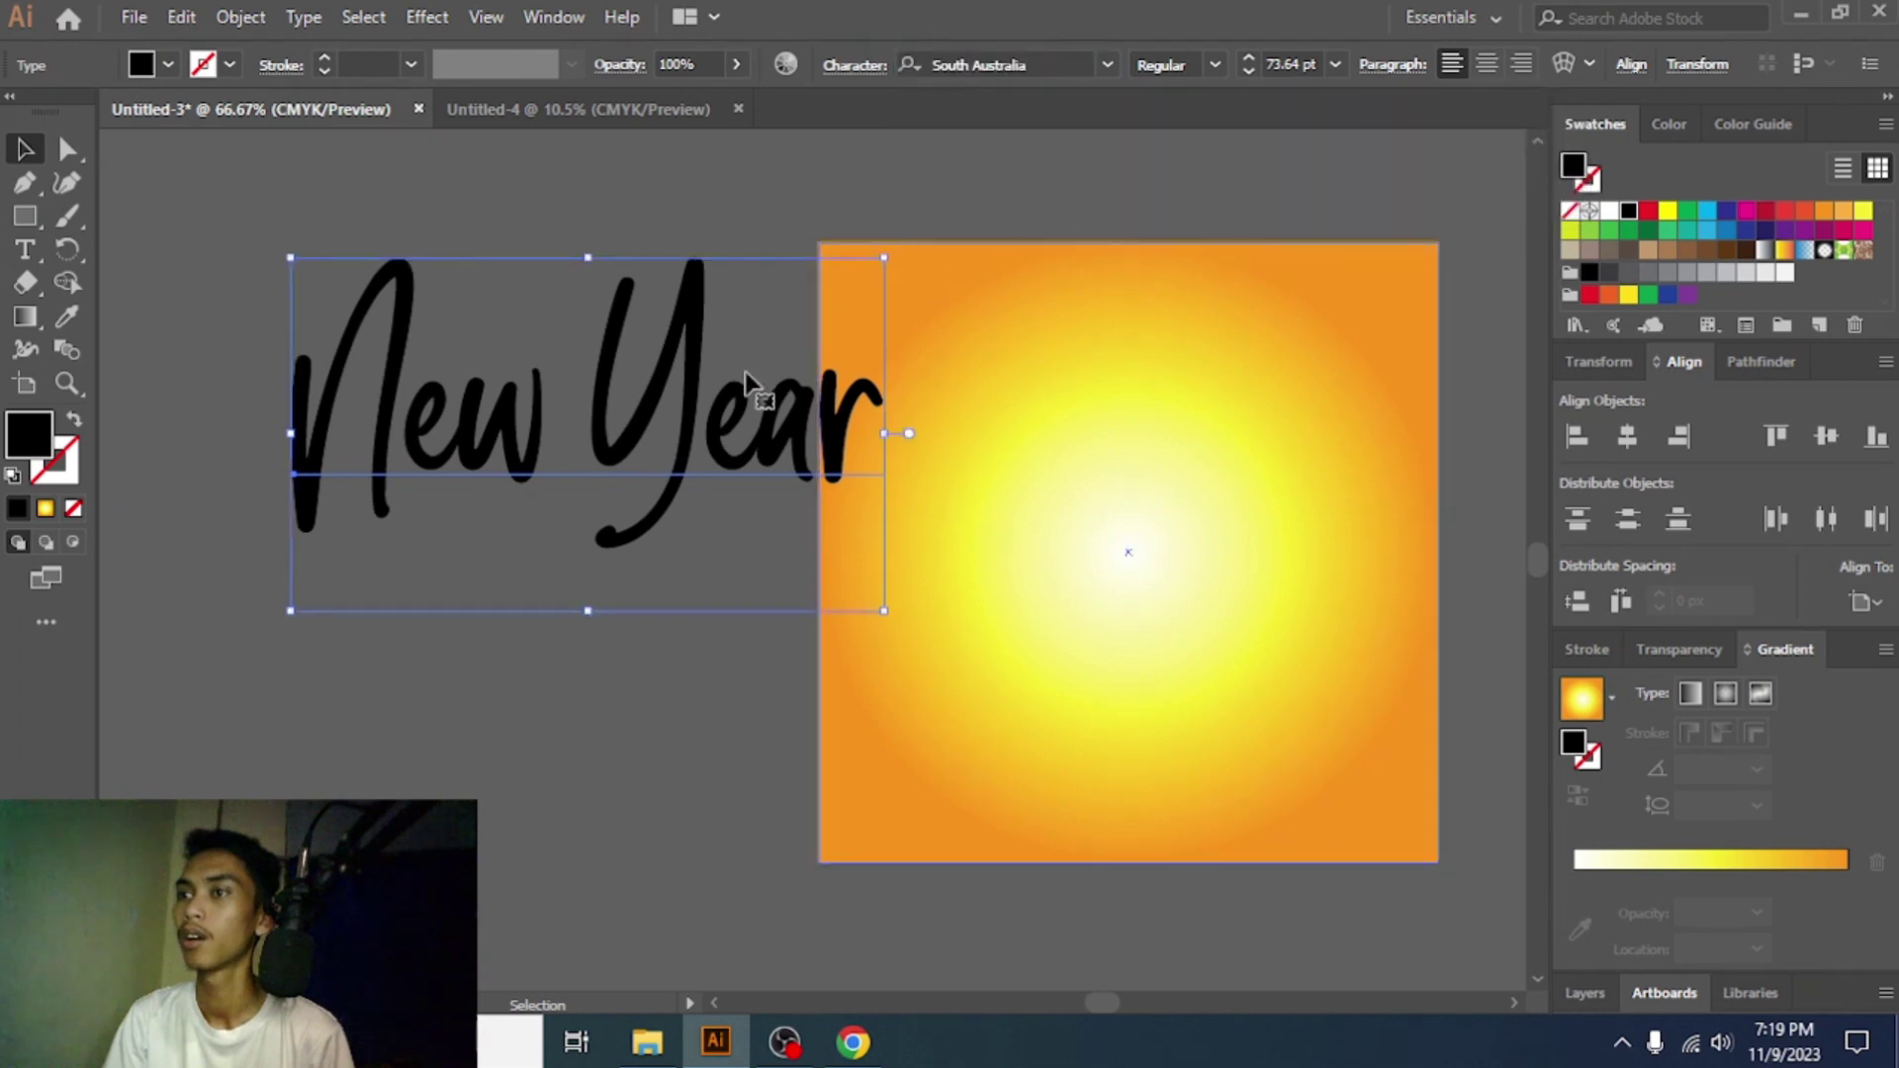
- Scale the "New Year" text to about 60.5 pt against the artboard's width, and move it back off the artboard to the left
drag(697, 423, 1246, 547)
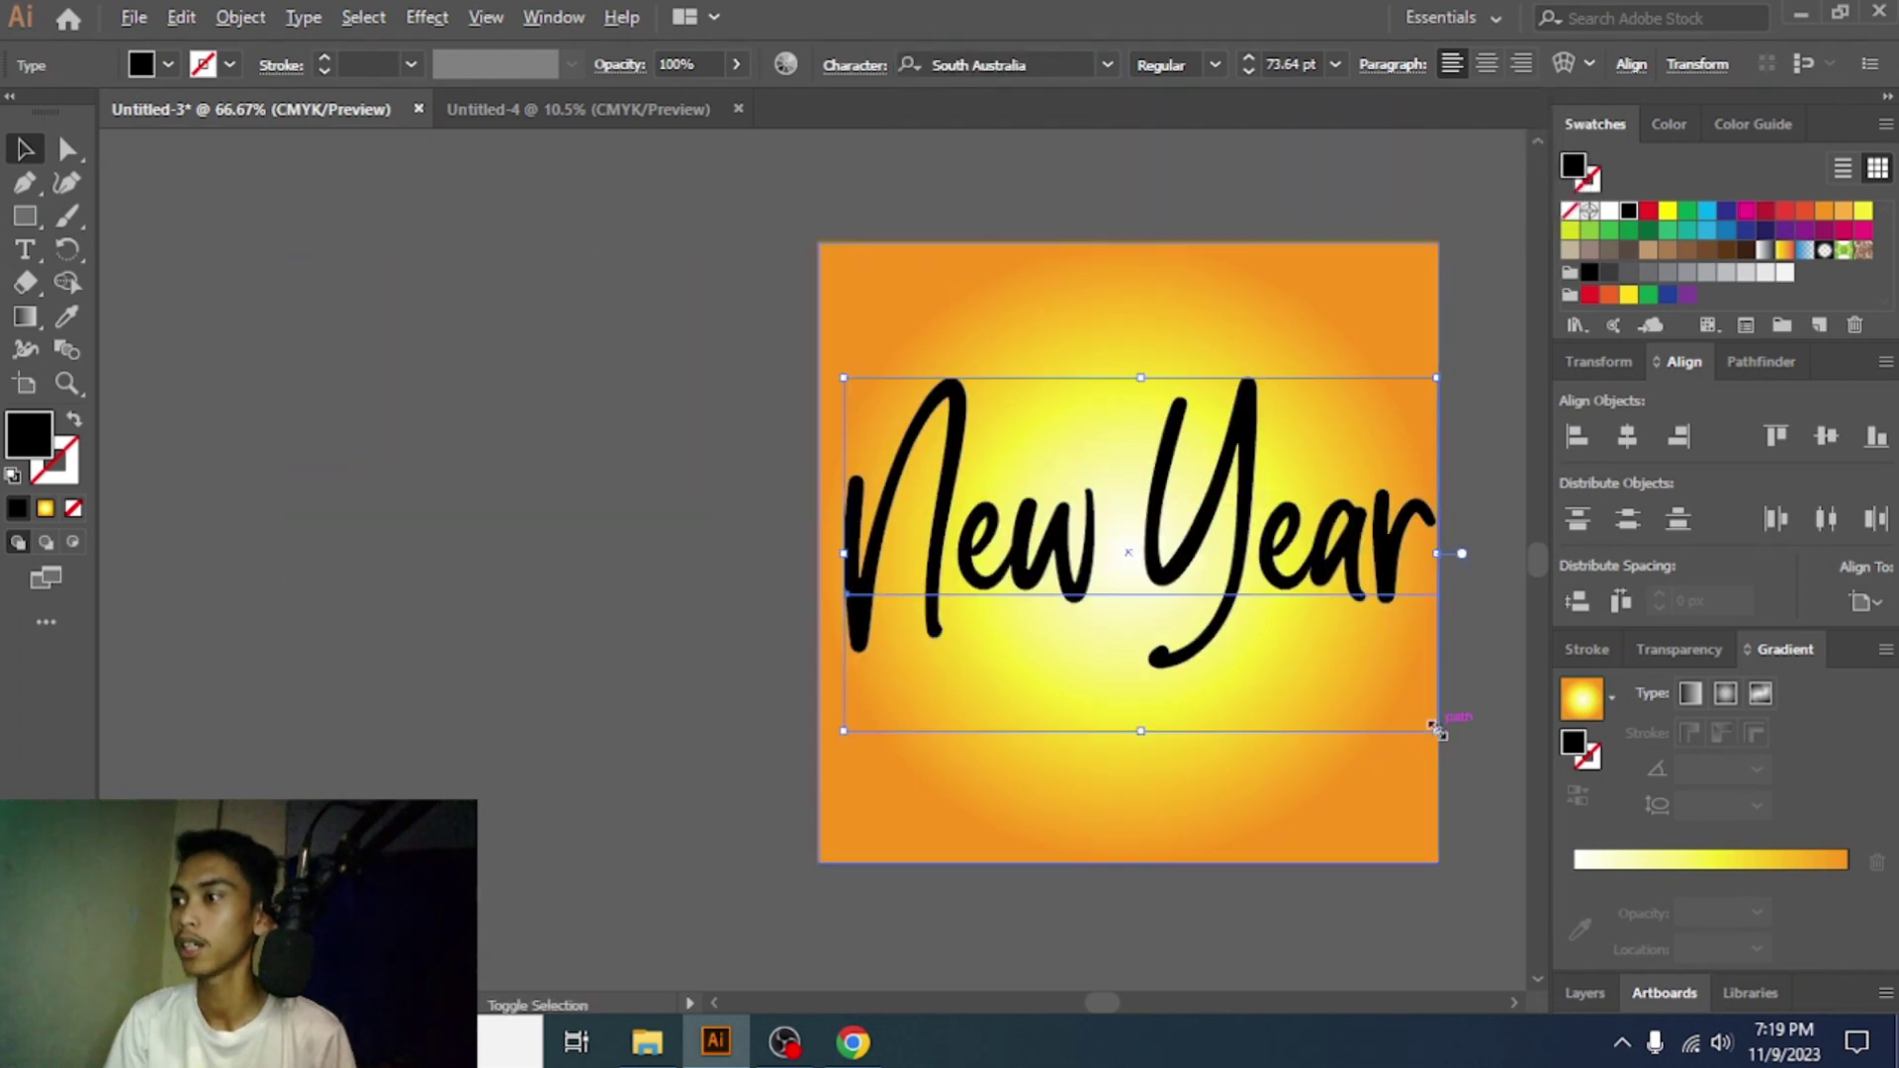
drag(1437, 729, 1382, 698)
drag(1326, 574, 608, 479)
scroll(608, 479, left, 2)
scroll(613, 415, down, 3)
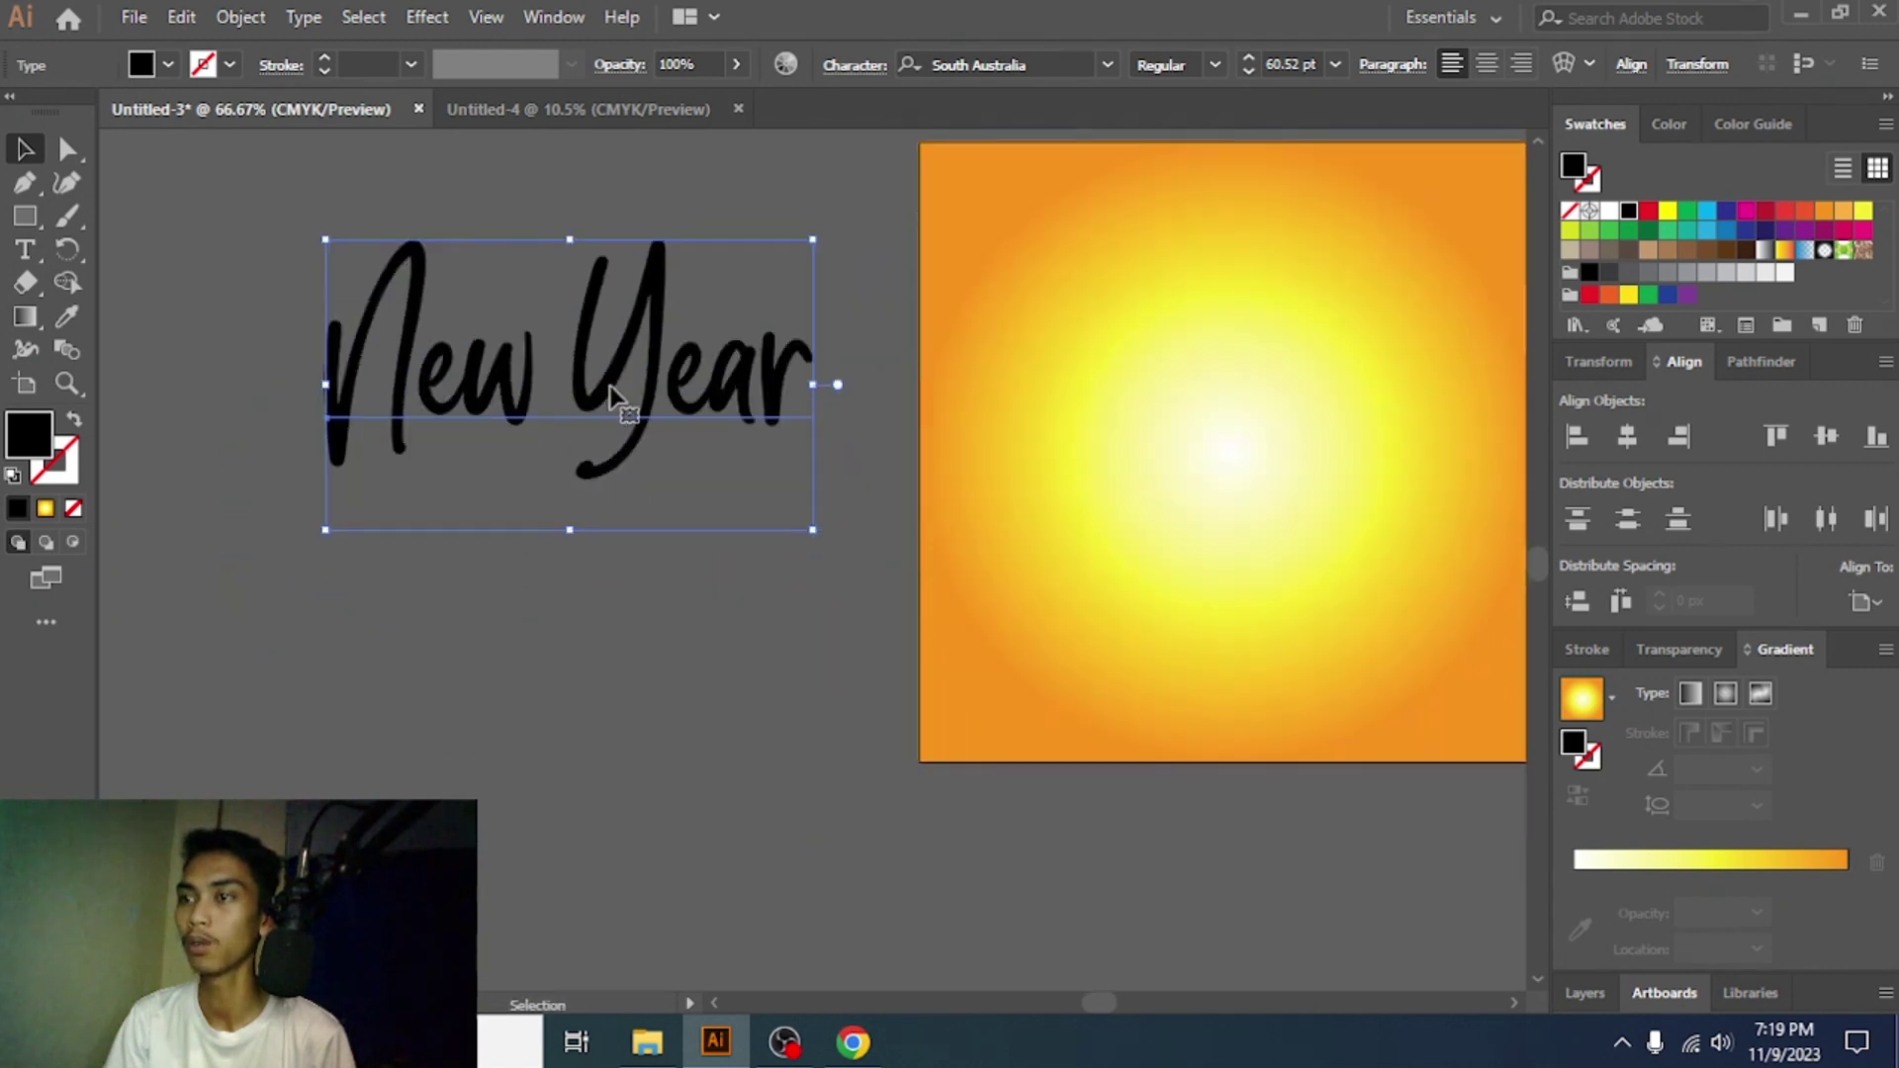
- Duplicate the "New Year" text straight below itself and give the copy an 18 pt white stroke
drag(630, 331, 629, 614)
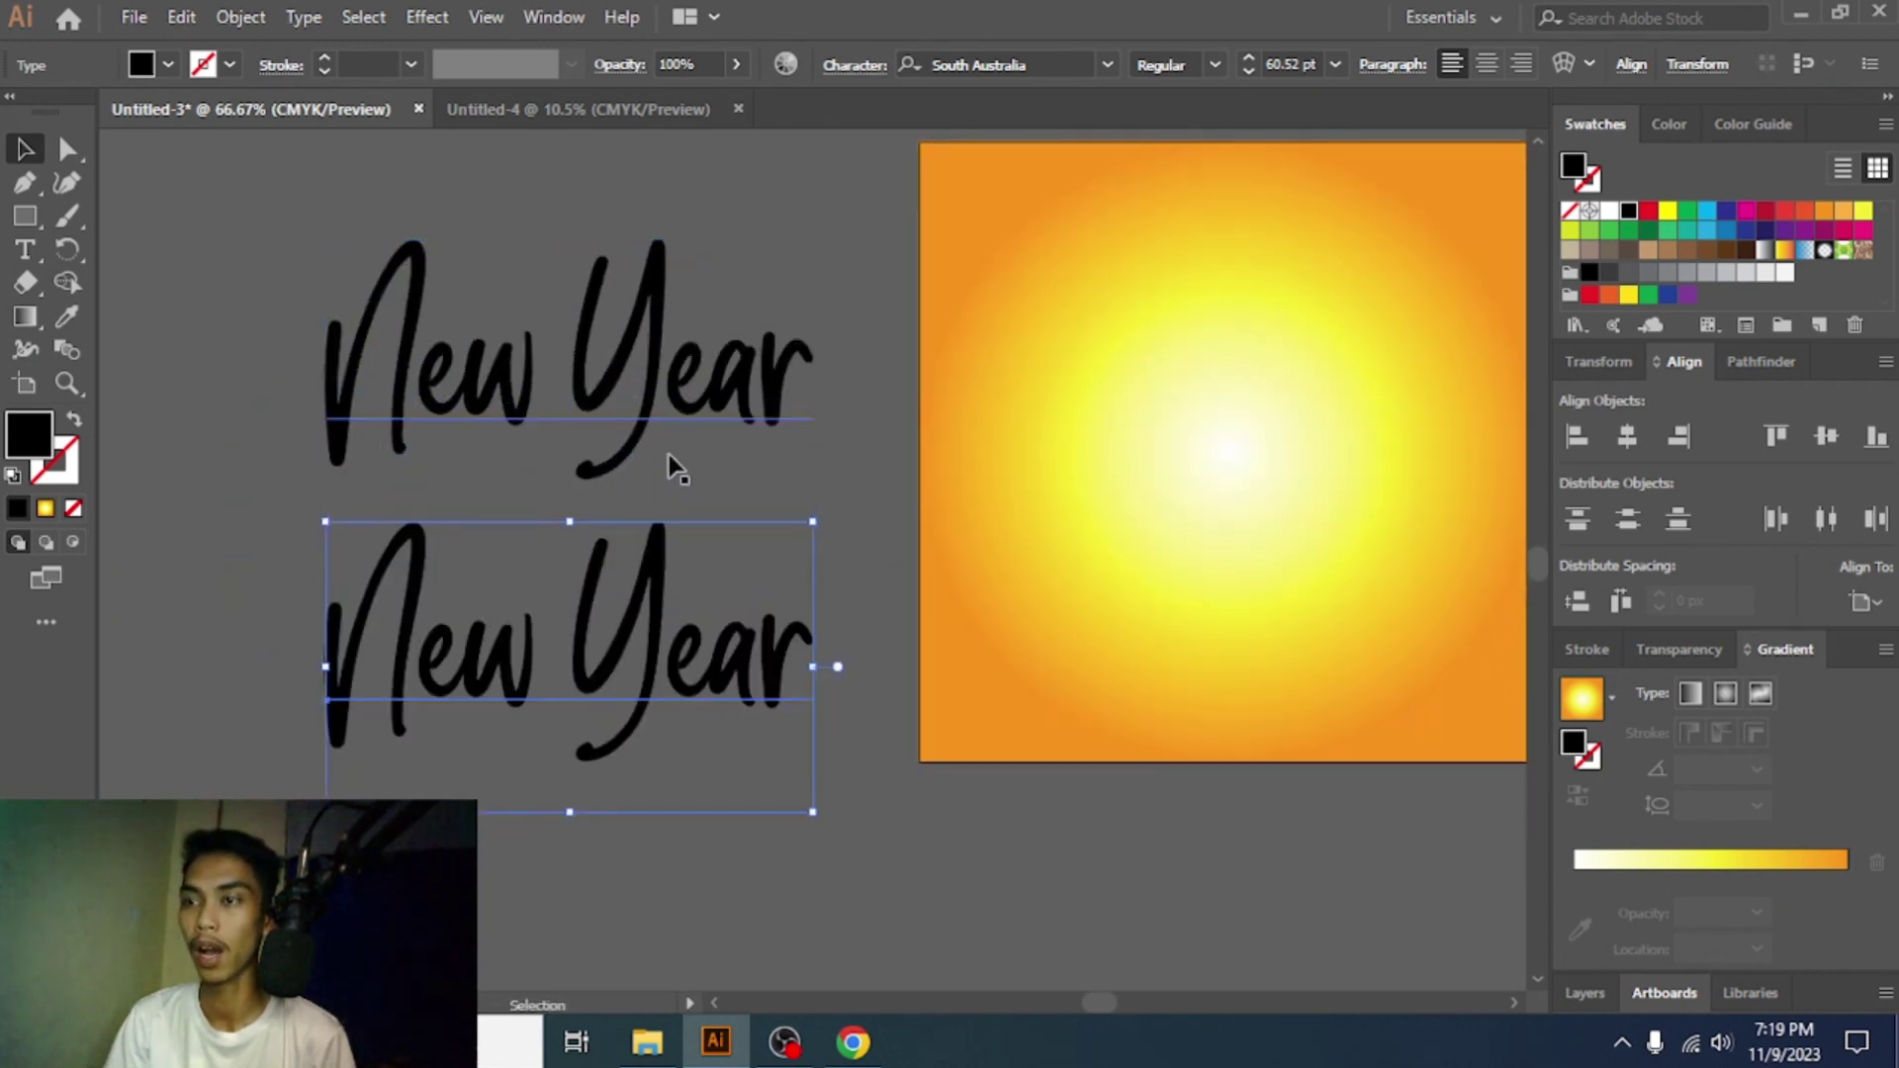
click(363, 62)
scroll(363, 62, up, 15)
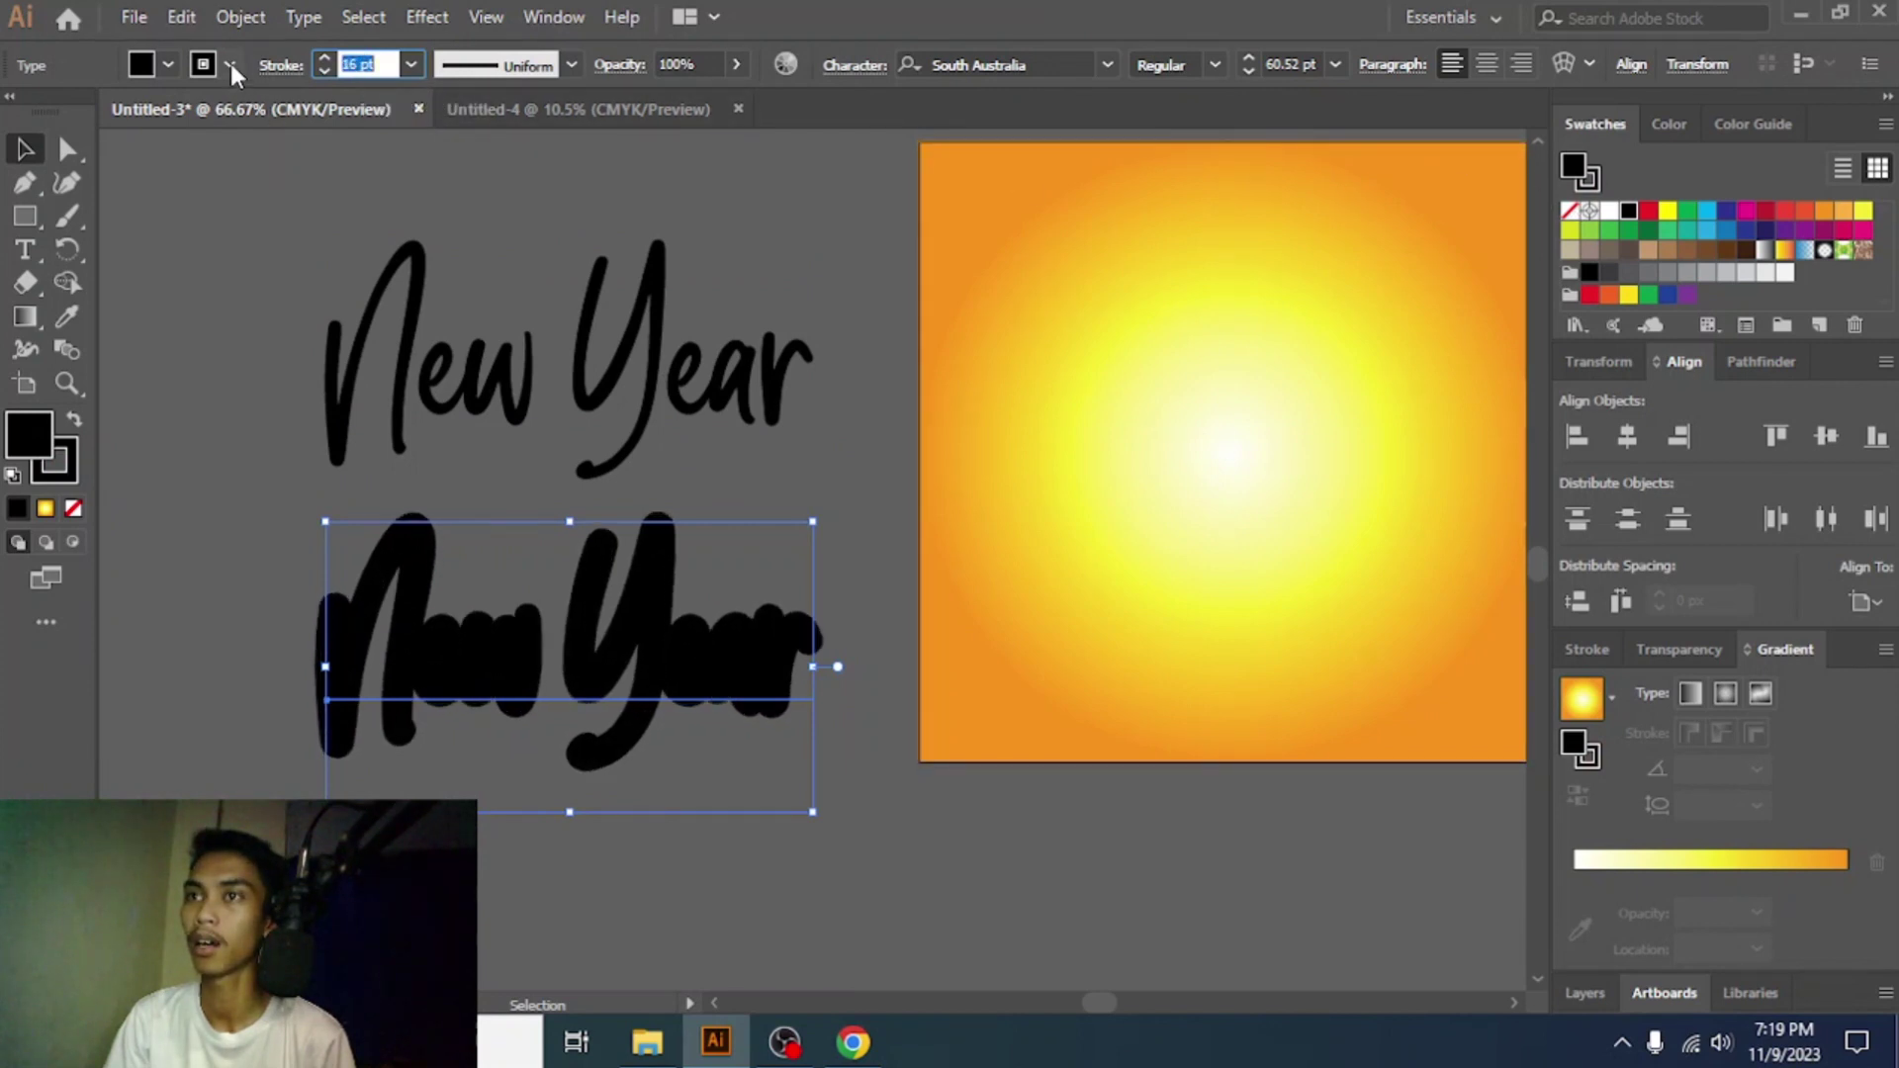
click(230, 65)
click(53, 114)
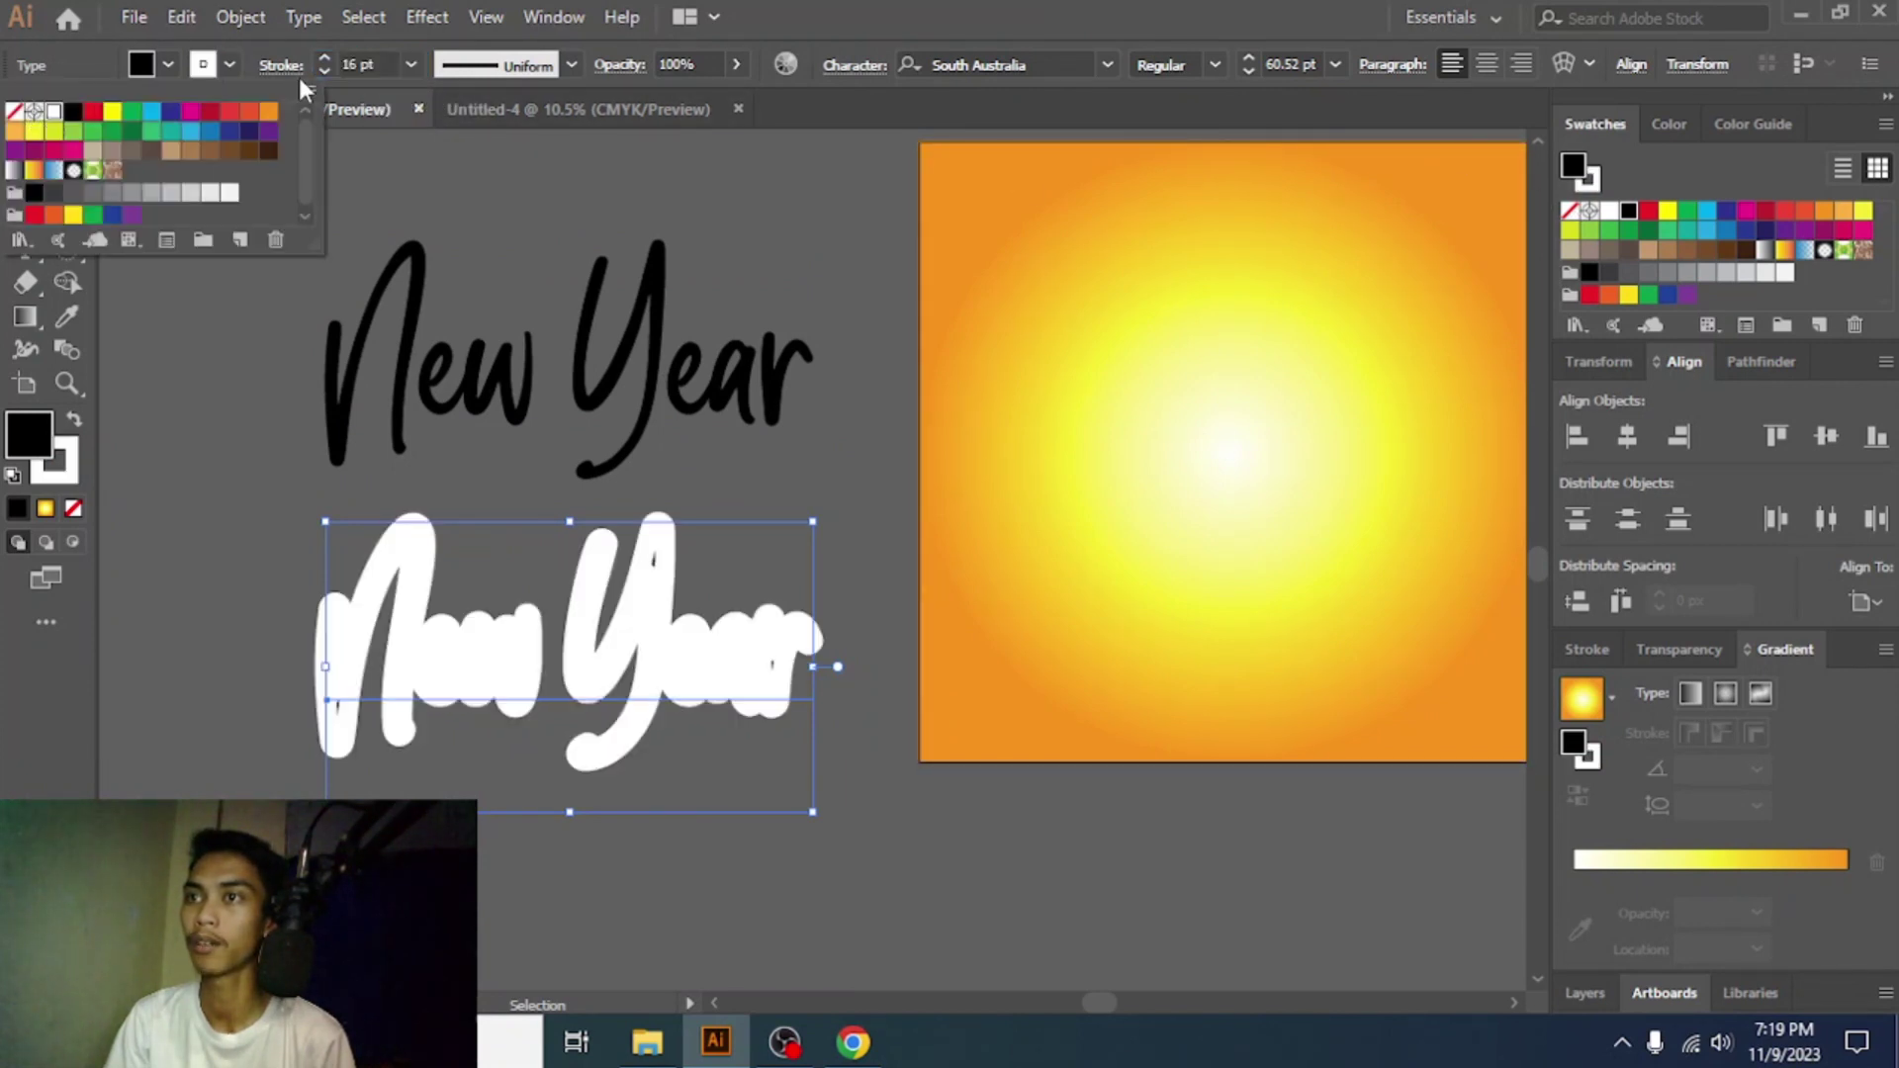
click(392, 59)
scroll(391, 59, up, 2)
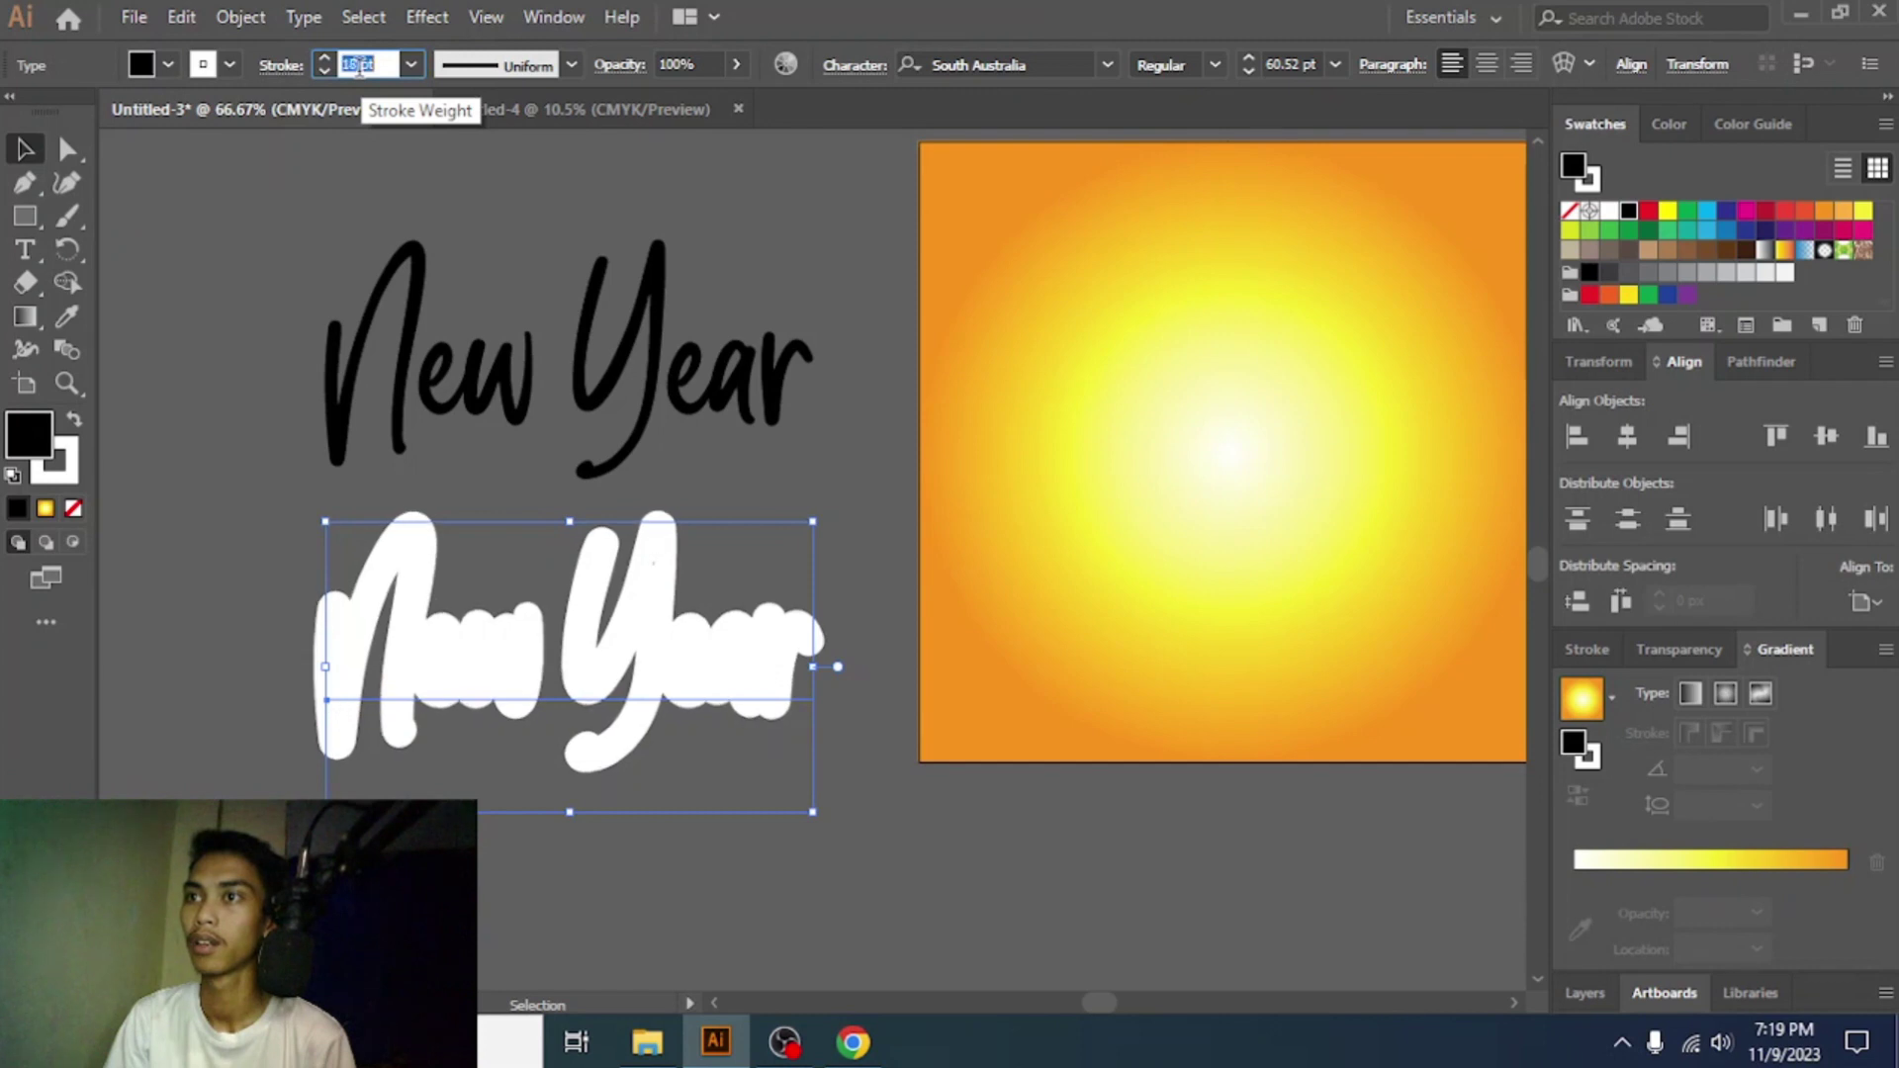
- Move the original black text slightly upward and increase the lower copy's white stroke to 26 pt
mouse_move(636, 403)
mouse_down()
mouse_move(636, 676)
mouse_move(636, 343)
mouse_up()
click(593, 643)
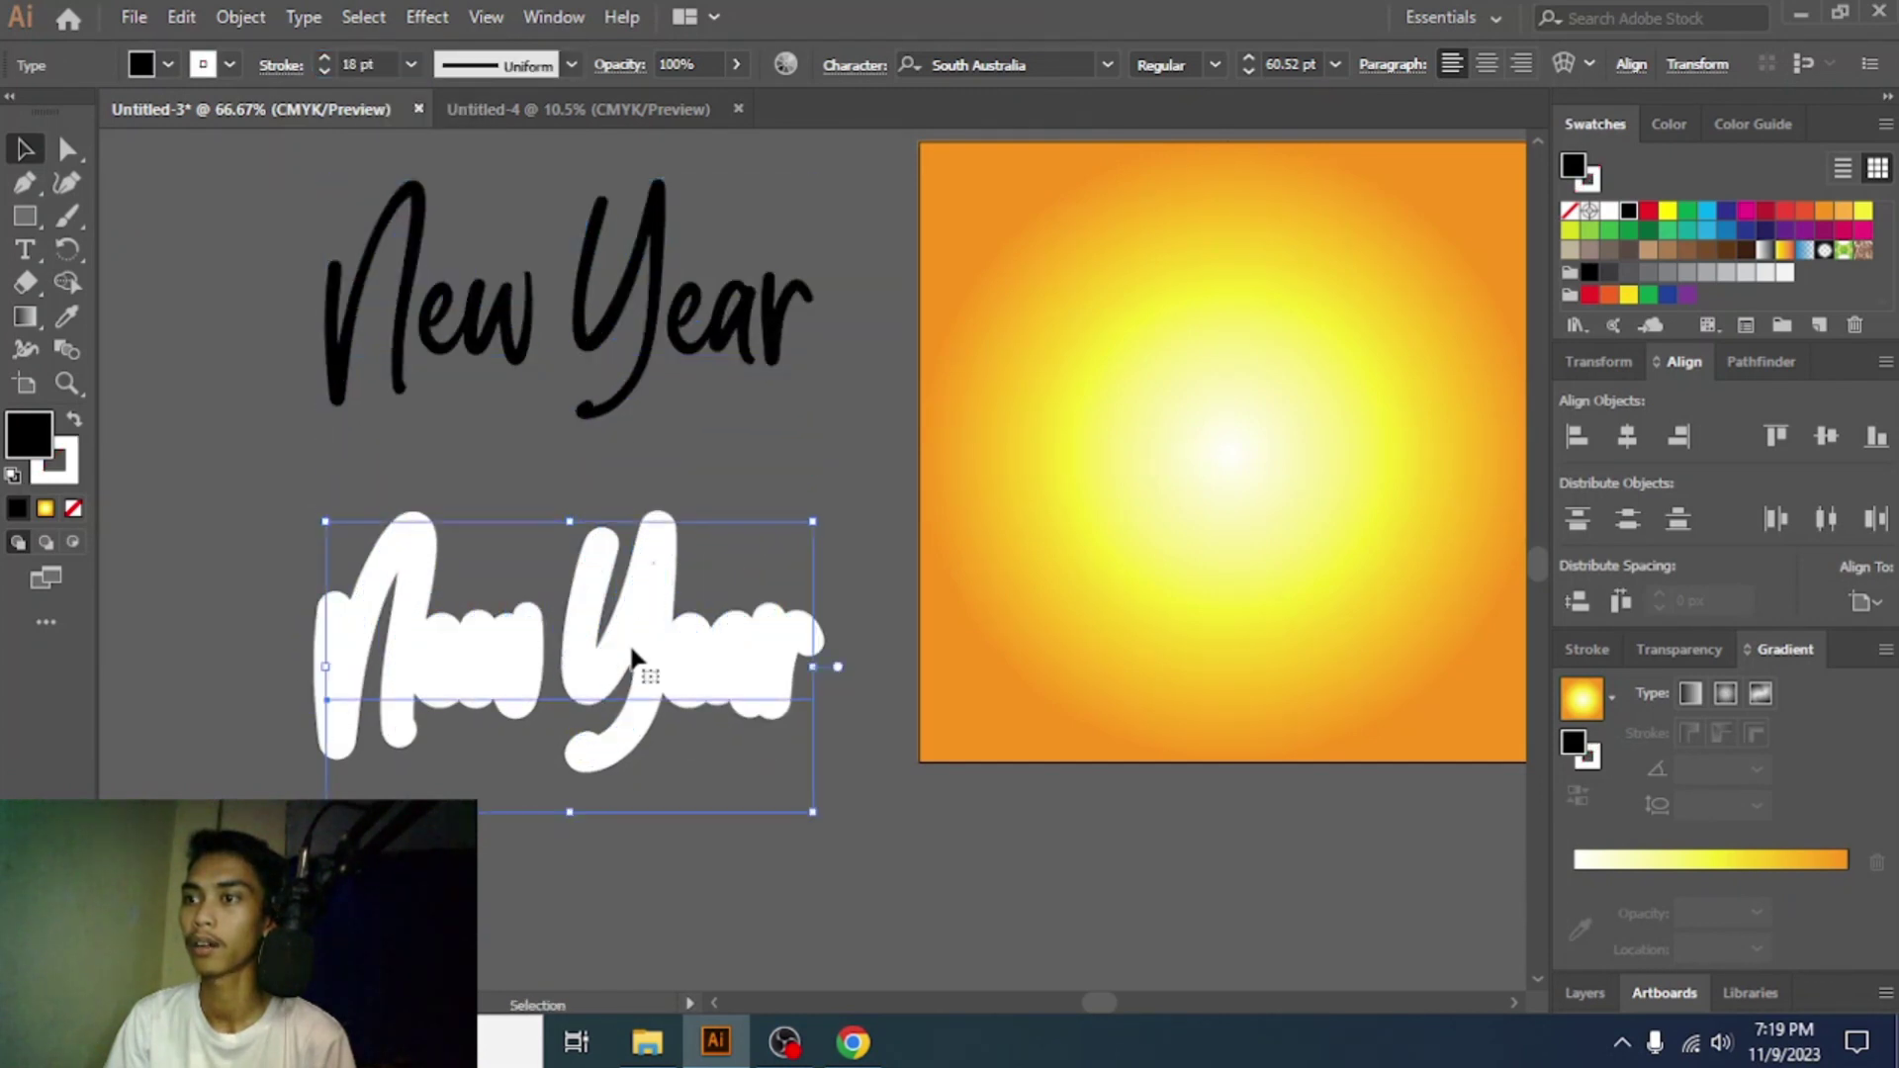
click(354, 63)
scroll(354, 64, up, 8)
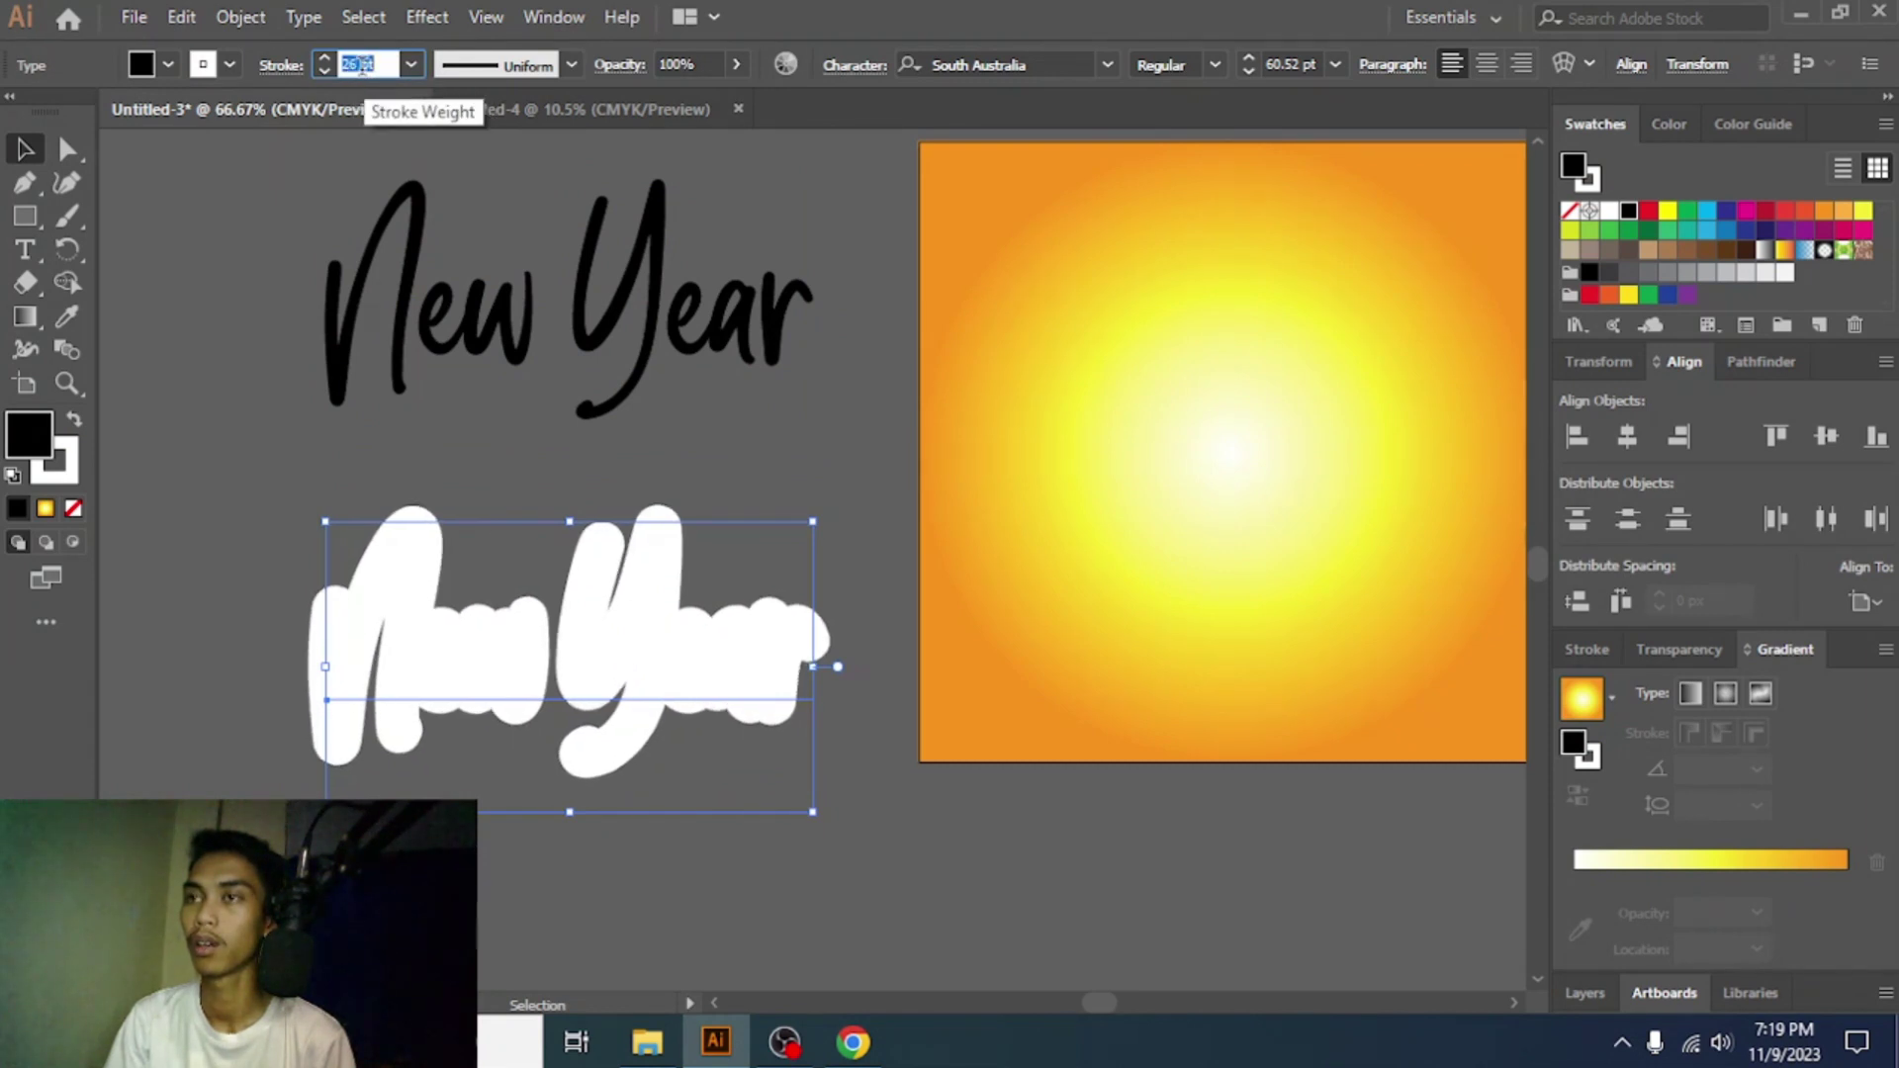
- Raise the black text a little further and set the white-stroked copy's stroke weight to 30 pt
click(597, 455)
mouse_move(609, 388)
mouse_down()
mouse_move(608, 617)
mouse_move(655, 645)
mouse_move(615, 679)
mouse_move(609, 351)
mouse_up()
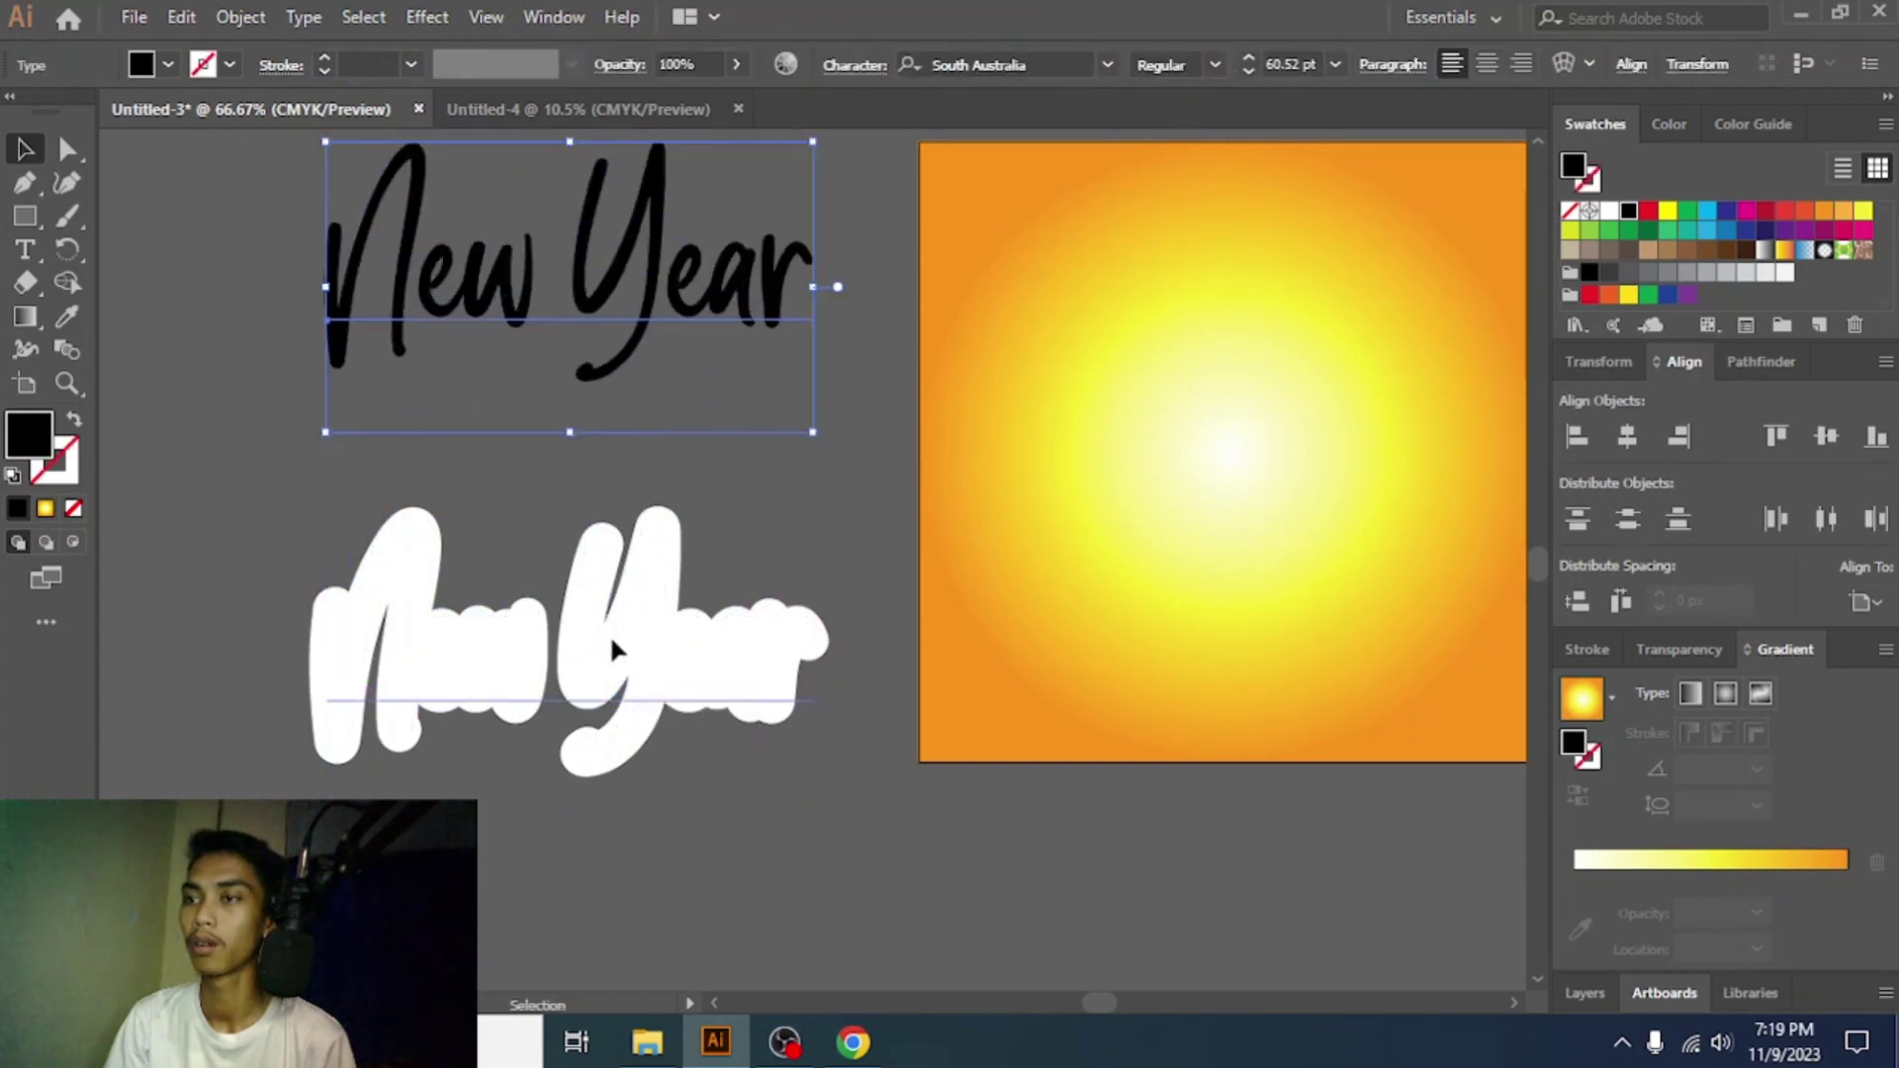
click(610, 633)
click(361, 62)
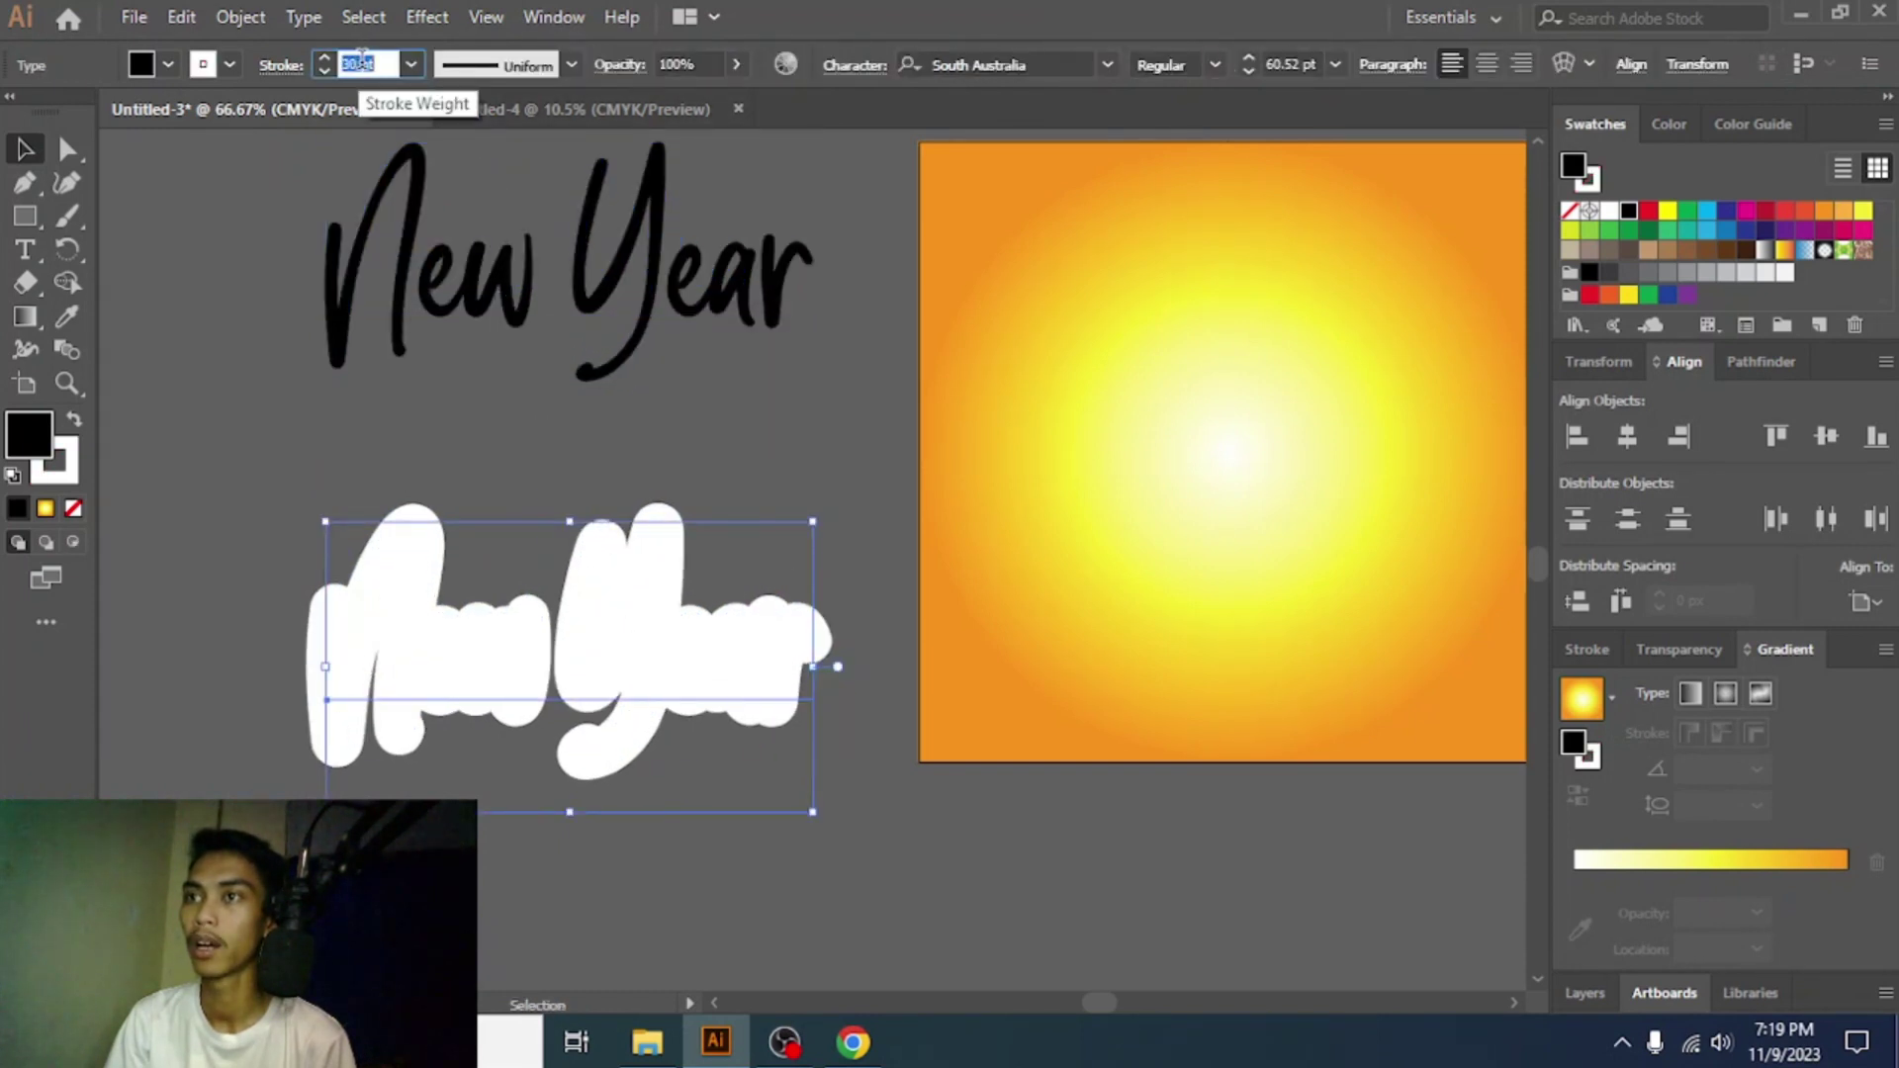
click(509, 473)
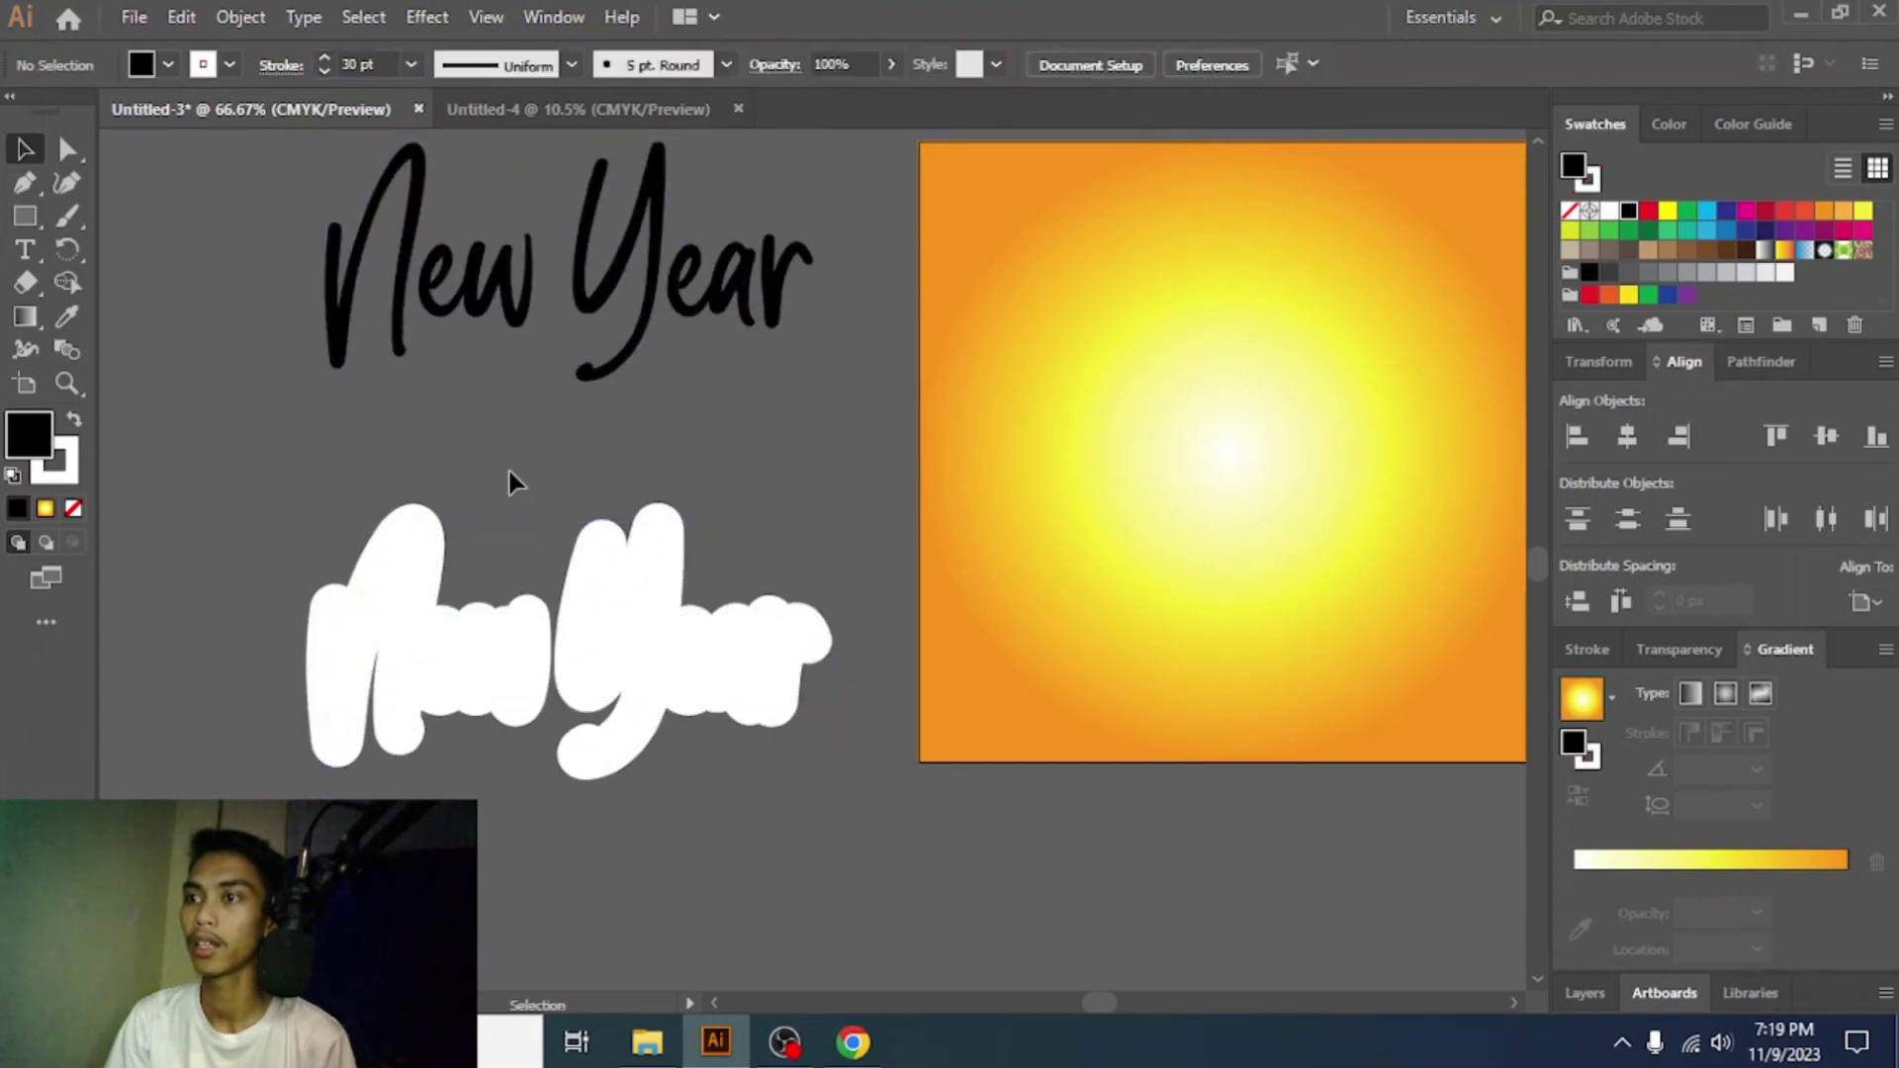
click(638, 611)
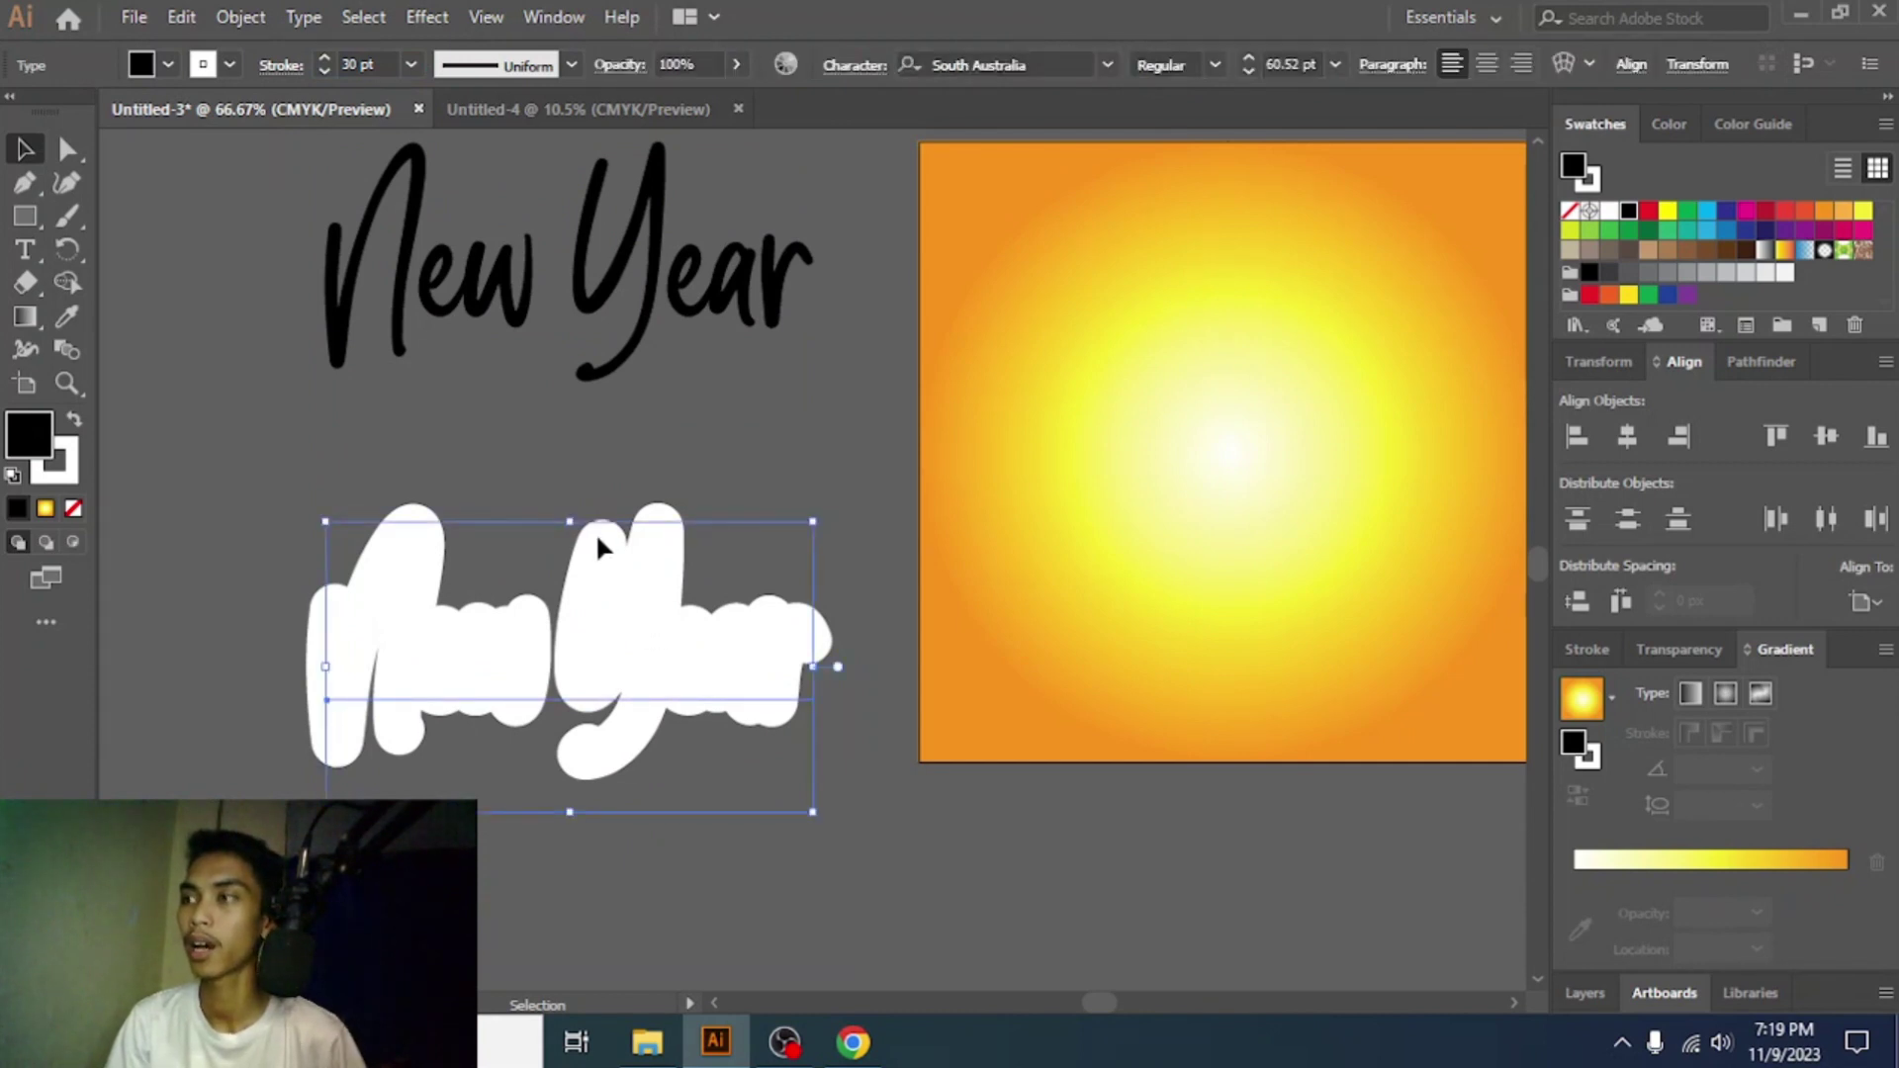
- Duplicate the black "New Year" text straight down to below the white-stroked copy
click(549, 317)
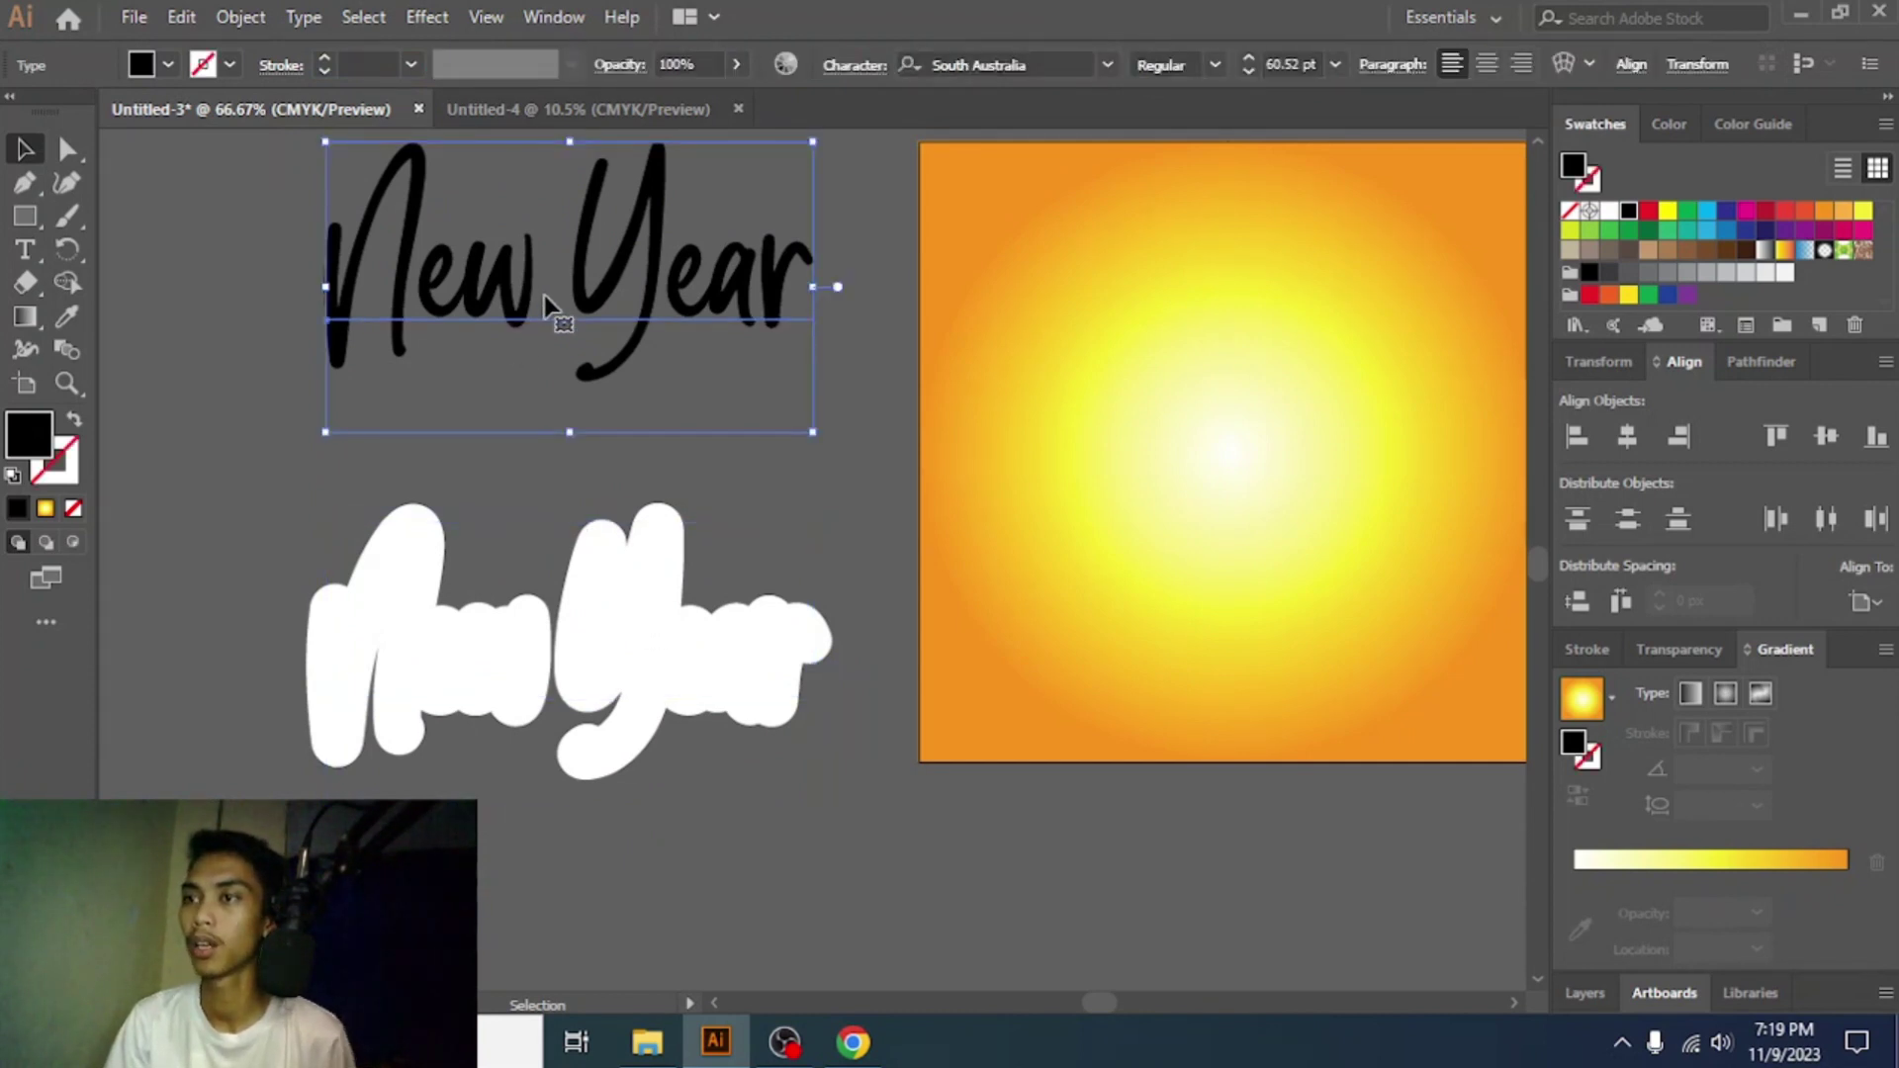
scroll(530, 212, down, 2)
drag(529, 212, 529, 895)
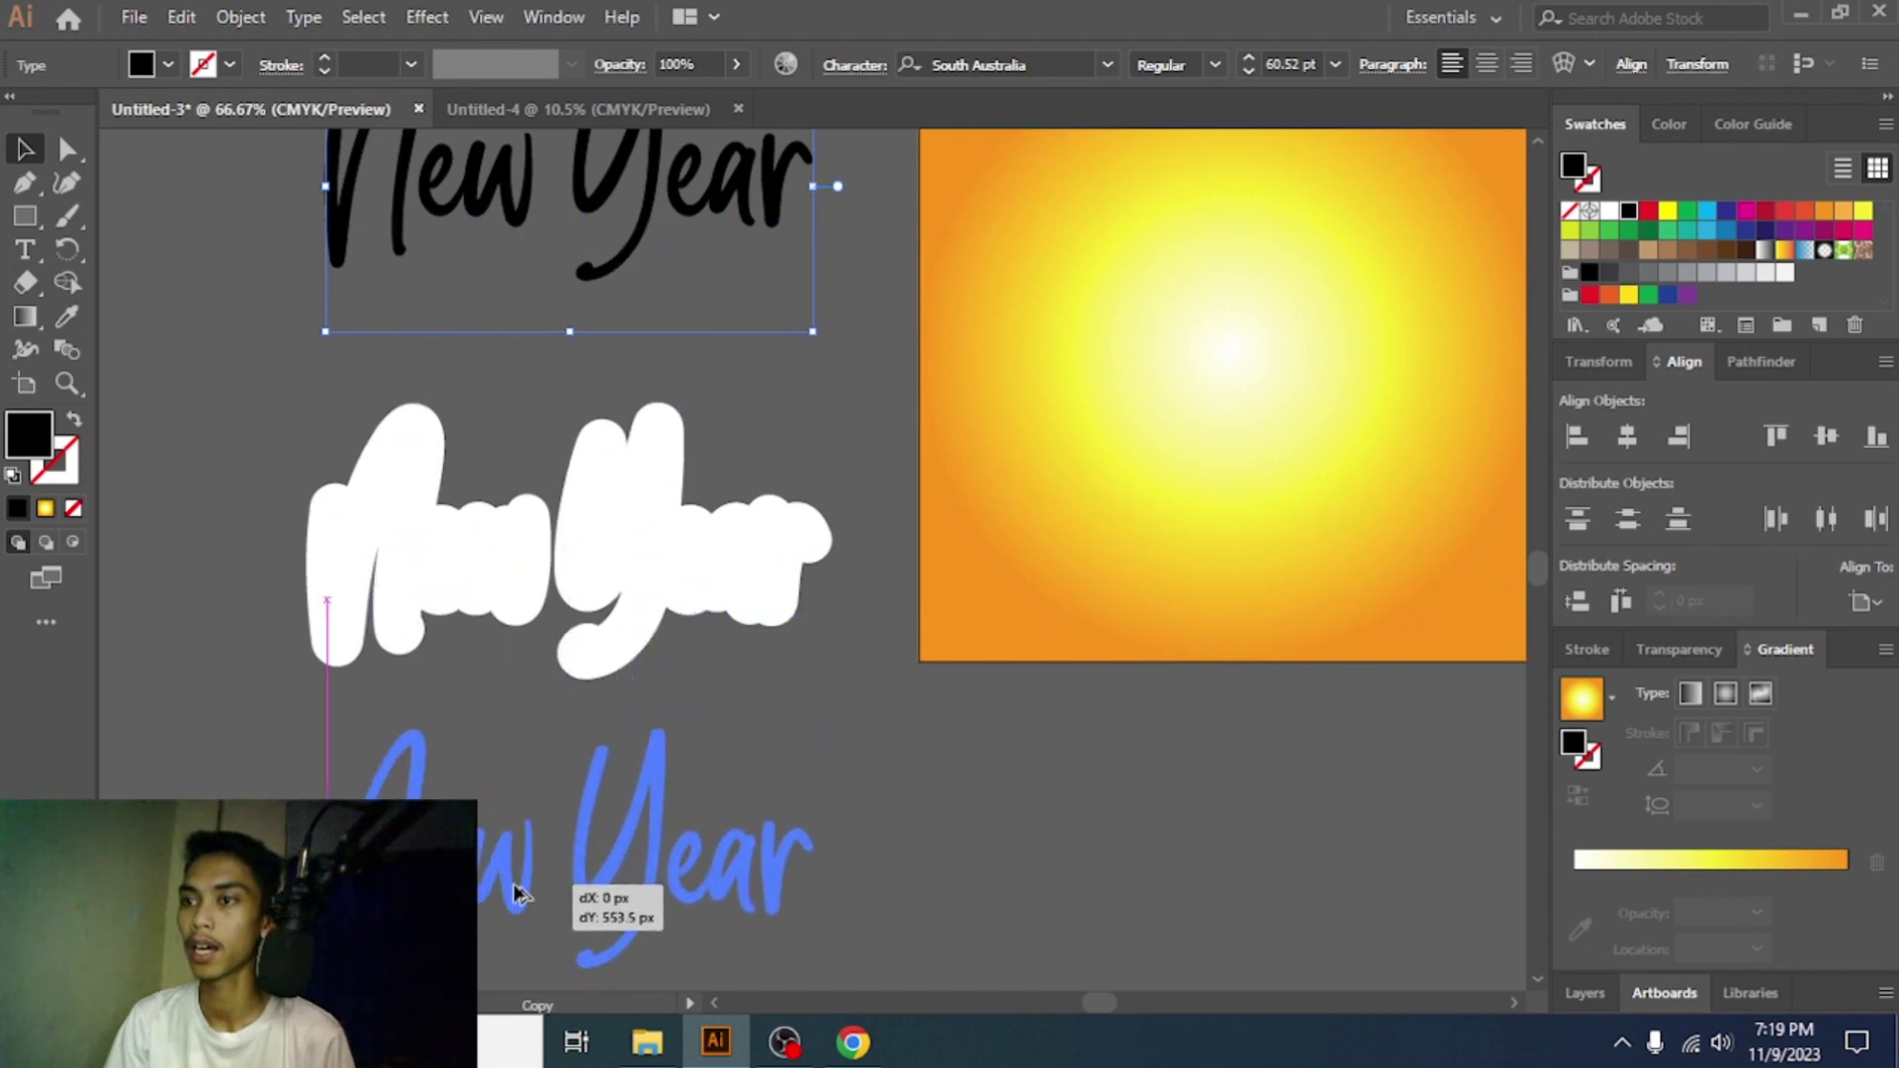
- Give the lowest "New Year" copy a 20 pt white stroke
scroll(547, 789, down, 2)
scroll(547, 789, down, 2)
click(366, 63)
scroll(366, 63, up, 10)
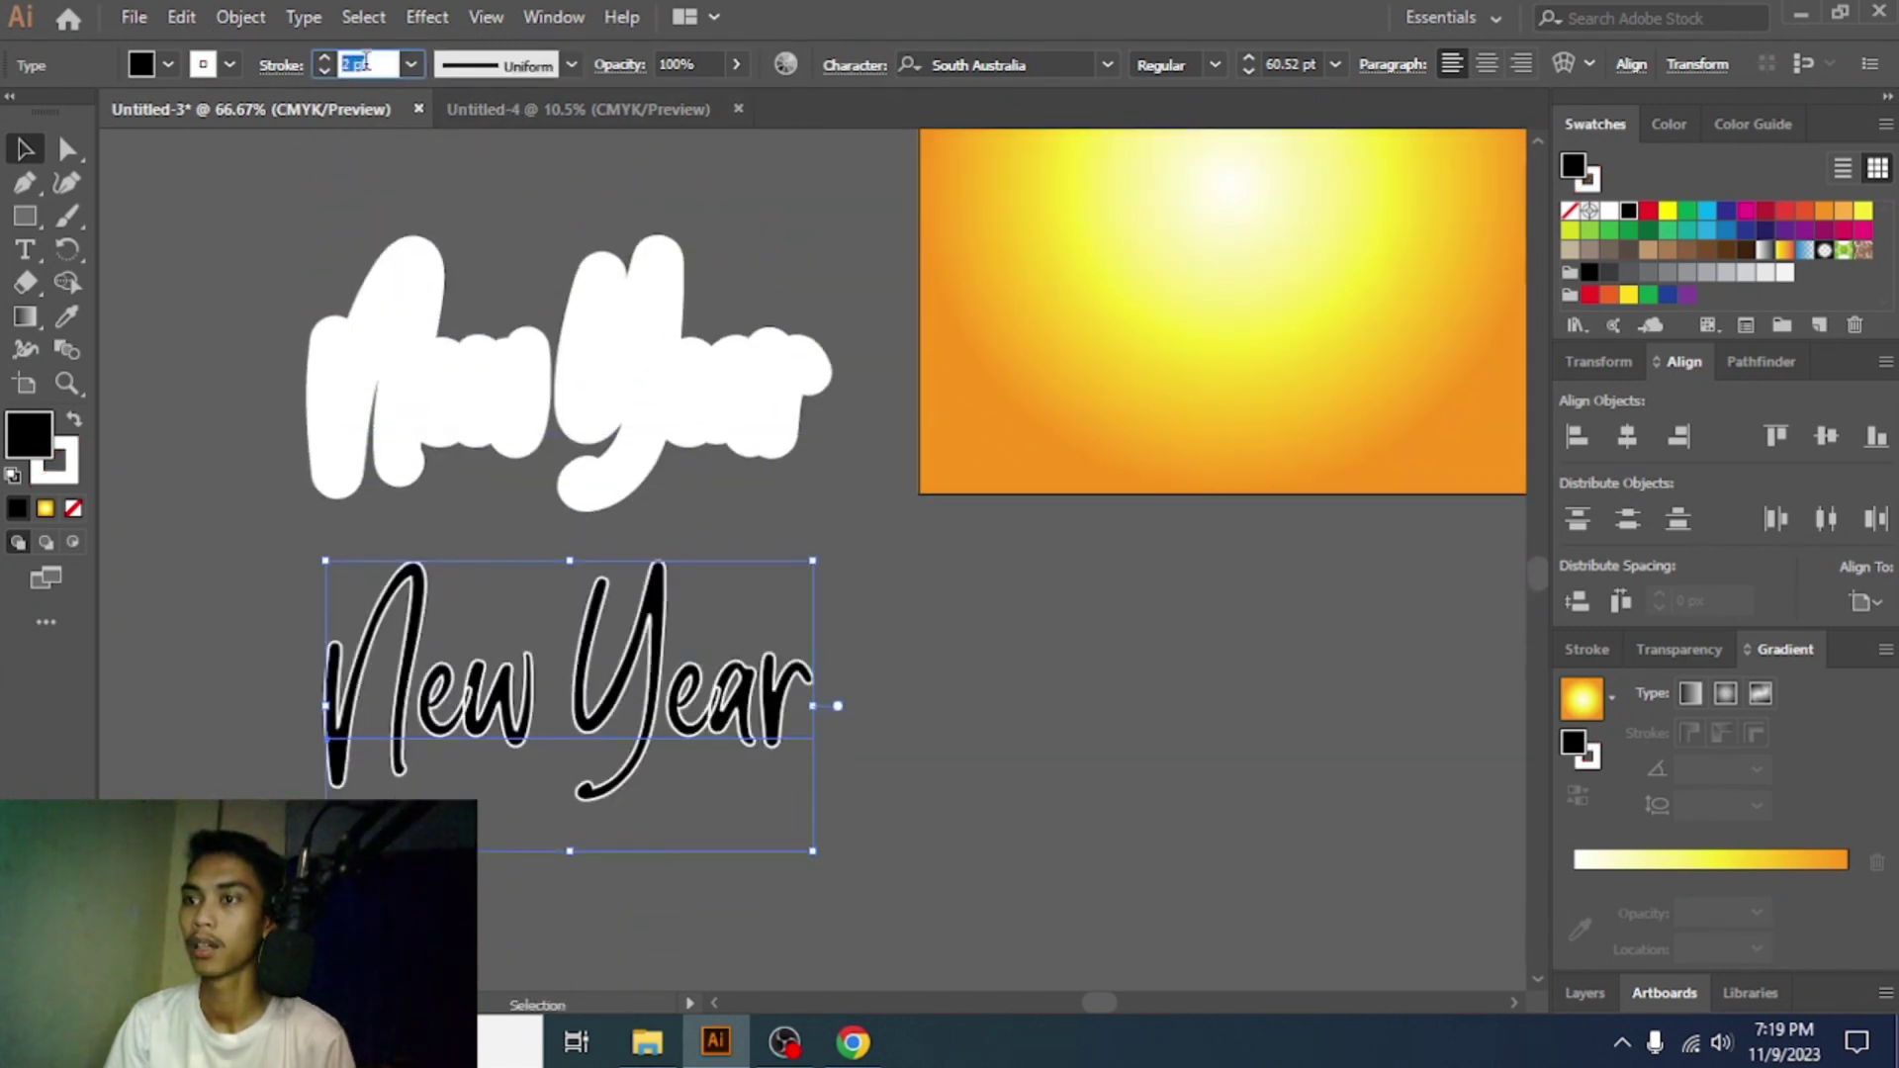
scroll(366, 63, up, 7)
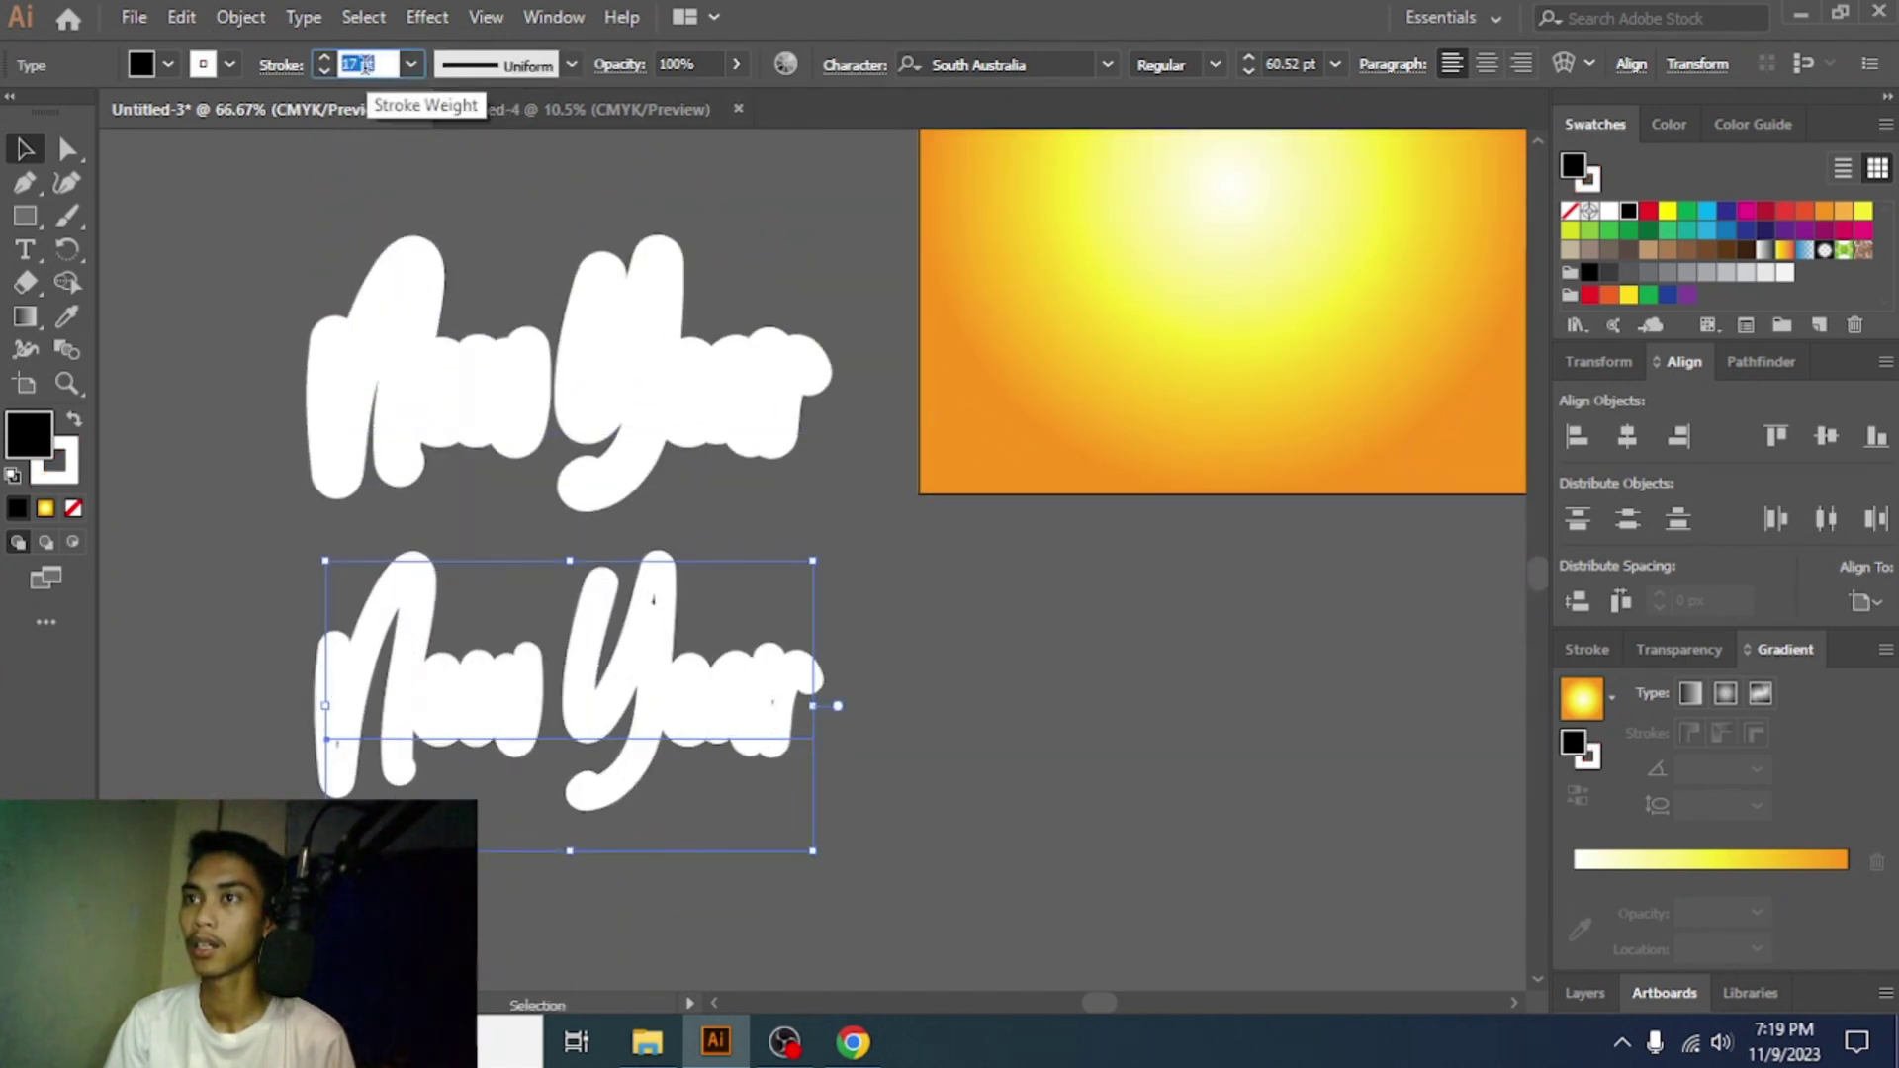
scroll(366, 63, up, 3)
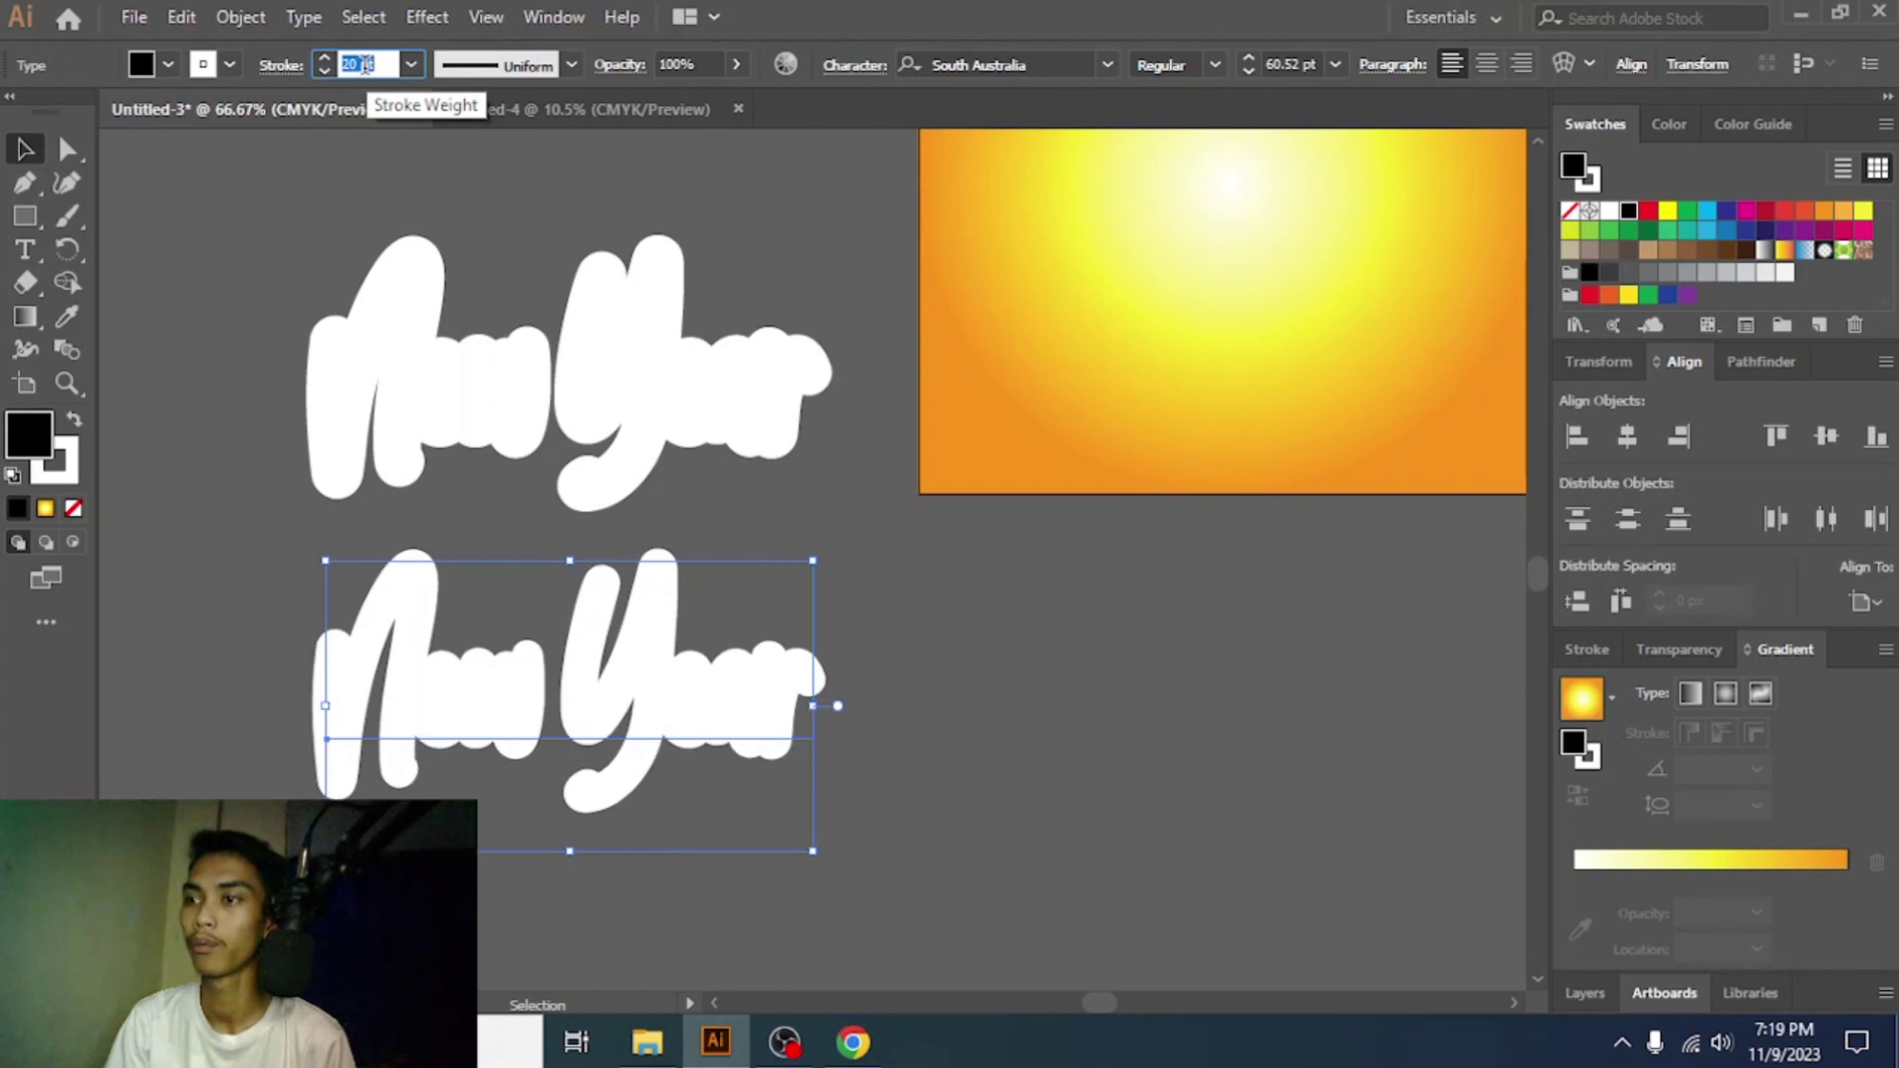
- Recolor the stroke of the lowest "New Year" copy, trying orange-red and medium green before settling on light green
click(229, 64)
click(247, 111)
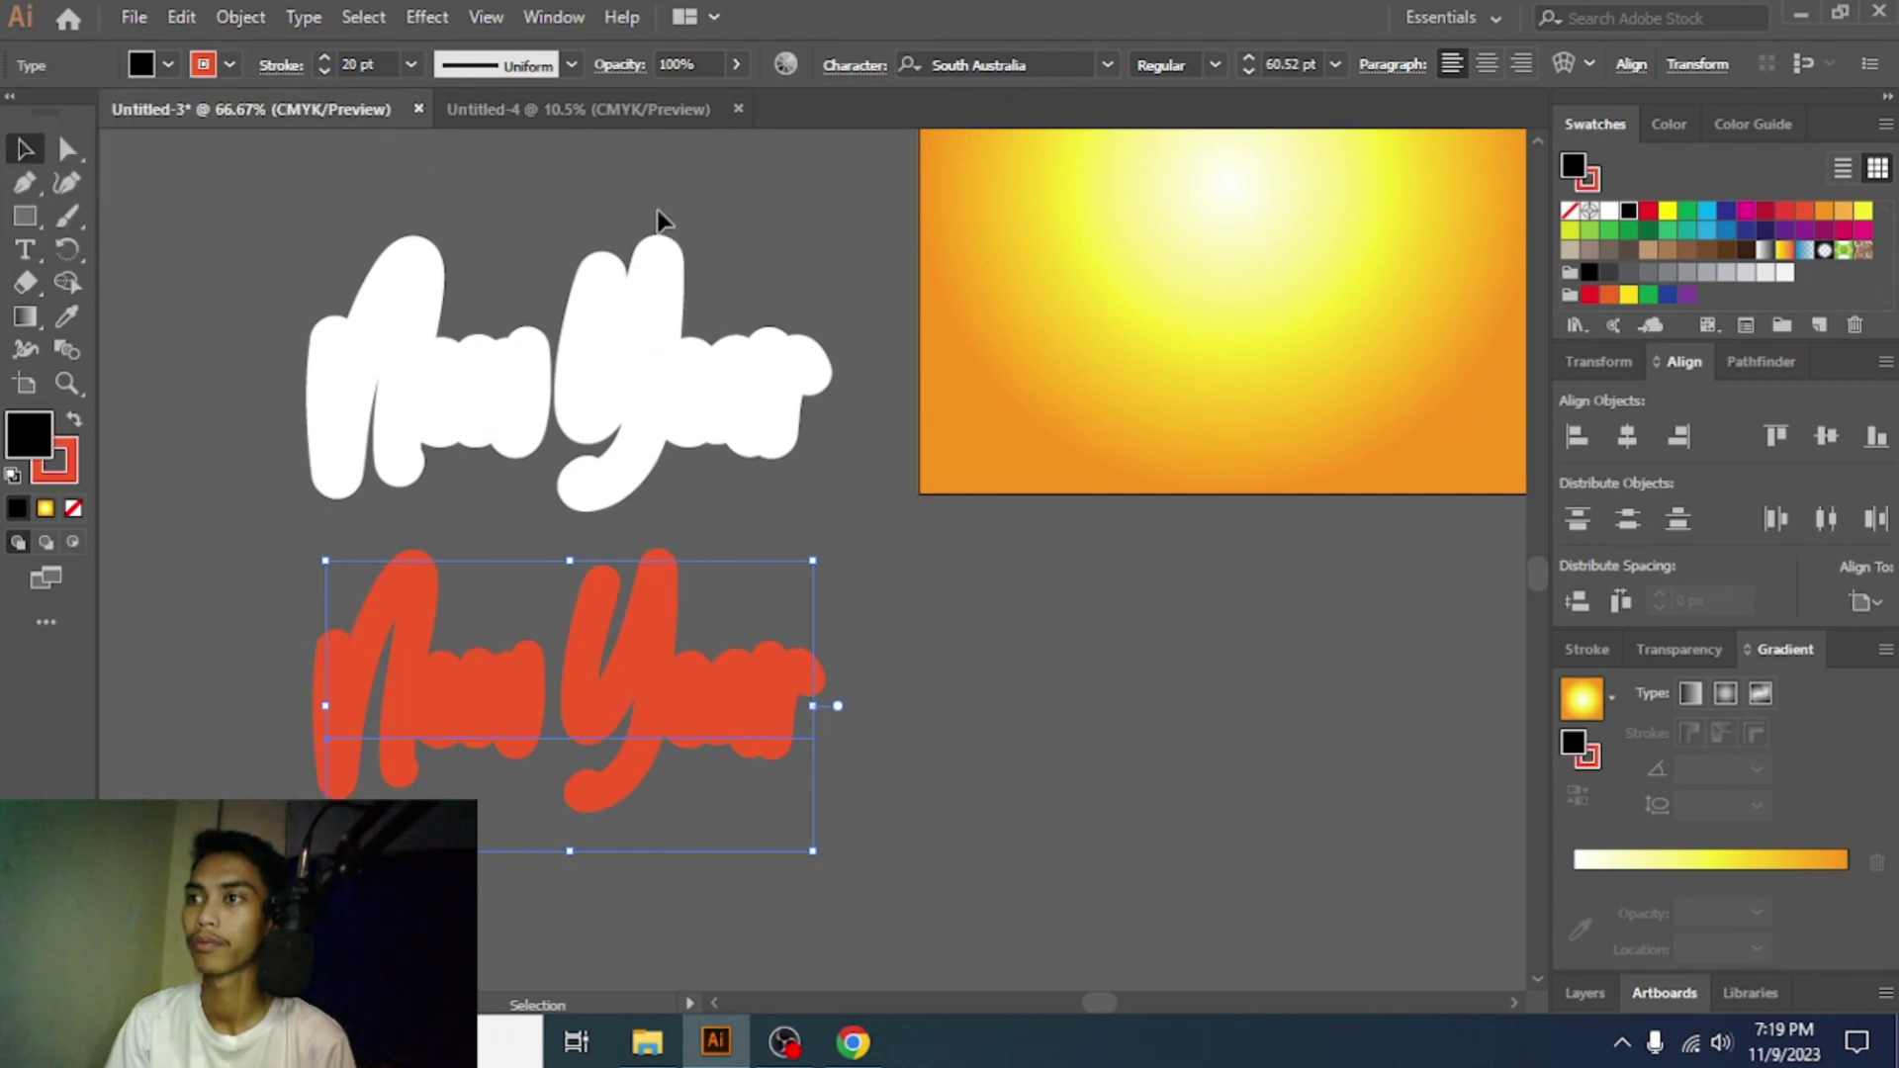
scroll(659, 237, up, 3)
click(611, 246)
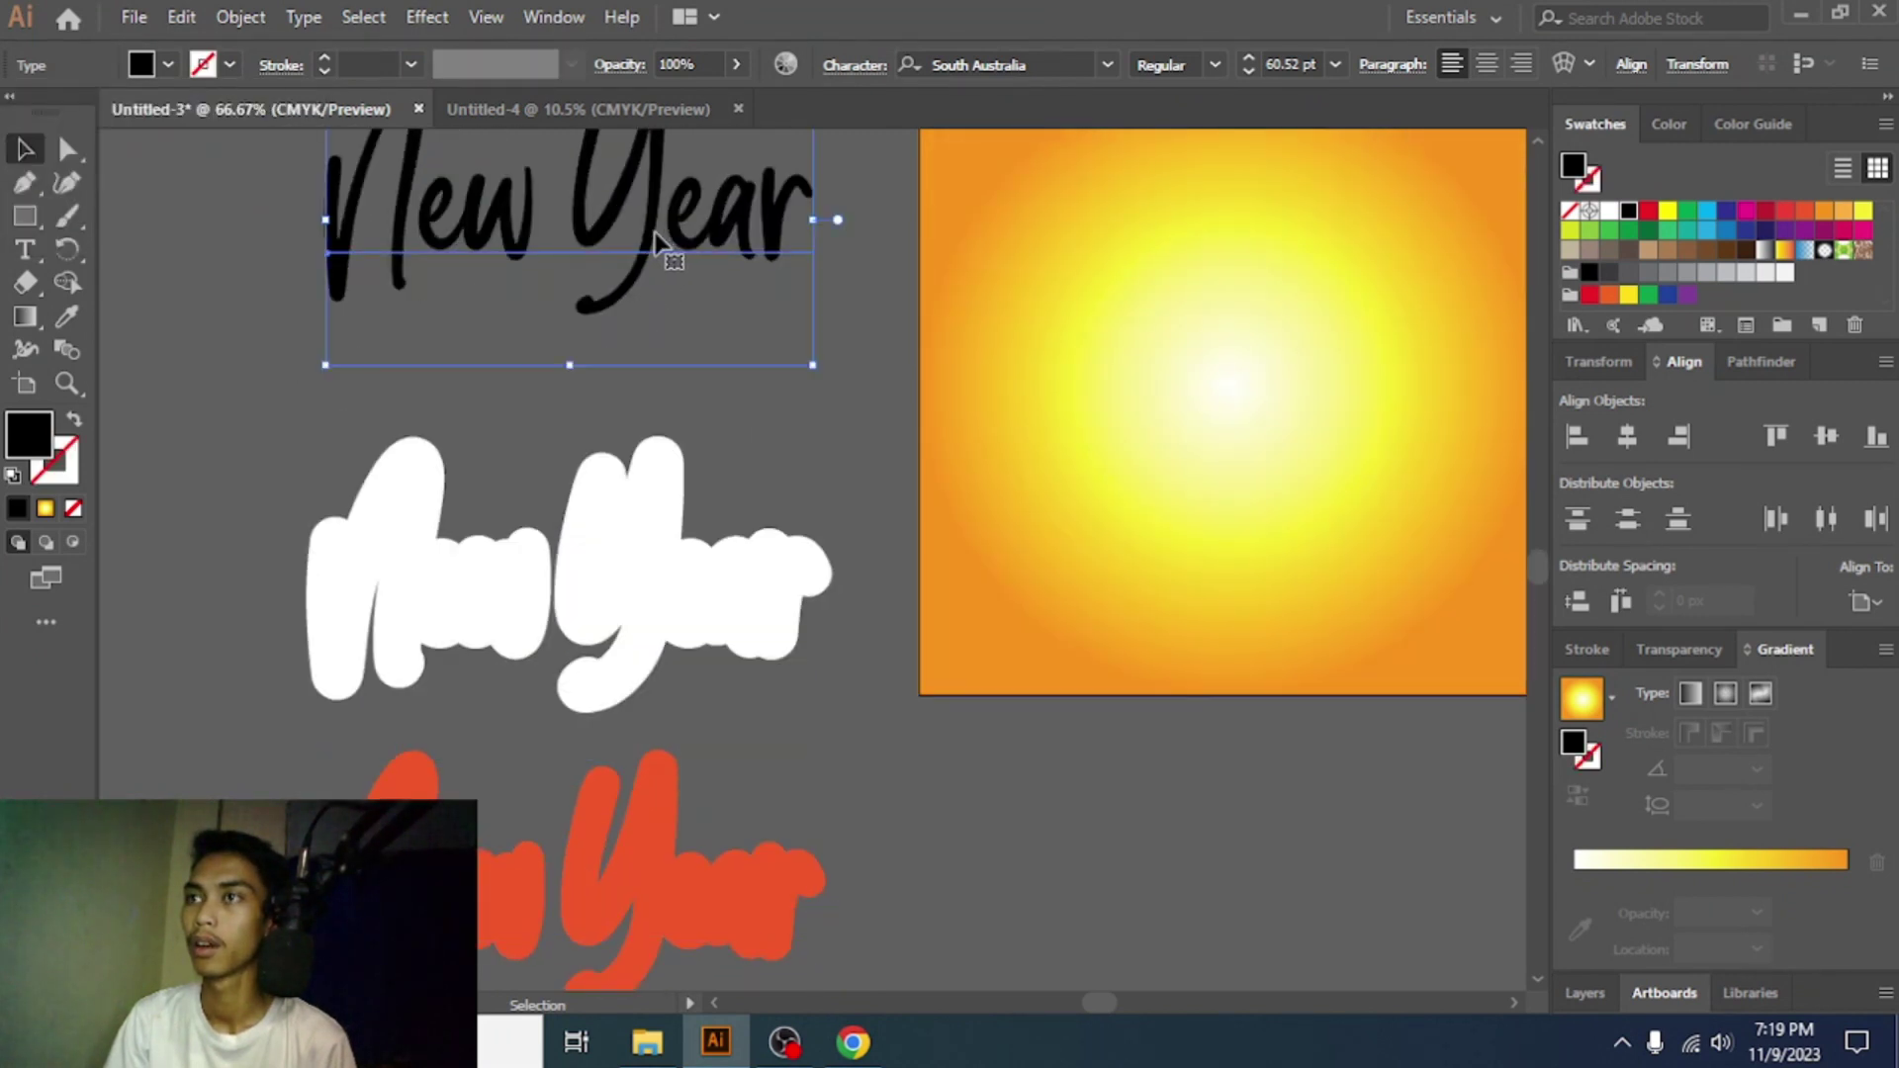
click(657, 940)
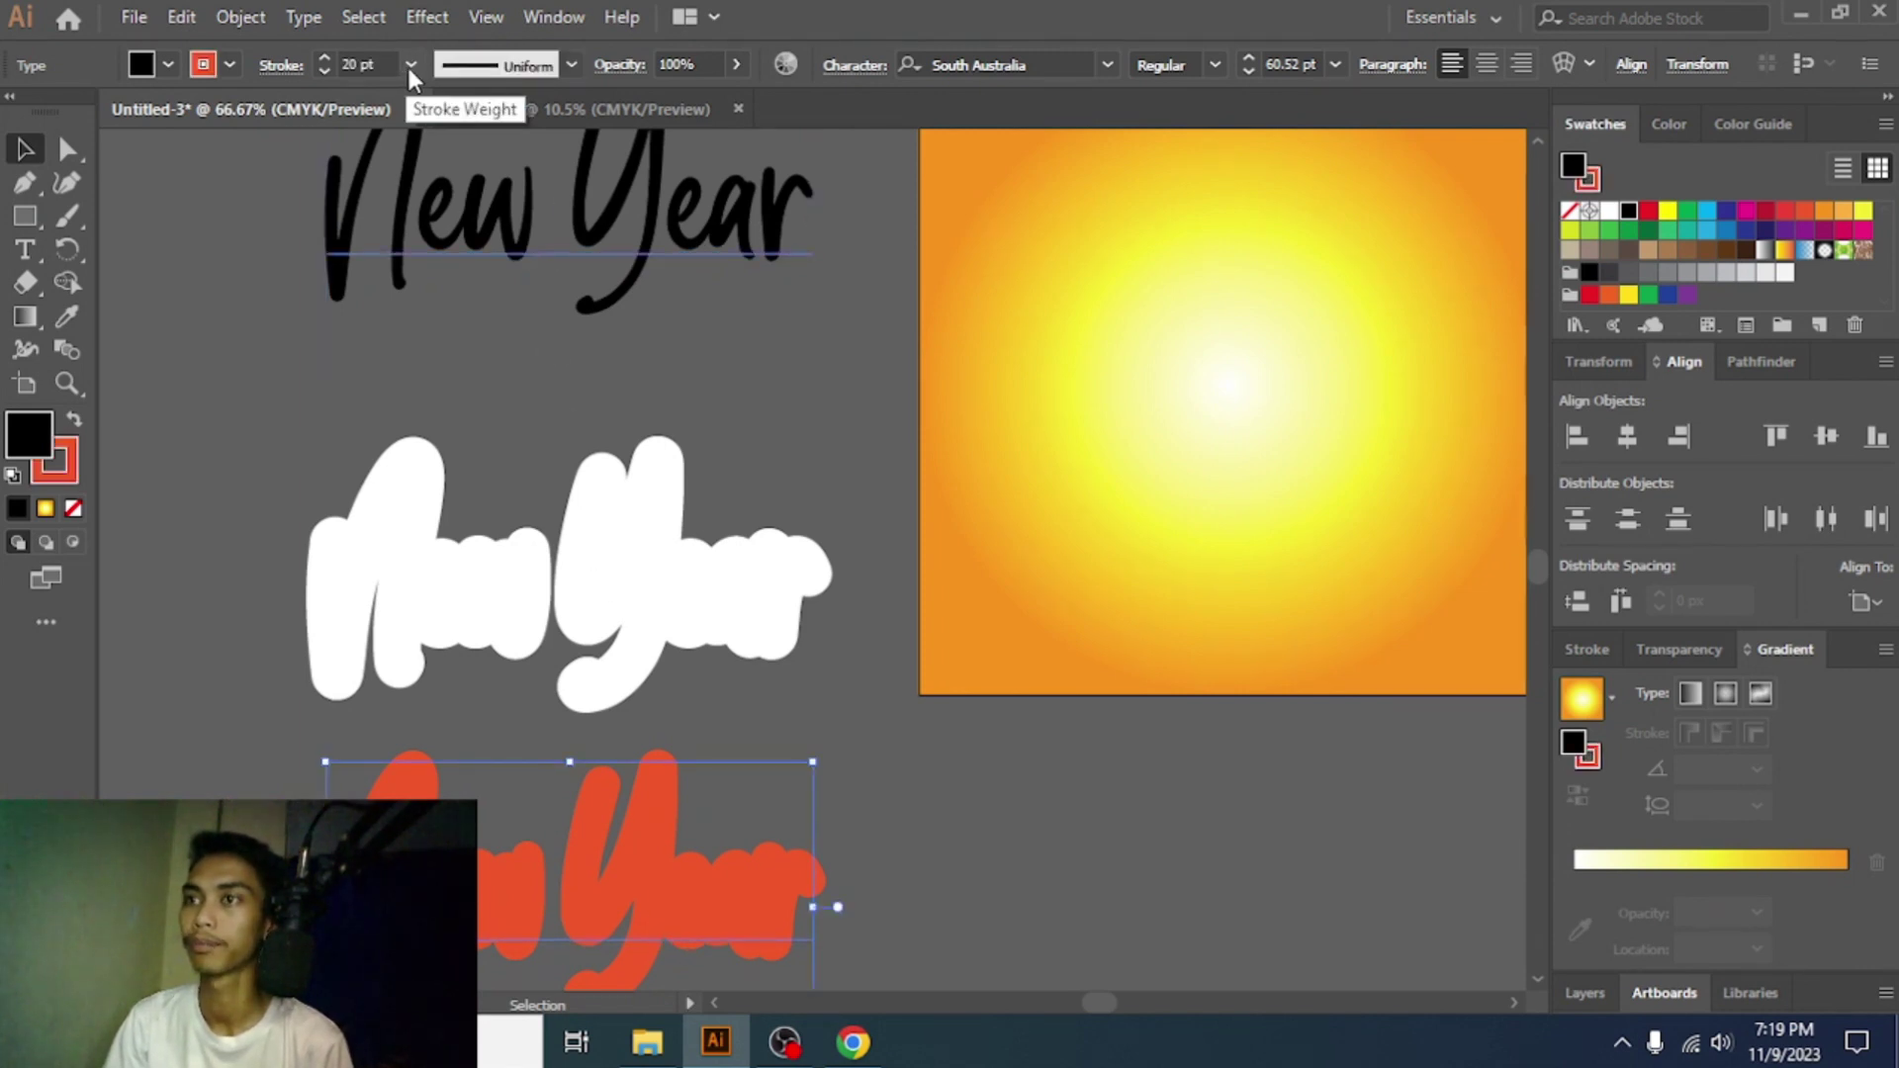
click(231, 65)
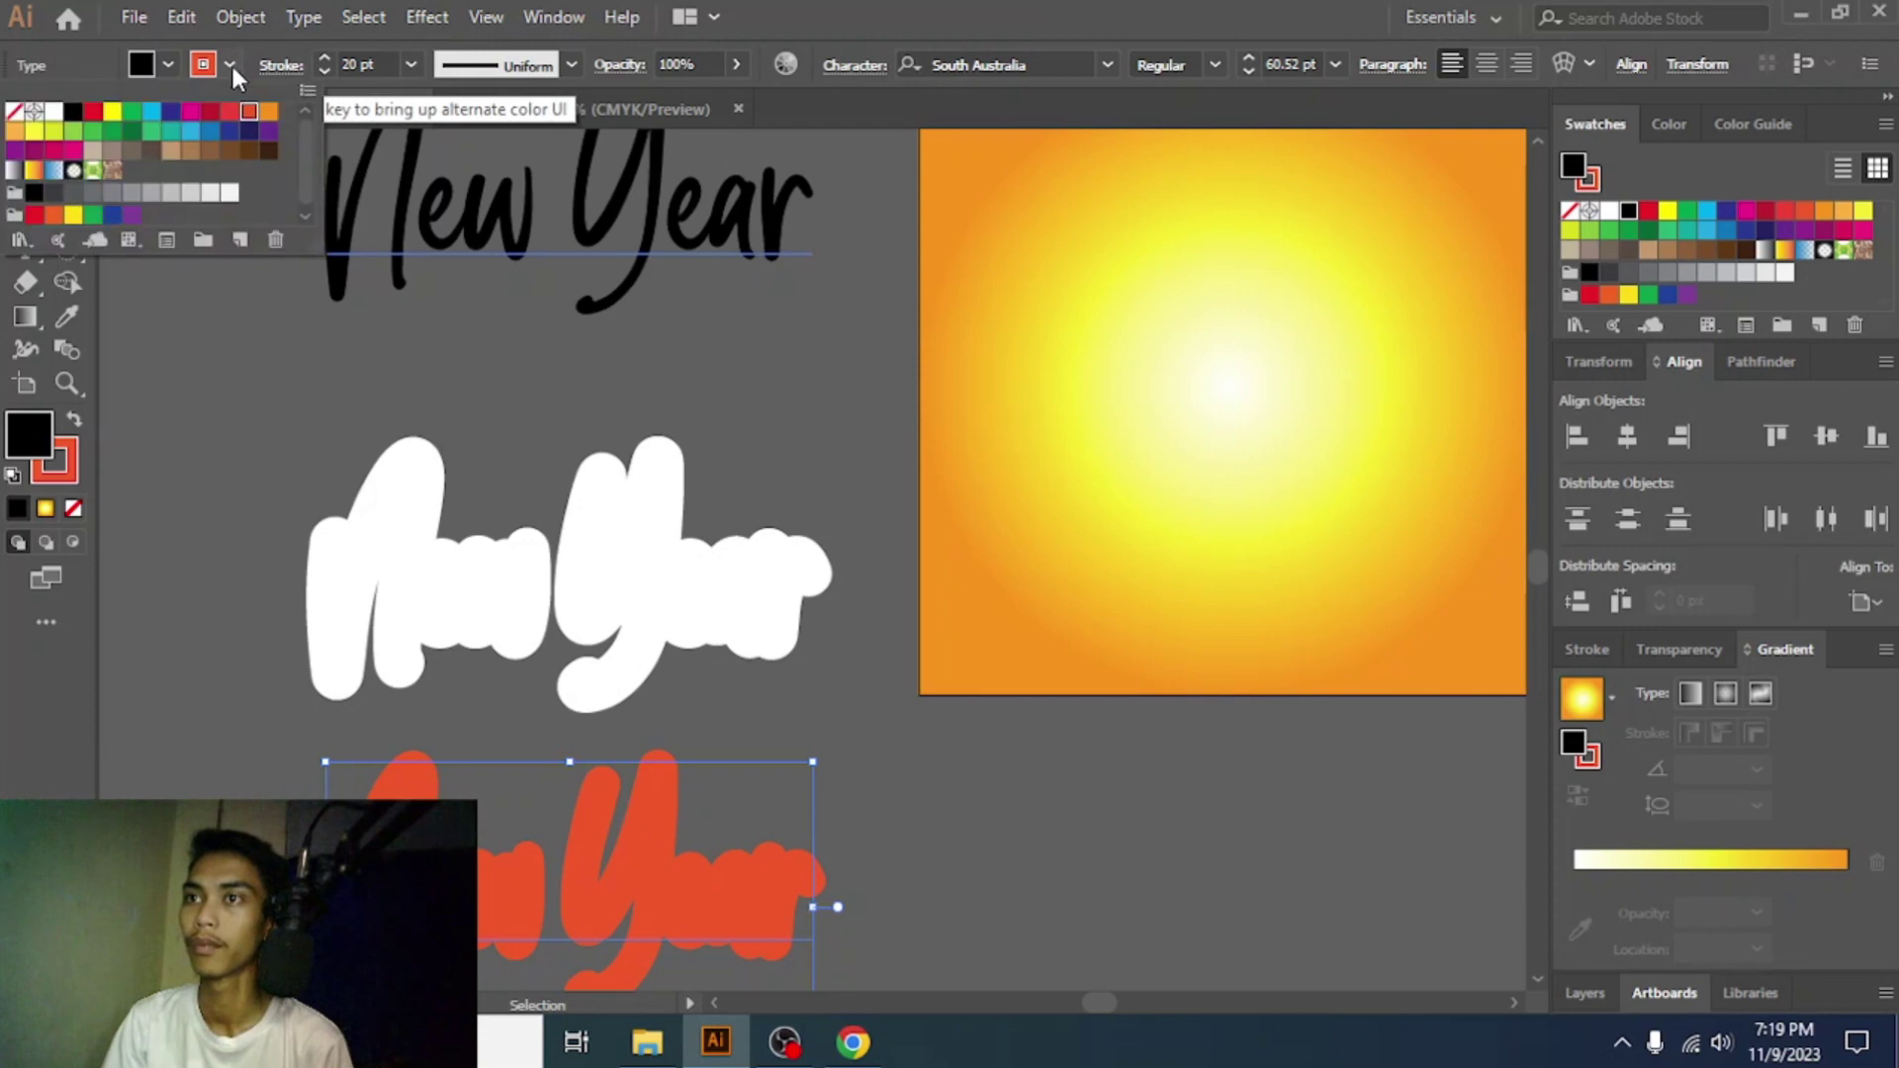
click(91, 132)
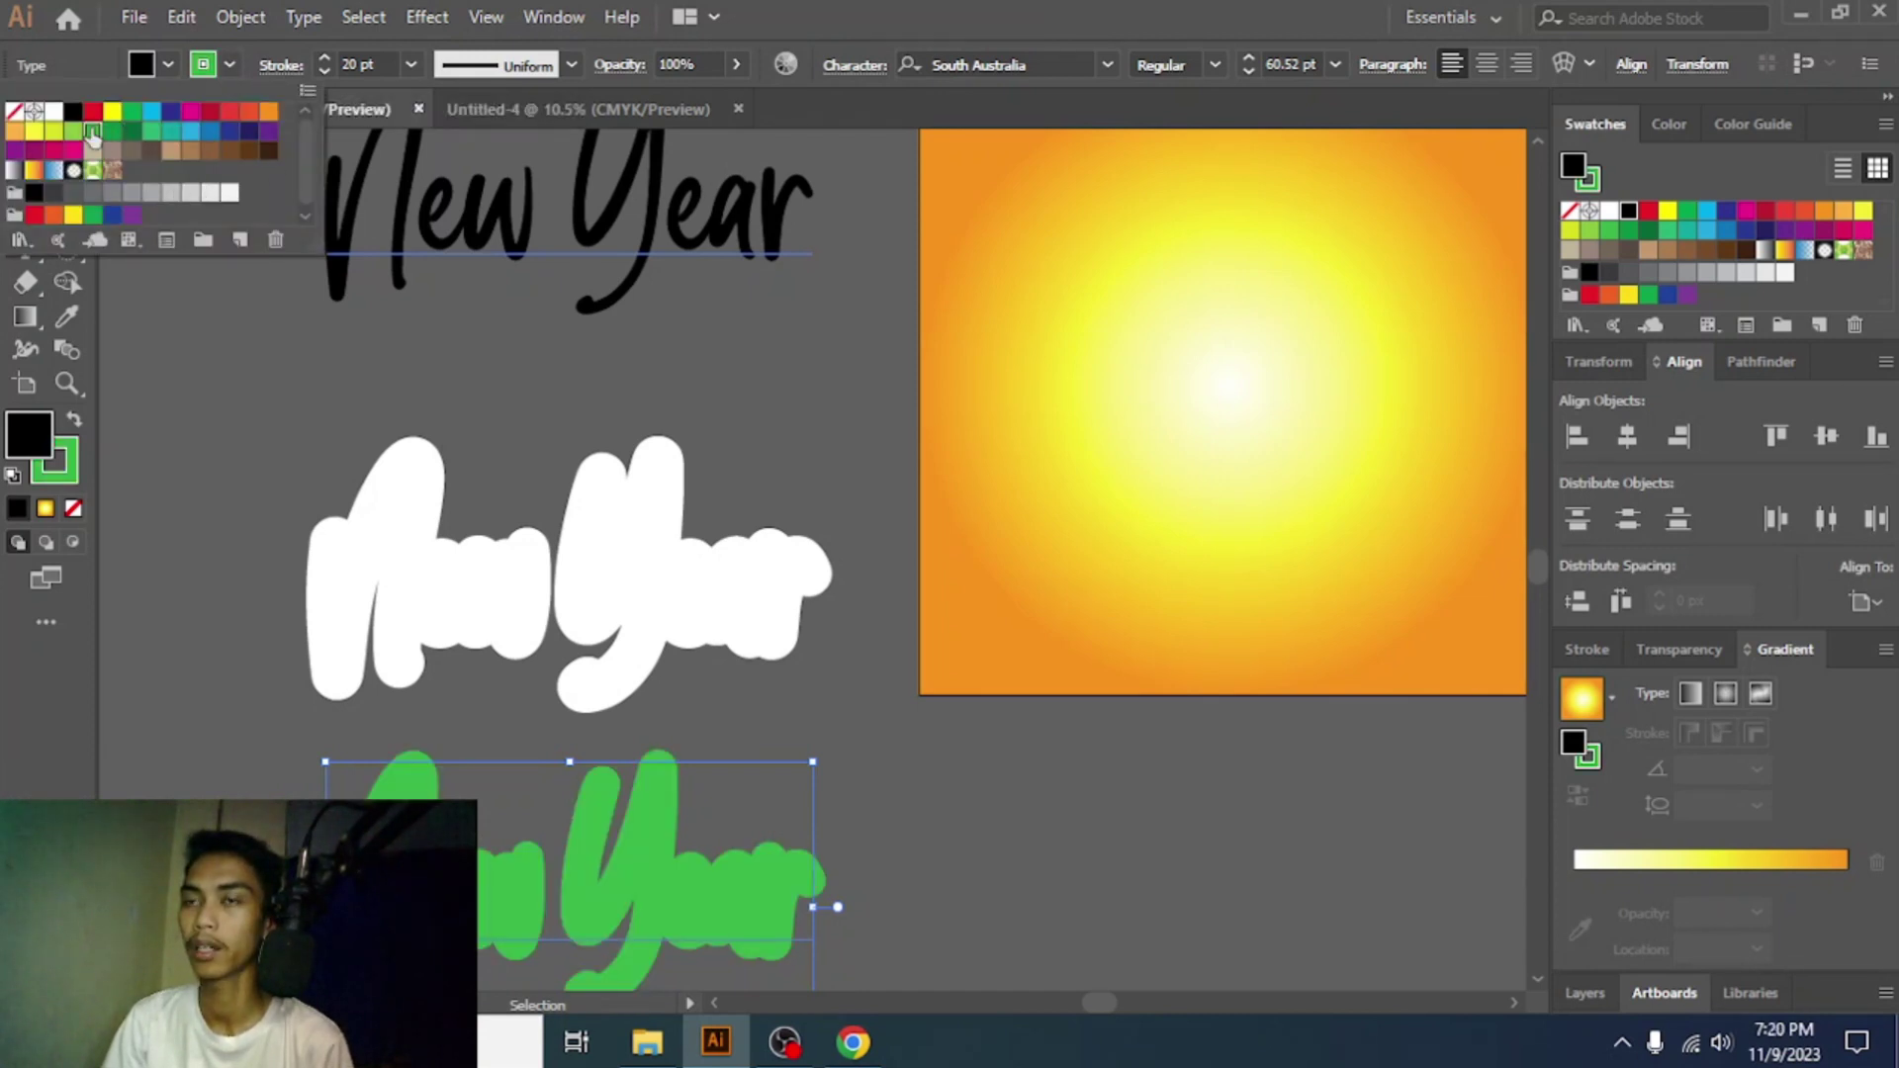
click(74, 132)
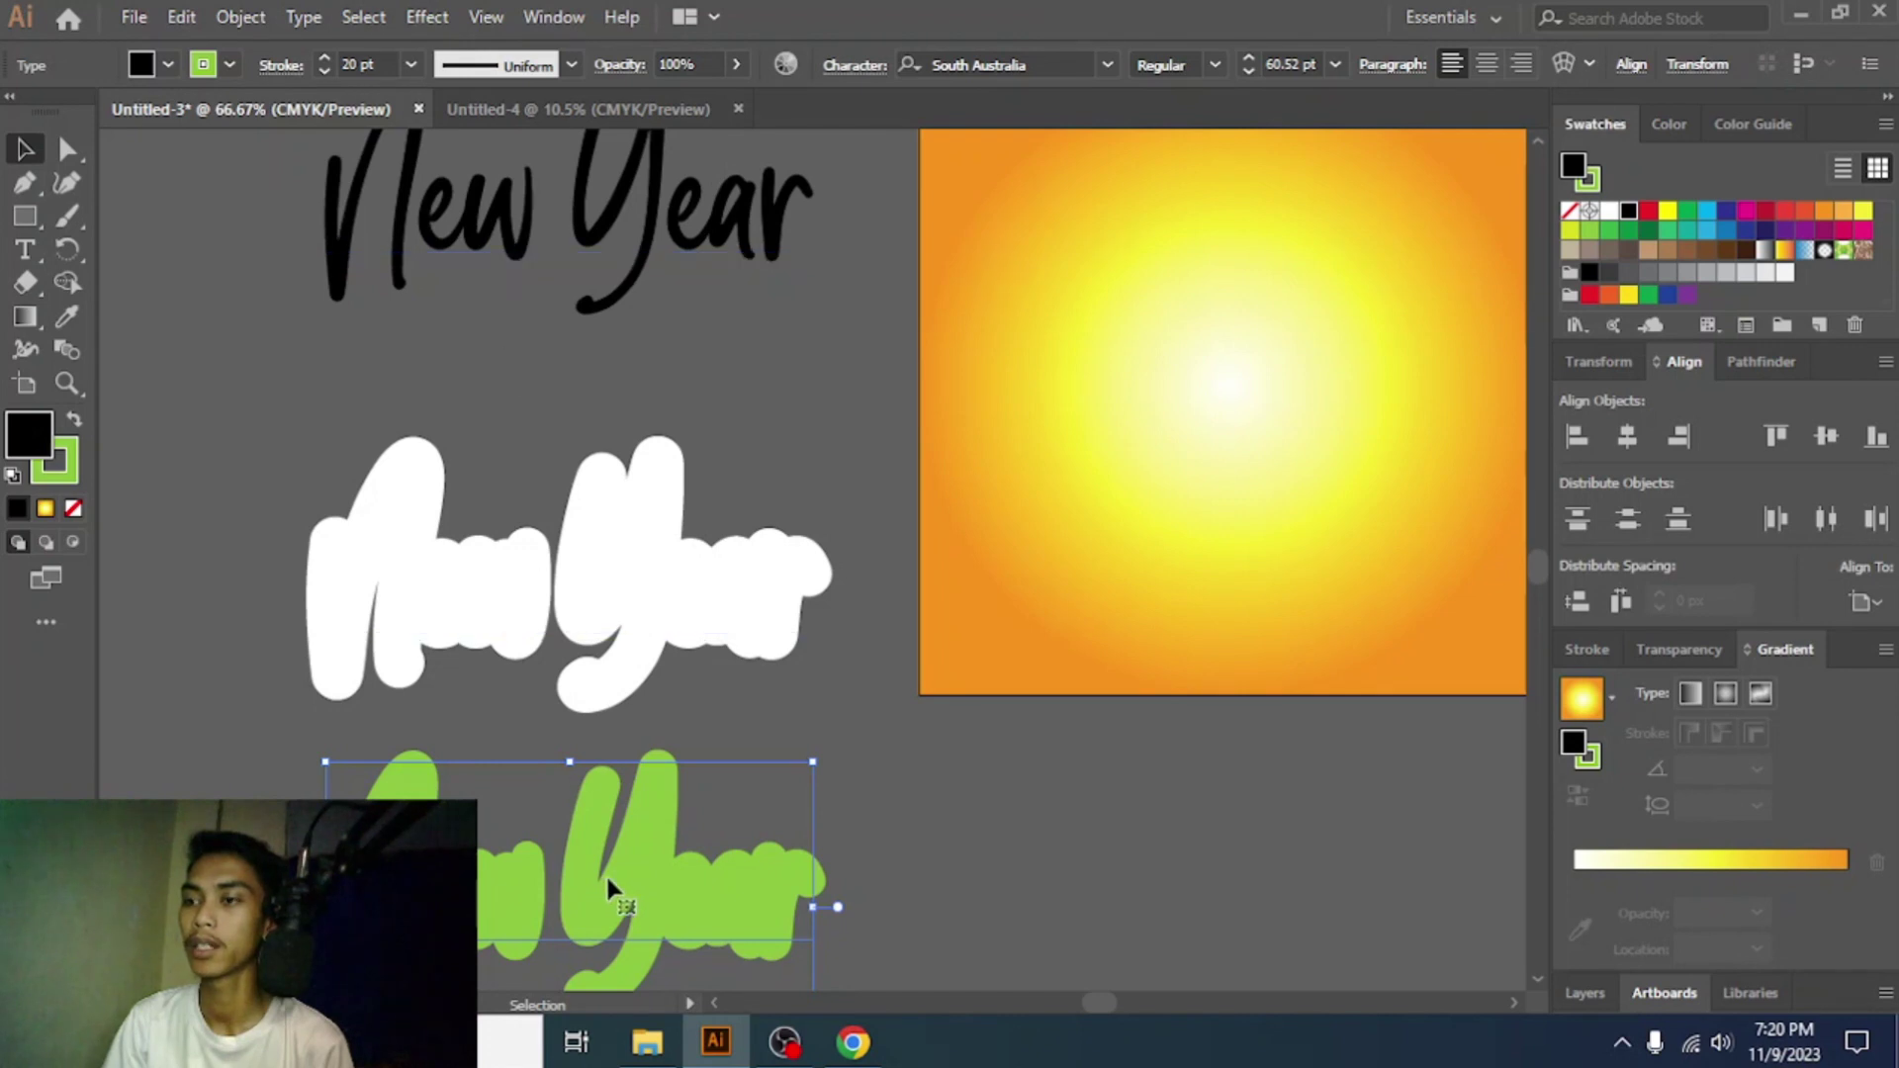
- Move the unstroked black "New Year" text onto the light green copy and fill it with the bright yellow swatch
drag(637, 249, 637, 912)
scroll(636, 900, down, 2)
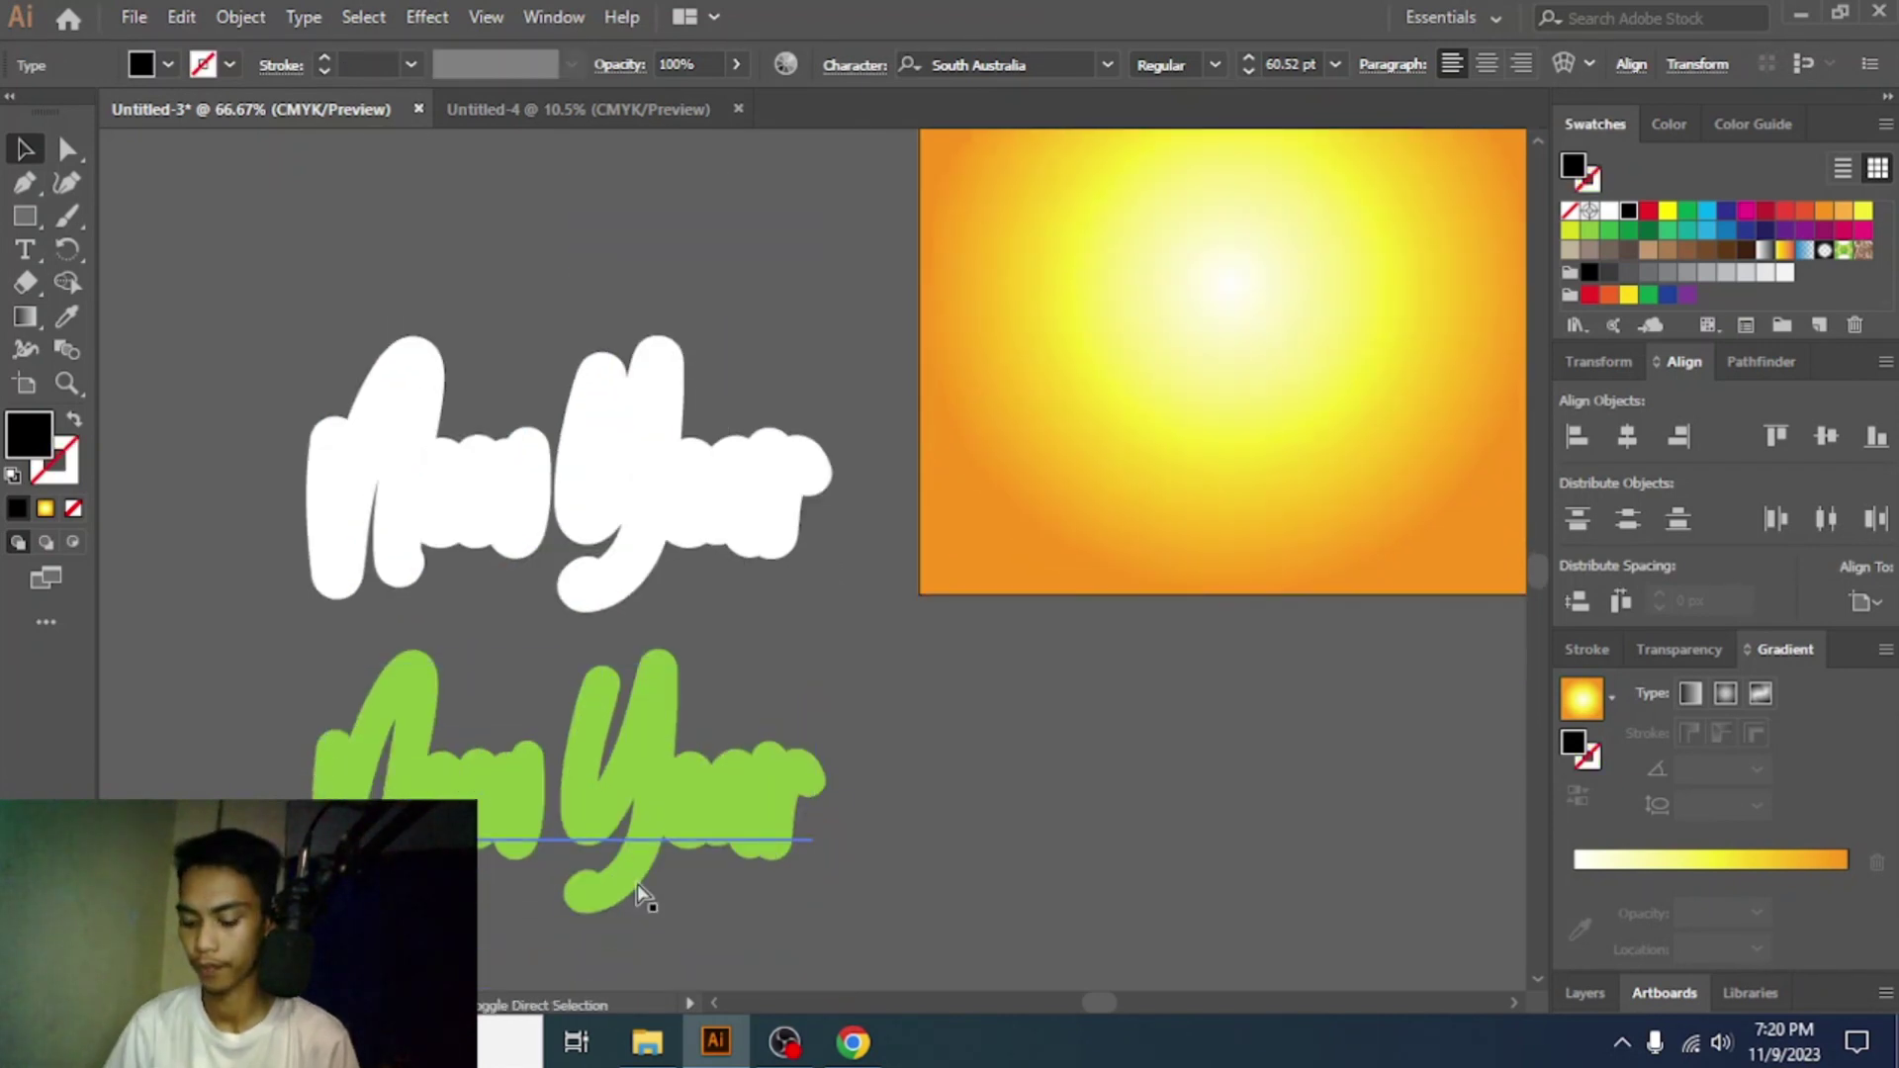
click(1611, 213)
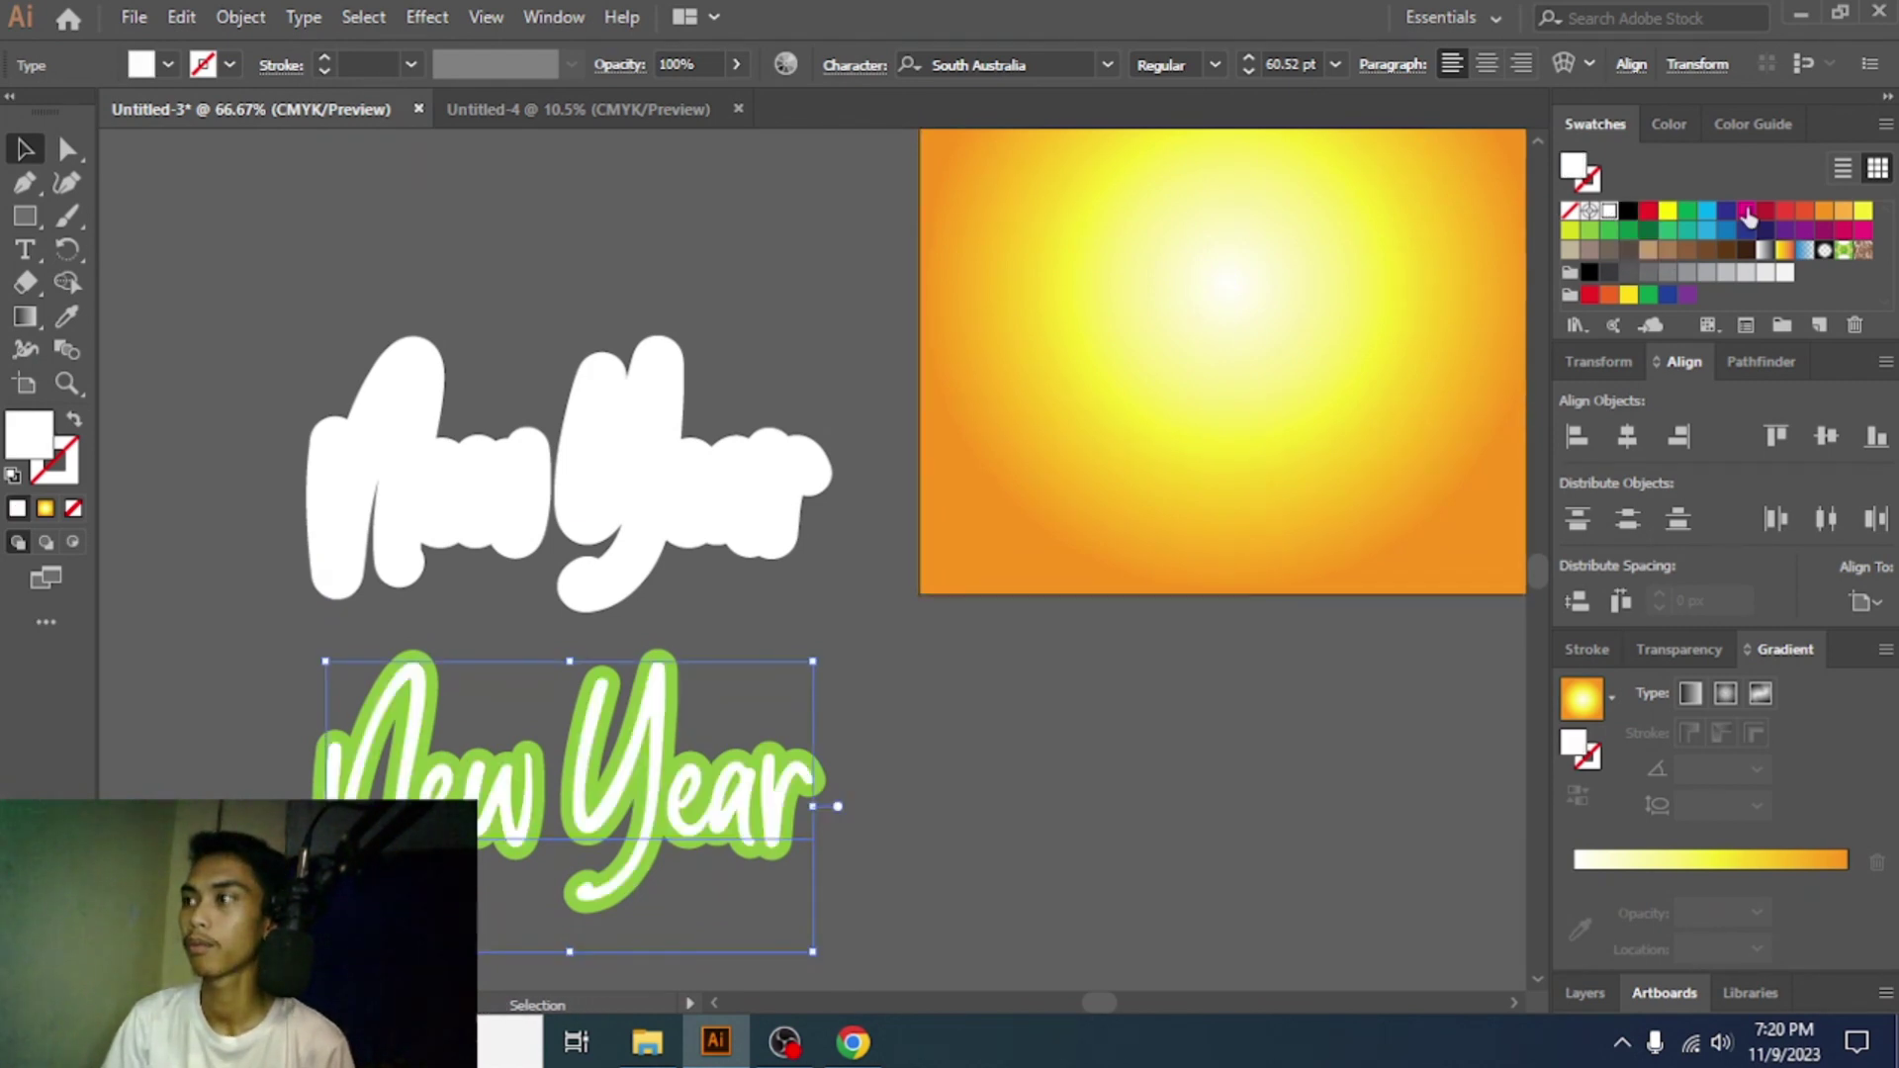
click(1862, 213)
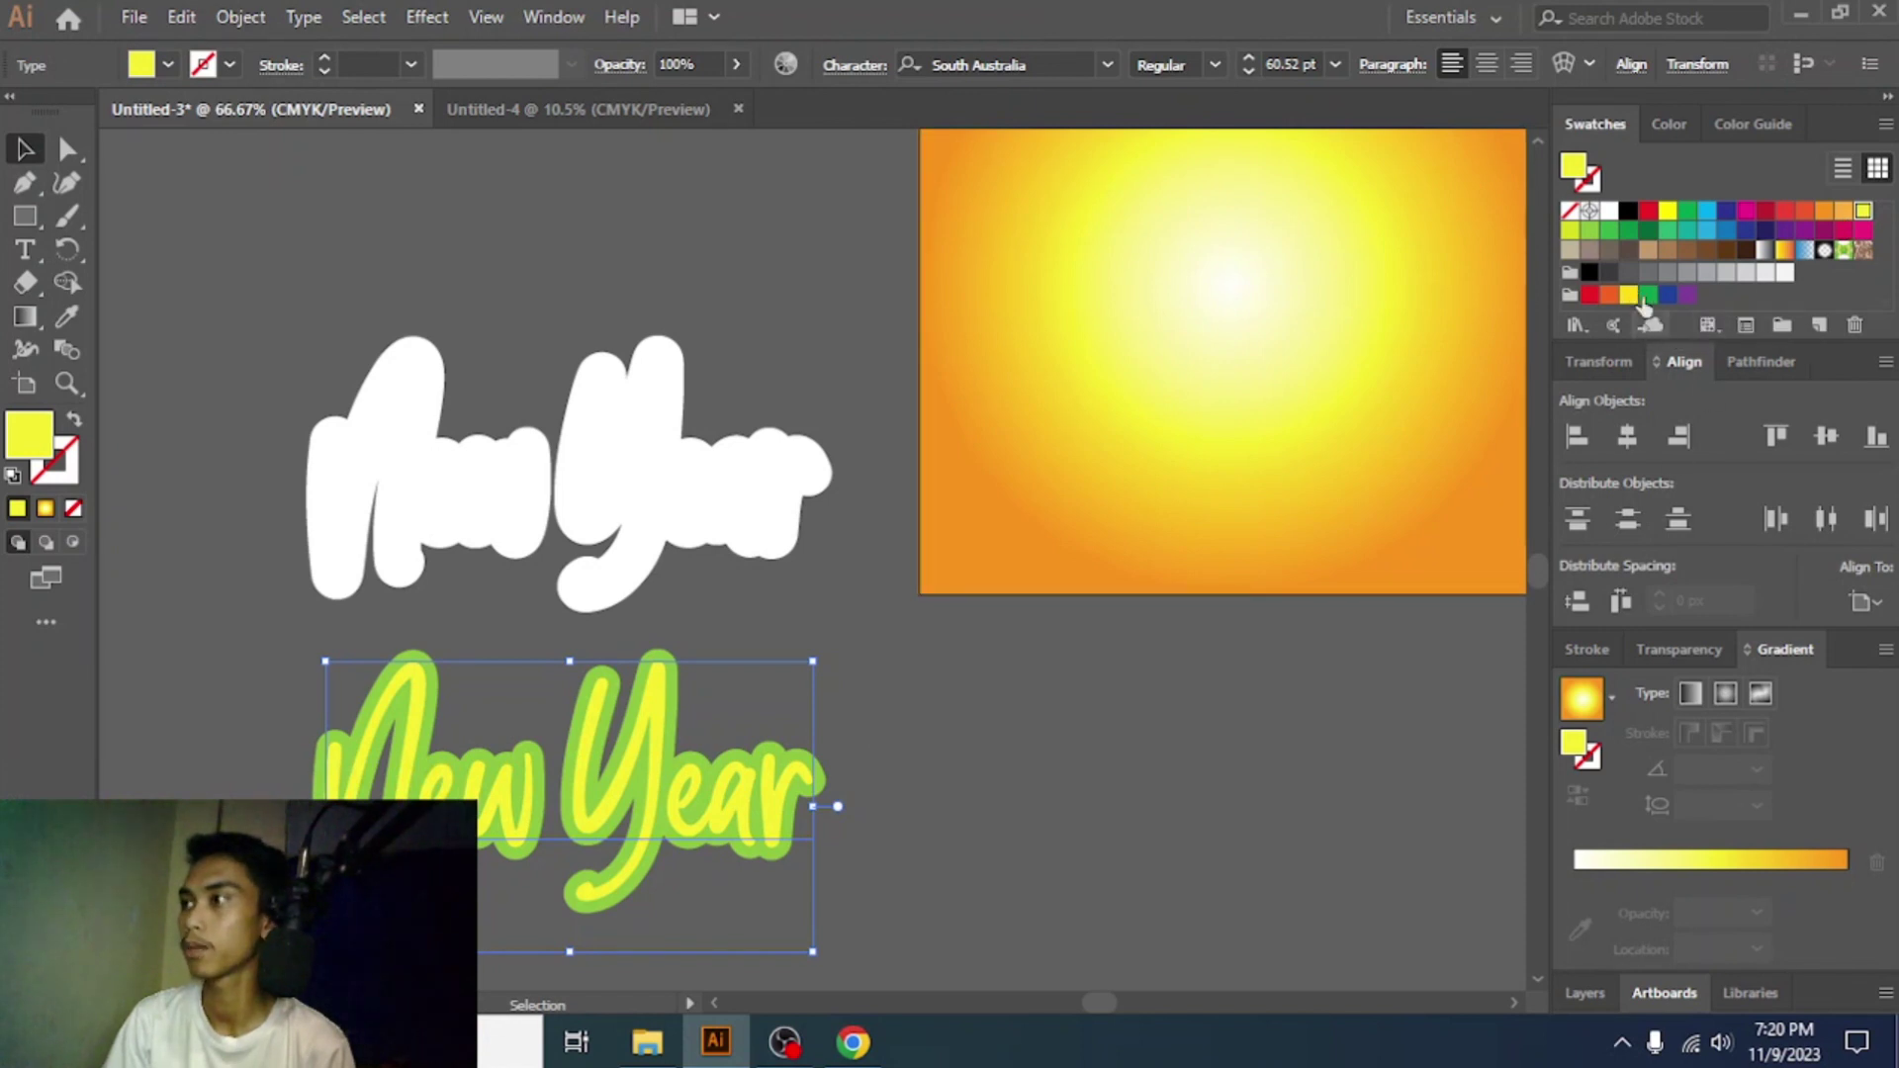
click(1569, 240)
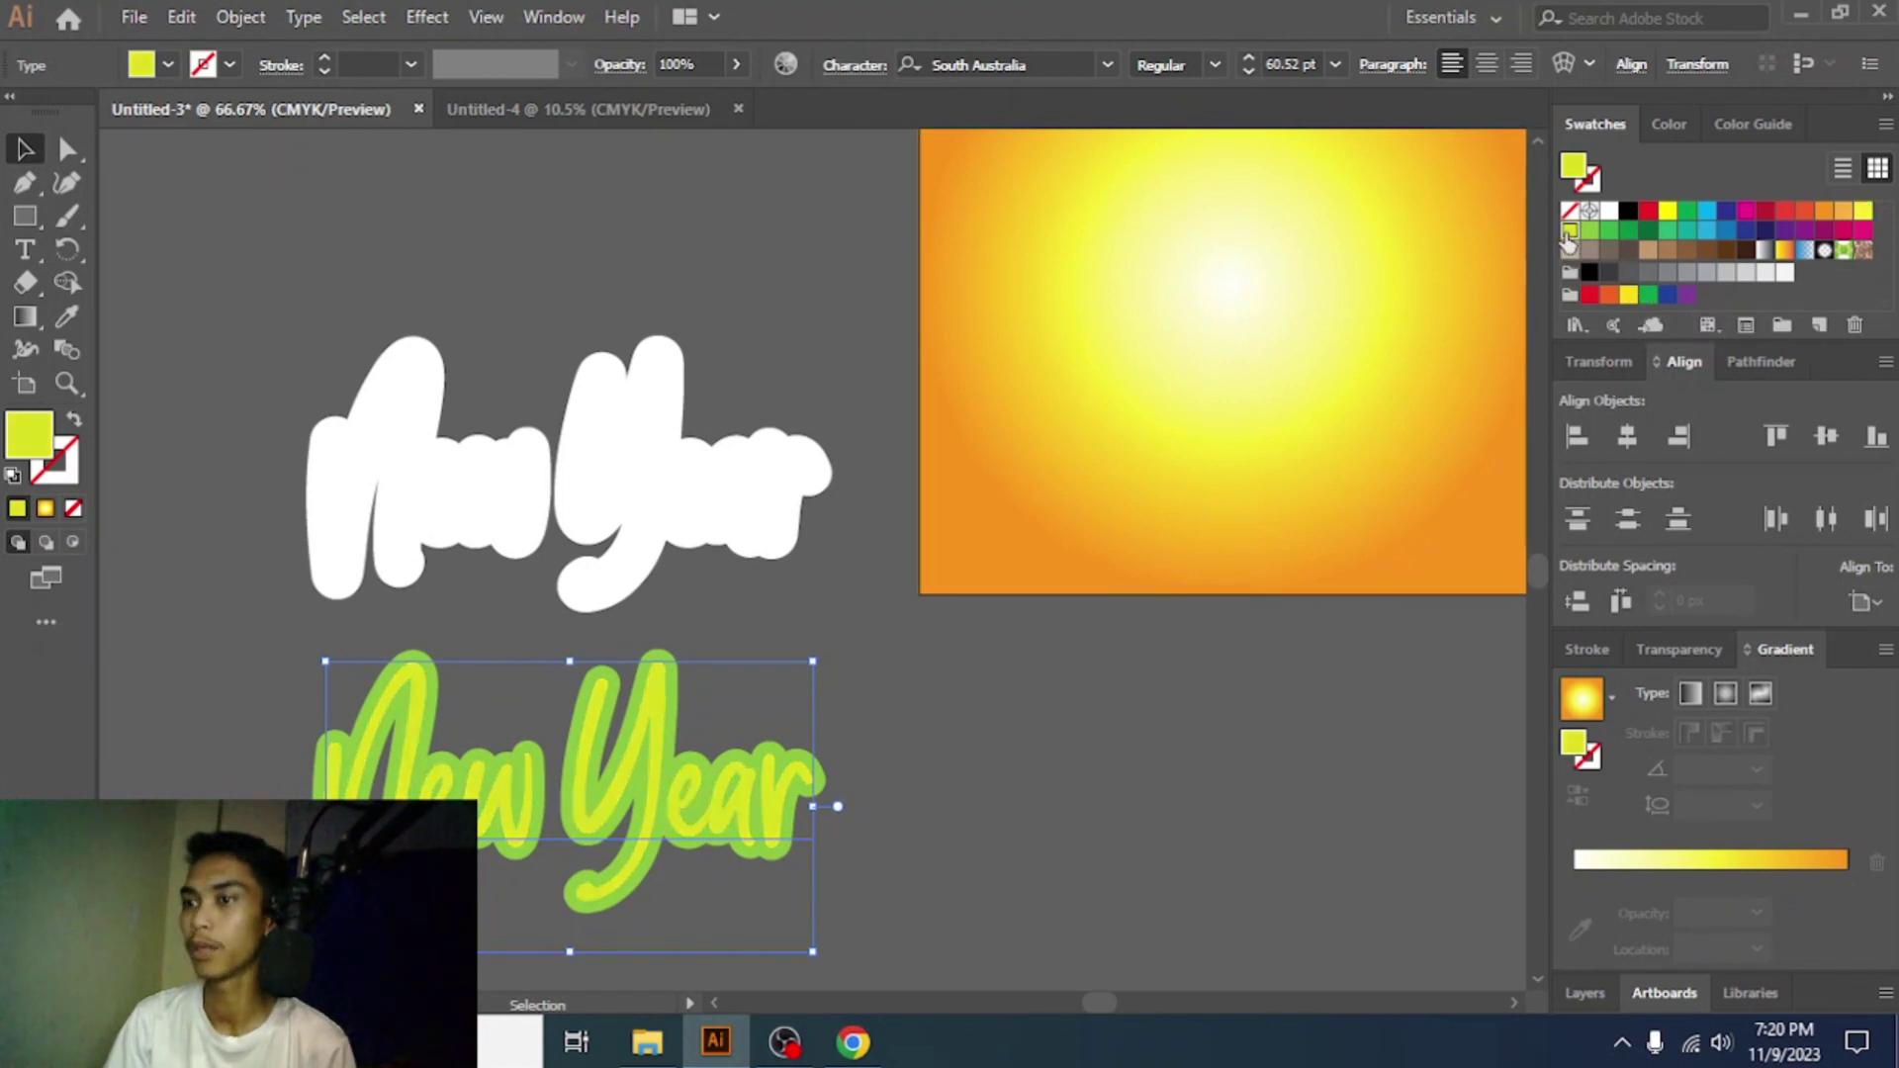
click(1862, 210)
click(1630, 295)
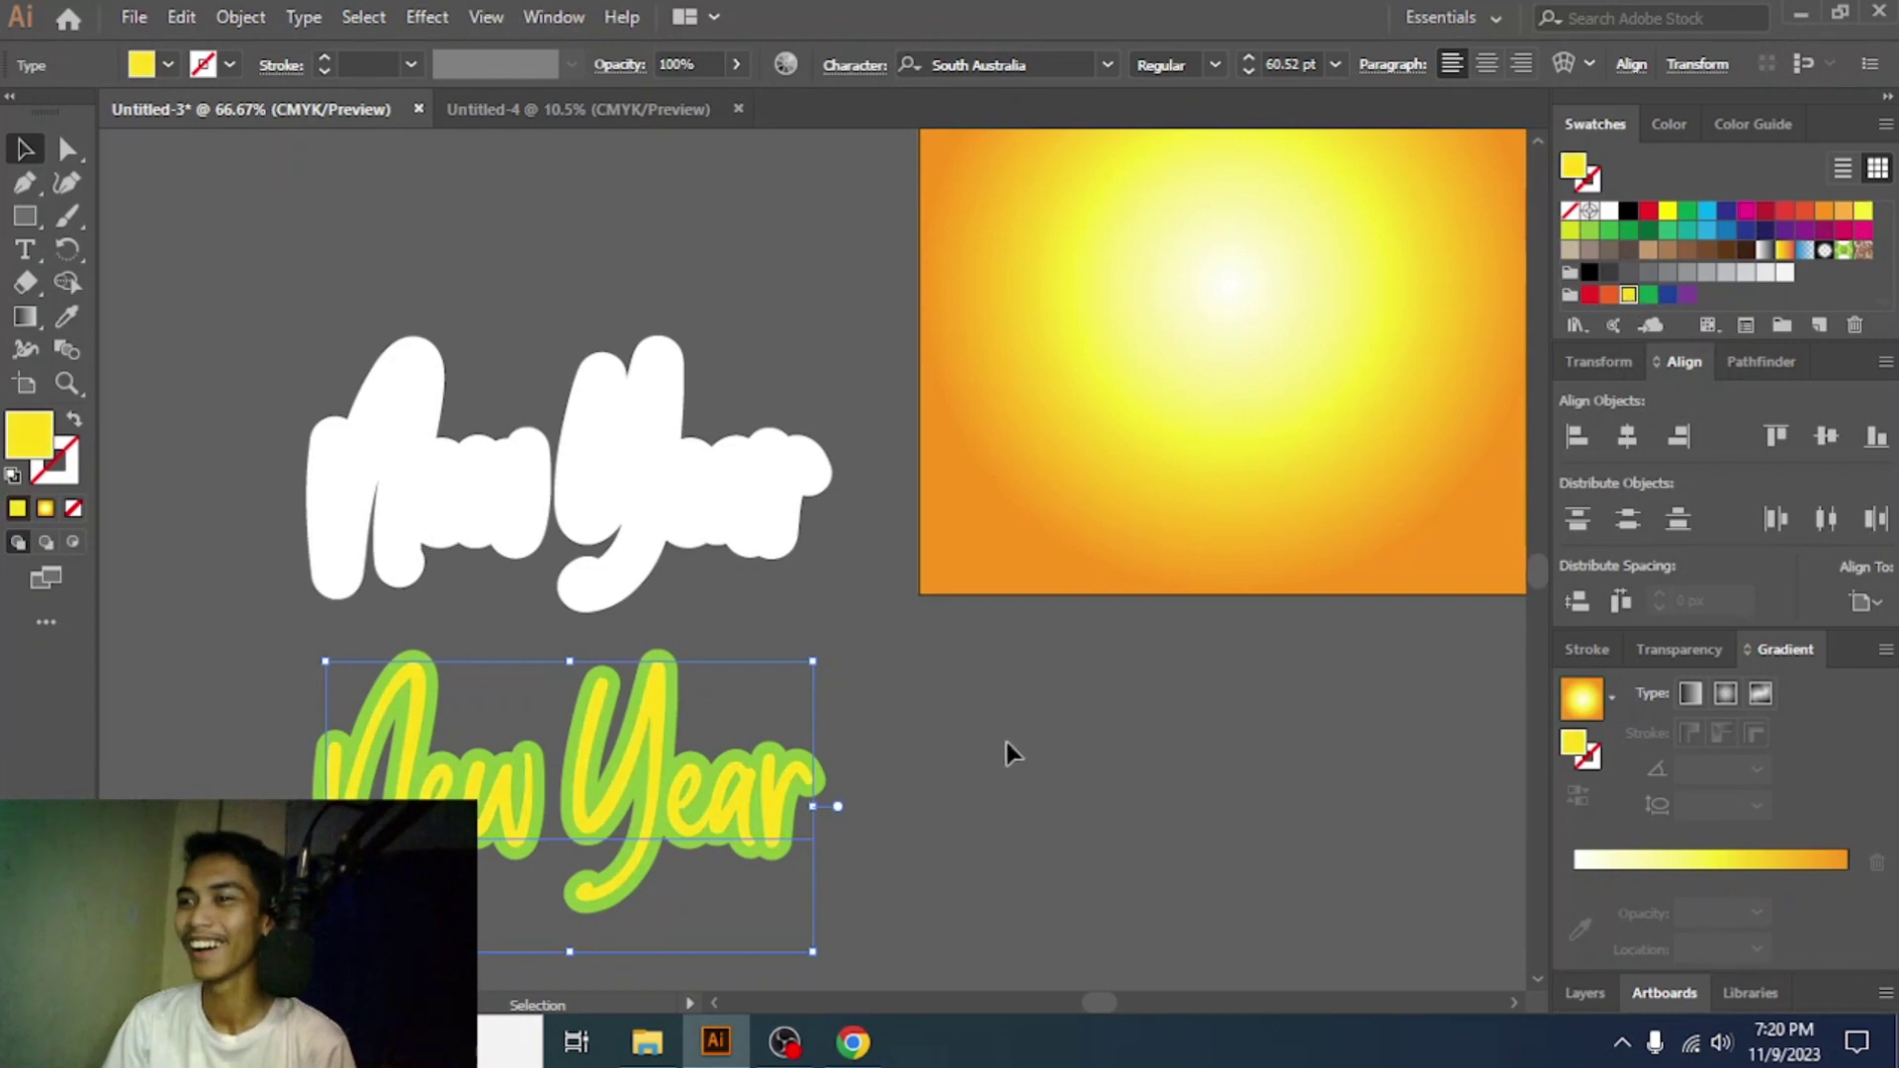
- Move the yellow "New Year" text straight down so it sits mostly below the light green copy
click(848, 809)
scroll(846, 809, down, 3)
scroll(823, 799, down, 2)
click(706, 621)
key(shift+Down)
key(shift+Down)
key(shift+Down)
key(shift+Down)
key(shift+Down)
key(shift+Down)
key(shift+Down)
key(shift+Down)
key(shift+Down)
key(shift+Down)
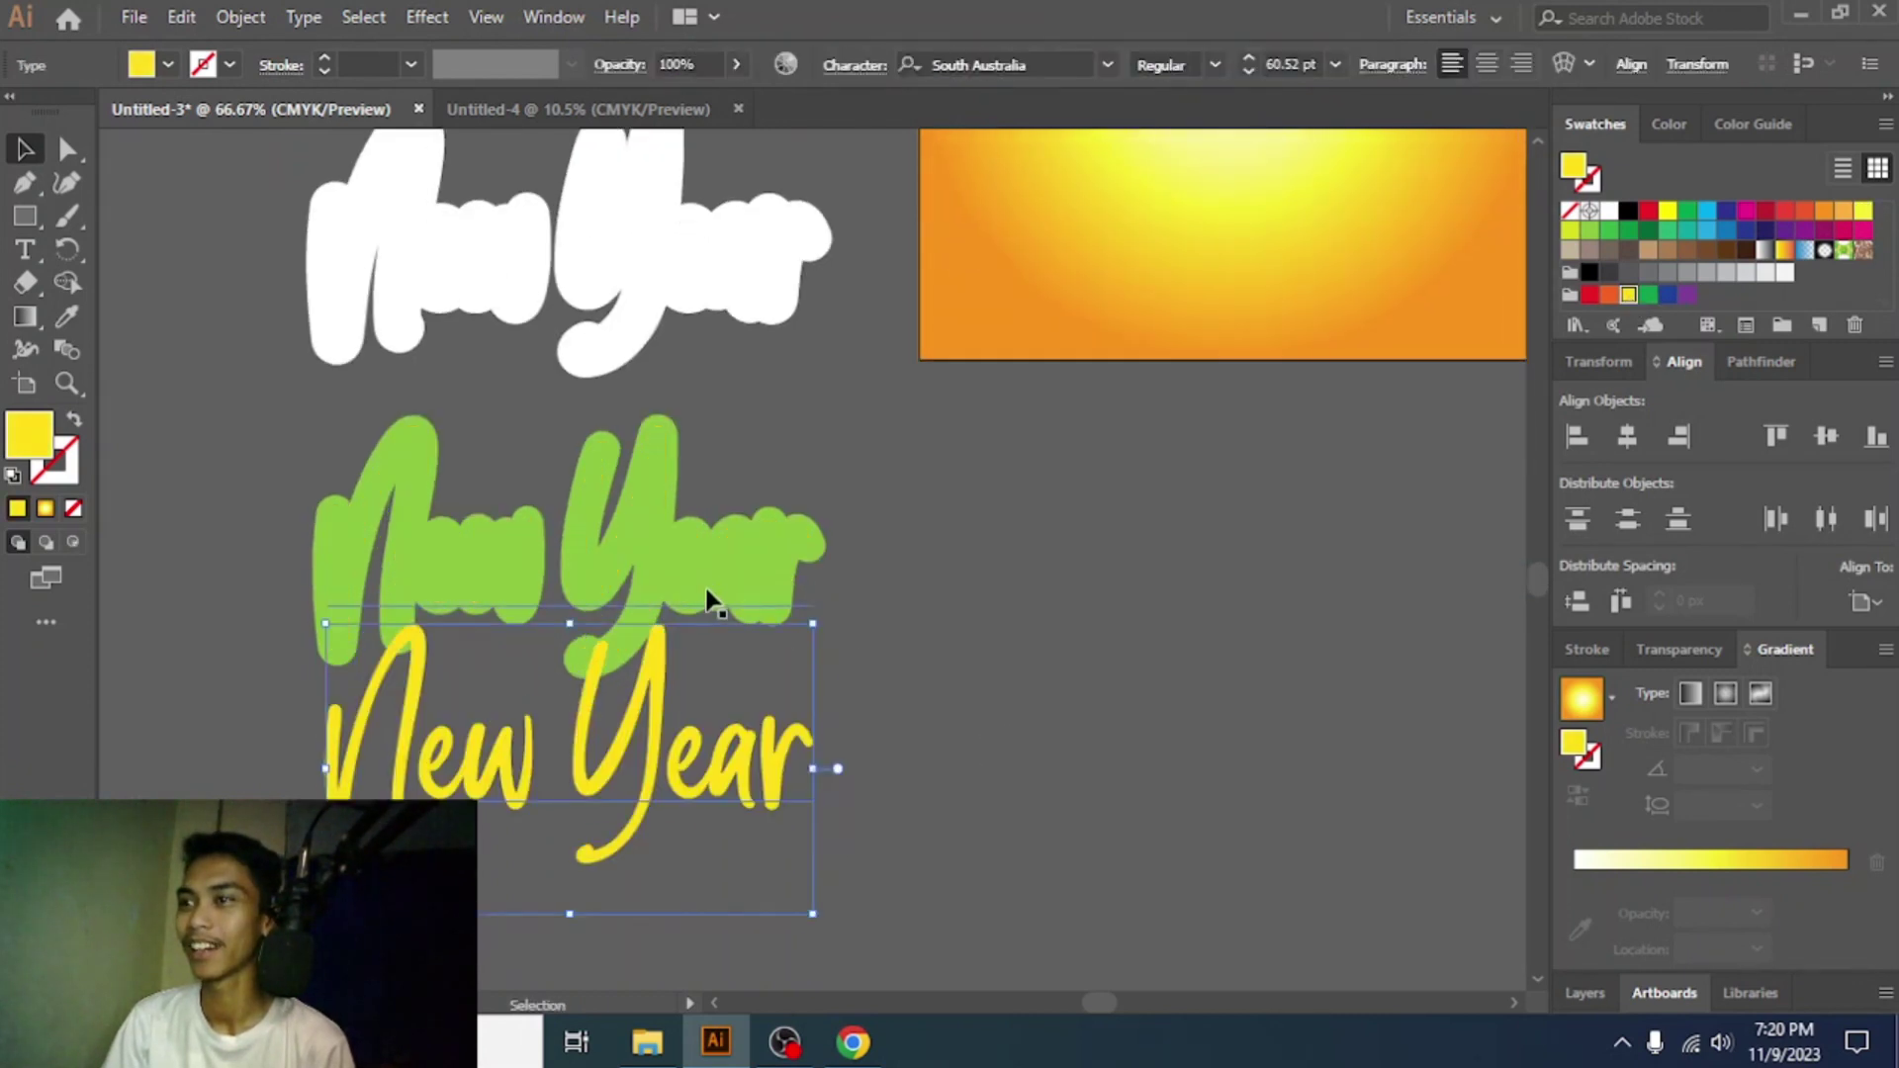
- Try a darker green stroke on the light green "New Year" copy
click(704, 573)
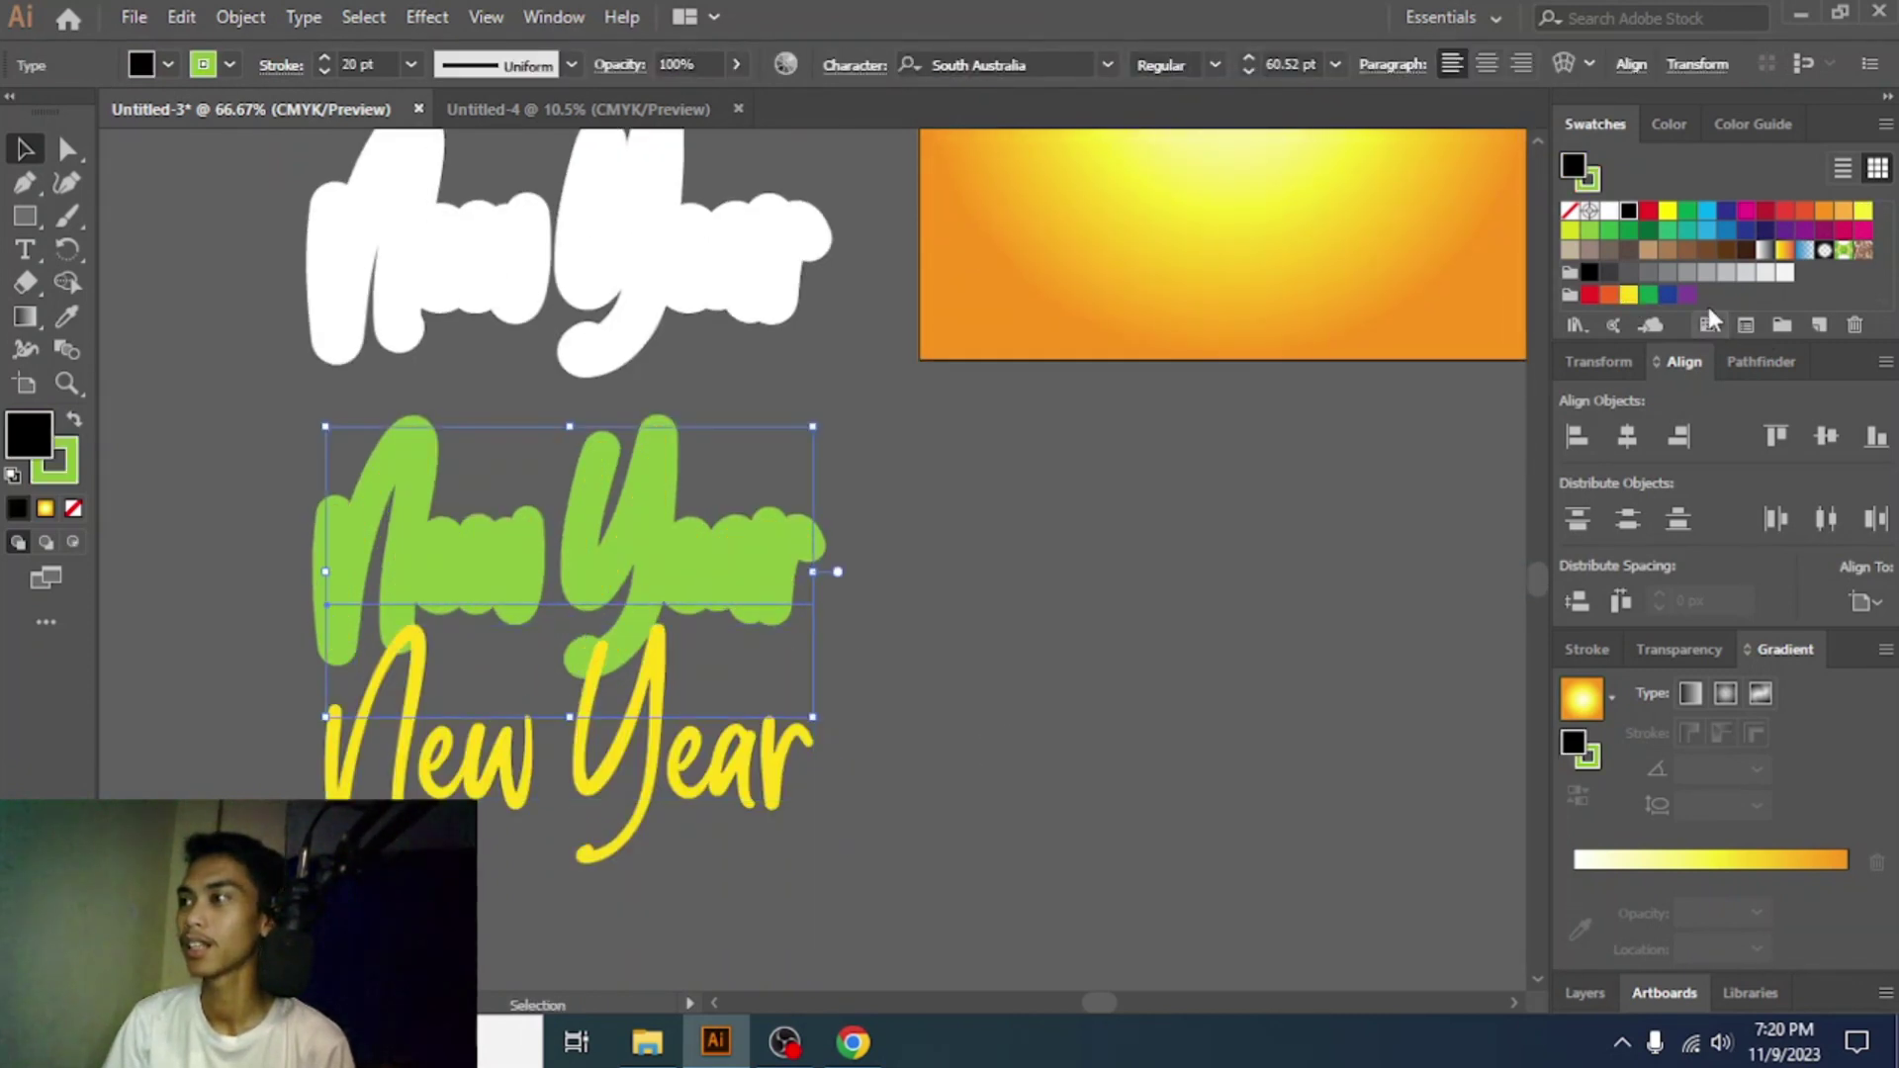
click(1592, 183)
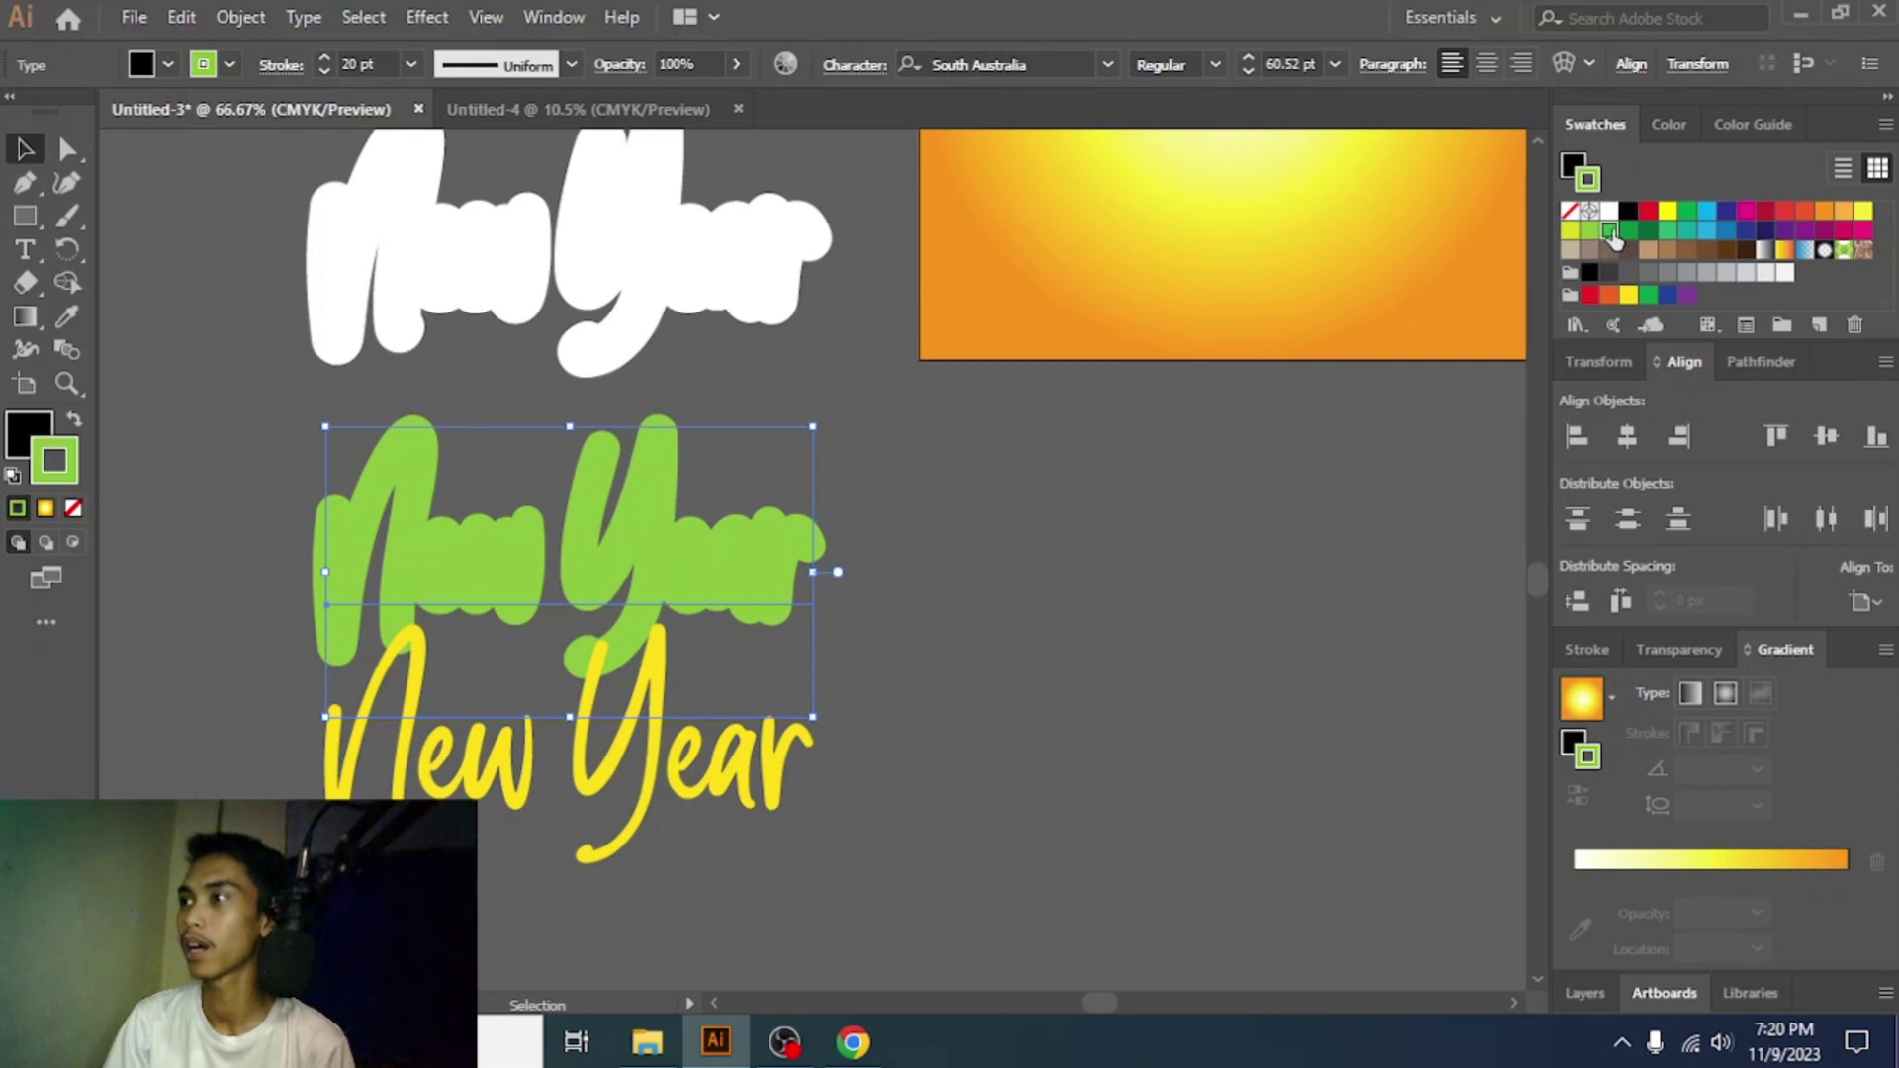
click(1609, 231)
click(988, 692)
drag(771, 753, 771, 560)
scroll(842, 715, up, 5)
key(ctrl+shift+[)
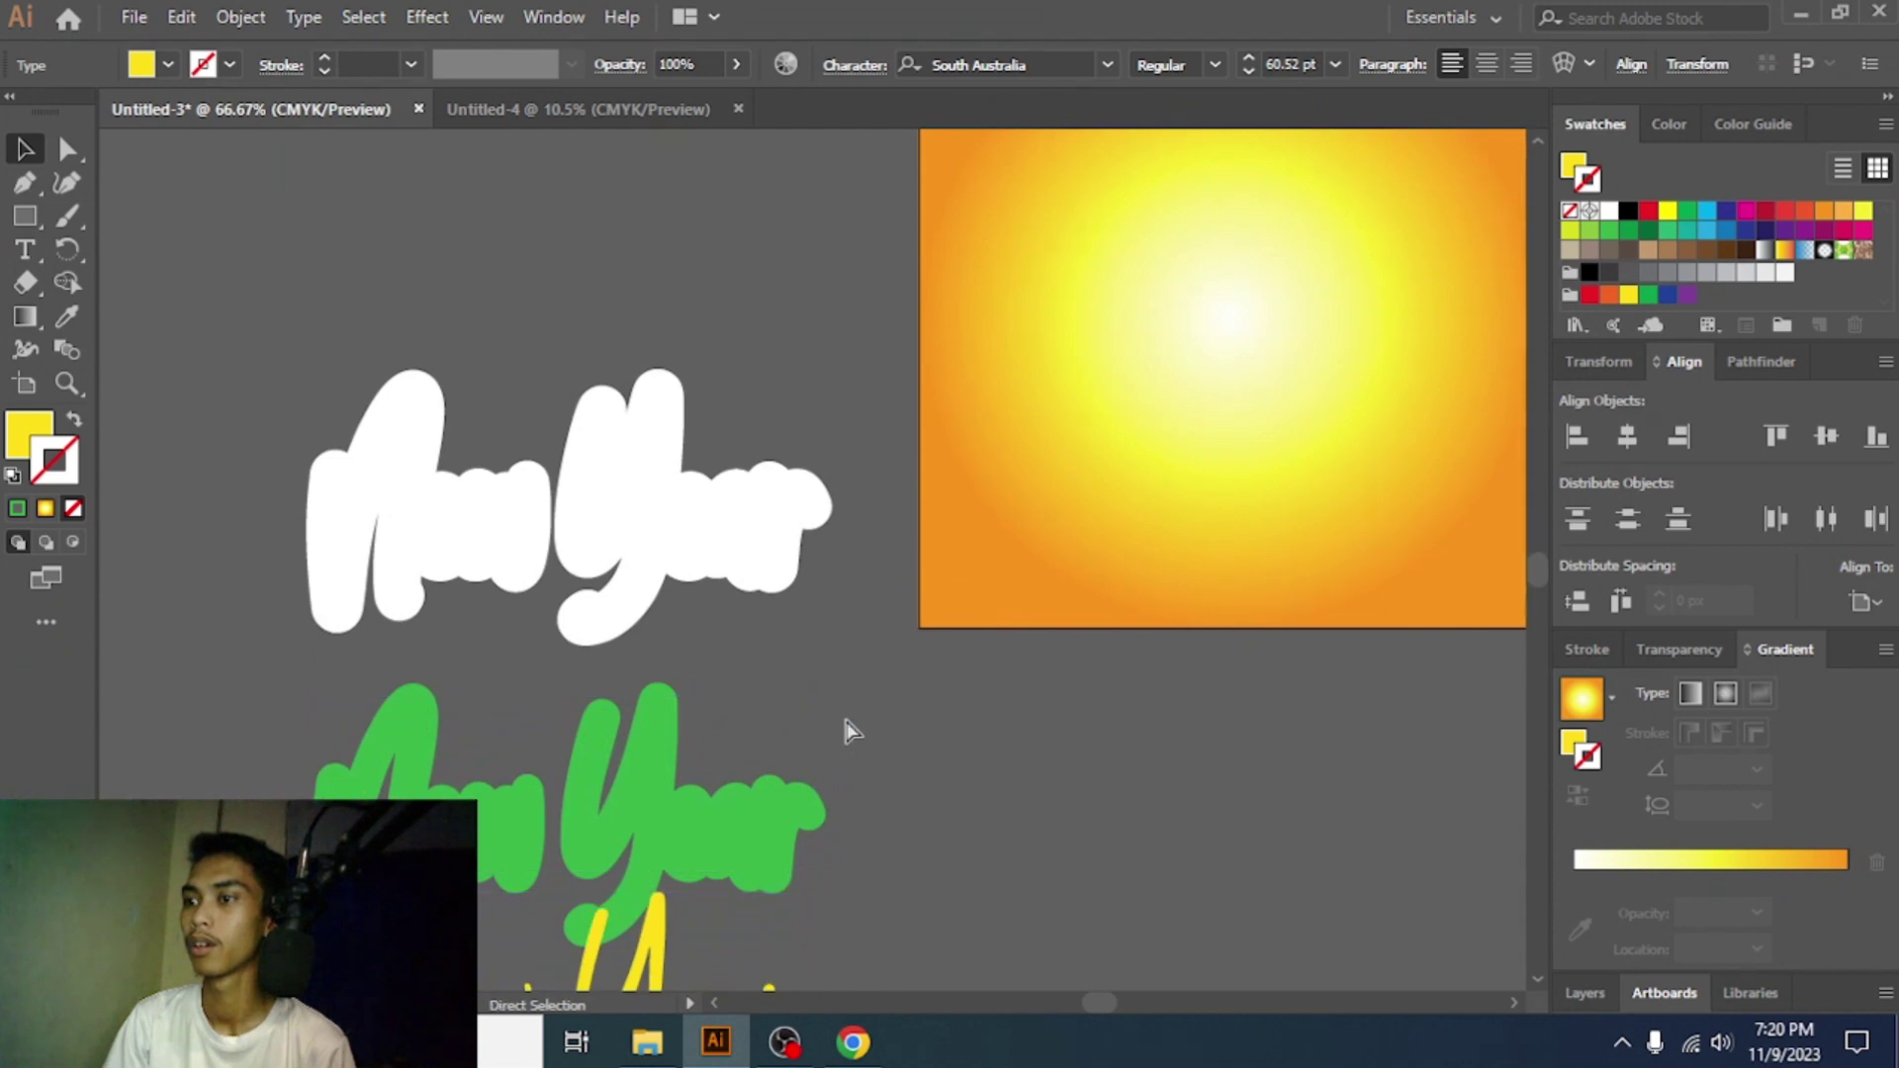
click(846, 730)
scroll(890, 732, down, 2)
click(743, 445)
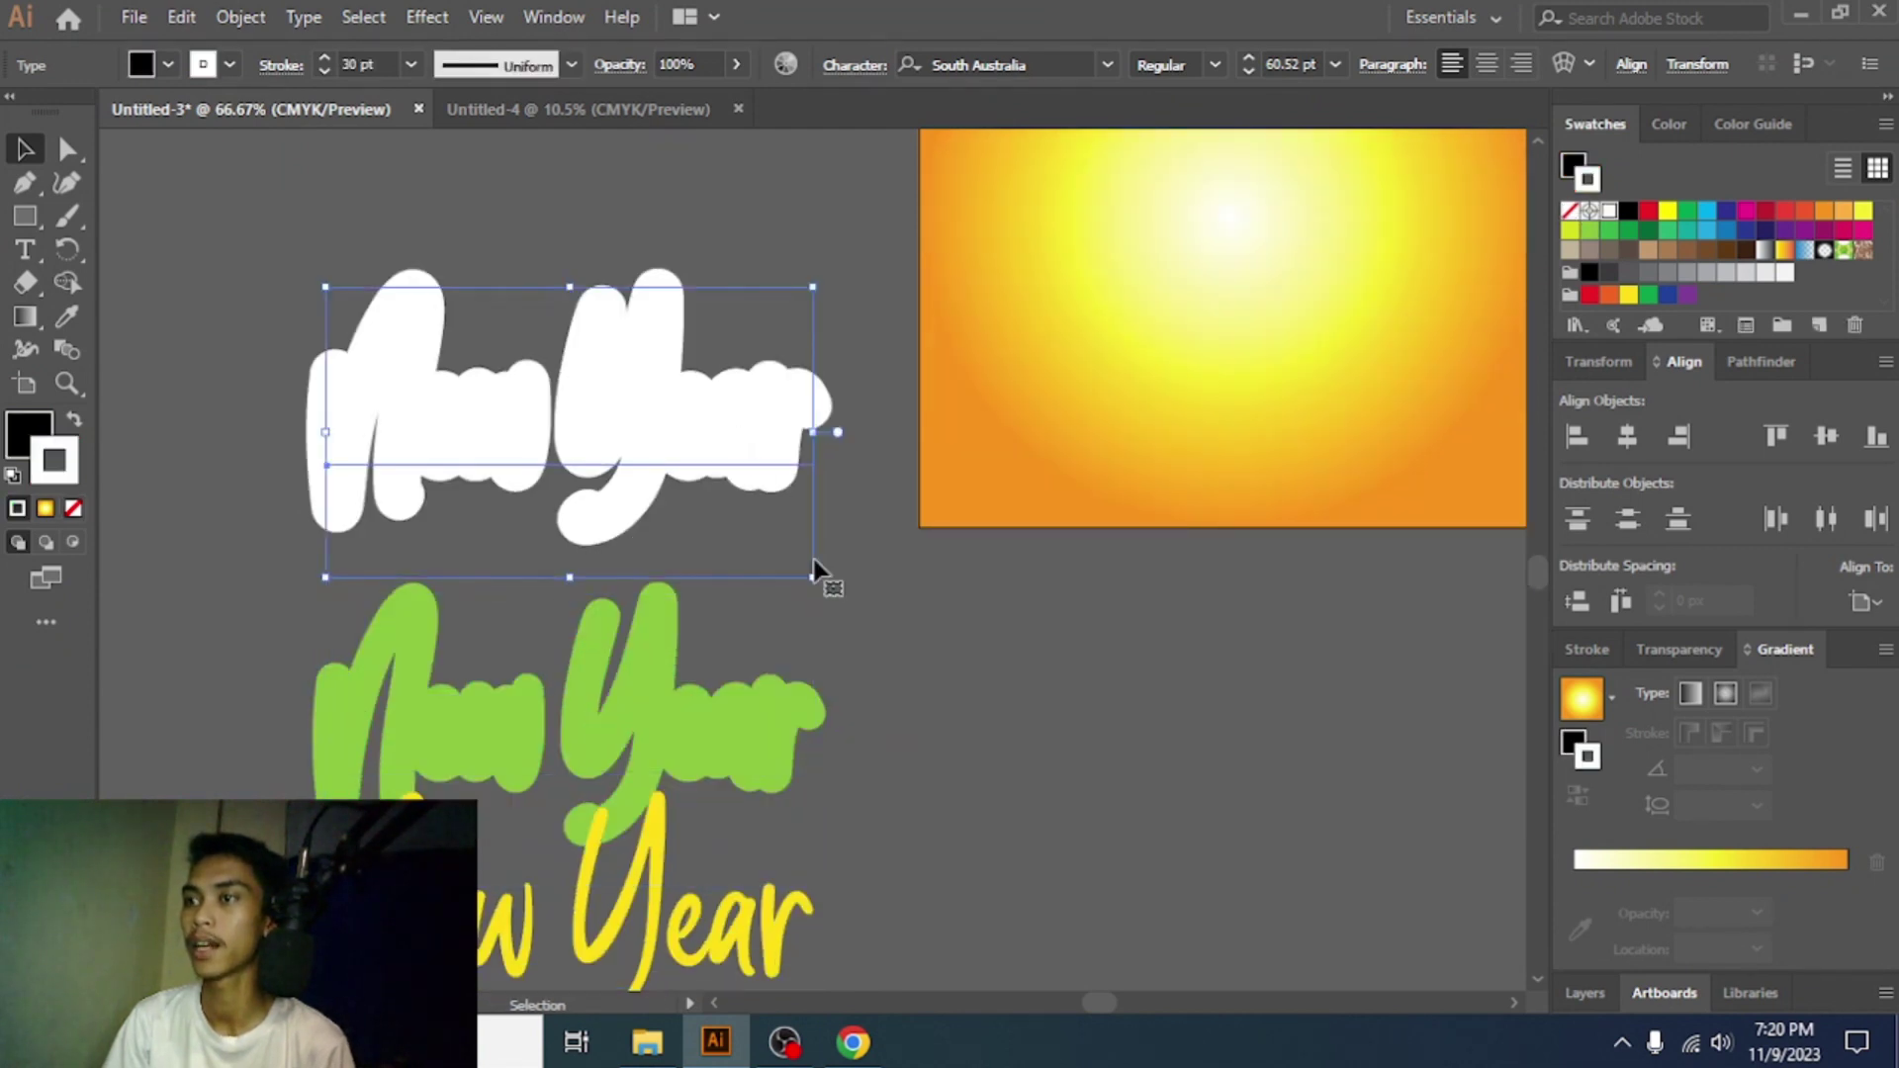
click(977, 762)
scroll(858, 760, up, 2)
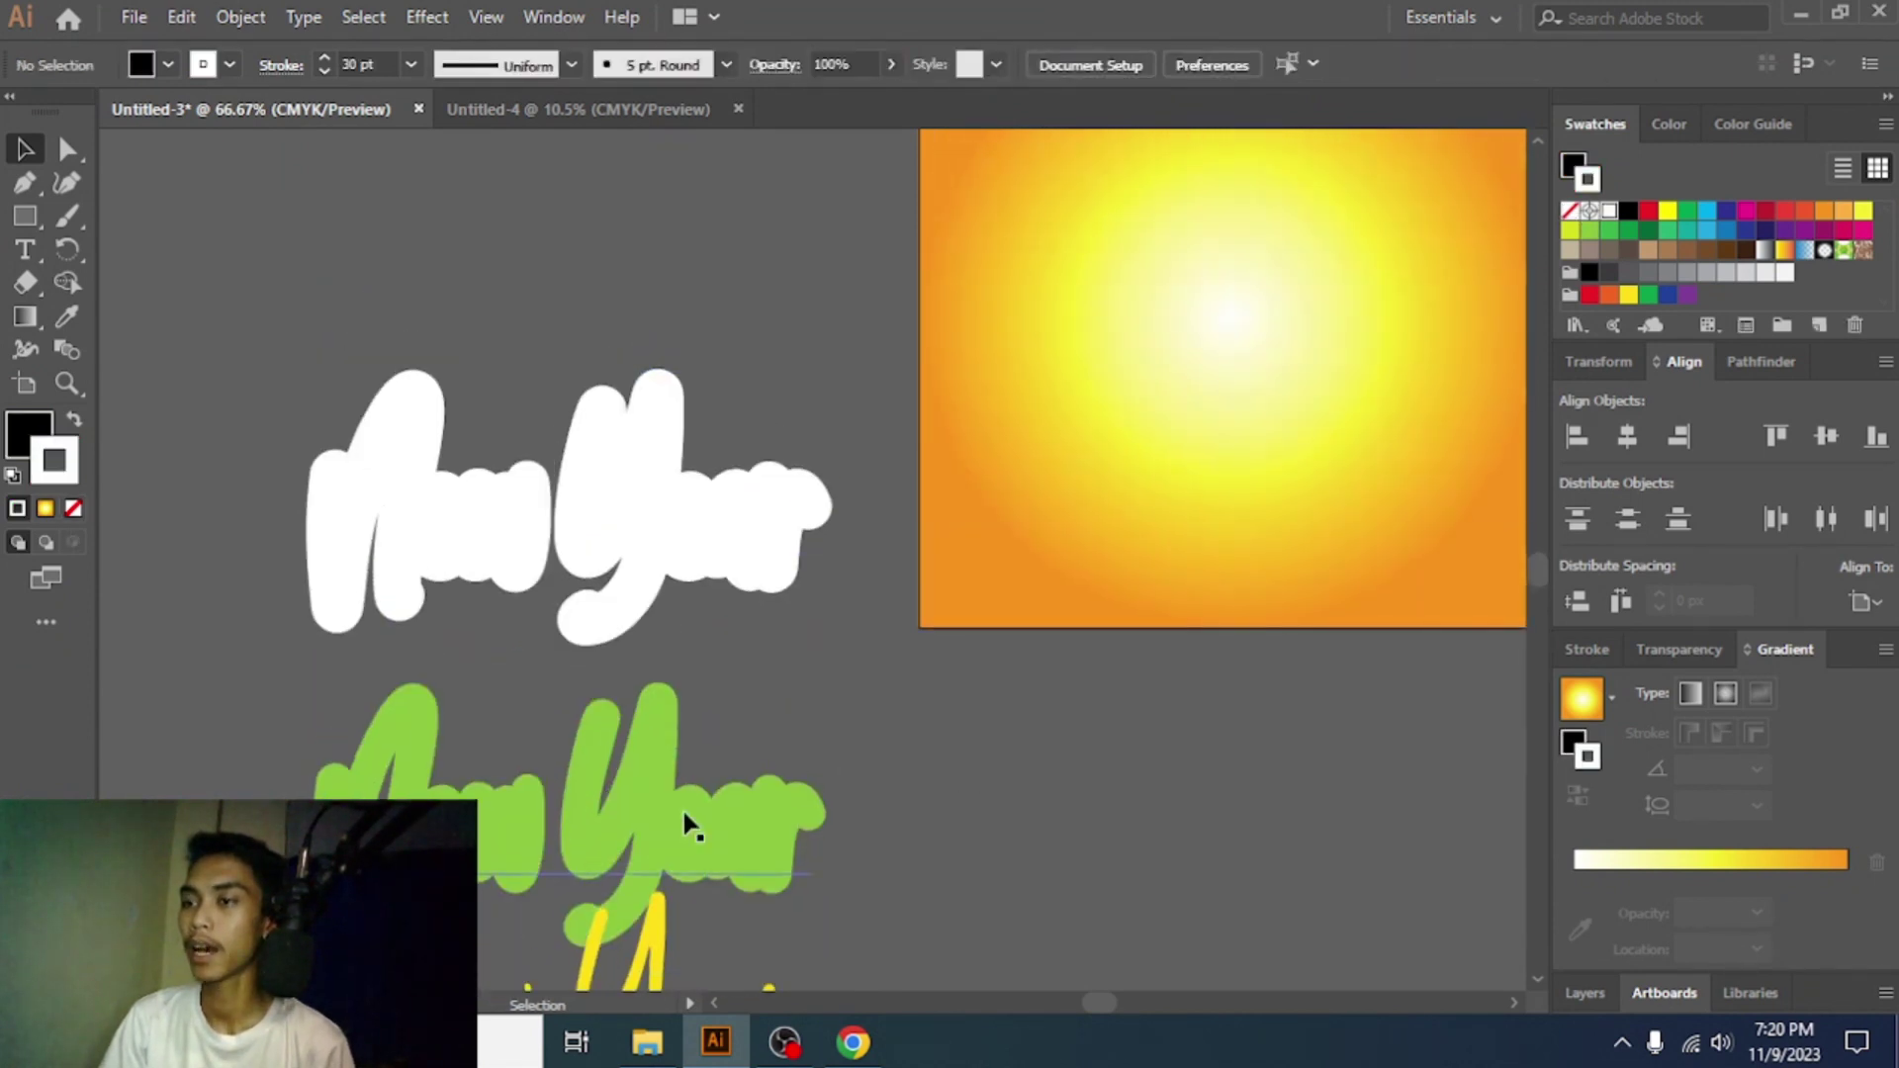
- Expand the white, green and yellow "New Year" texts into outlines, then expand their fills and strokes into shapes
scroll(519, 326, down, 3)
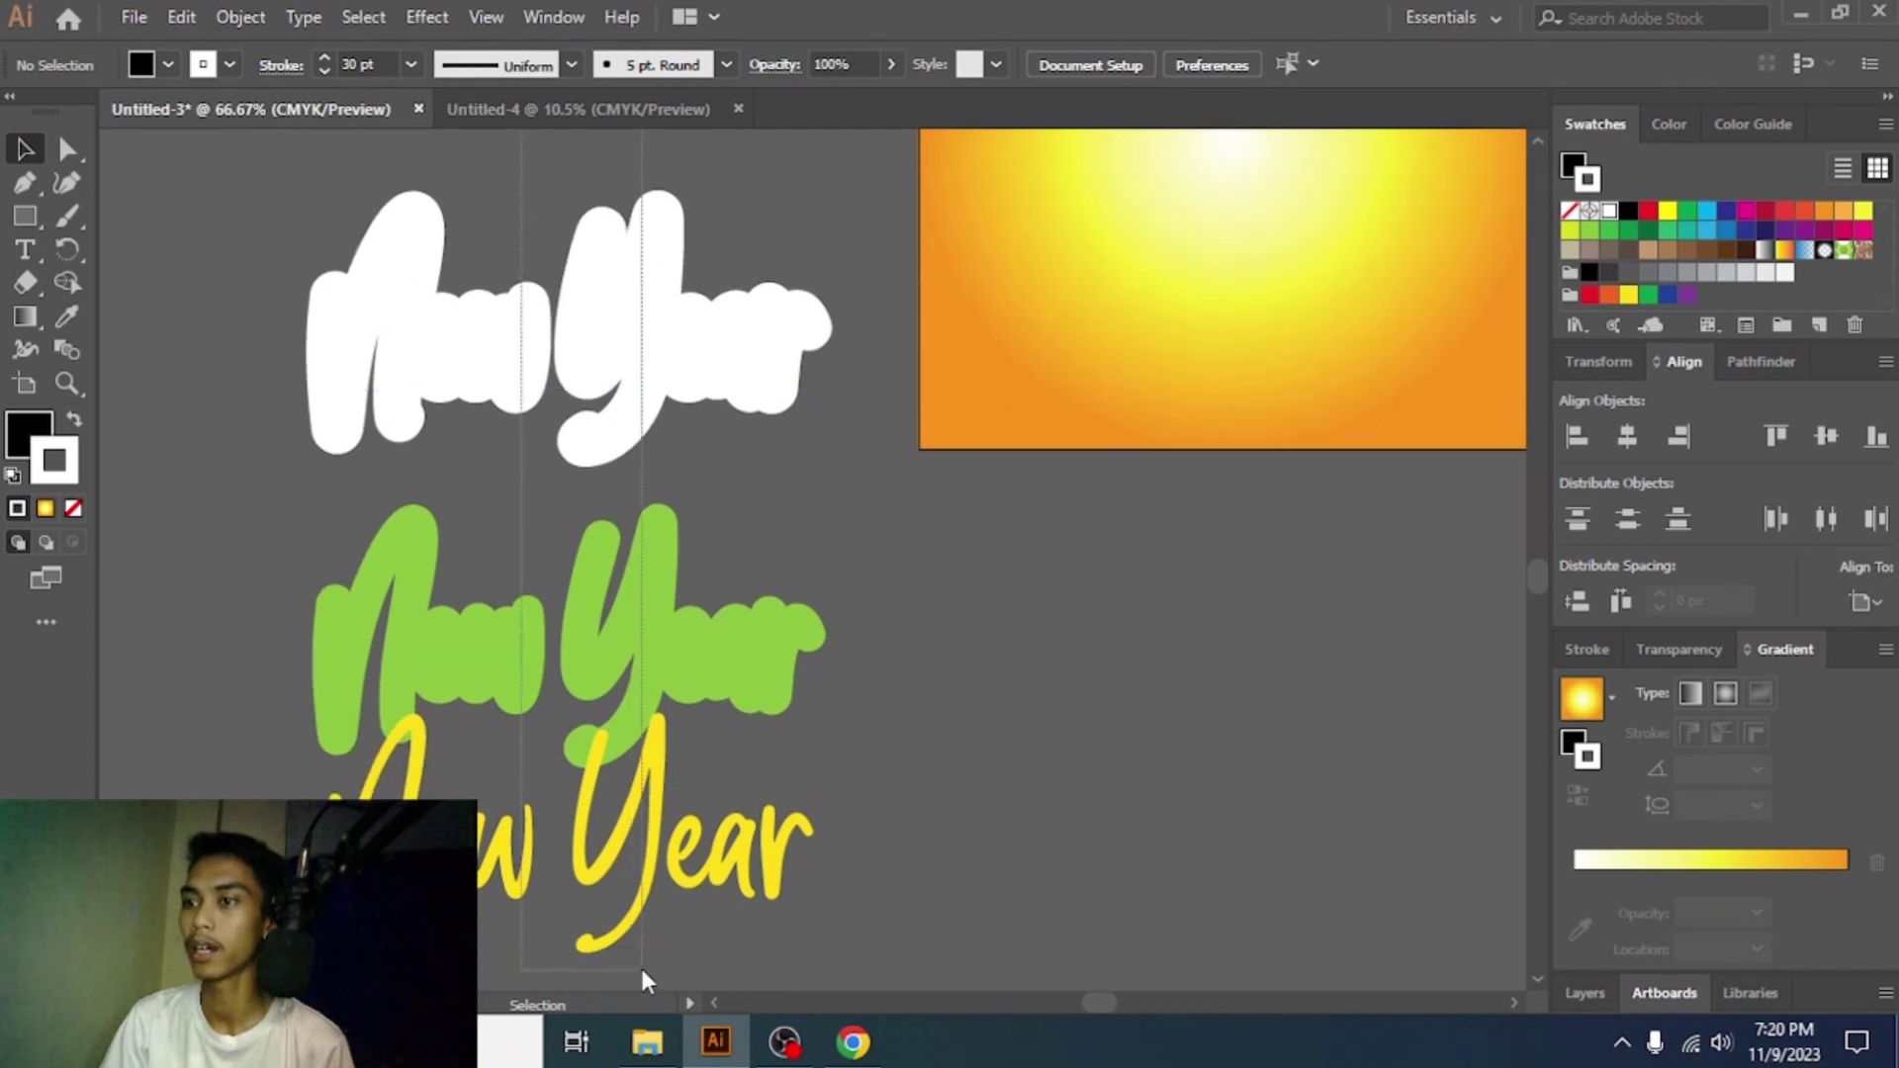
key(ctrl+a)
click(225, 17)
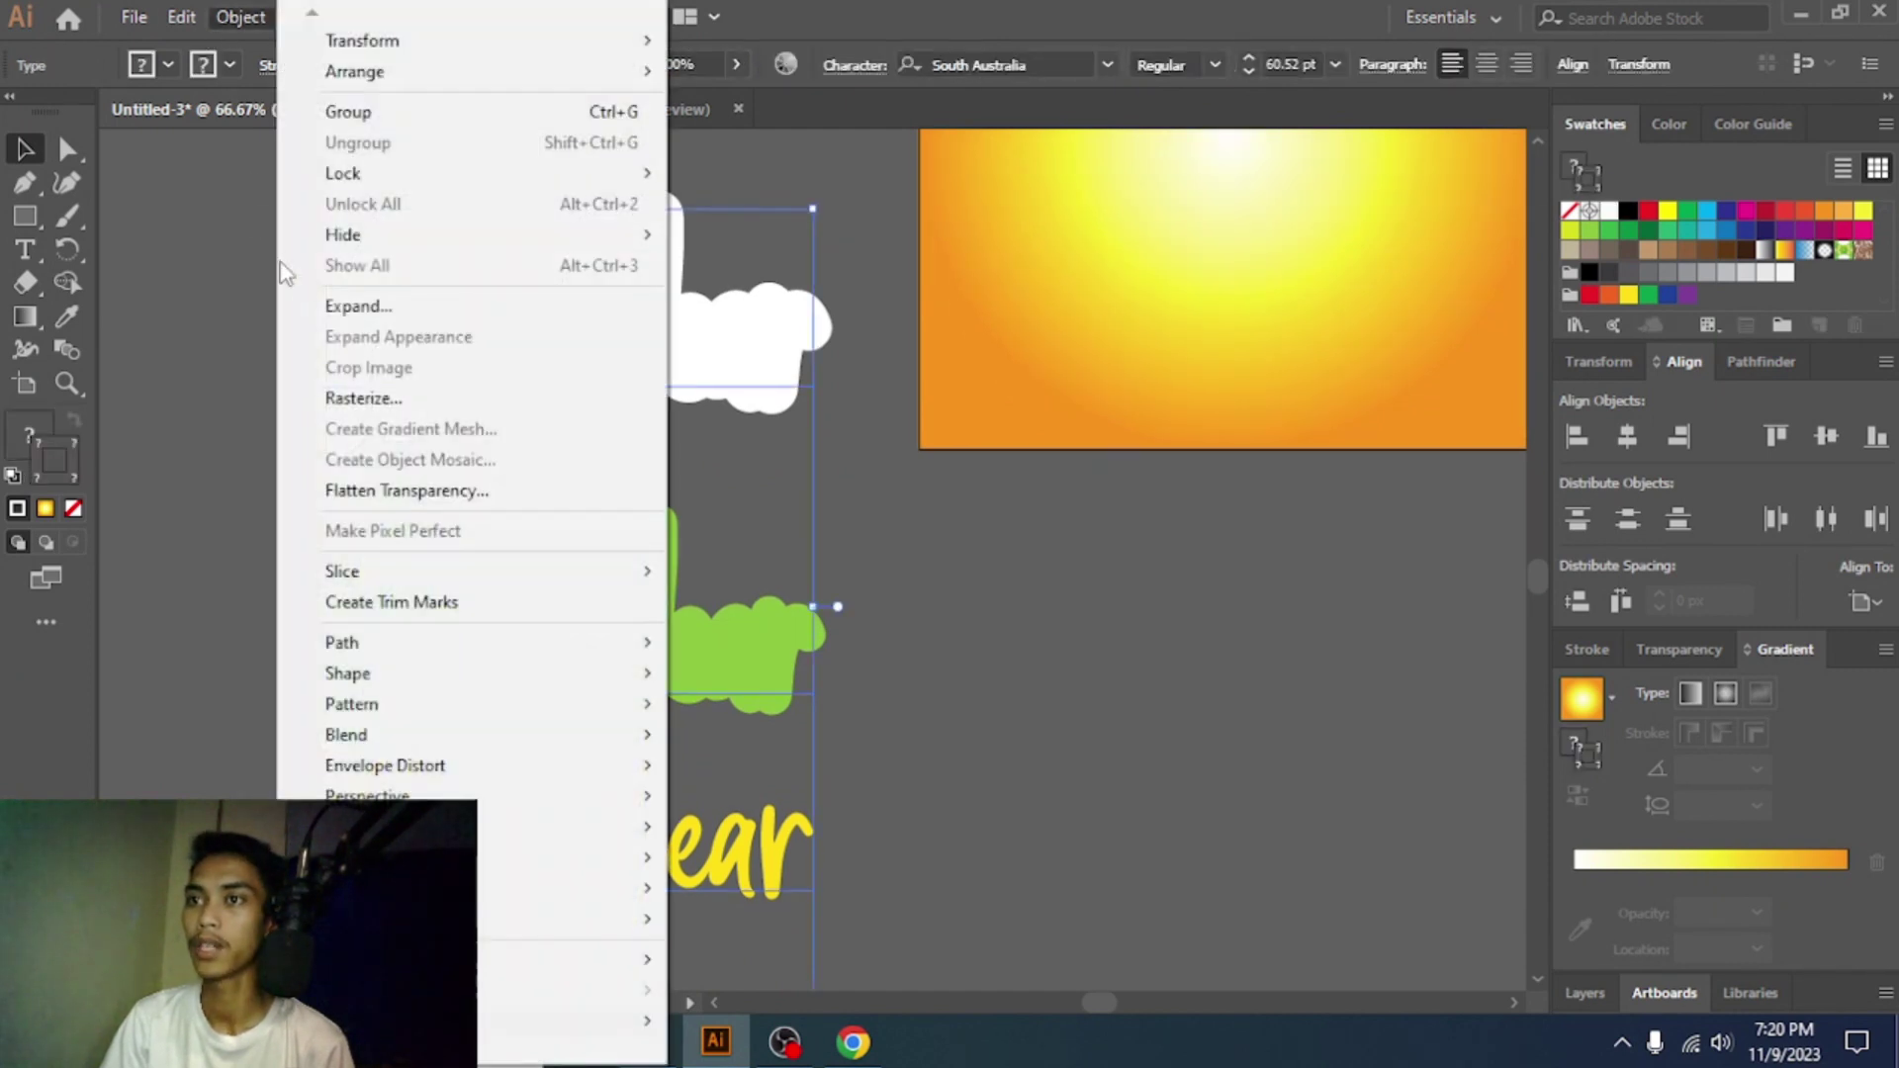
click(339, 304)
click(883, 671)
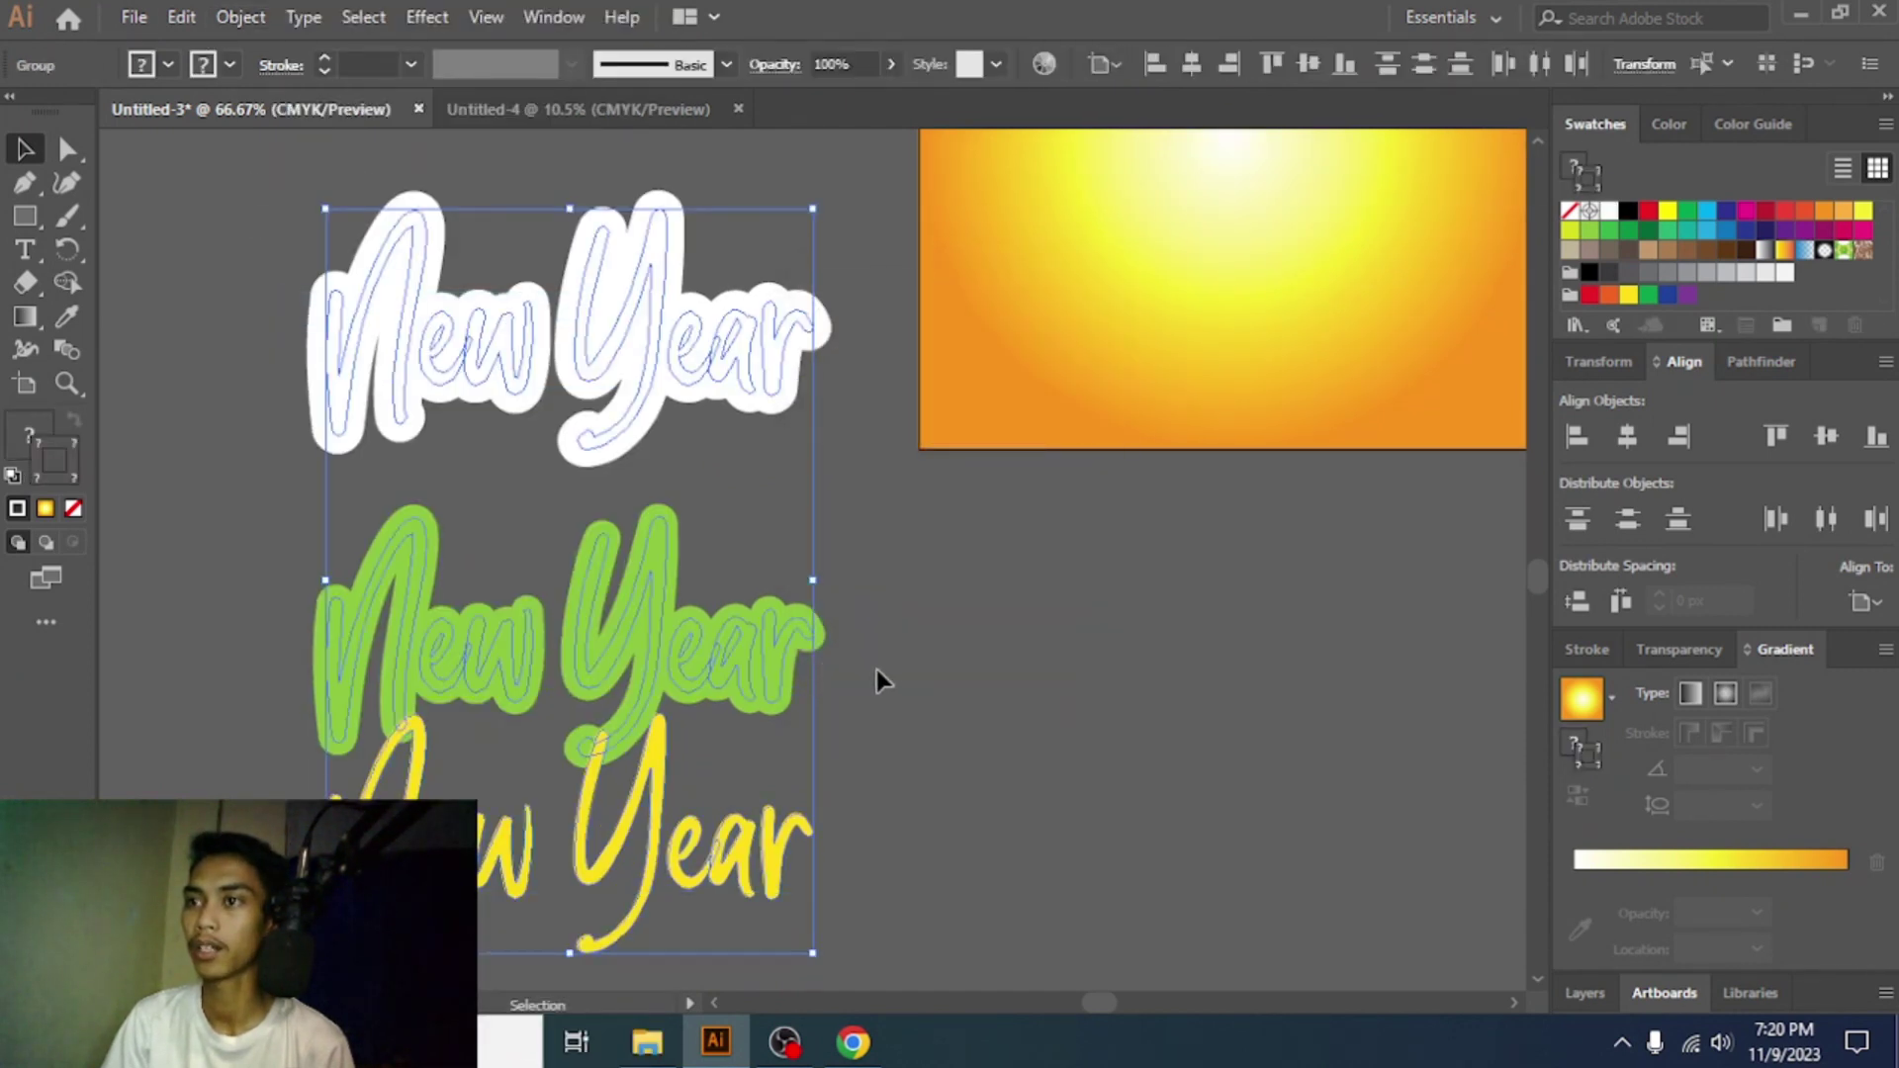
click(240, 16)
click(339, 307)
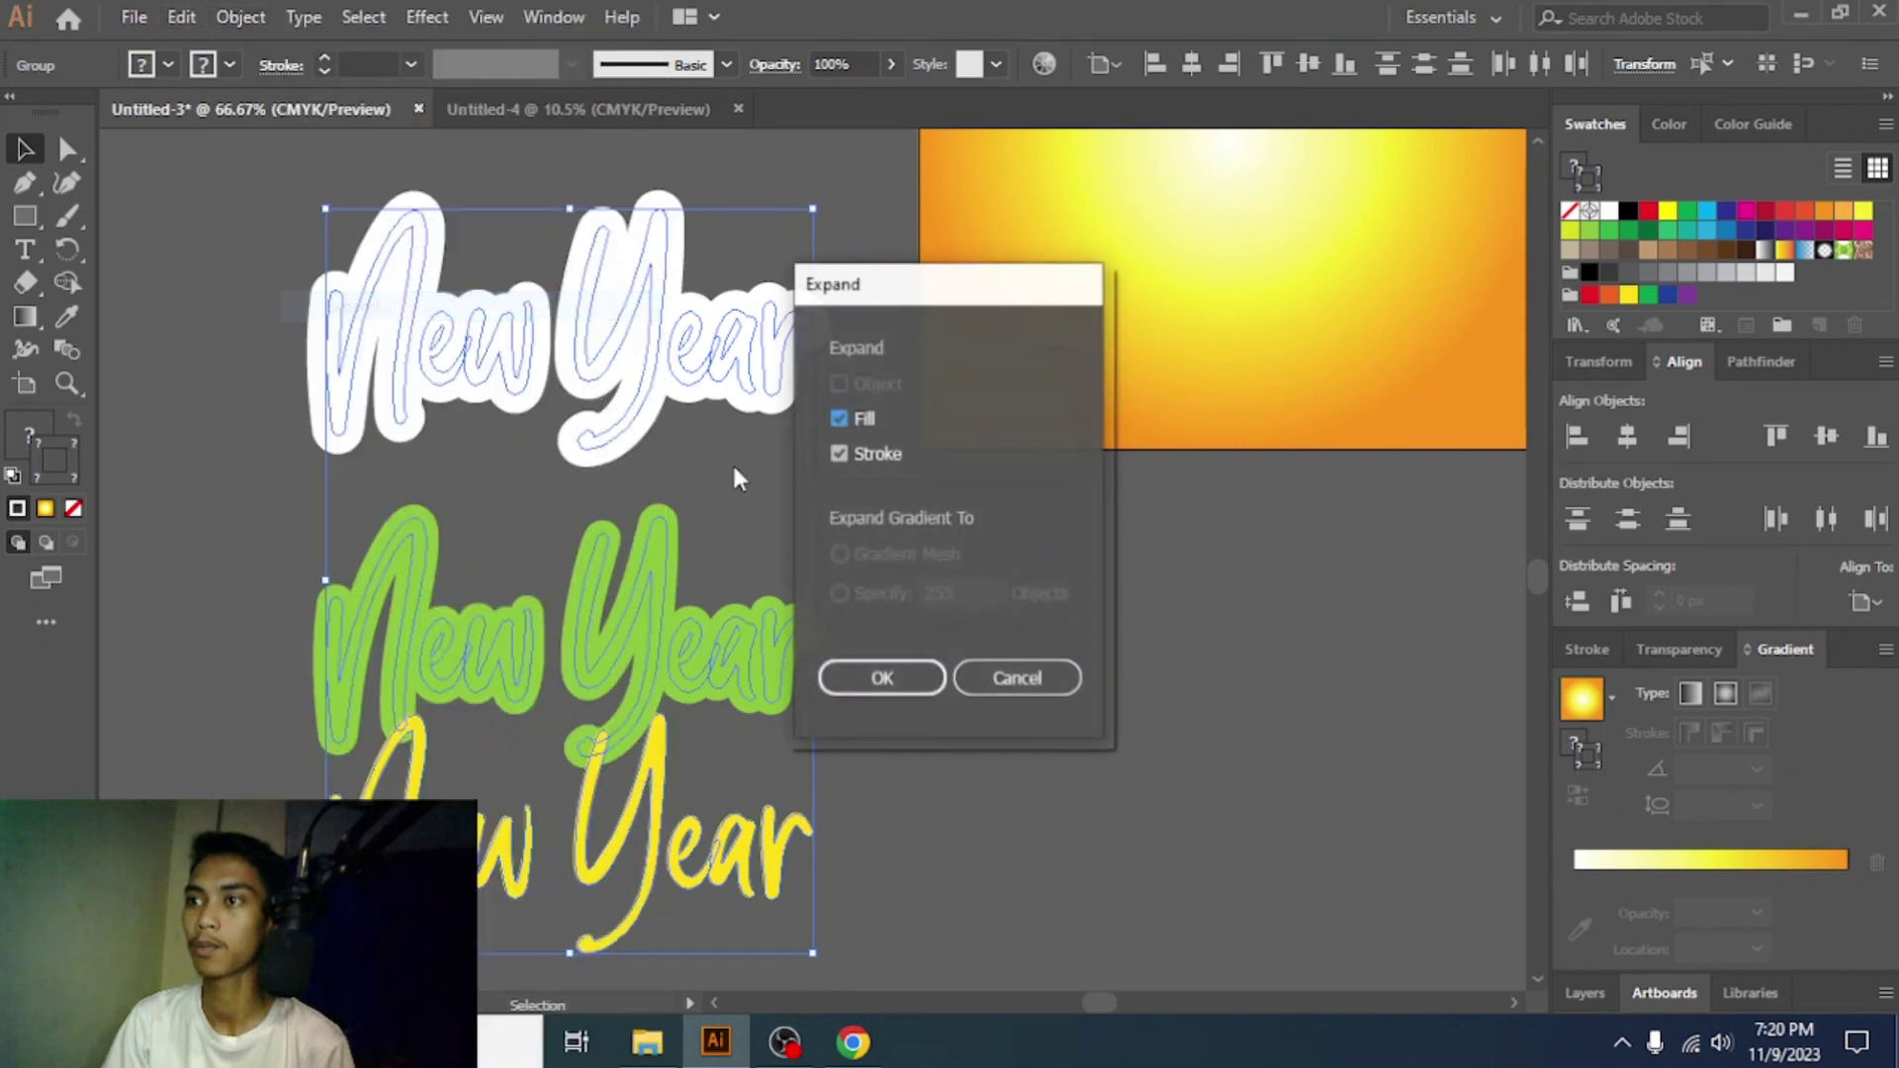
click(879, 675)
click(924, 703)
- Place the expanded green "New Year" lettering on top of the white lettering
drag(657, 708, 633, 318)
key(ctrl+equal)
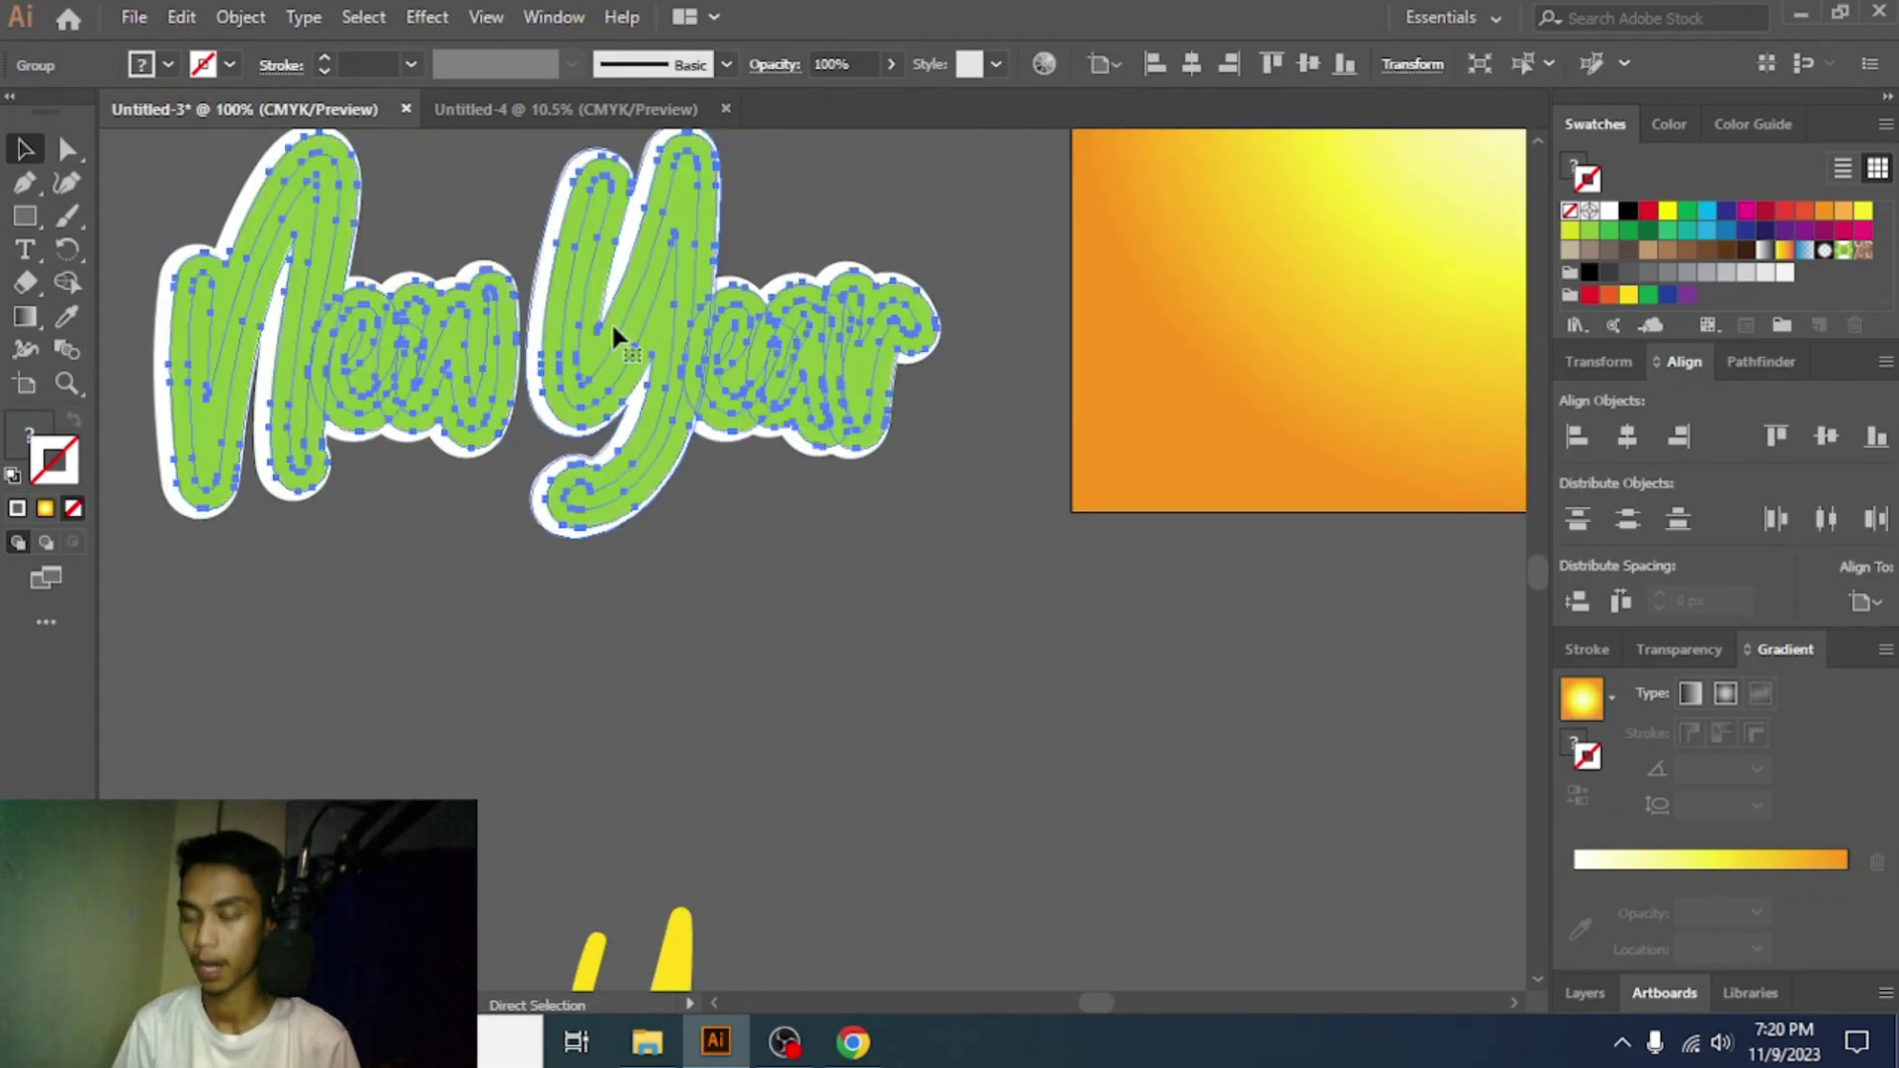
key(ctrl+equal)
scroll(356, 321, up, 2)
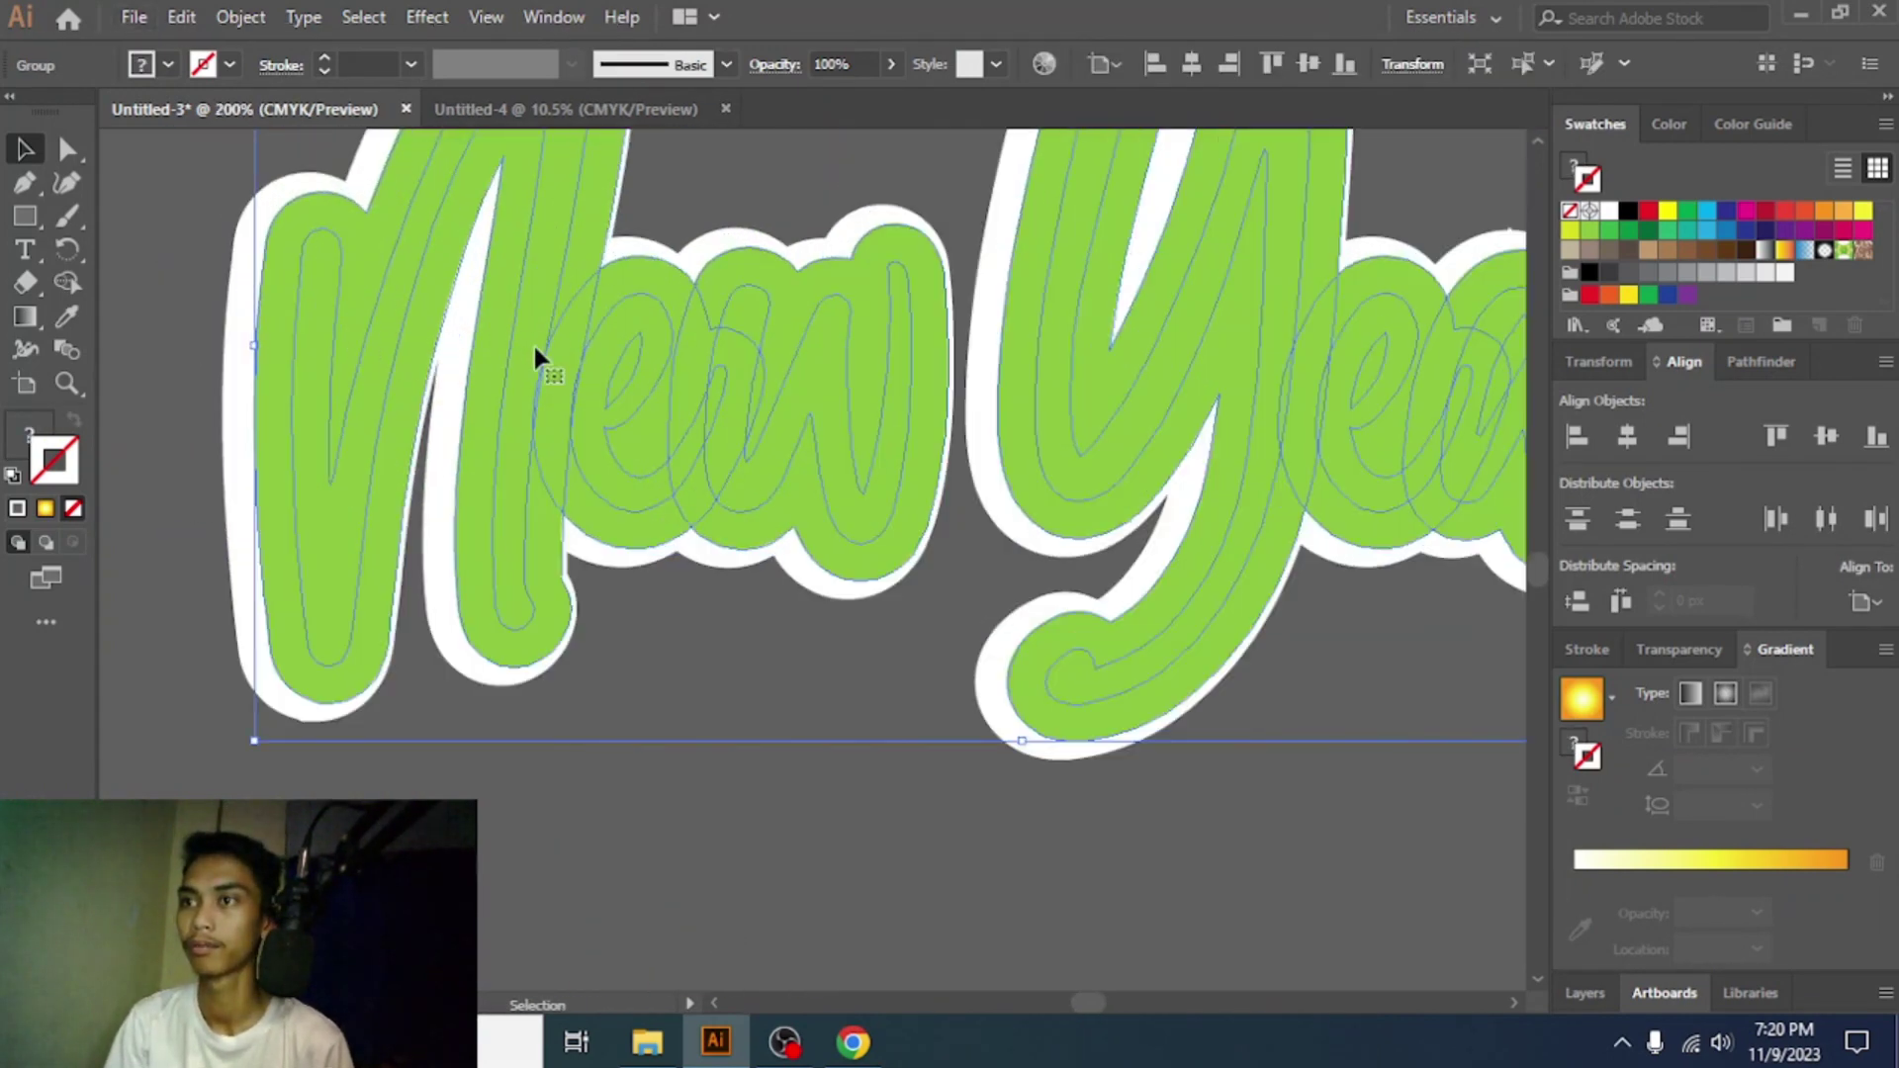
drag(531, 342, 538, 358)
- Shift the green lettering up and left so the white layer shows mainly along its right and lower edges
key(ctrl+minus)
scroll(534, 364, right, 2)
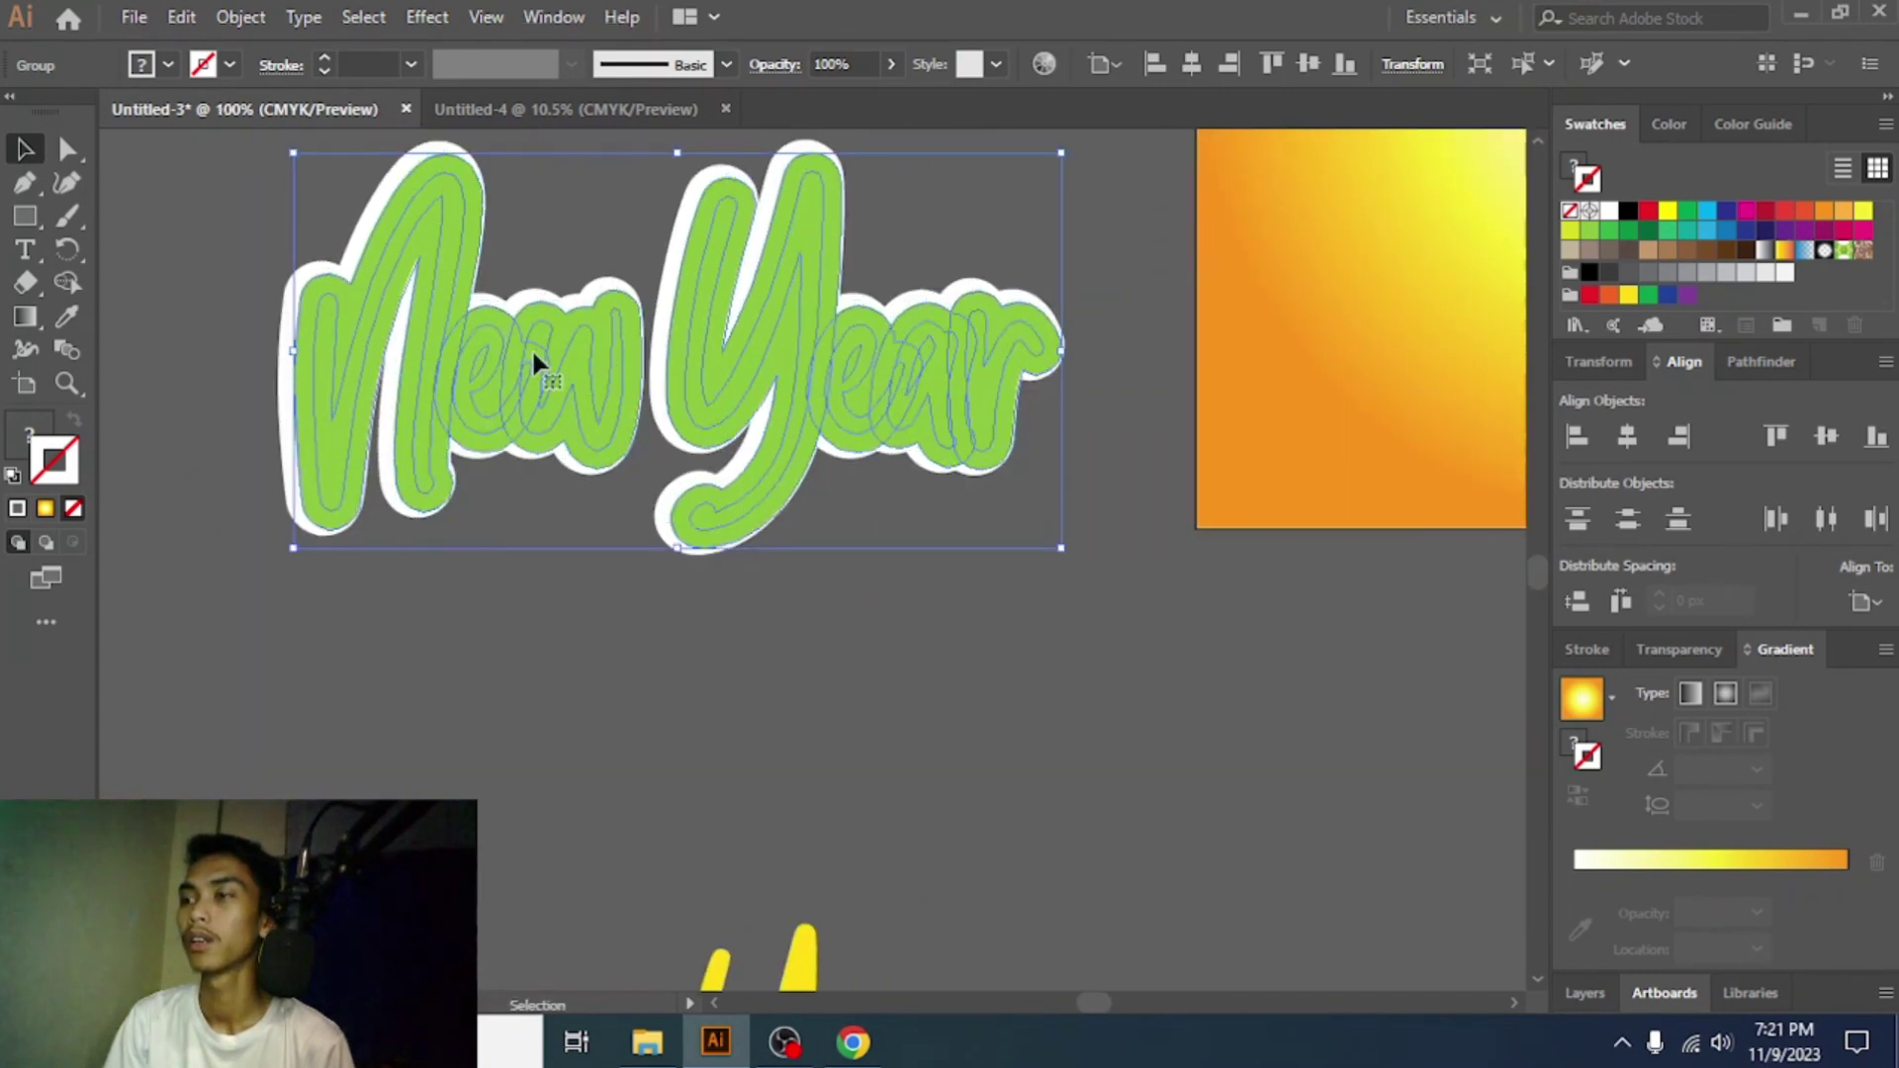
scroll(306, 326, up, 4)
drag(422, 356, 390, 346)
scroll(415, 366, down, 4)
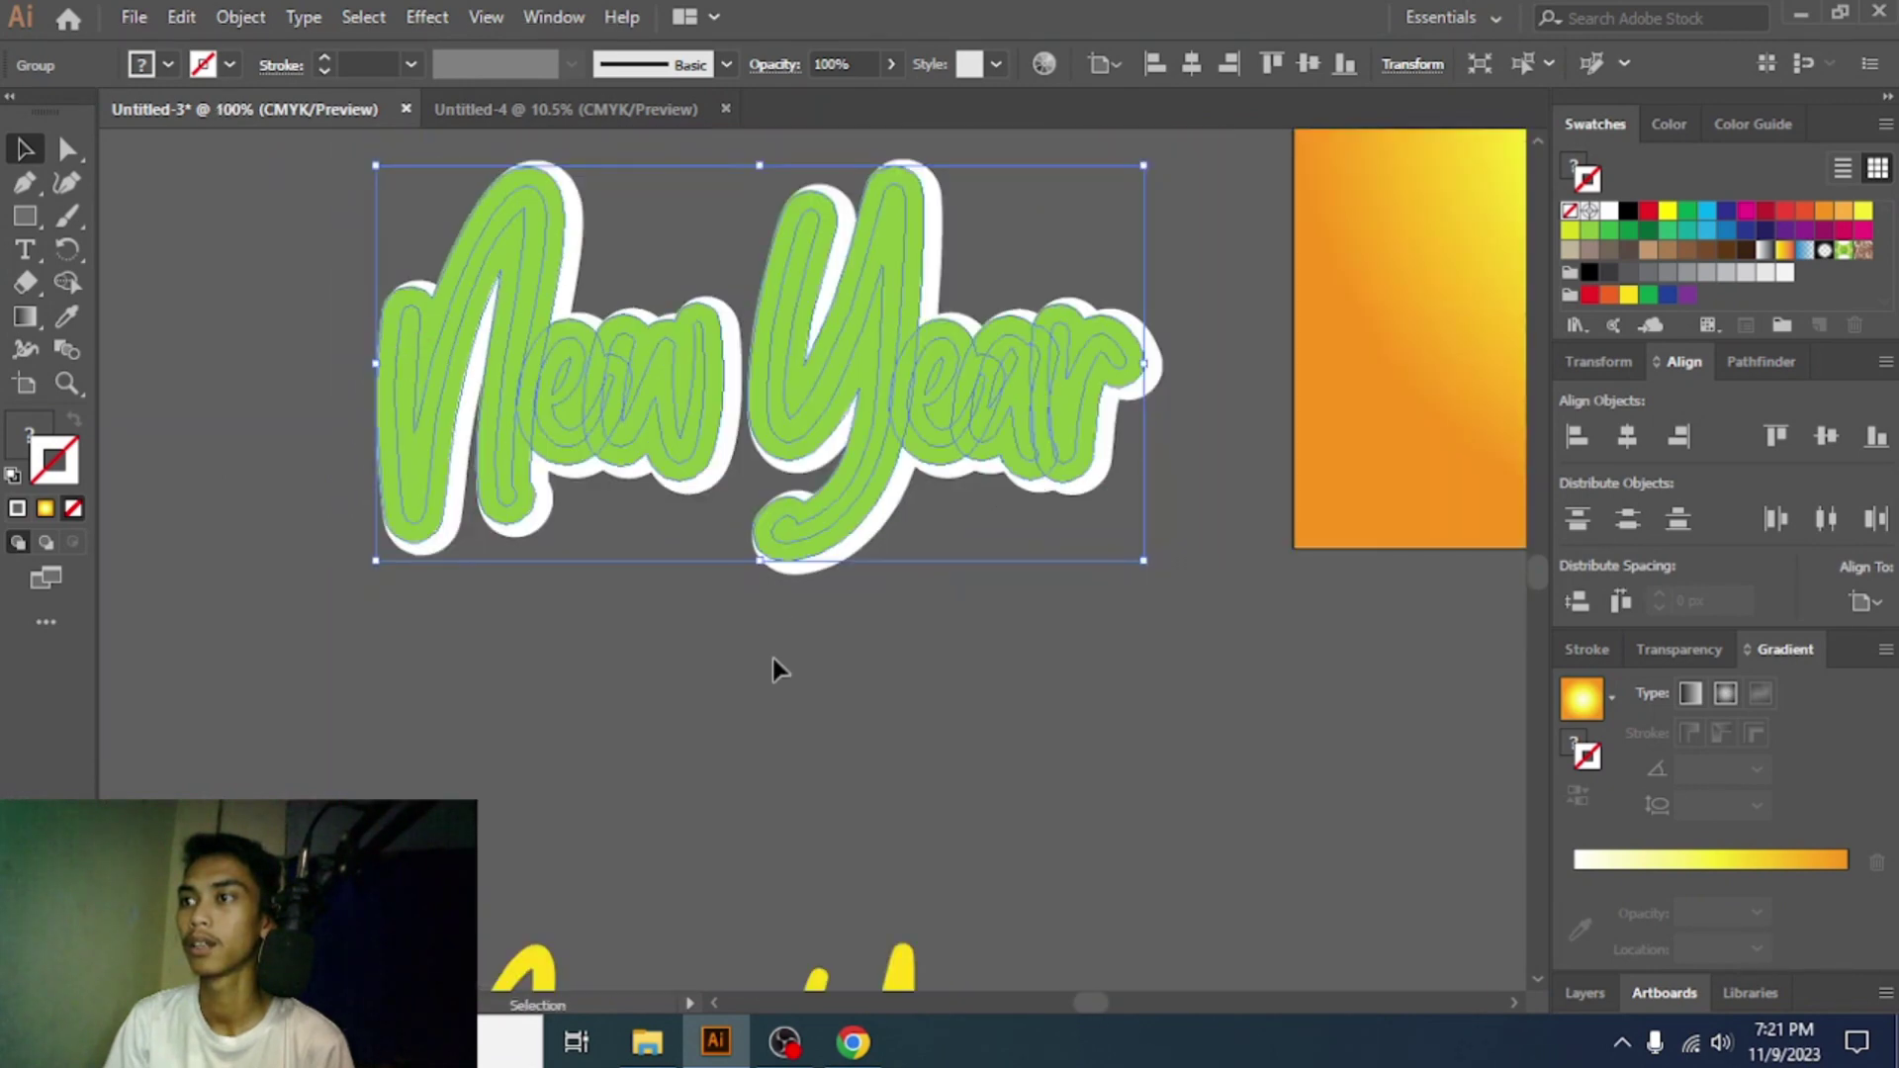
- Add a Drop Shadow effect to the green lettering with preview on, and set its blur to 2 px
scroll(772, 661, down, 1)
scroll(759, 666, right, 1)
scroll(742, 543, up, 3)
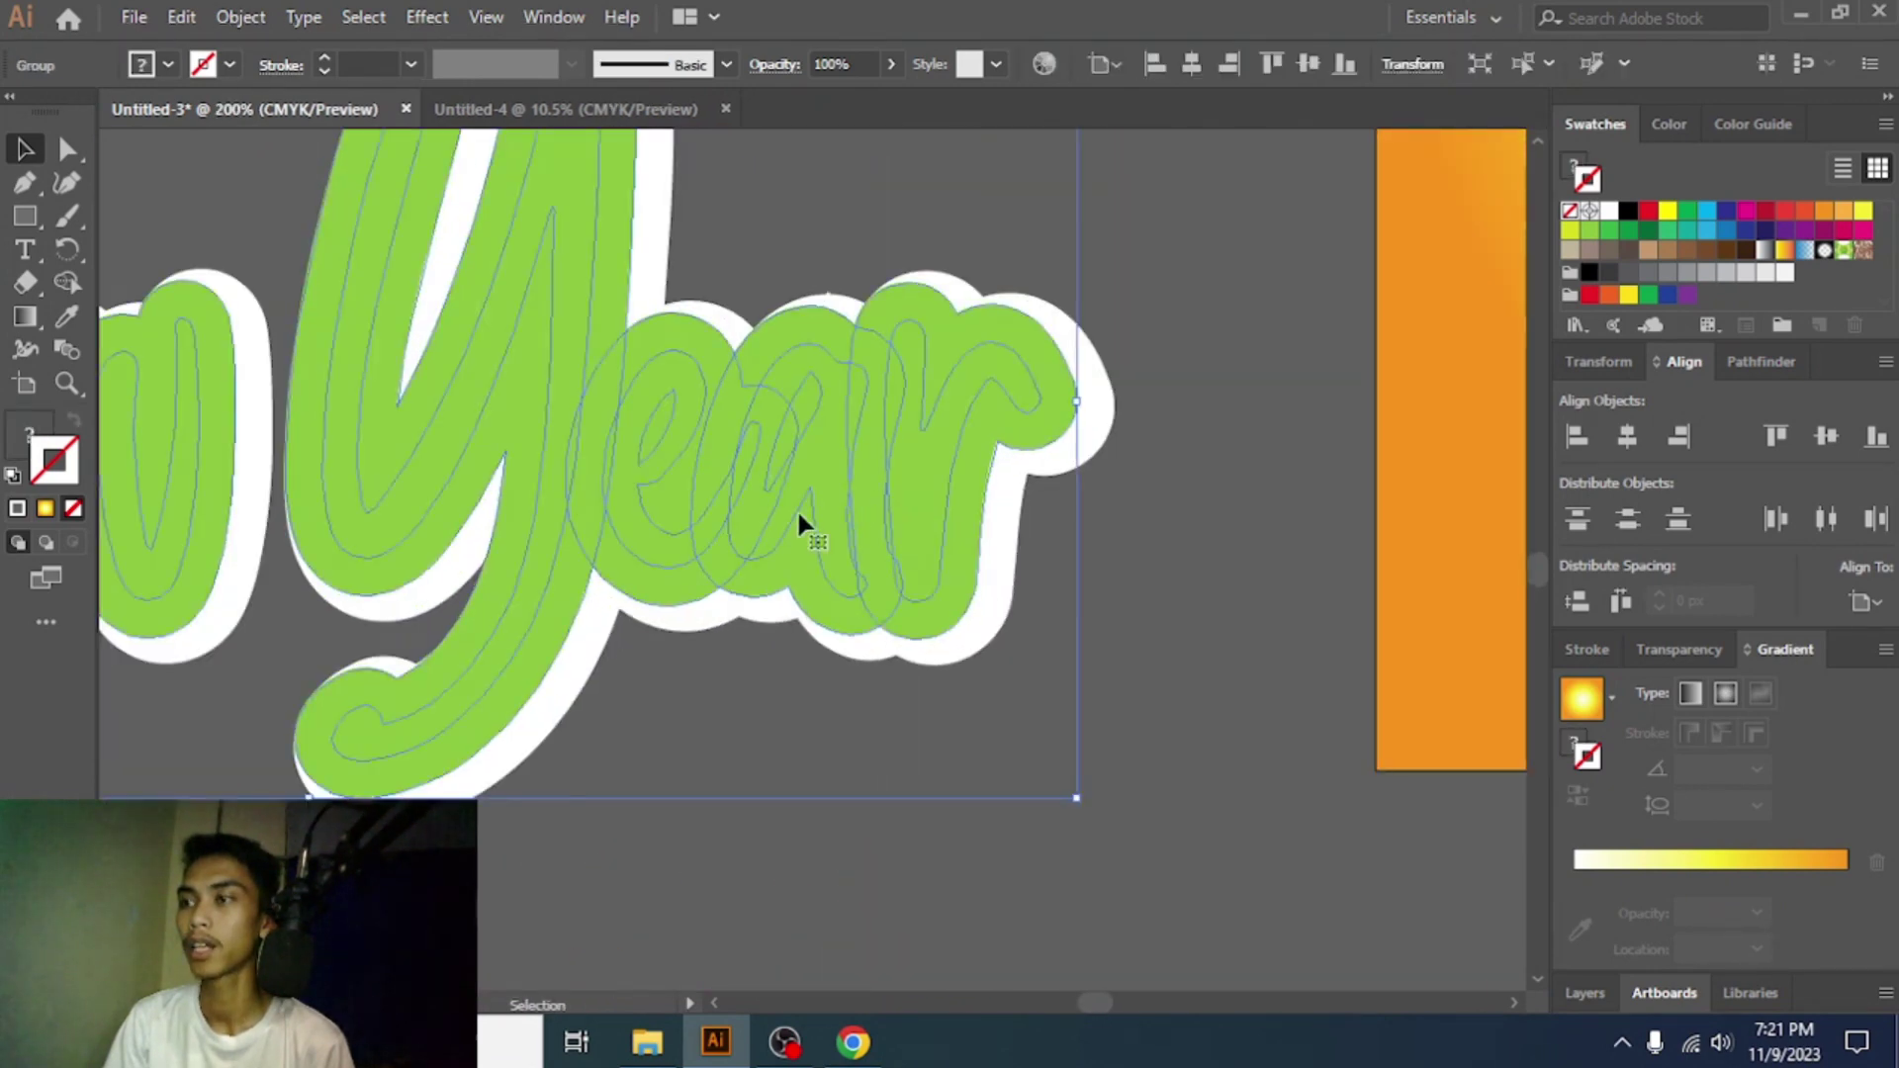
click(427, 17)
mouse_move(489, 332)
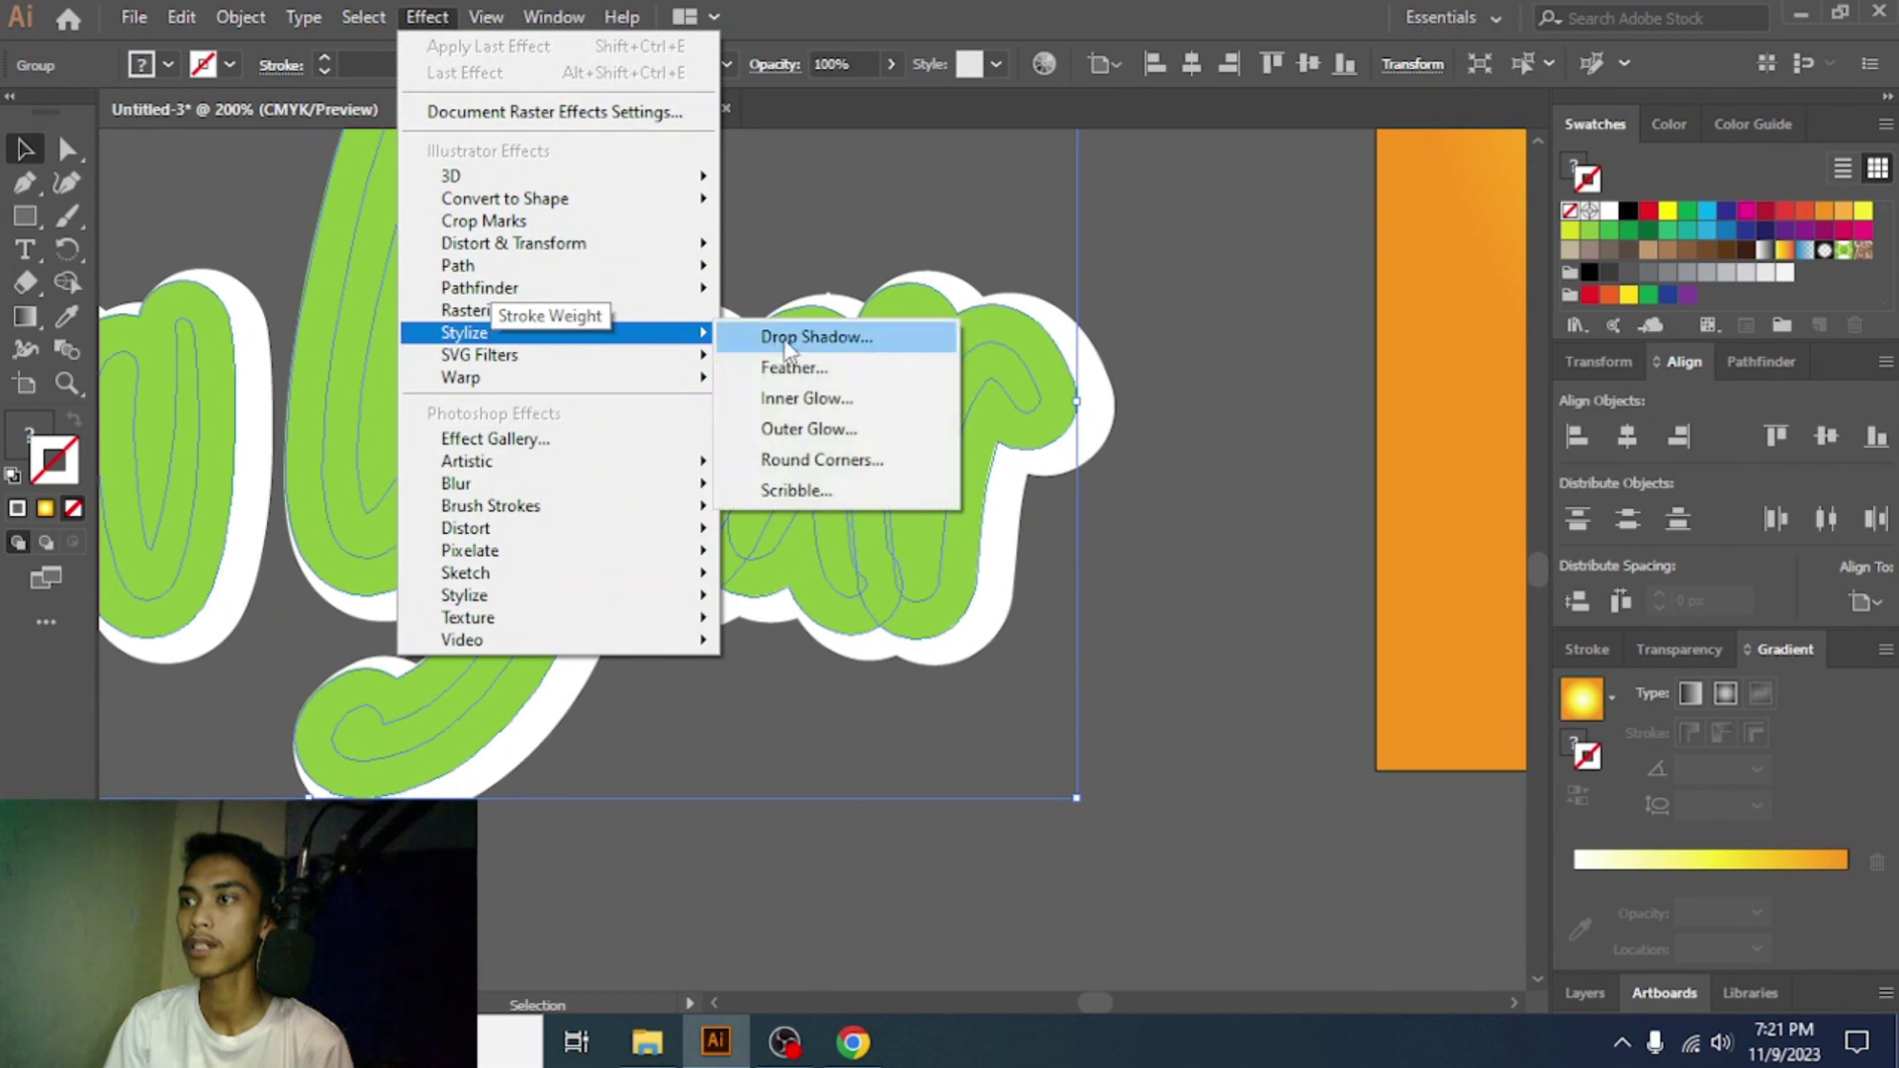
click(786, 338)
click(771, 653)
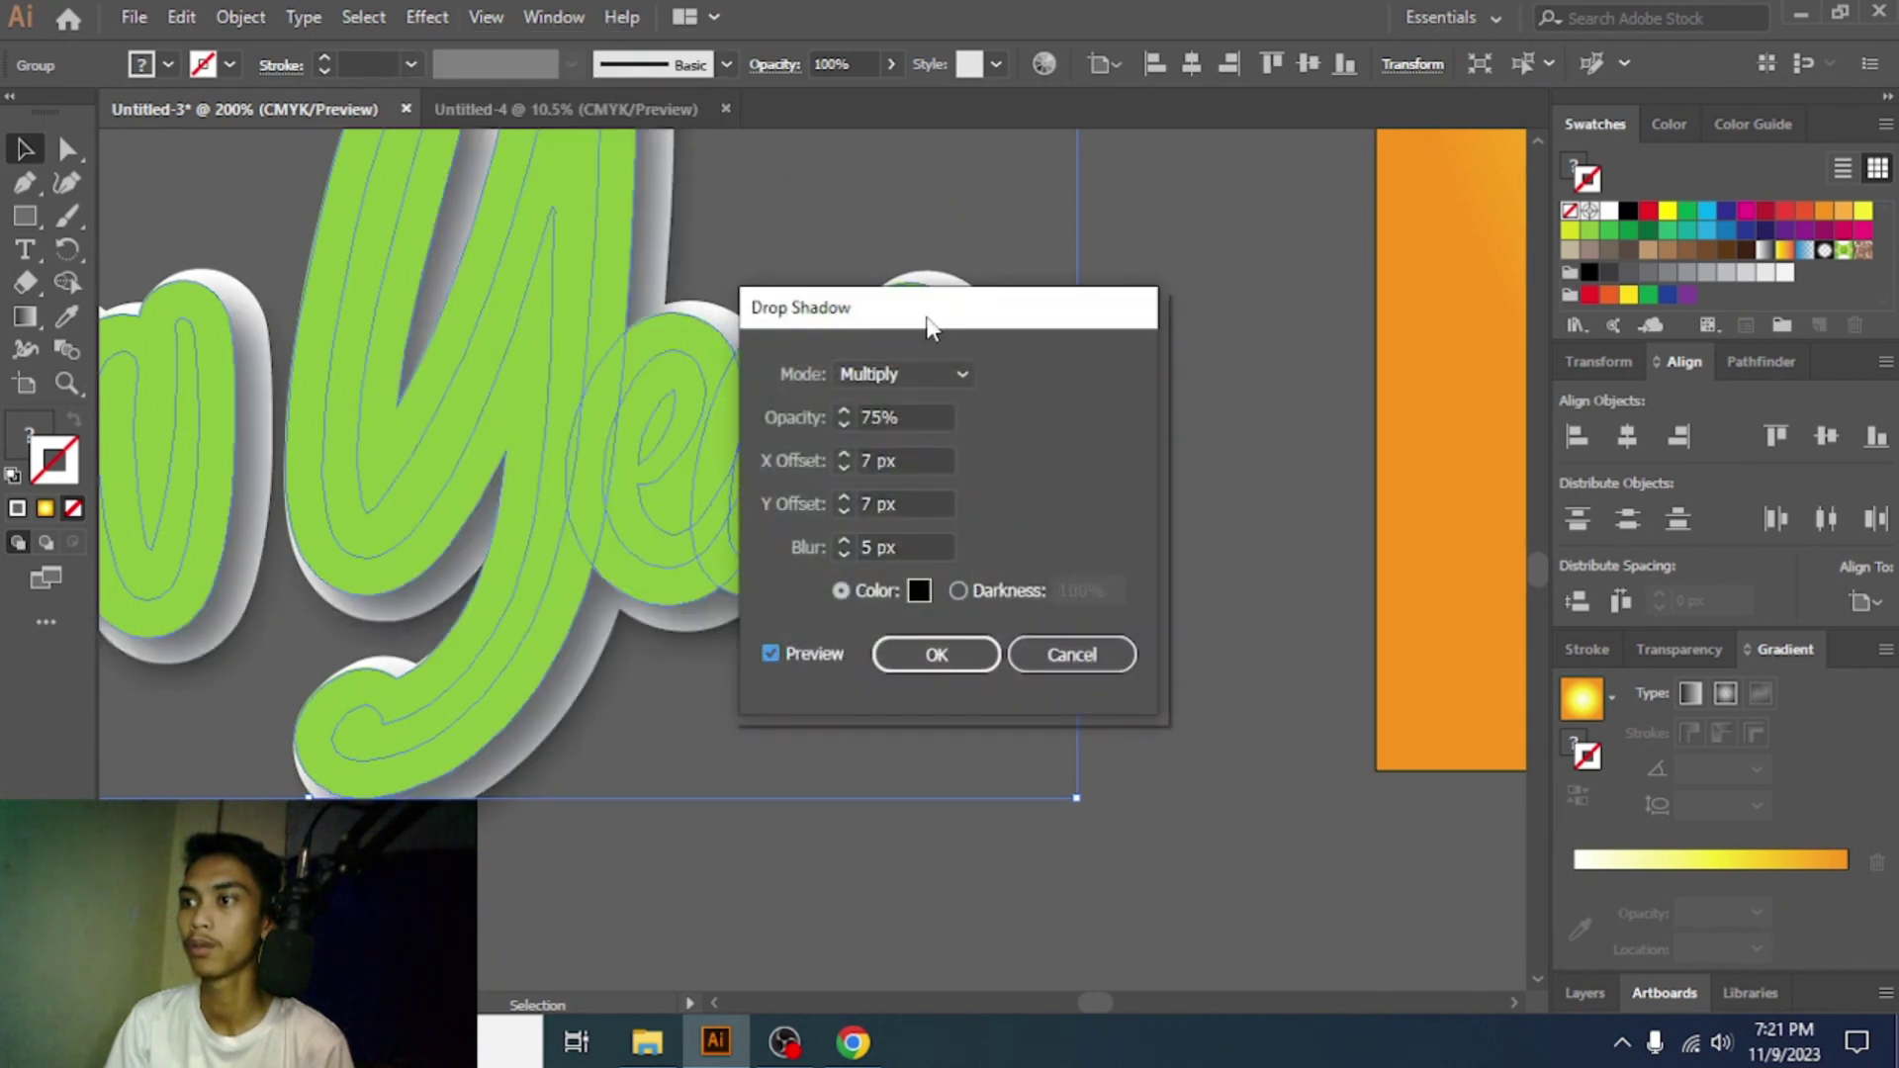
drag(930, 322, 1312, 243)
click(1269, 471)
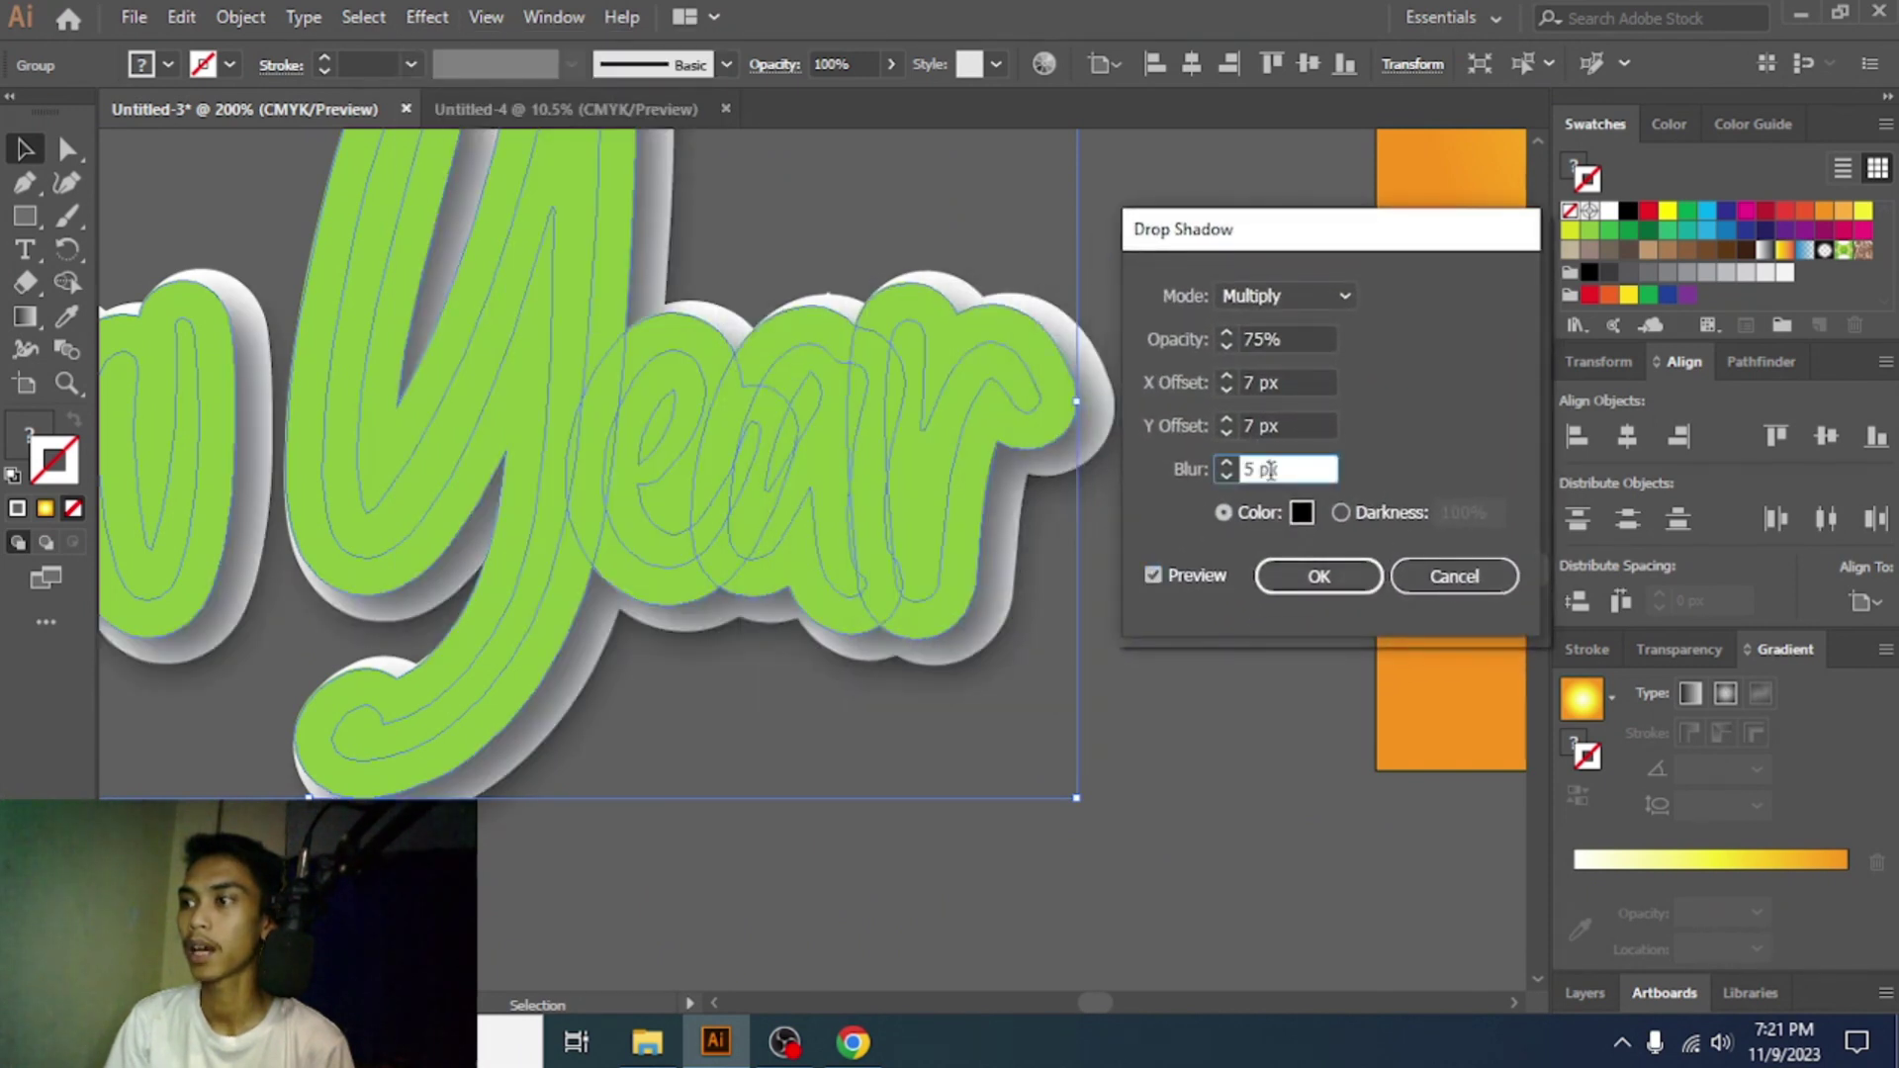
double_click(1269, 470)
text(1)
text(2)
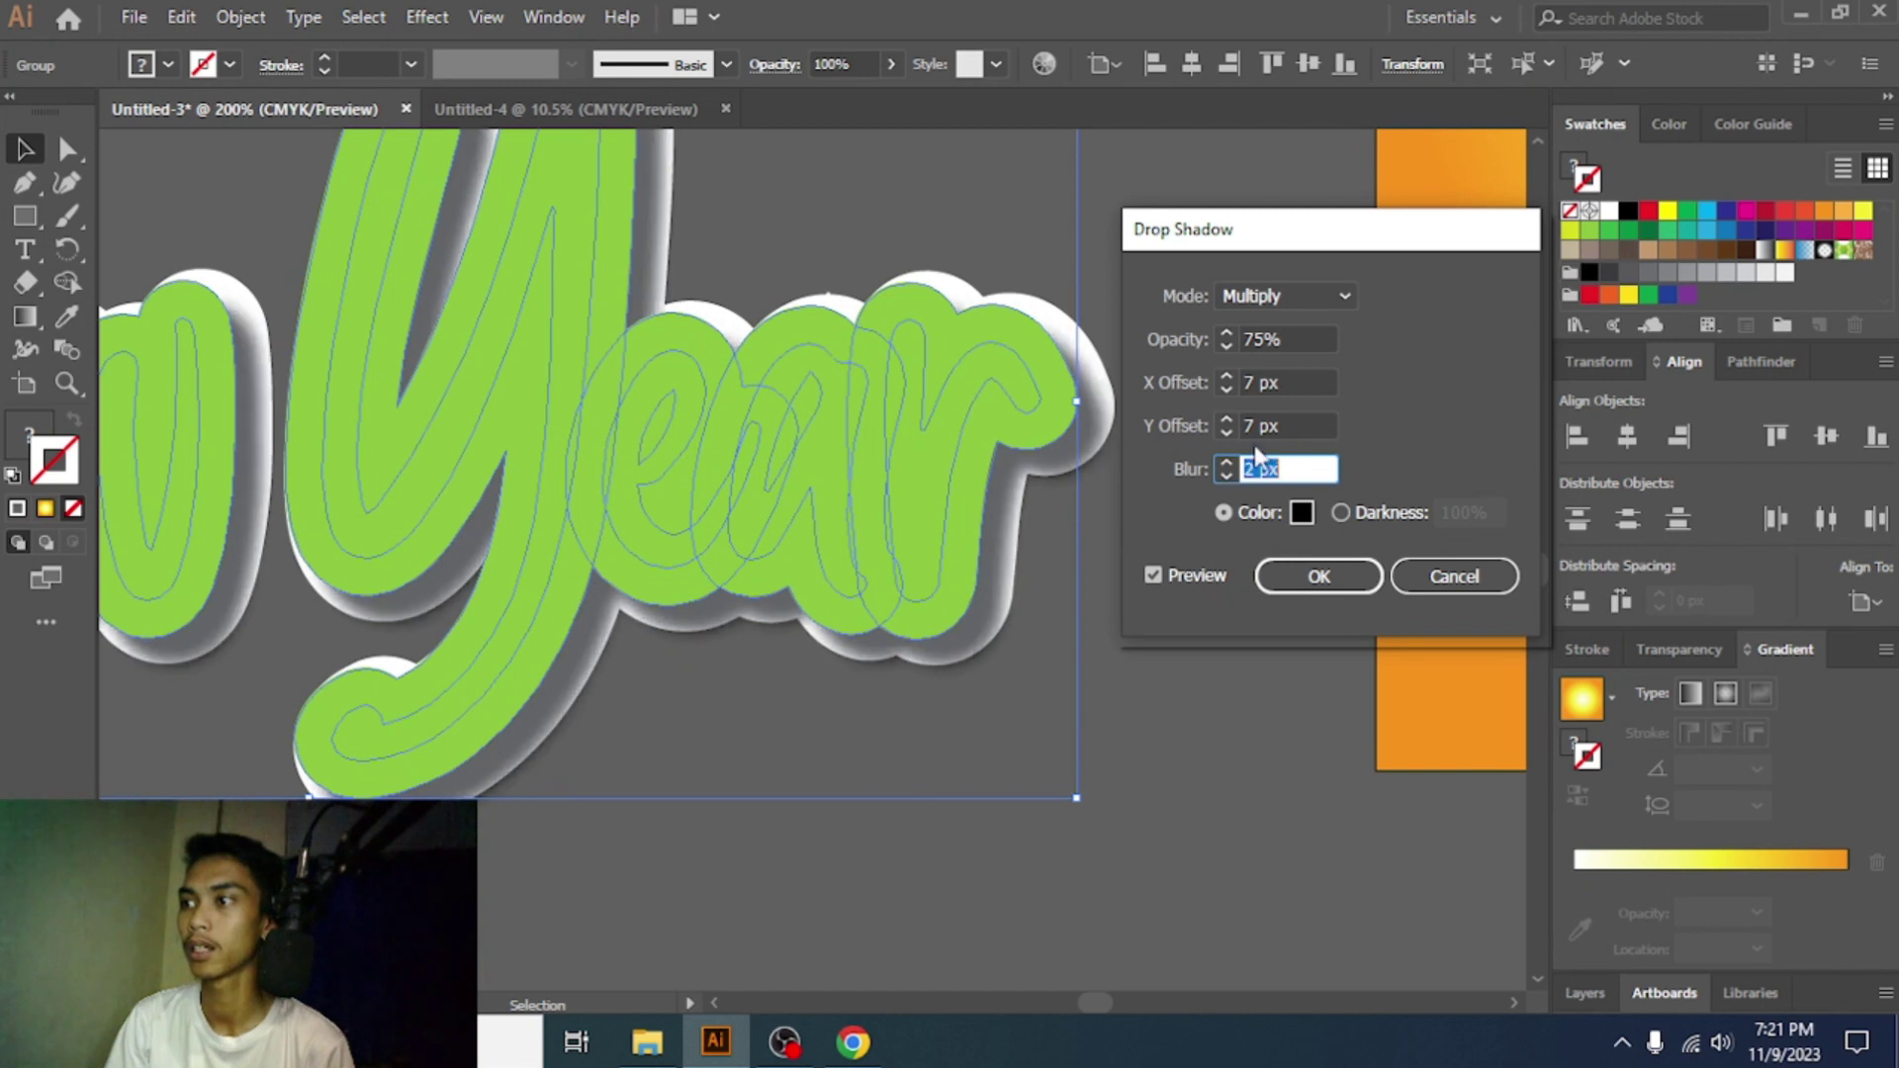
- Set the green lettering's drop shadow to 2 px on both the X and Y offsets, and apply the effect
click(1249, 426)
key(Down)
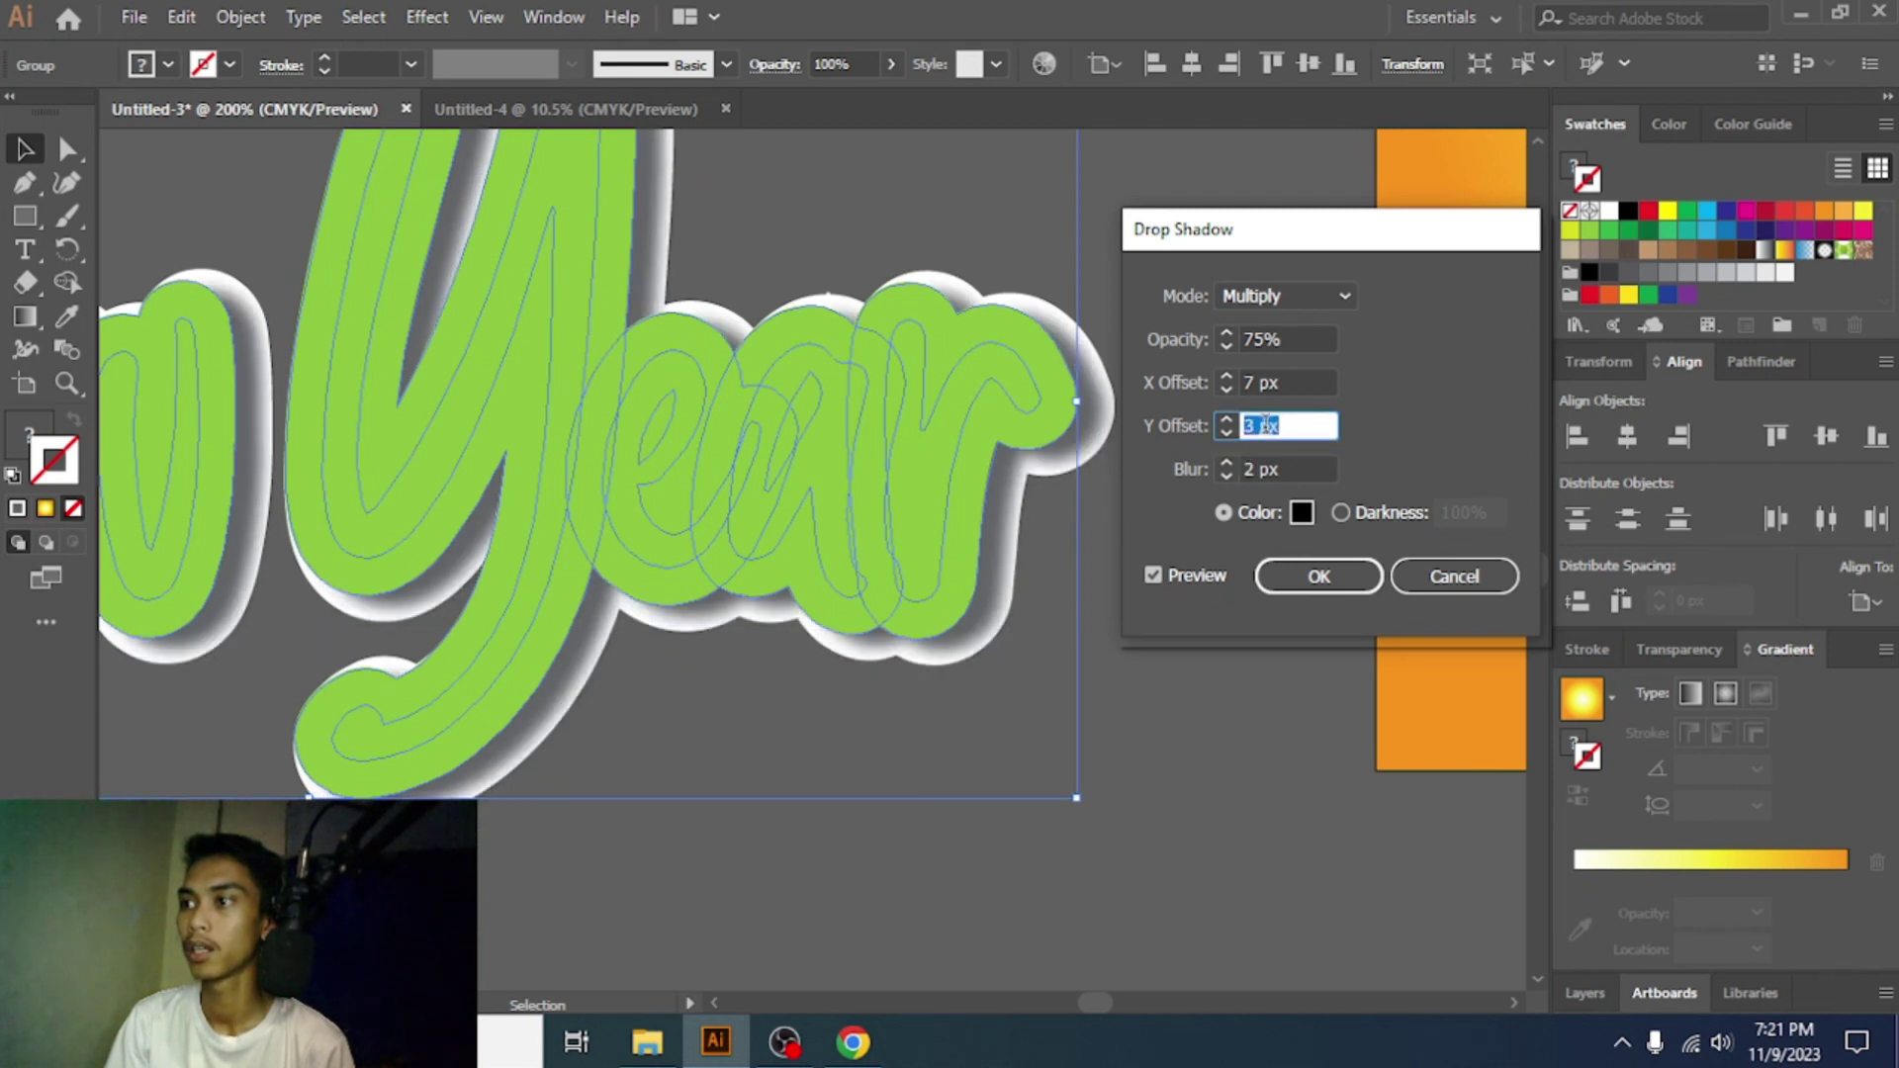
double_click(1259, 383)
text(3)
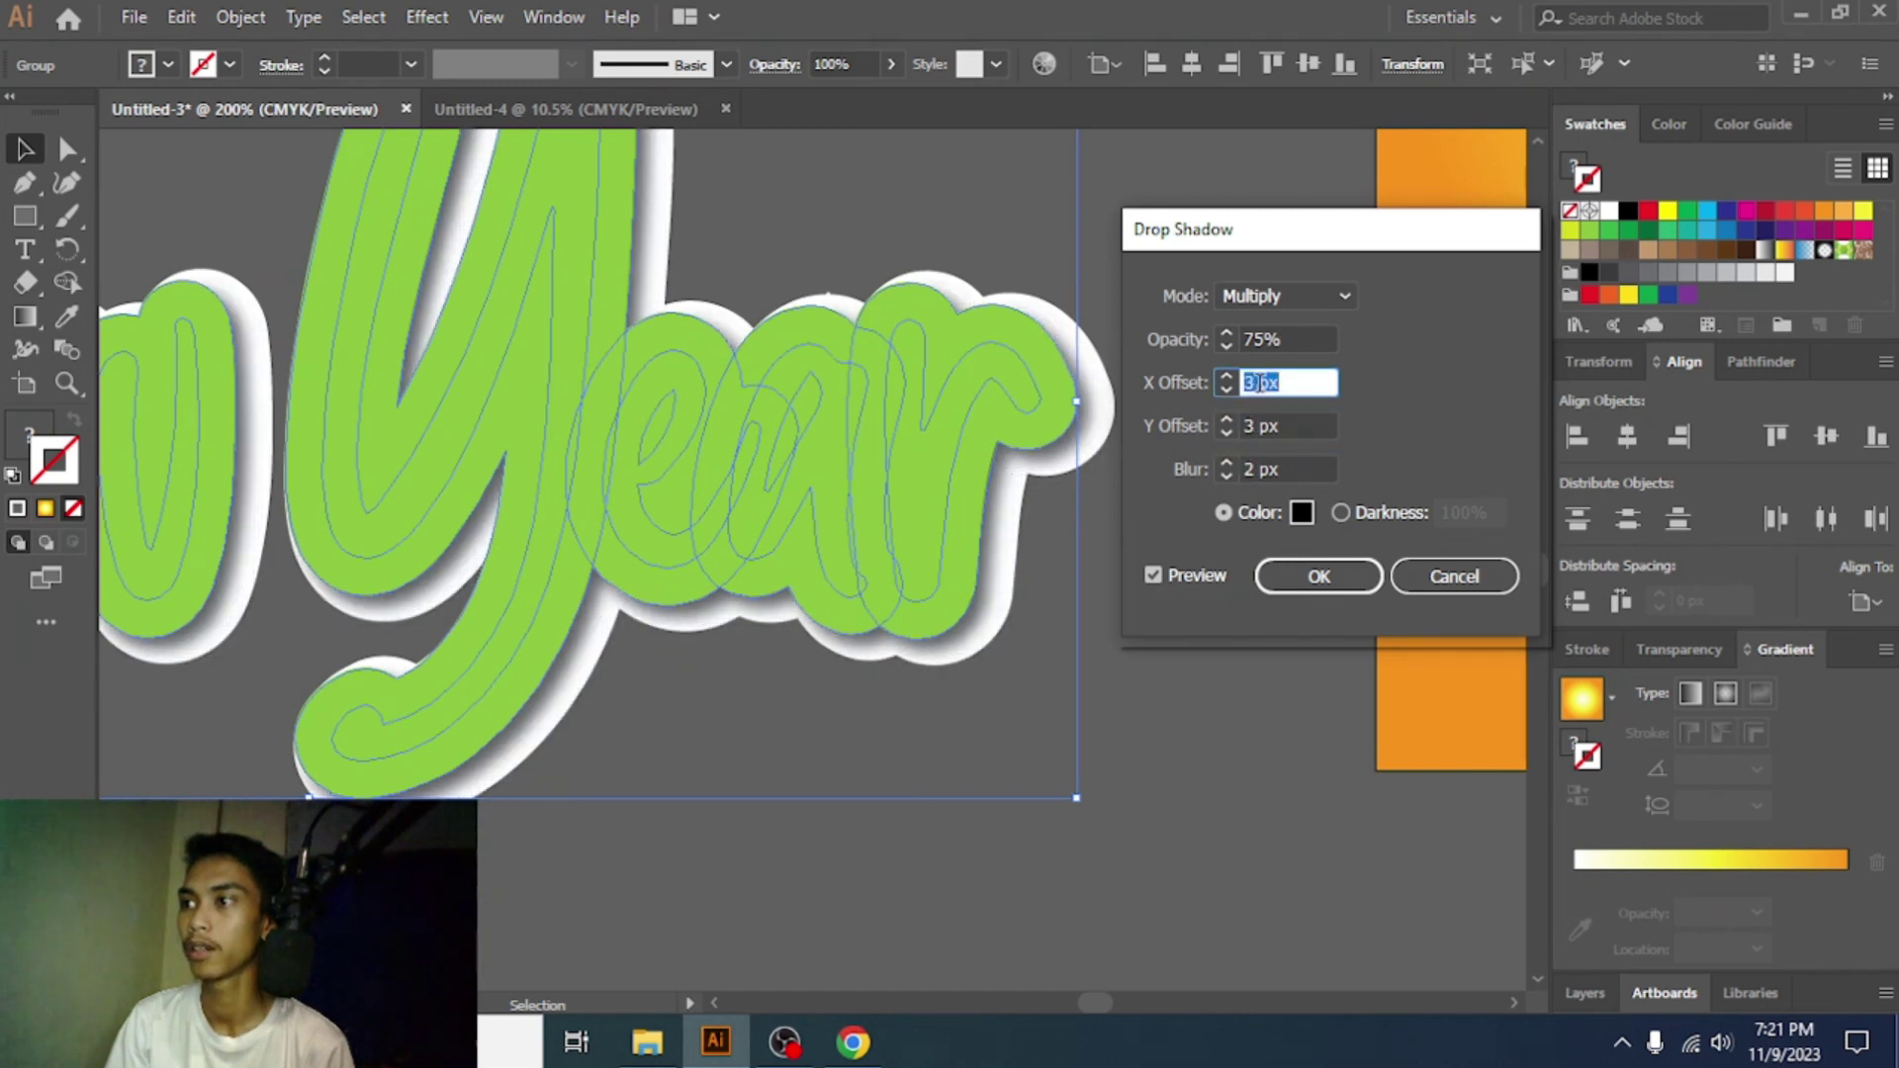
key(Down)
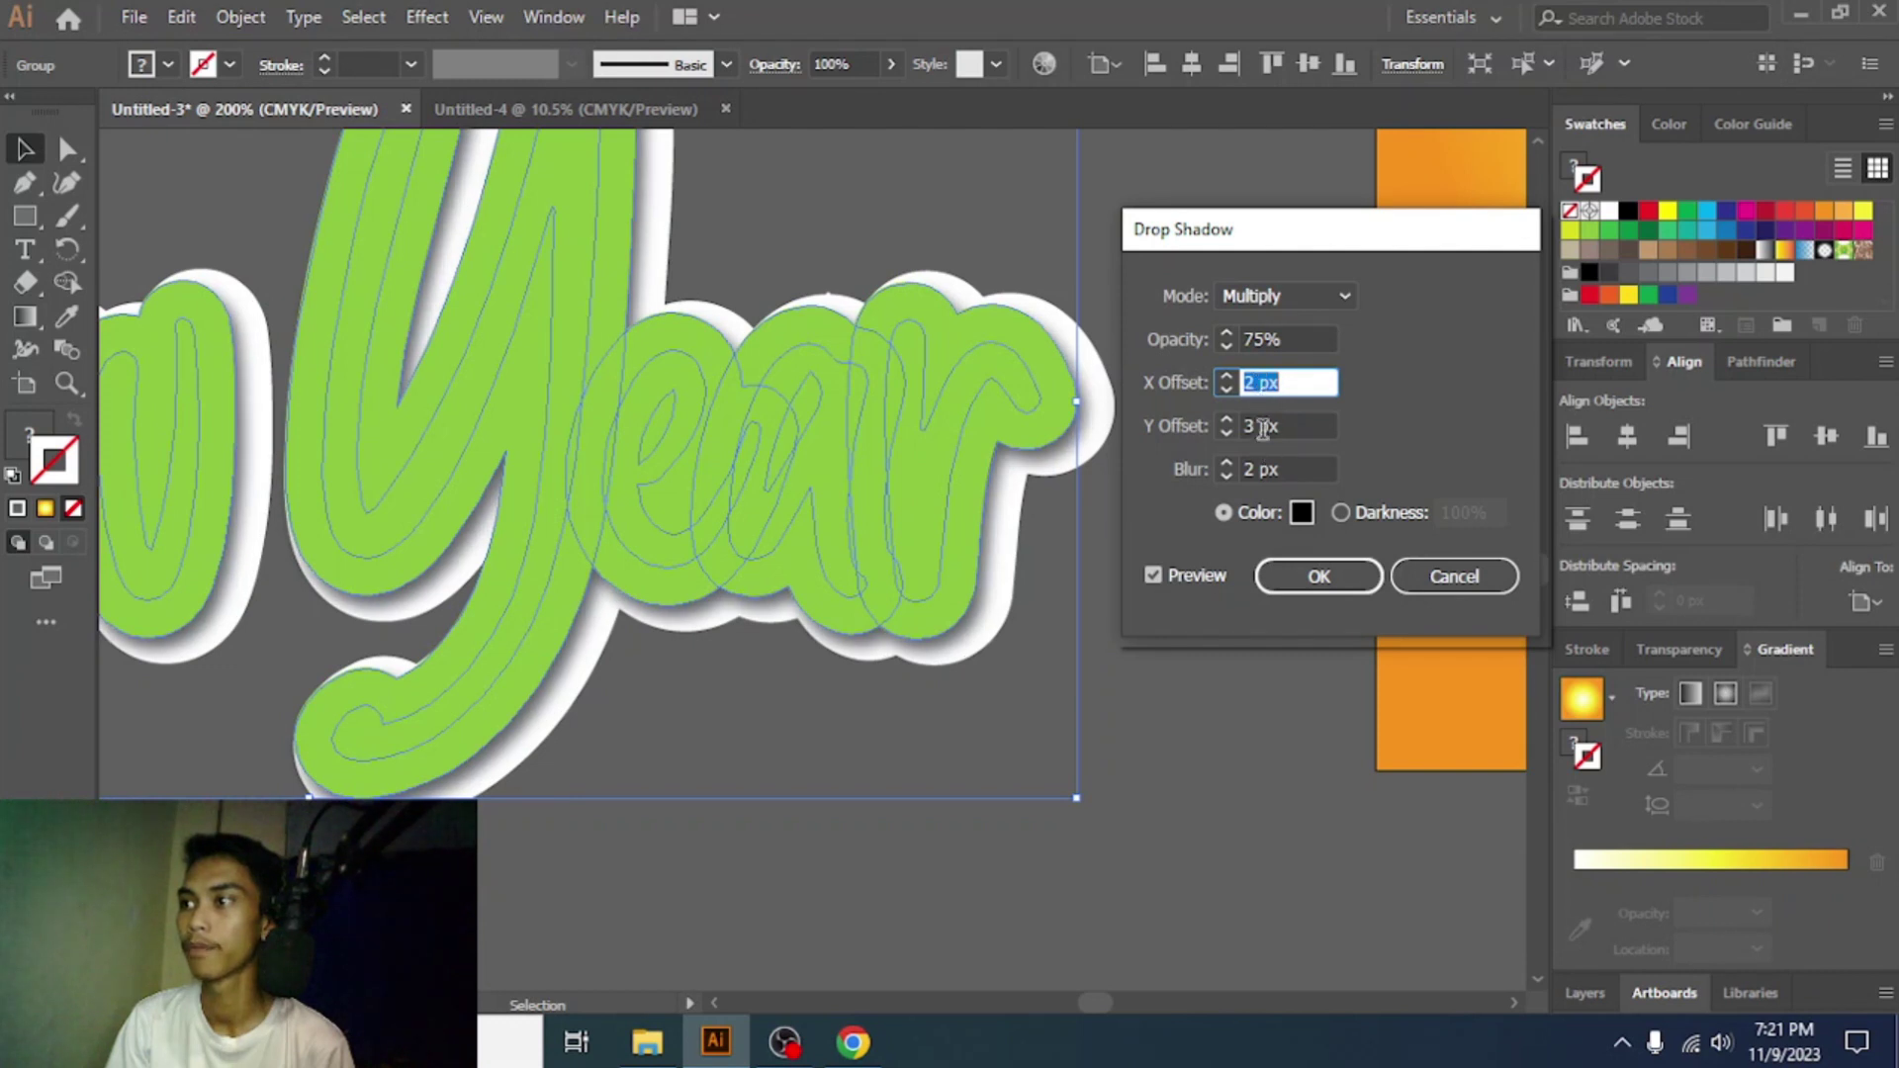
double_click(1263, 428)
key(Down)
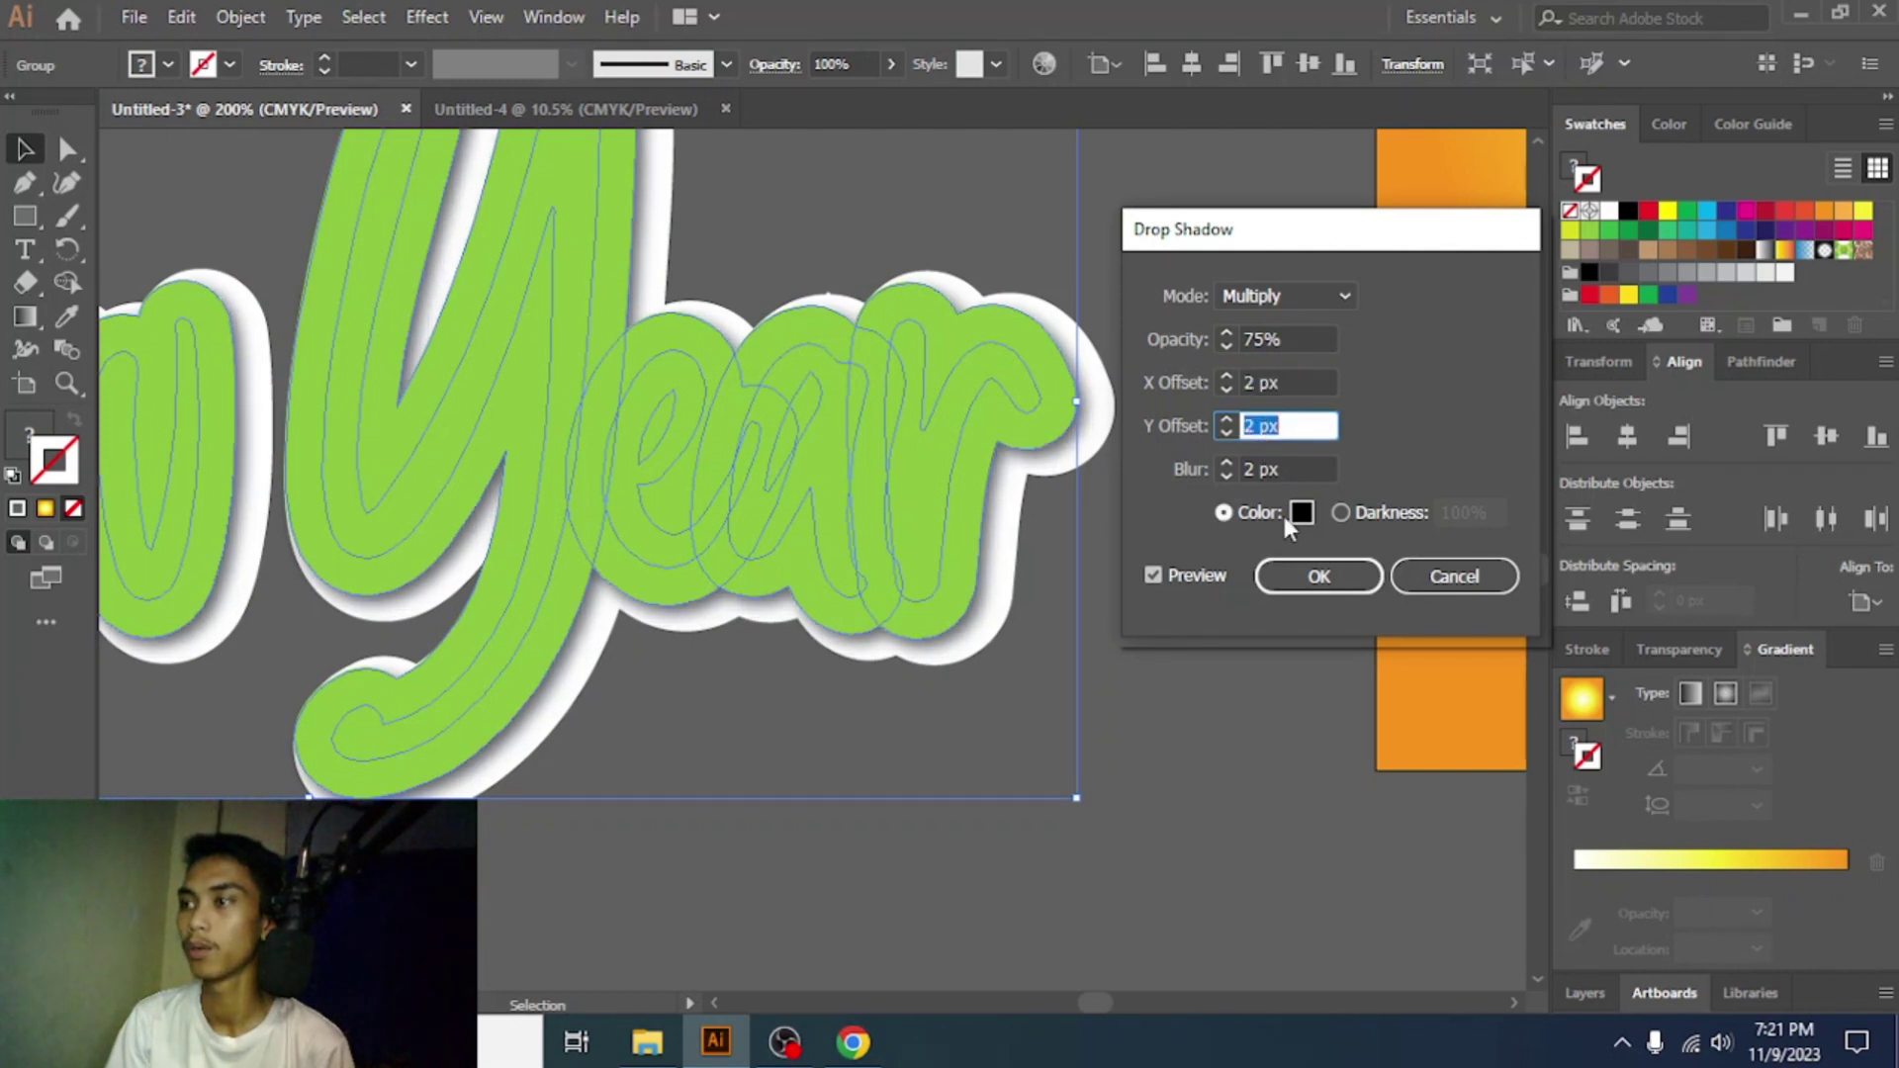
click(1303, 583)
click(1127, 745)
- Place the yellow "New Year" lettering over the green lettering so a green border surrounds each letter
scroll(1127, 745, down, 3)
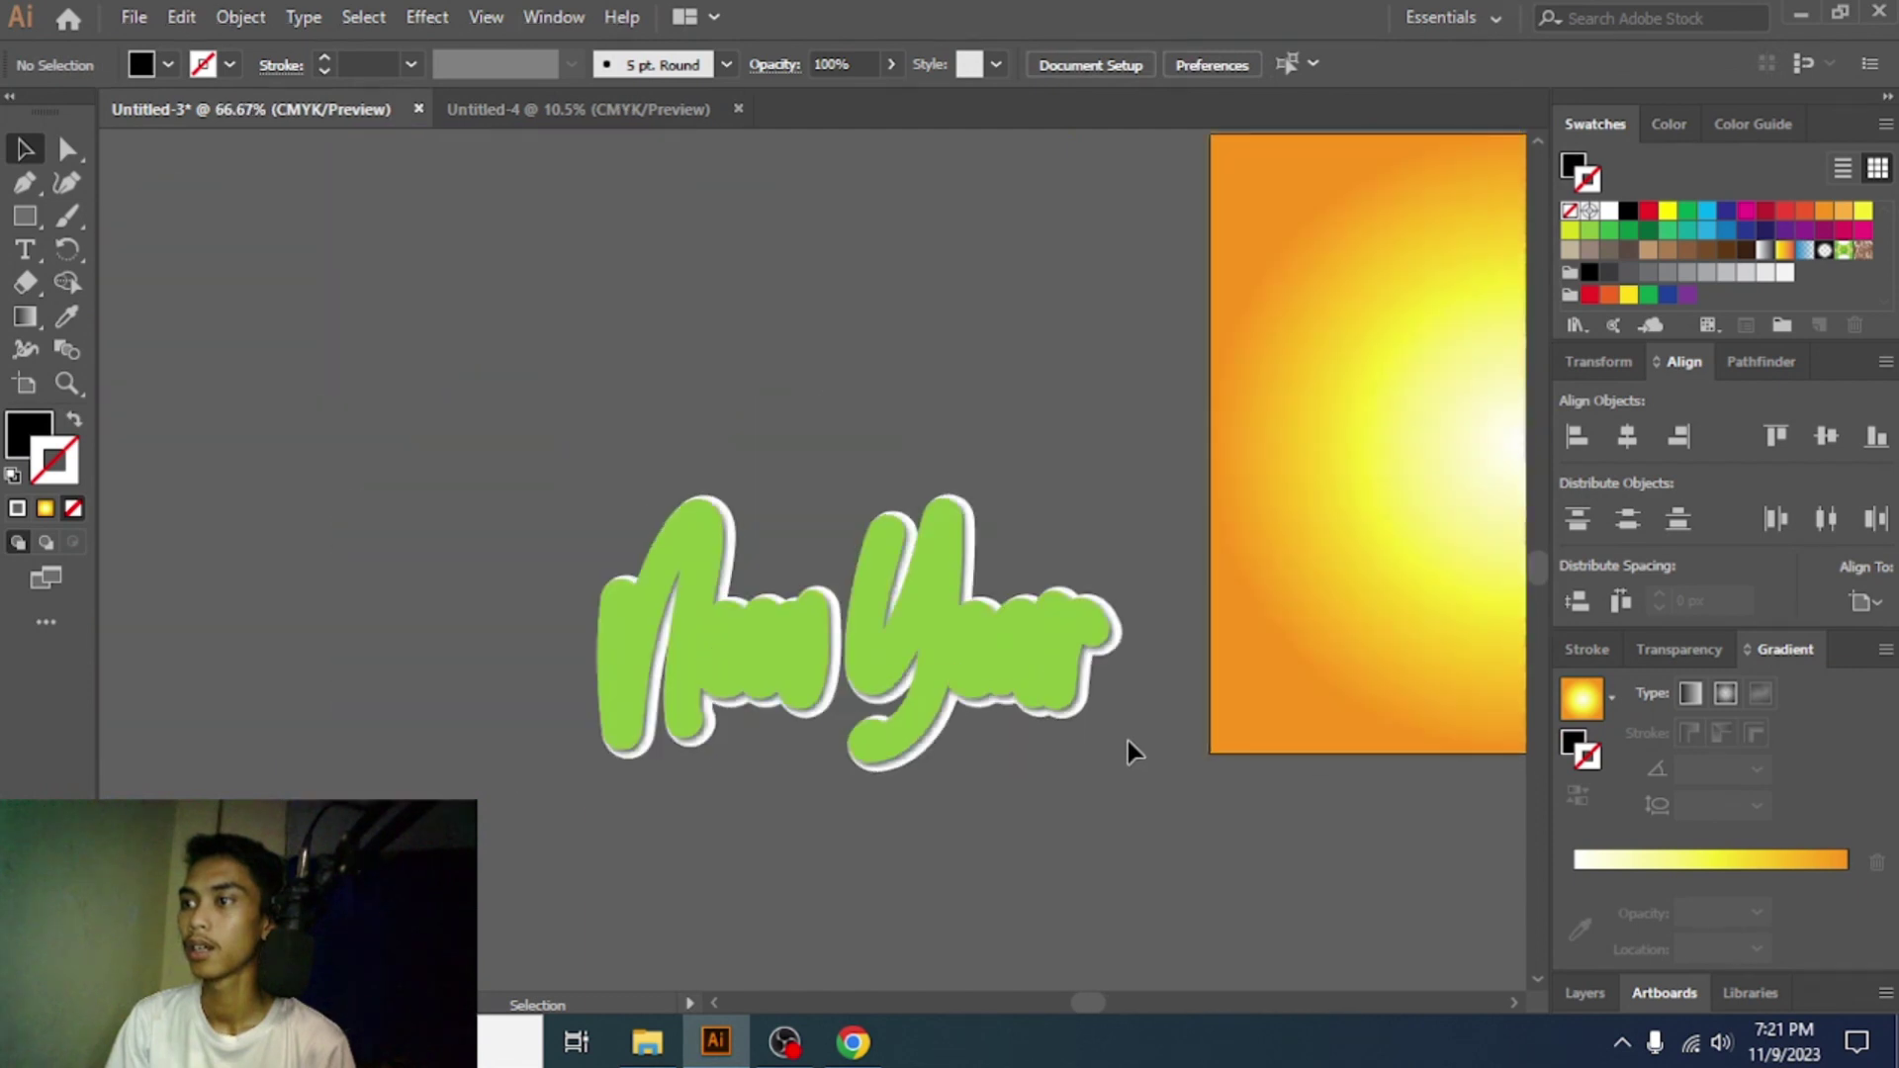
scroll(1128, 740, down, 3)
drag(975, 848, 940, 342)
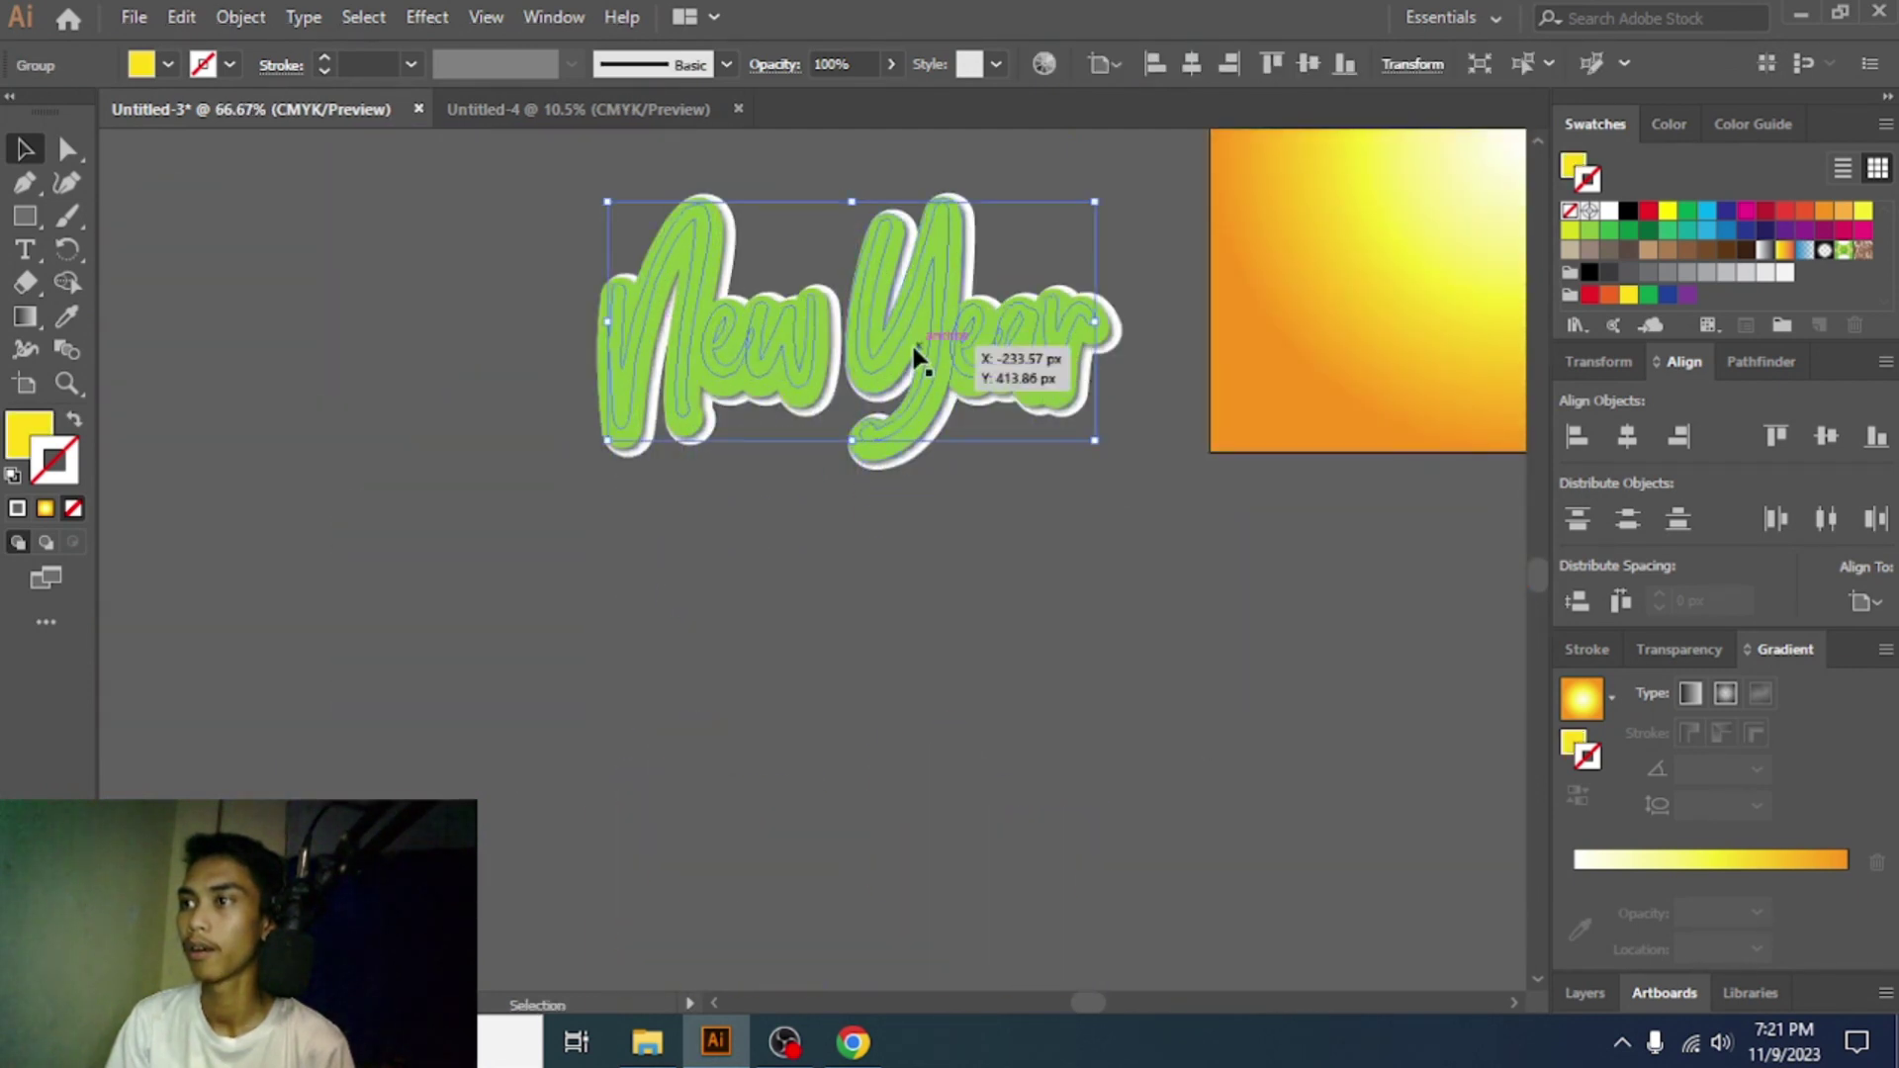
key(v)
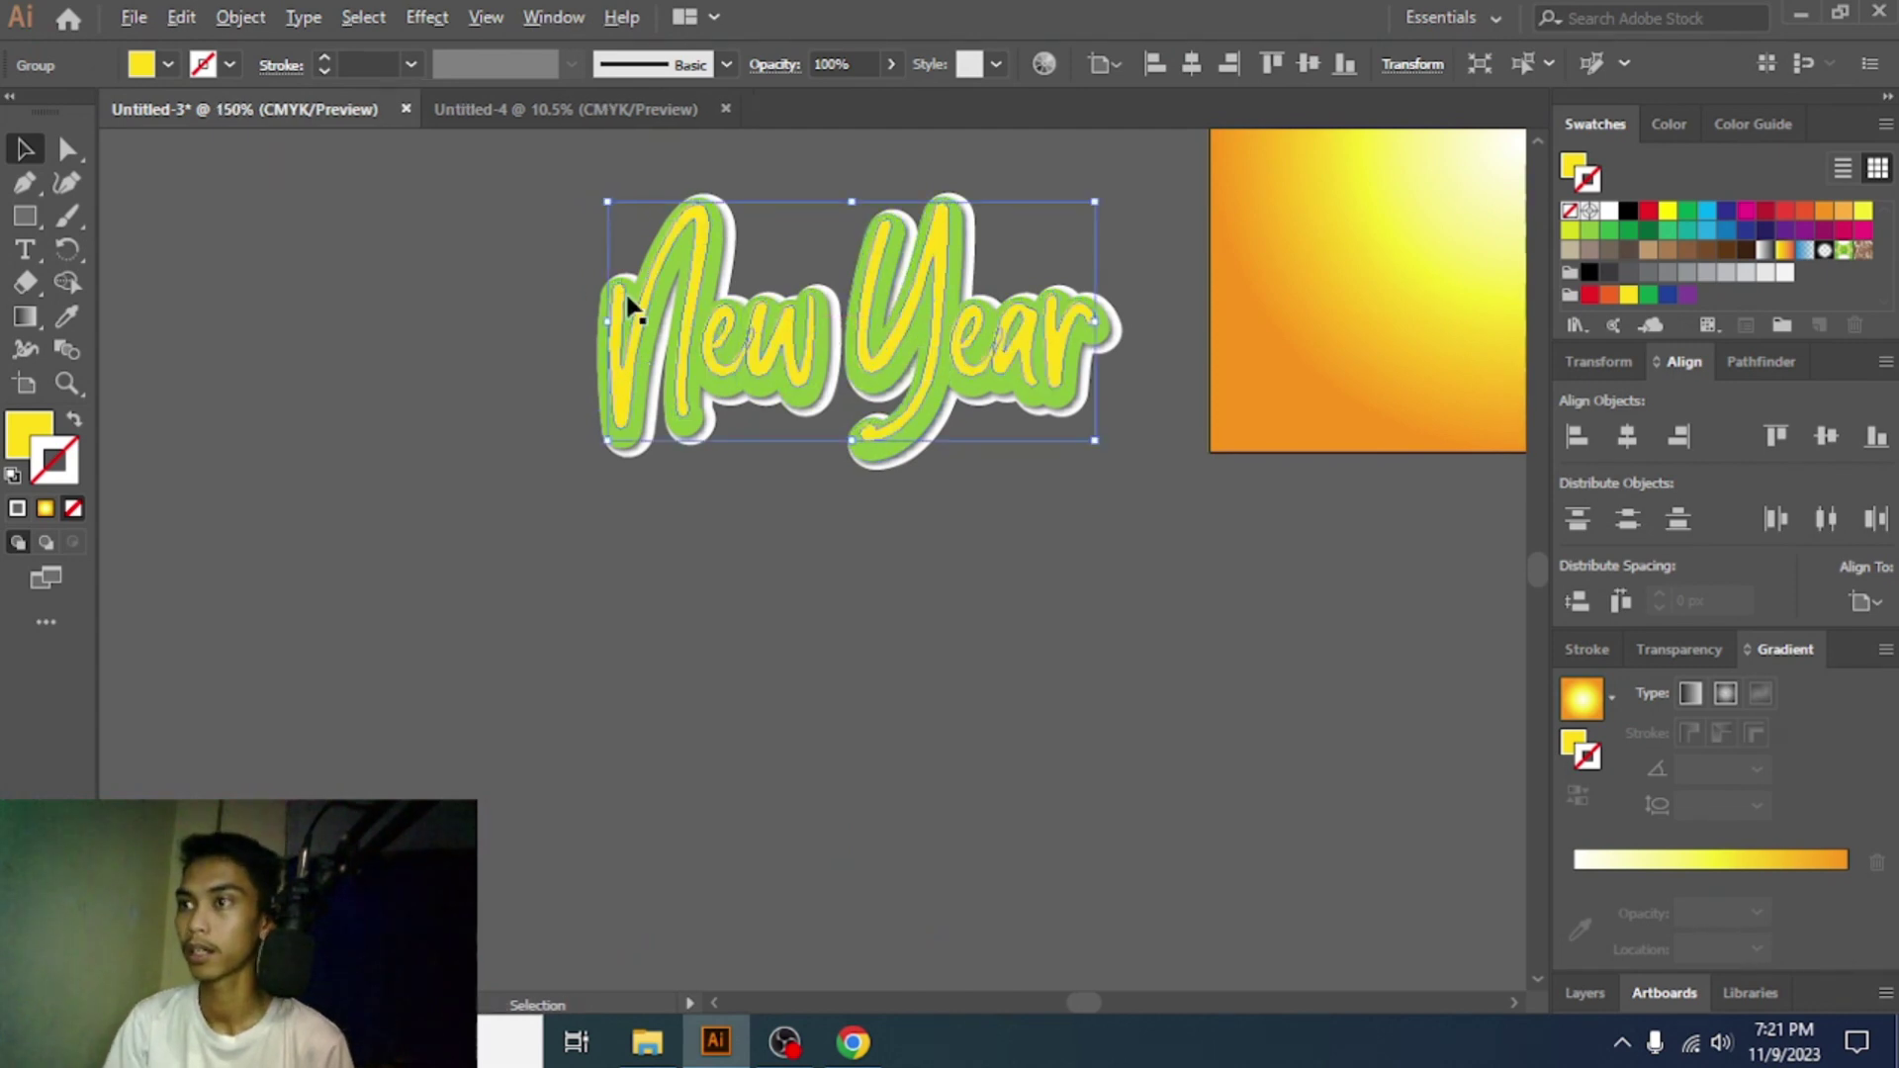
scroll(627, 305, up, 3)
drag(661, 306, 728, 307)
scroll(657, 306, down, 3)
scroll(728, 306, up, 2)
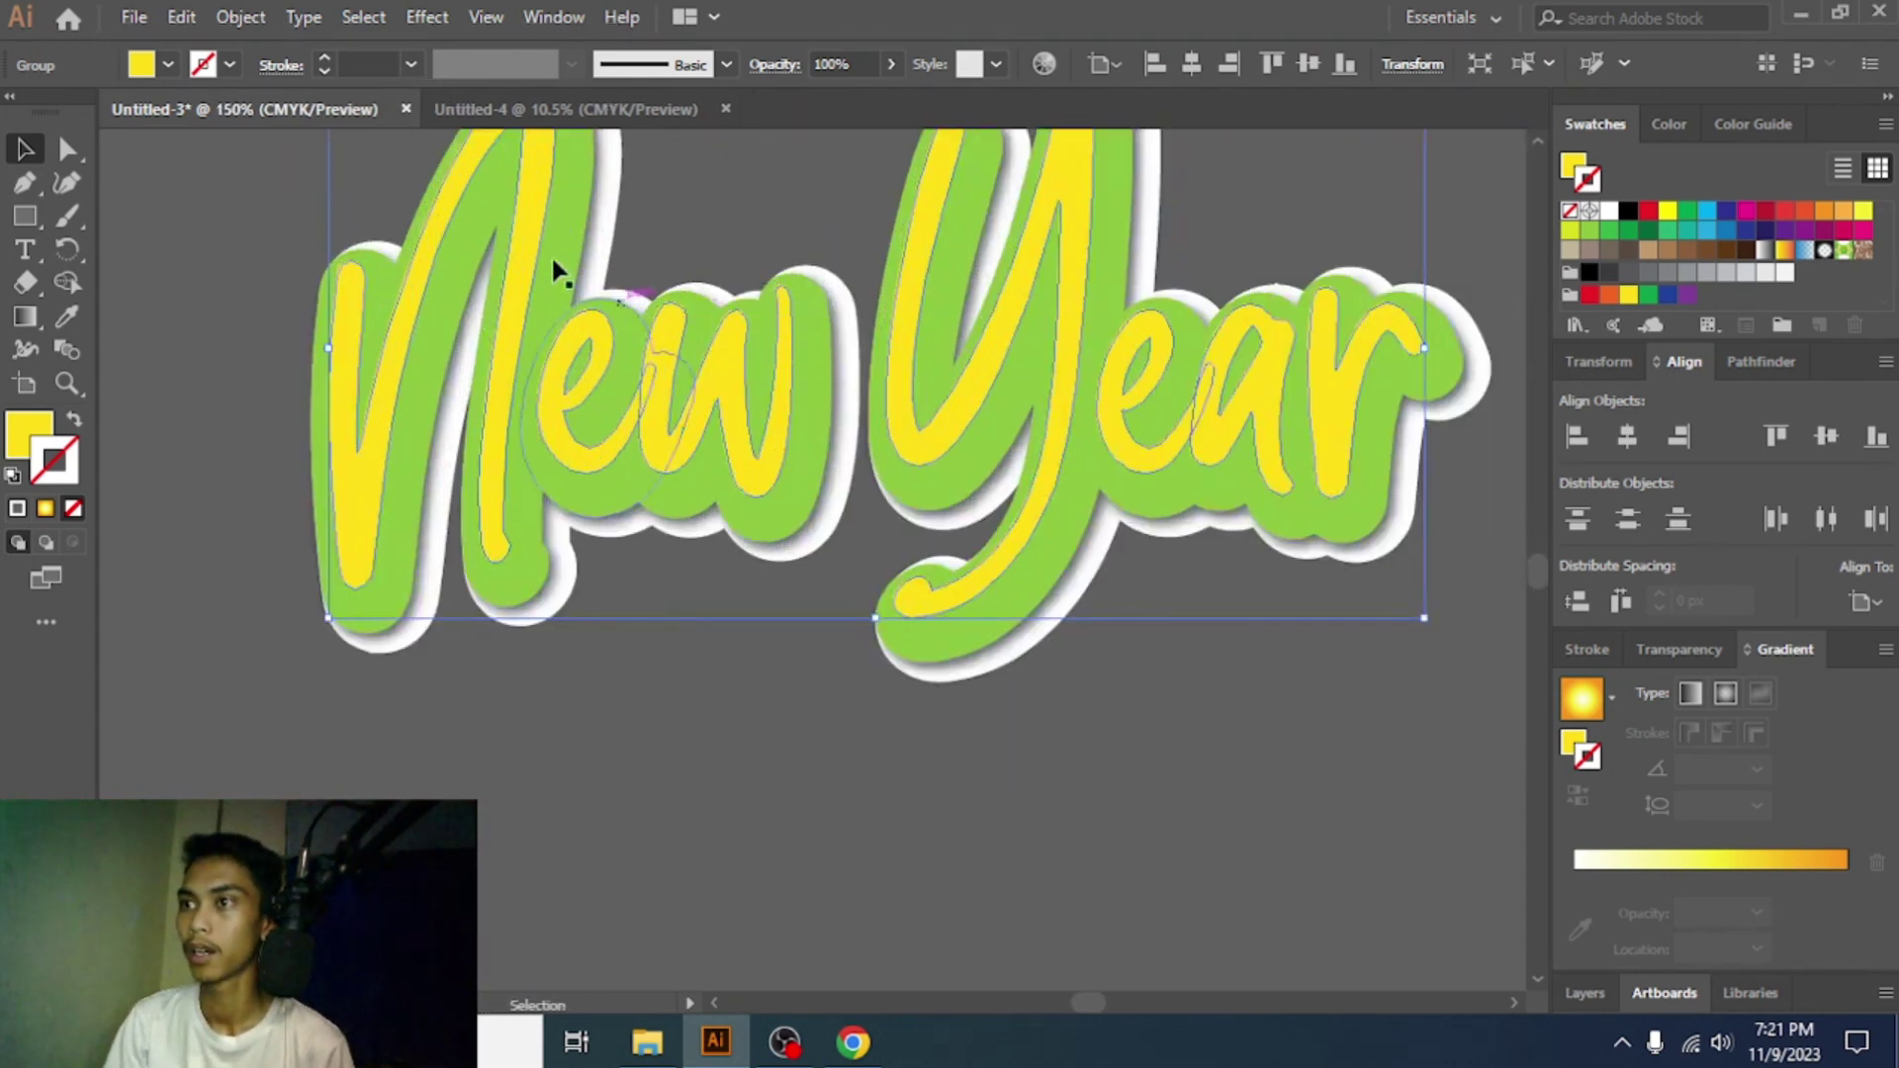
- Apply a Drop Shadow effect to the yellow lettering in Multiply mode at 75% opacity, with 2 px offsets and 2 px blur
click(427, 17)
mouse_move(495, 332)
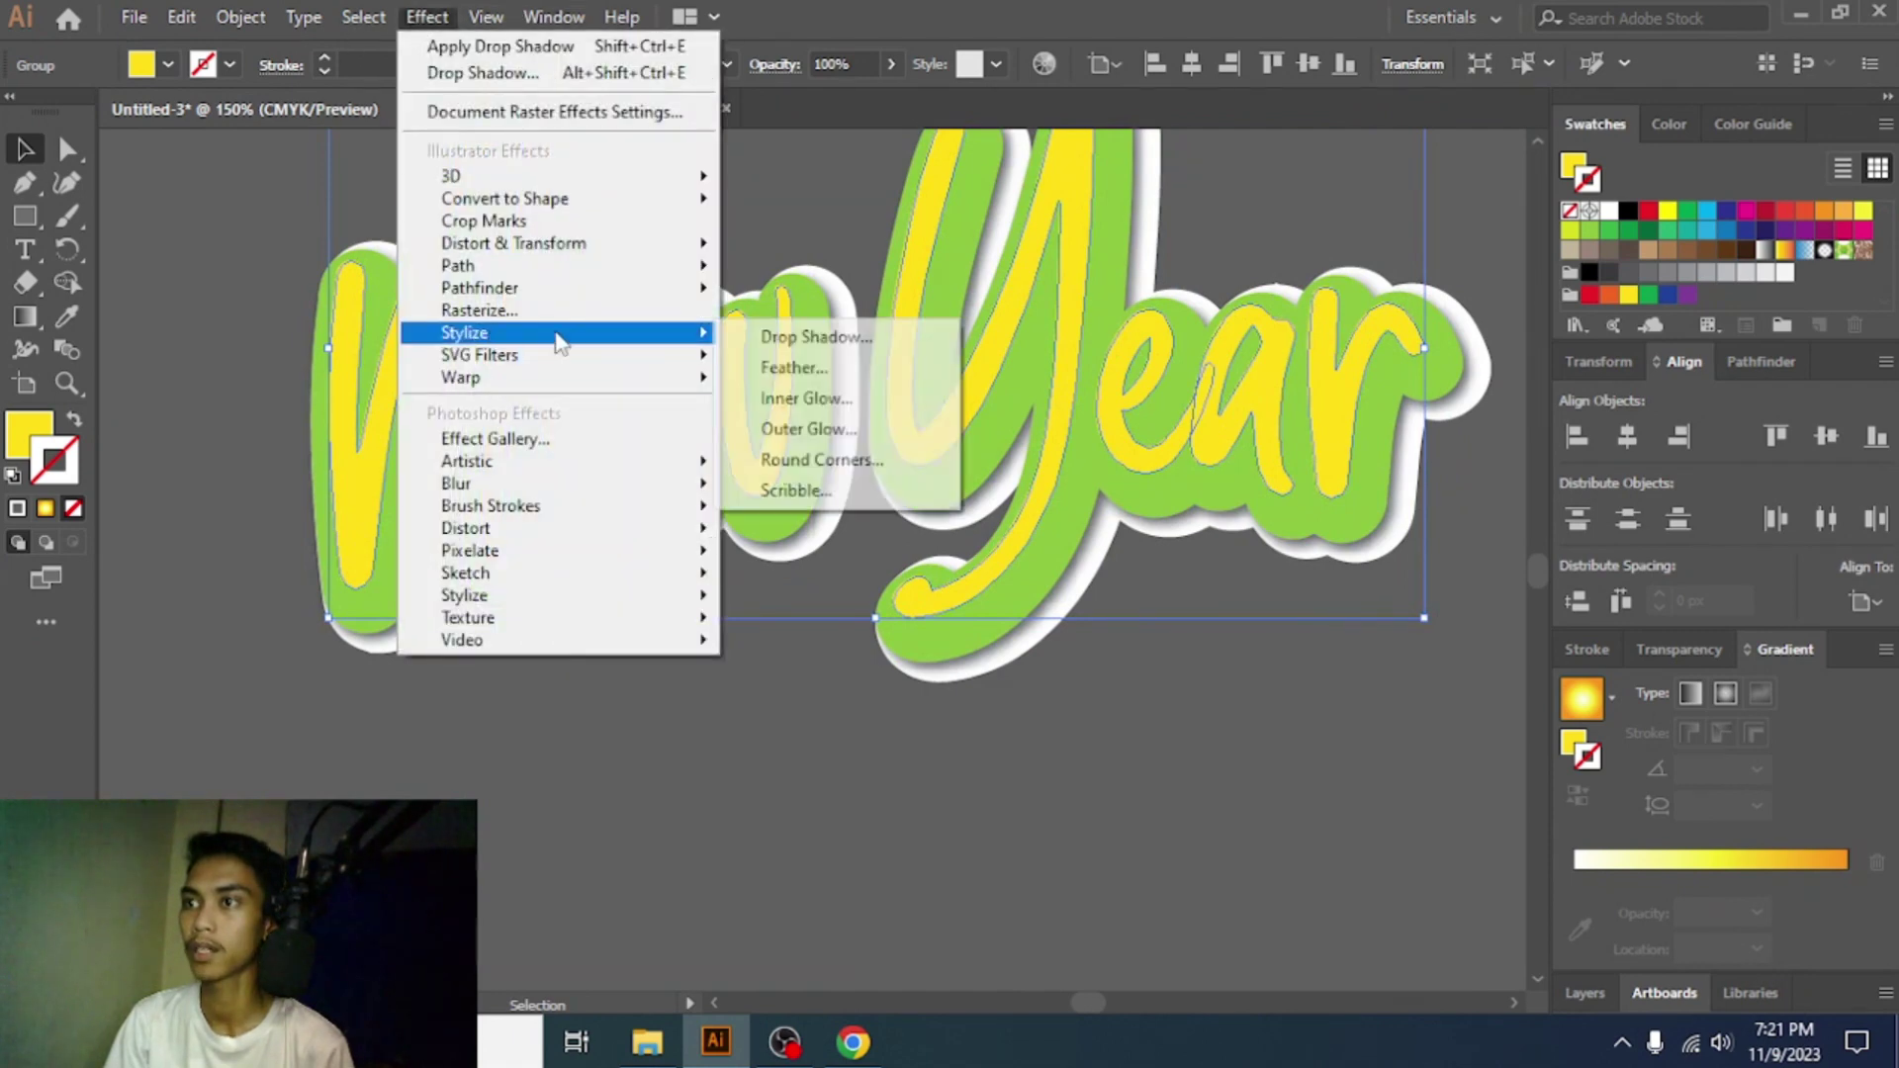
click(798, 330)
click(1185, 574)
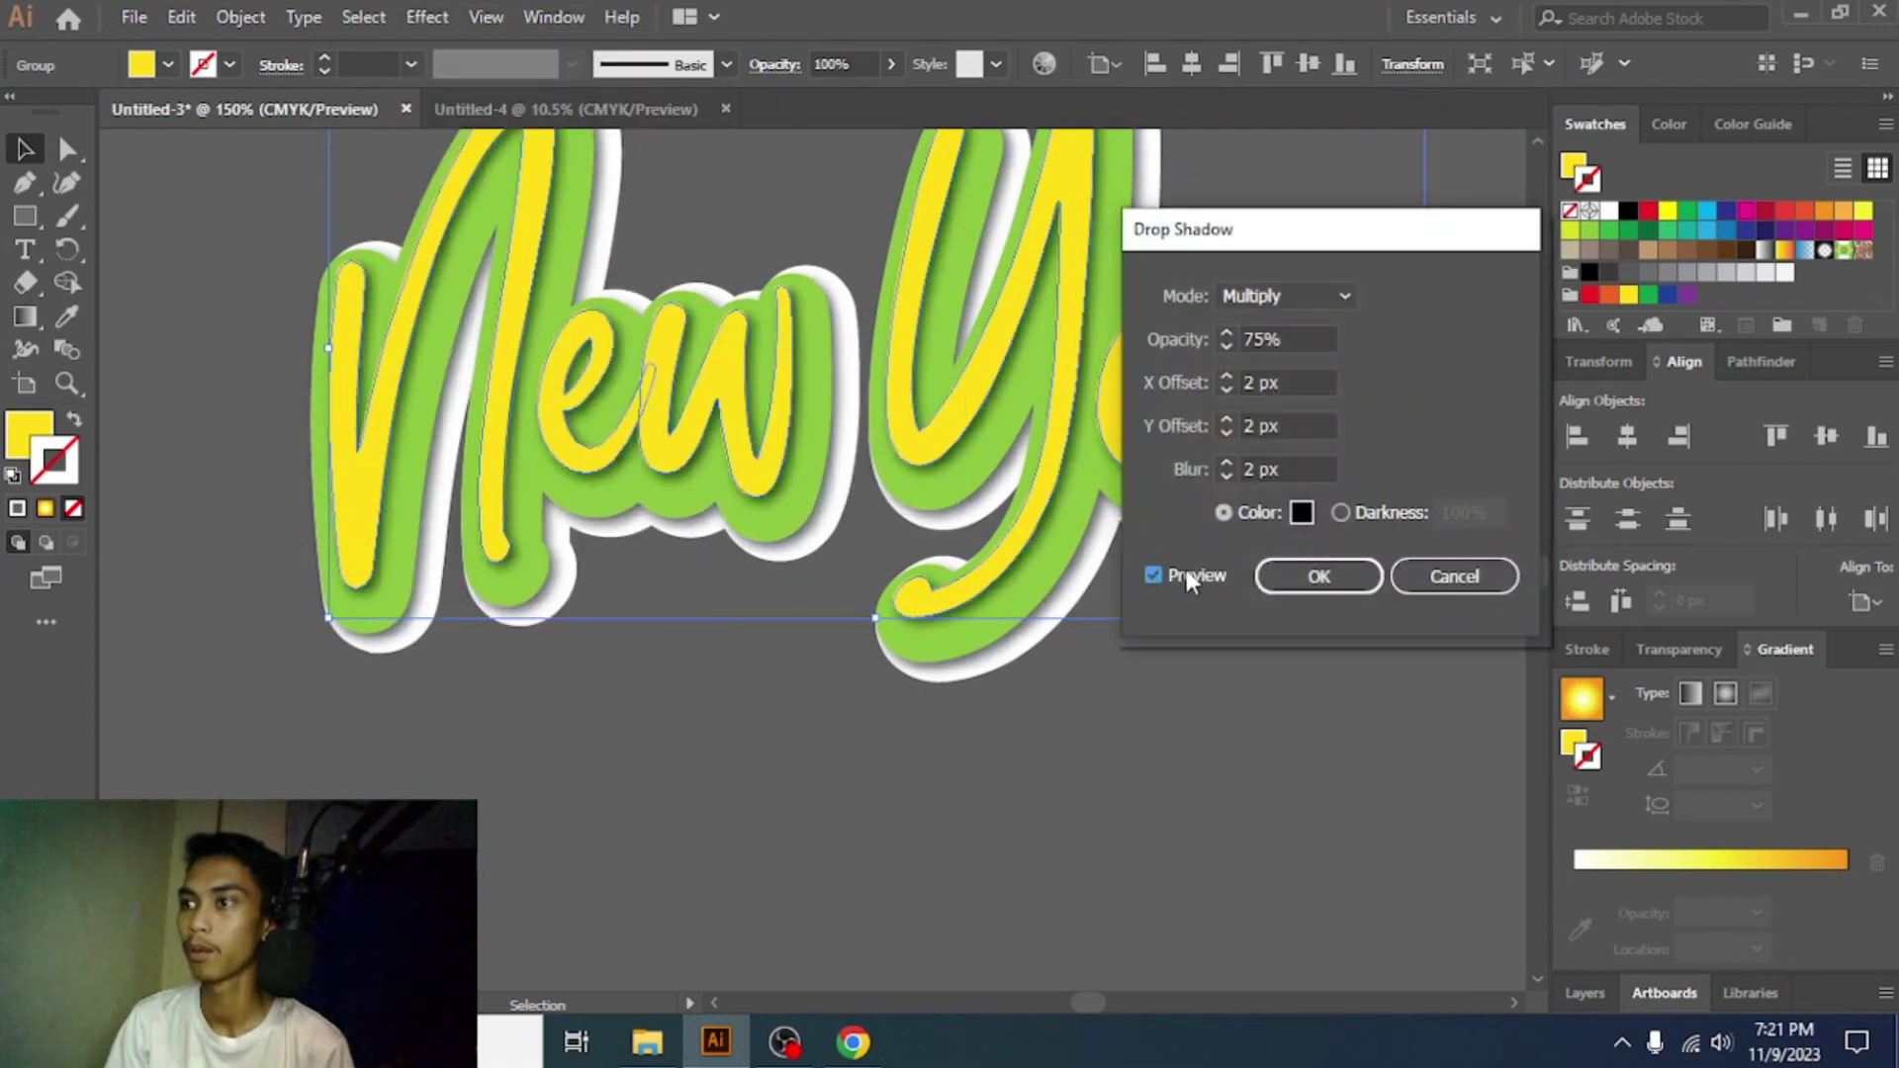
click(1309, 581)
click(1208, 805)
- Select the yellow and green lettering together and expand their appearance
scroll(1207, 805, down, 3)
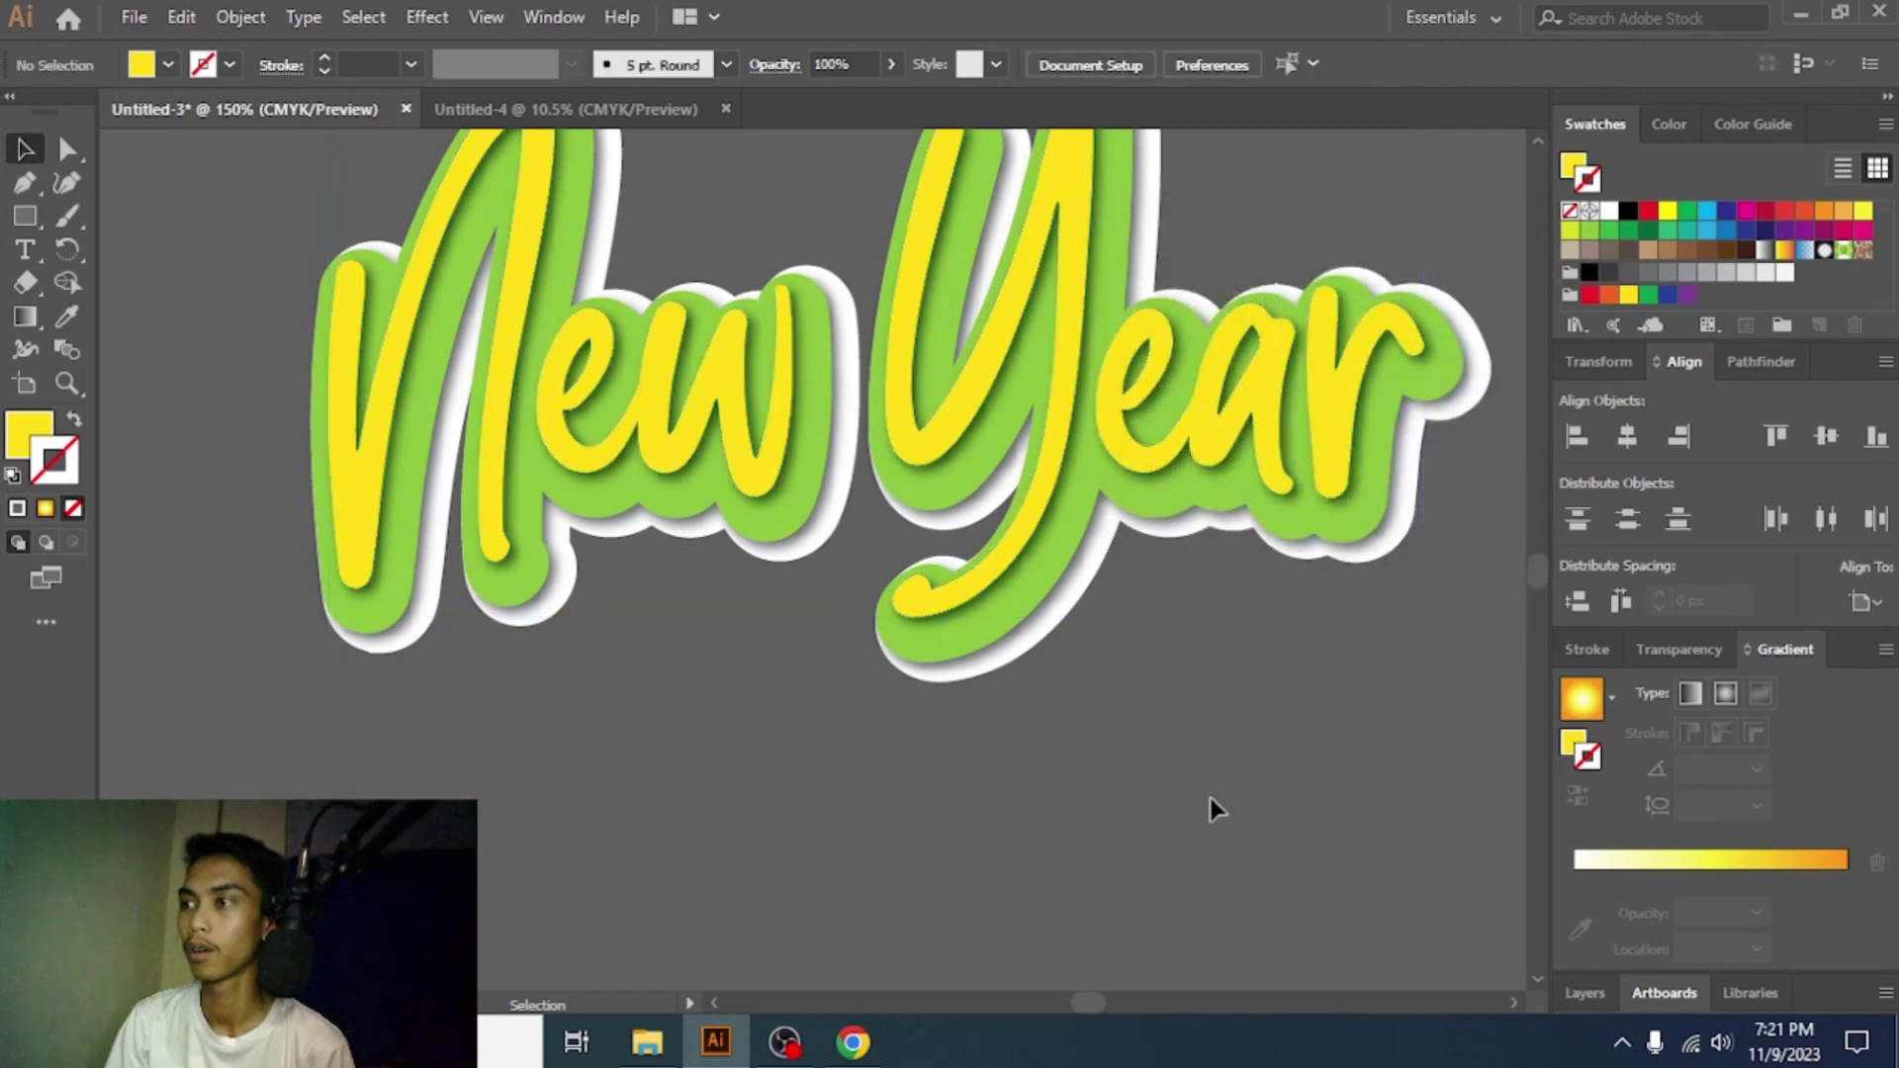
scroll(1174, 792, right, 3)
scroll(946, 697, up, 4)
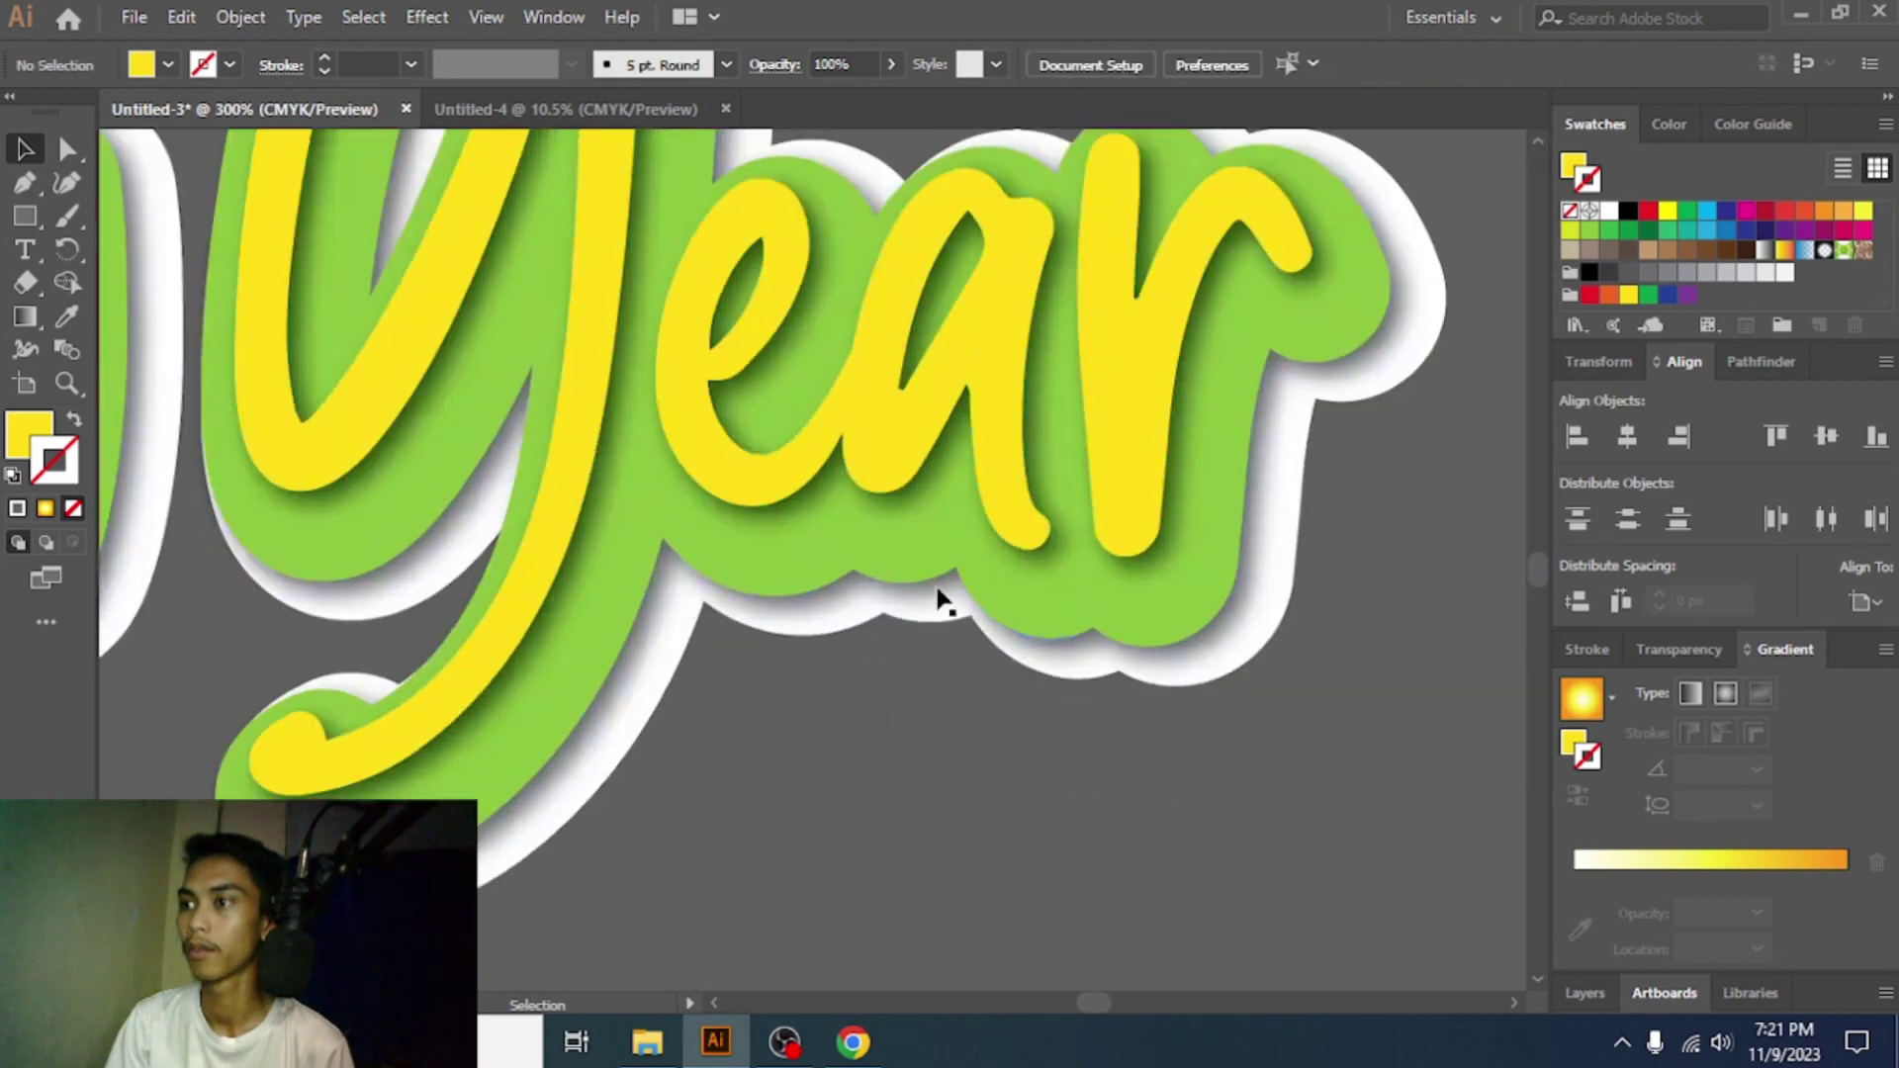
click(952, 413)
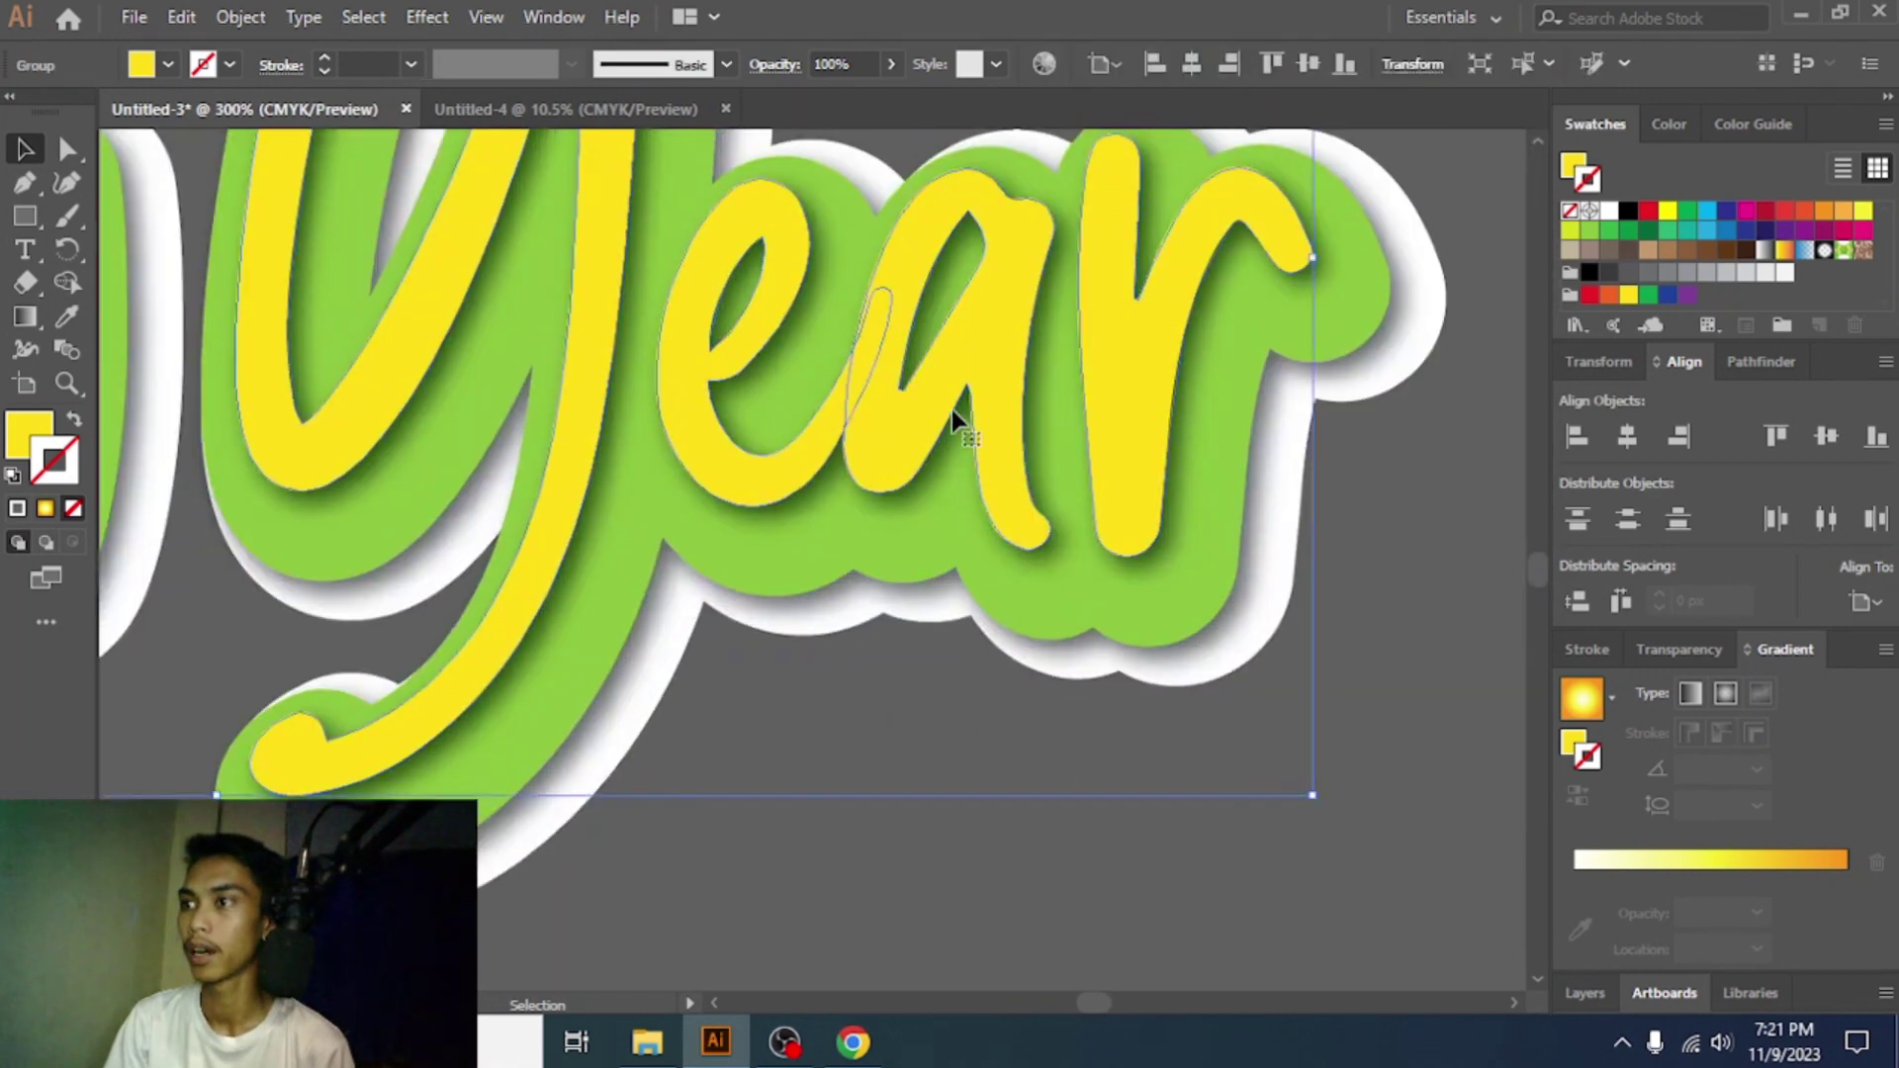
shift+click(1225, 556)
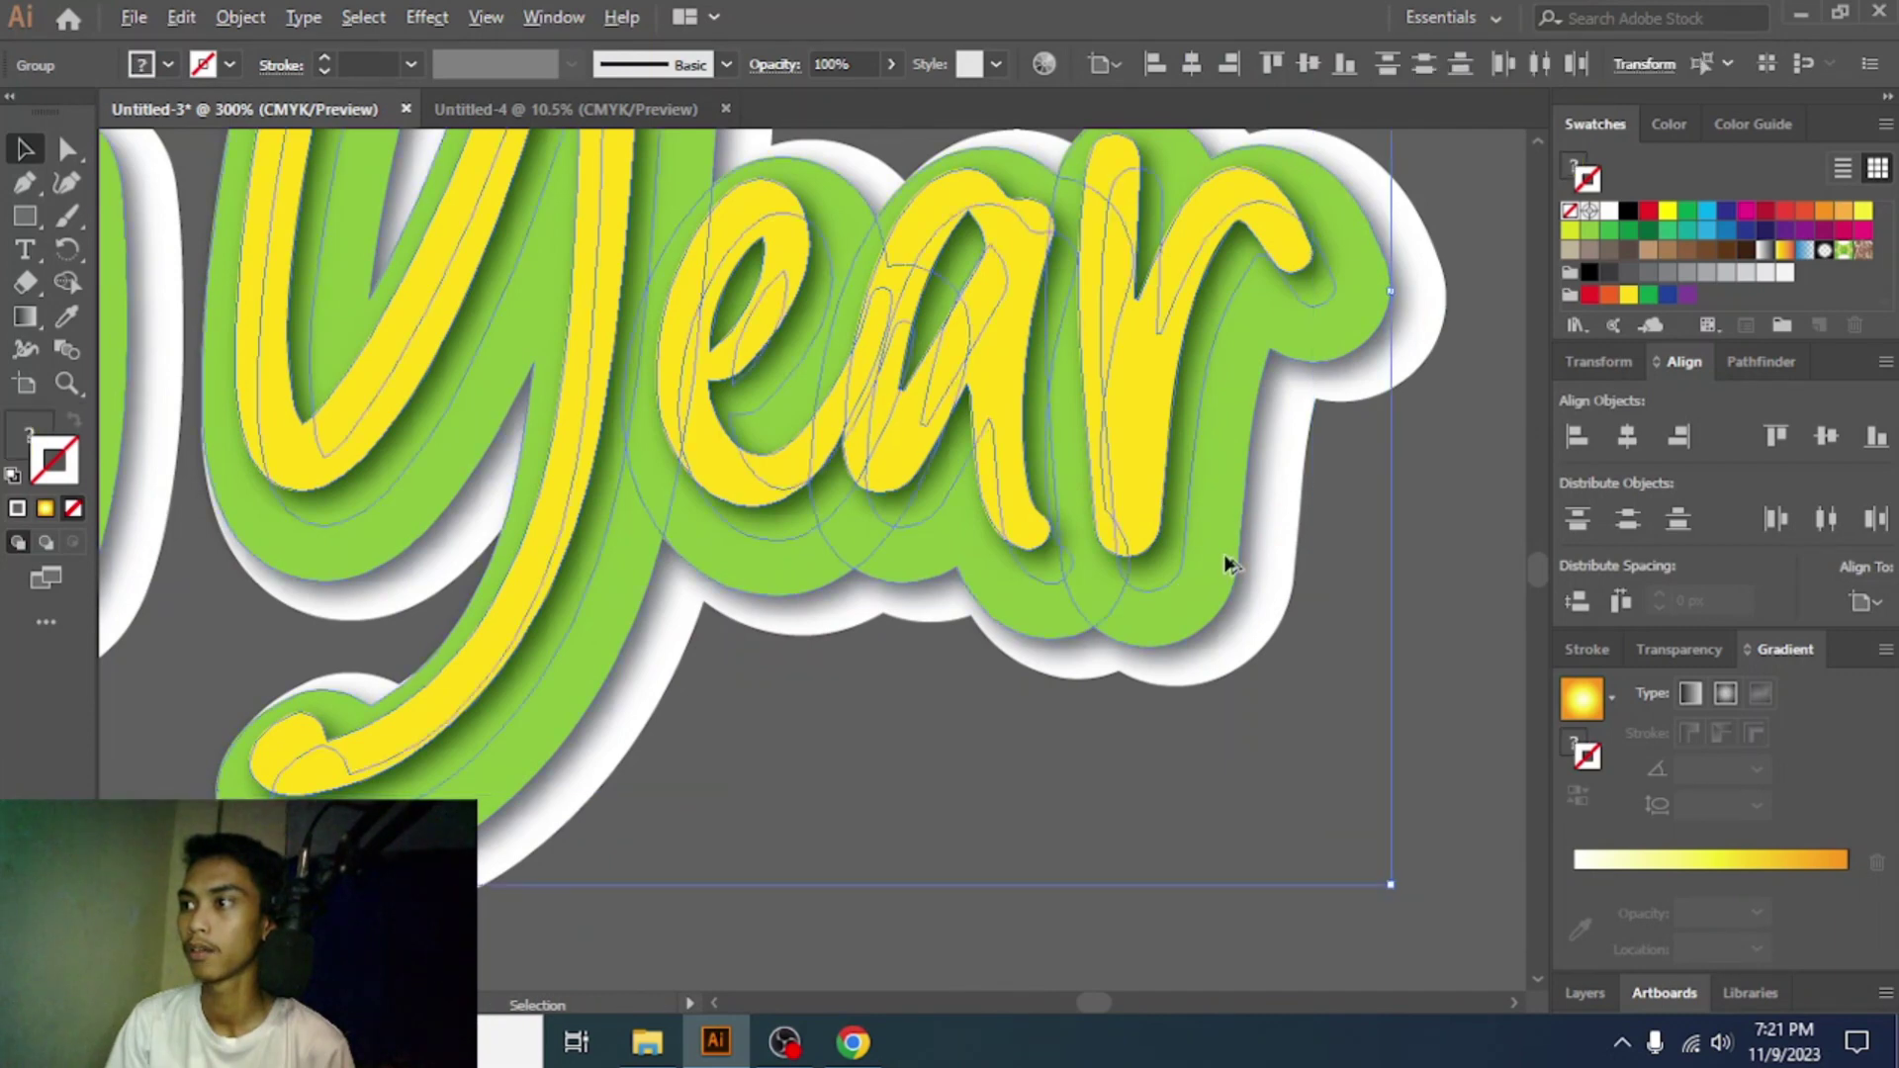
key(ctrl+minus)
key(ctrl+minus)
click(251, 21)
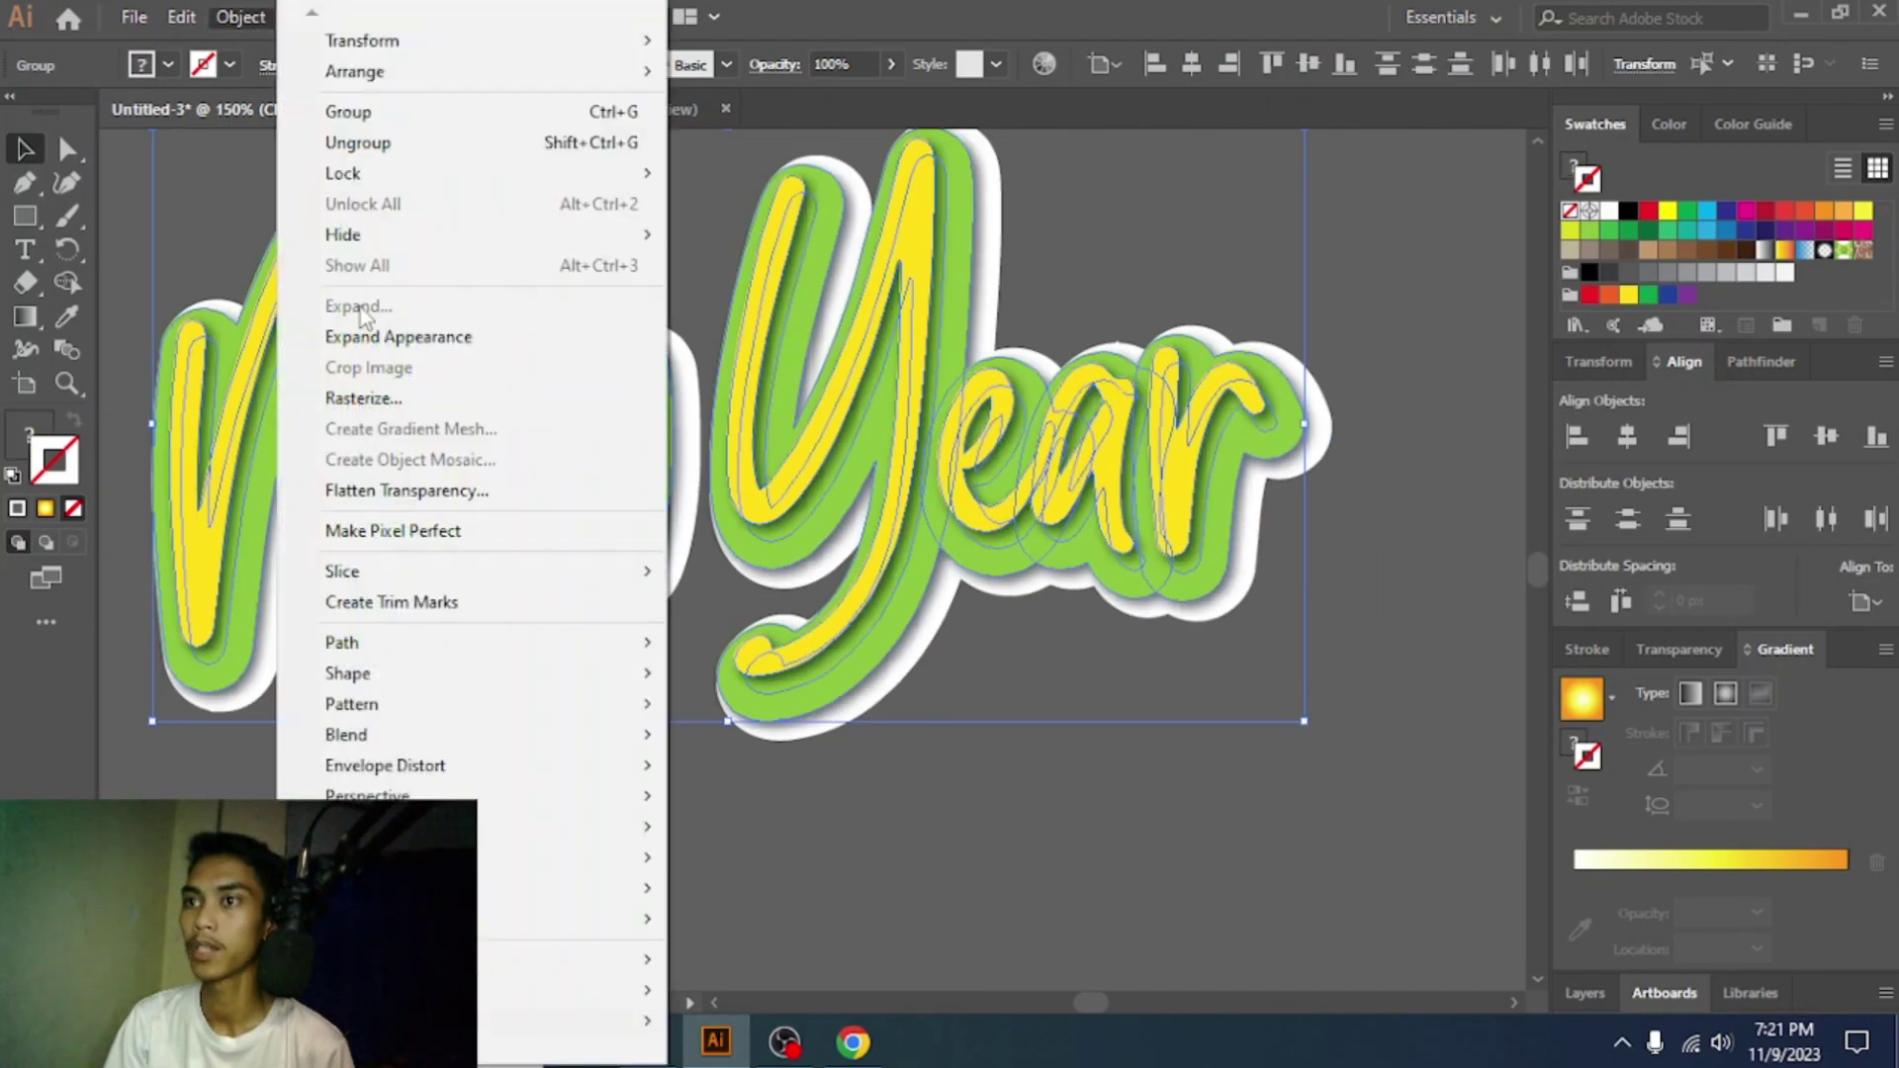
click(405, 335)
key(ctrl+minus)
key(ctrl+minus)
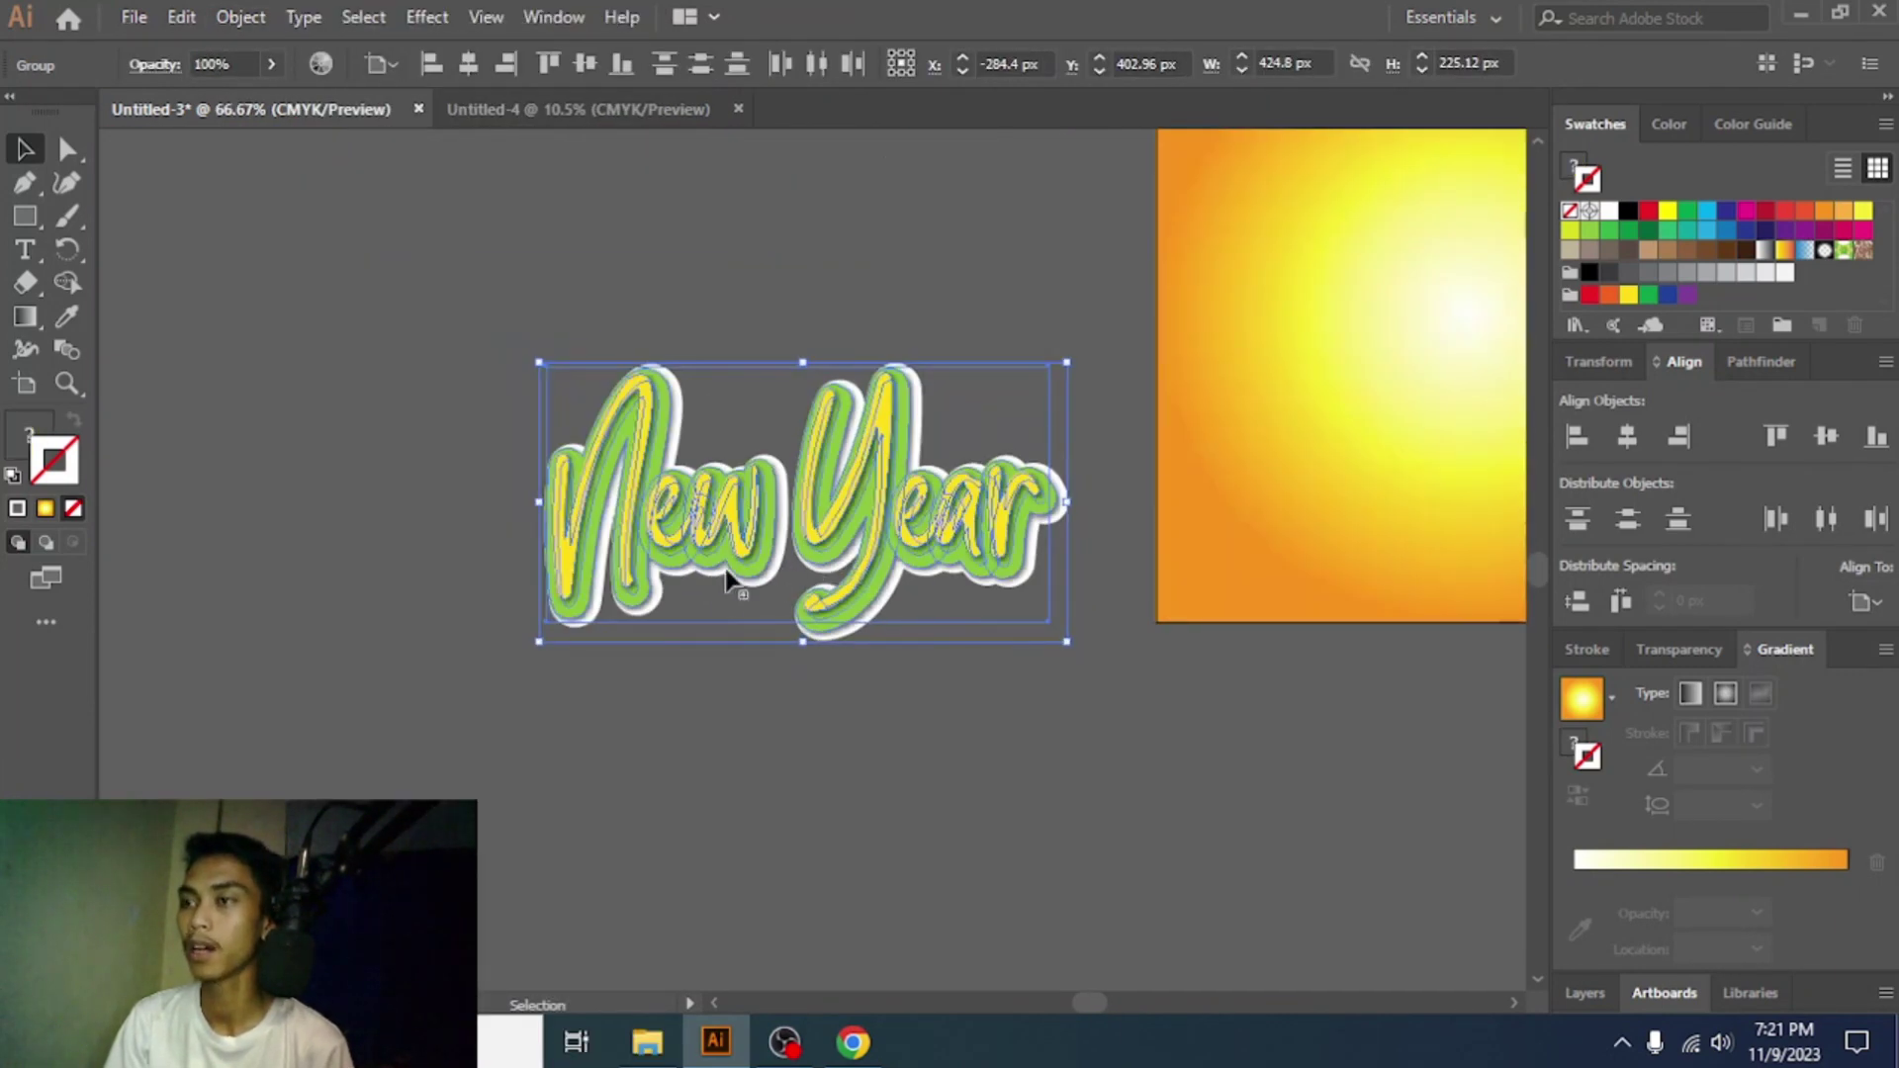
- Select all the white, green and yellow lettering layers and group them into one object
scroll(712, 578, up, 1)
scroll(695, 583, up, 1)
scroll(695, 583, right, 1)
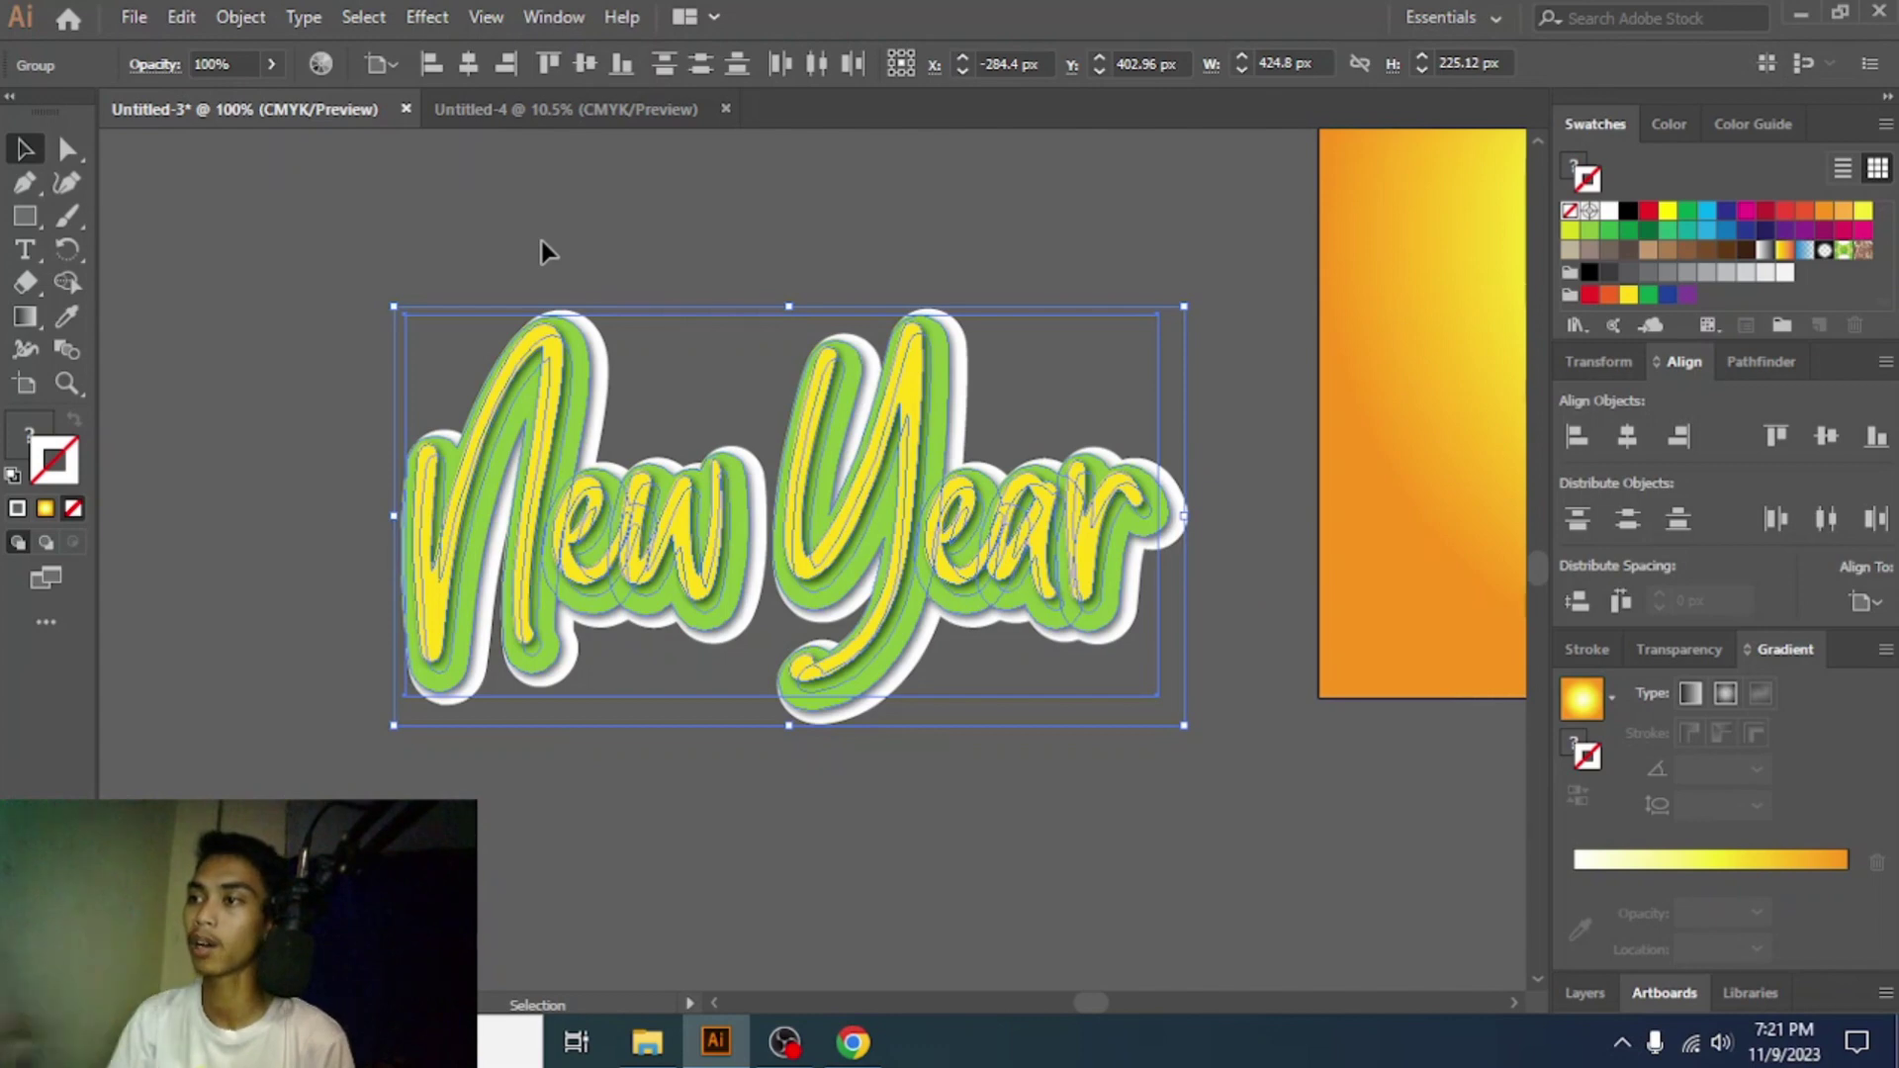
click(230, 18)
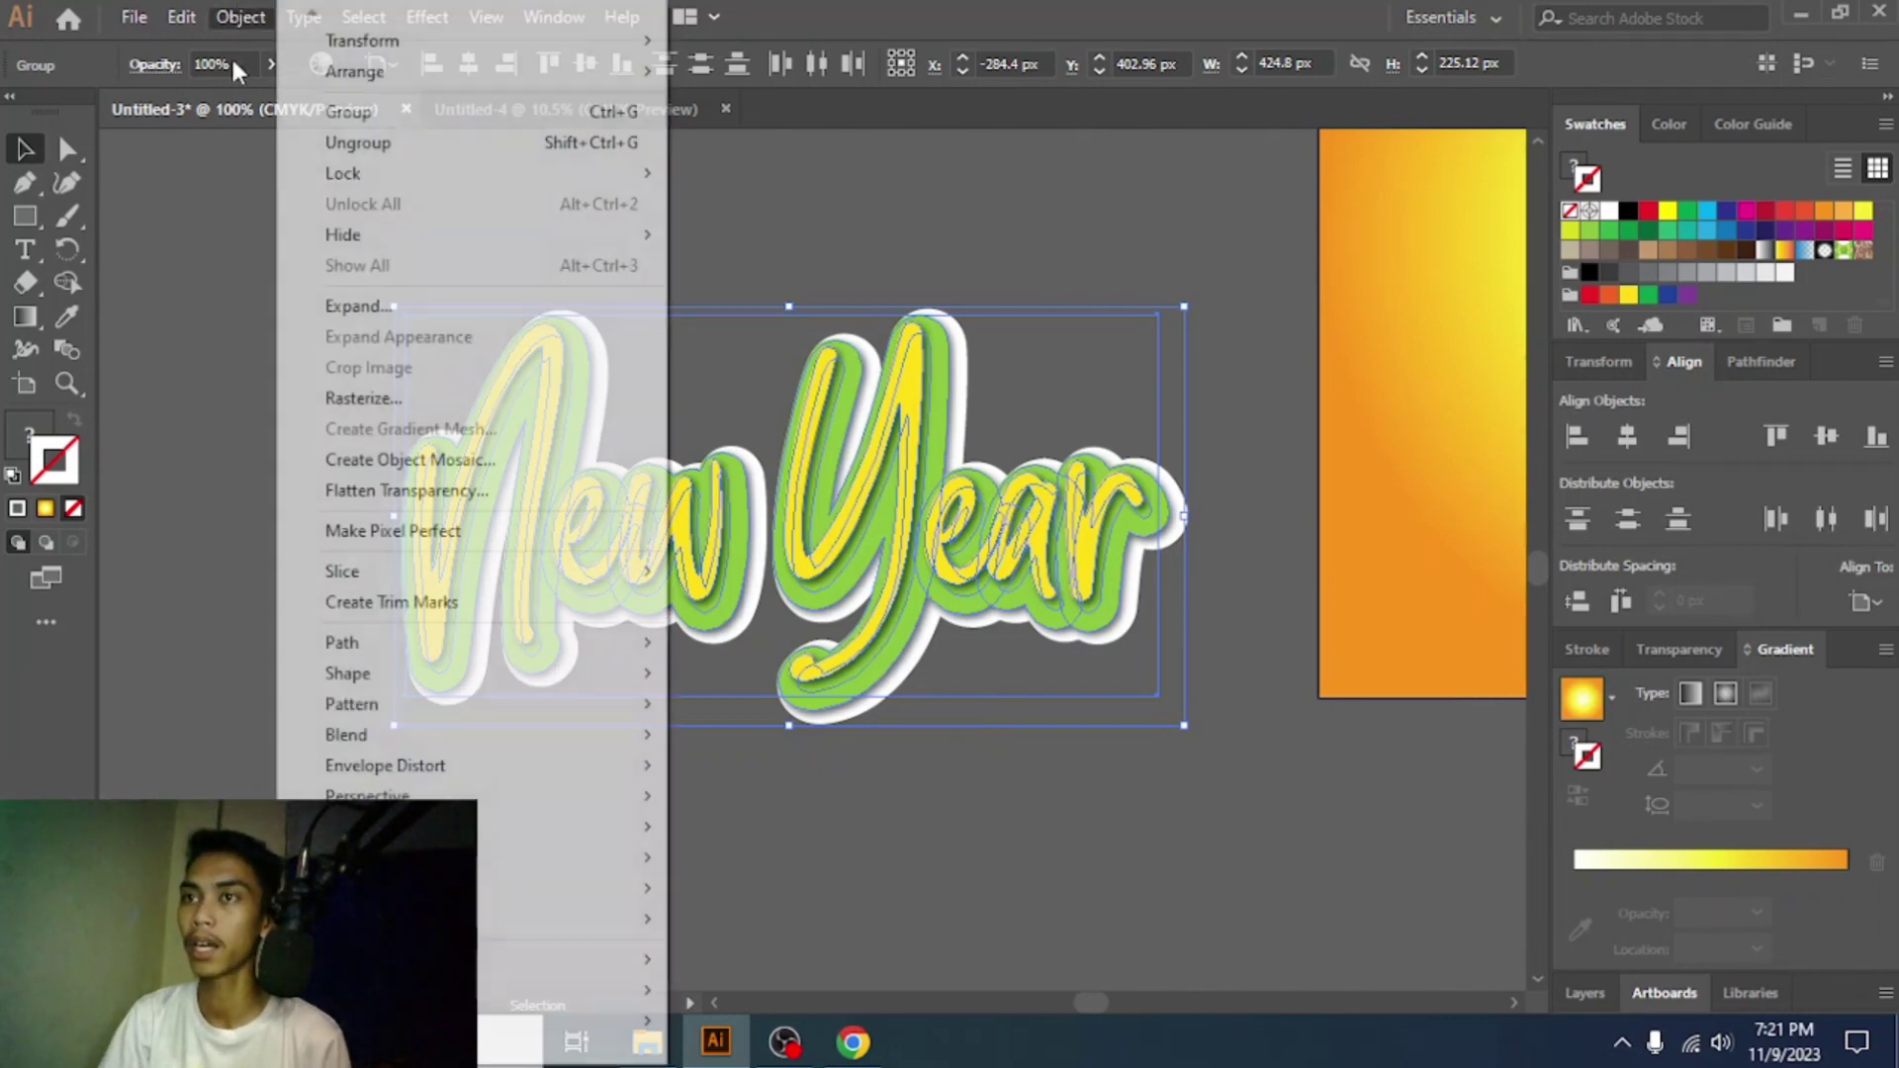
click(910, 216)
drag(370, 255, 995, 676)
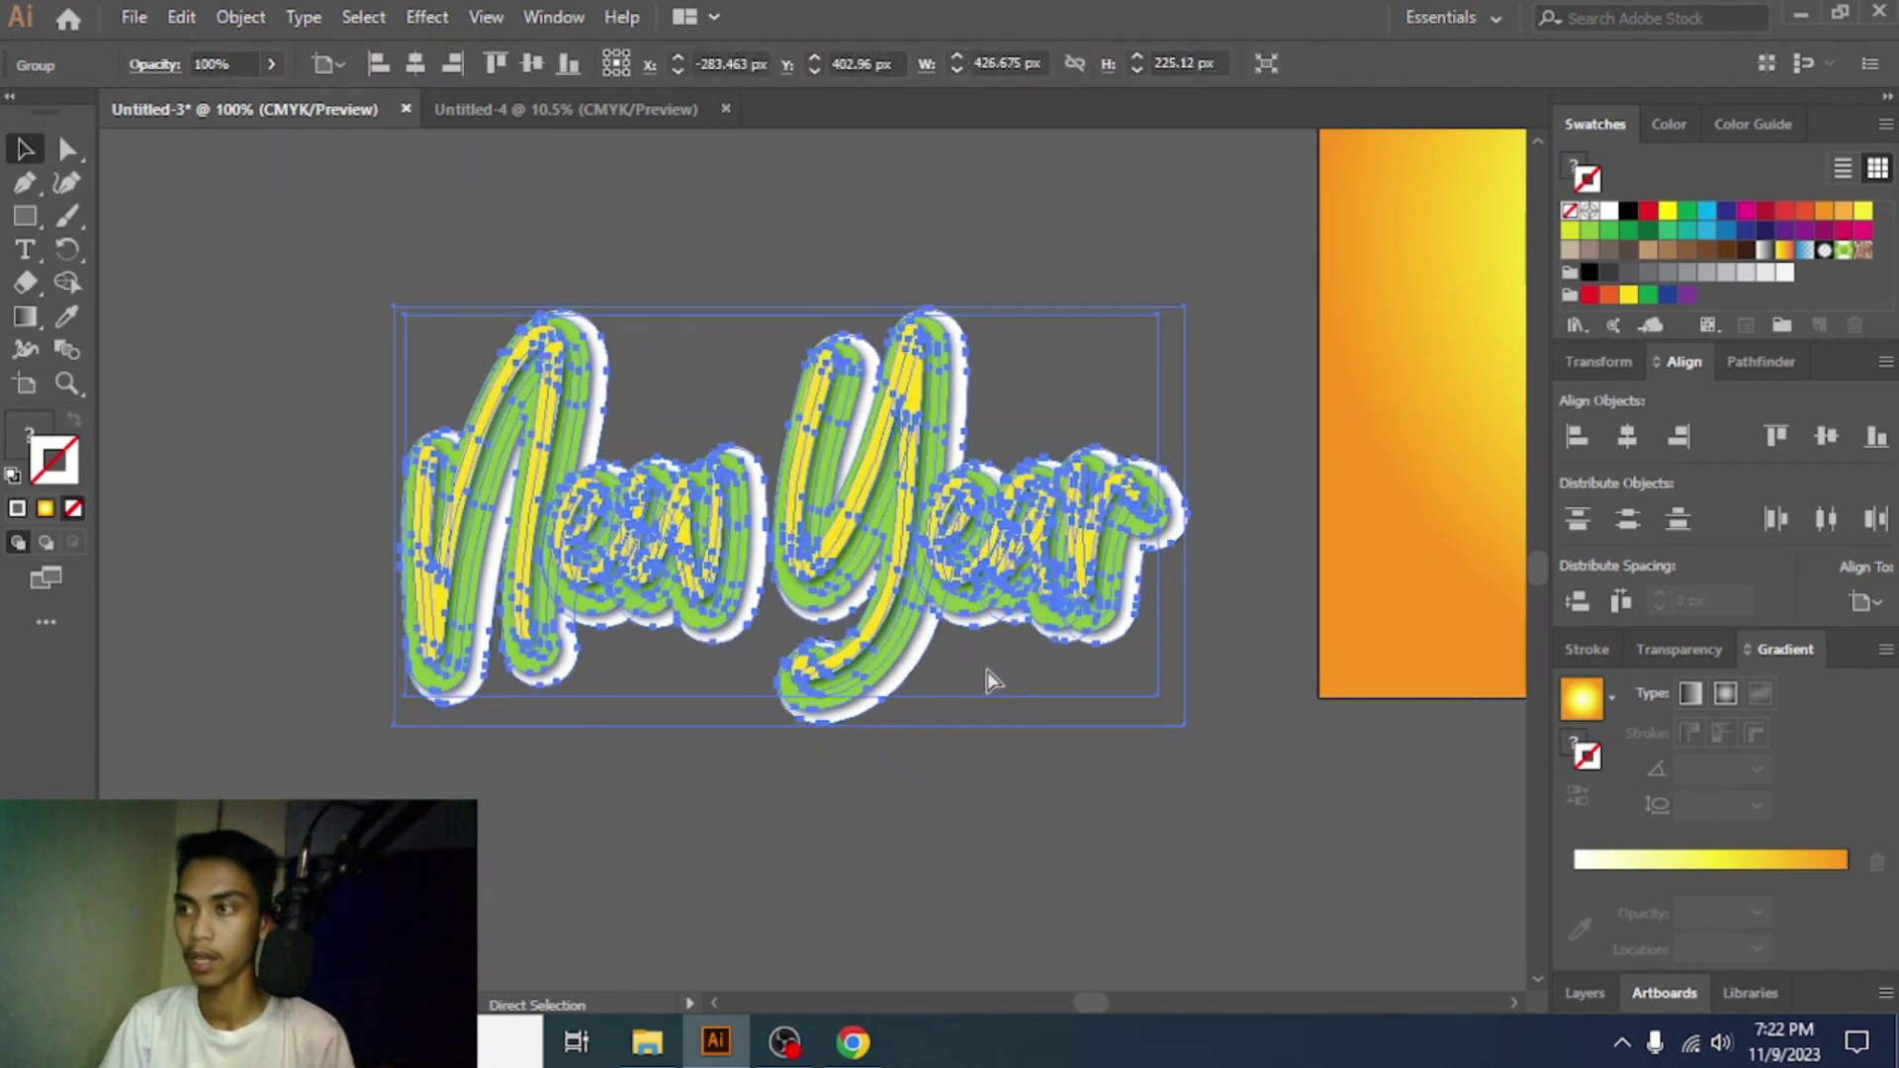
key(ctrl+h)
click(1027, 801)
- Move the grouped "New Year" lettering onto the middle of the gradient background artboard
scroll(1024, 797, down, 2)
scroll(829, 756, right, 3)
drag(663, 670, 985, 549)
scroll(1157, 518, right, 3)
scroll(985, 549, up, 2)
- Add a Drop Shadow effect to the grouped lettering with preview on, and set its blur to 4 px
click(428, 17)
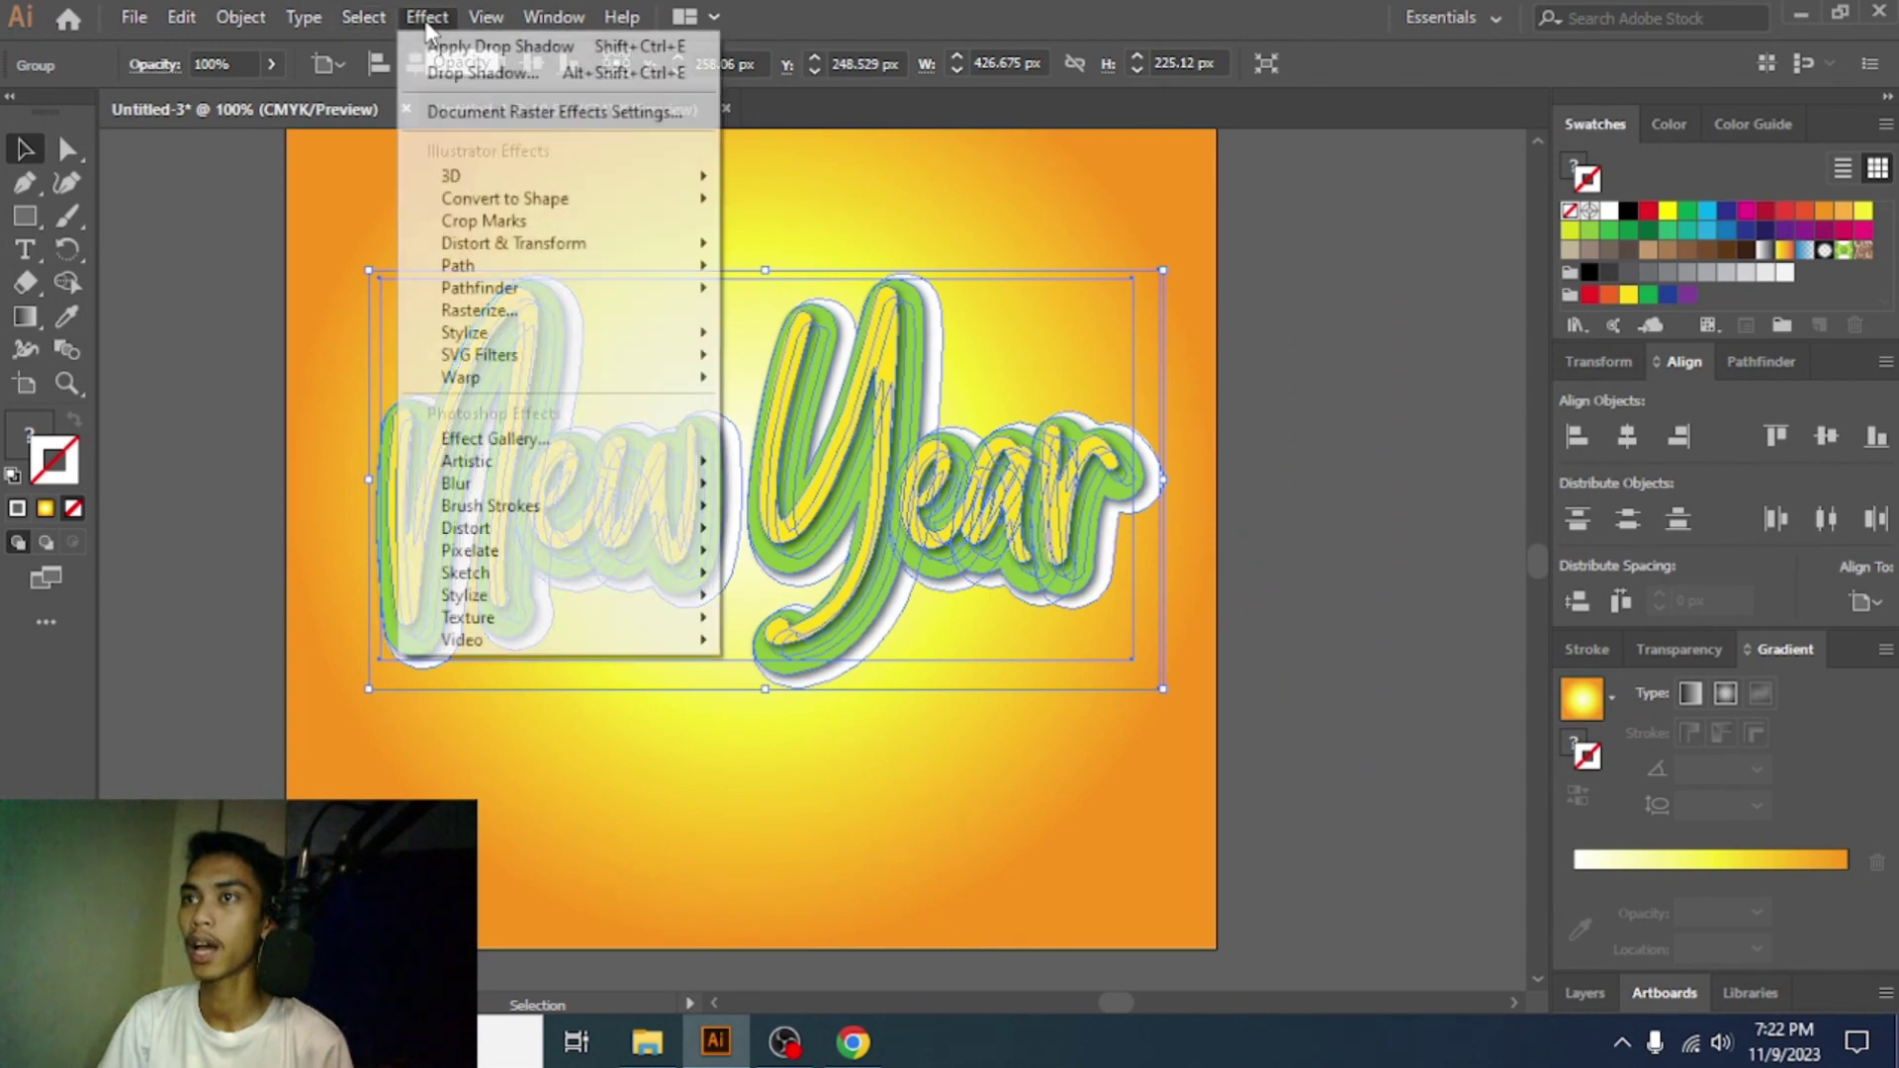
mouse_move(594, 341)
click(865, 342)
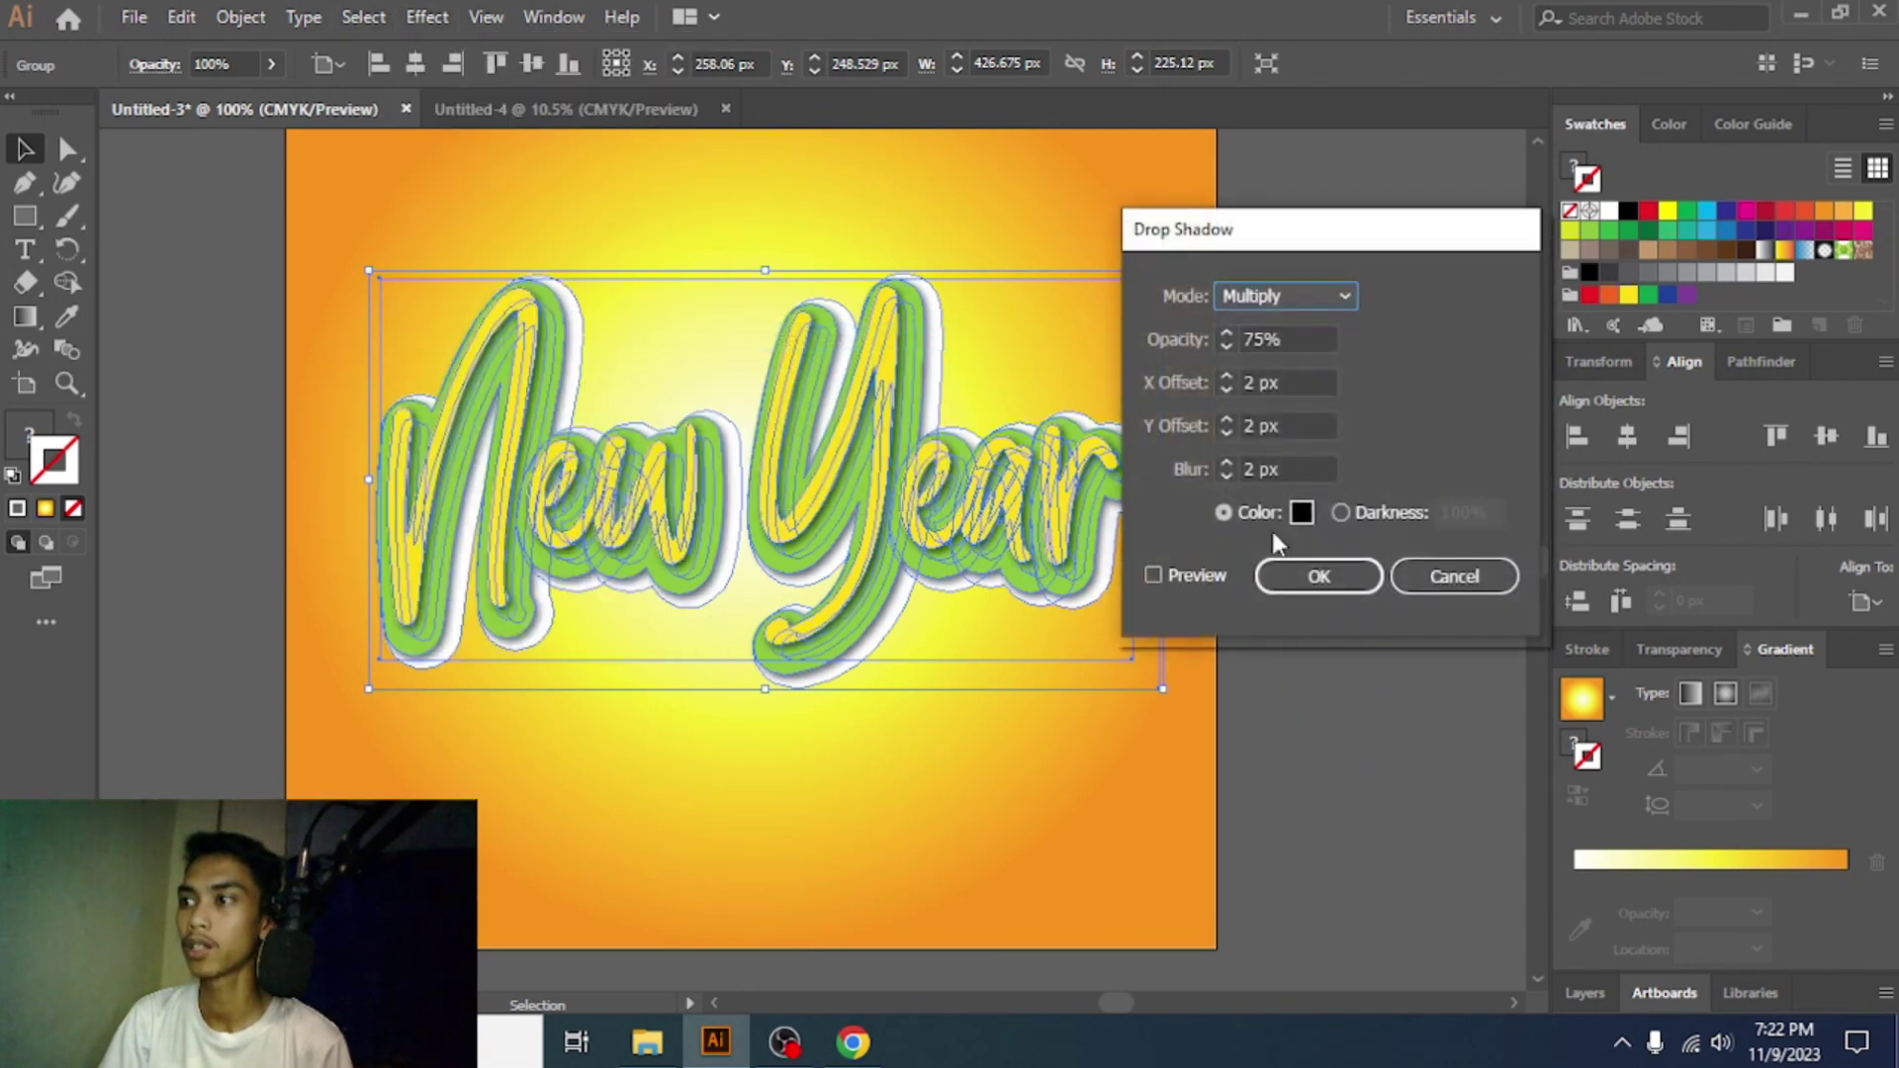
click(1154, 574)
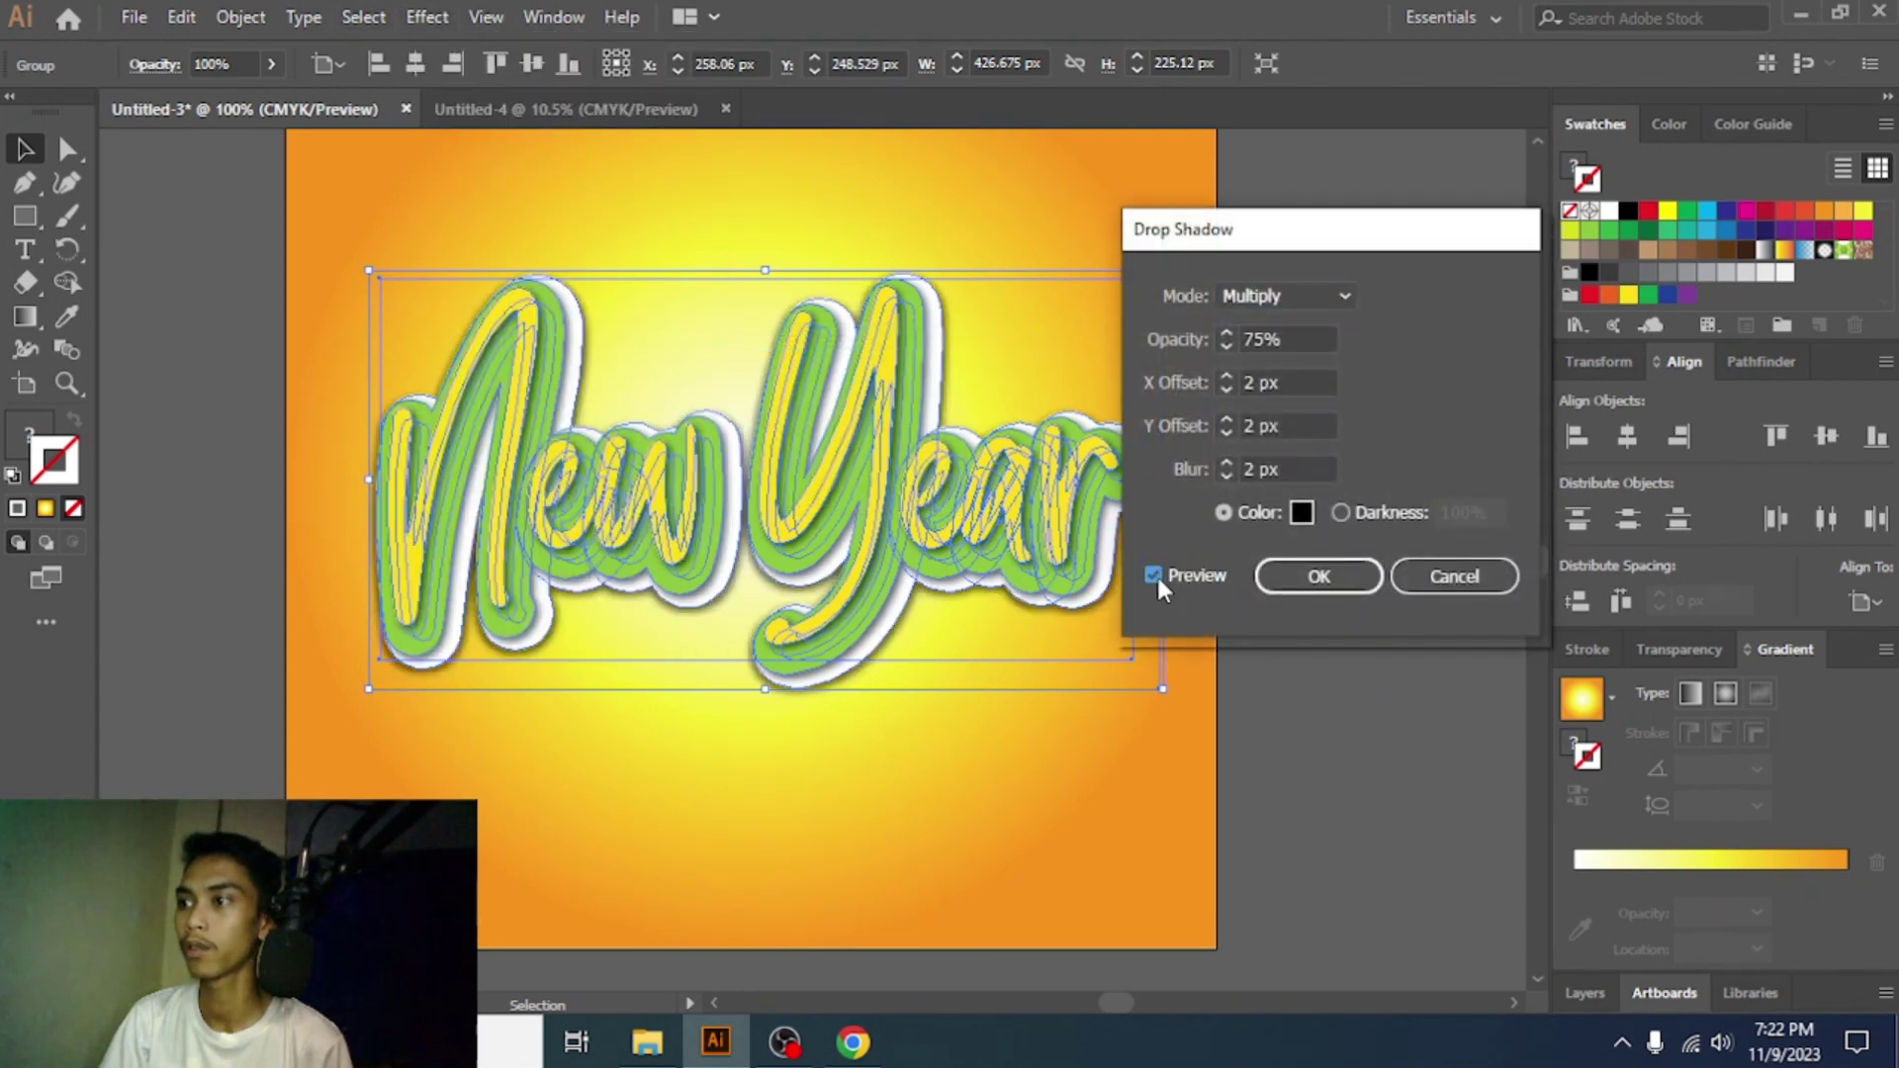
double_click(1252, 467)
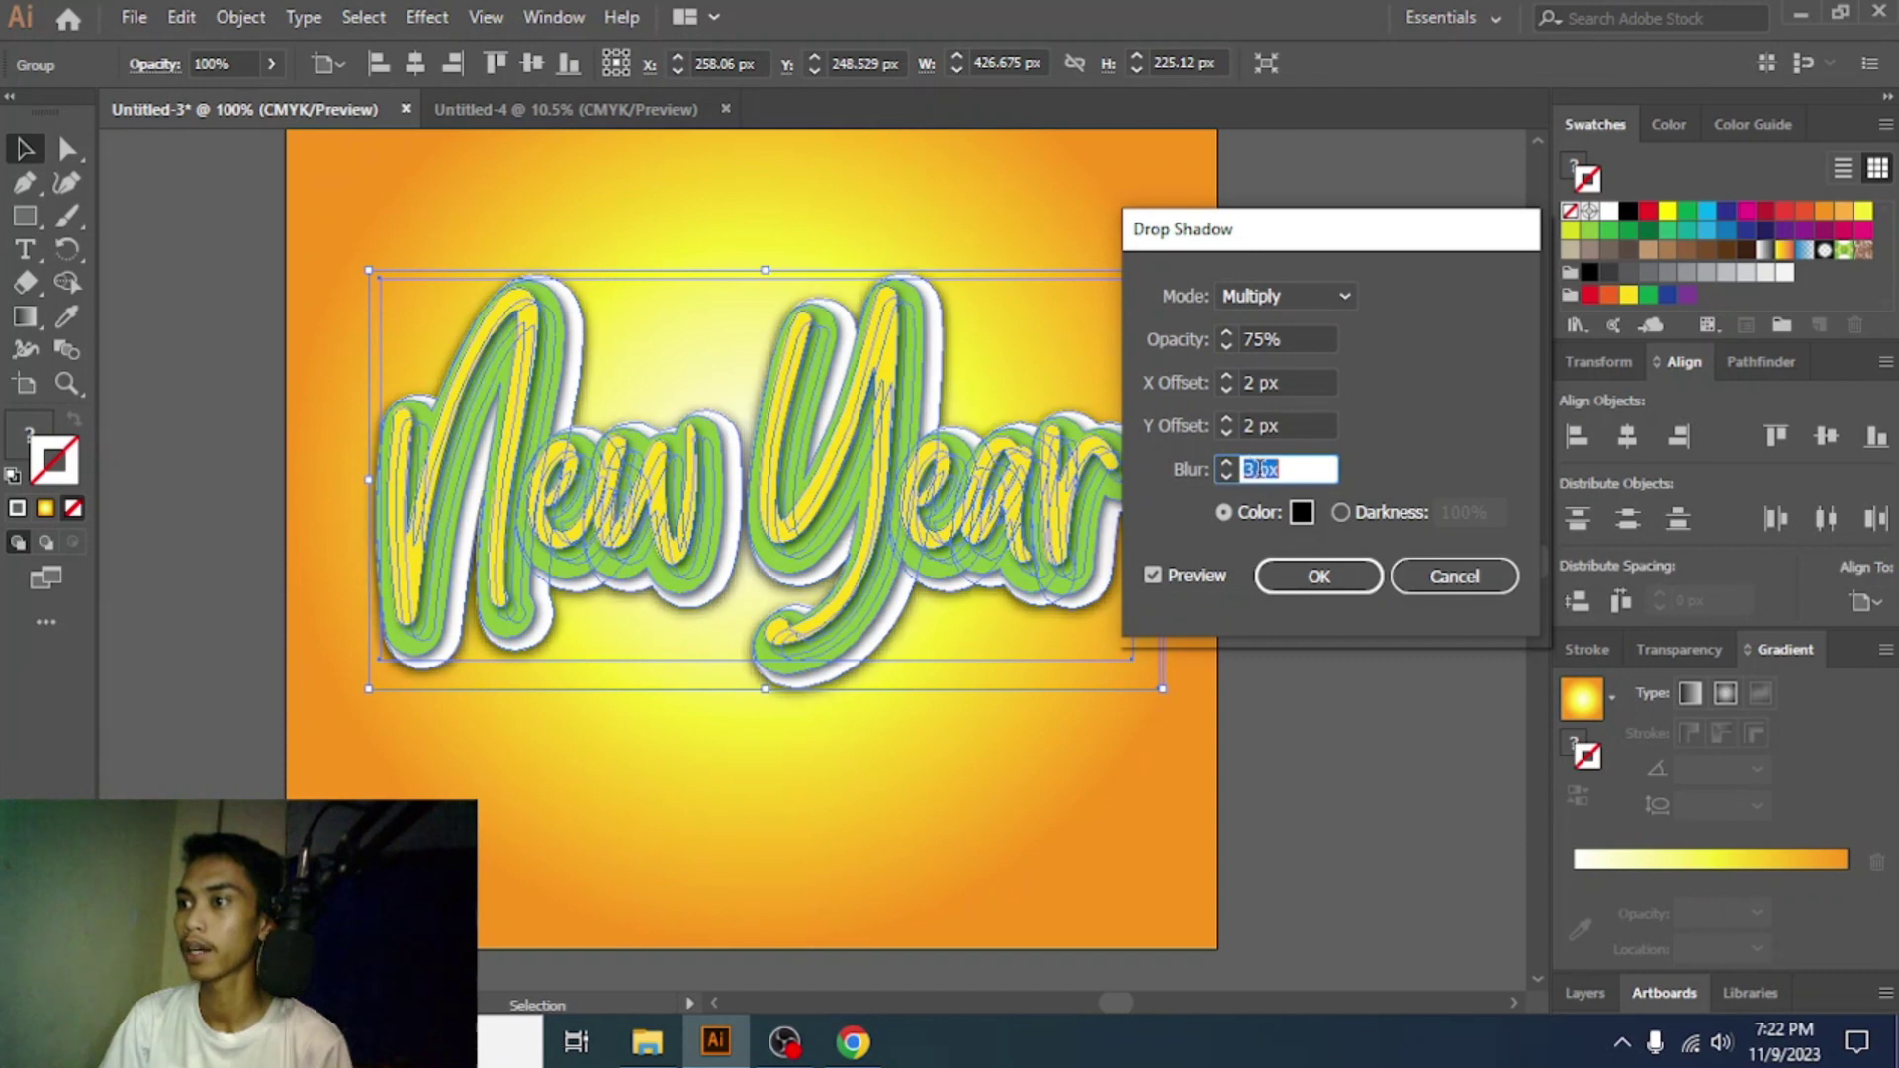
key(Up)
- Set the grouped lettering's drop shadow Y and X offsets to 7 px each, and apply the effect
click(1259, 425)
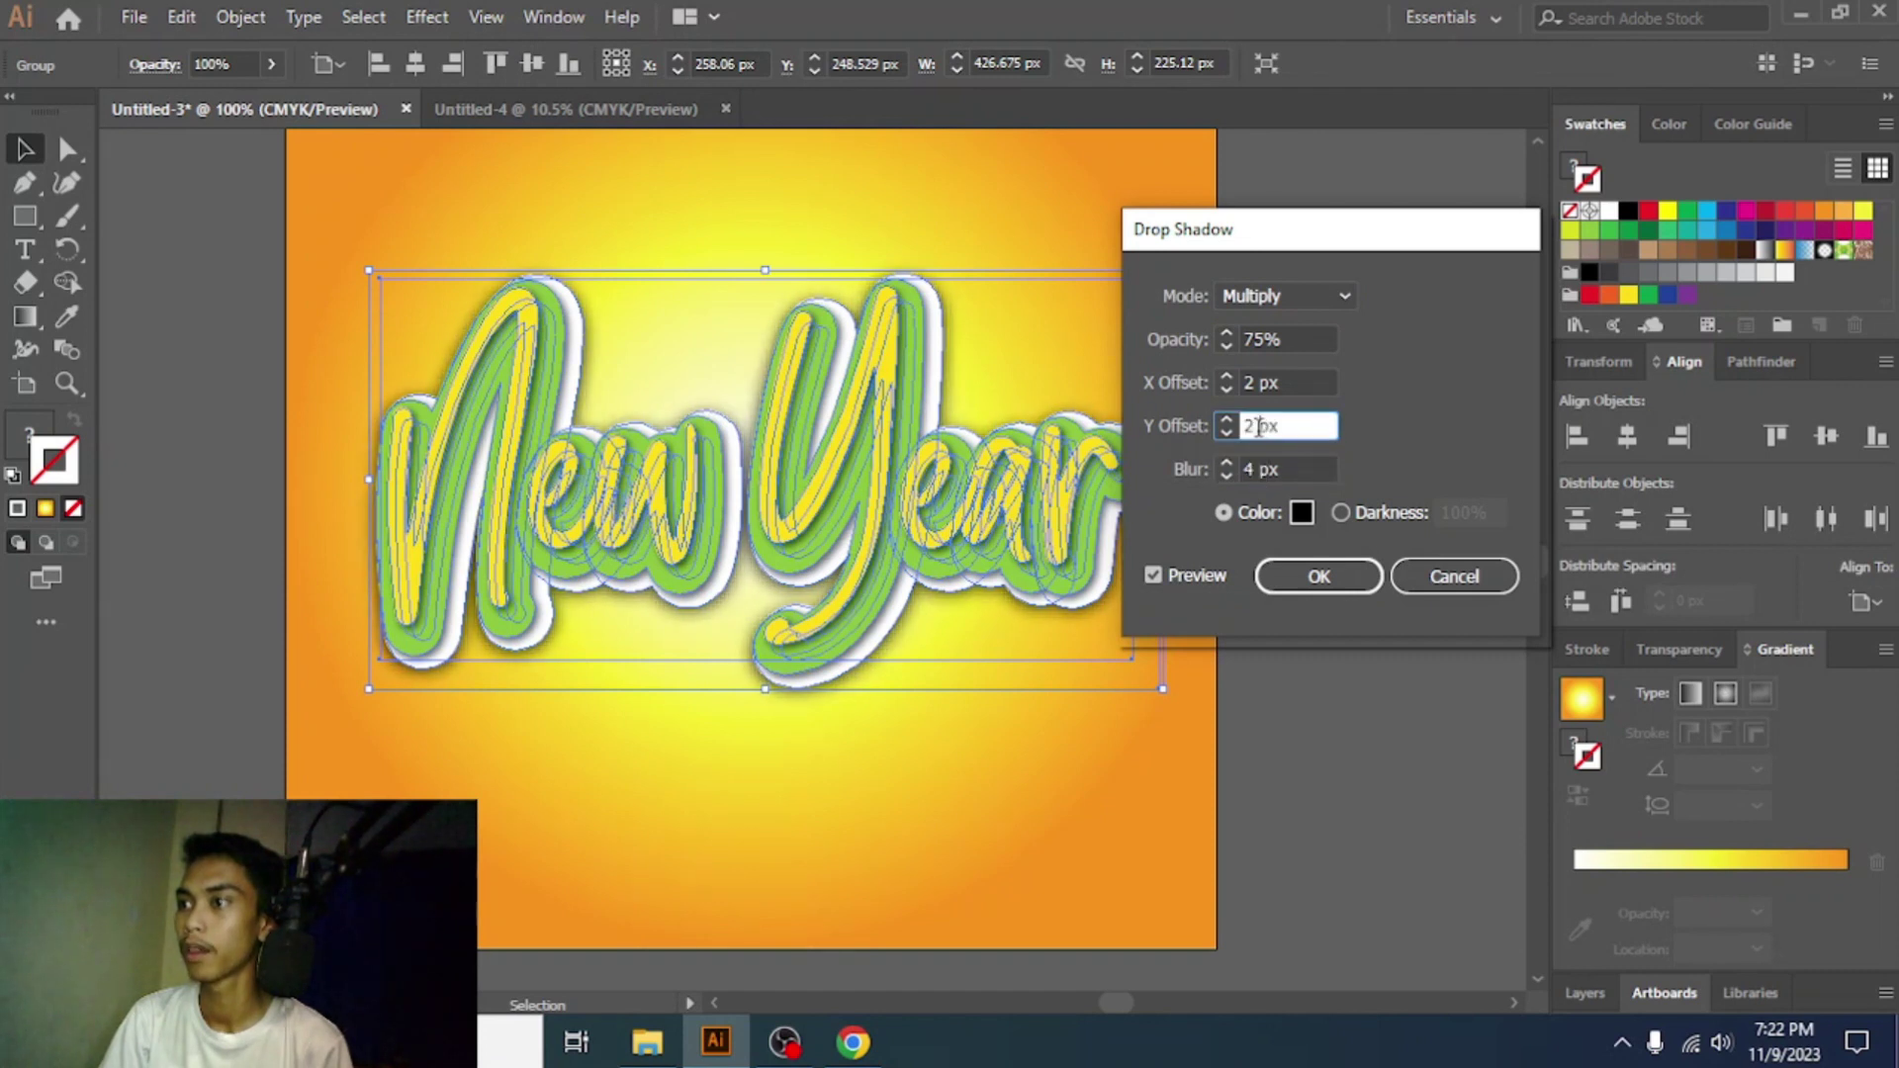
key(Up)
key(Up)
key(Up)
key(Up)
key(Up)
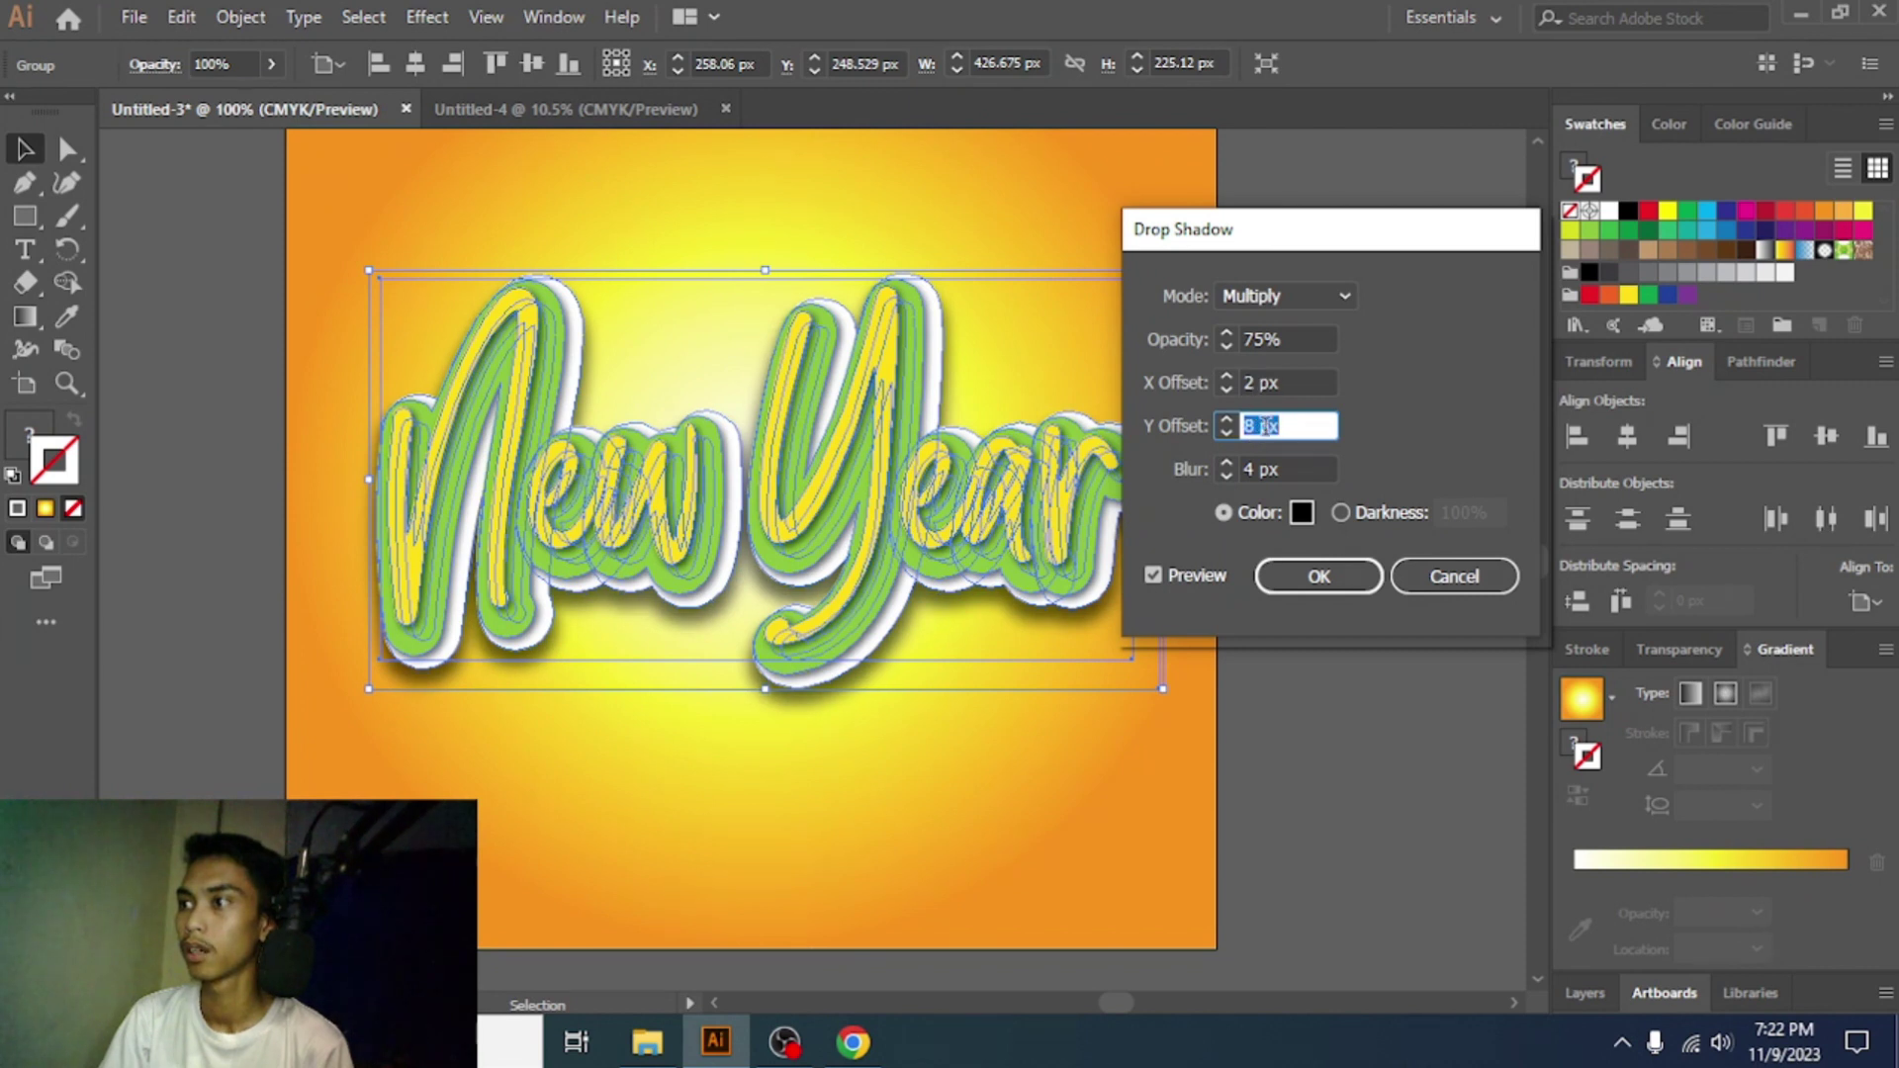
key(Down)
click(1258, 383)
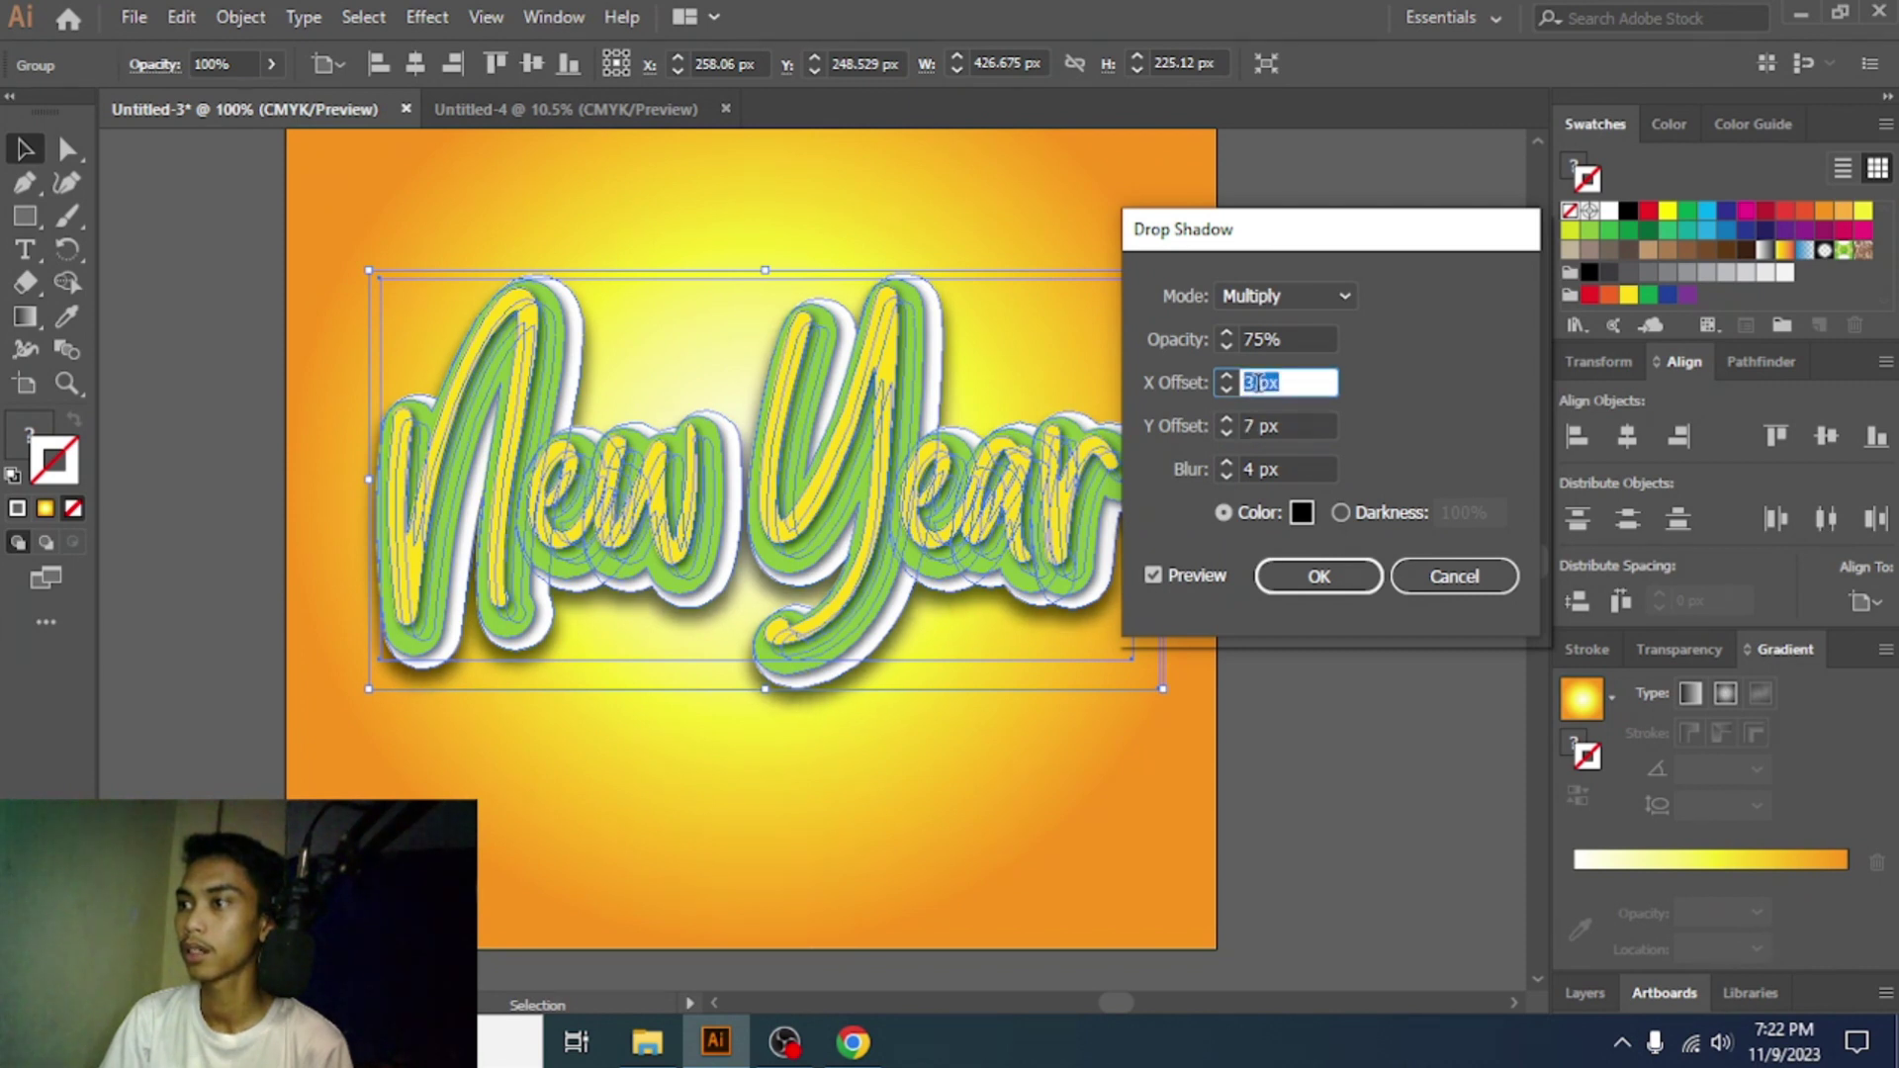
key(Up)
key(Up)
key(Up)
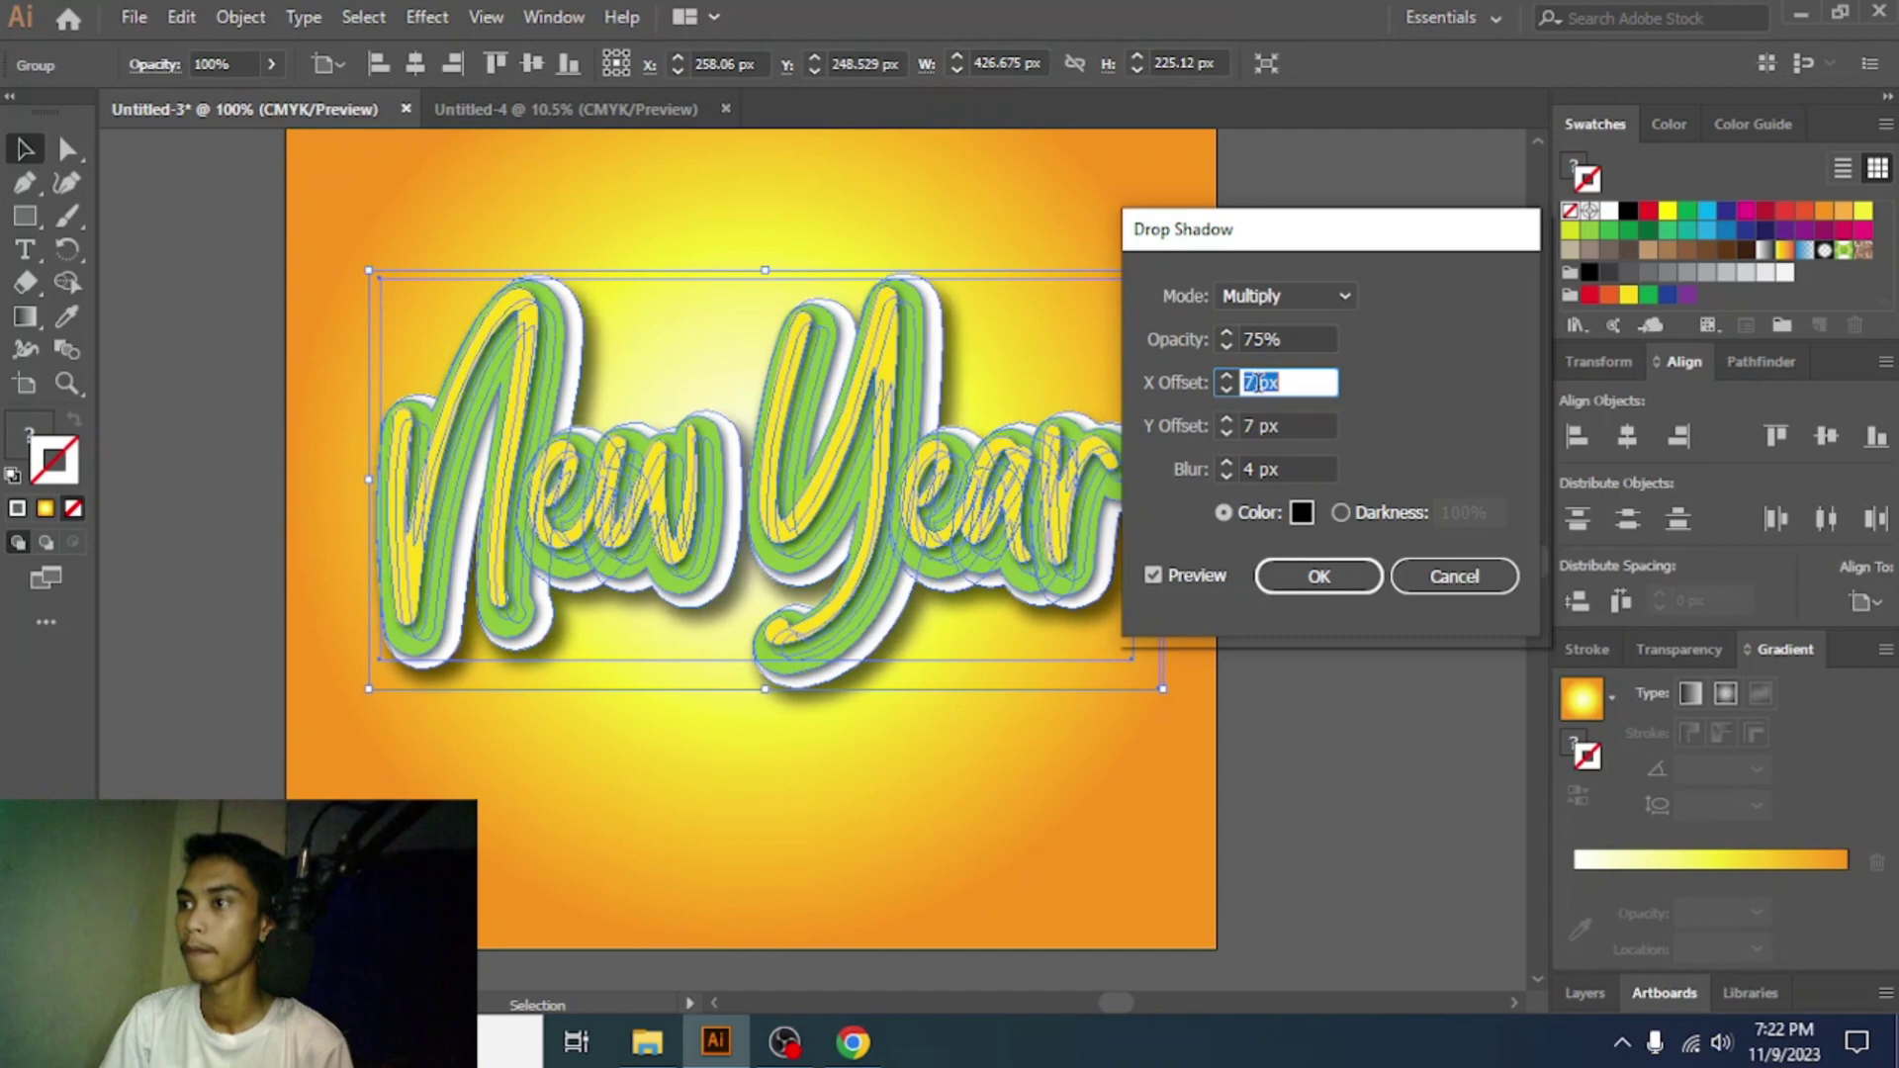
click(1316, 577)
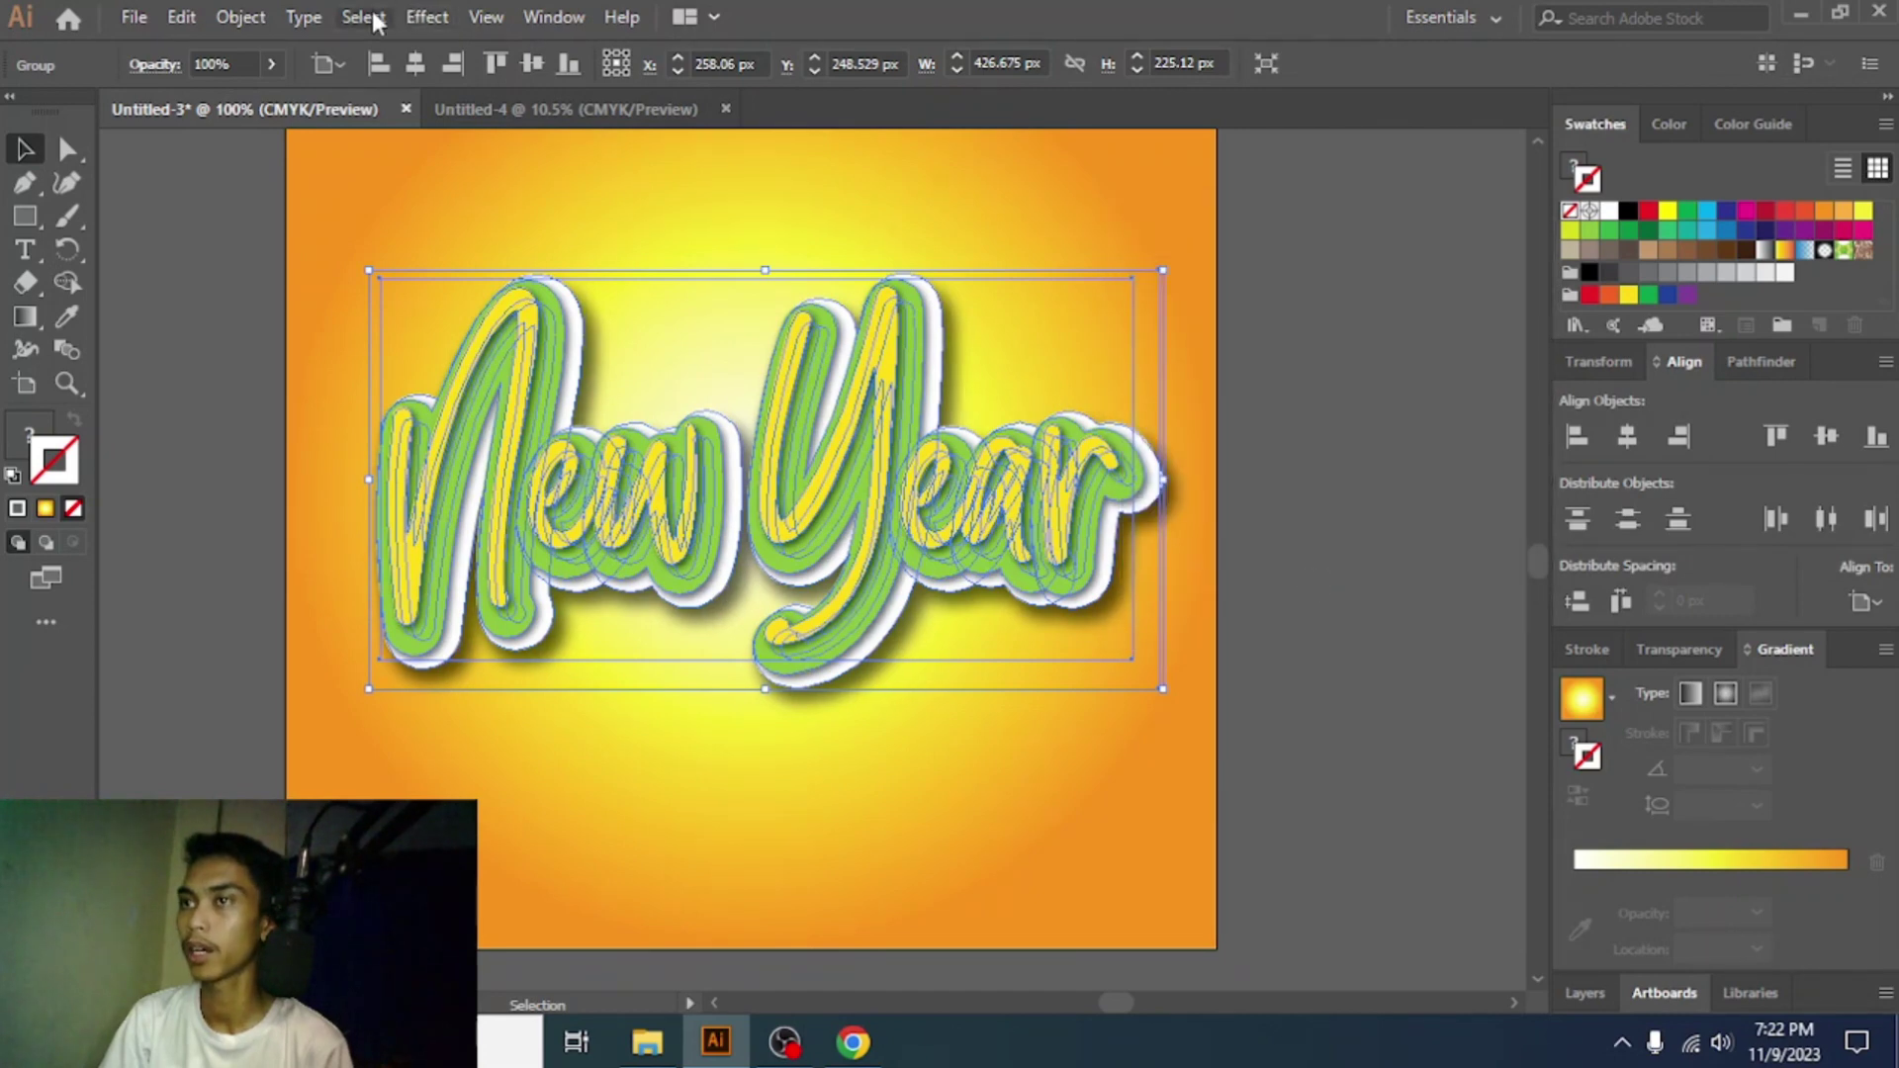
- Expand the appearance of the grouped lettering with its drop shadow, and deselect it
click(240, 17)
click(367, 337)
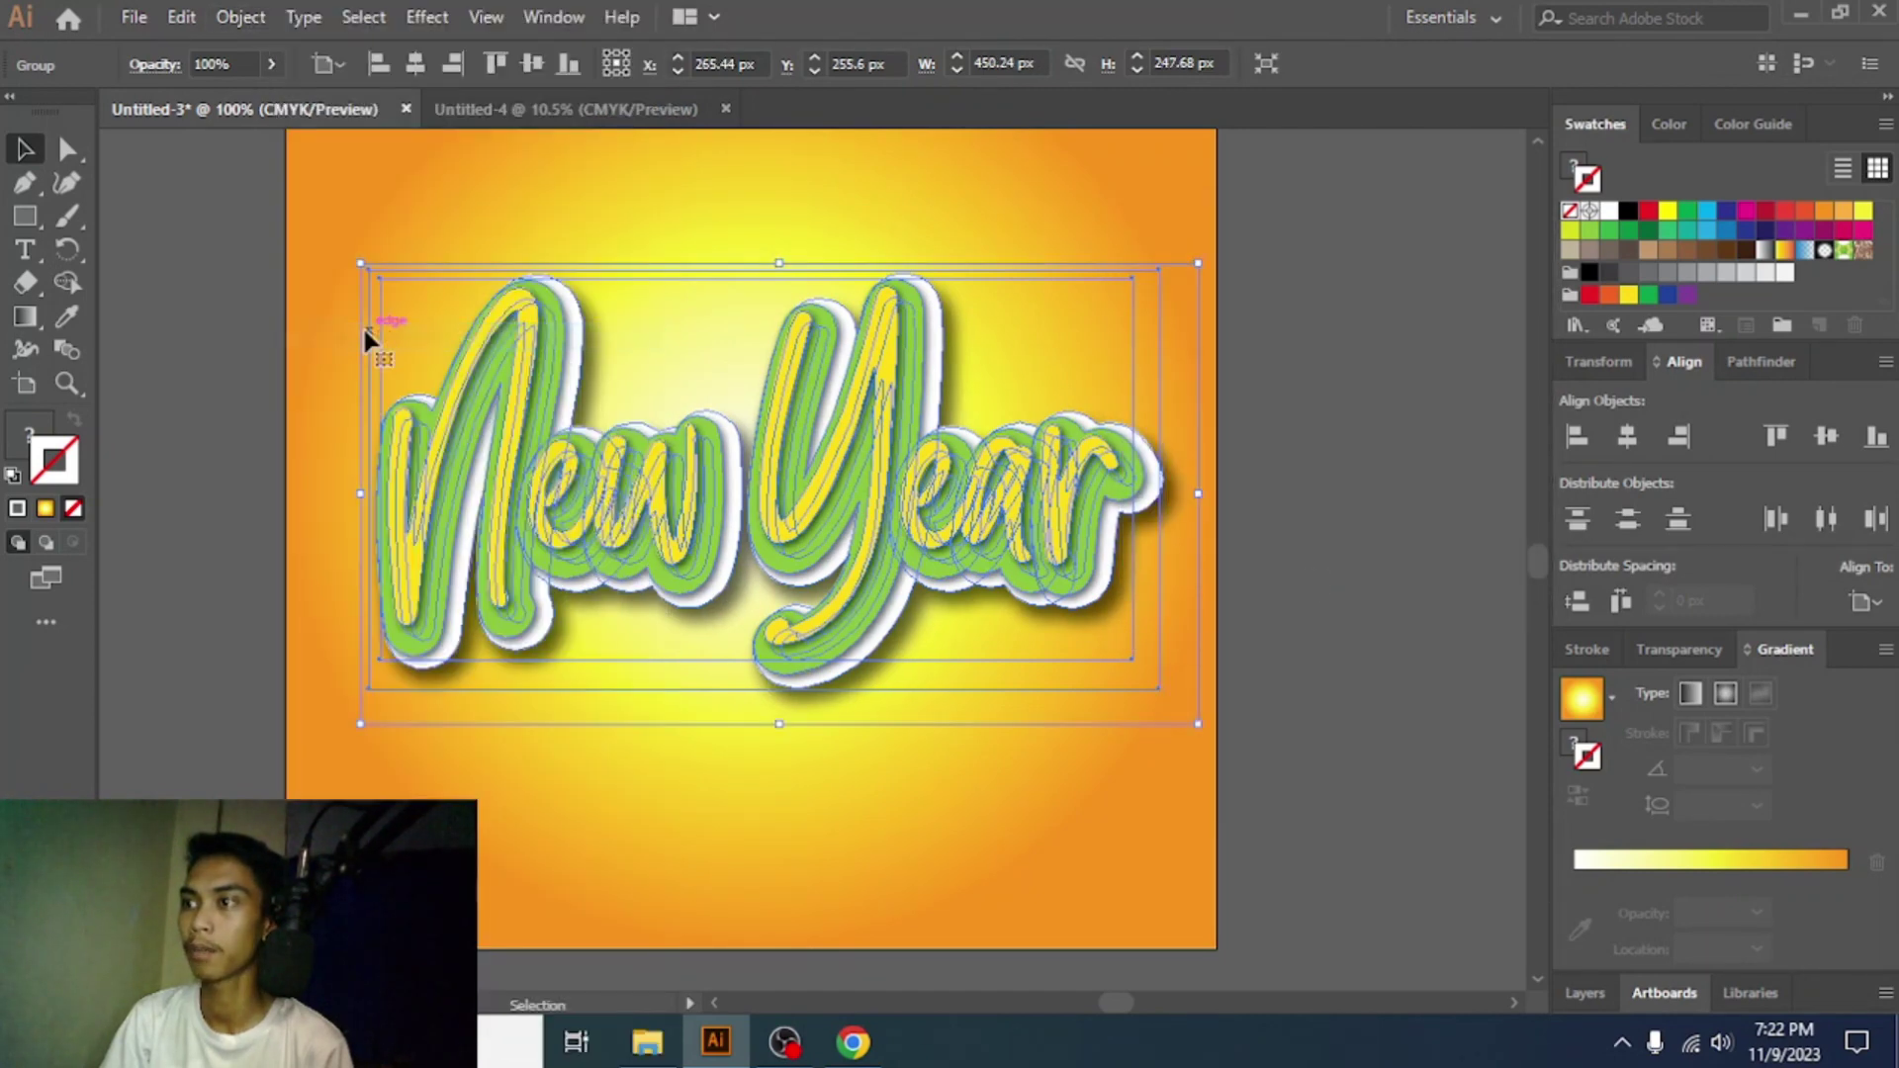
click(1323, 647)
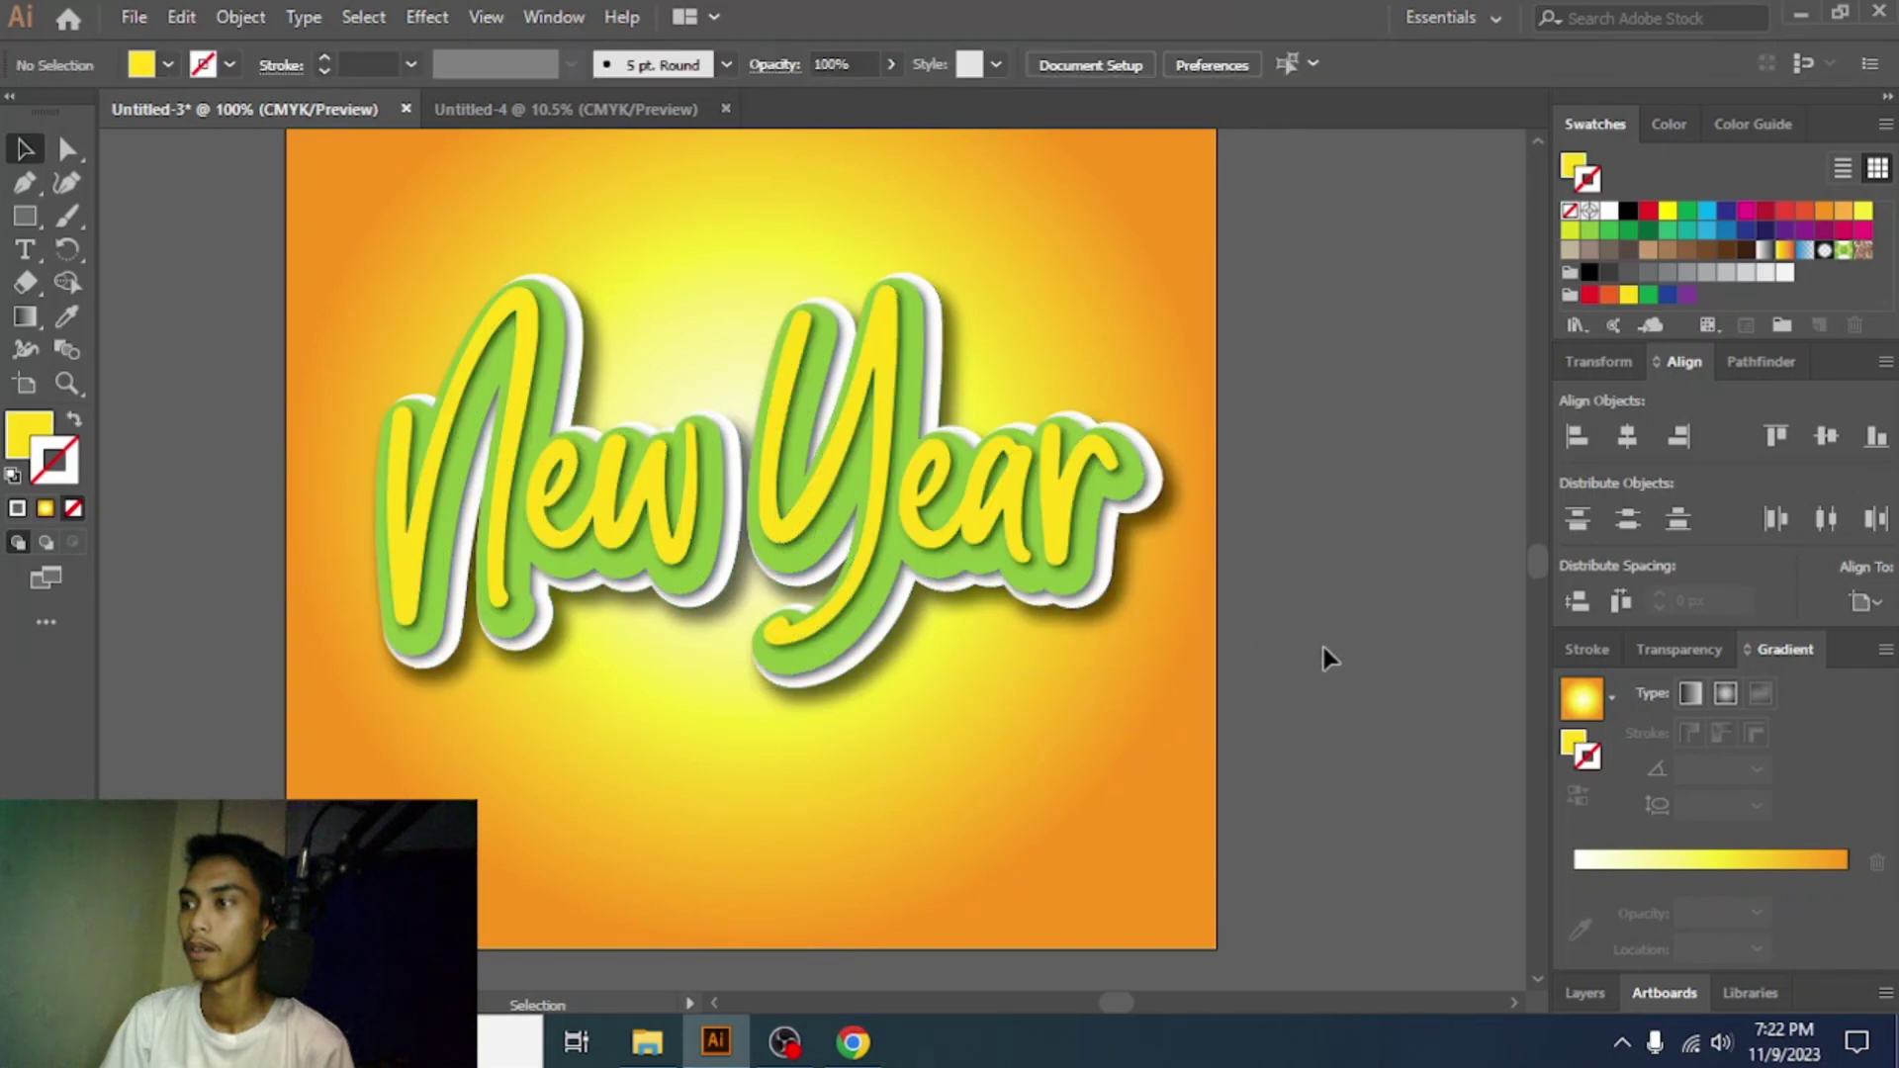
- Draw a tall, narrow ellipse with a solid yellow fill on the empty canvas to the left of the artboard
key(ctrl+minus)
scroll(1256, 604, right, 2)
scroll(1250, 606, down, 1)
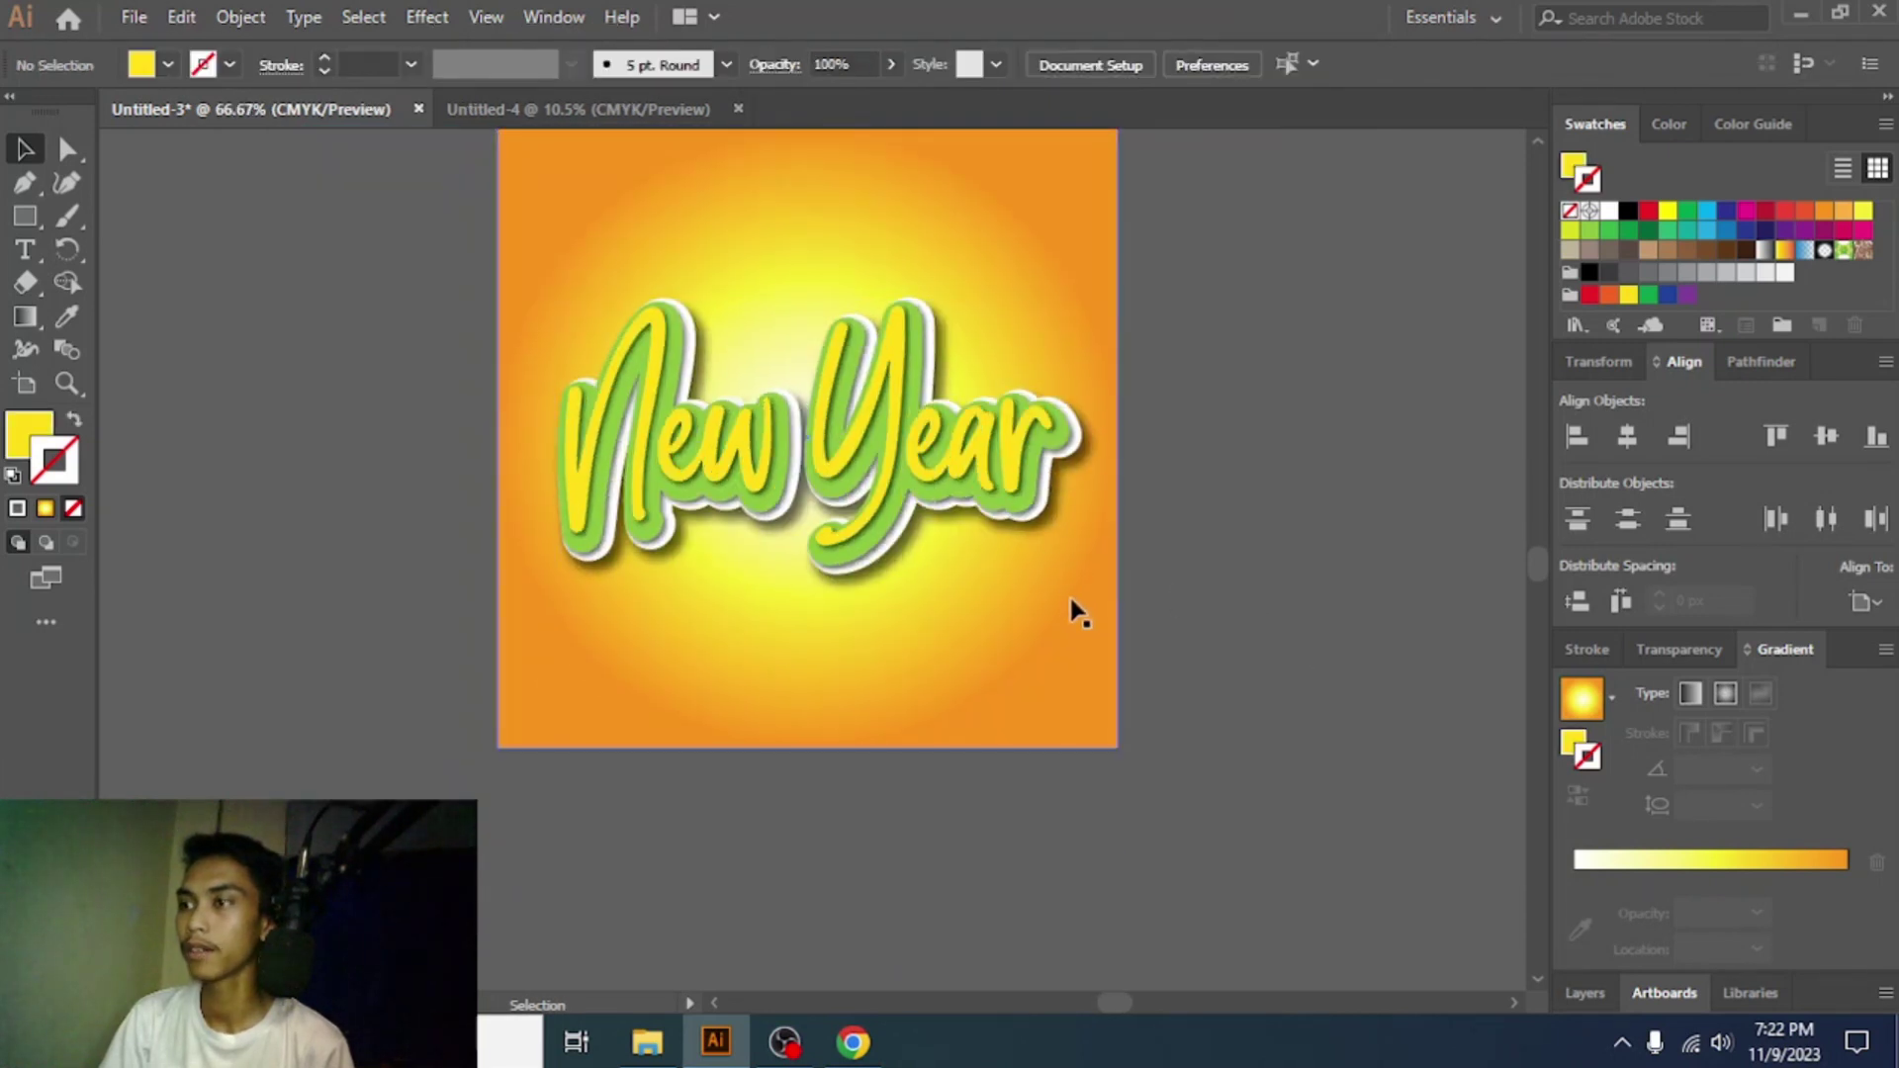
scroll(1072, 614, up, 2)
scroll(732, 548, left, 2)
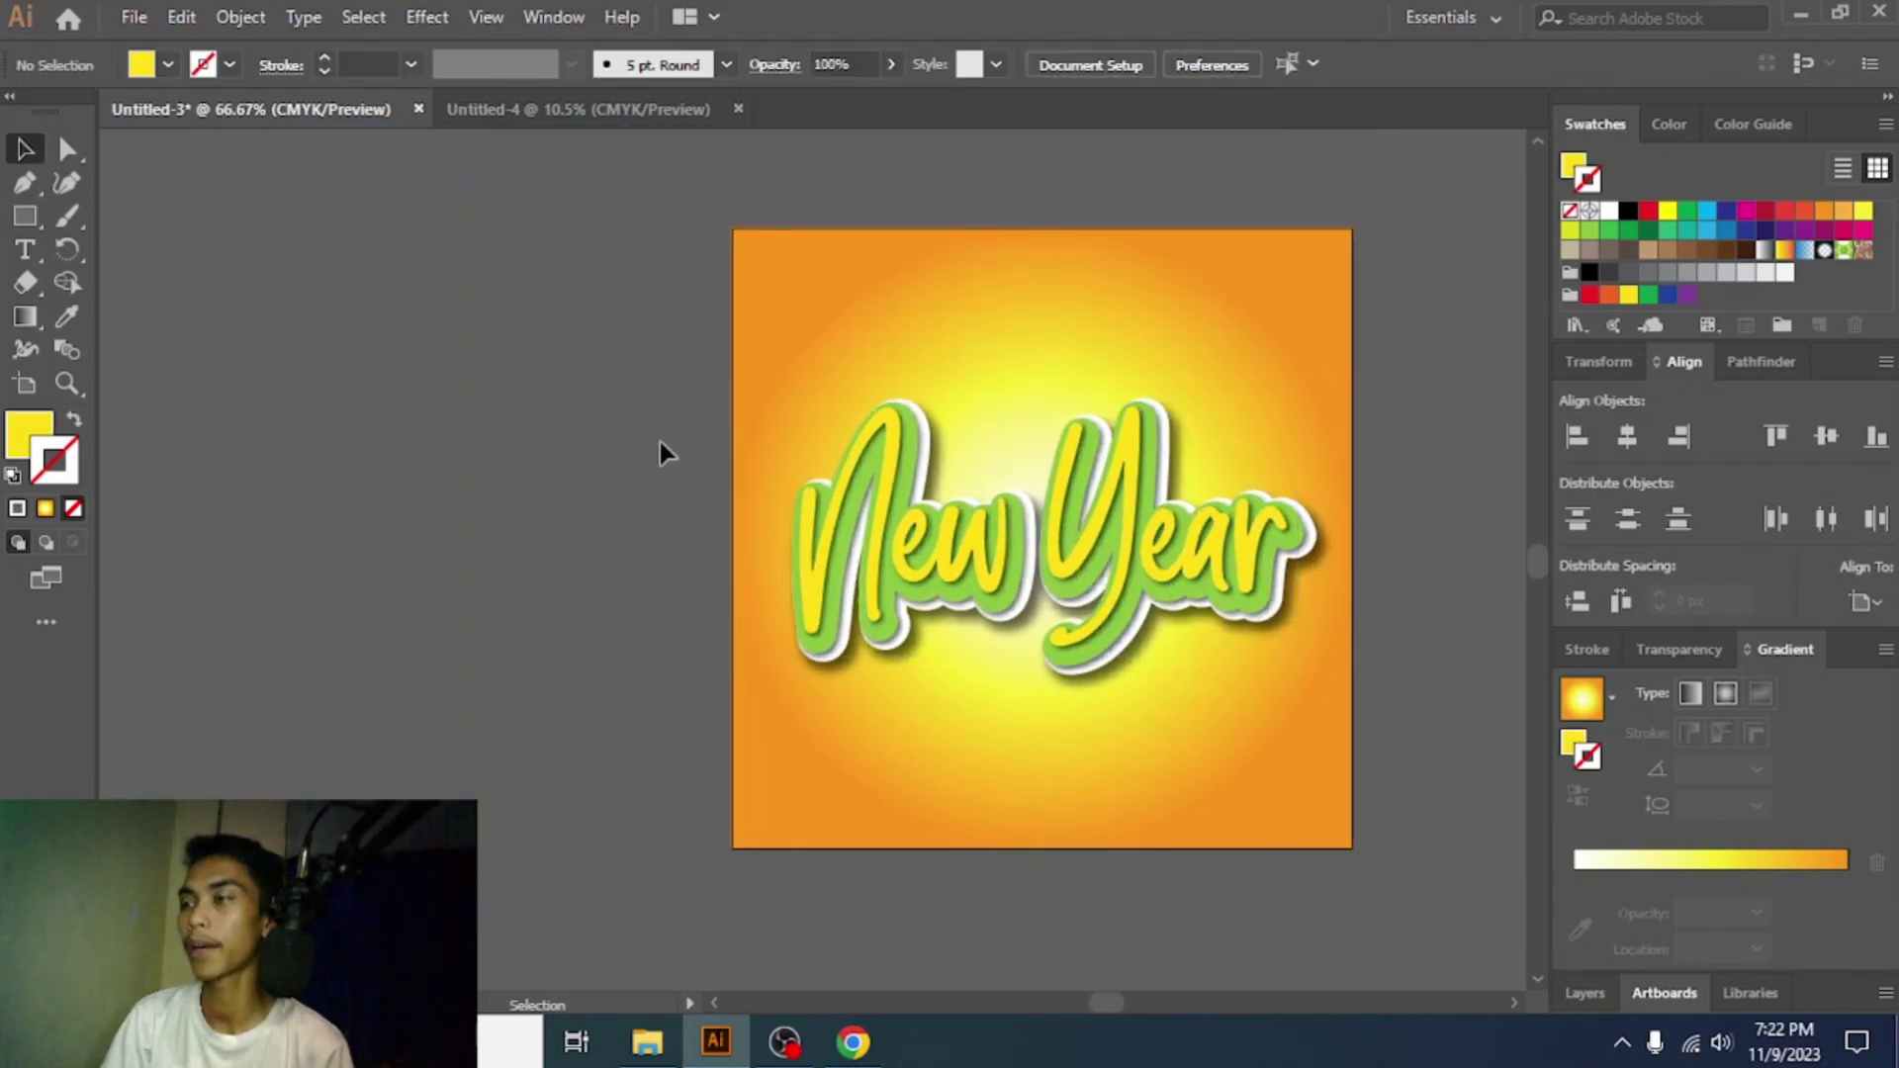
scroll(661, 445, down, 2)
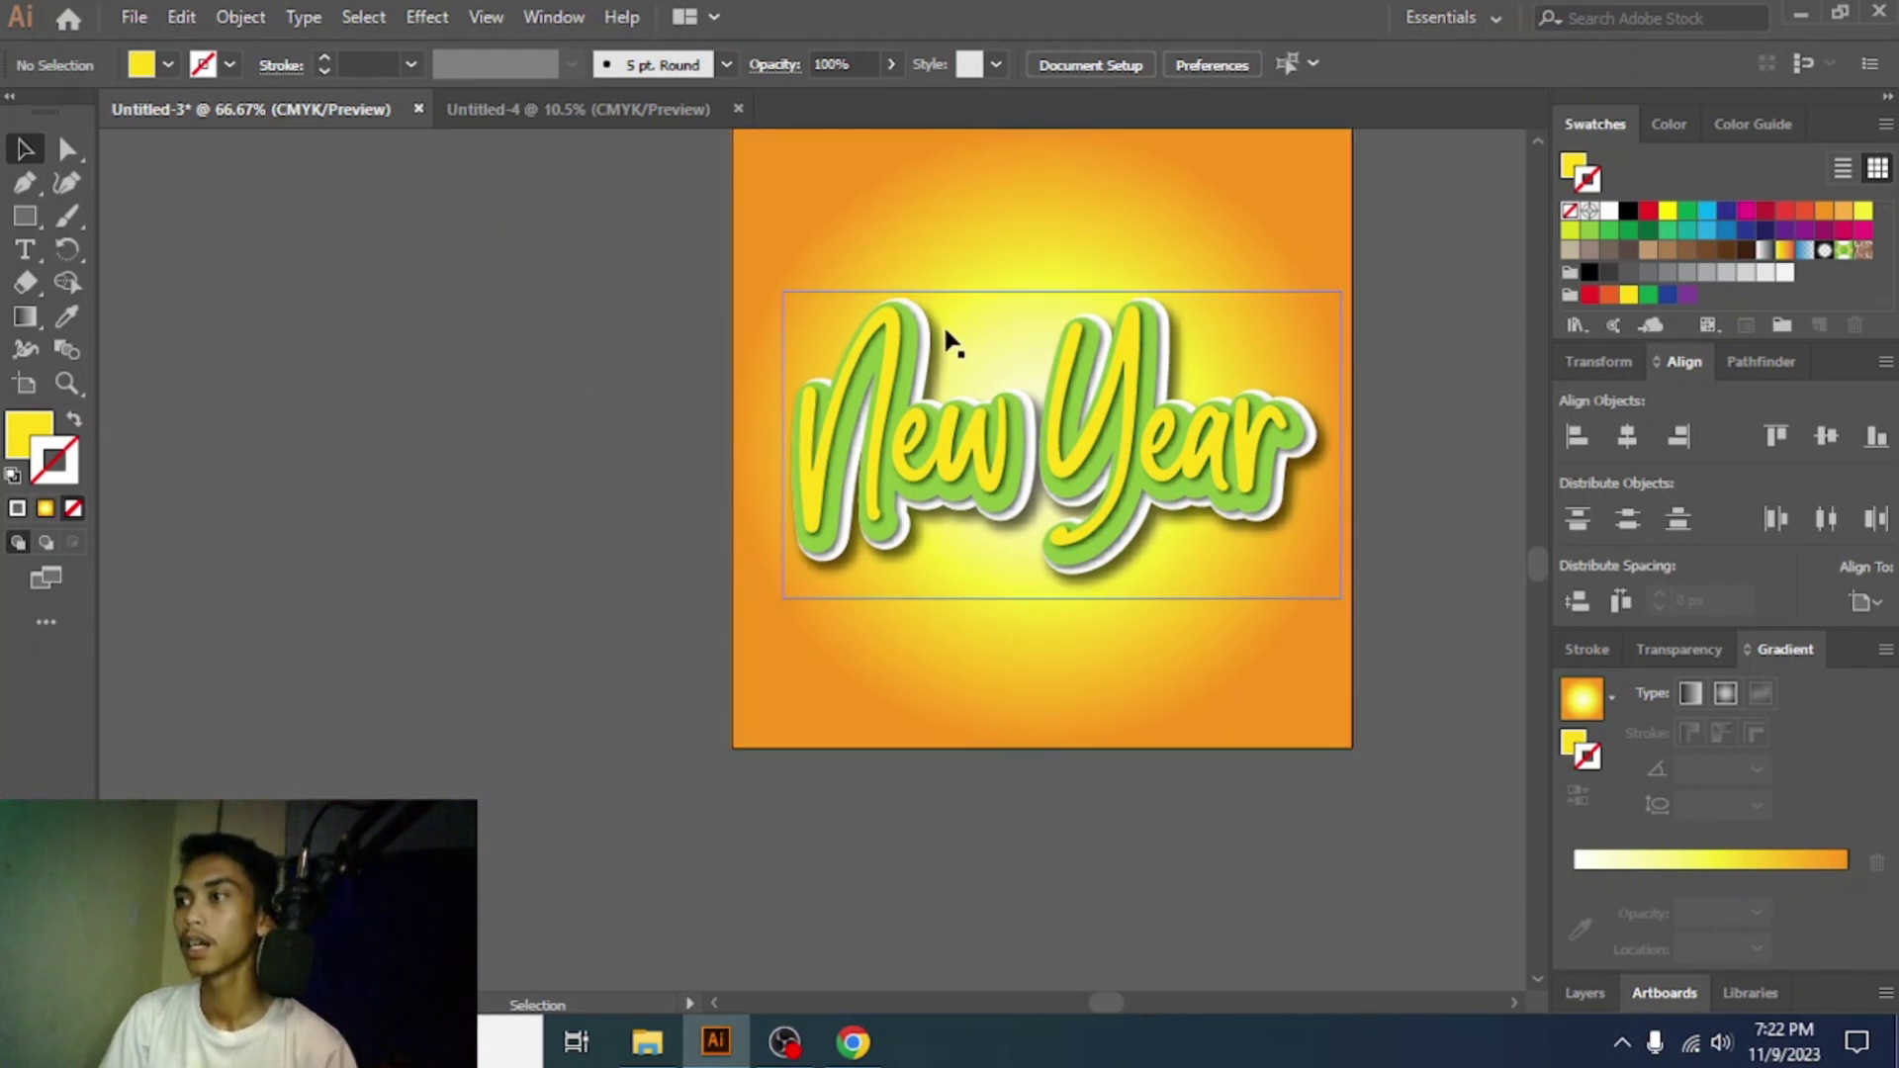
key(comma)
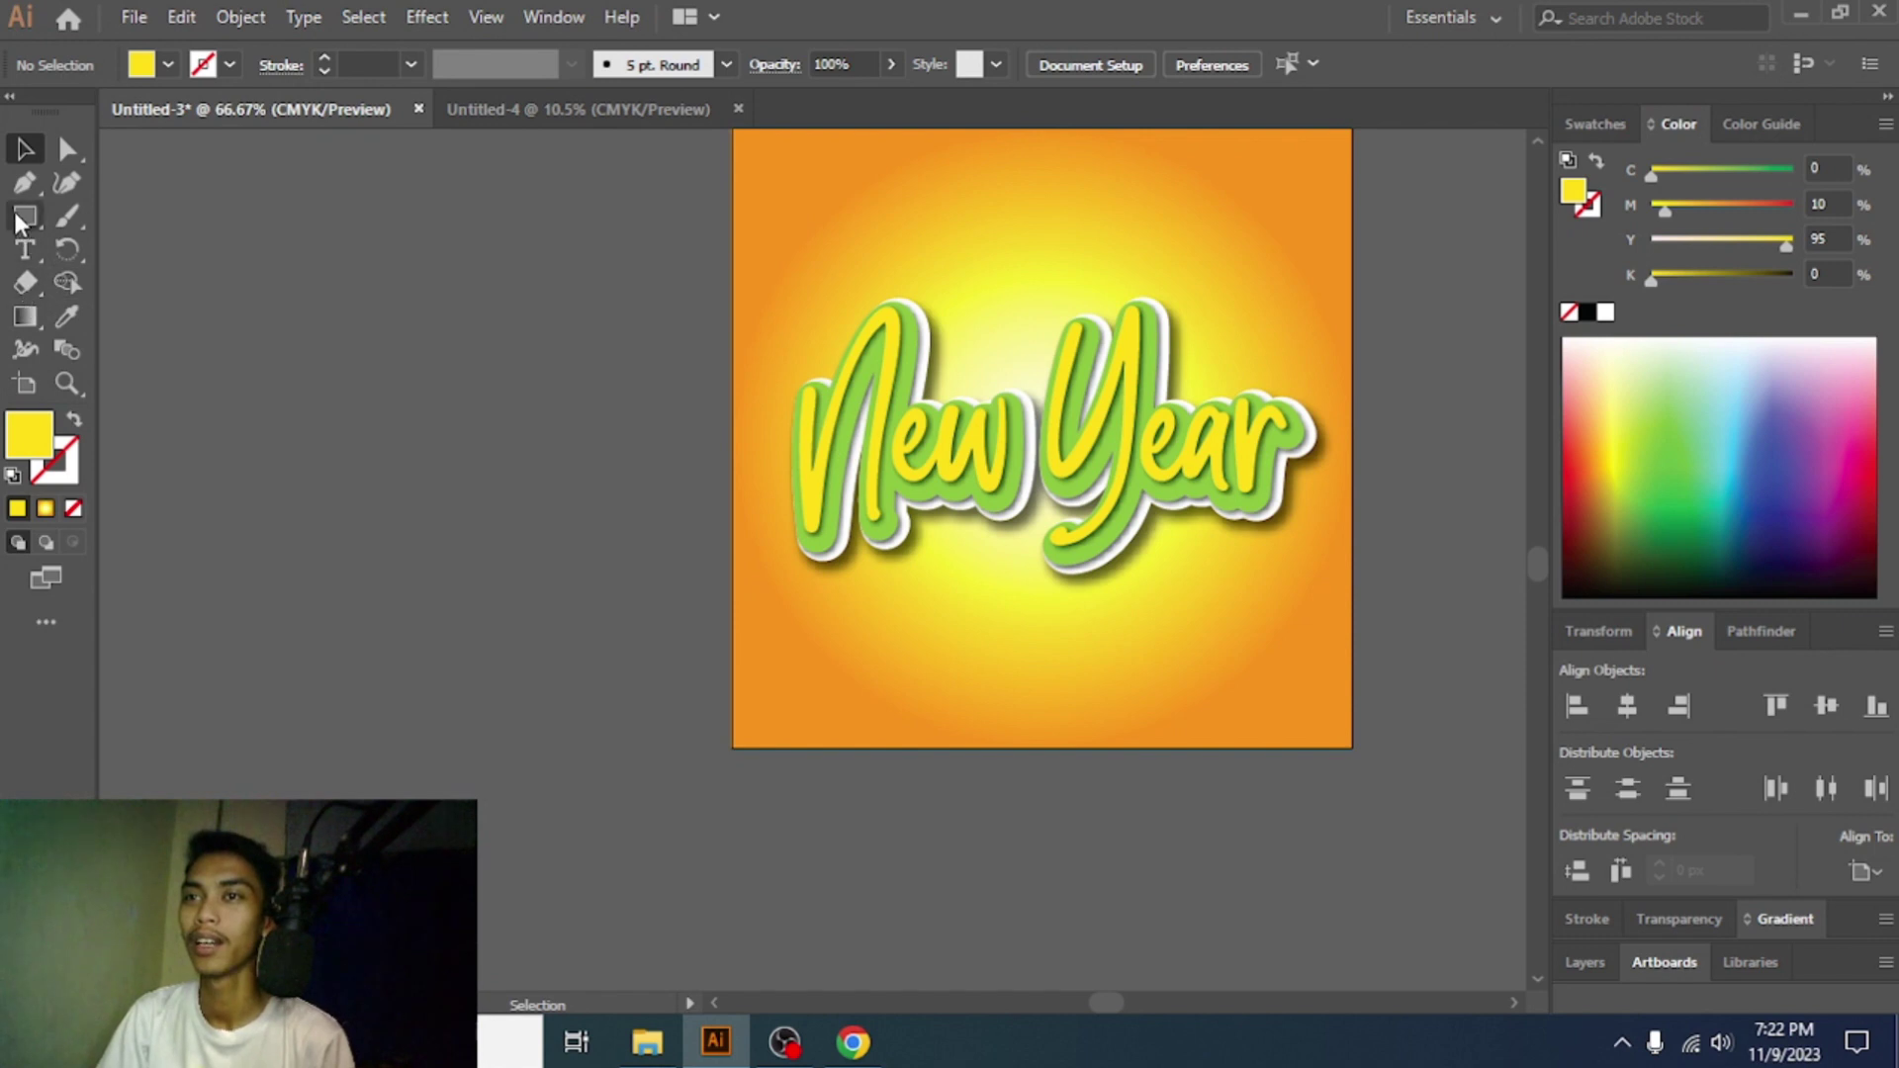
drag(15, 212, 149, 242)
drag(423, 303, 507, 633)
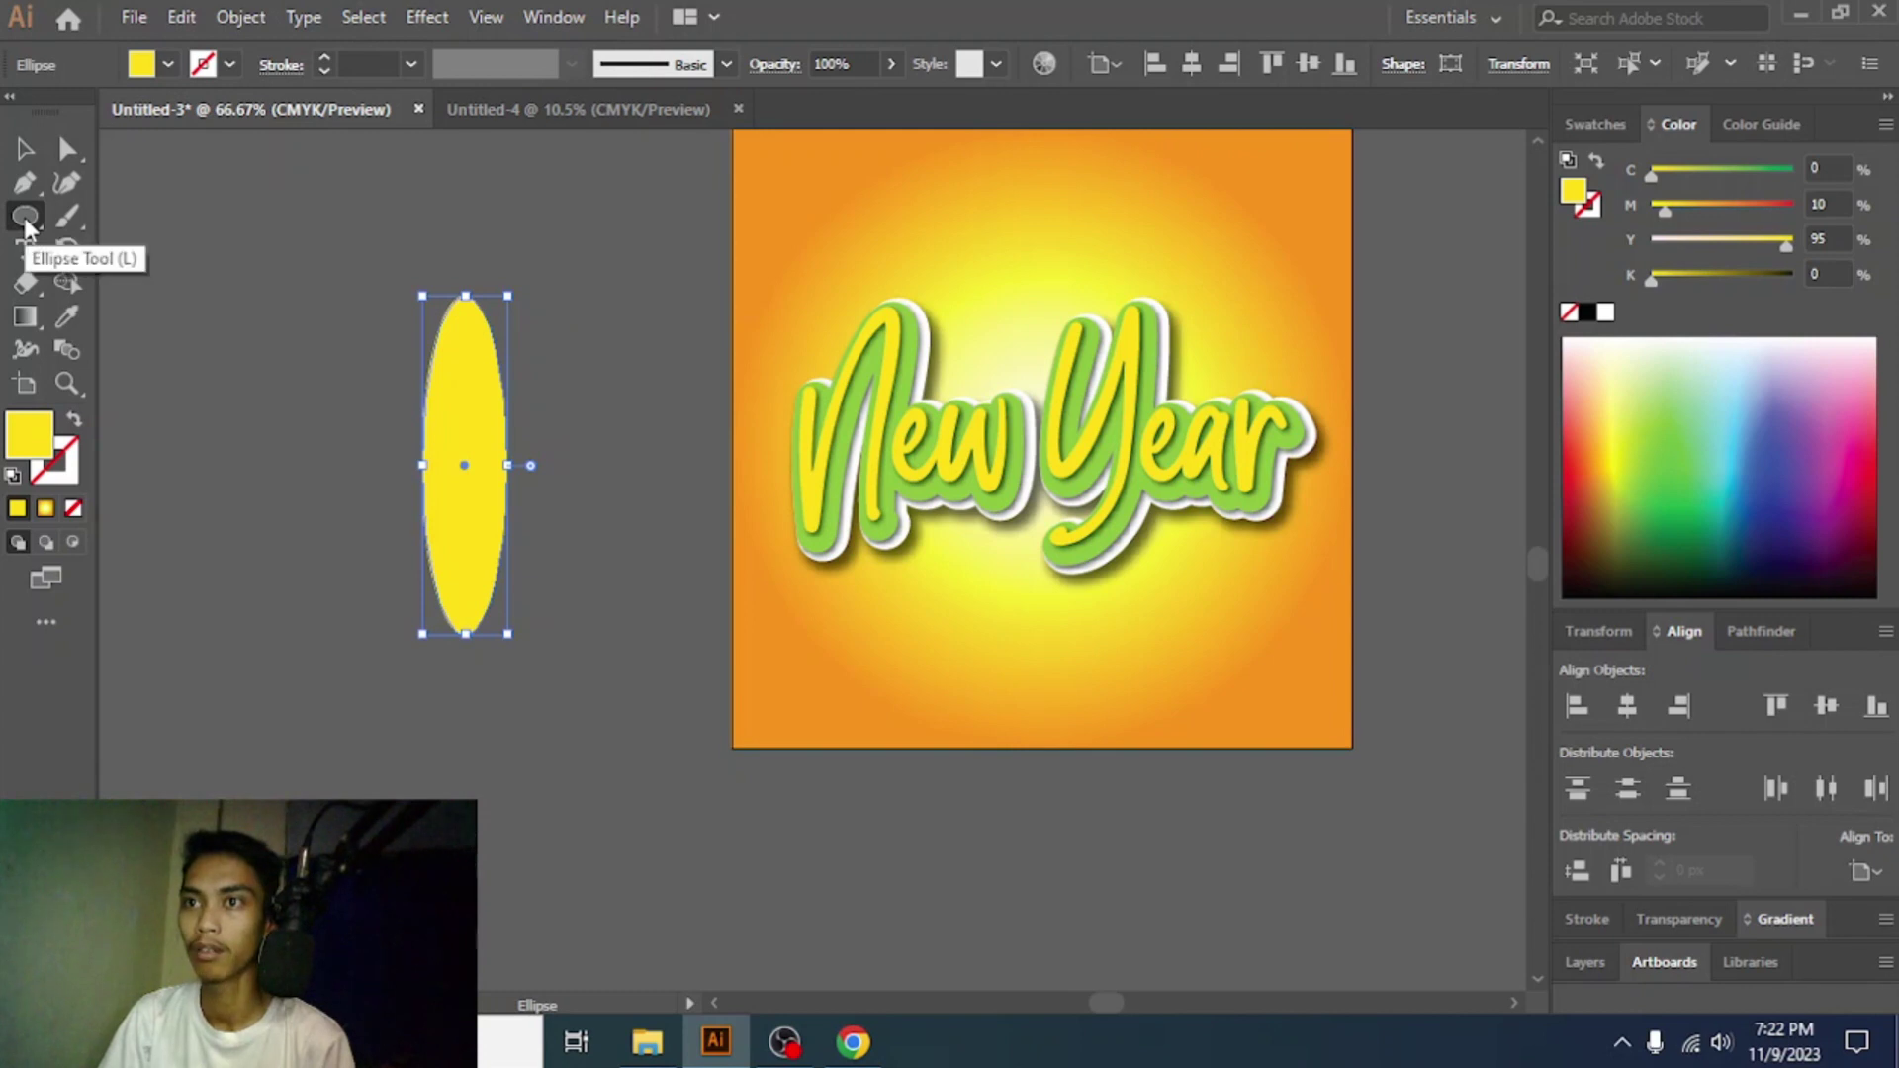
- Apply the radial gradient to the ellipse, reduce it to two stops by removing the orange one, and make the outer stop white
click(25, 150)
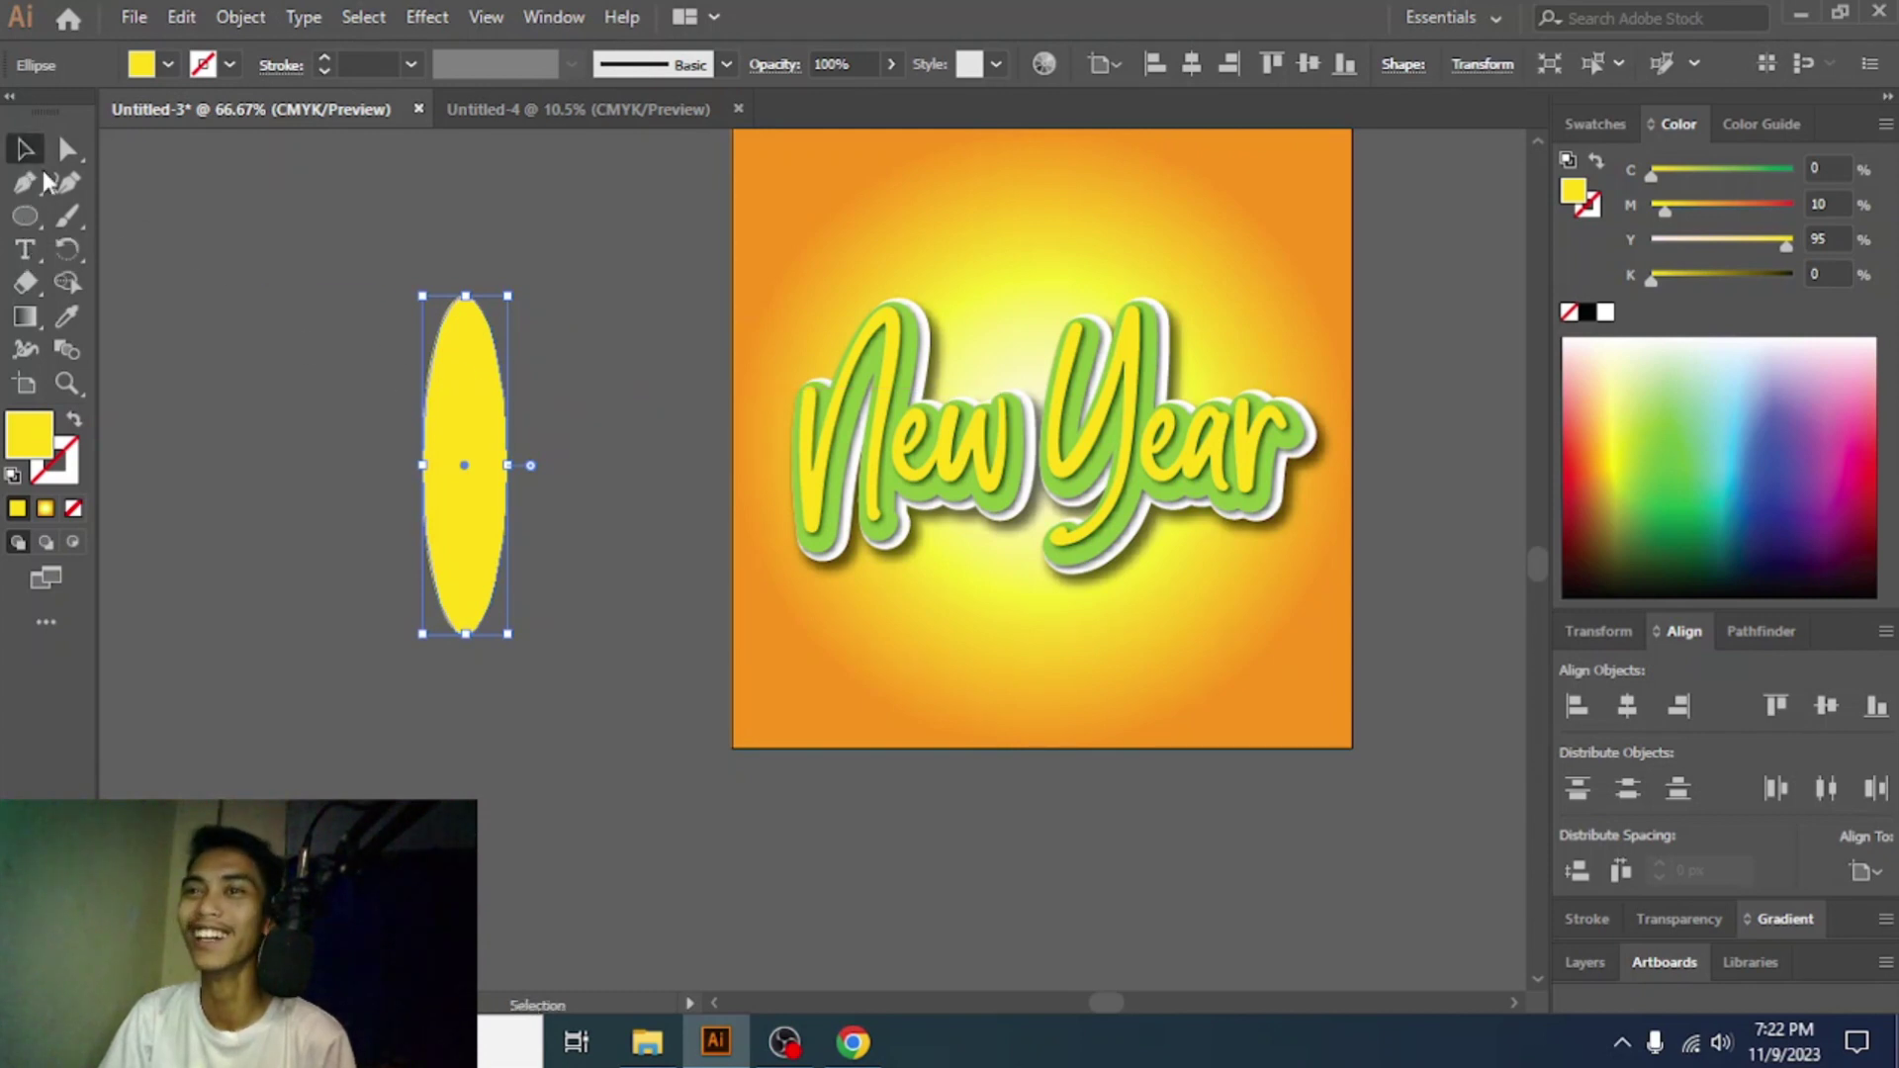
scroll(512, 482, up, 1)
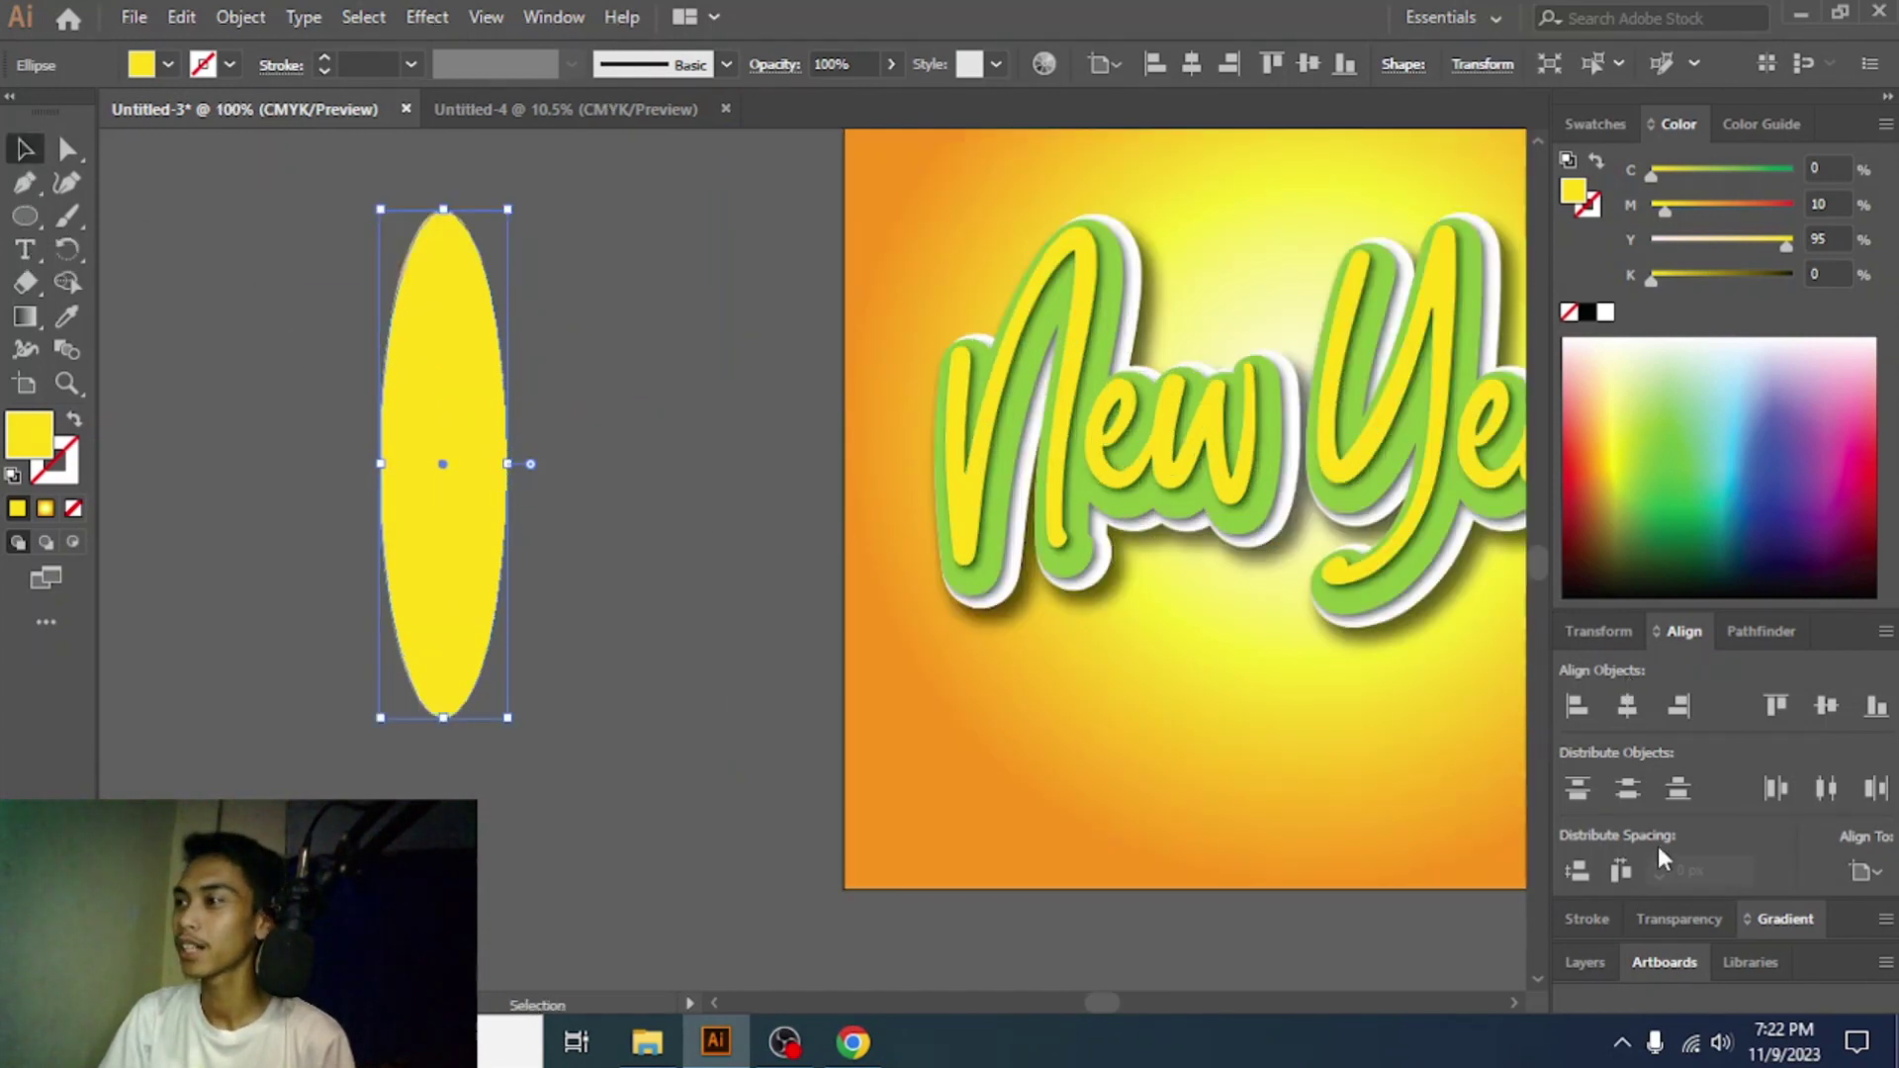
click(1771, 919)
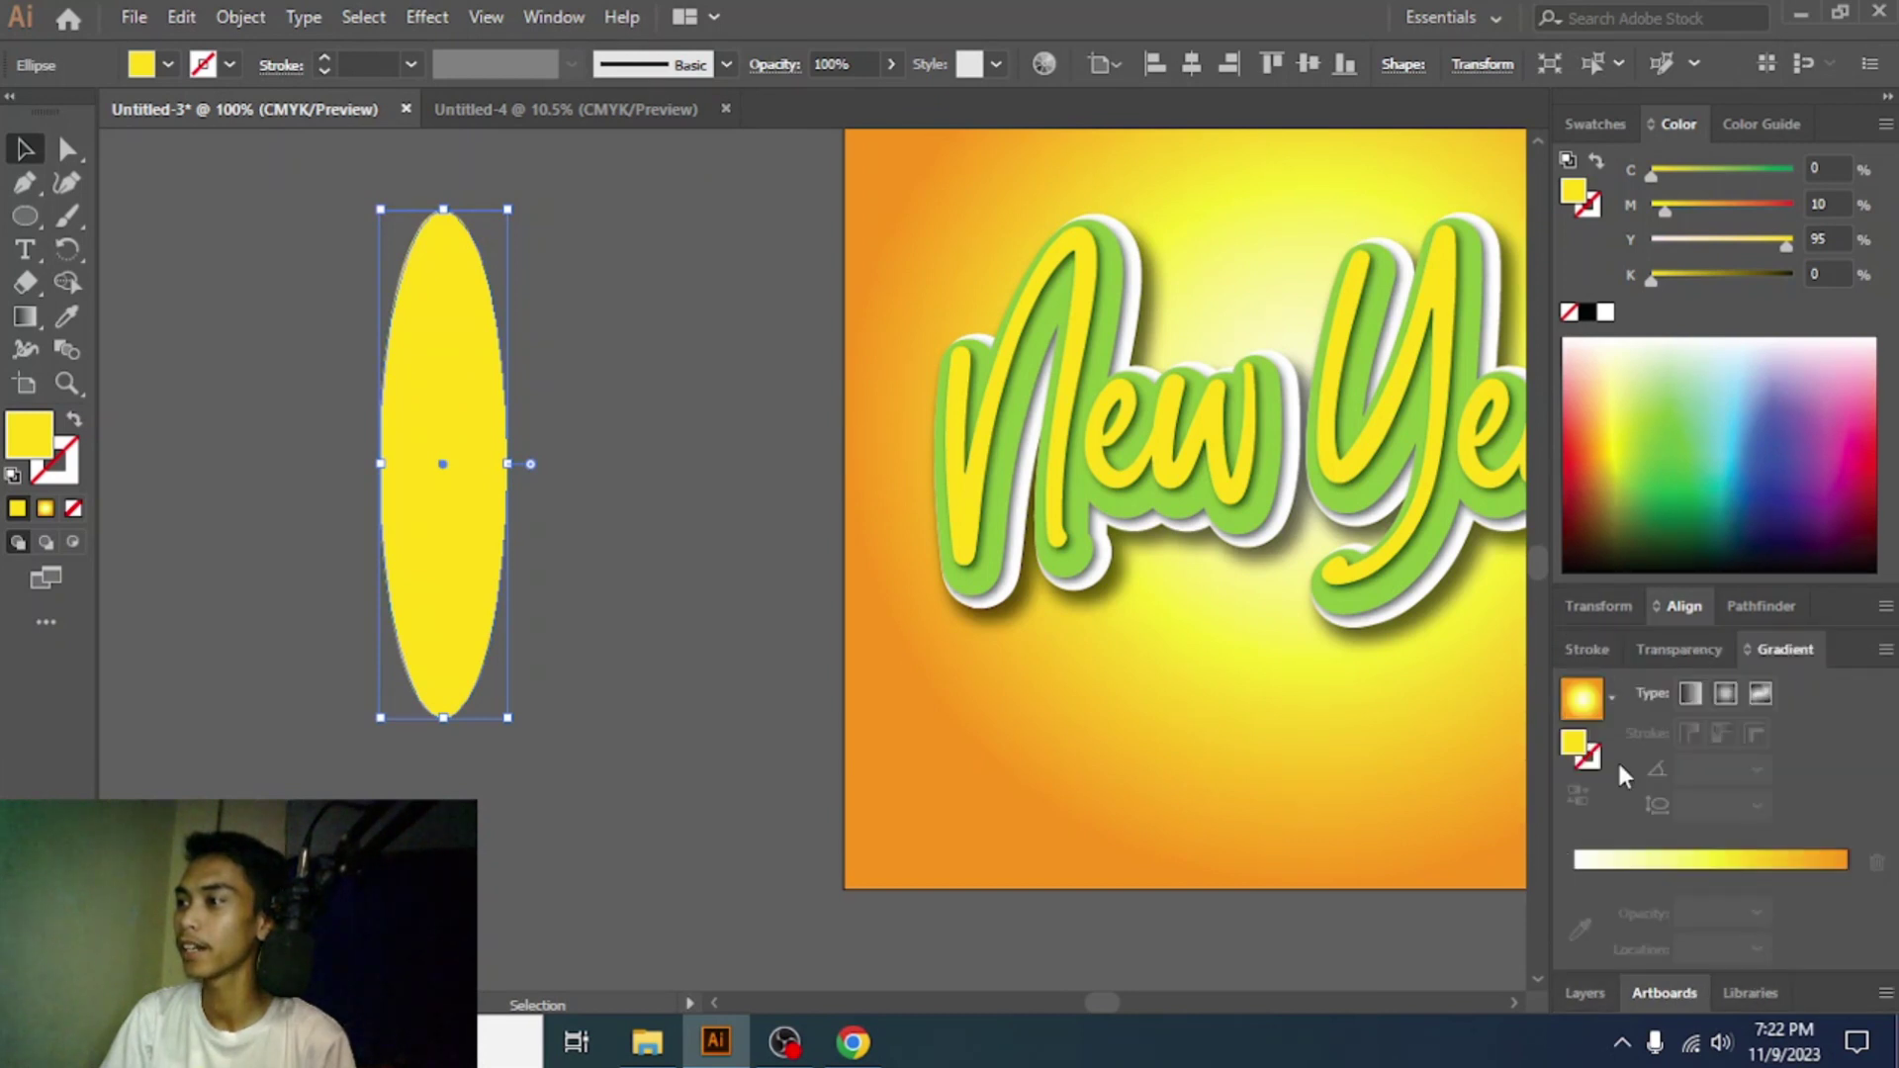
click(1776, 859)
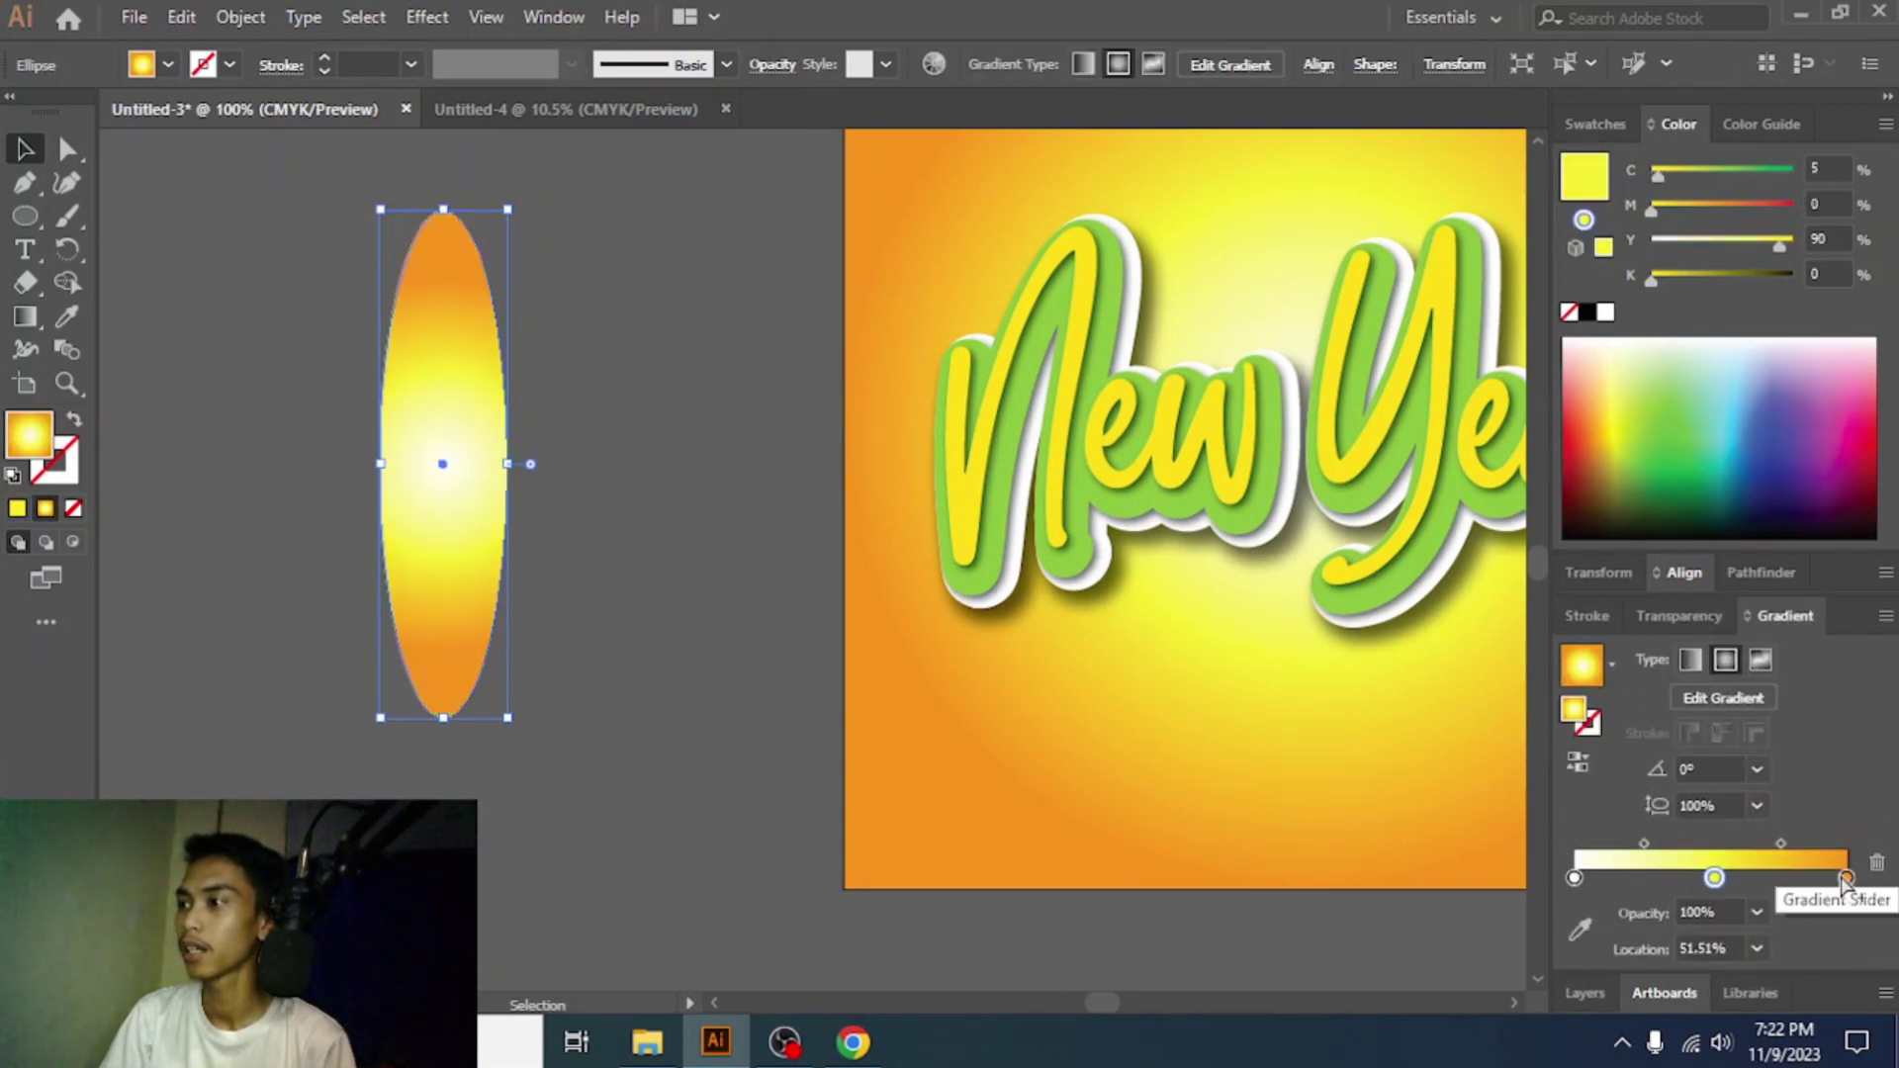
mouse_move(1846, 878)
mouse_down()
mouse_move(1792, 914)
mouse_move(1847, 882)
mouse_up()
double_click(1847, 880)
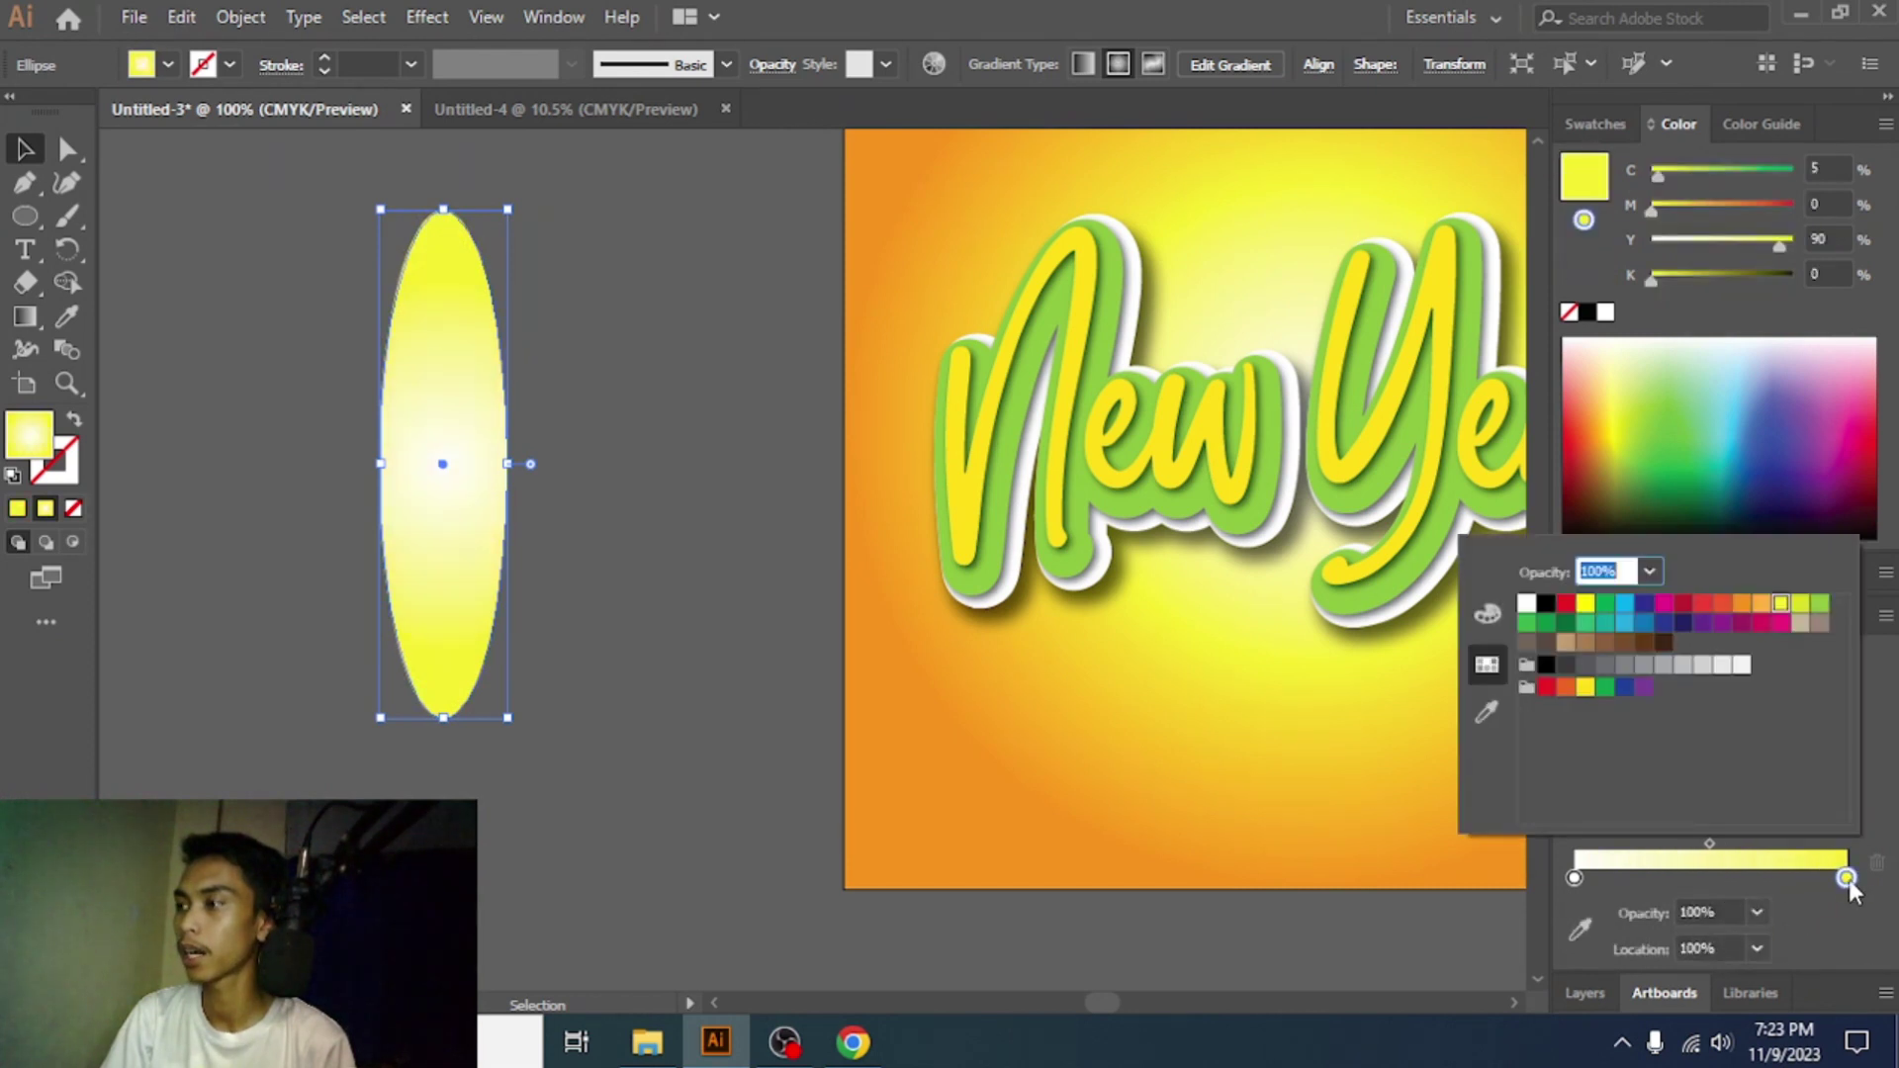
click(1527, 606)
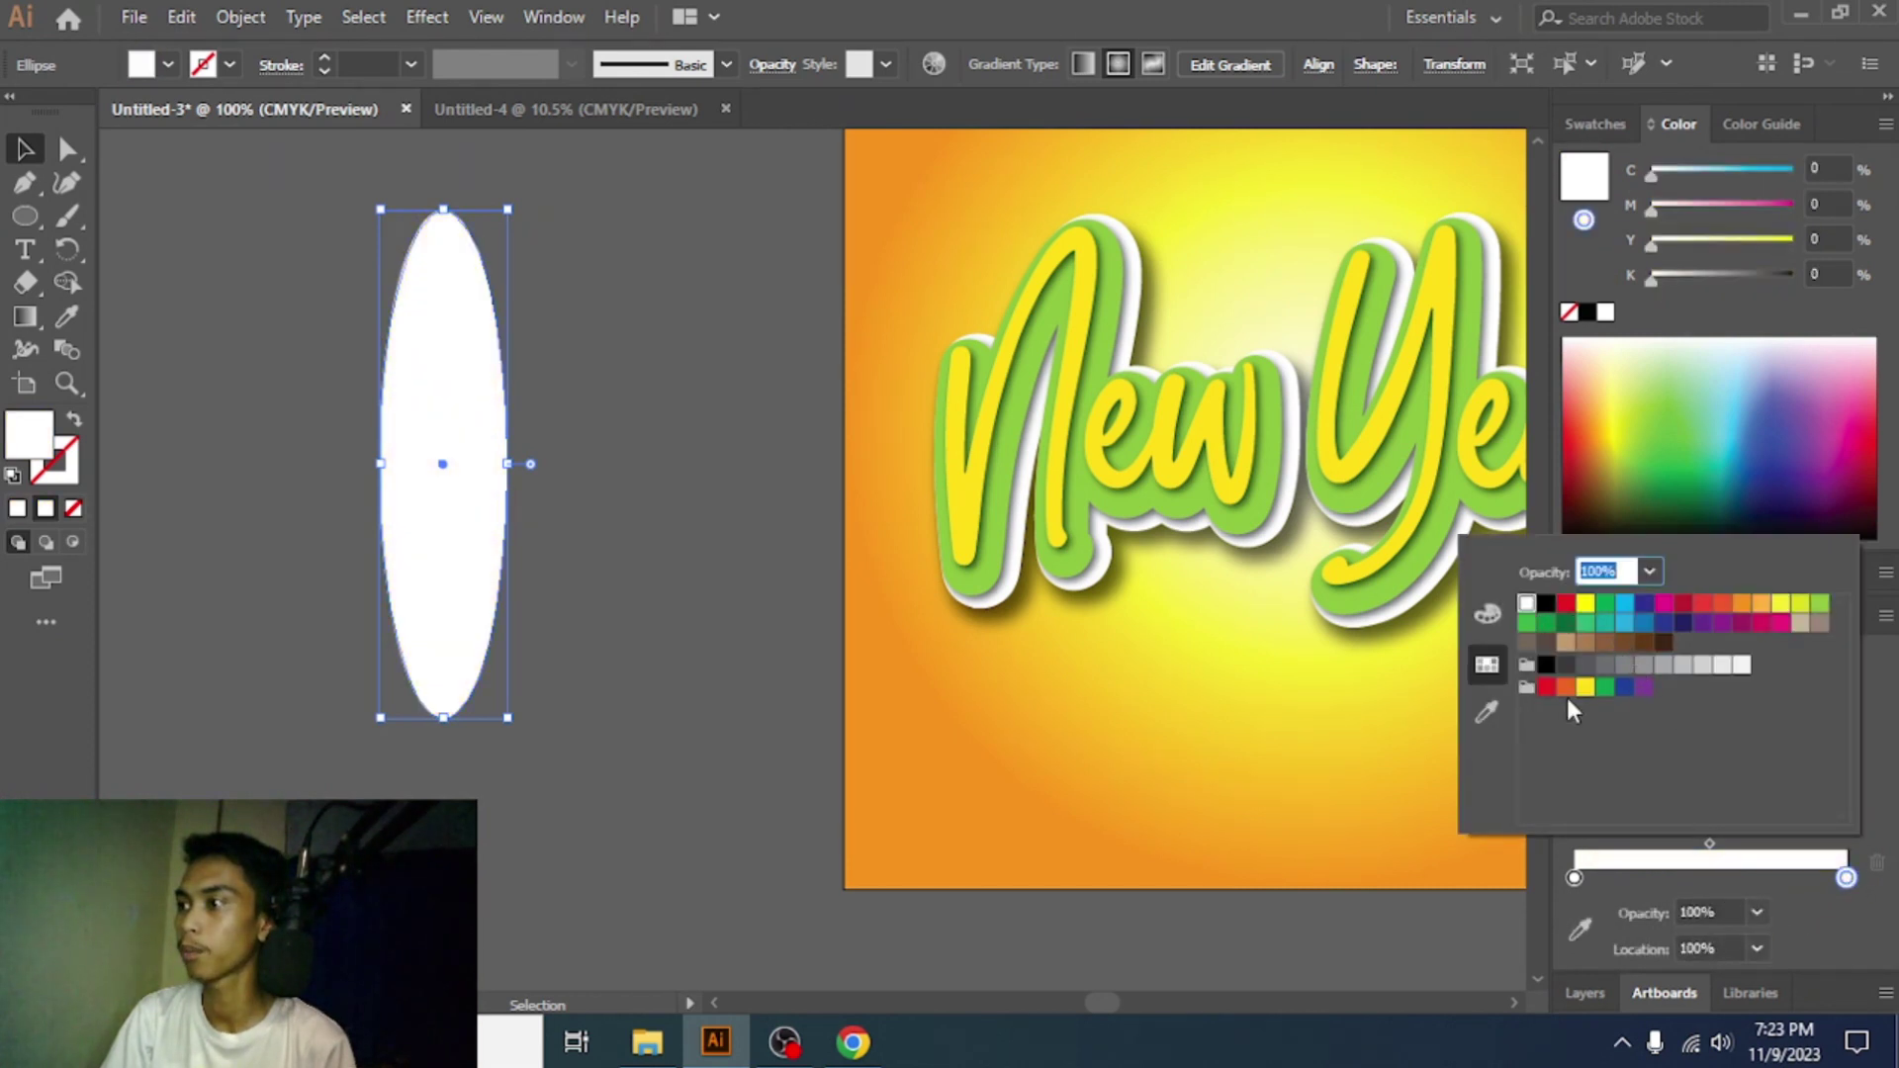
- Set the opacity of the ellipse gradient's white center stop to 0%
double_click(1574, 878)
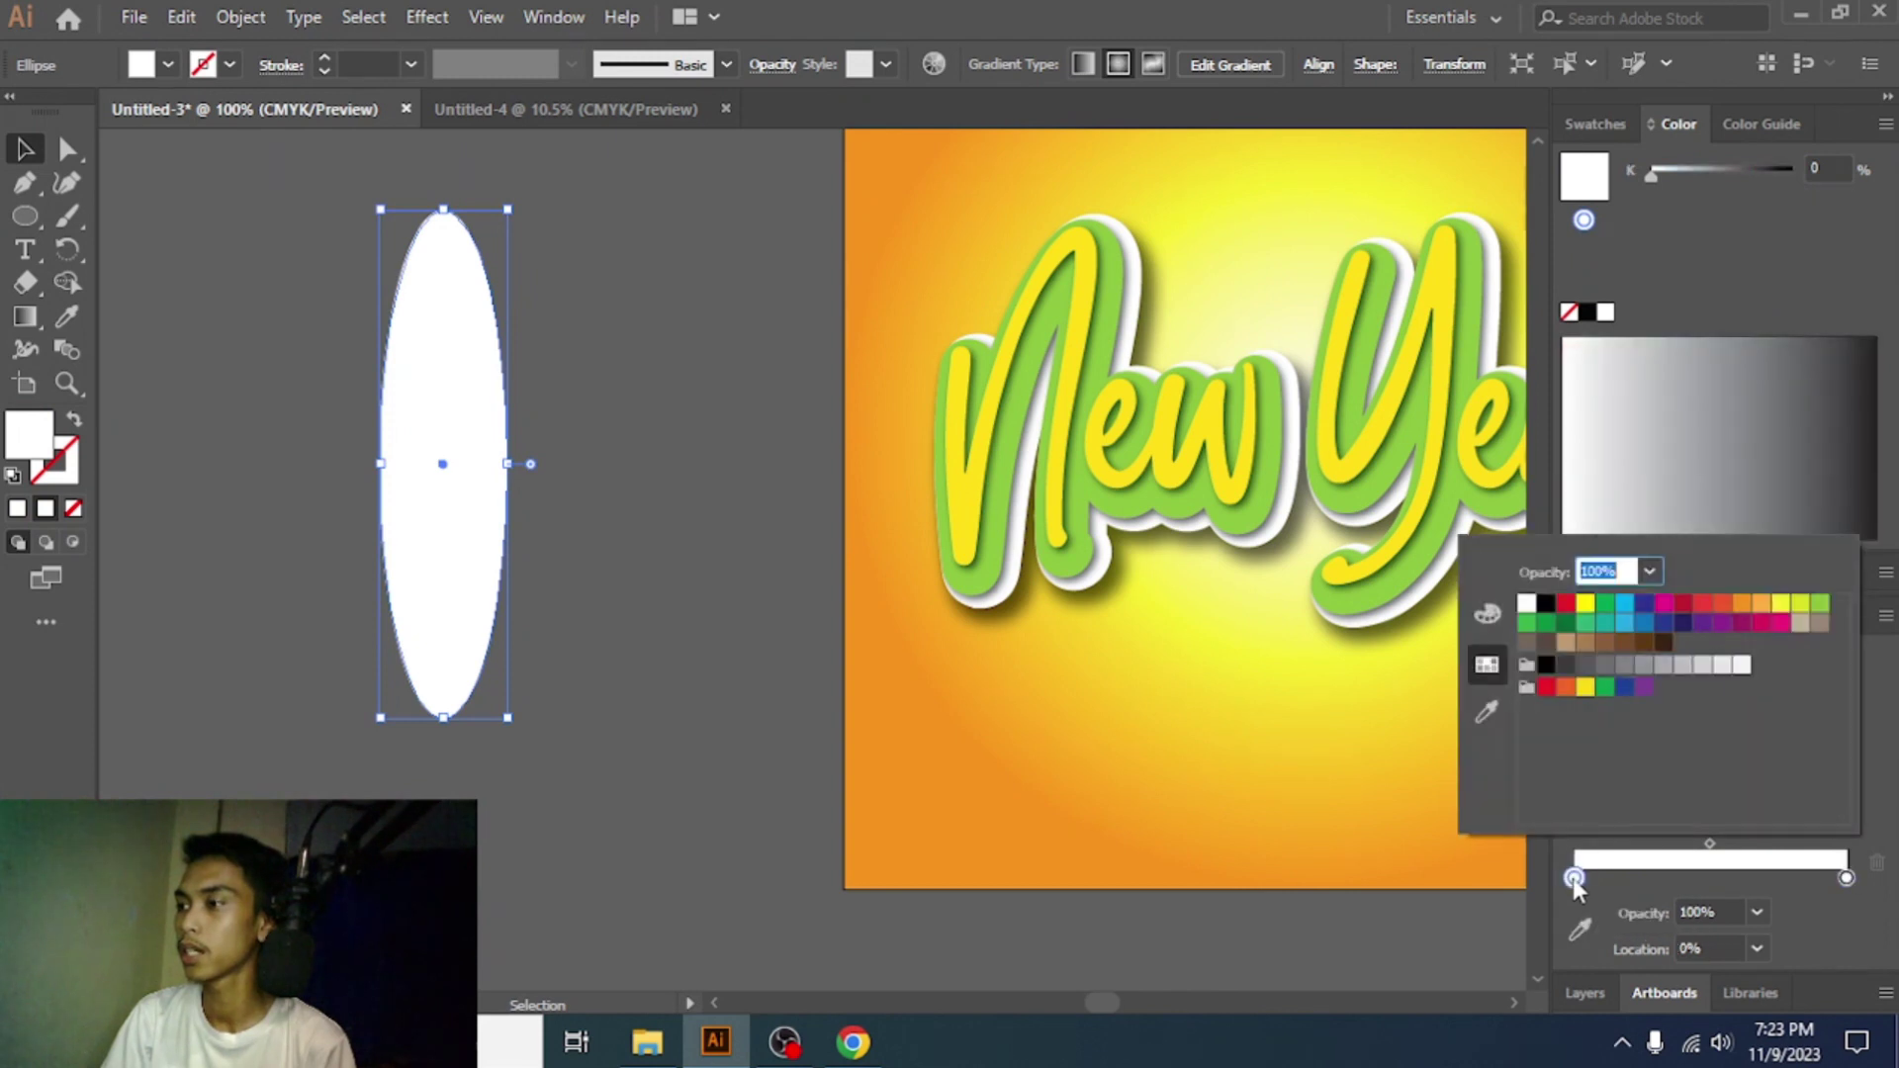
click(1649, 572)
click(1660, 594)
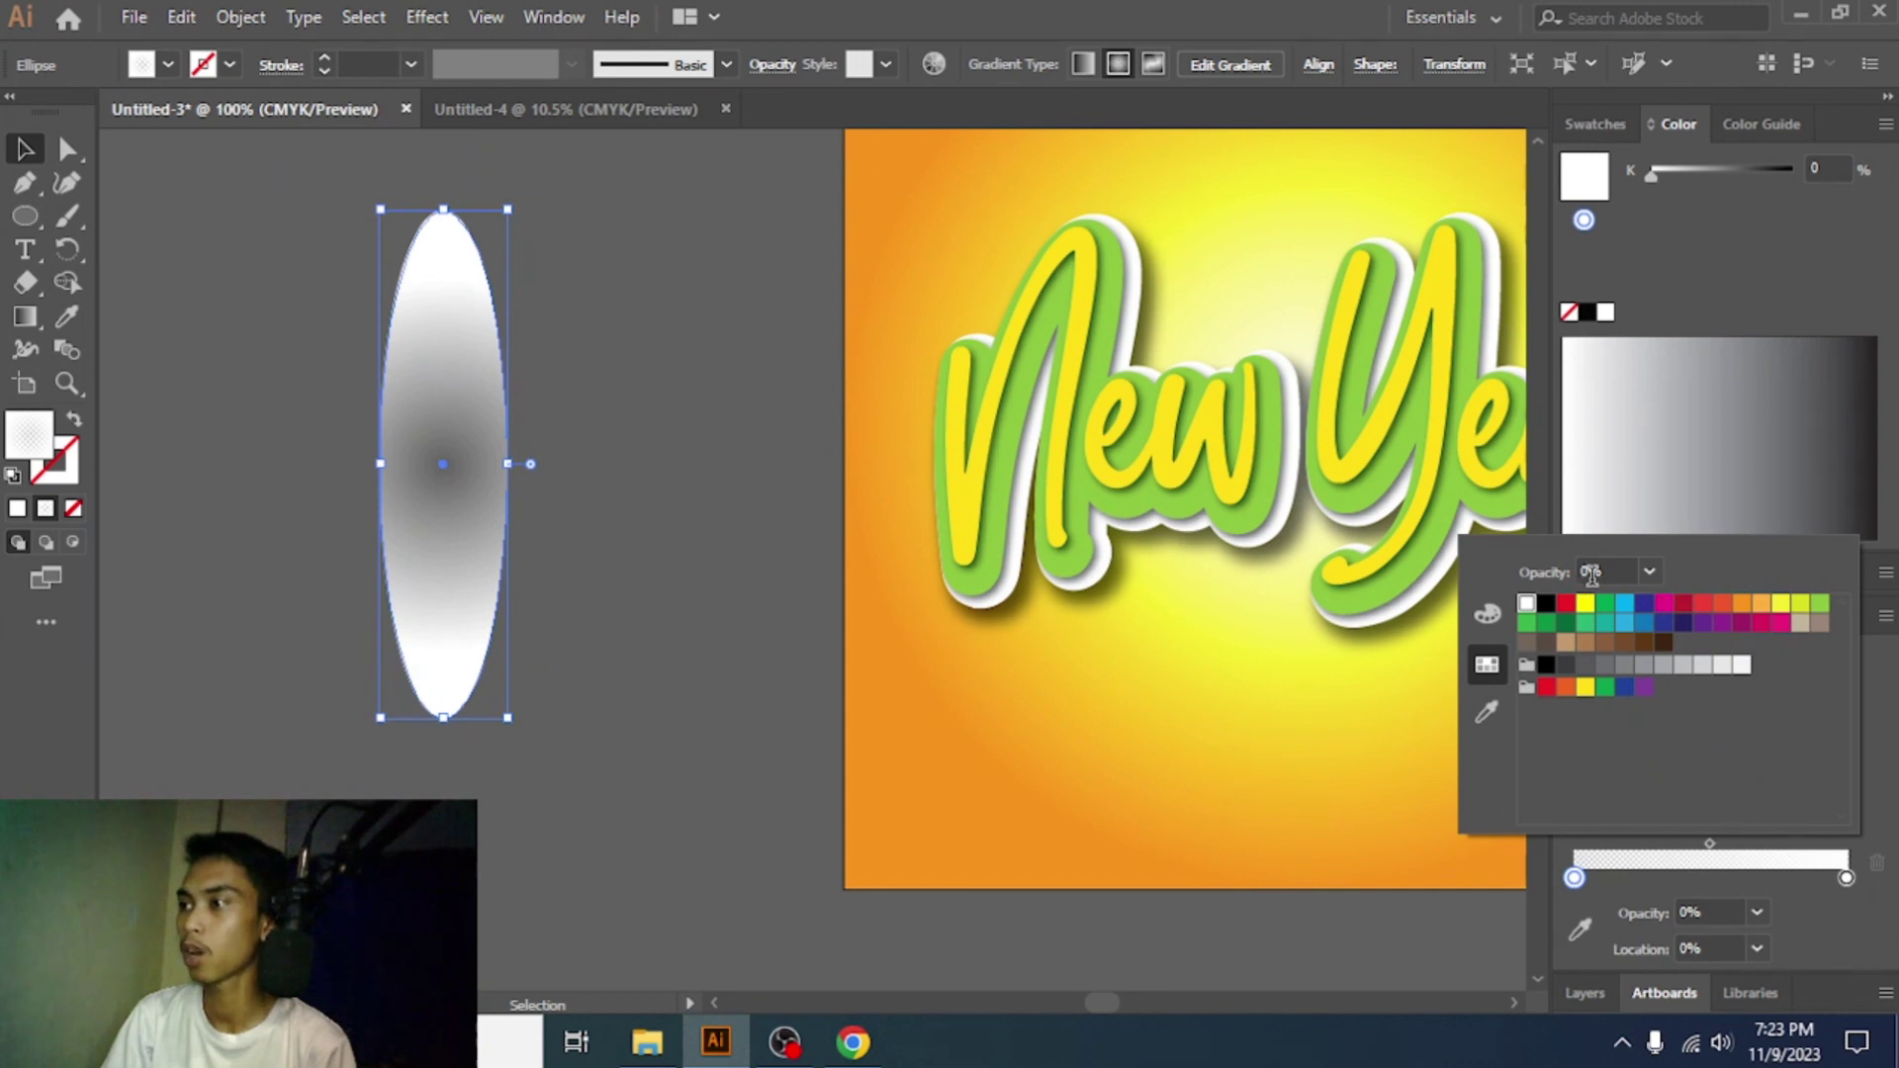
click(1503, 940)
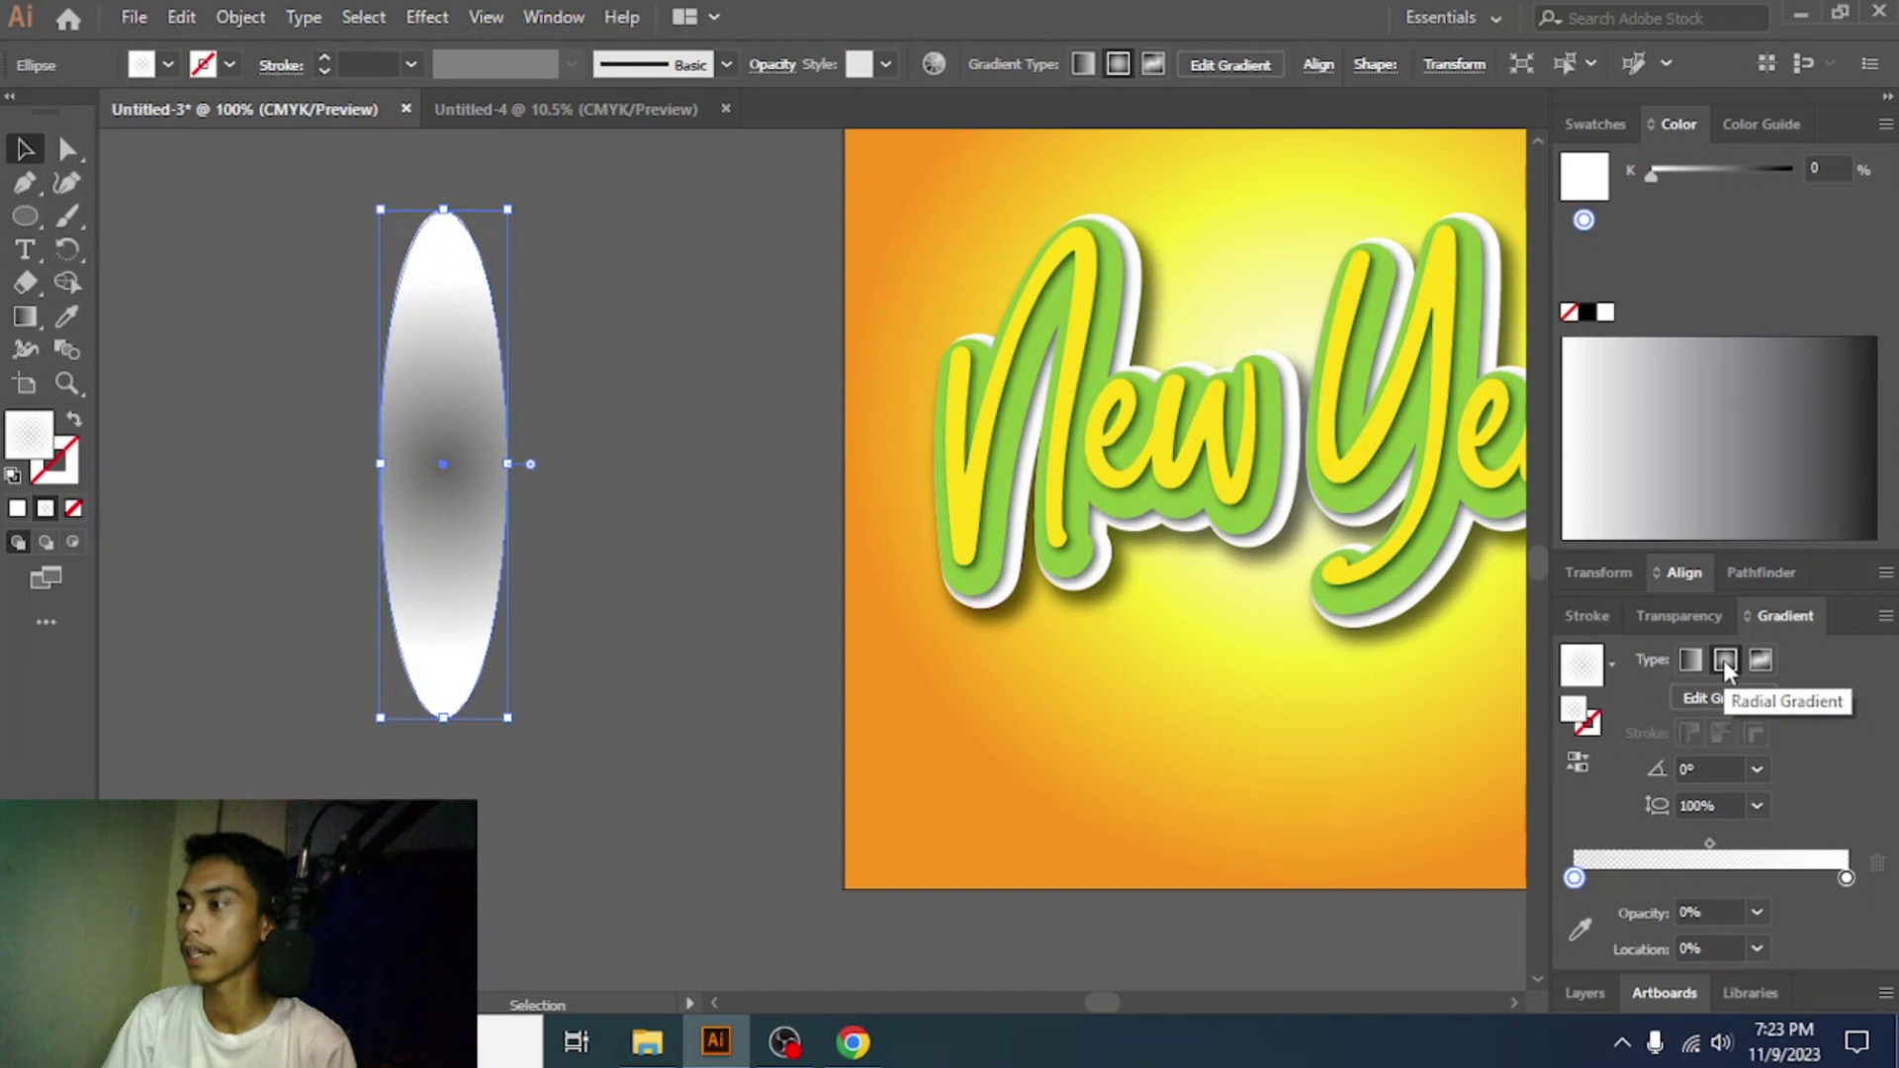
- Reshape the radial gradient to follow the ellipse's outline, and reverse it so the center is opaque white and the edge transparent
click(26, 317)
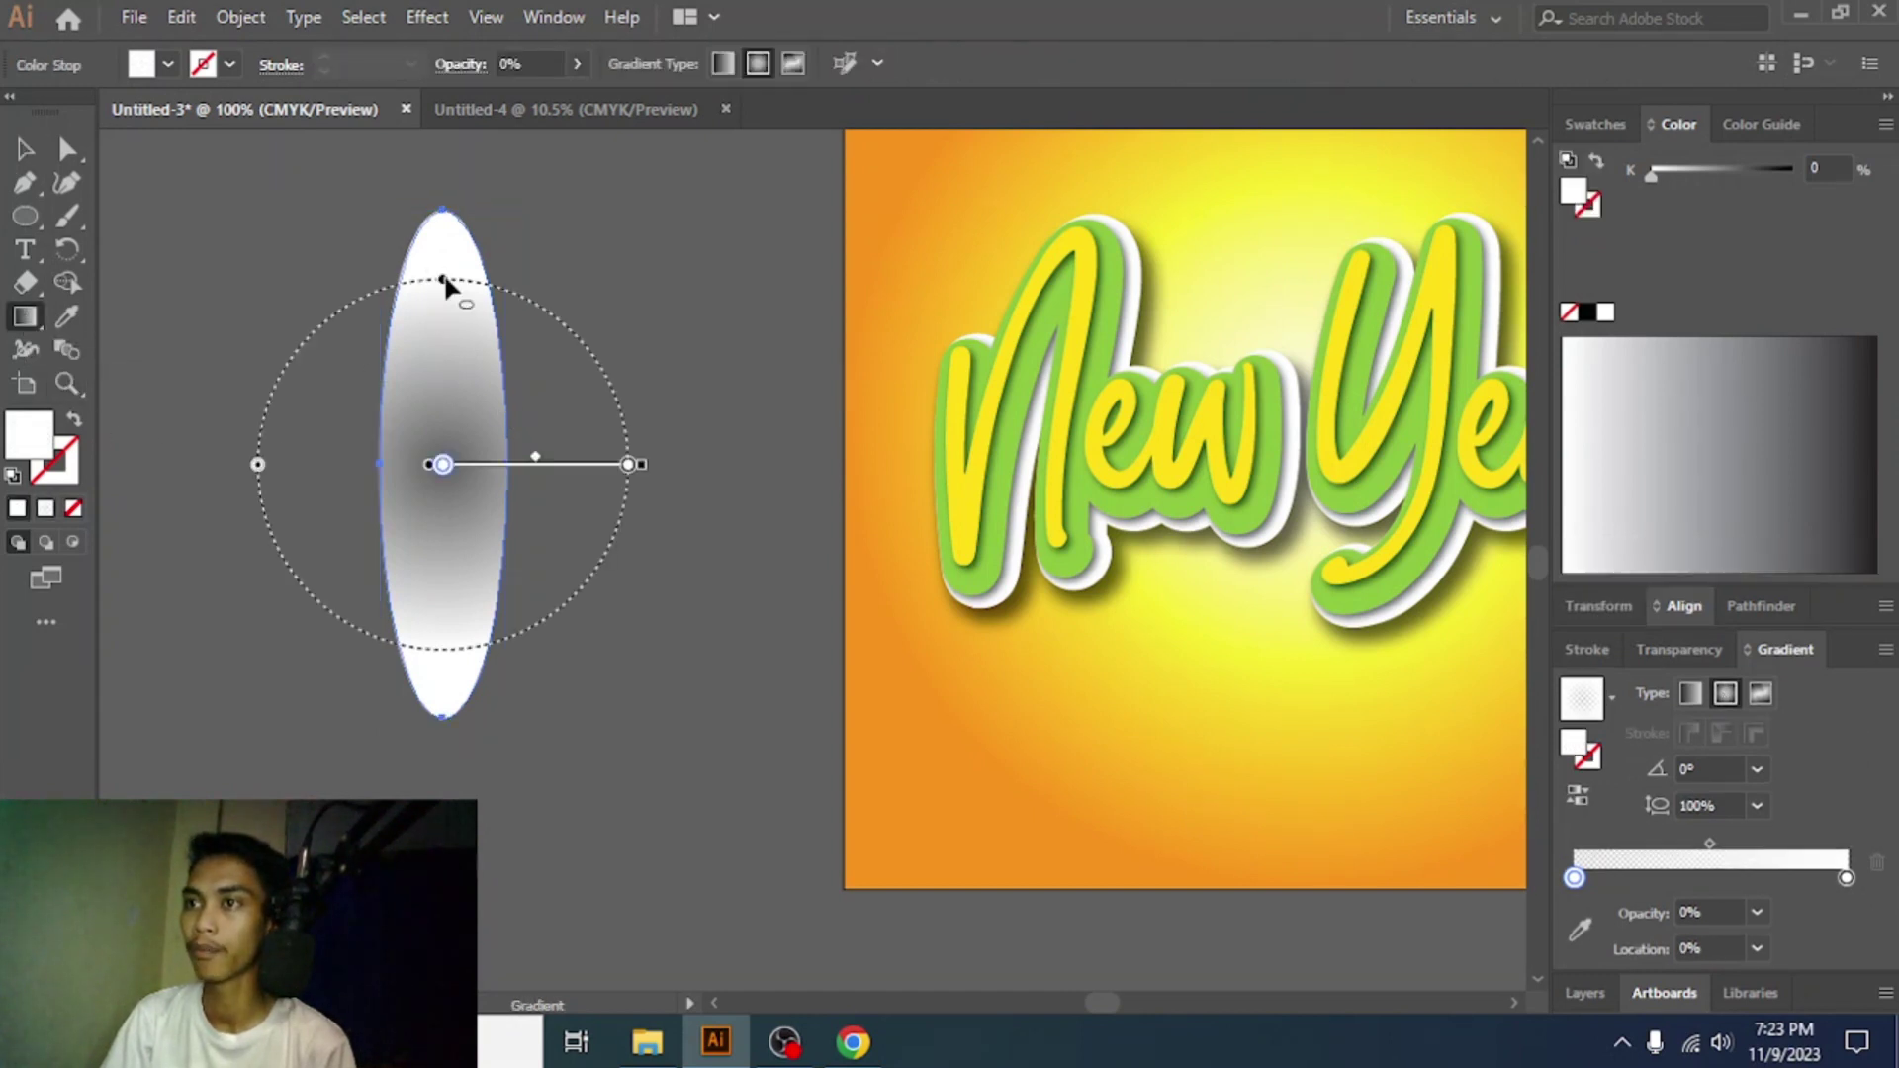
drag(443, 281, 442, 209)
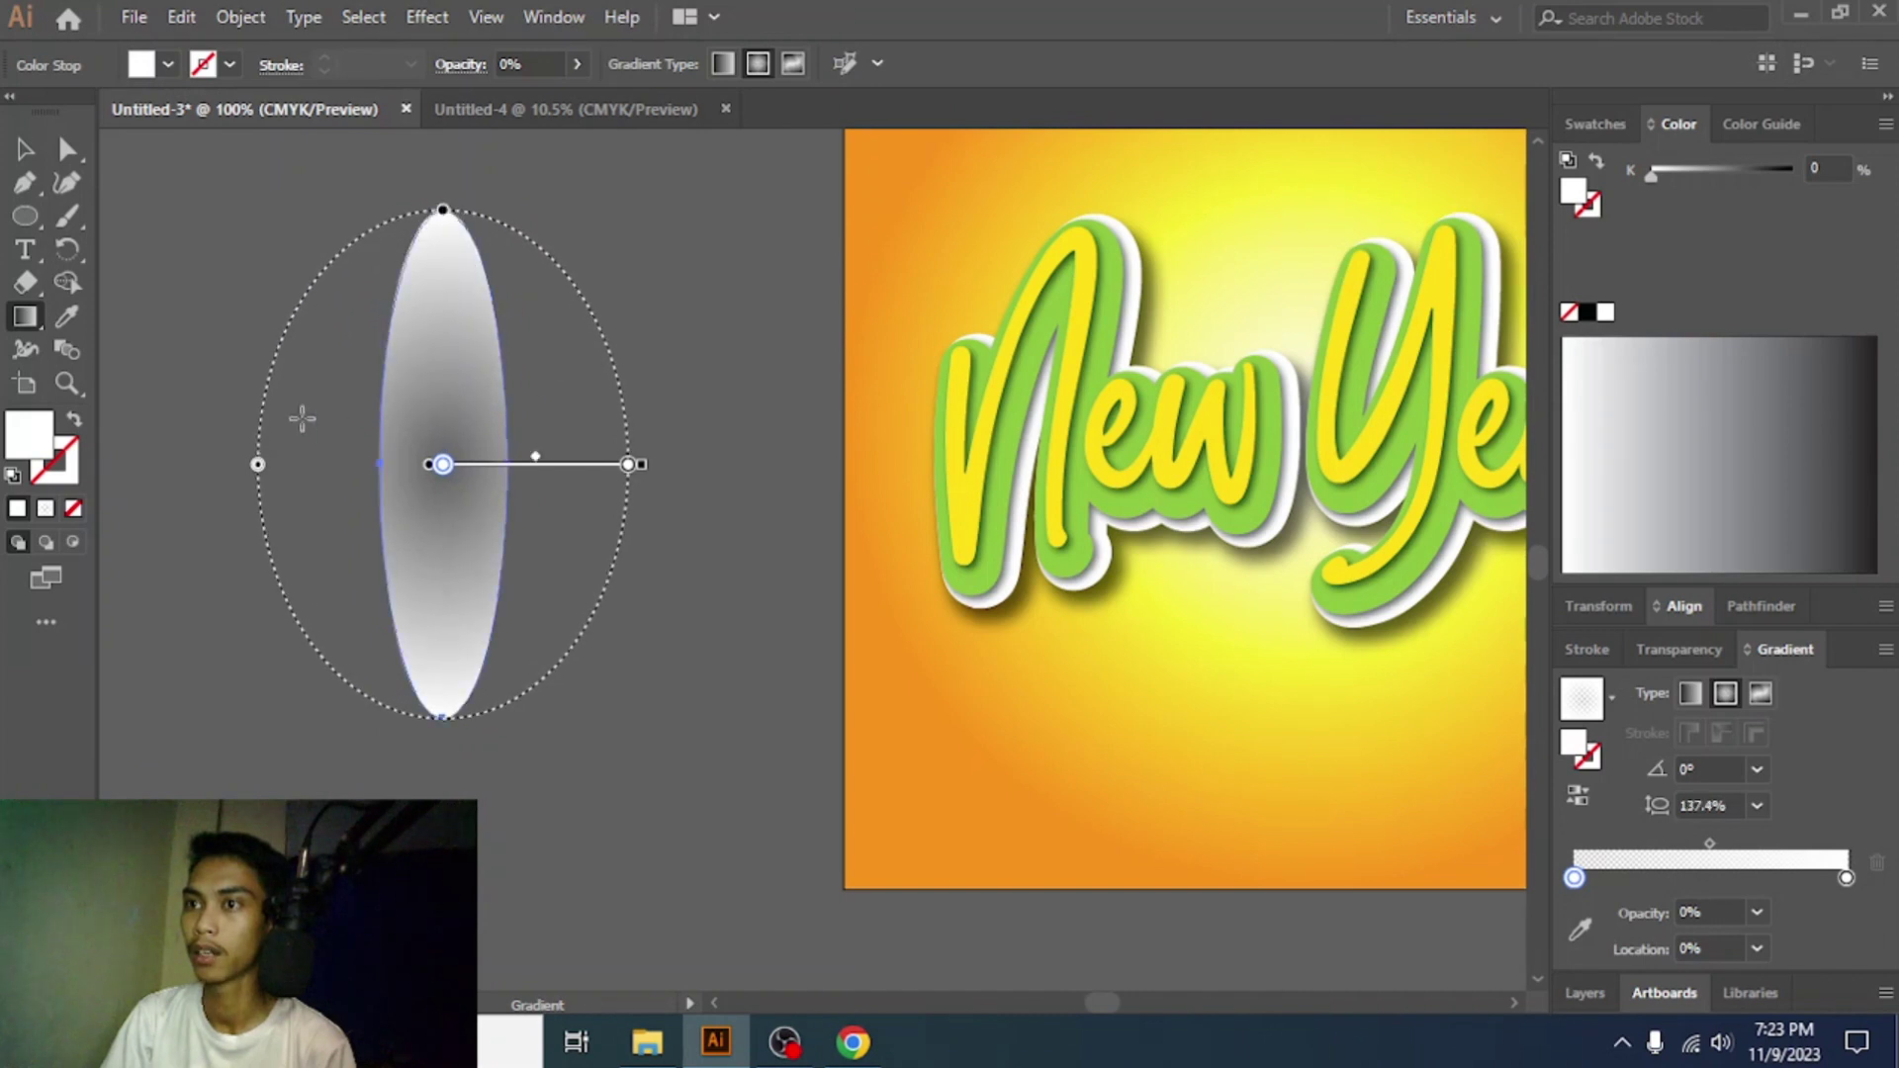
drag(260, 471, 383, 471)
drag(443, 381, 442, 214)
click(1578, 797)
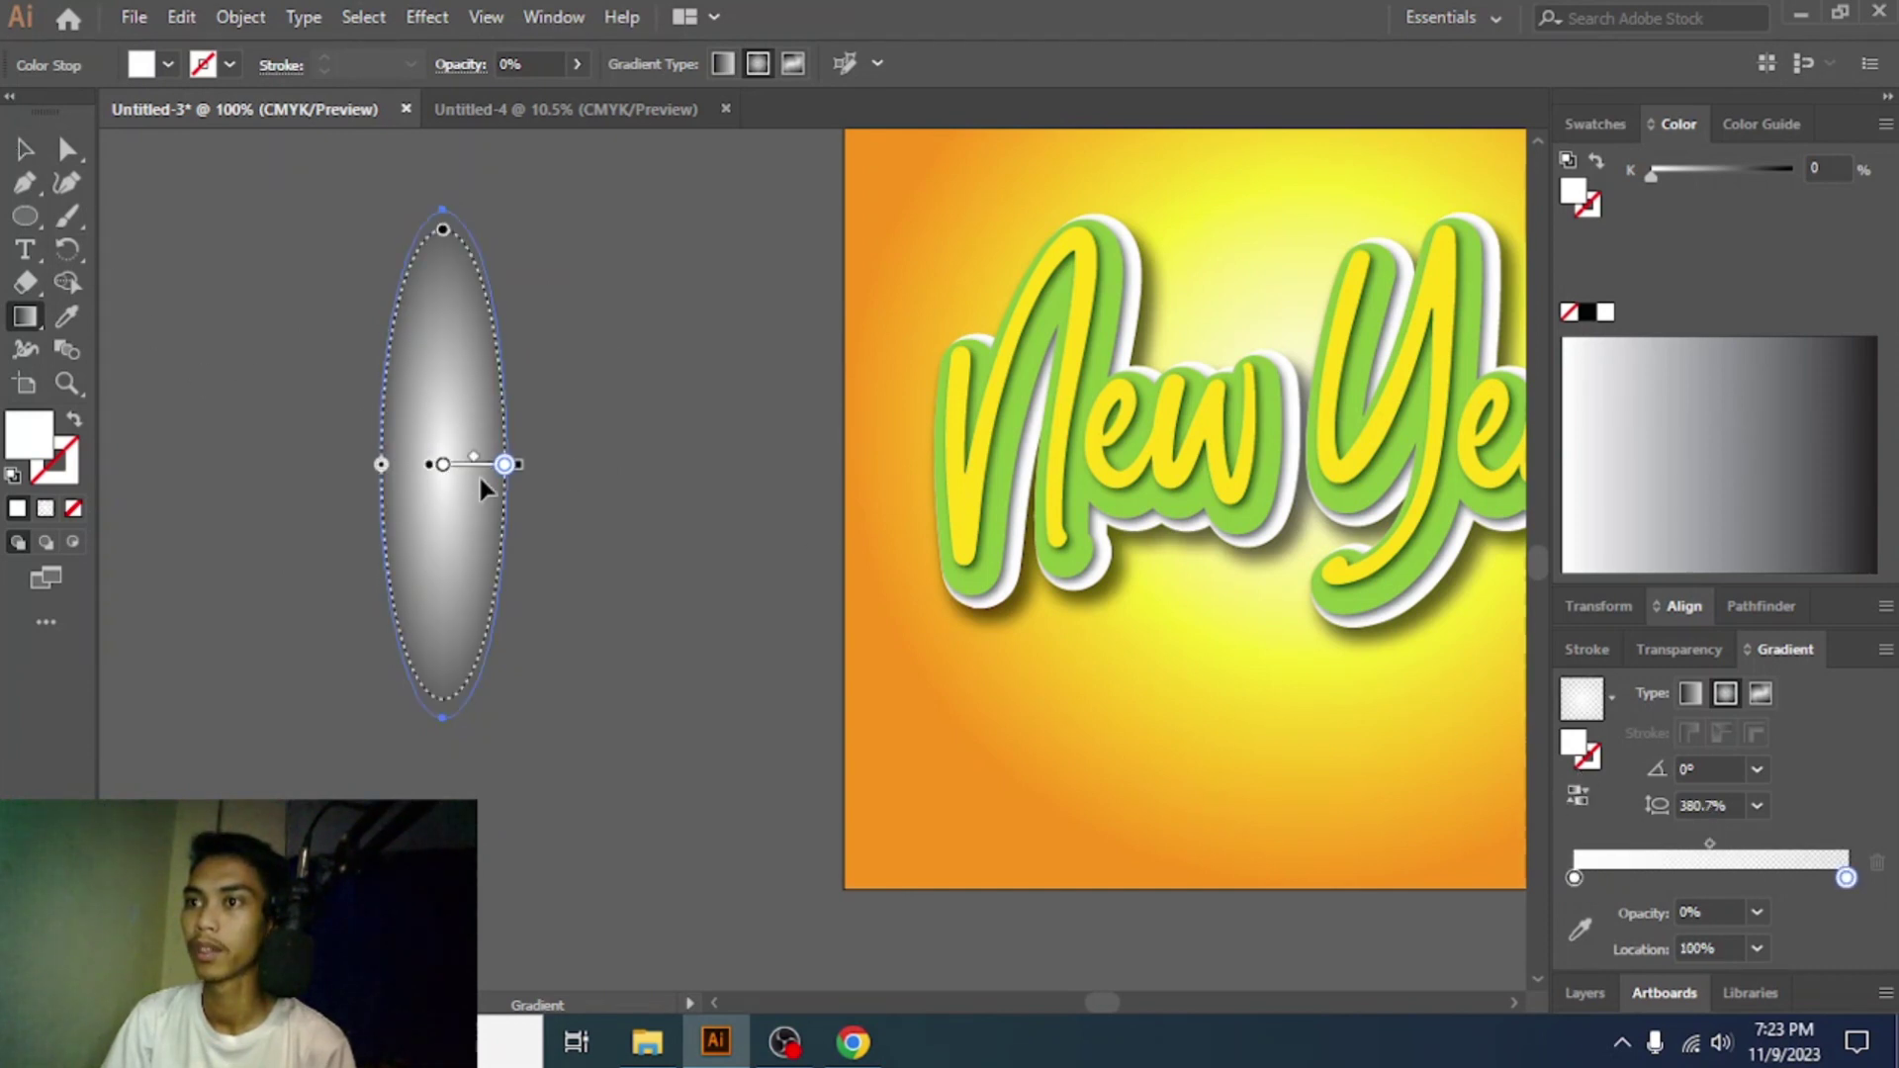
- Narrow and stretch the radial gradient inside the ellipse to an aspect ratio of 887.8%, forming a slim glow, and deselect it
drag(384, 467, 411, 465)
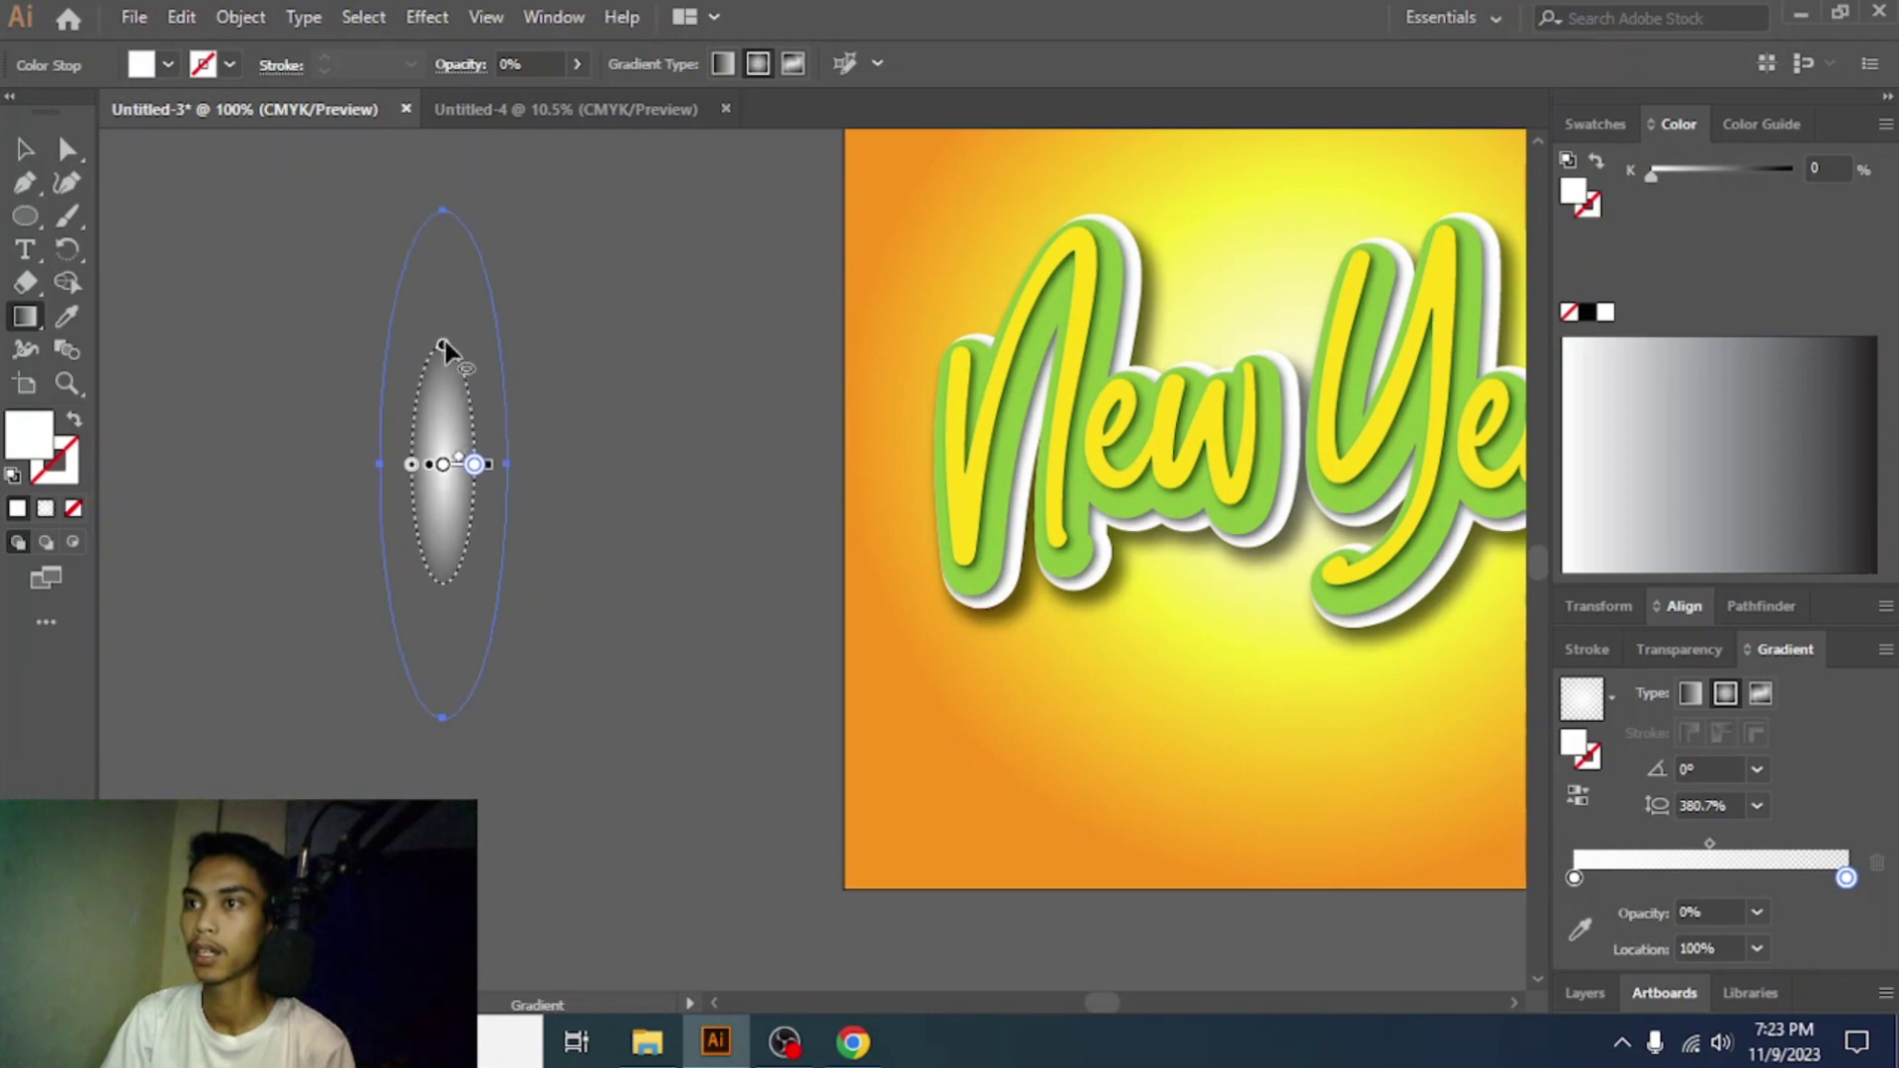
drag(444, 344, 443, 245)
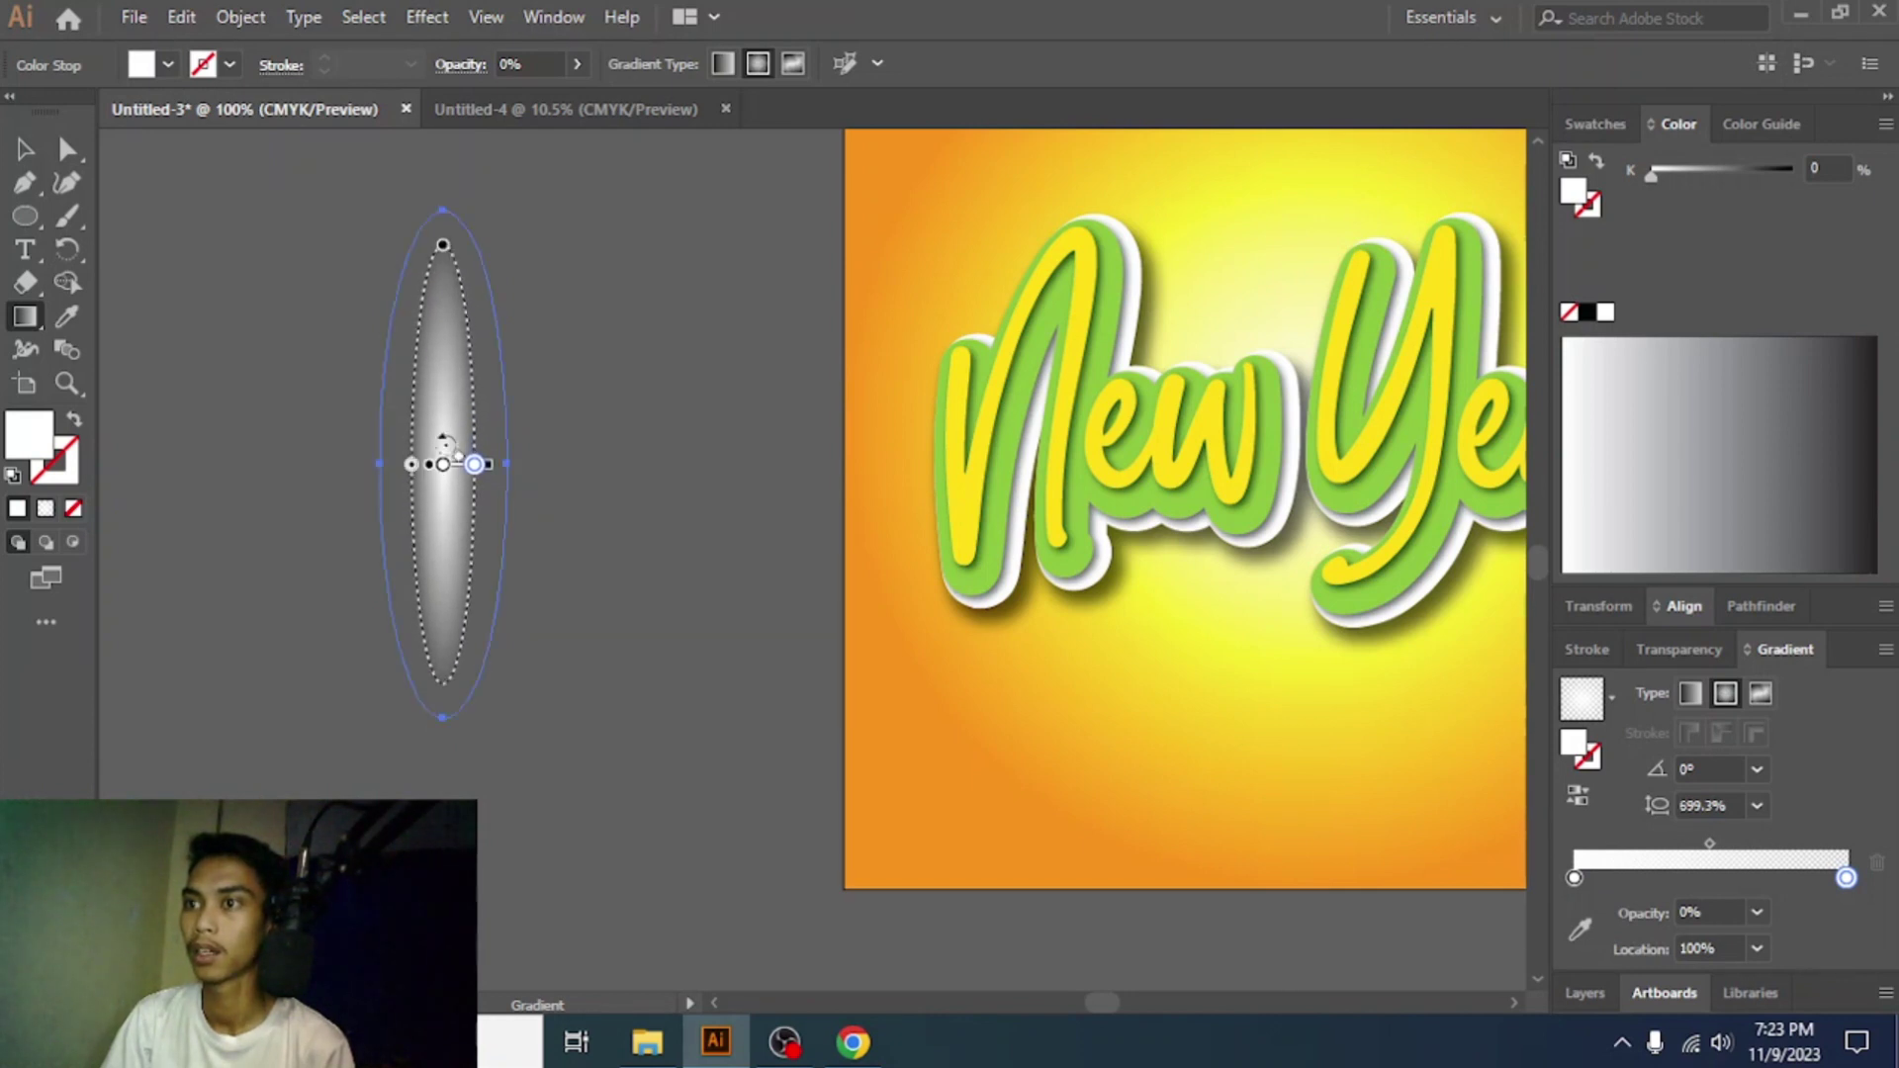
drag(410, 461, 417, 461)
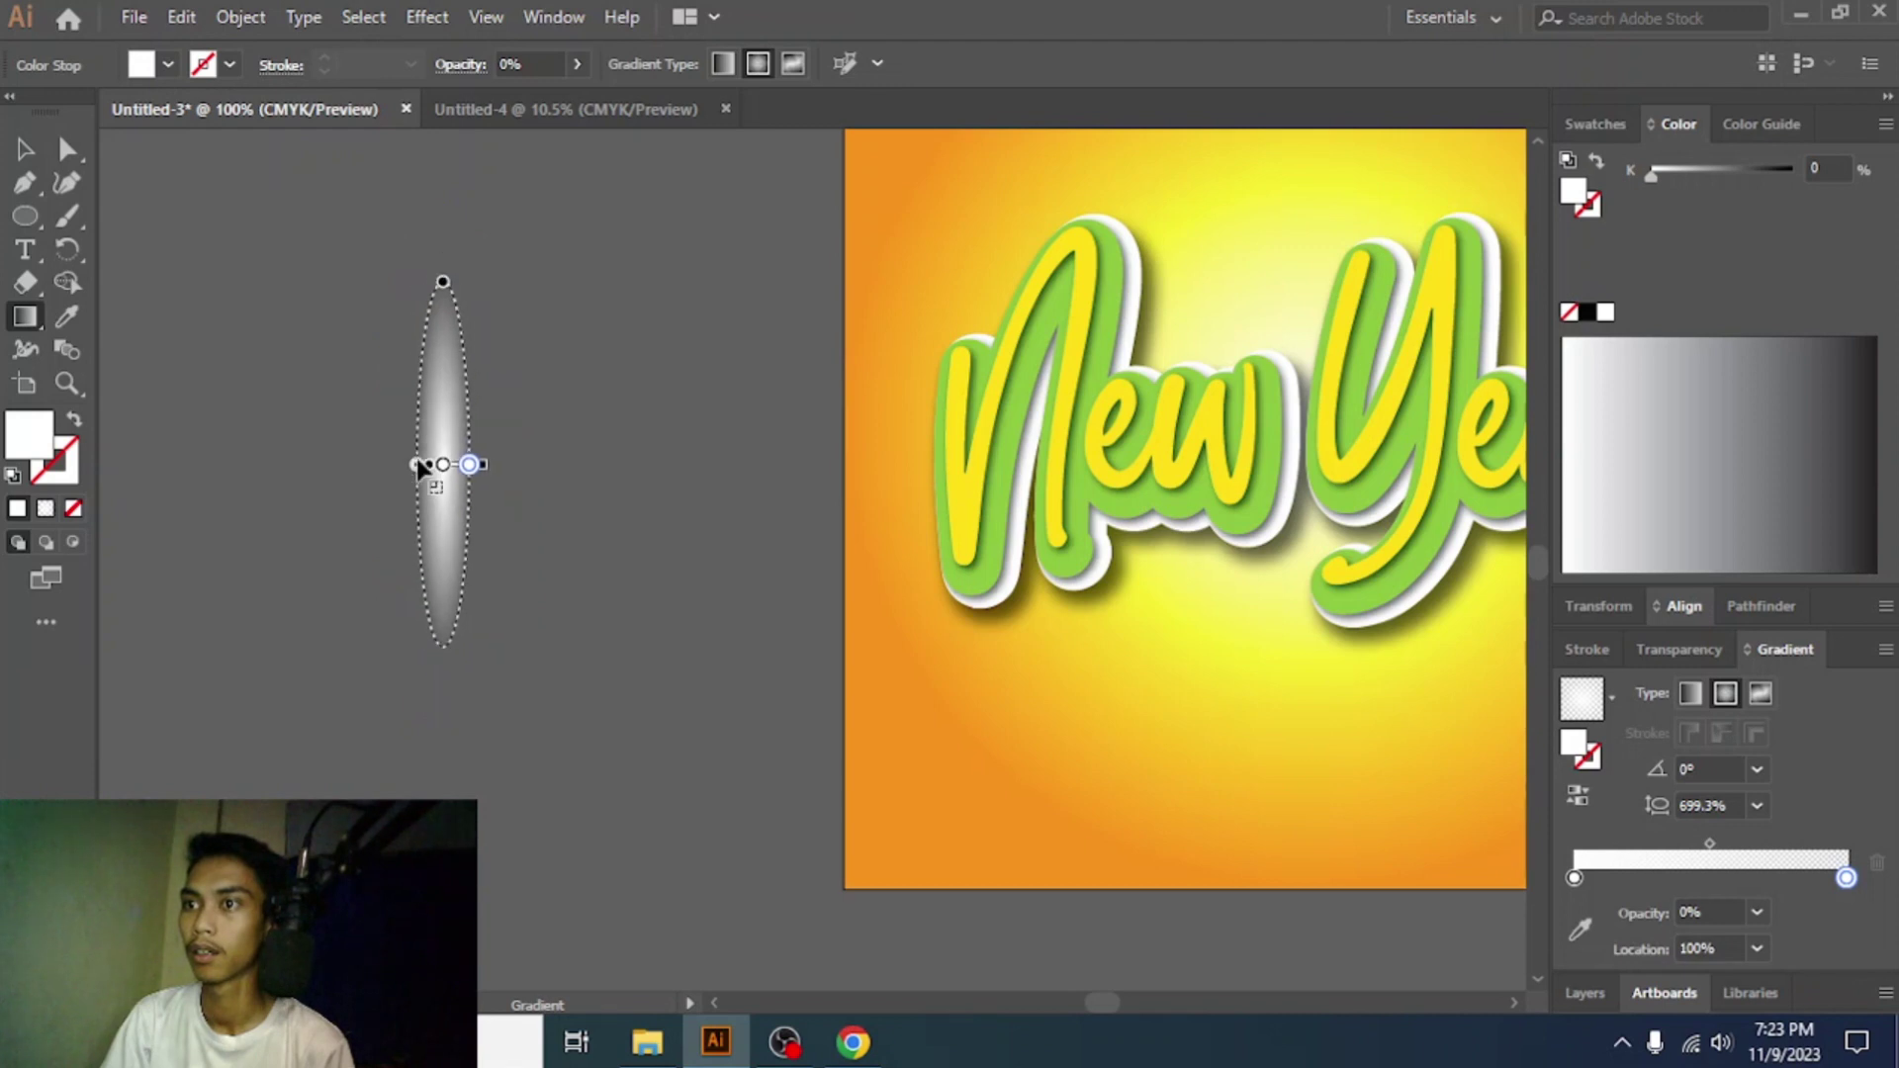
drag(447, 287, 445, 233)
click(27, 149)
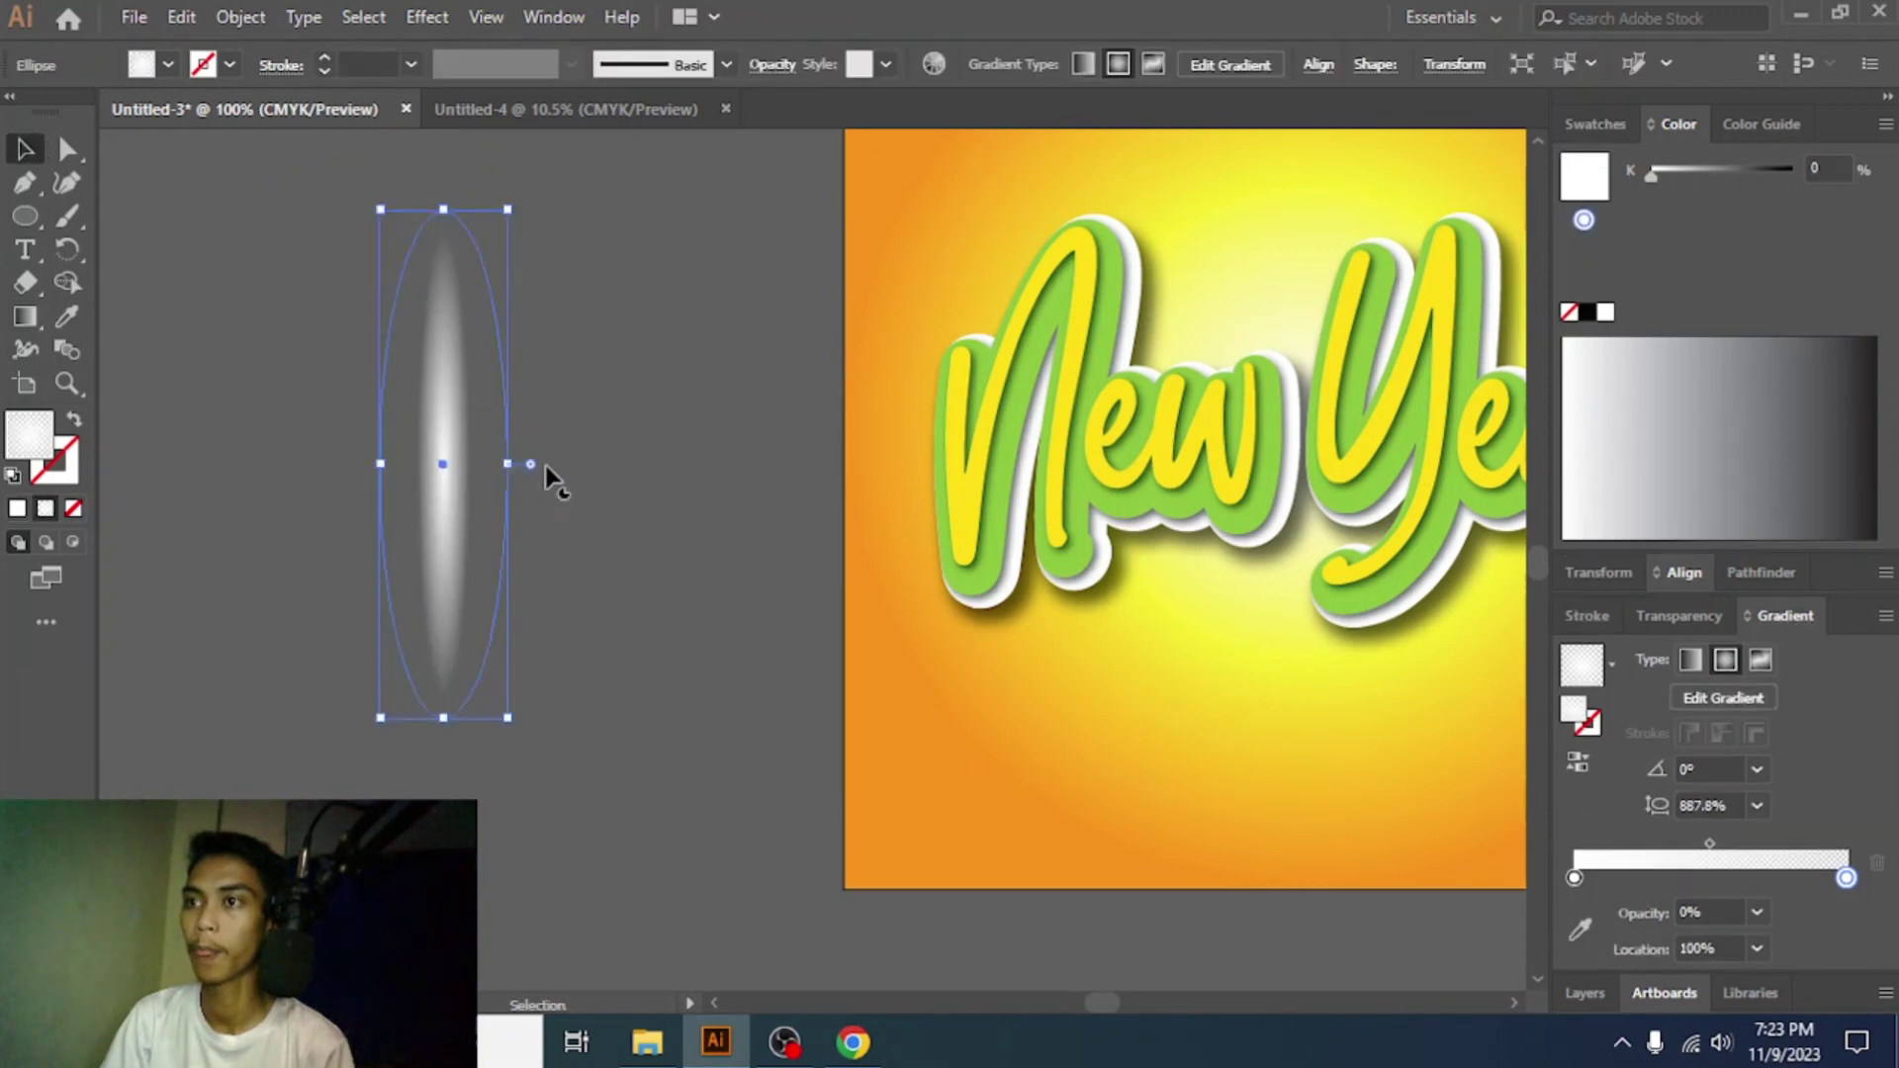
click(587, 410)
- Make a copy of the glowing ellipse rotated by 90° to form a cross-shaped sparkle
click(425, 457)
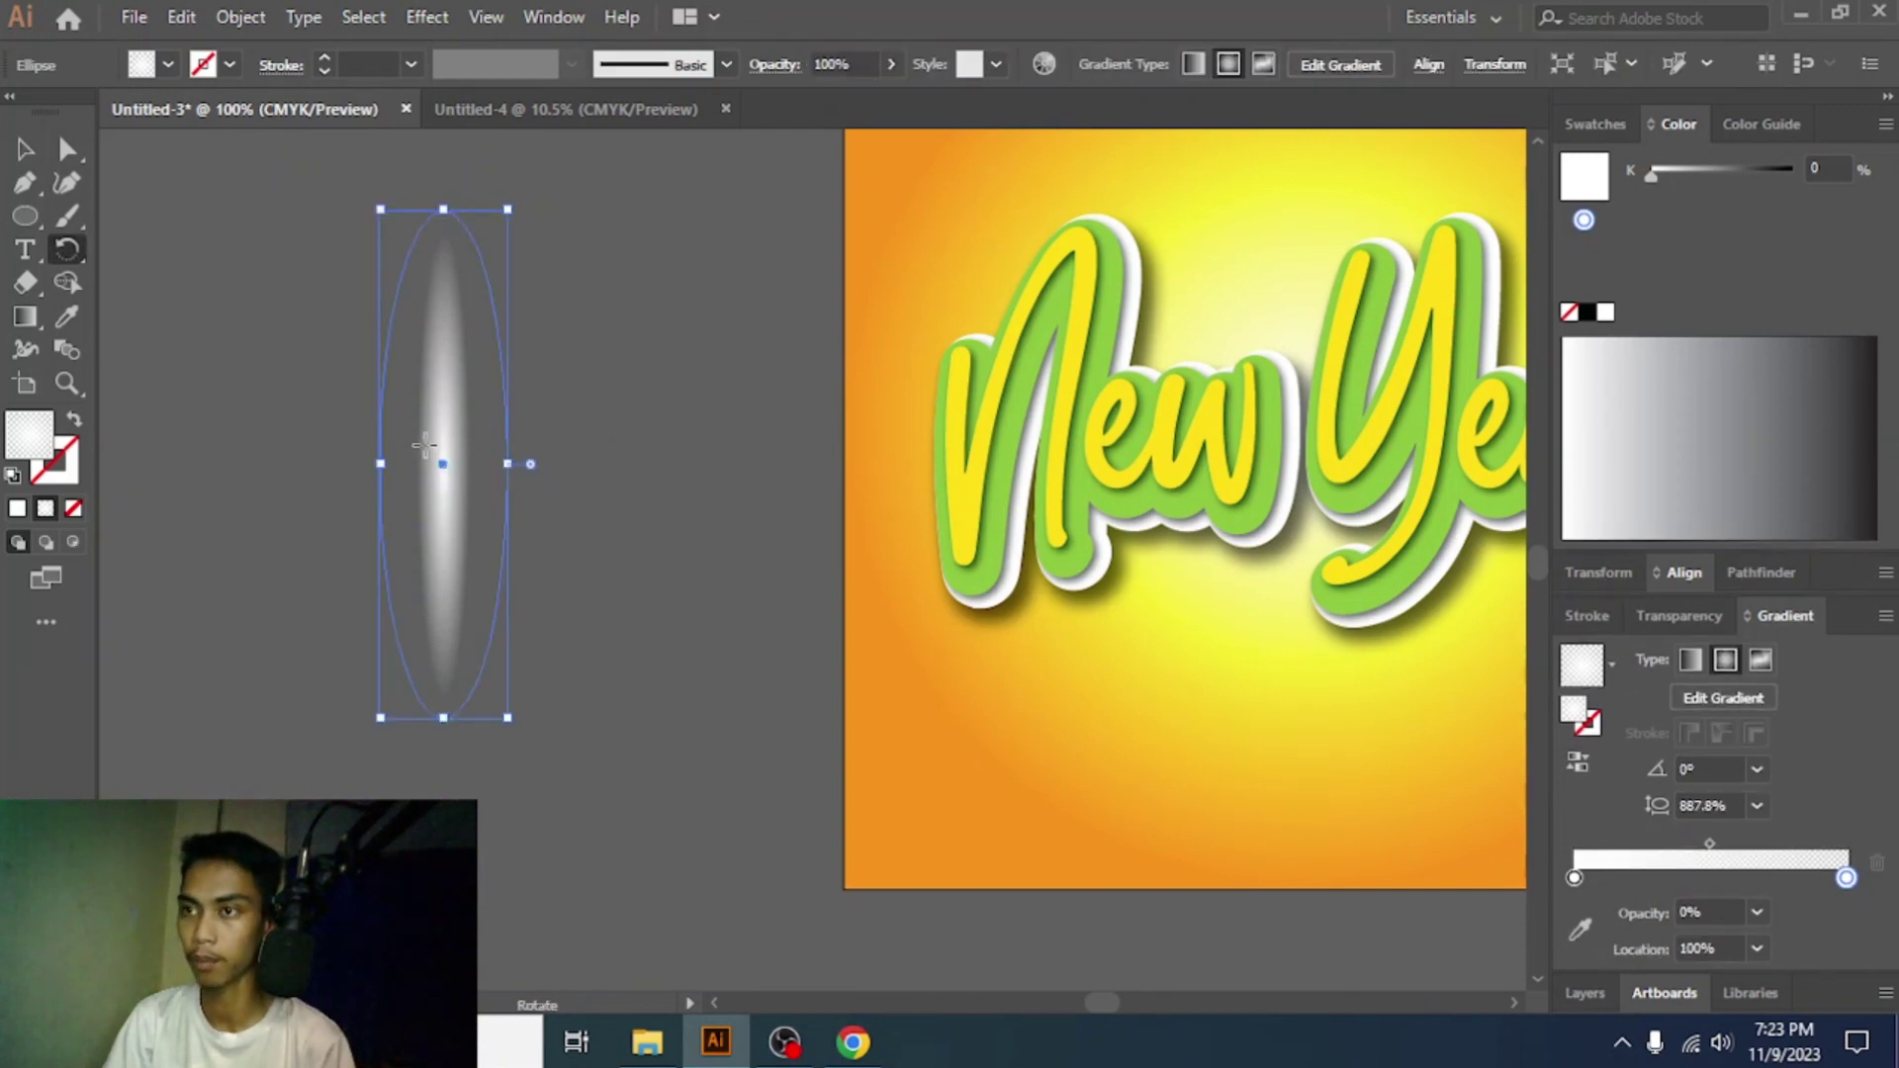
key(r)
key(Return)
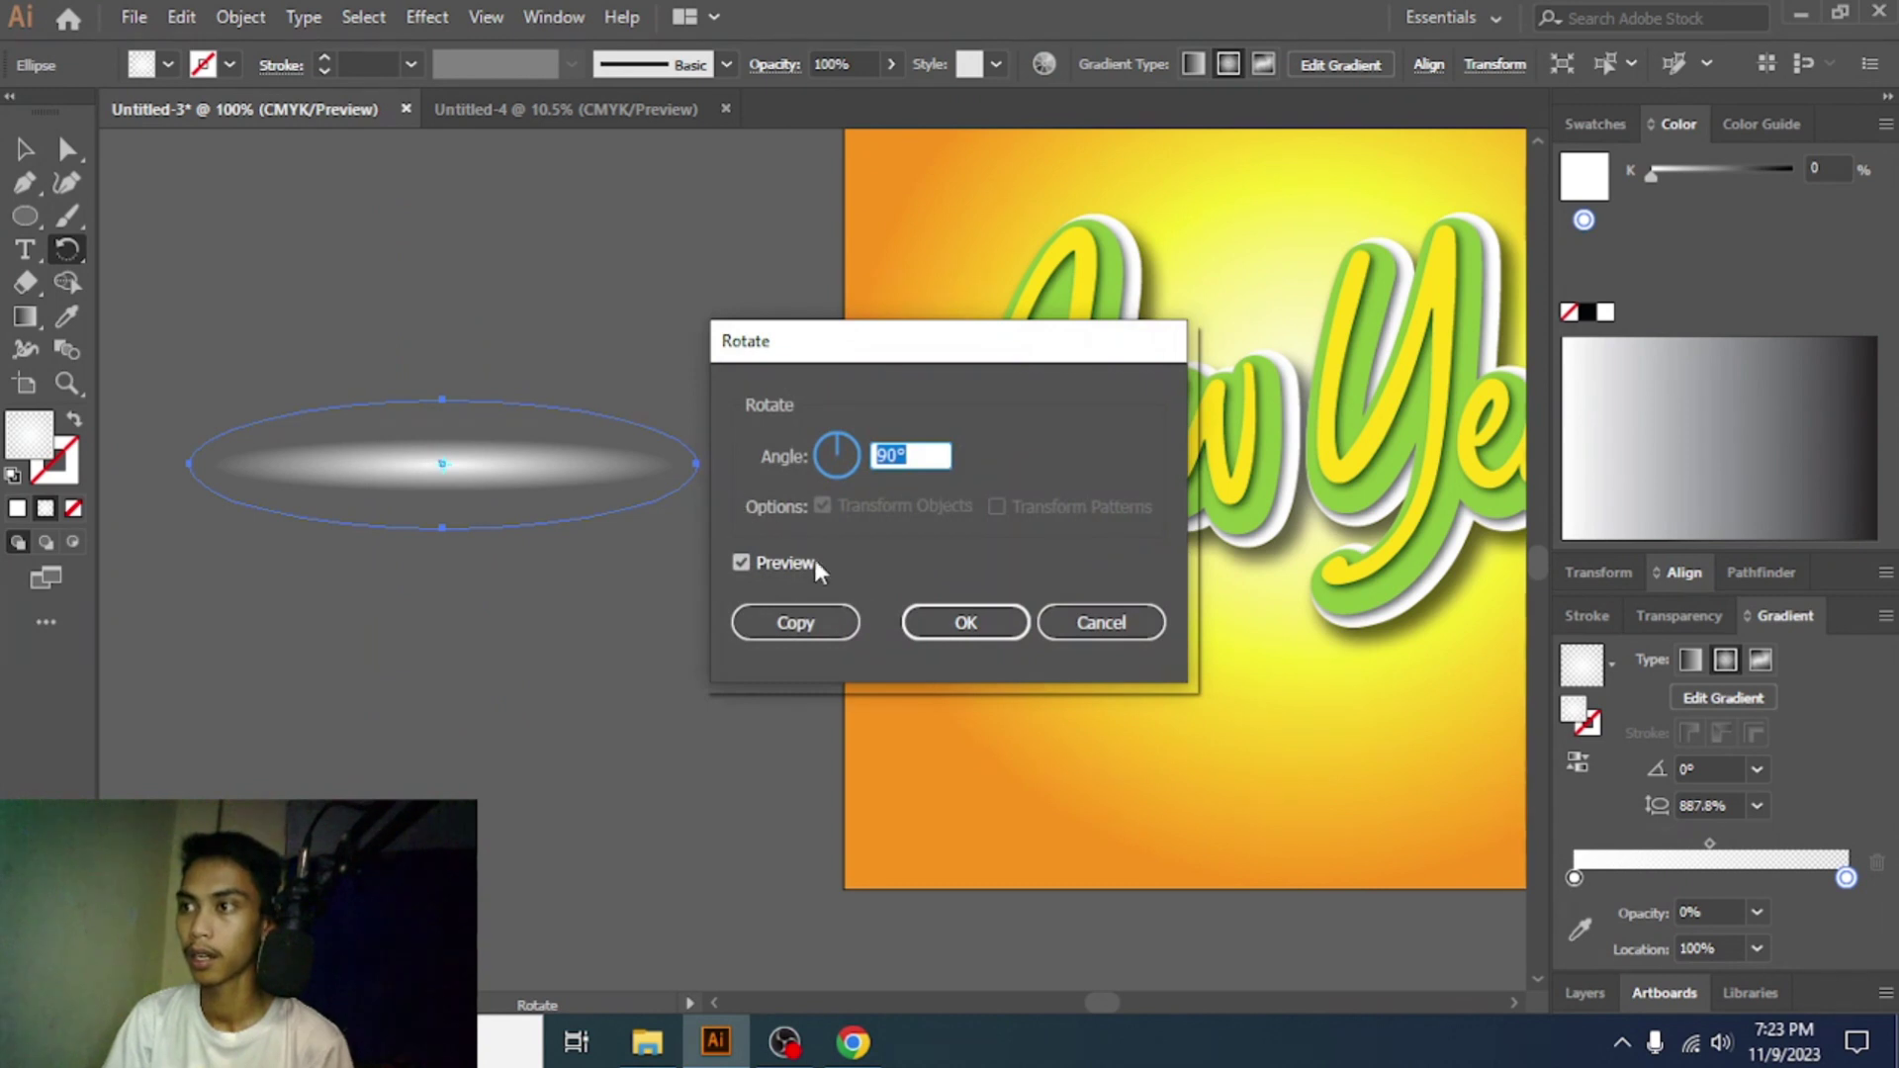
click(798, 623)
key(v)
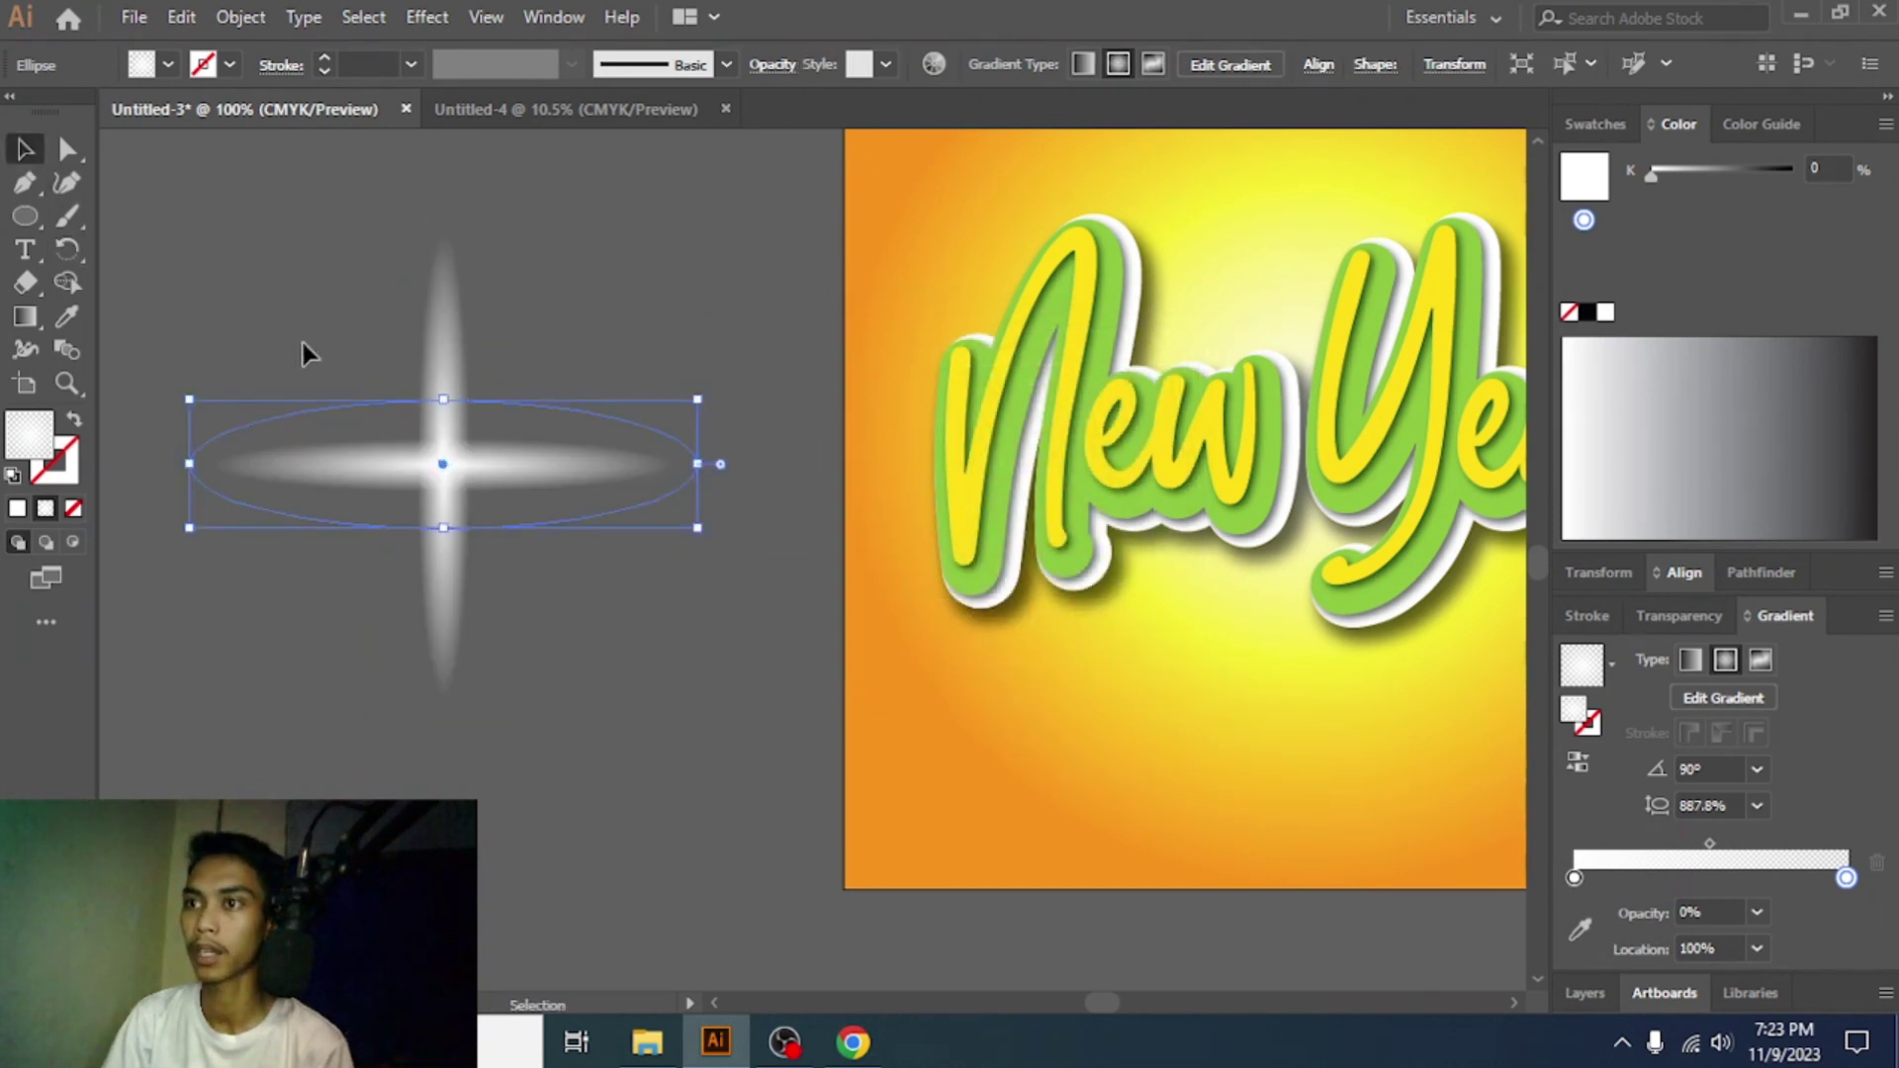
- Select both glowing ellipses and group them into one sparkle
key(ctrl+a)
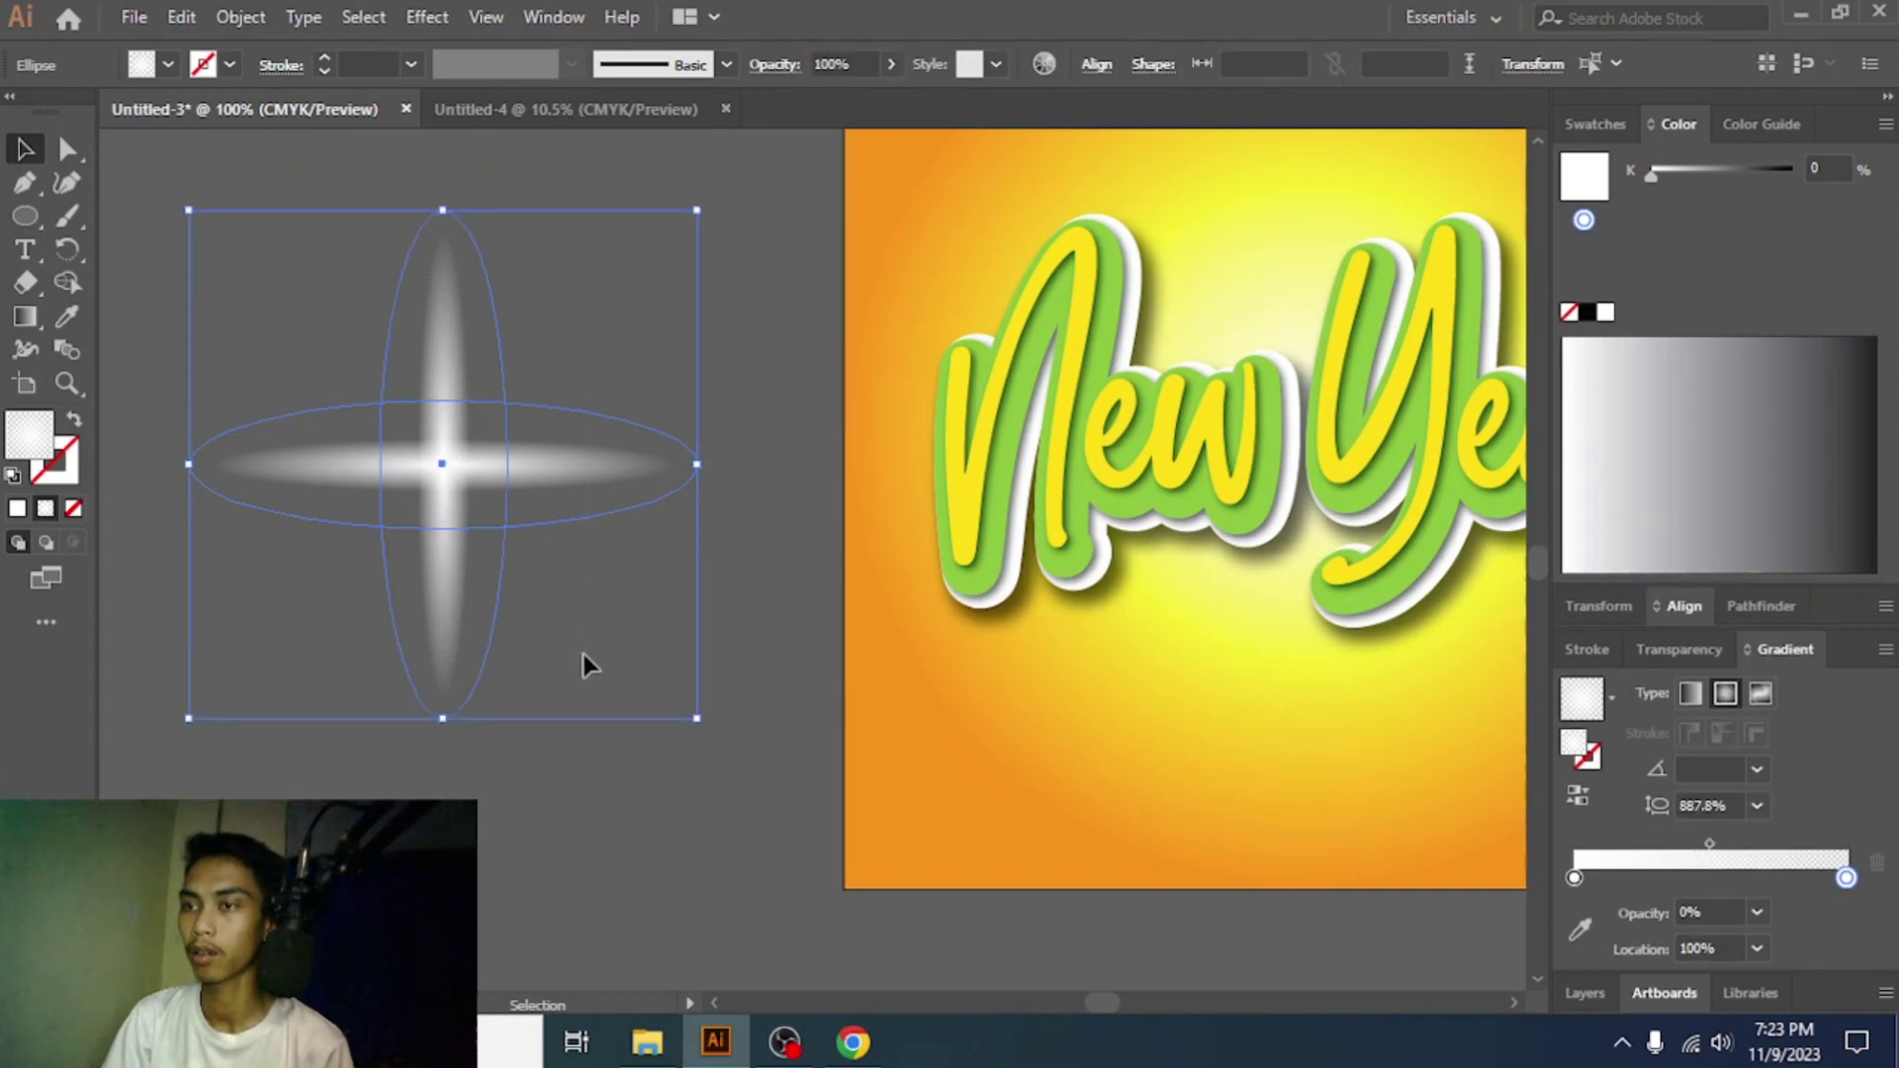
key(a)
key(ctrl+g)
key(v)
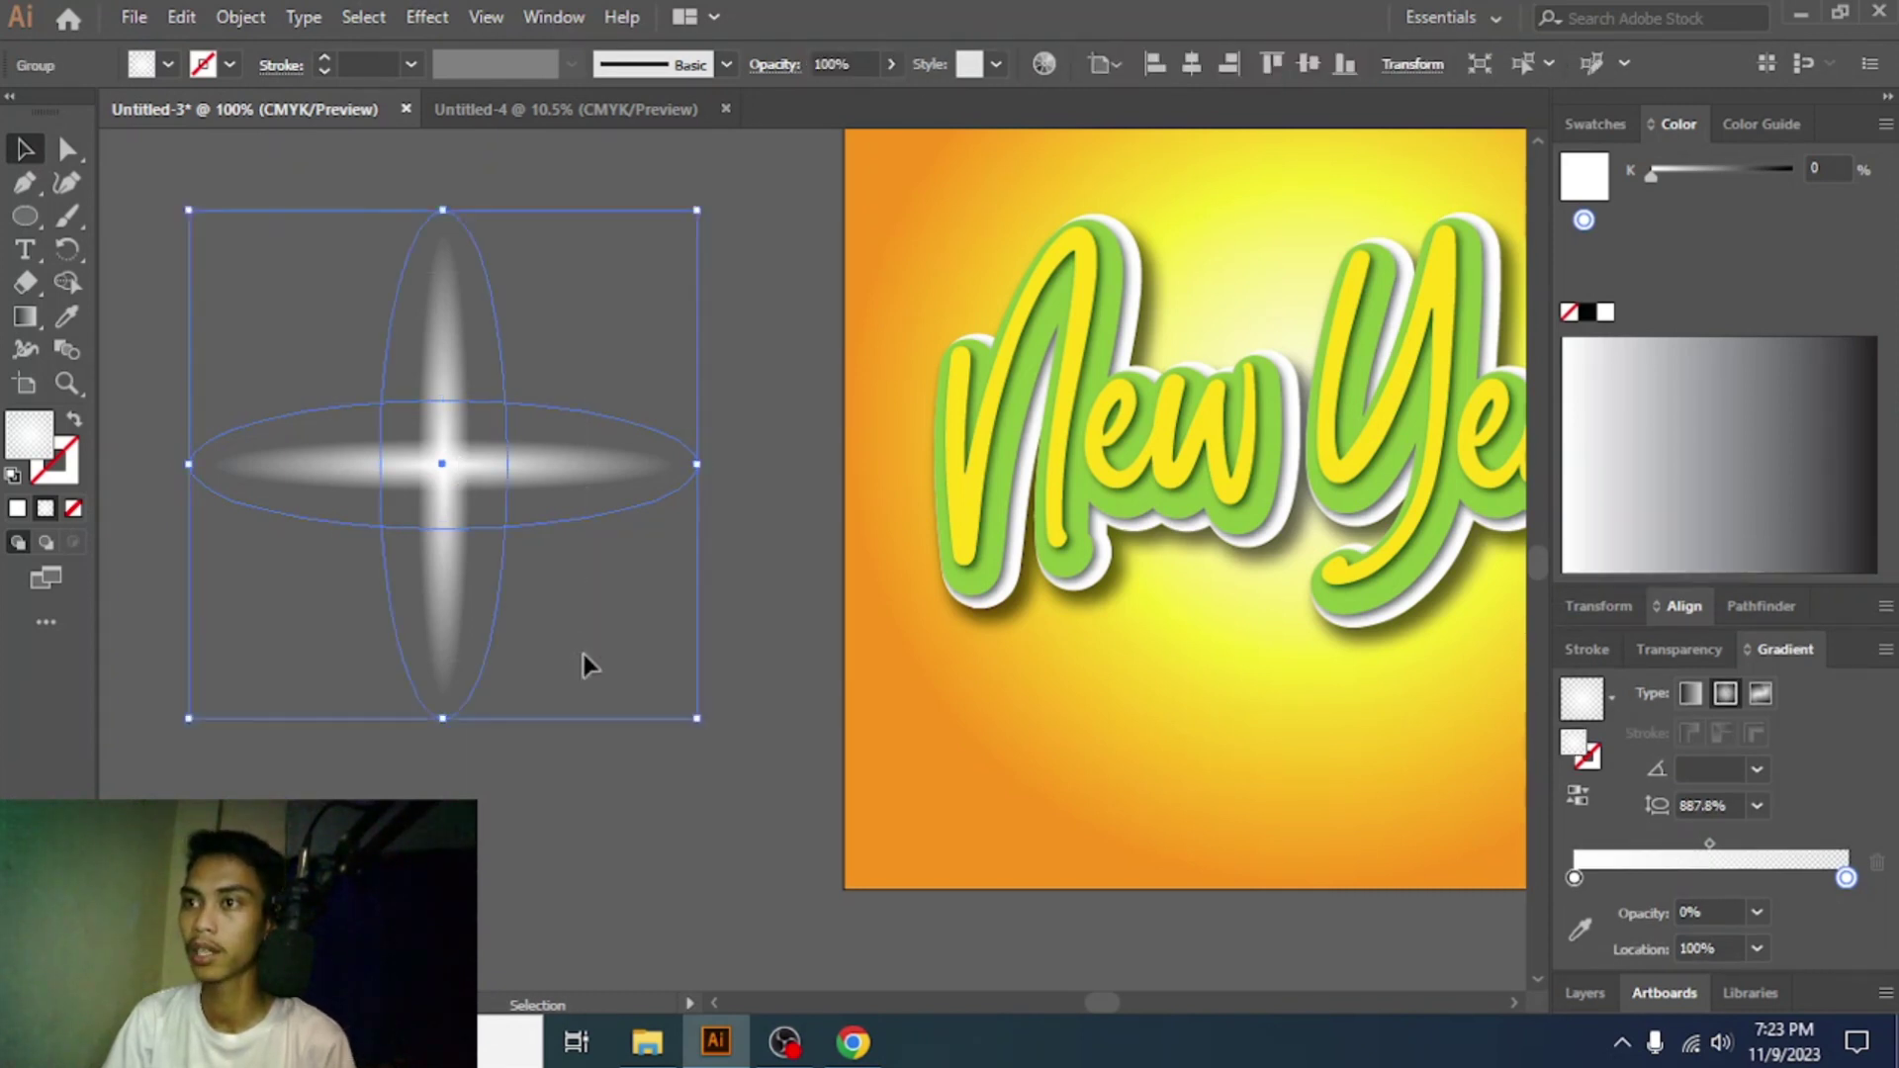
- Move the sparkle group onto the artboard, over the middle of the New Year lettering
key(ctrl+minus)
key(ctrl+minus)
drag(464, 605, 1170, 666)
key(ctrl+plus)
key(ctrl+plus)
key(ctrl+minus)
scroll(888, 532, up, 2)
- Scale a copy of the sparkle to about half size, tilt it clockwise, place it at the lower end of the letter r, and deselect it
drag(1261, 900, 1143, 781)
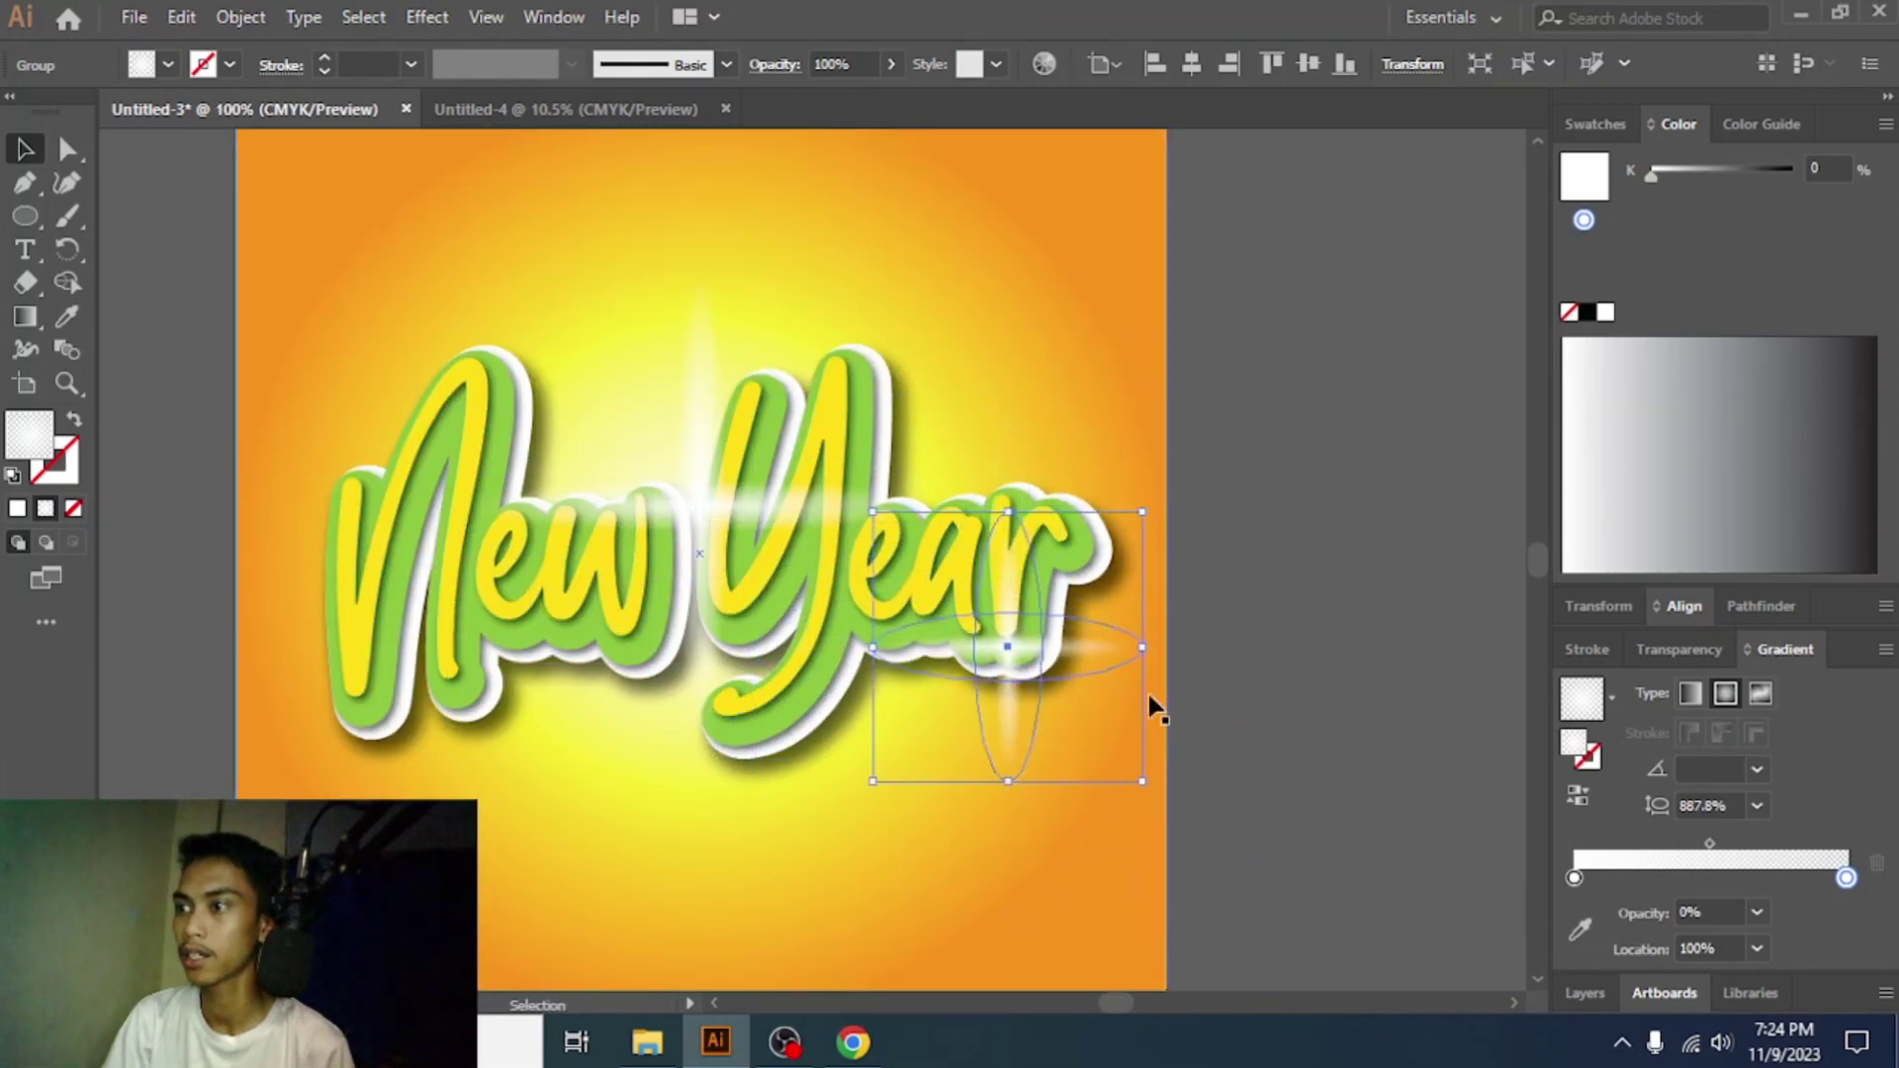
drag(1157, 504, 1202, 593)
drag(1001, 627, 1052, 645)
click(1256, 618)
- Duplicate the small tilted sparkle onto the top of the letter N and deselect it
scroll(1258, 621, down, 1)
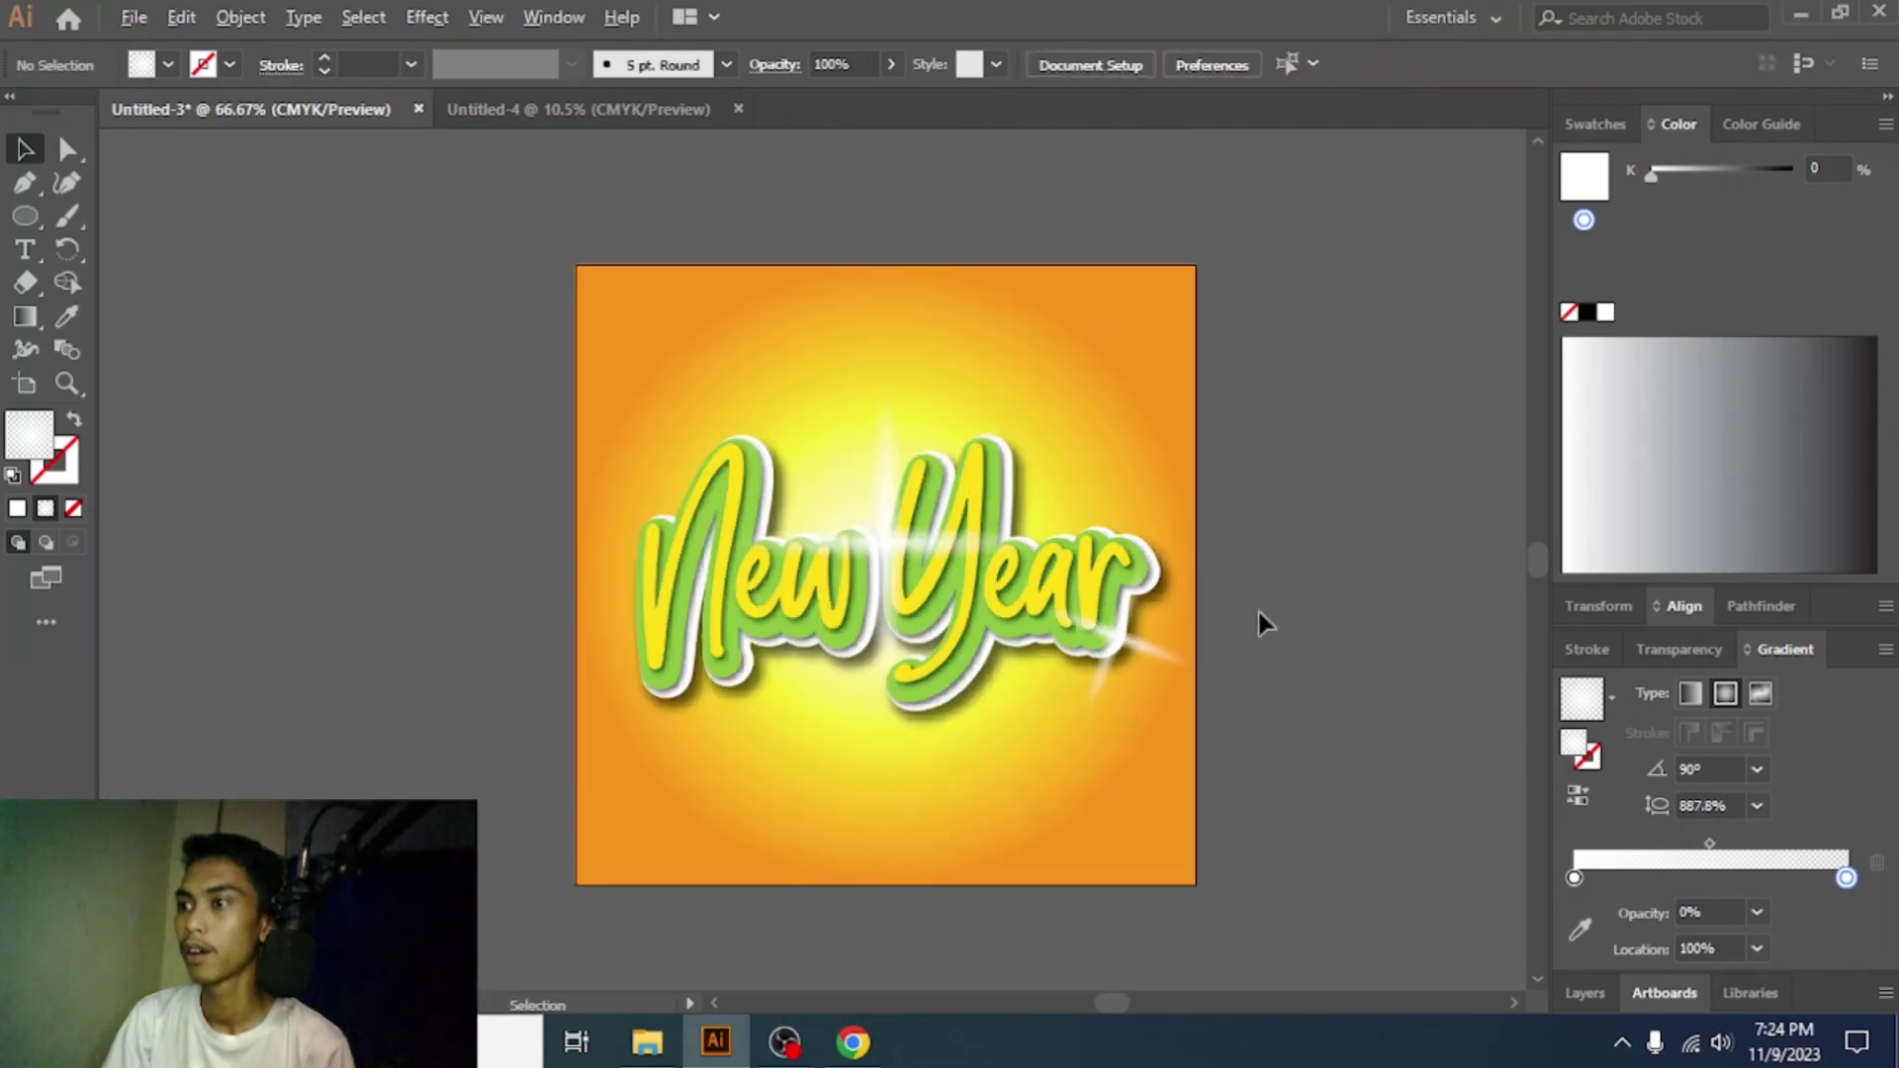
scroll(1166, 712, left, 1)
drag(1186, 648, 790, 455)
click(1338, 443)
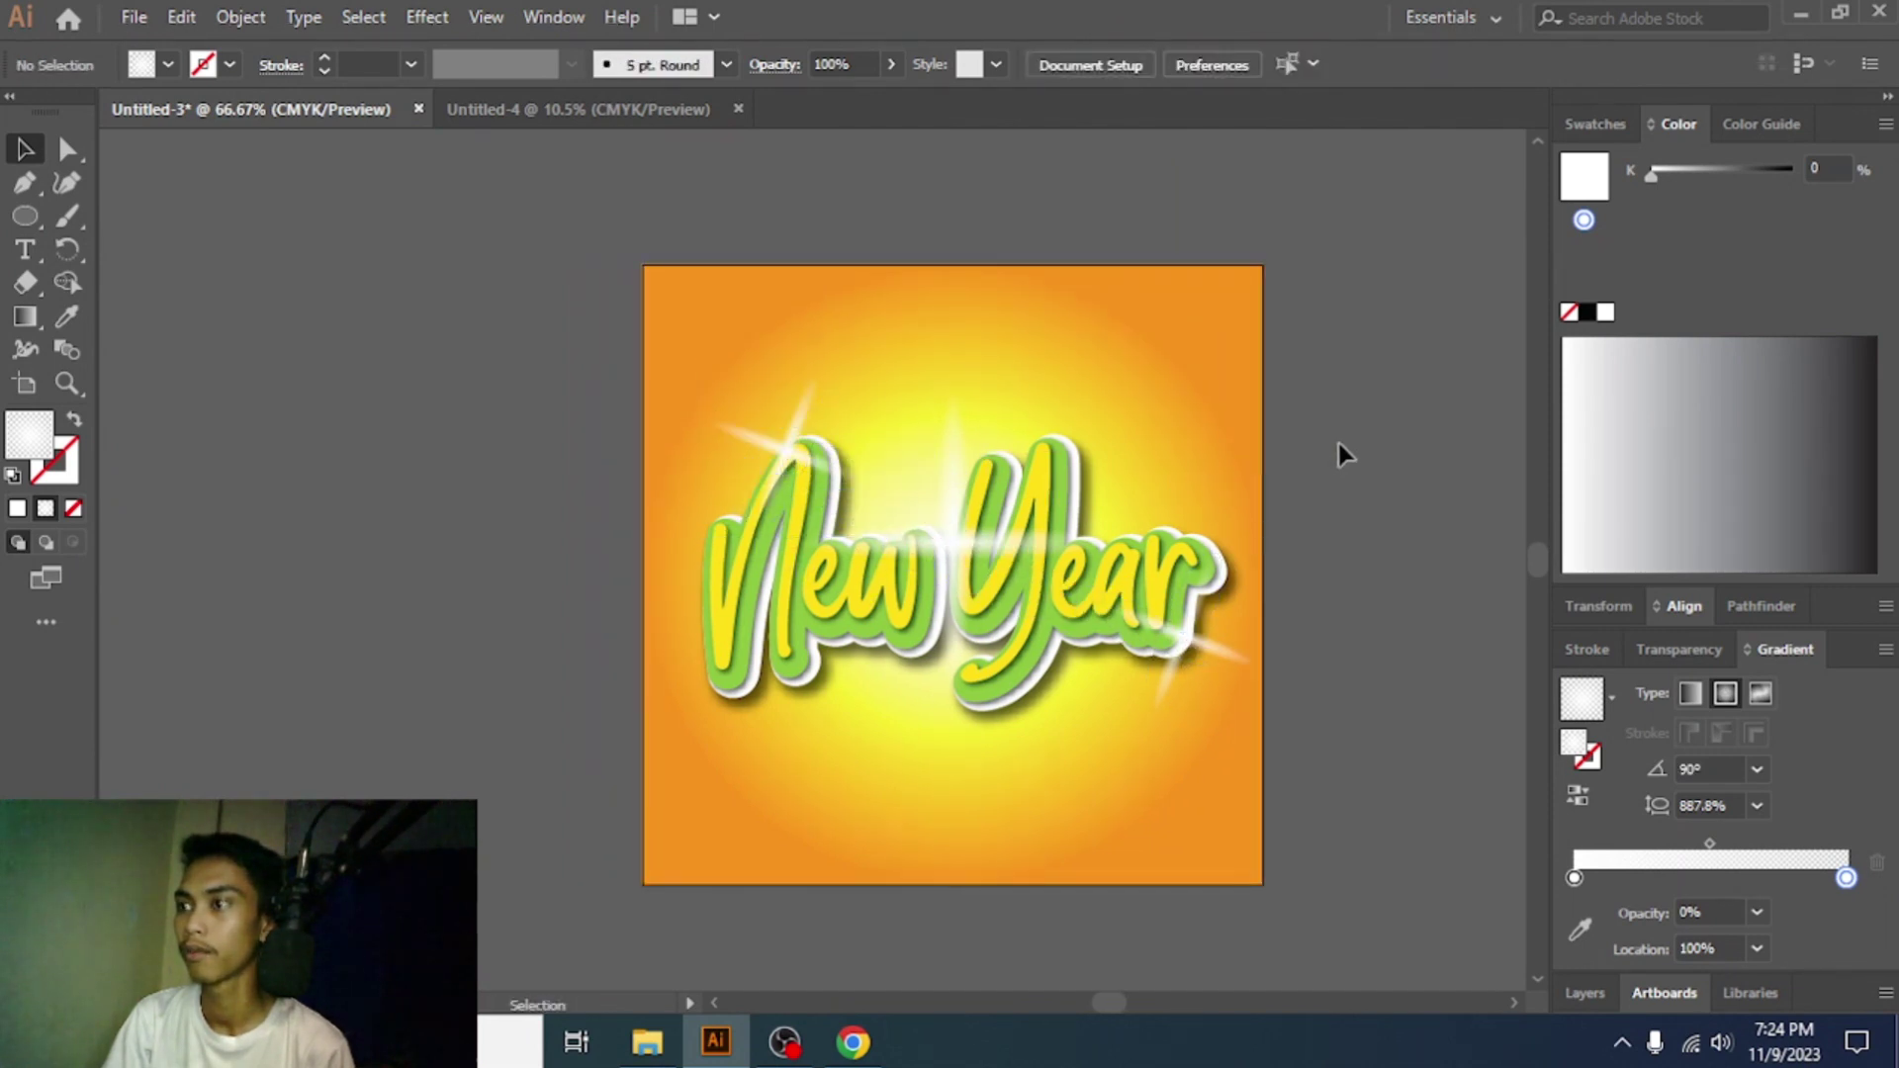
- Tilt the large sparkle in the middle of the lettering slightly clockwise and deselect it
scroll(1286, 484, right, 1)
scroll(930, 535, up, 1)
click(975, 519)
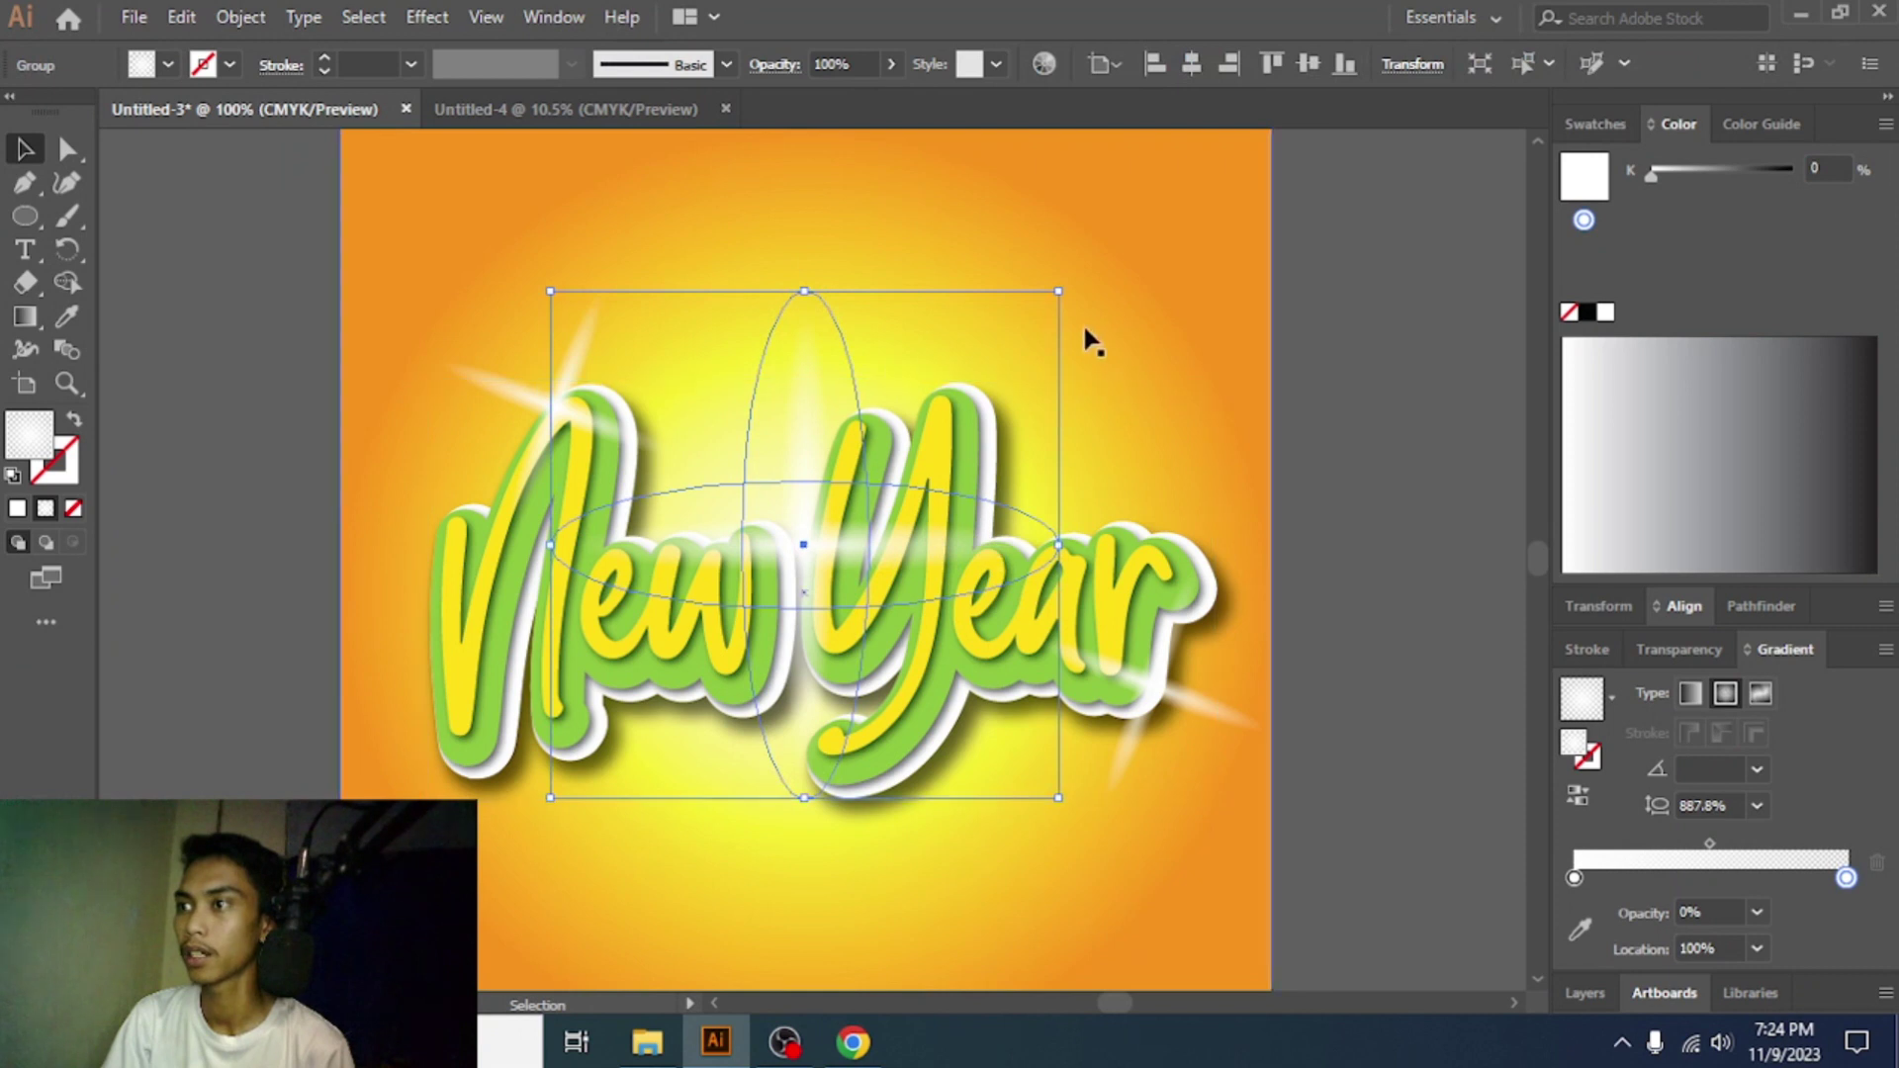
drag(1074, 287, 1131, 371)
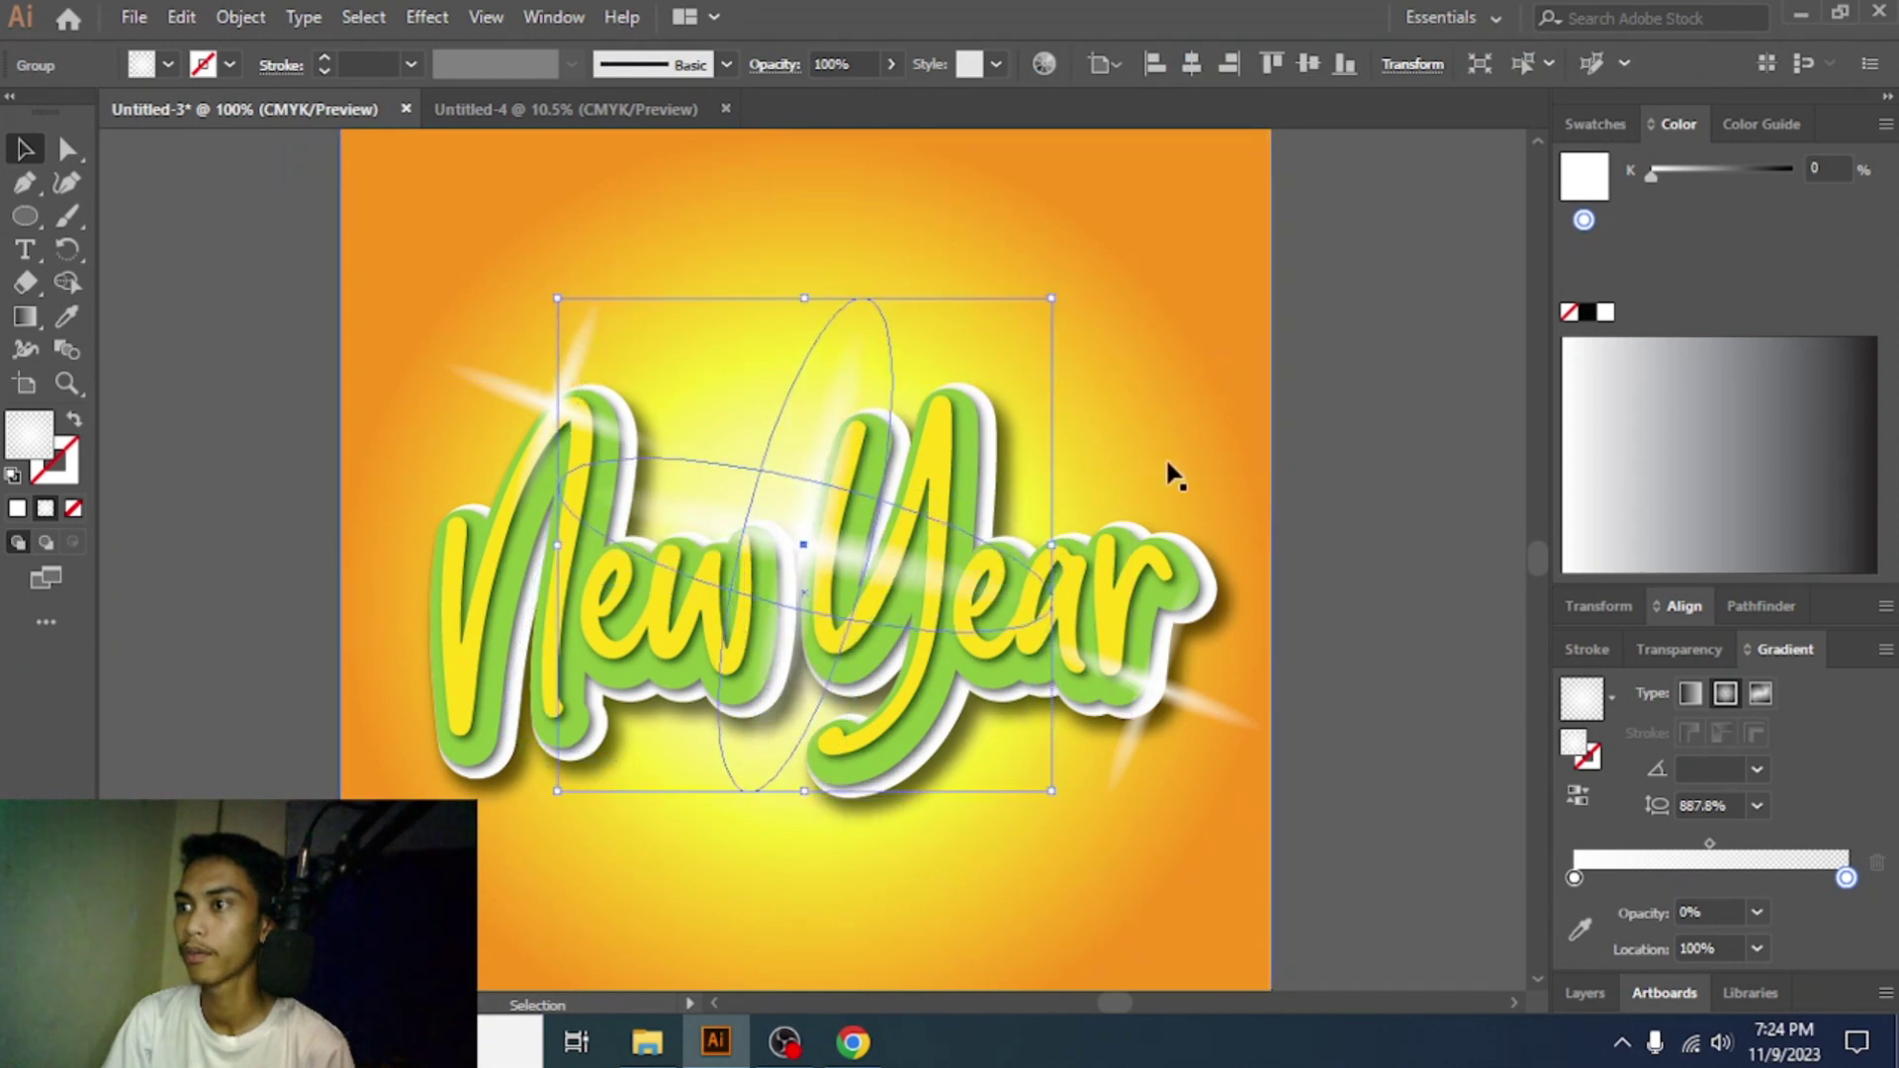
click(1361, 461)
- Duplicate the large tilted sparkle onto the lower part of the letter N and deselect it
scroll(1361, 461, down, 2)
scroll(1348, 488, right, 2)
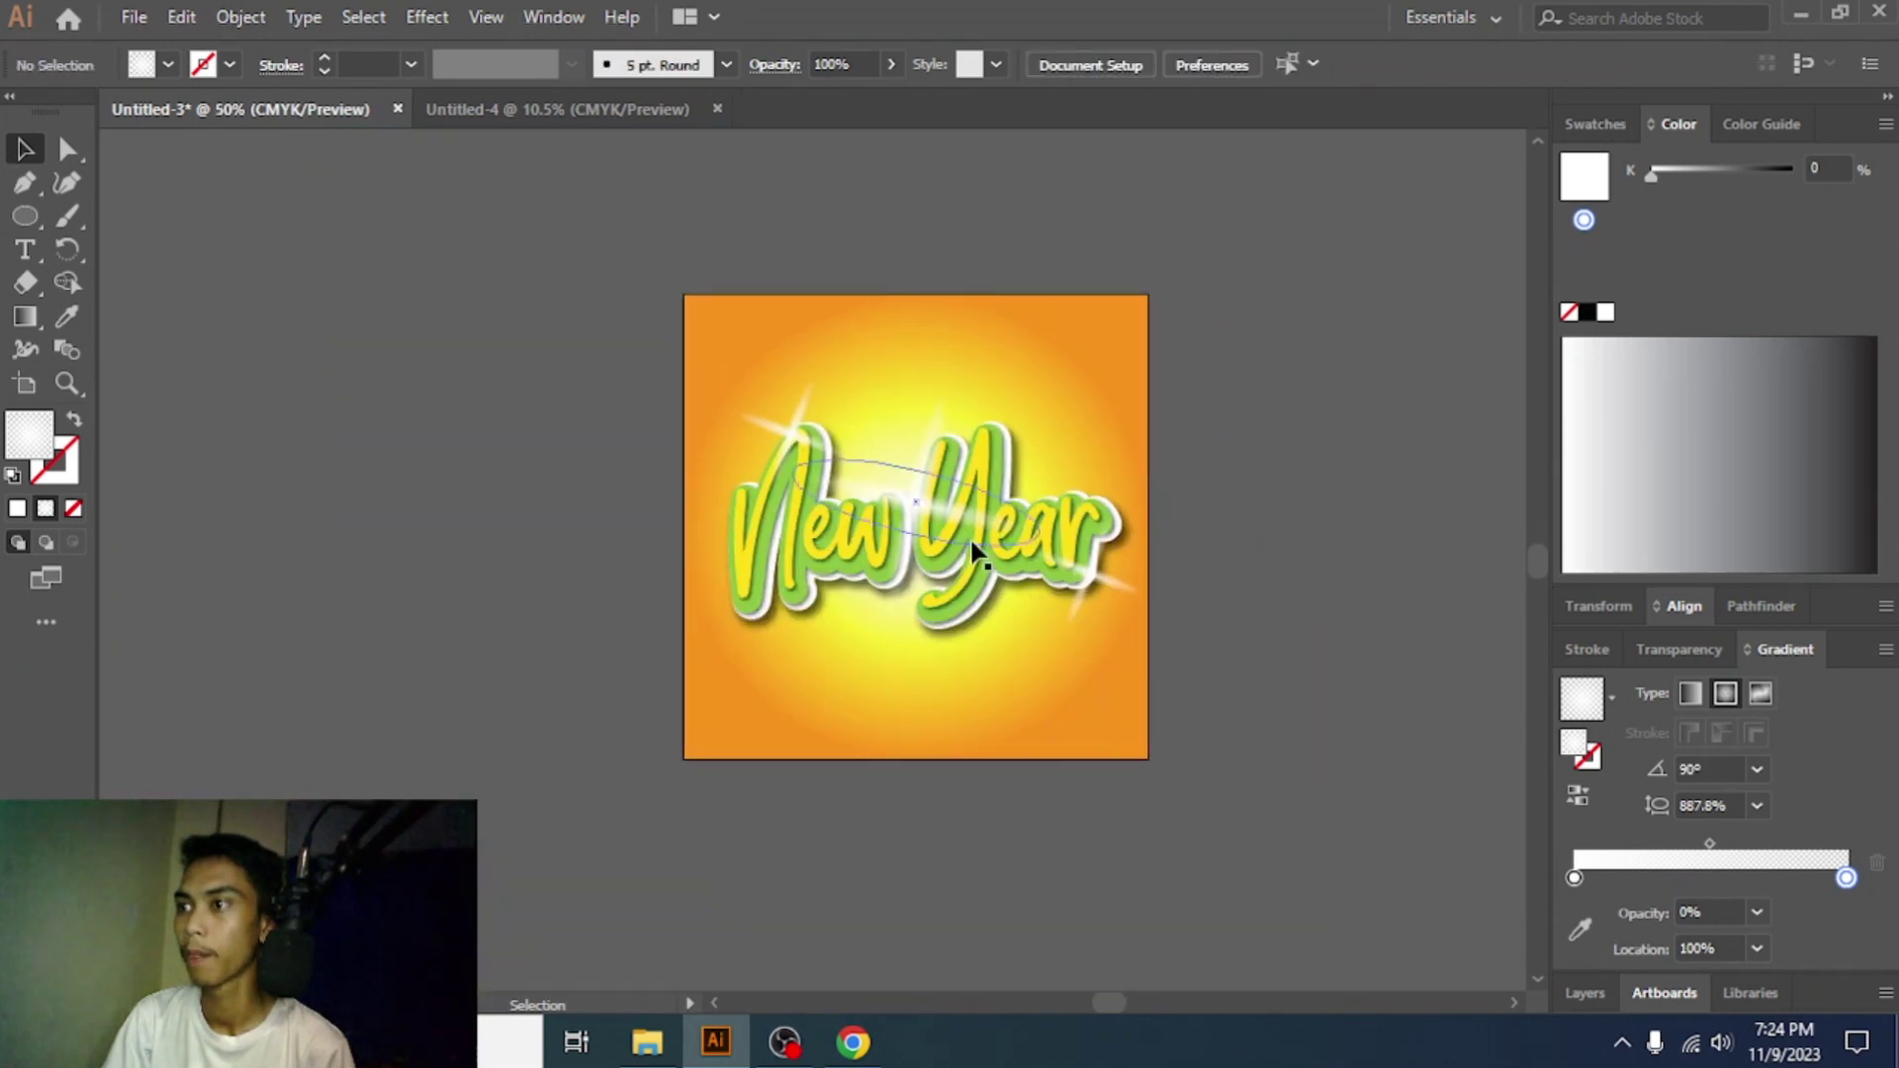
drag(957, 515, 836, 598)
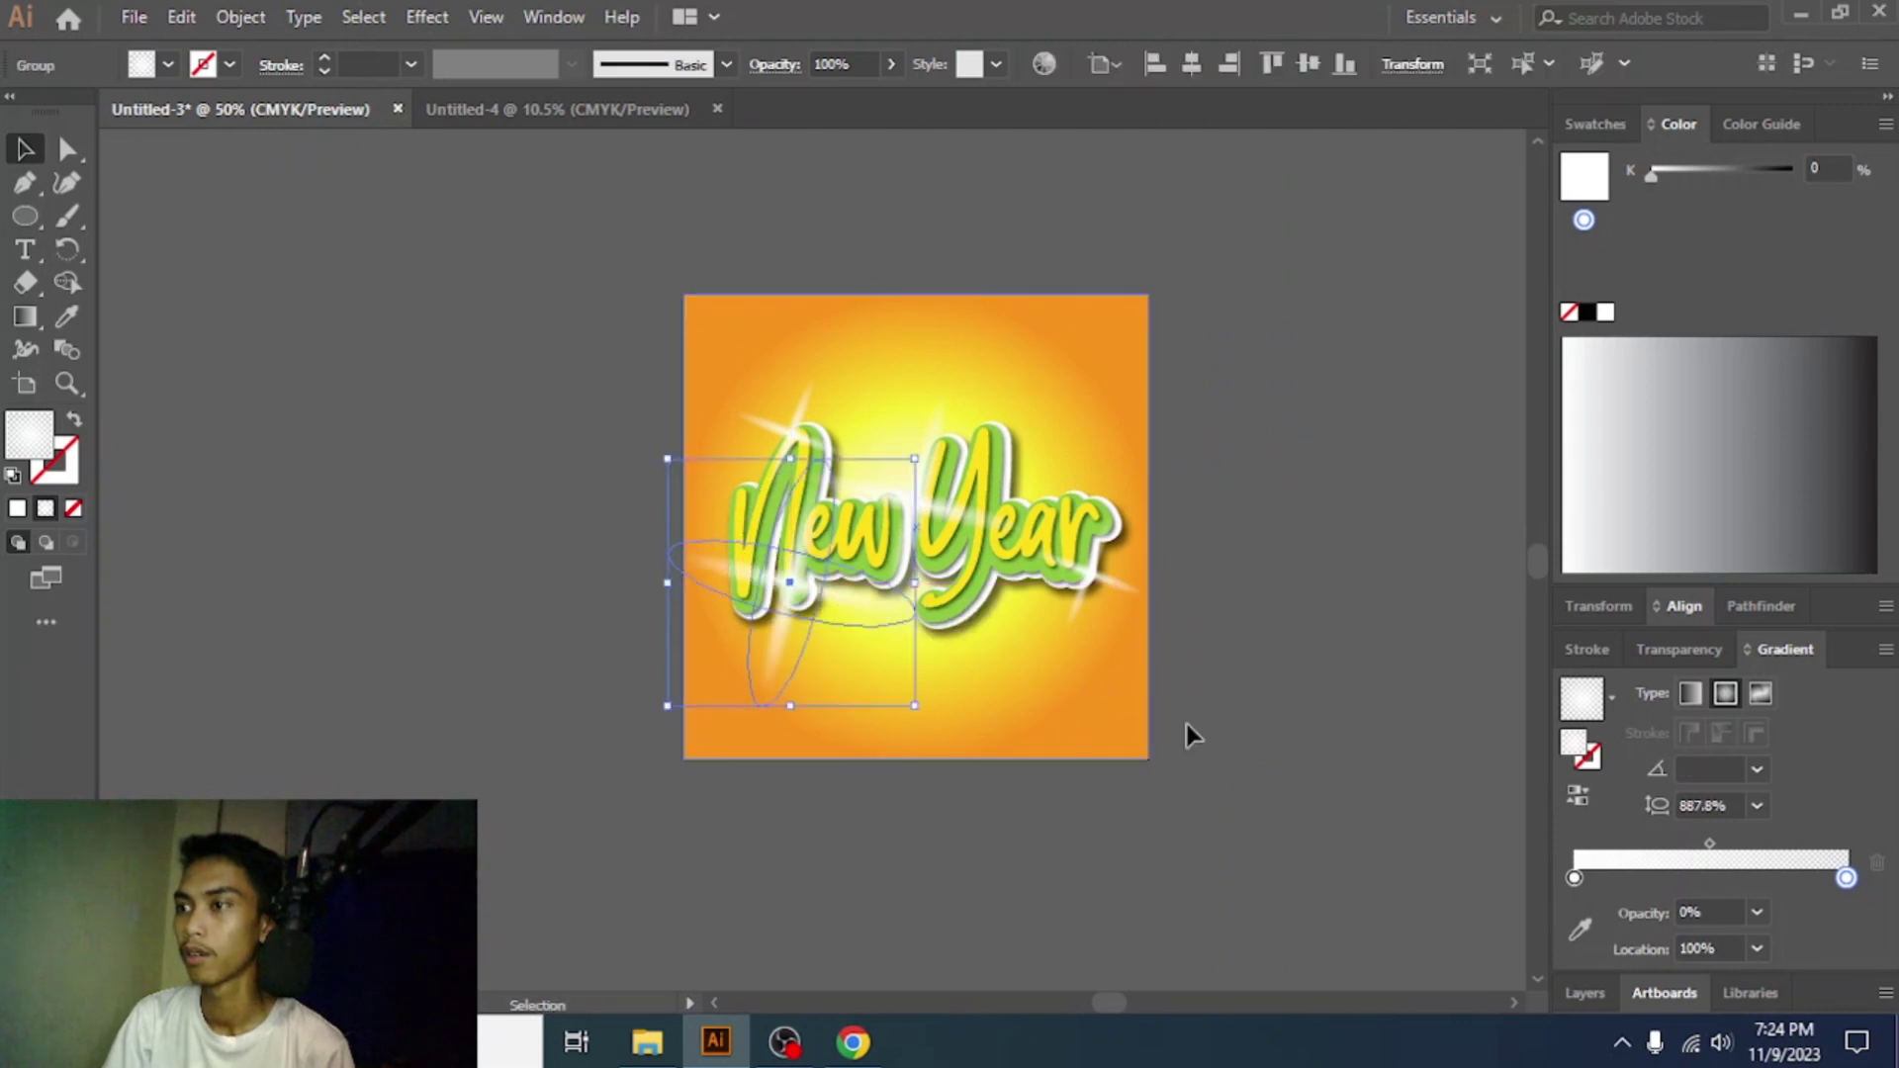
click(1211, 744)
scroll(864, 703, up, 1)
scroll(1085, 733, down, 2)
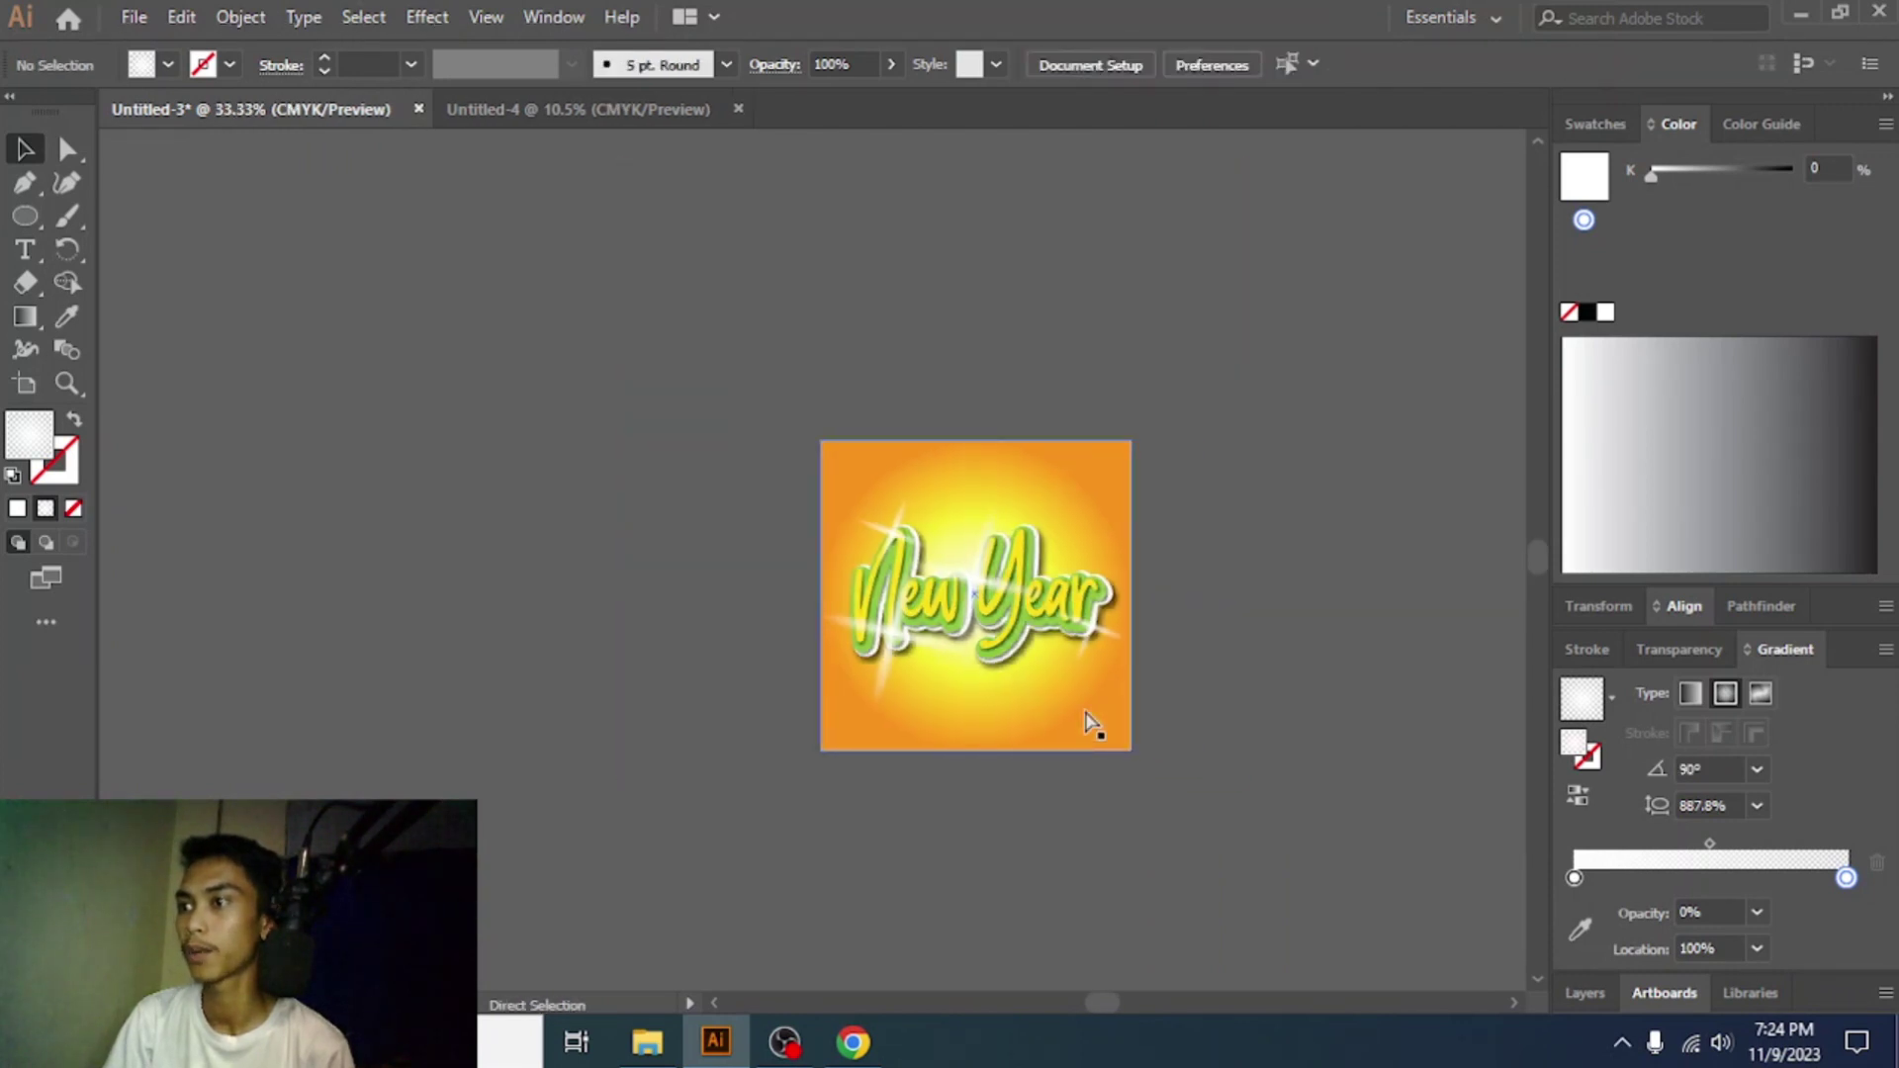
- Create a 20-point star with radii of 25 px and 50 px on the empty canvas to the left of the artboard
scroll(1085, 723, right, 1)
scroll(840, 644, up, 1)
scroll(1078, 515, right, 1)
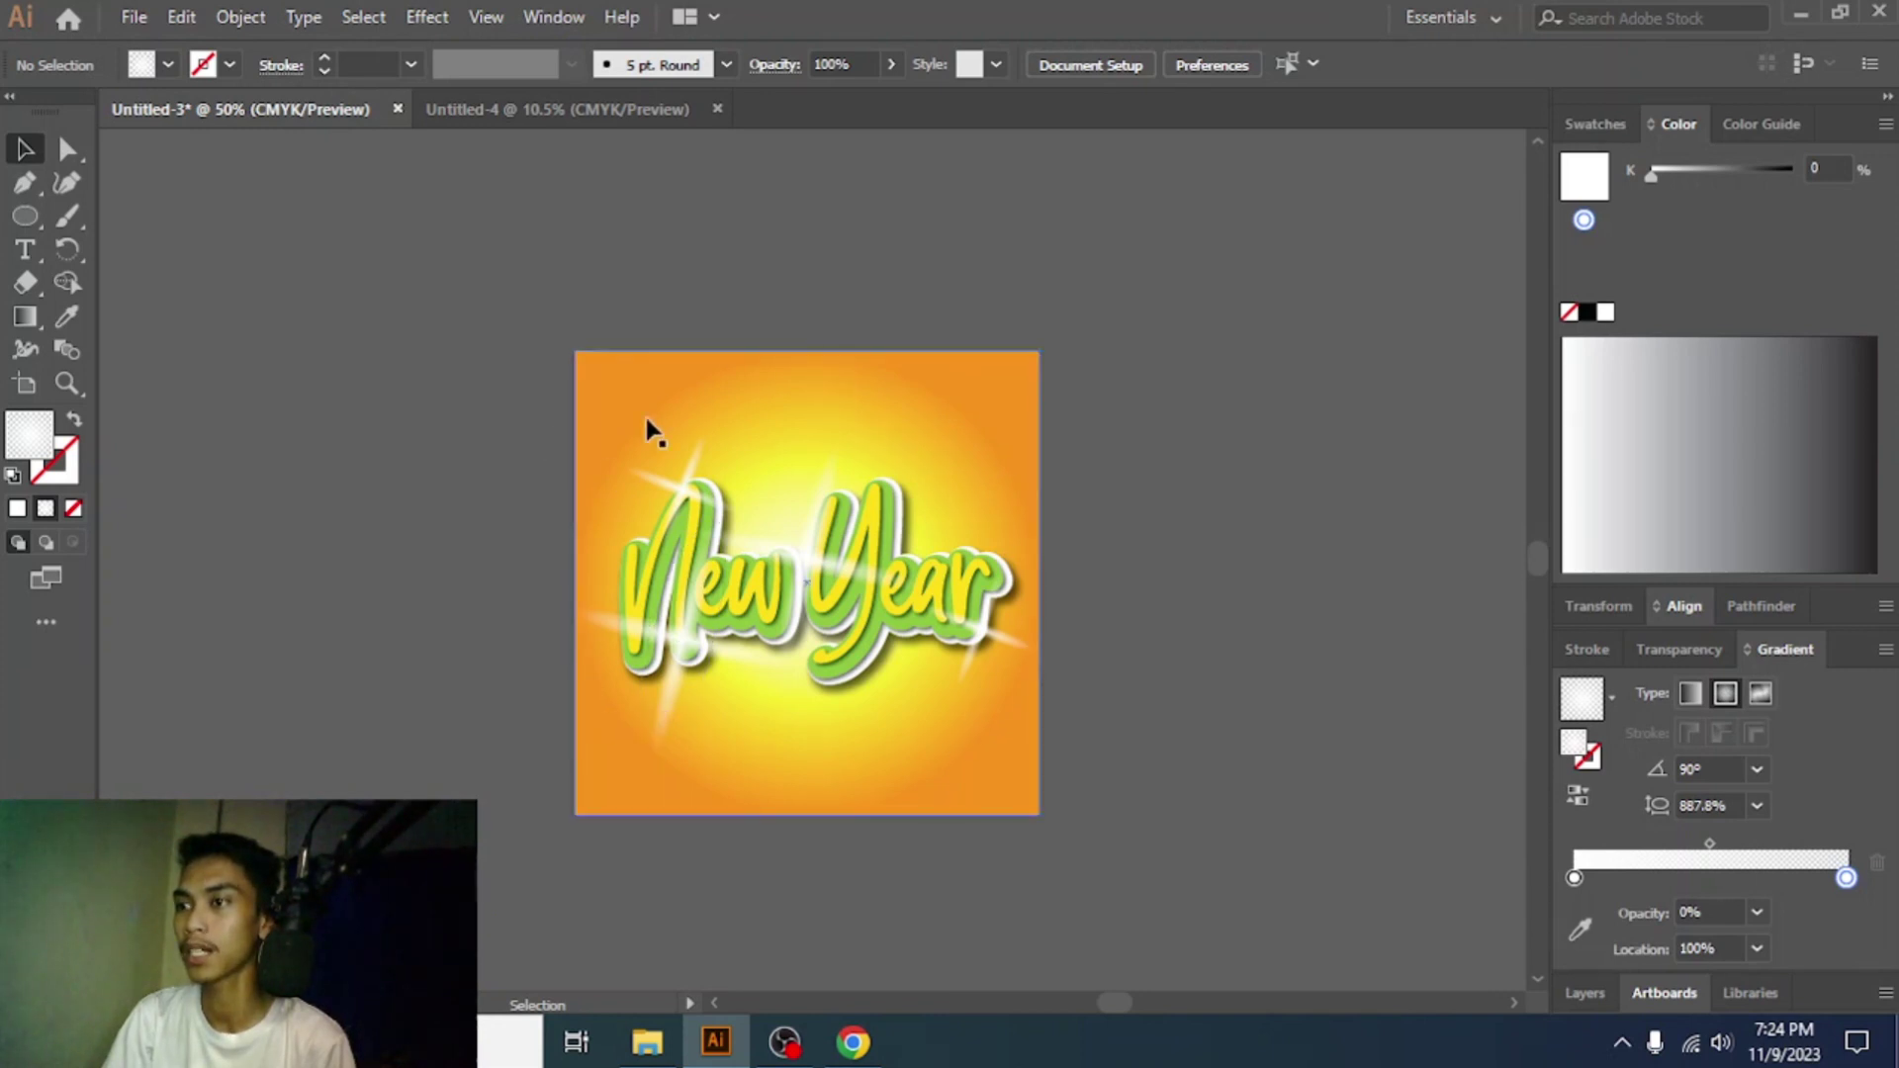
scroll(470, 499, left, 3)
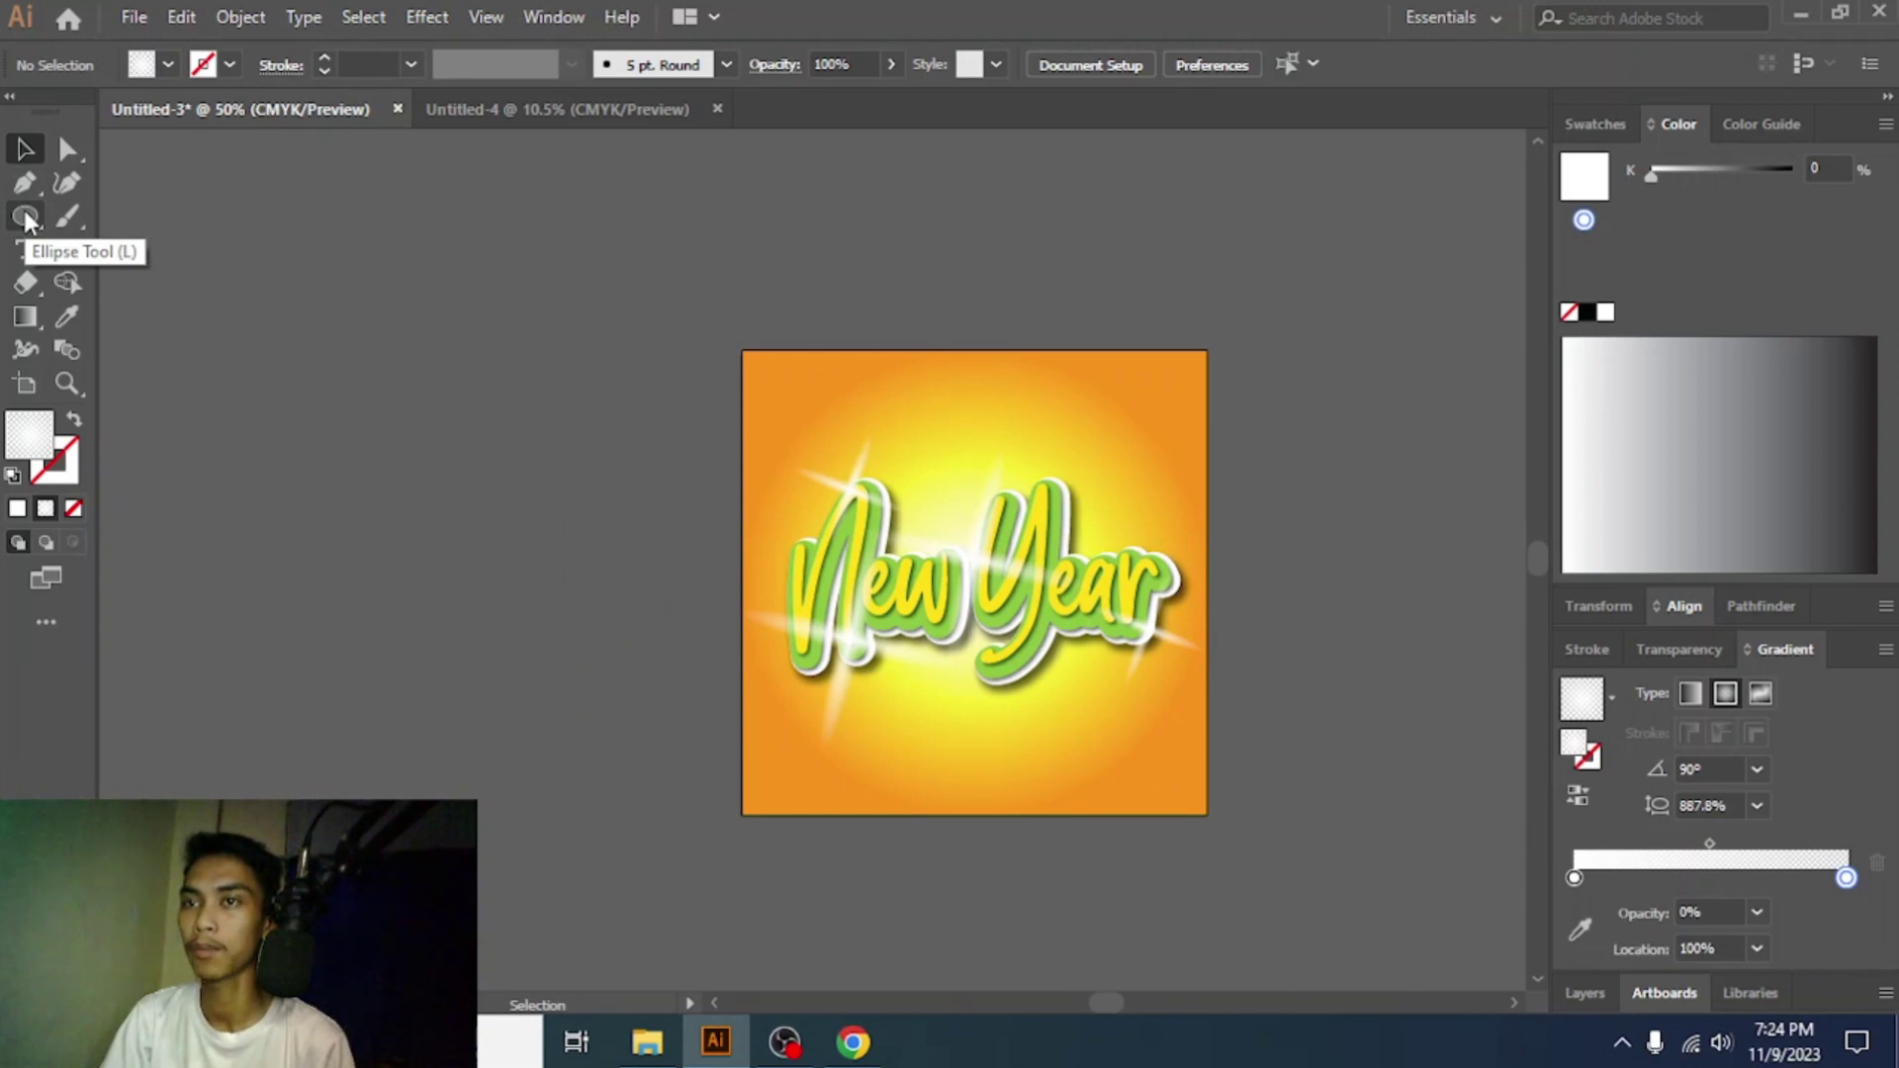
drag(26, 217, 173, 318)
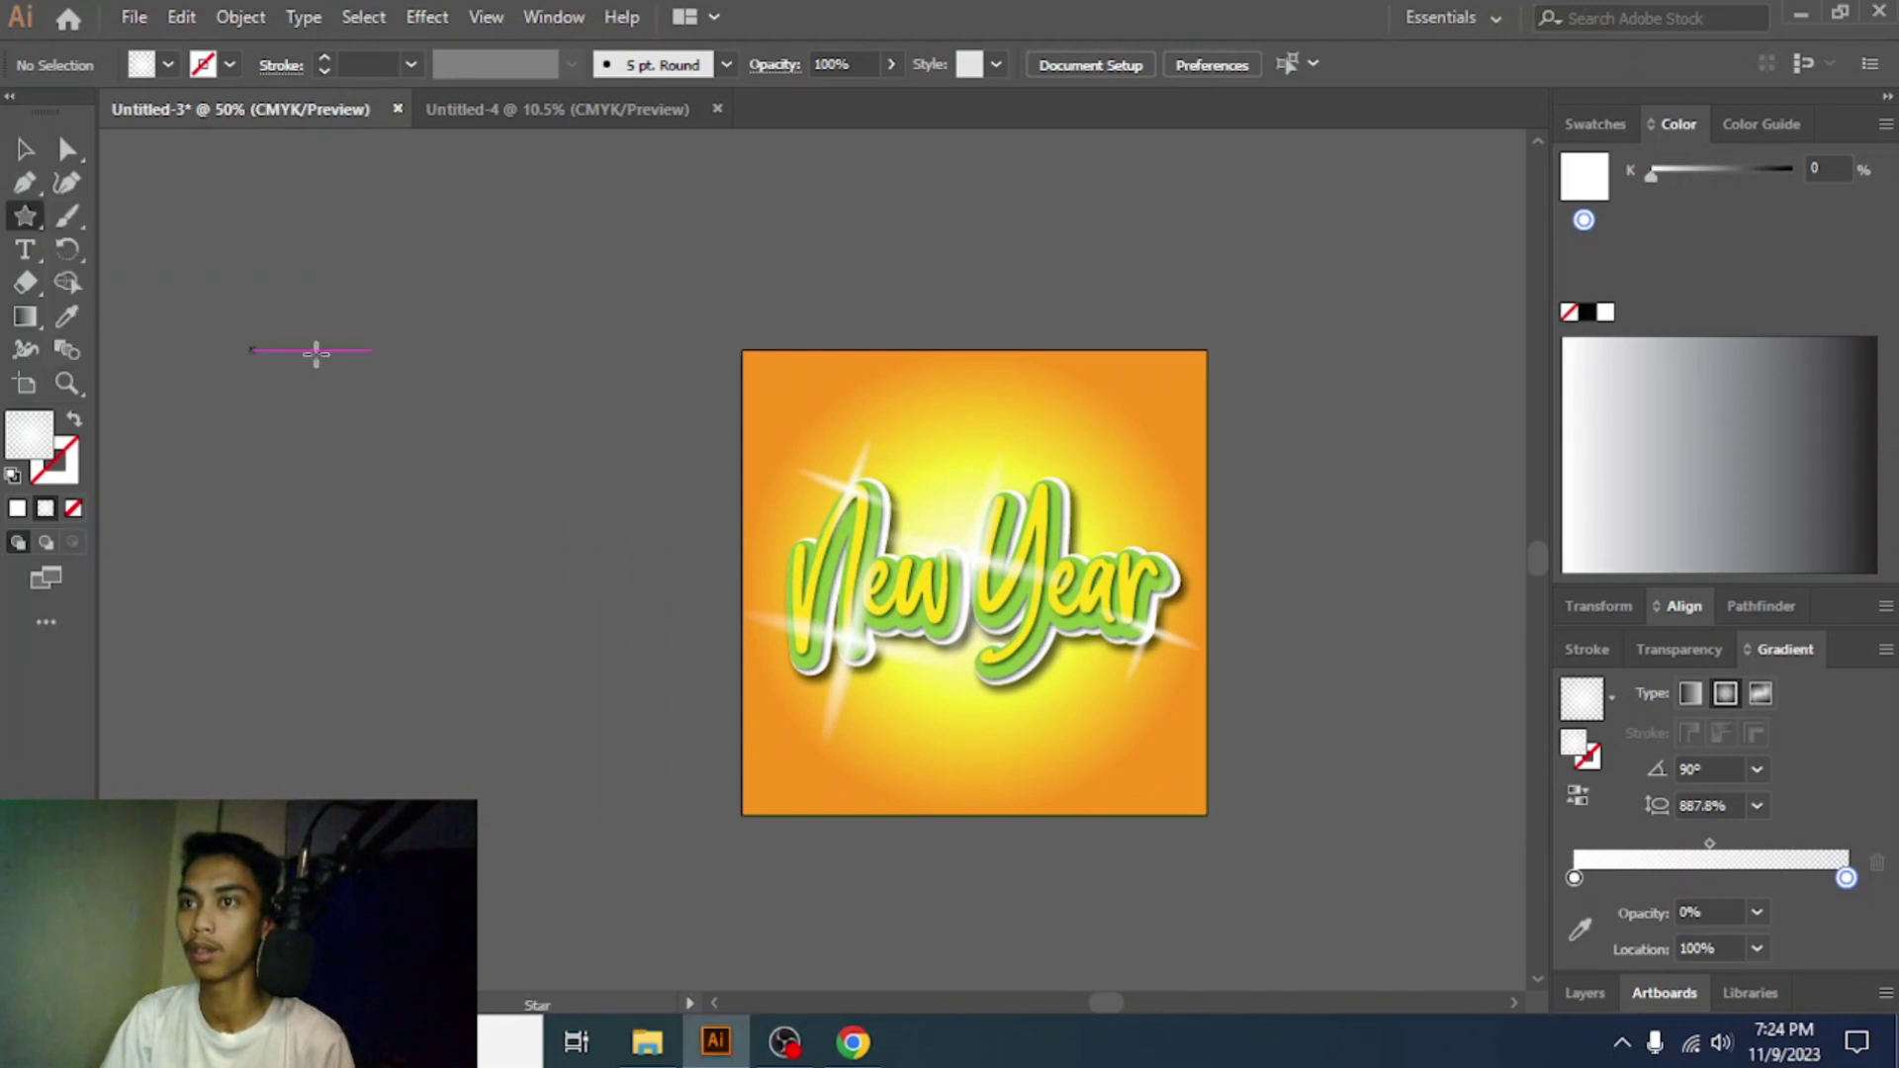
click(489, 349)
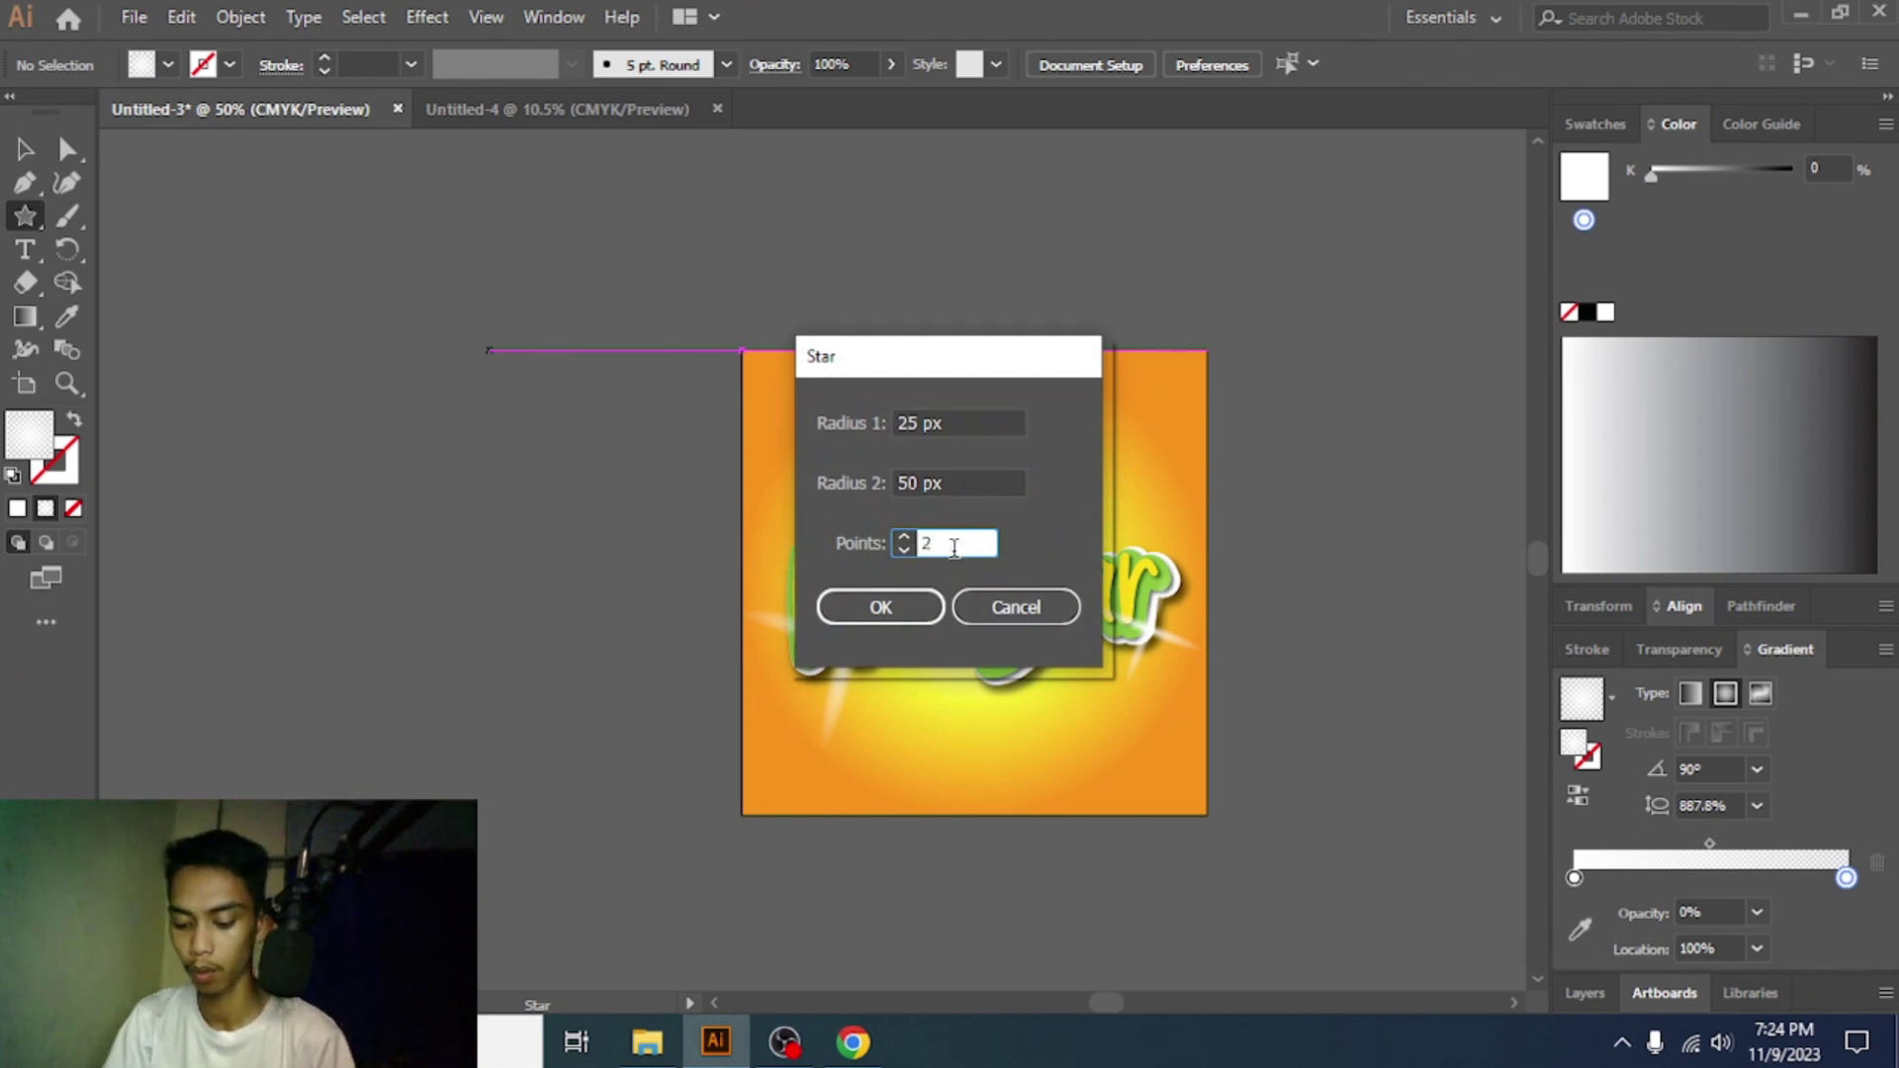
click(880, 607)
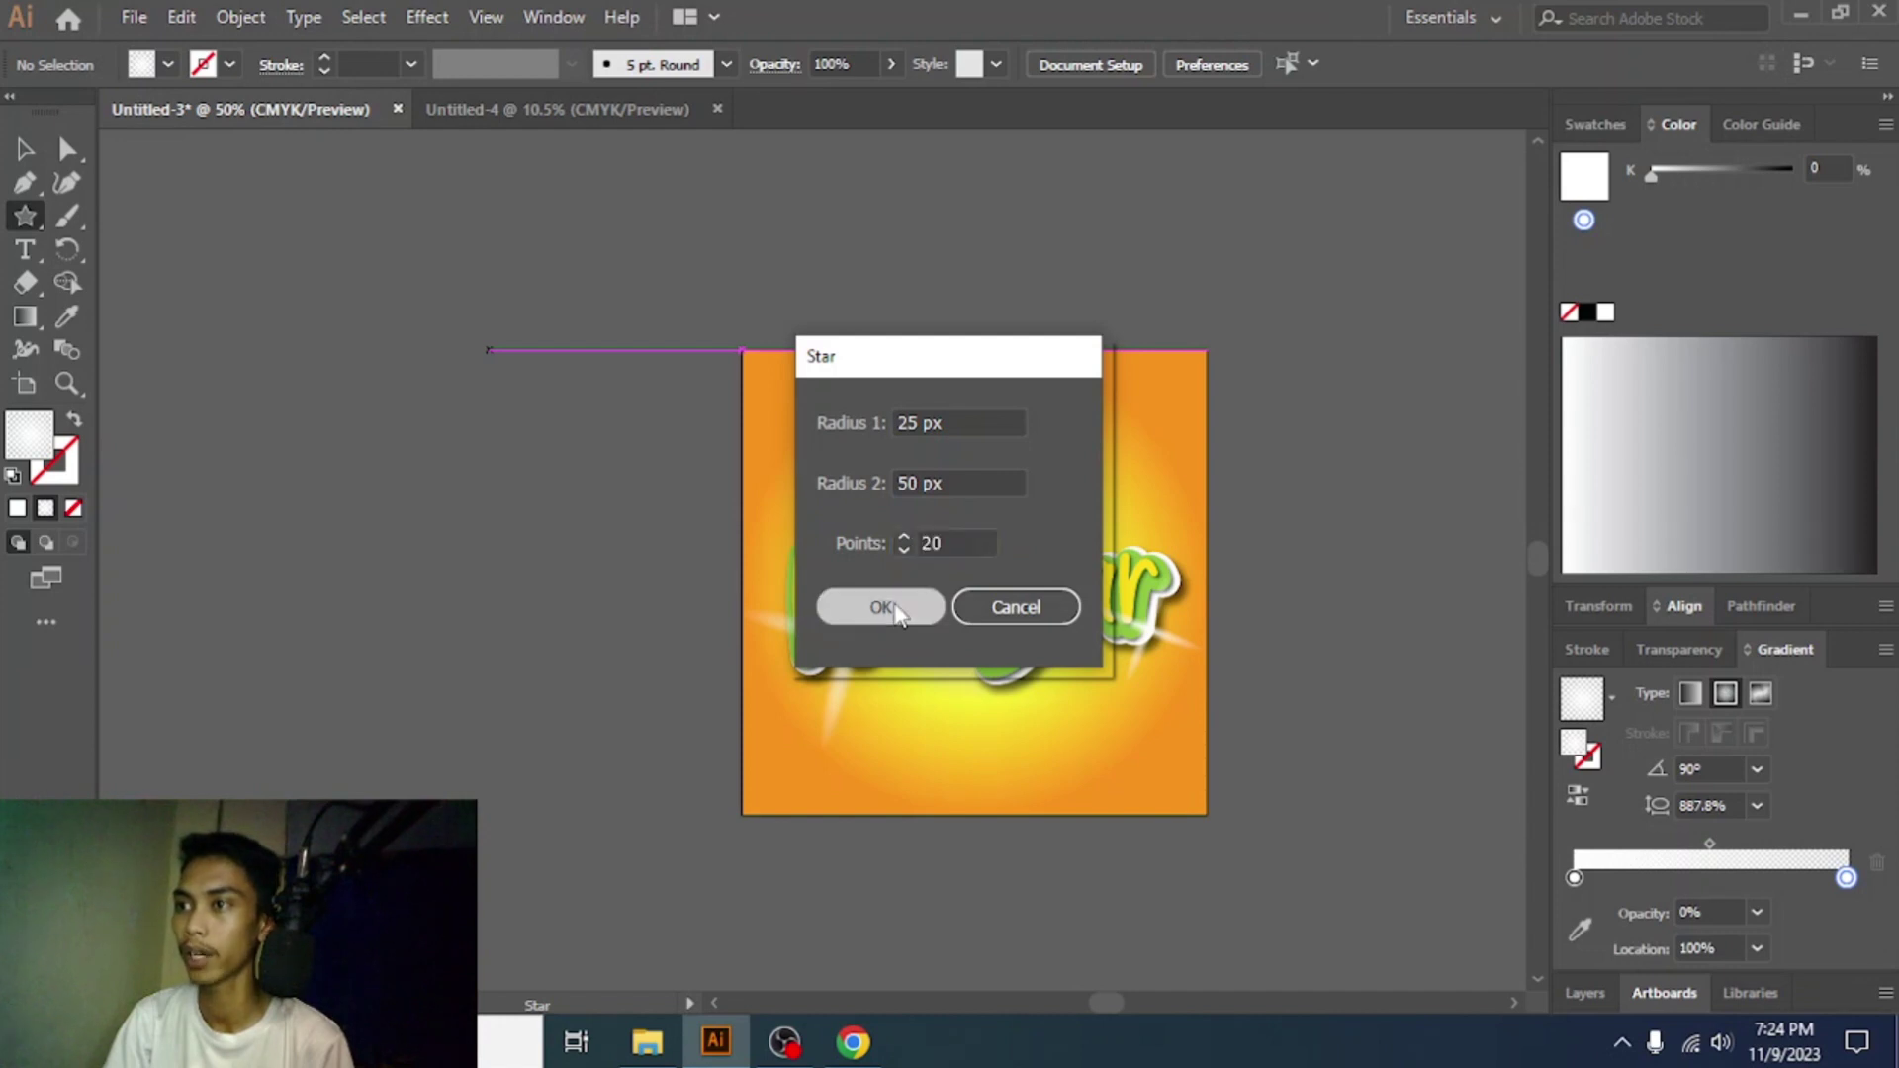
click(25, 149)
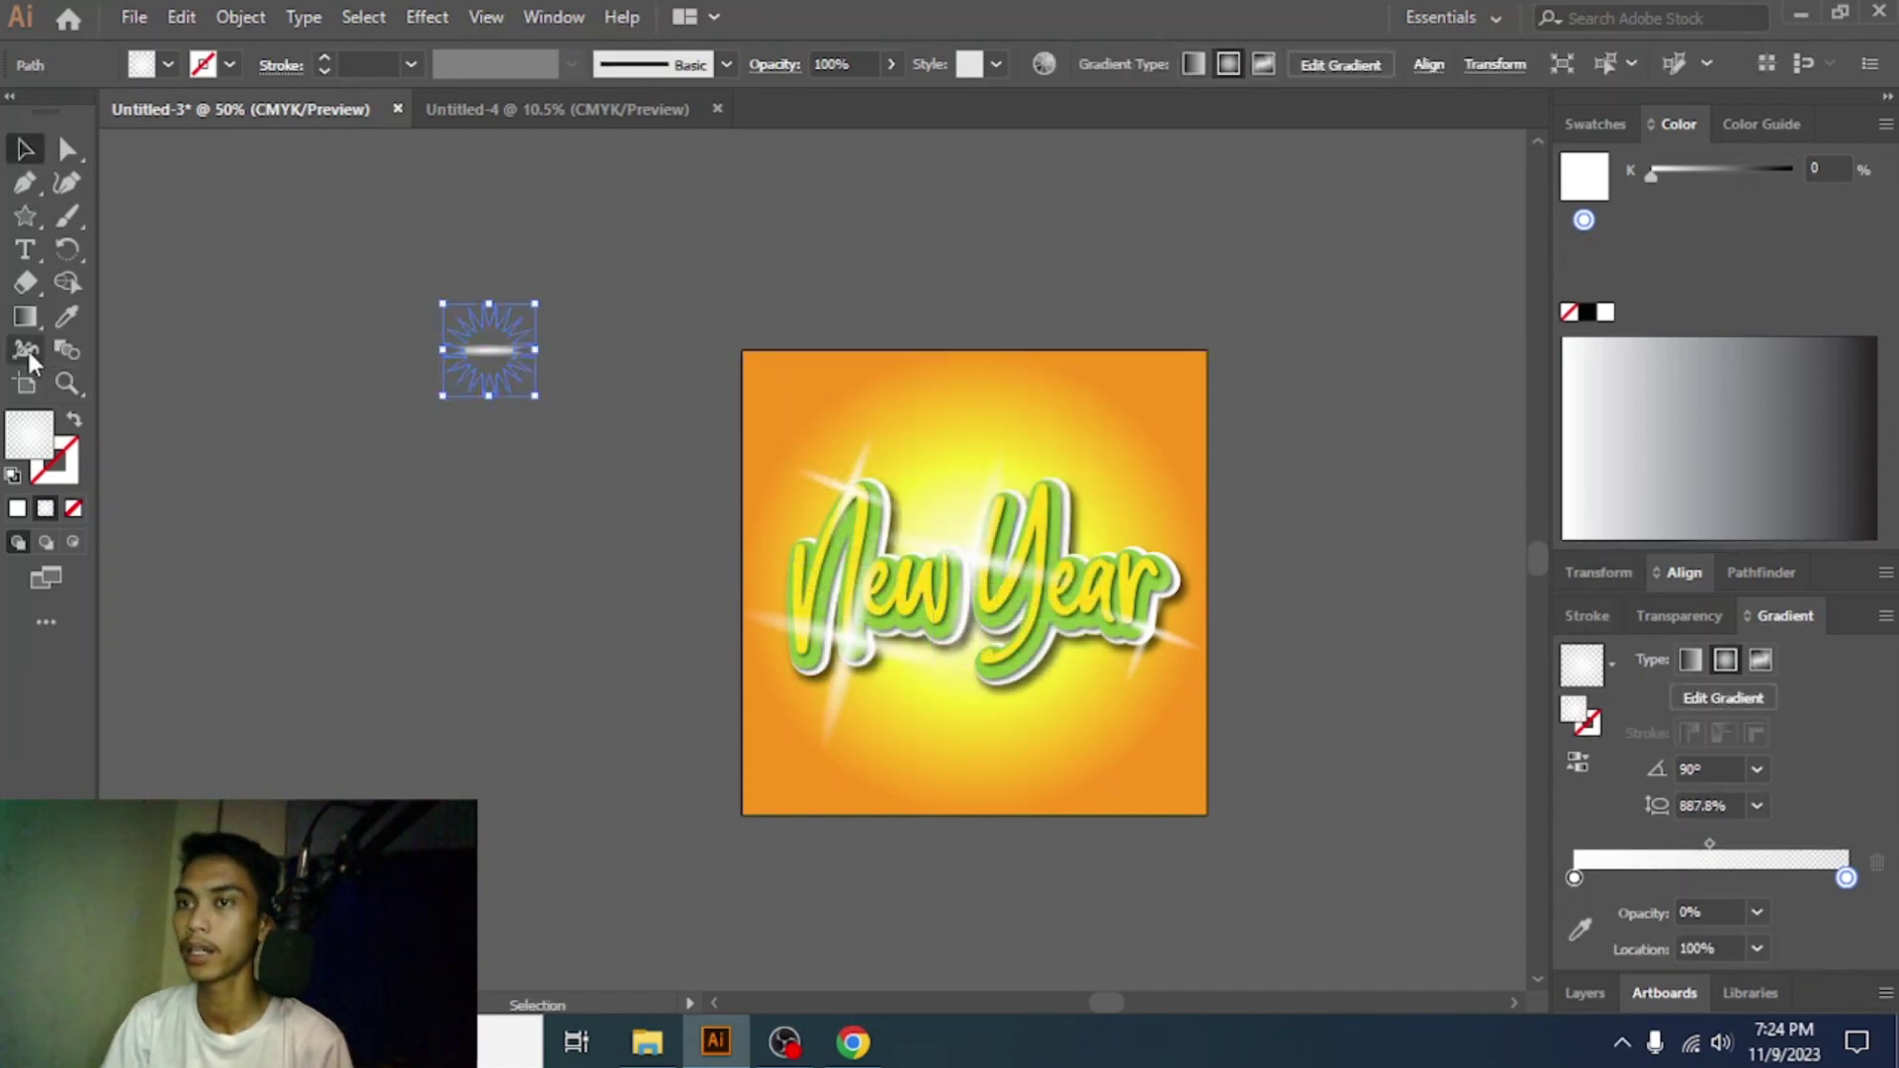
- Fill the 20-point star with the artboard background's white-yellow-orange gradient using the Eyedropper
click(66, 317)
click(893, 376)
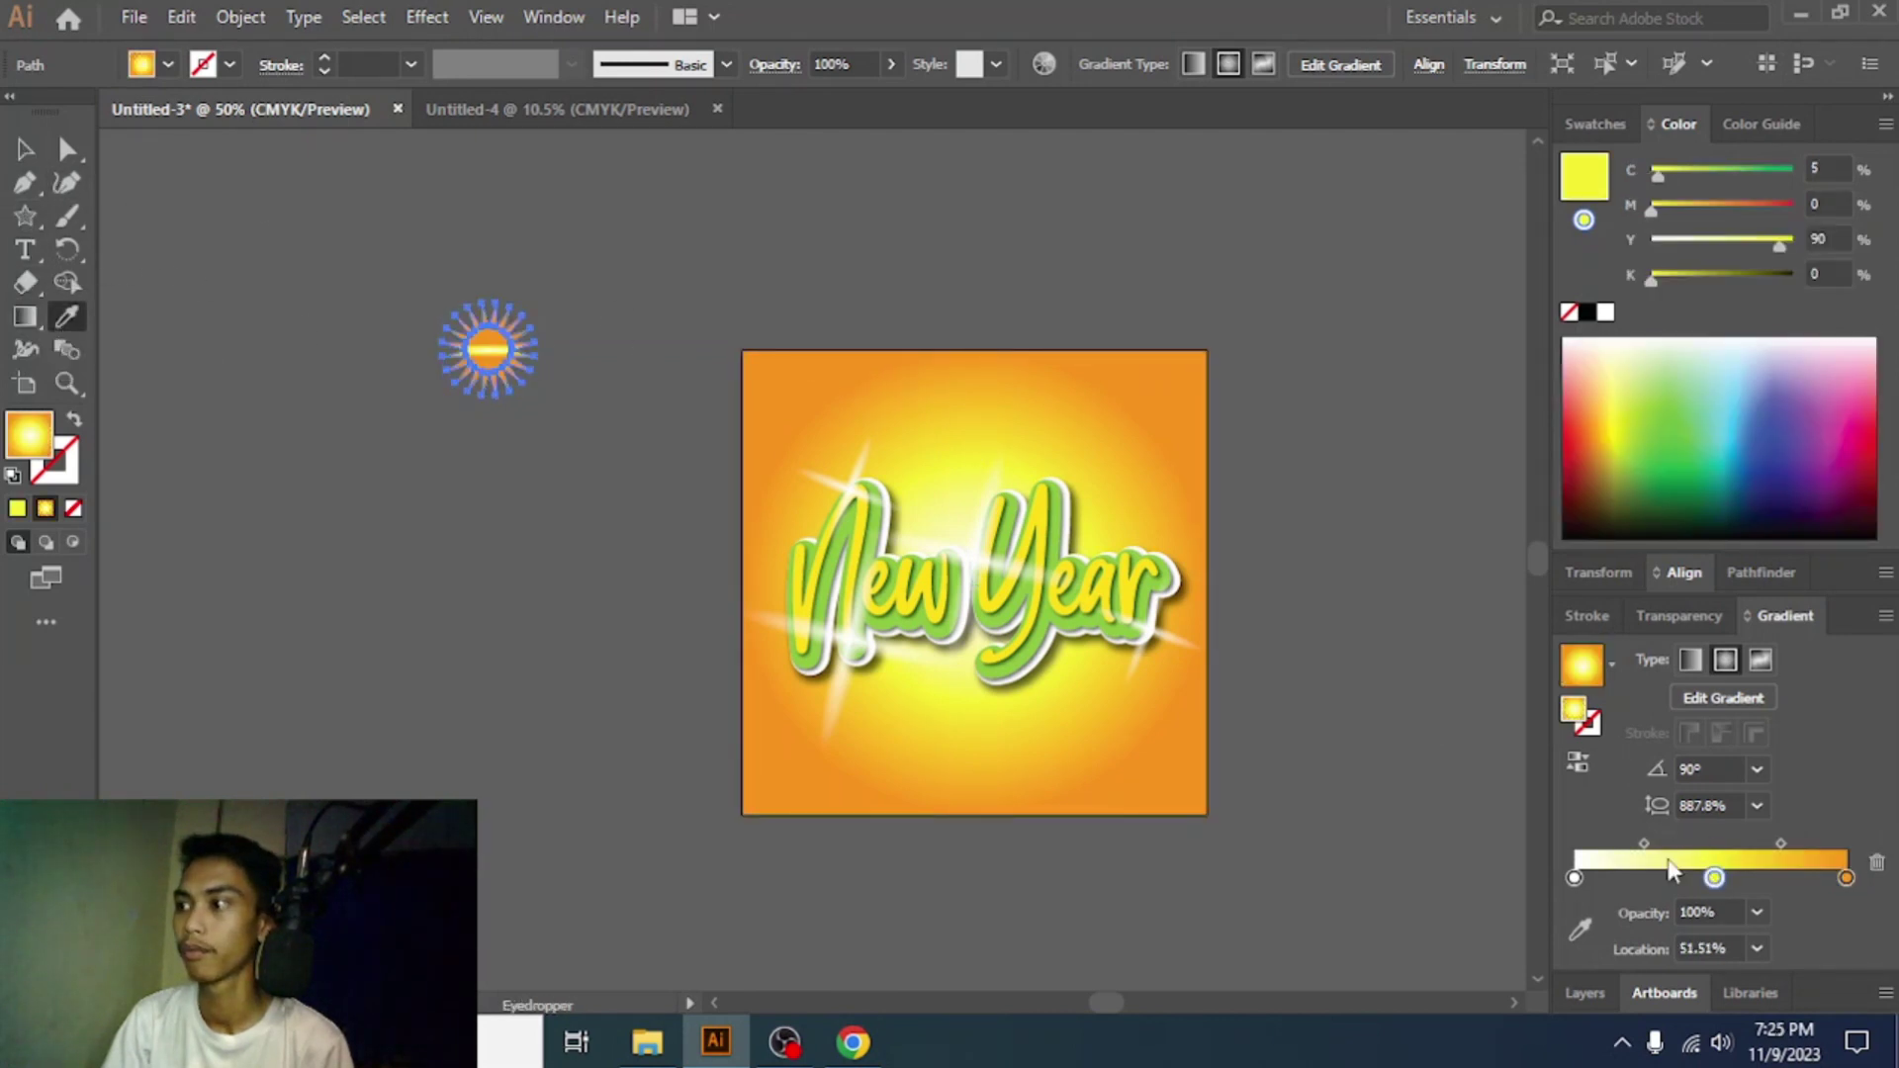
click(25, 148)
click(487, 346)
scroll(512, 352, up, 3)
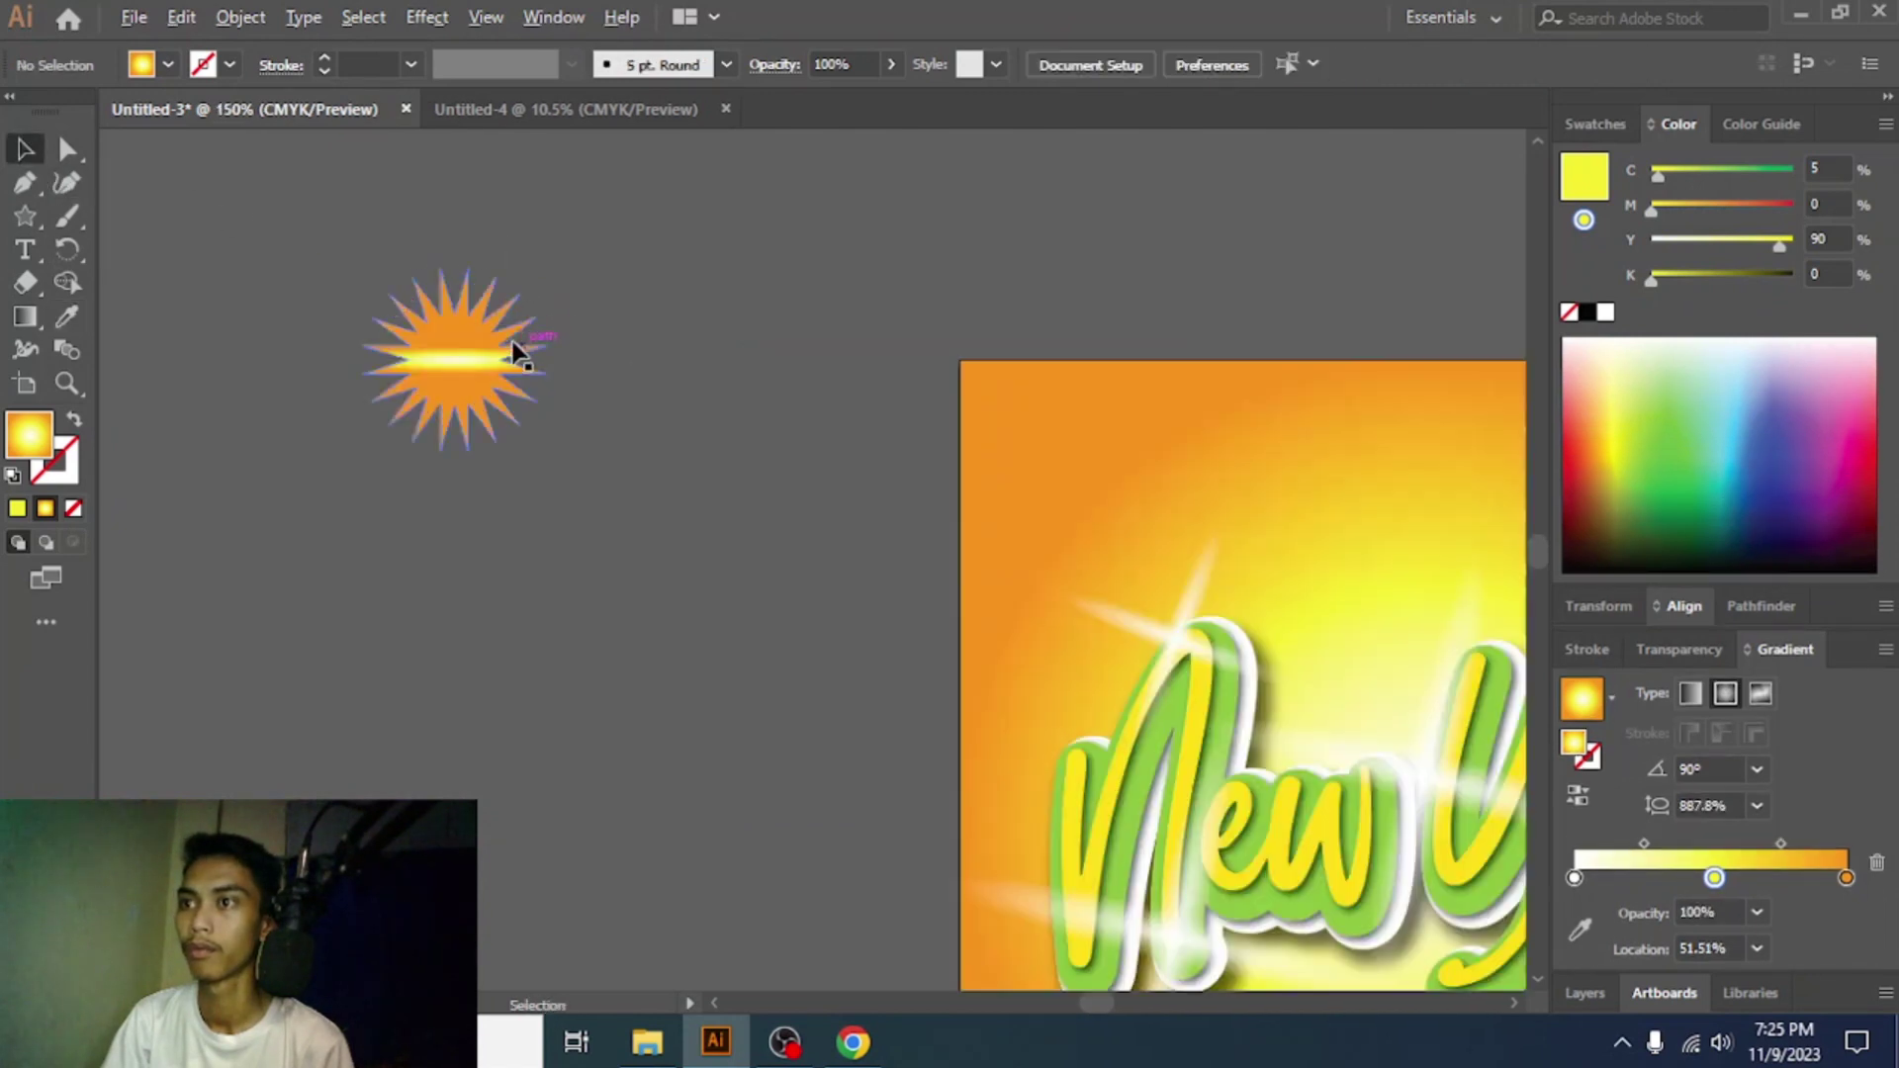
- Move the star gradient's yellow stop to 53.02%, change the gradient to linear and deselect the star
click(470, 371)
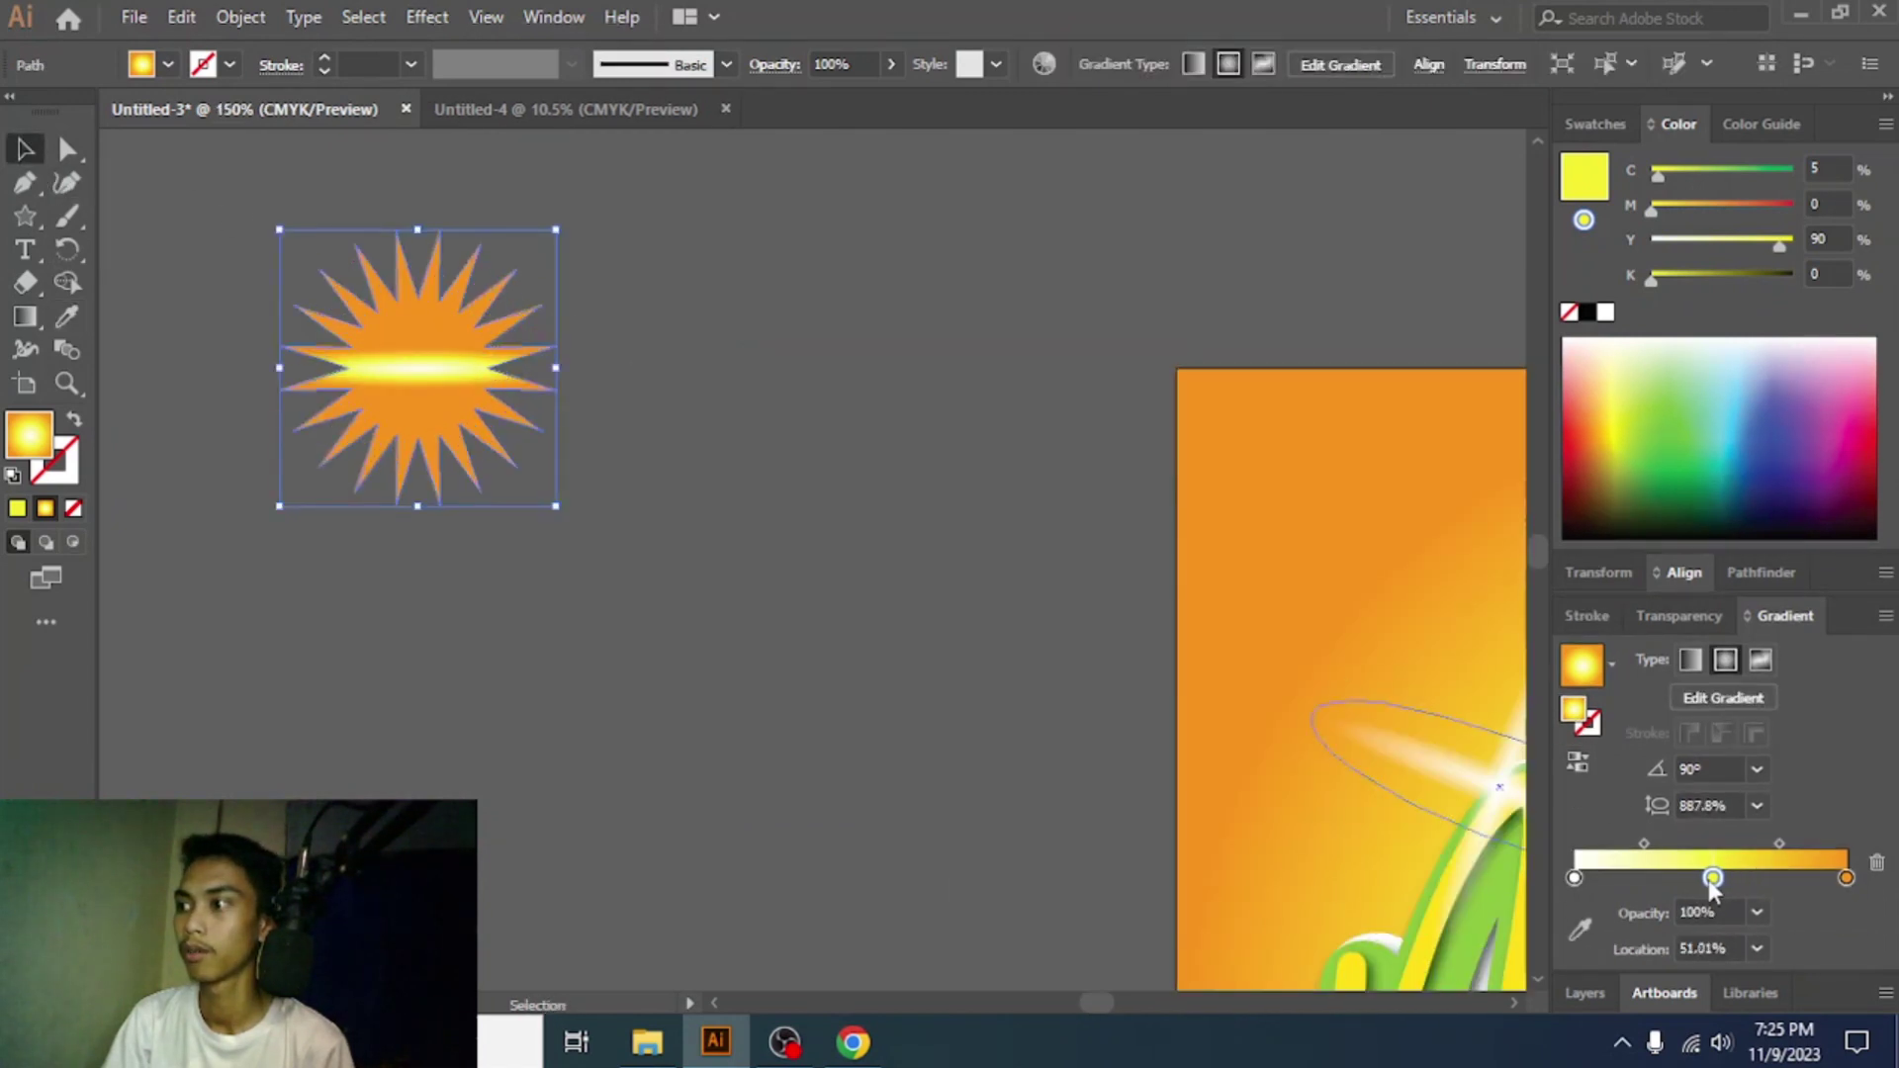
drag(1714, 881, 1718, 880)
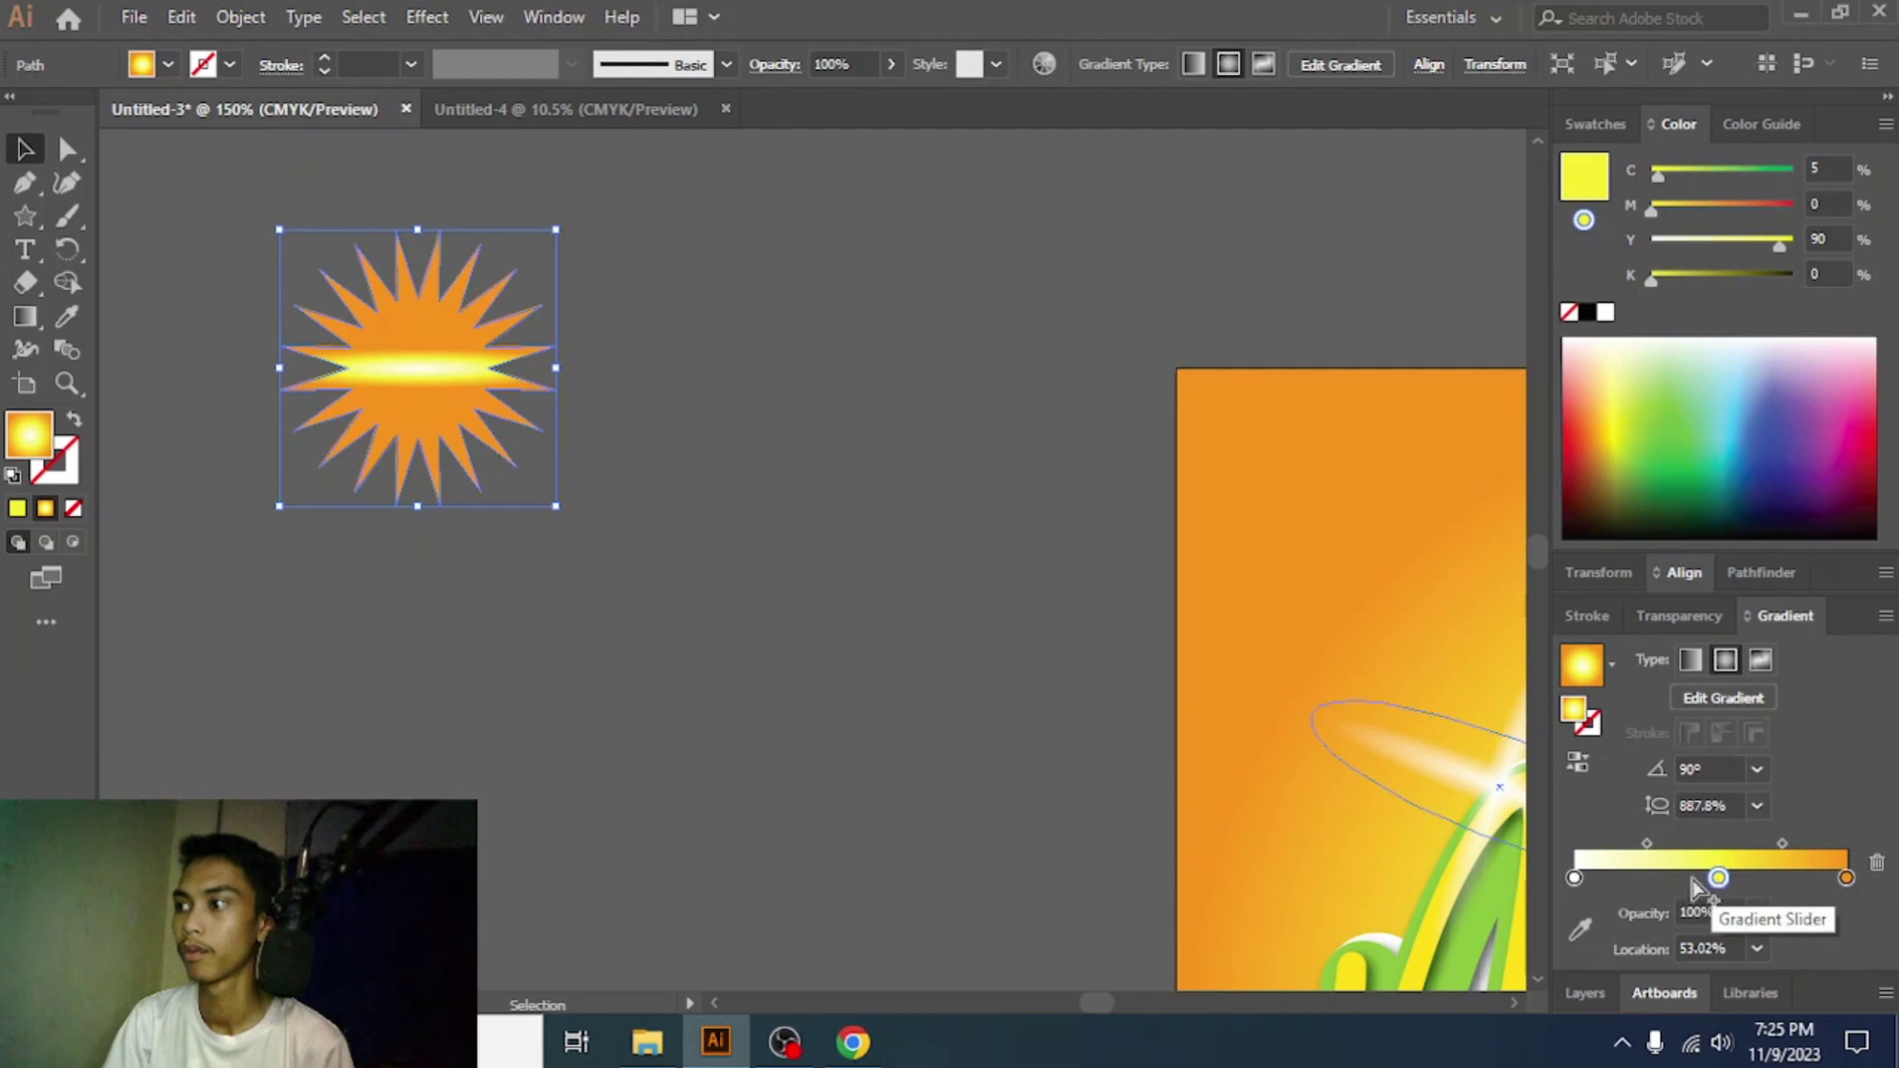
click(1692, 661)
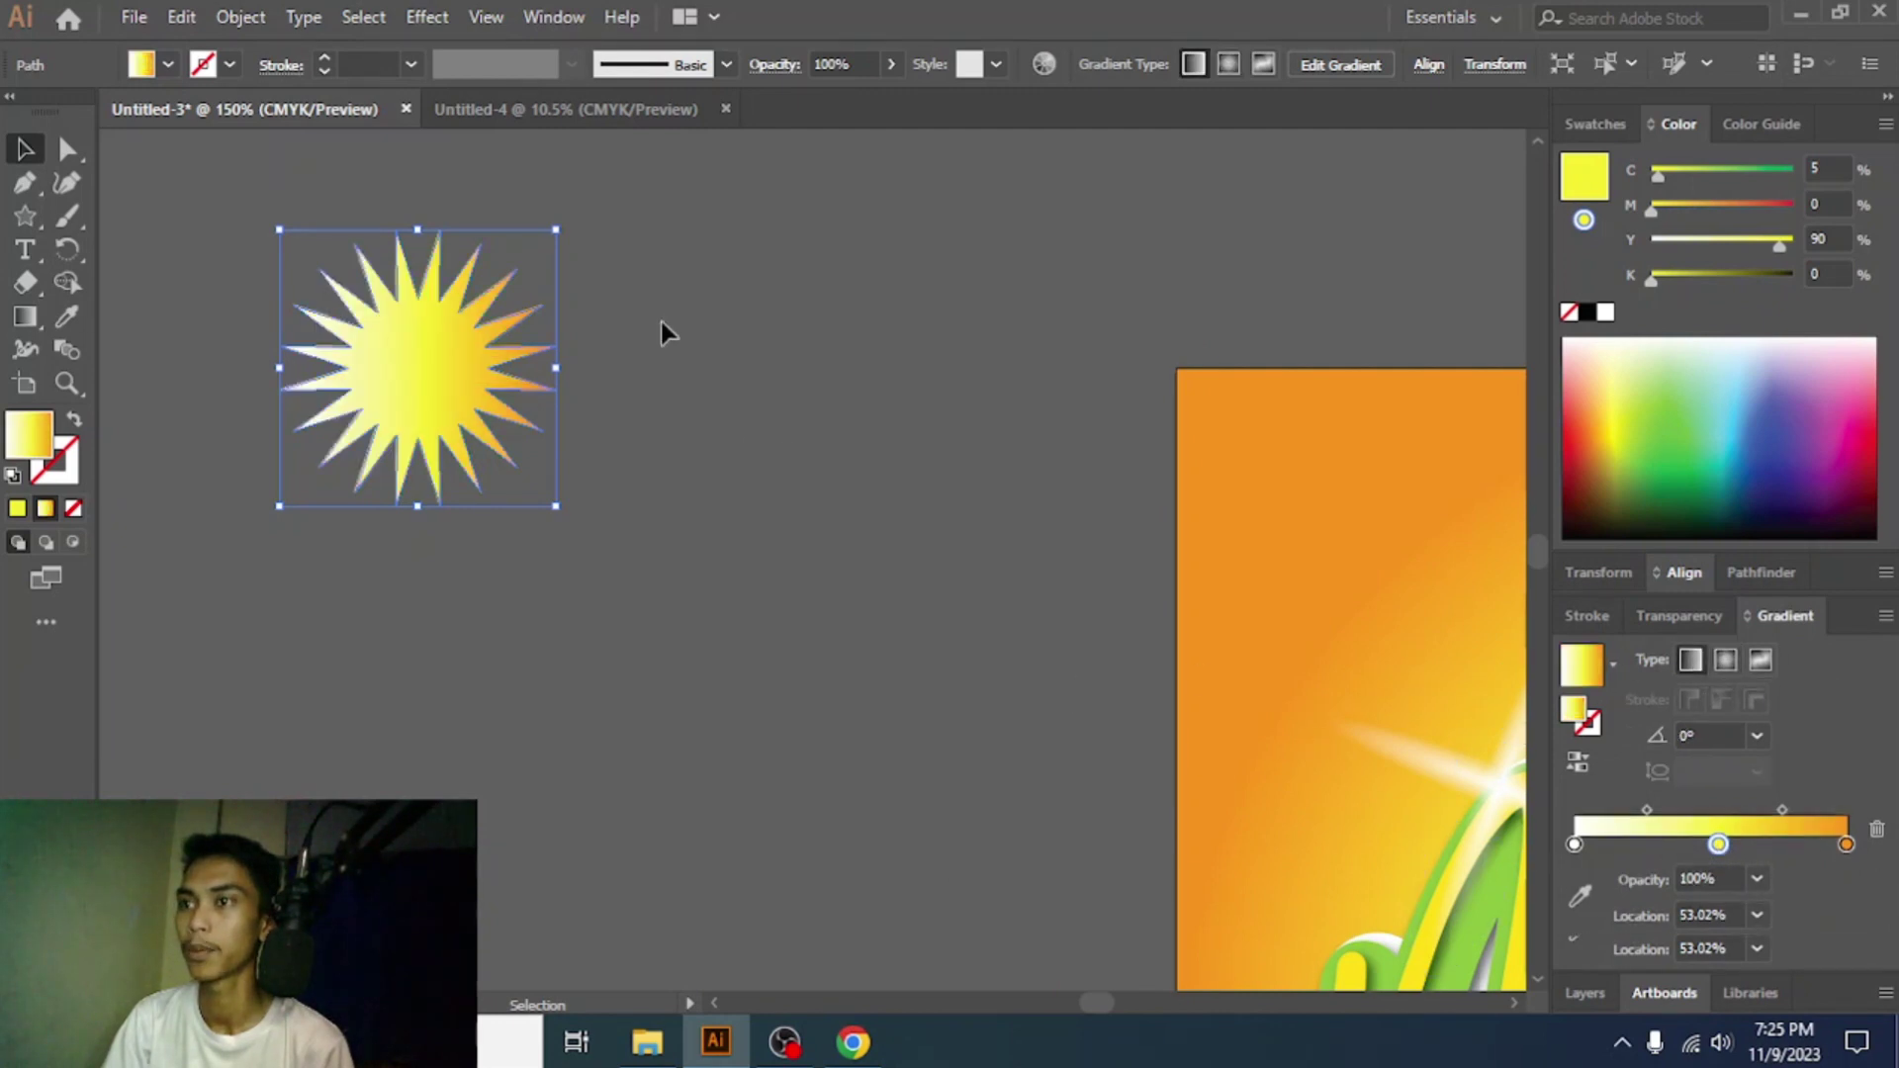
click(665, 330)
scroll(674, 433, down, 2)
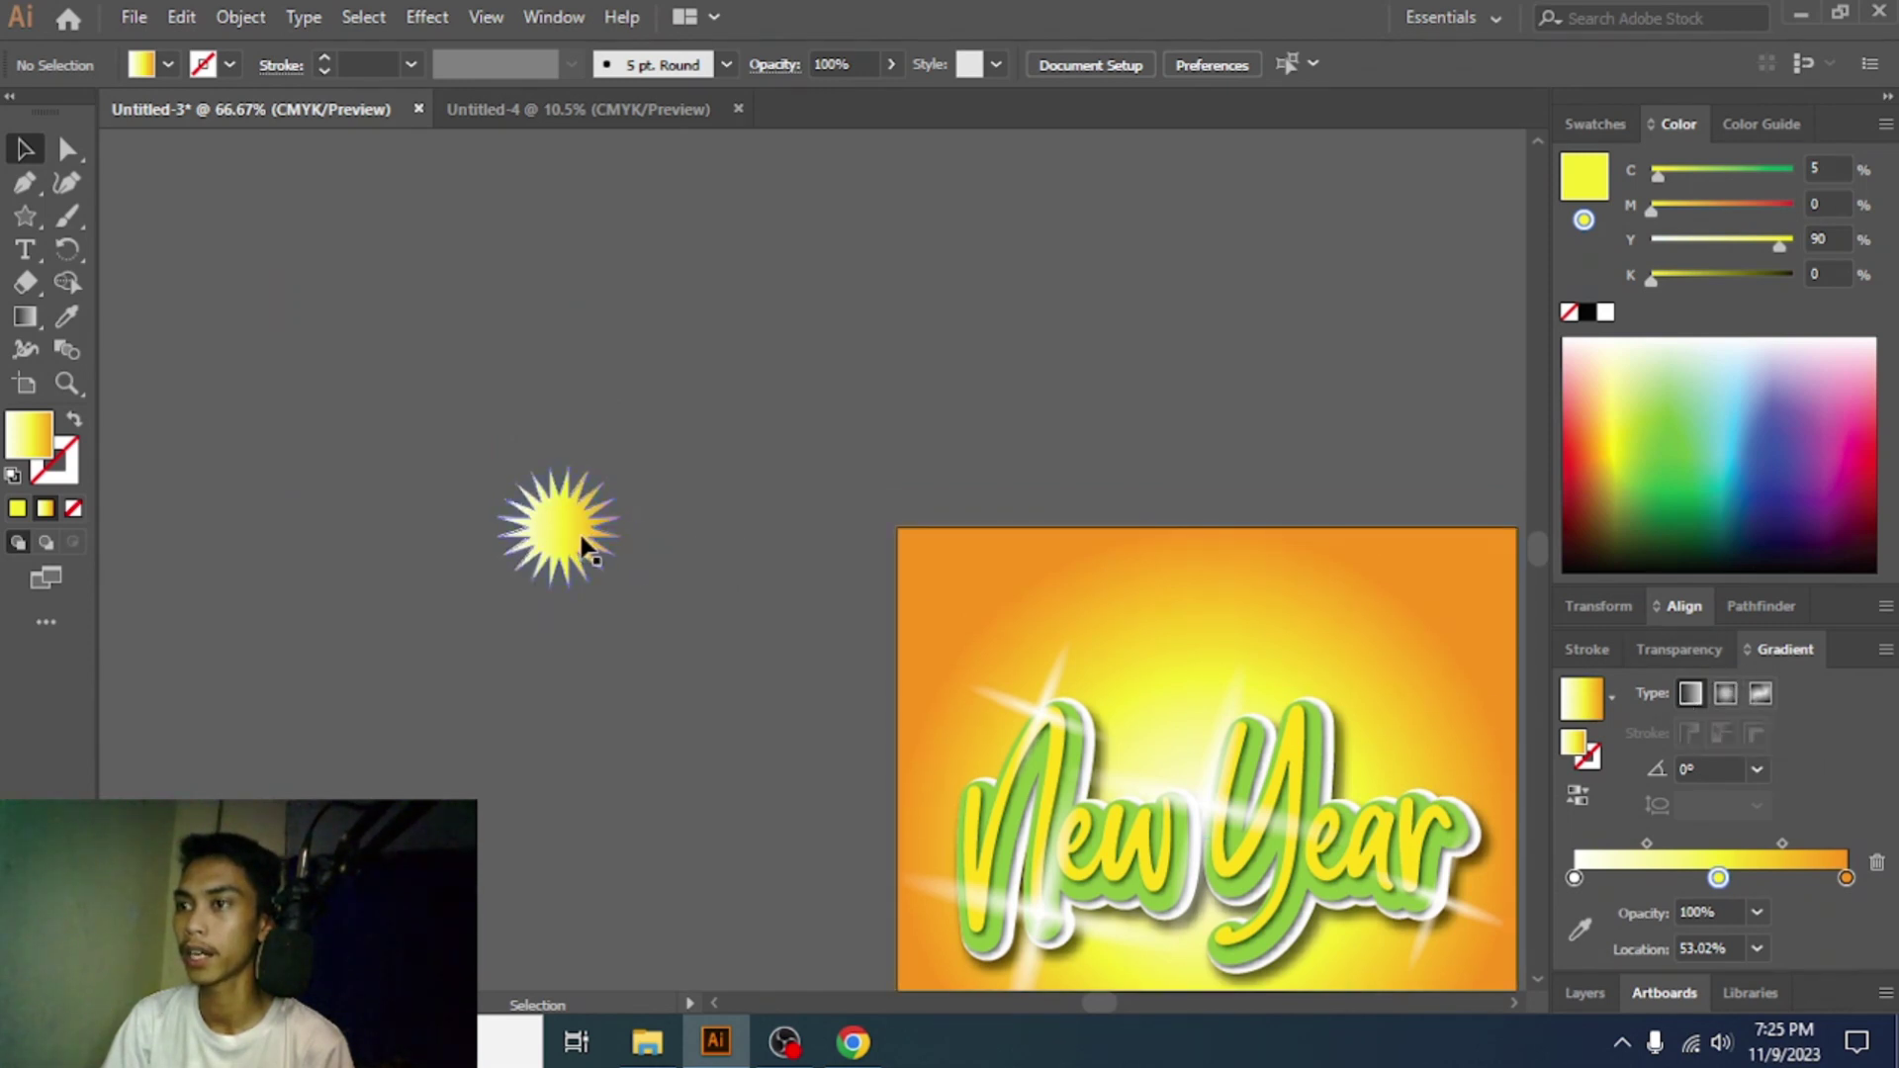
- Move the star above the artboard's upper-left corner and add an enlarged copy above the upper-right corner
drag(584, 538, 940, 405)
scroll(924, 412, right, 5)
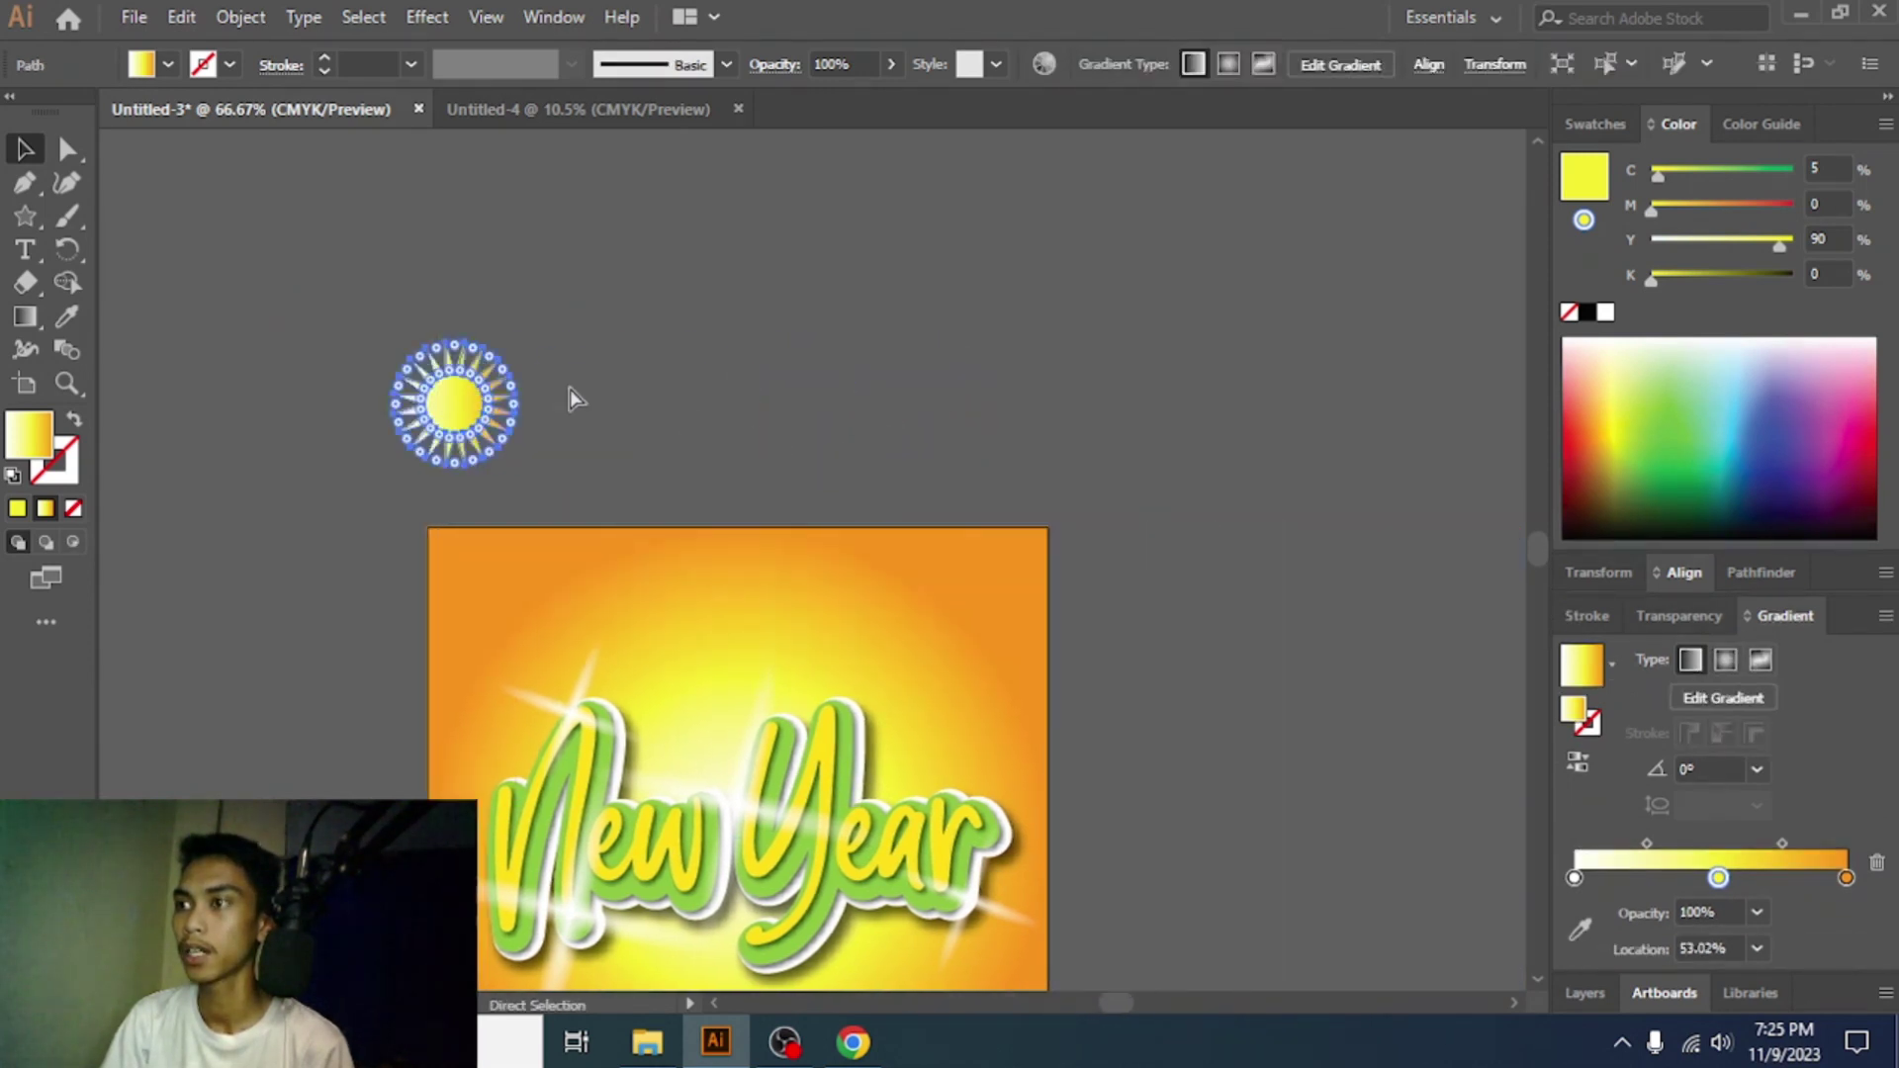
drag(471, 408, 1001, 406)
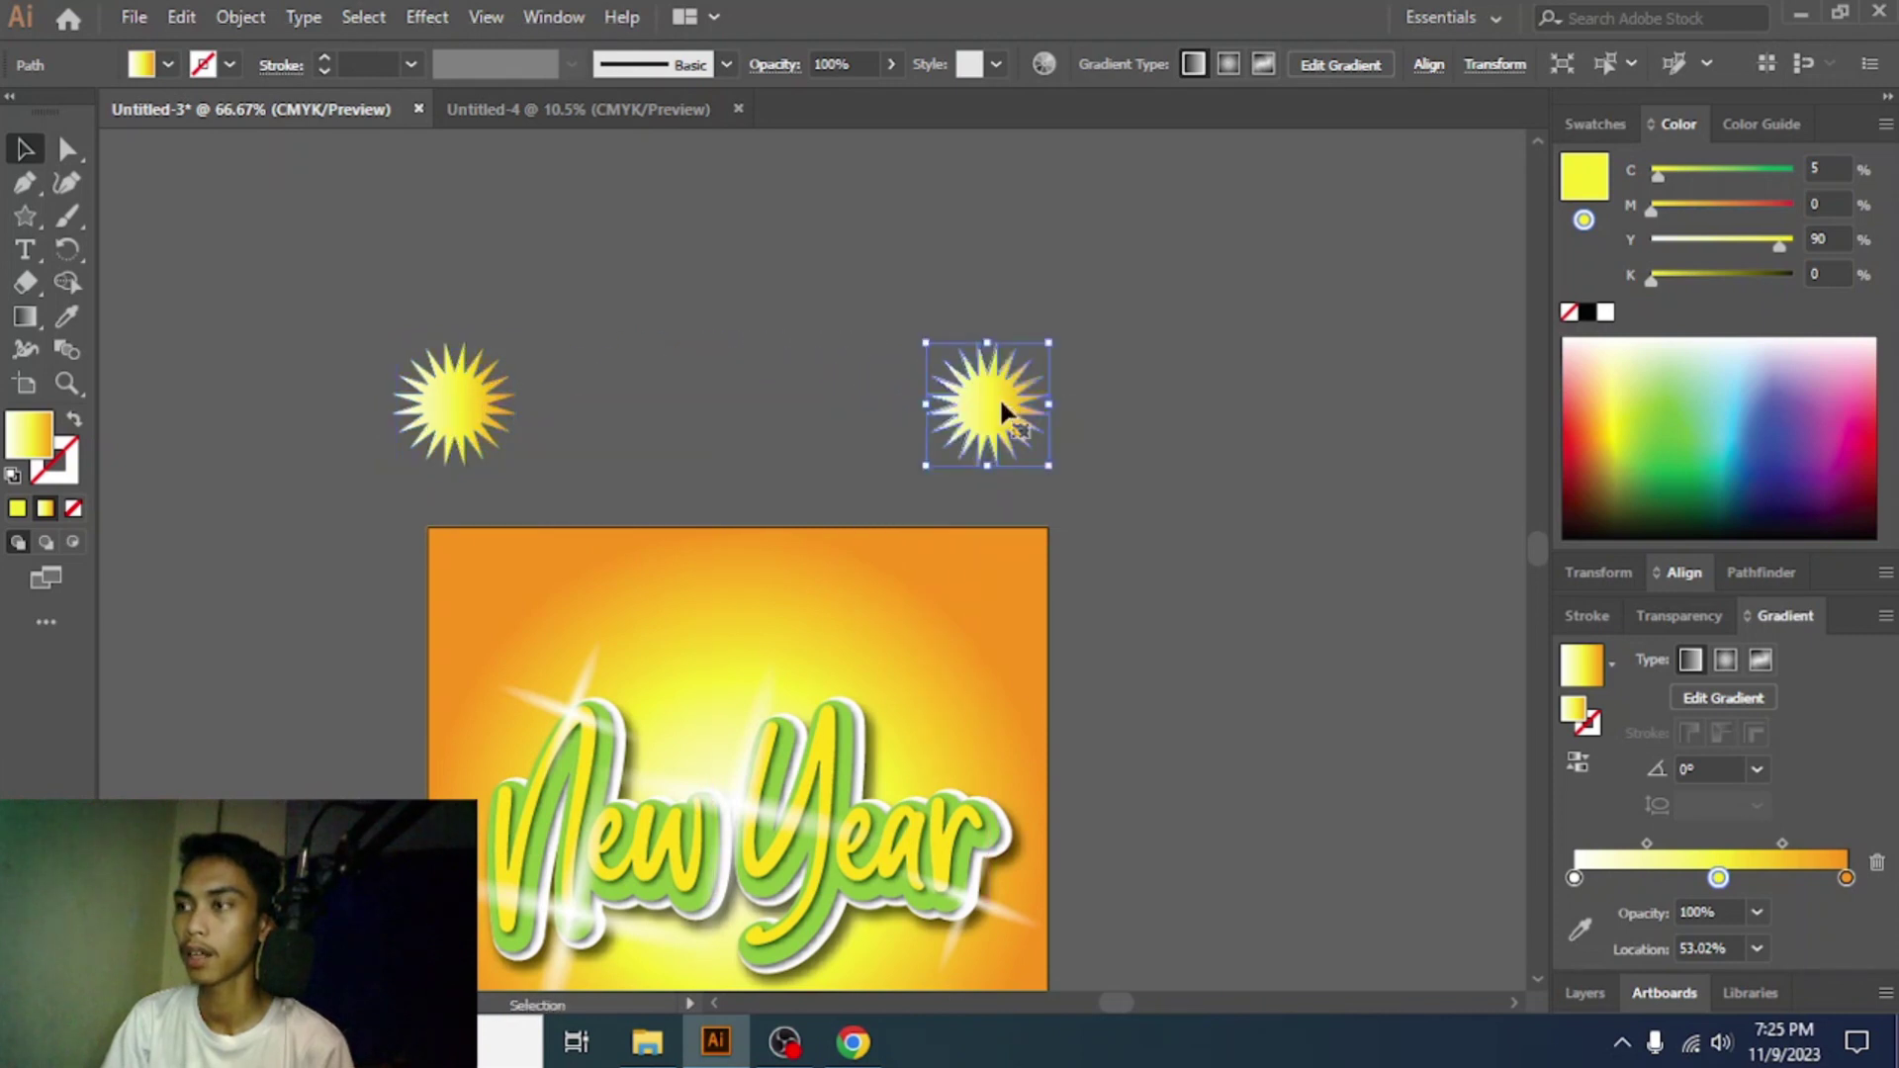
drag(1053, 479, 1096, 545)
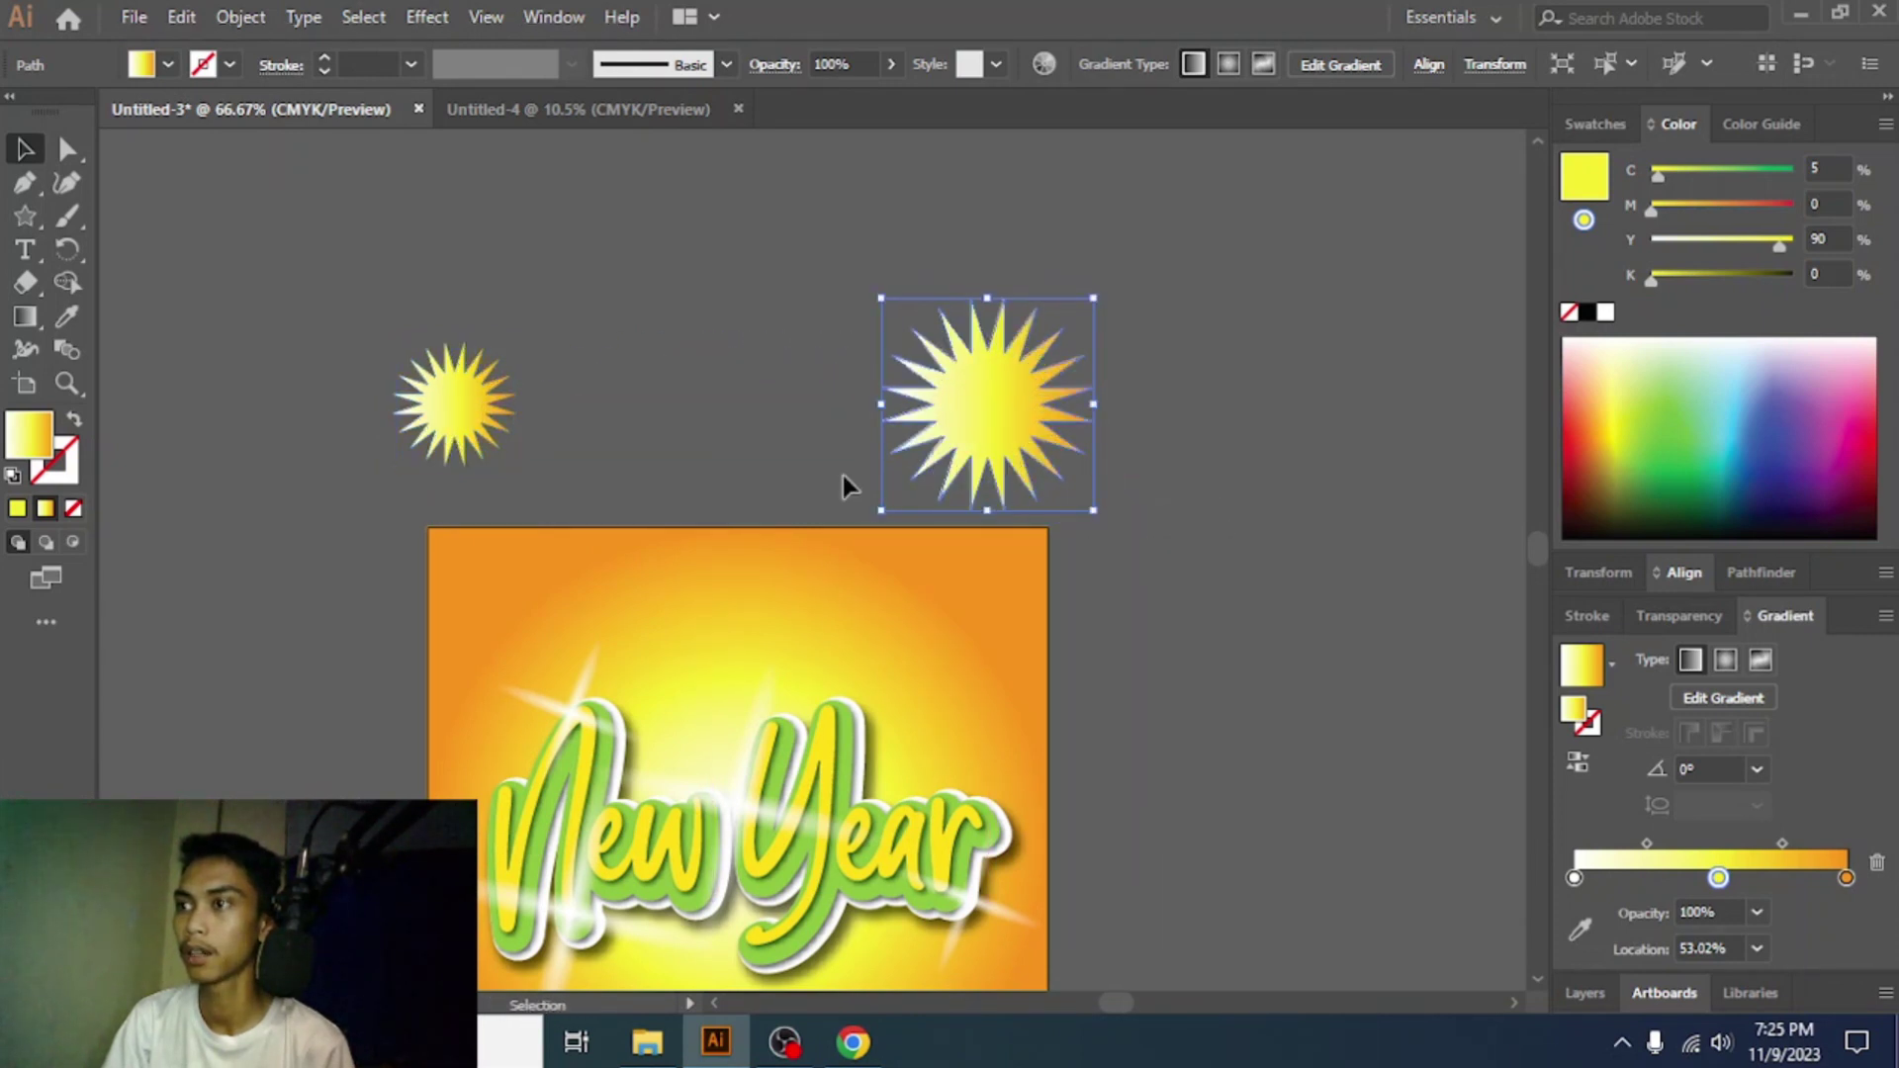
- Select both stars and set the blend options to Specified Distance spacing with a value of 0
shift+click(477, 385)
click(240, 17)
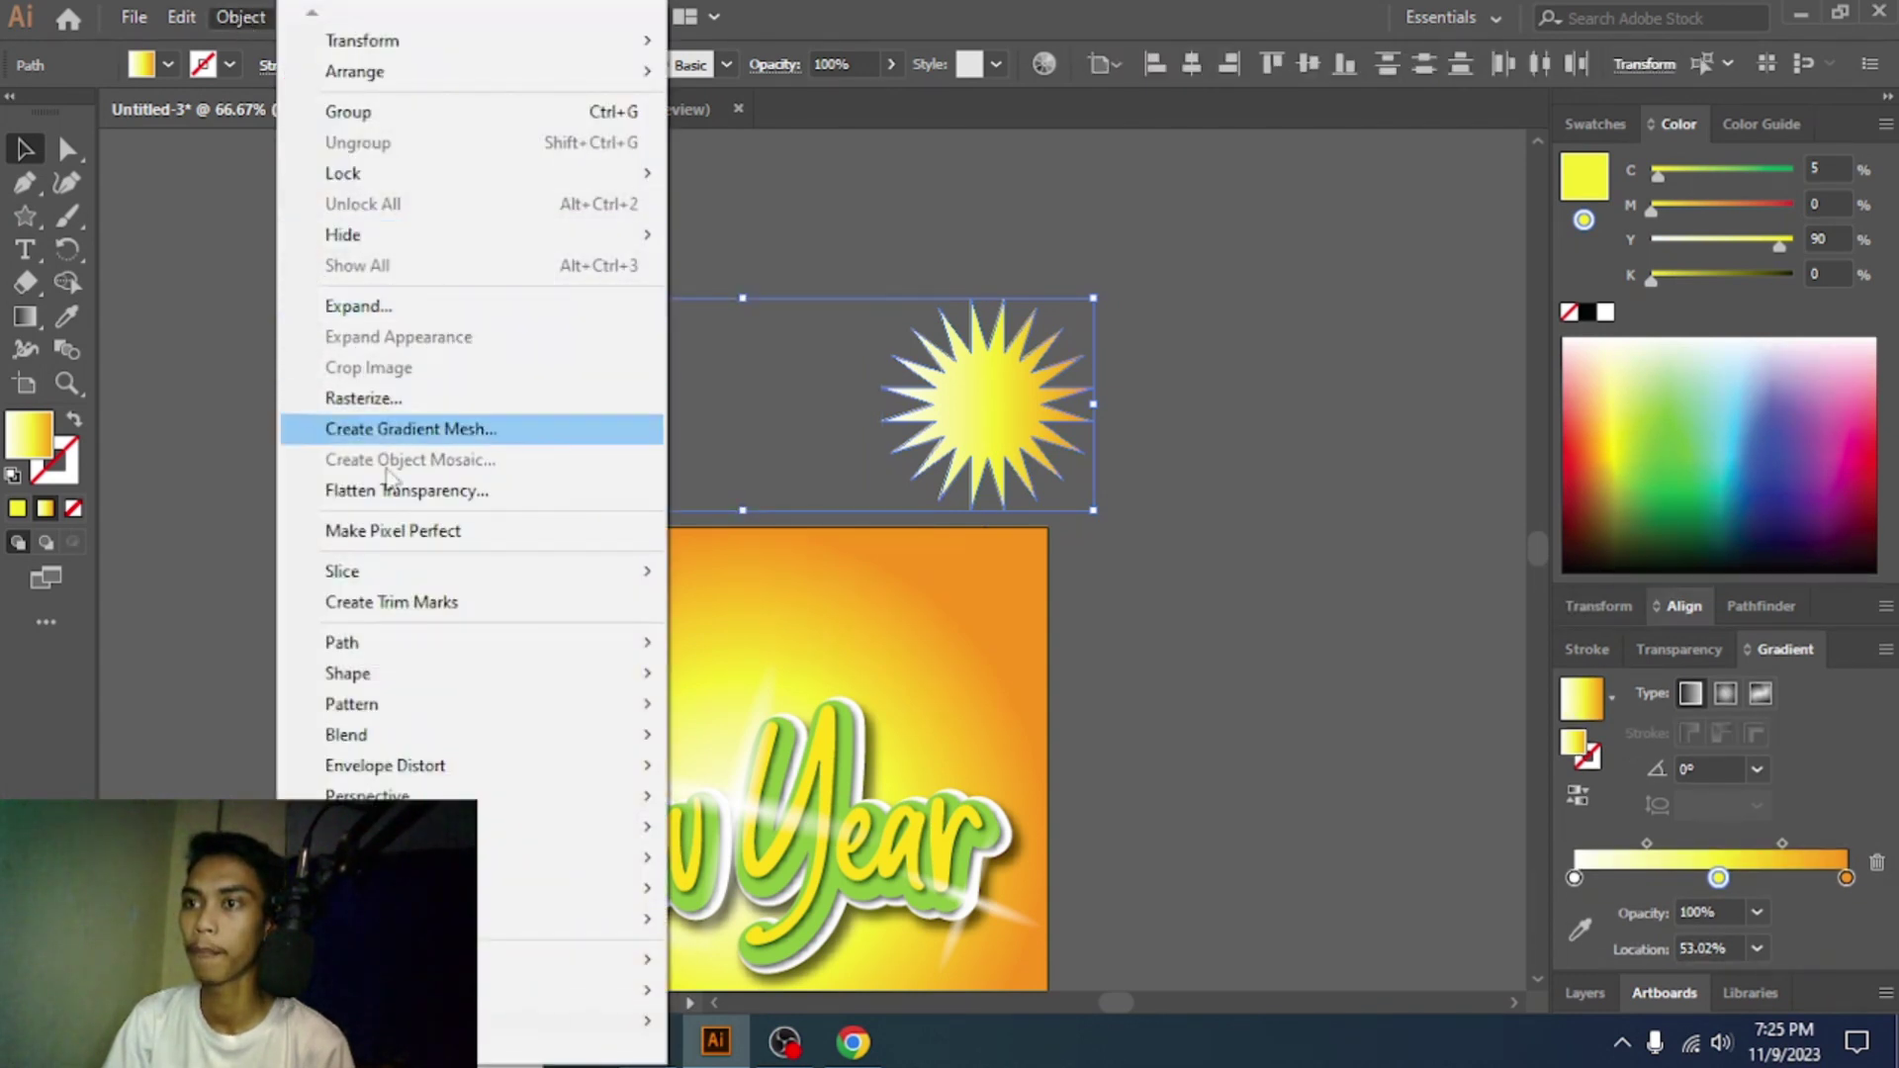
mouse_move(403, 740)
click(751, 805)
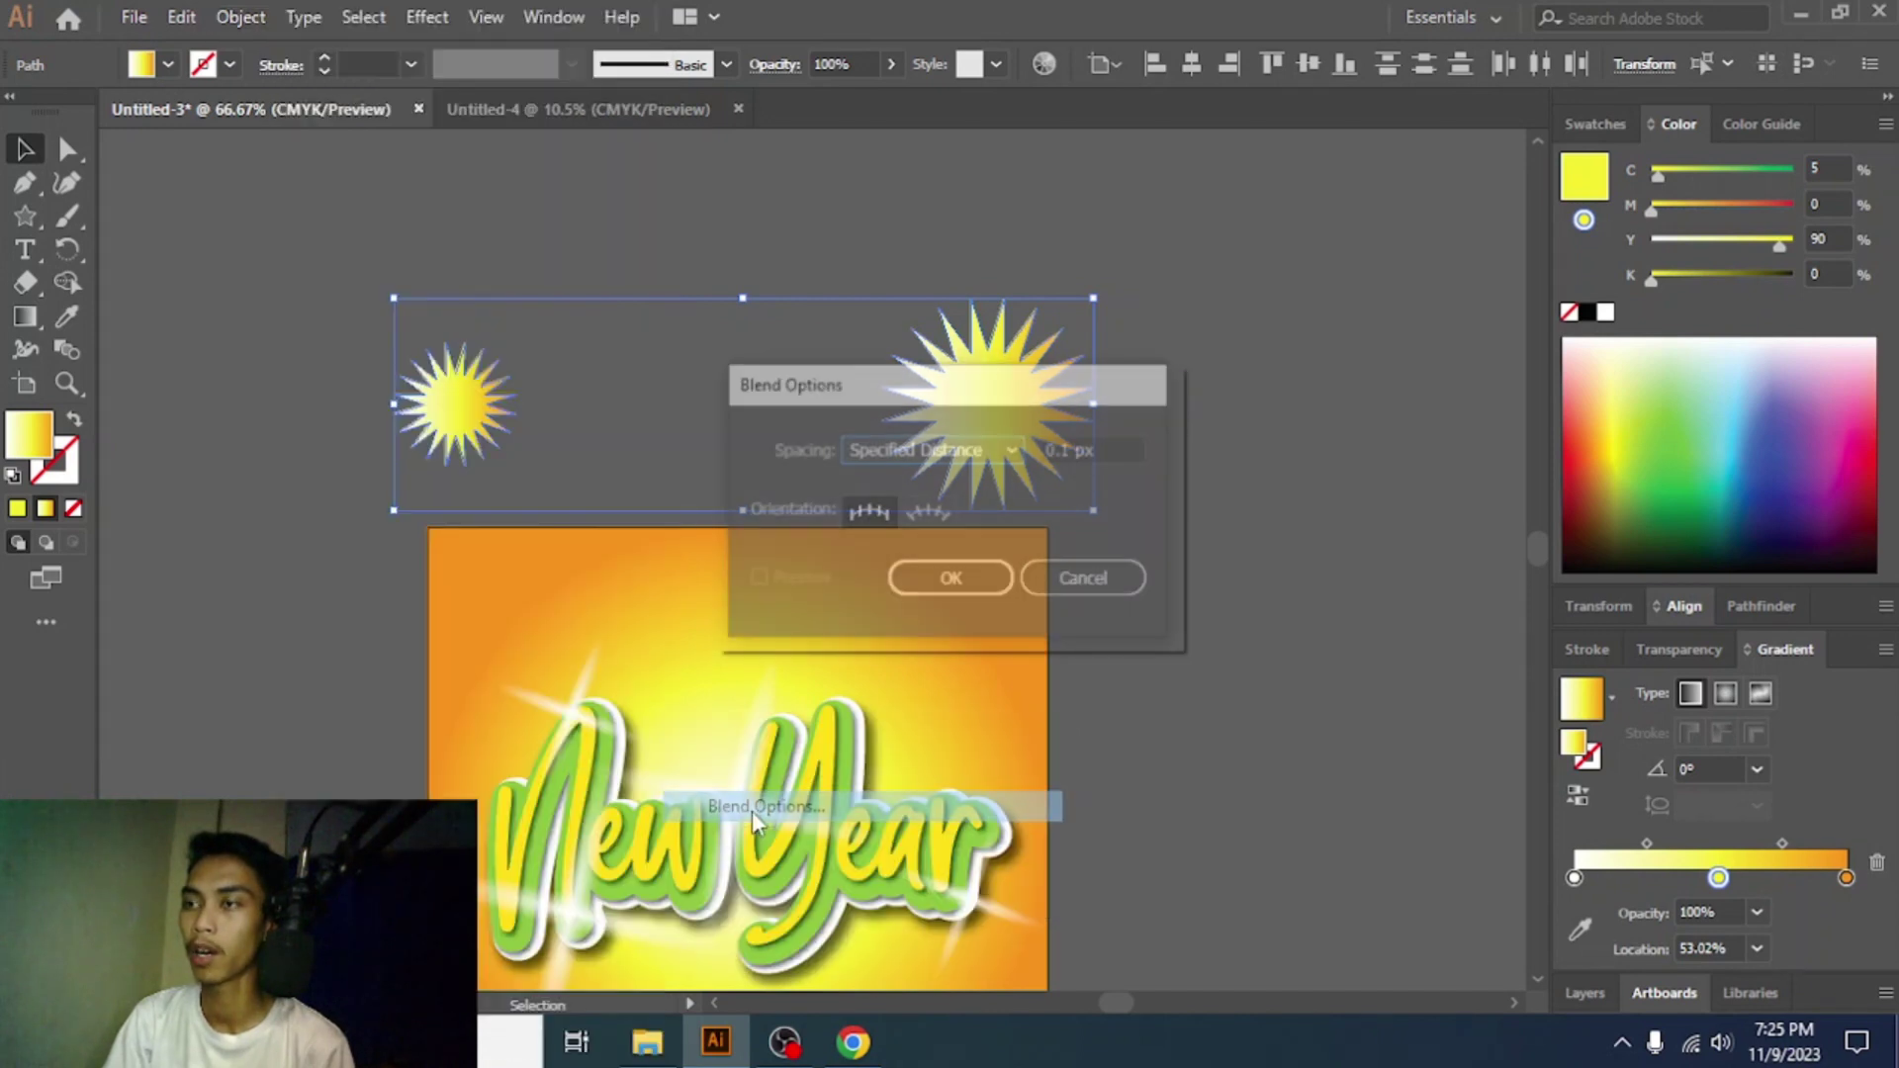
click(872, 455)
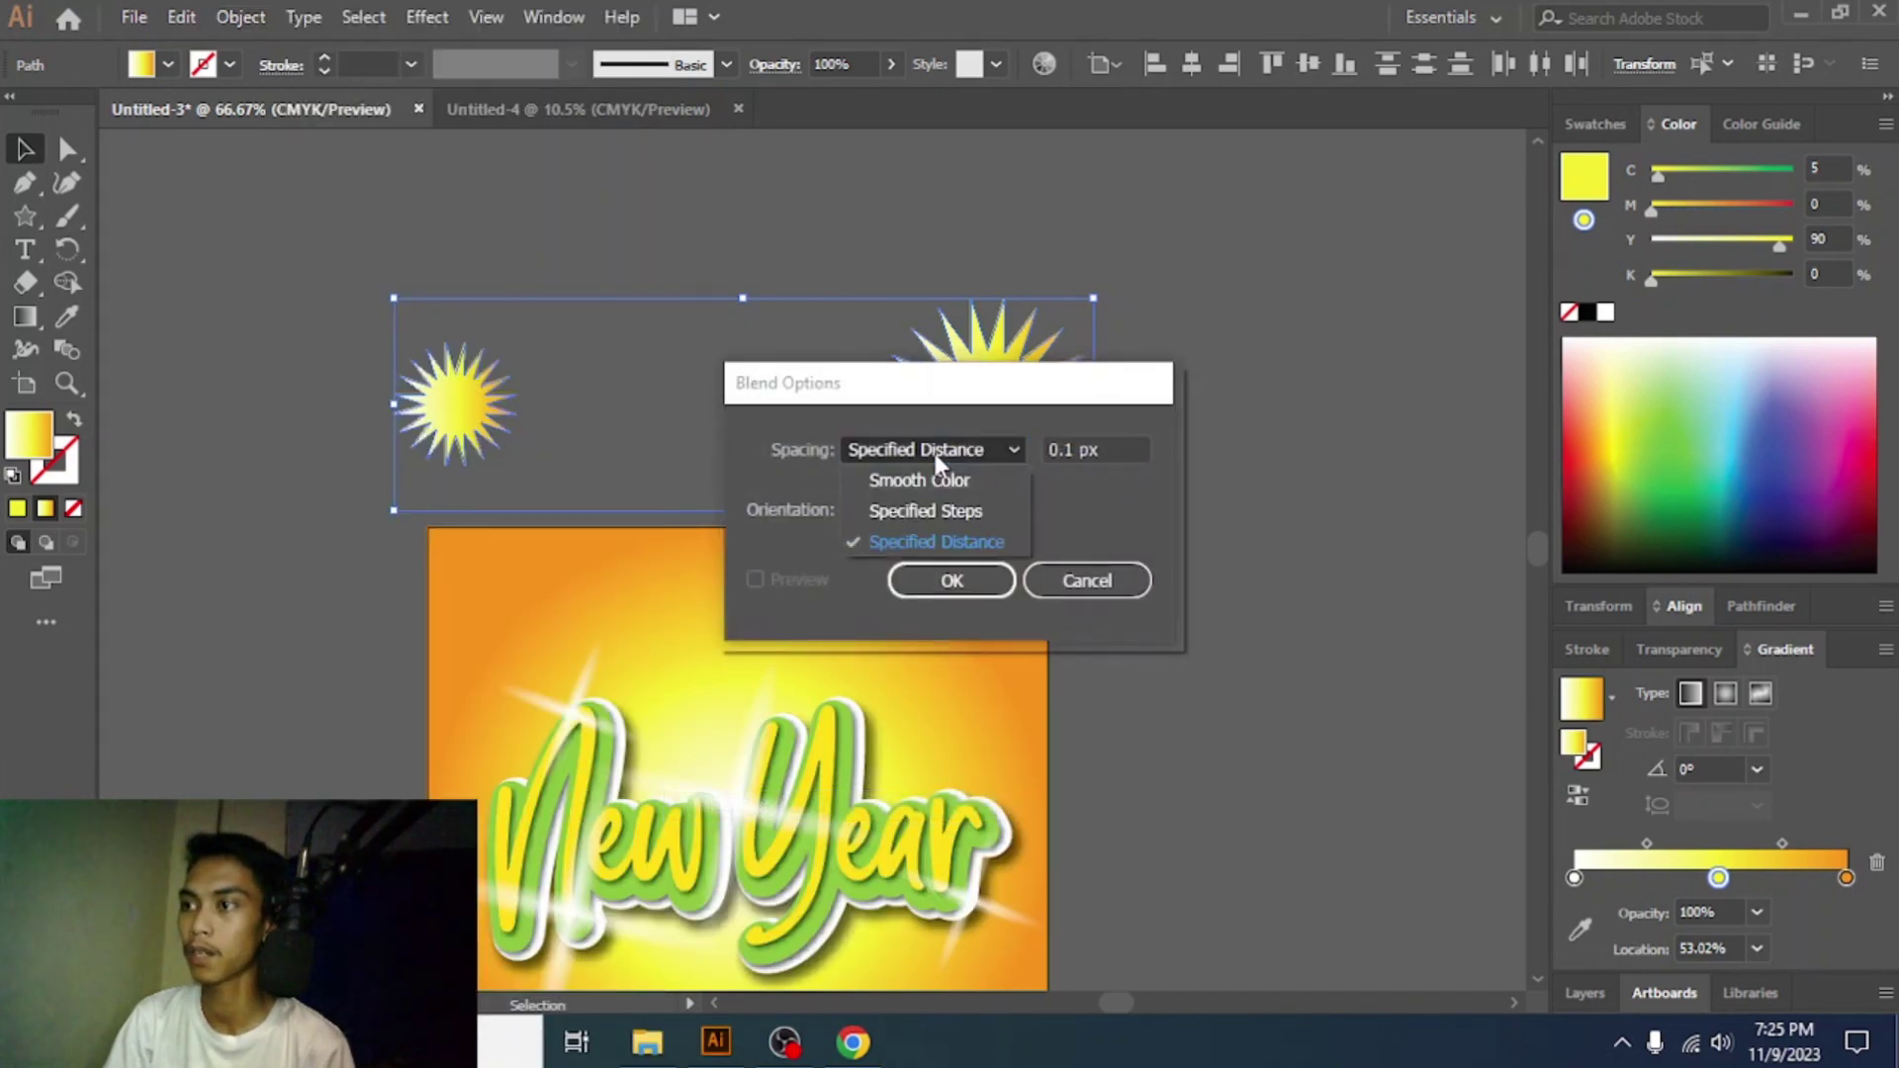
click(959, 543)
click(1085, 451)
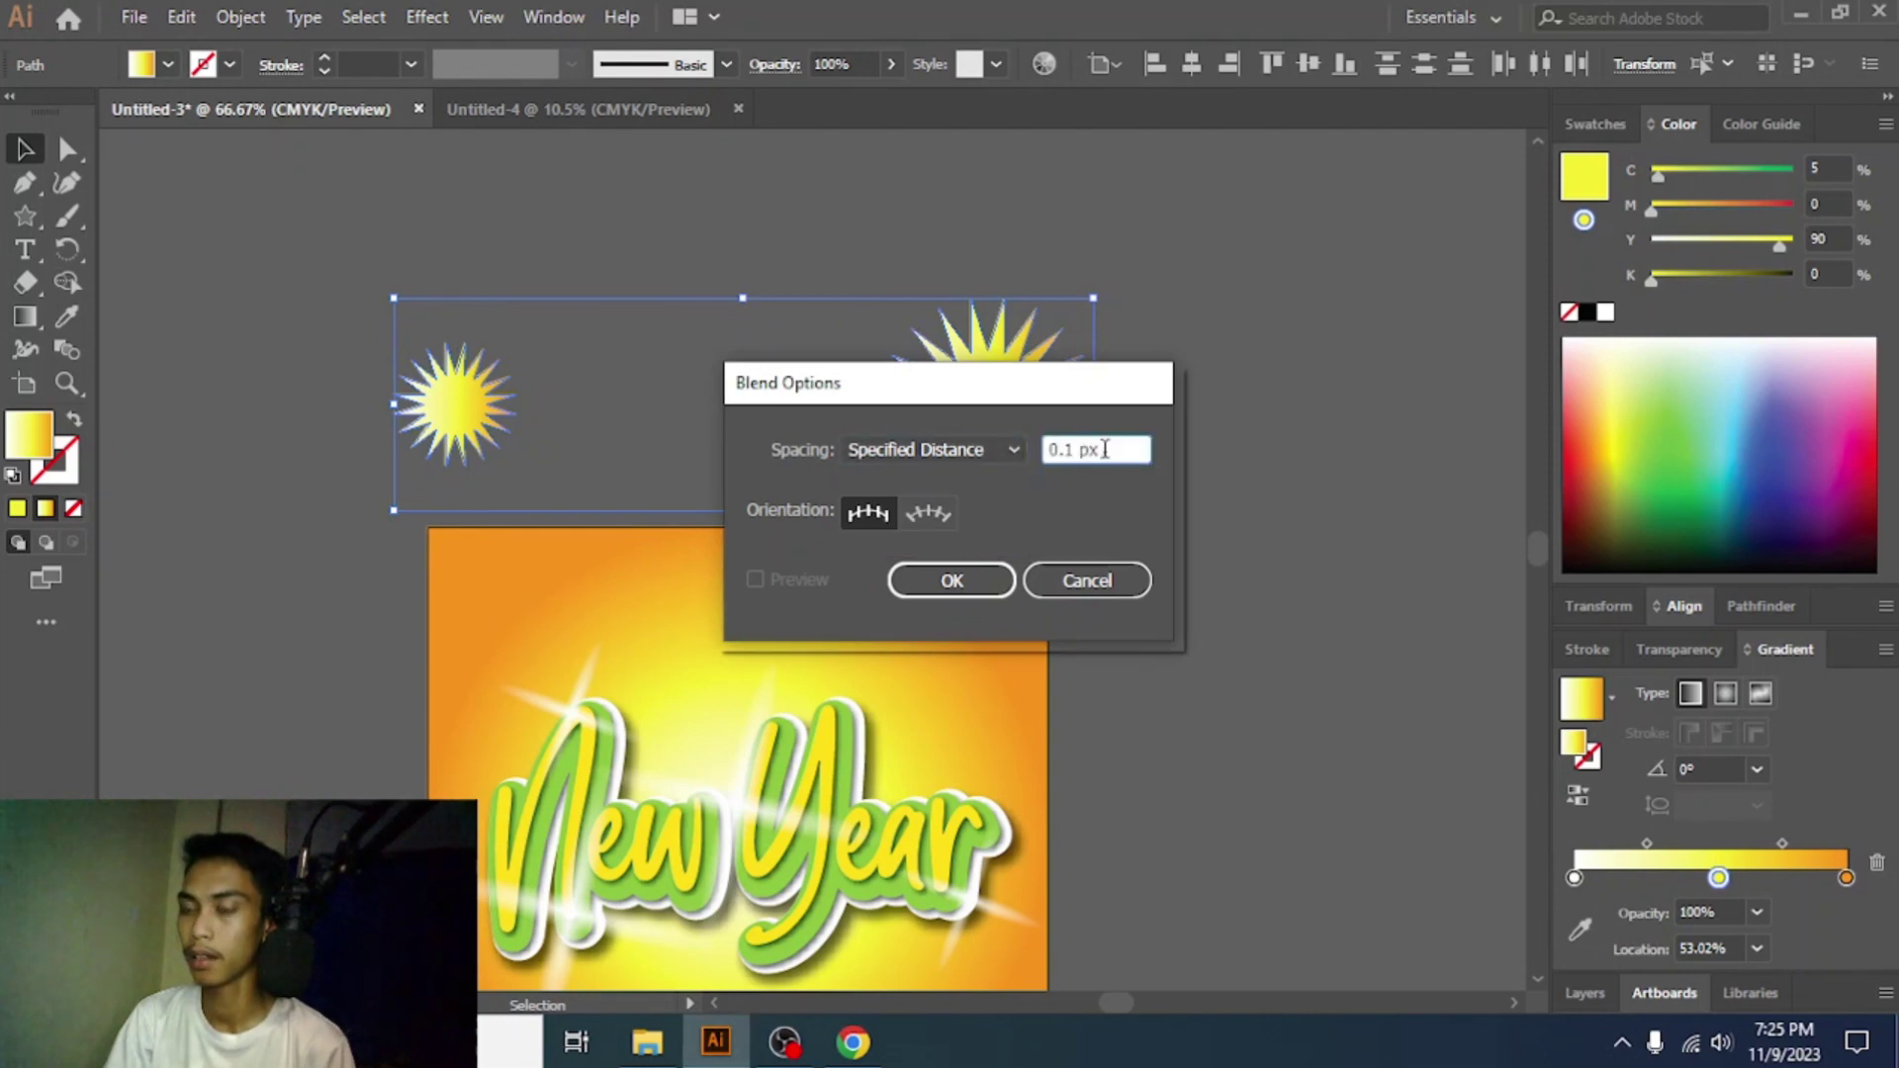
double_click(1105, 449)
text(0)
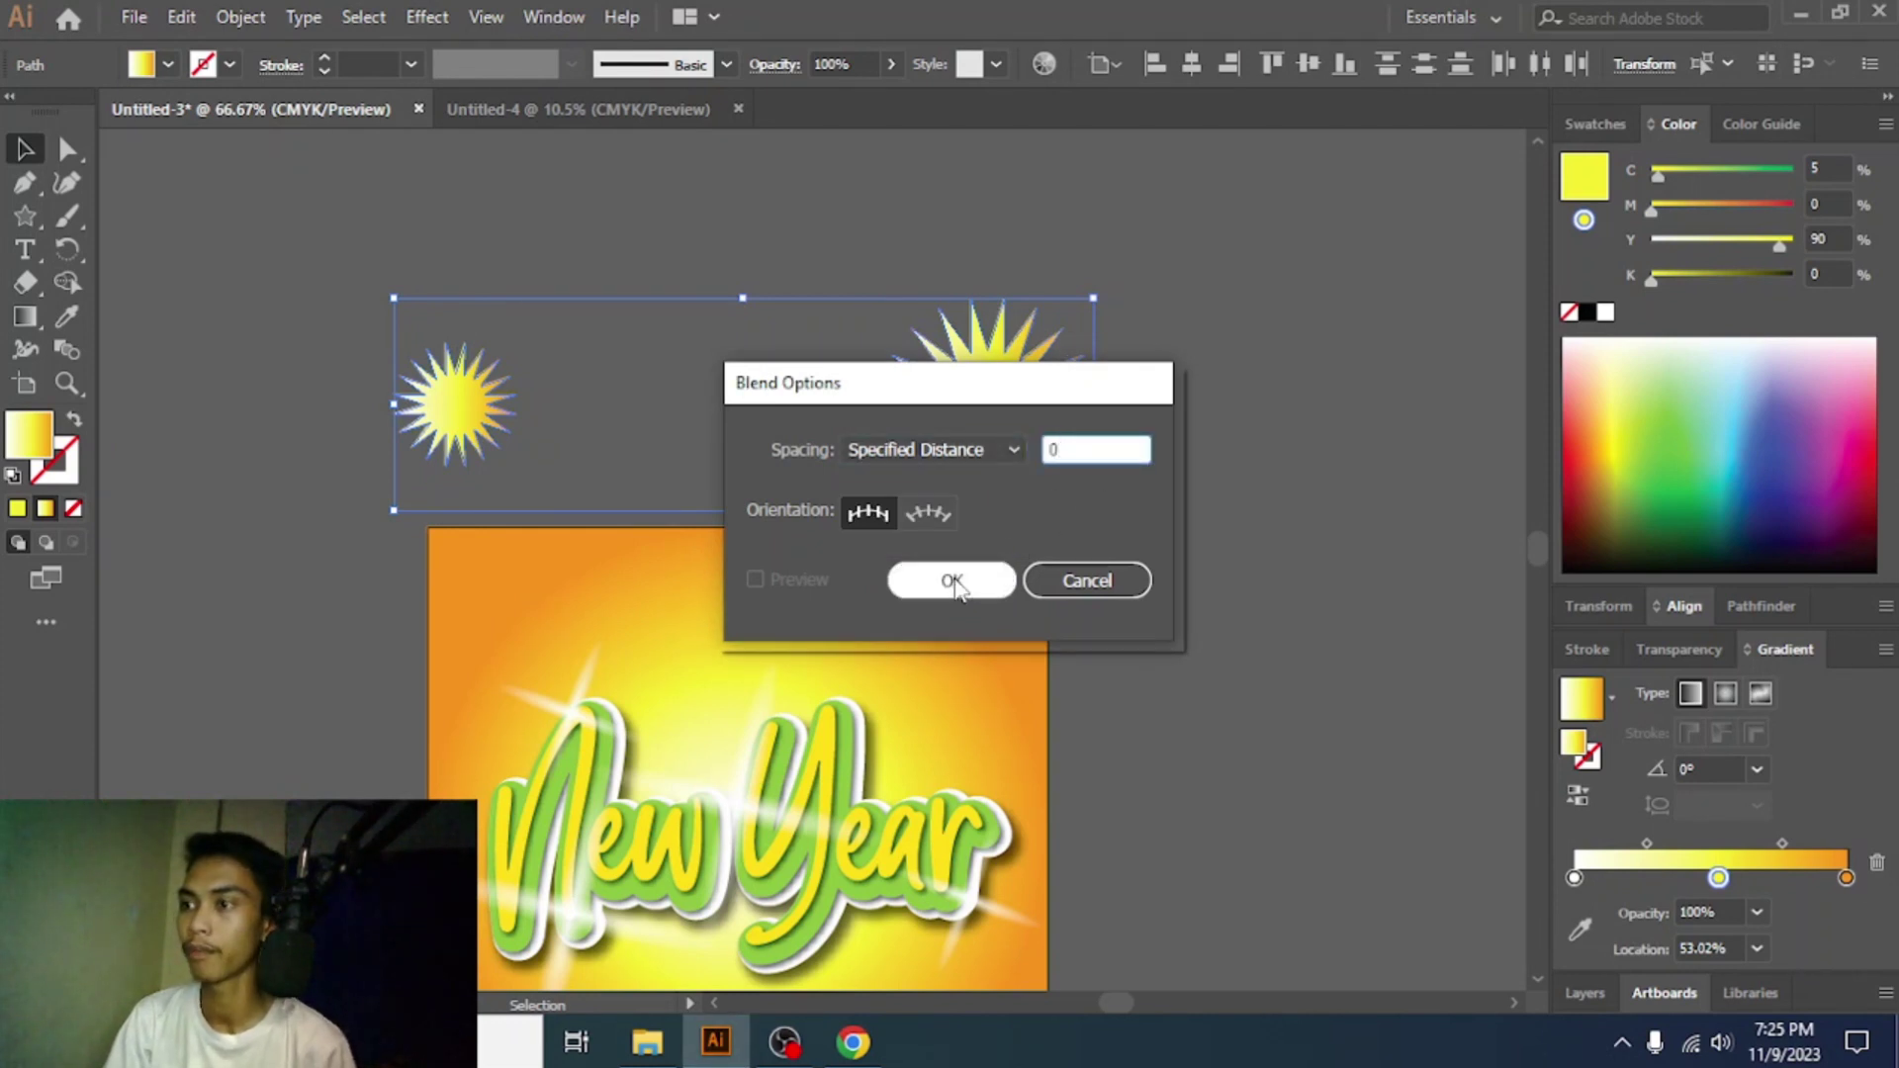
click(952, 582)
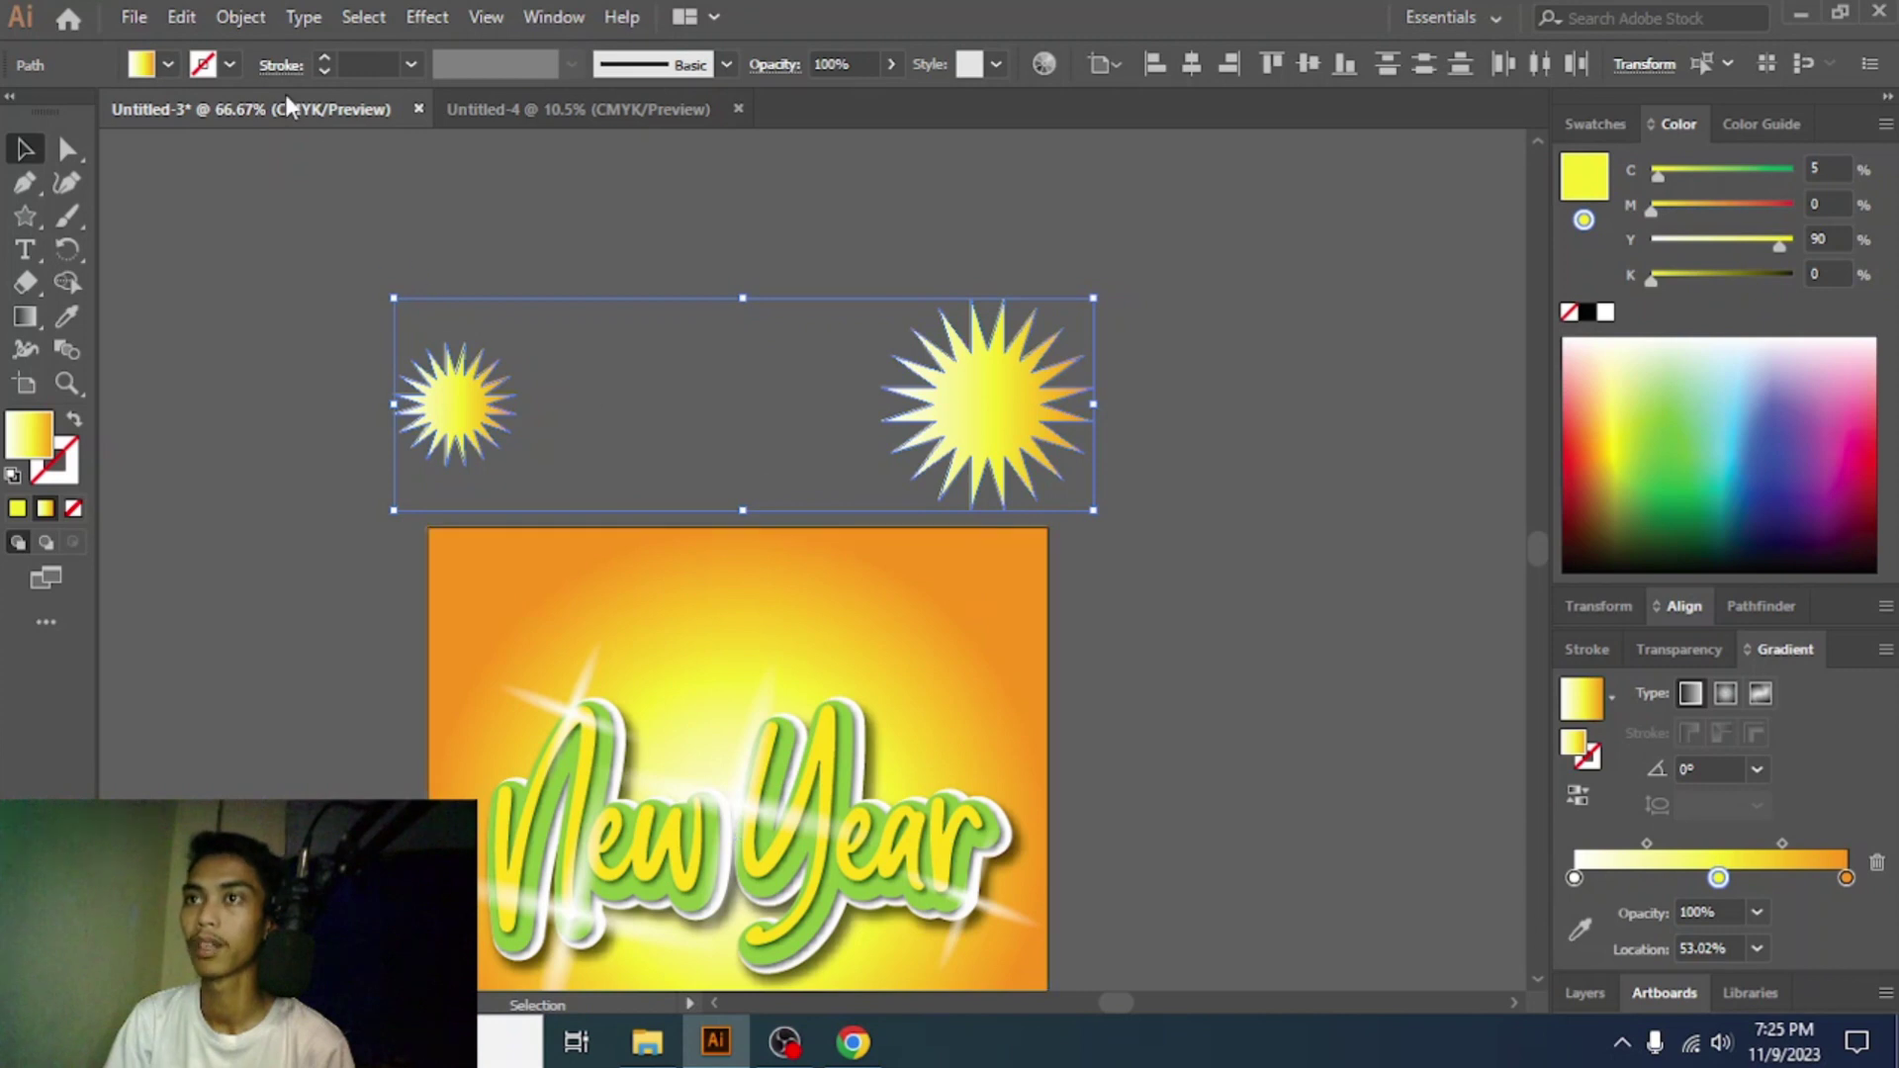
- Make a blend between the small and large stars and deselect it
click(236, 17)
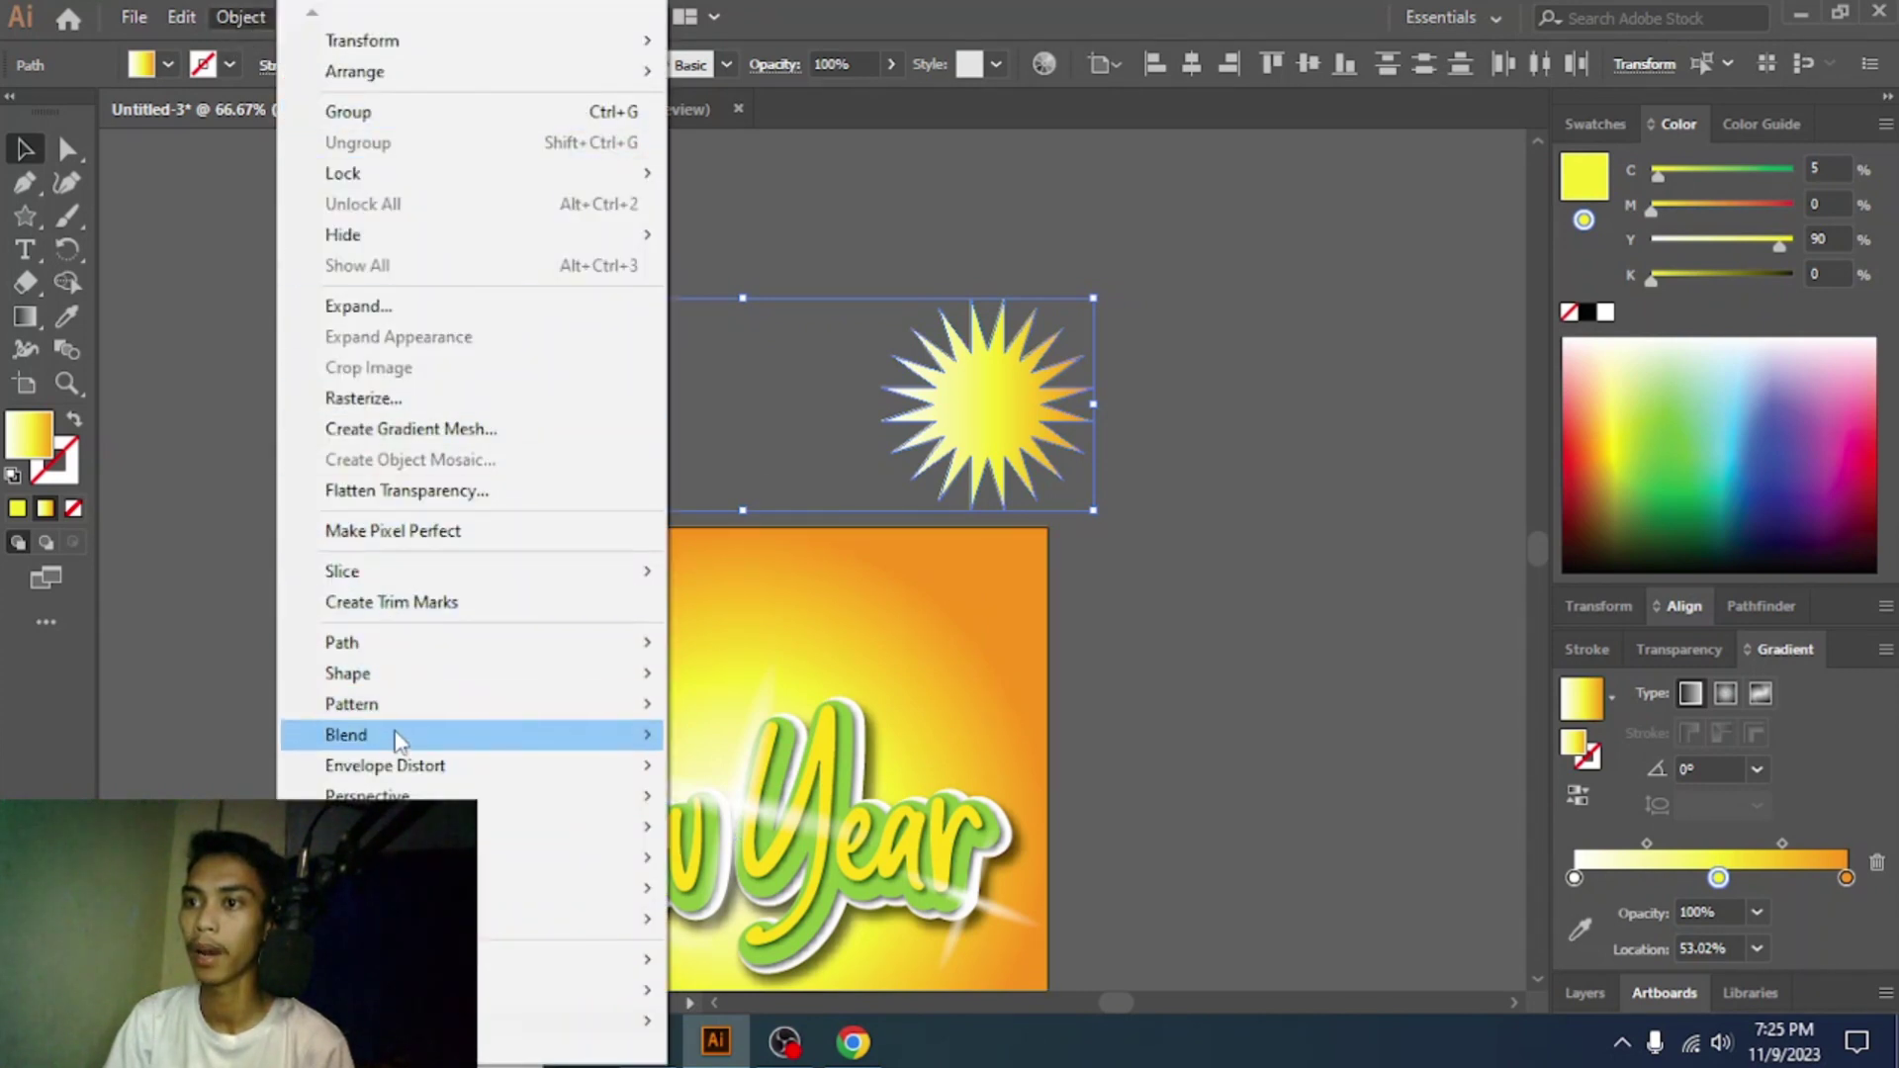
mouse_move(394, 734)
click(755, 734)
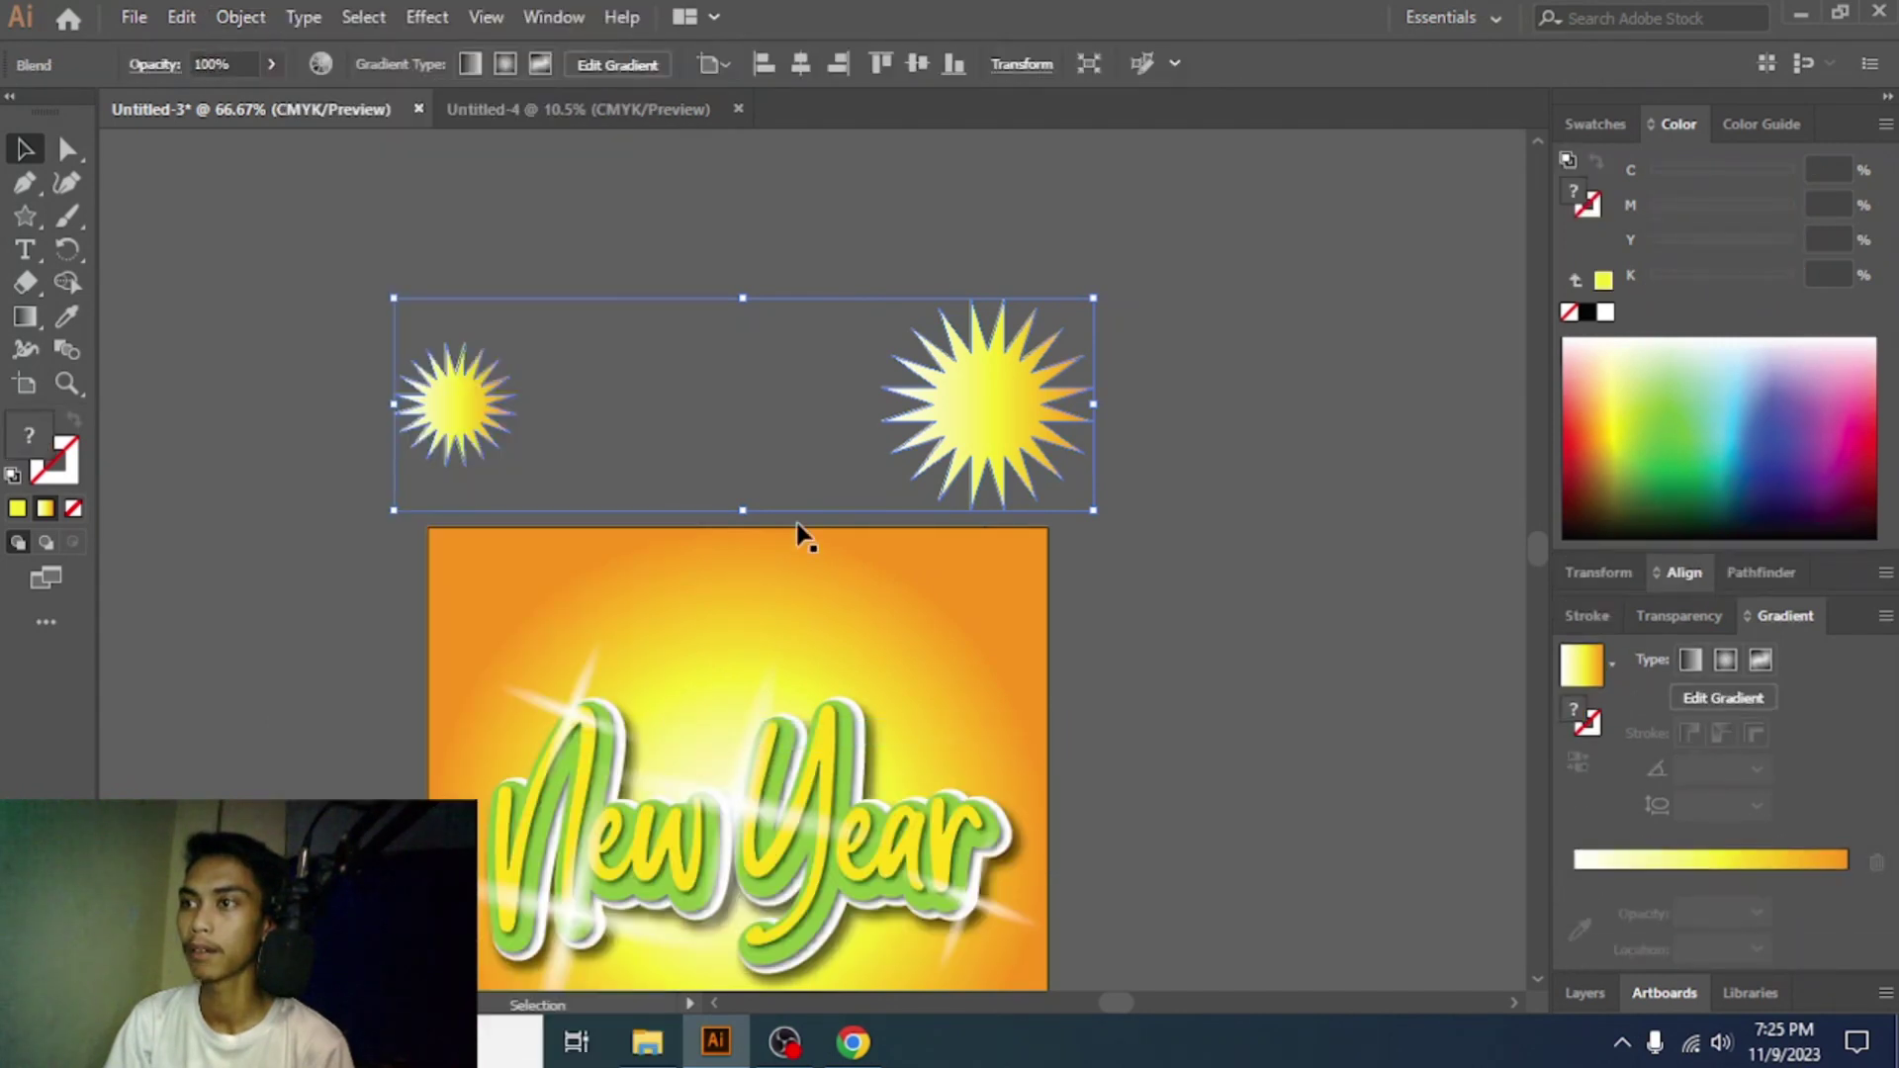
click(1154, 463)
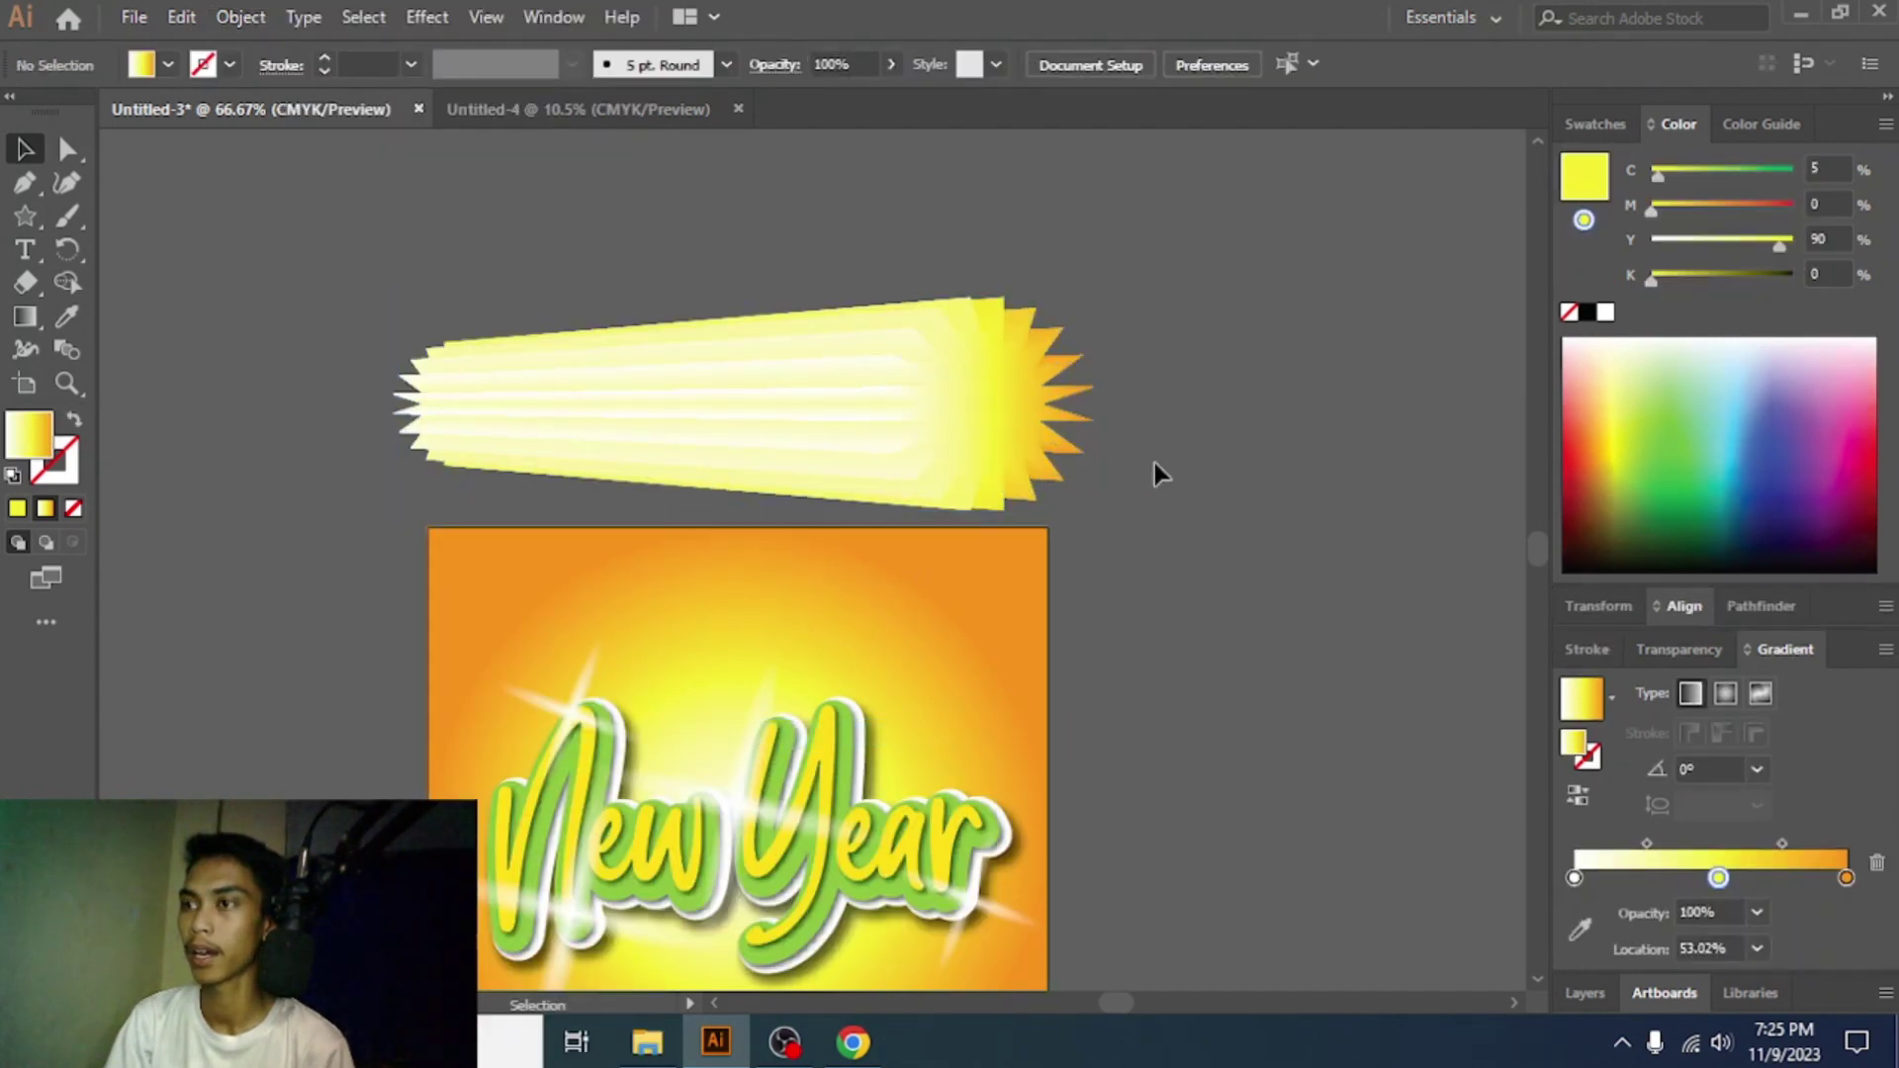
- Draw an open, winding S-shaped path with the Pen tool, running across the artboard and past both side edges
scroll(1154, 462, down, 5)
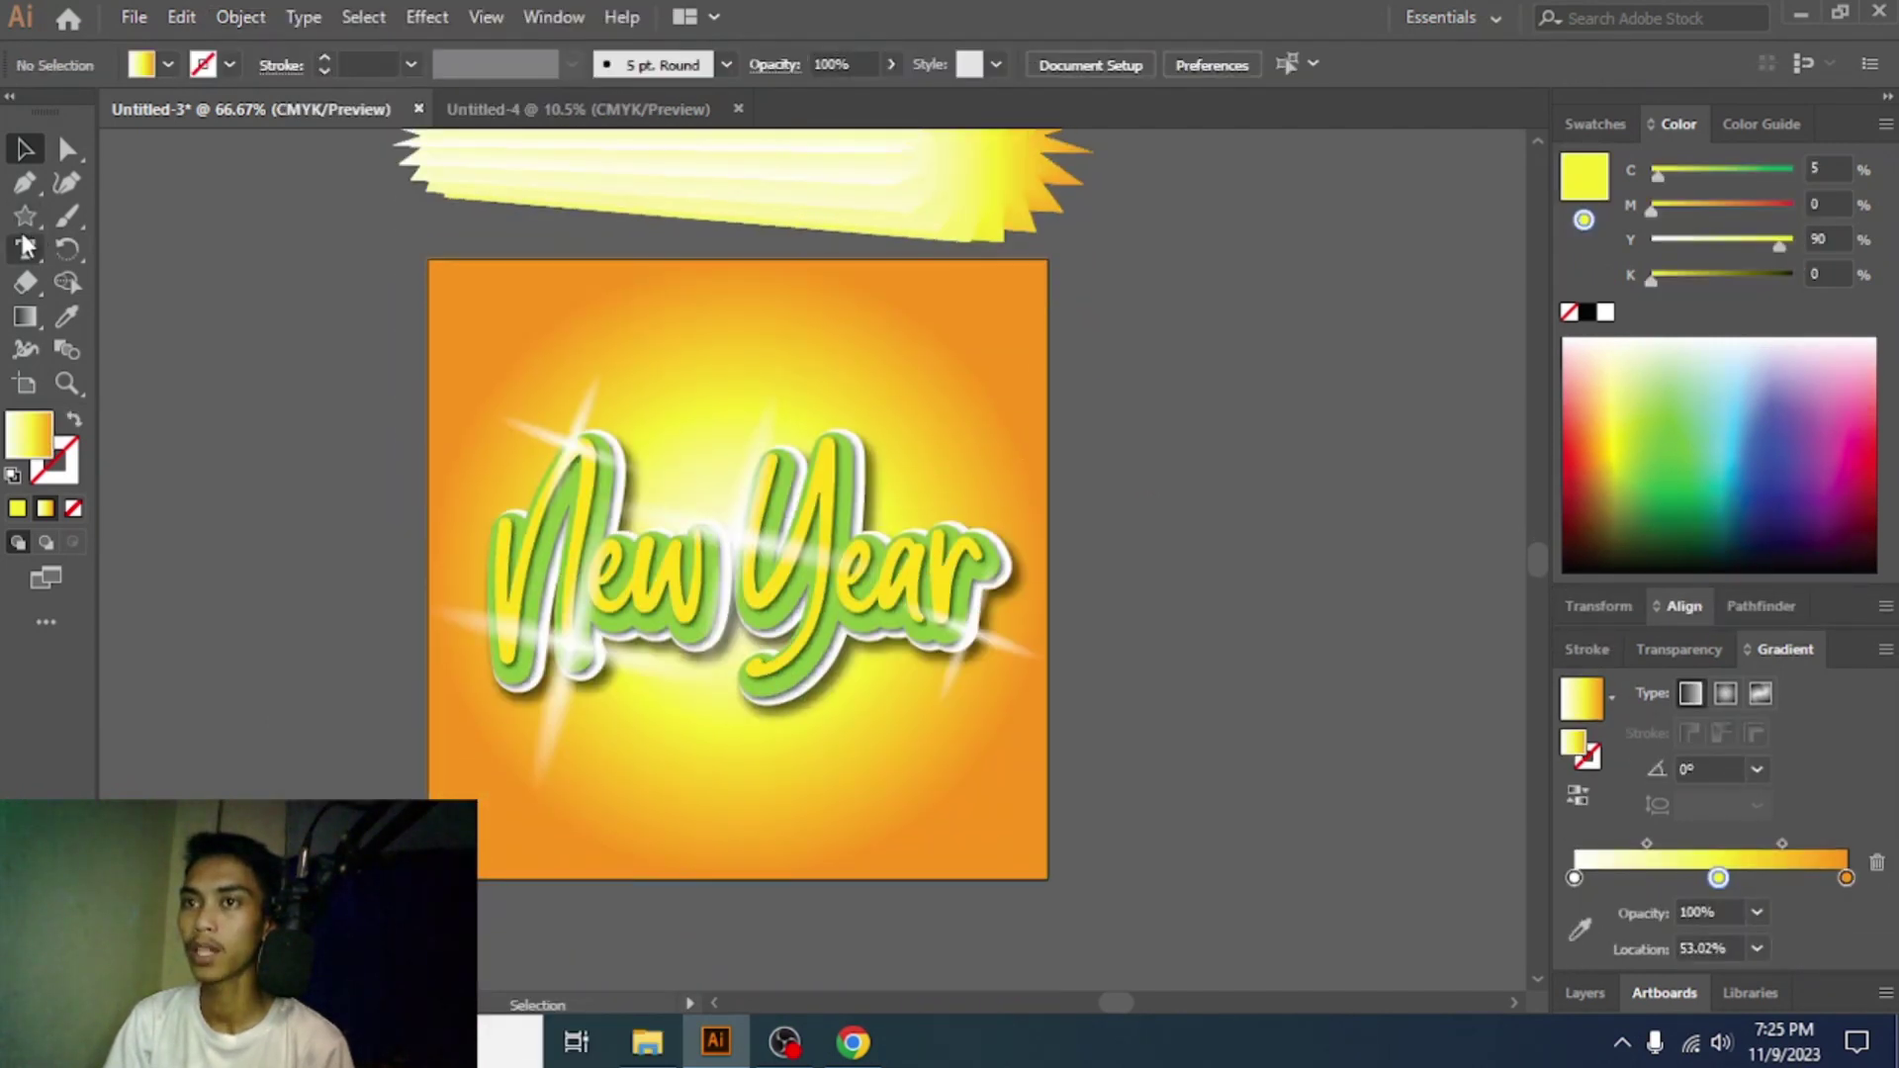
click(24, 185)
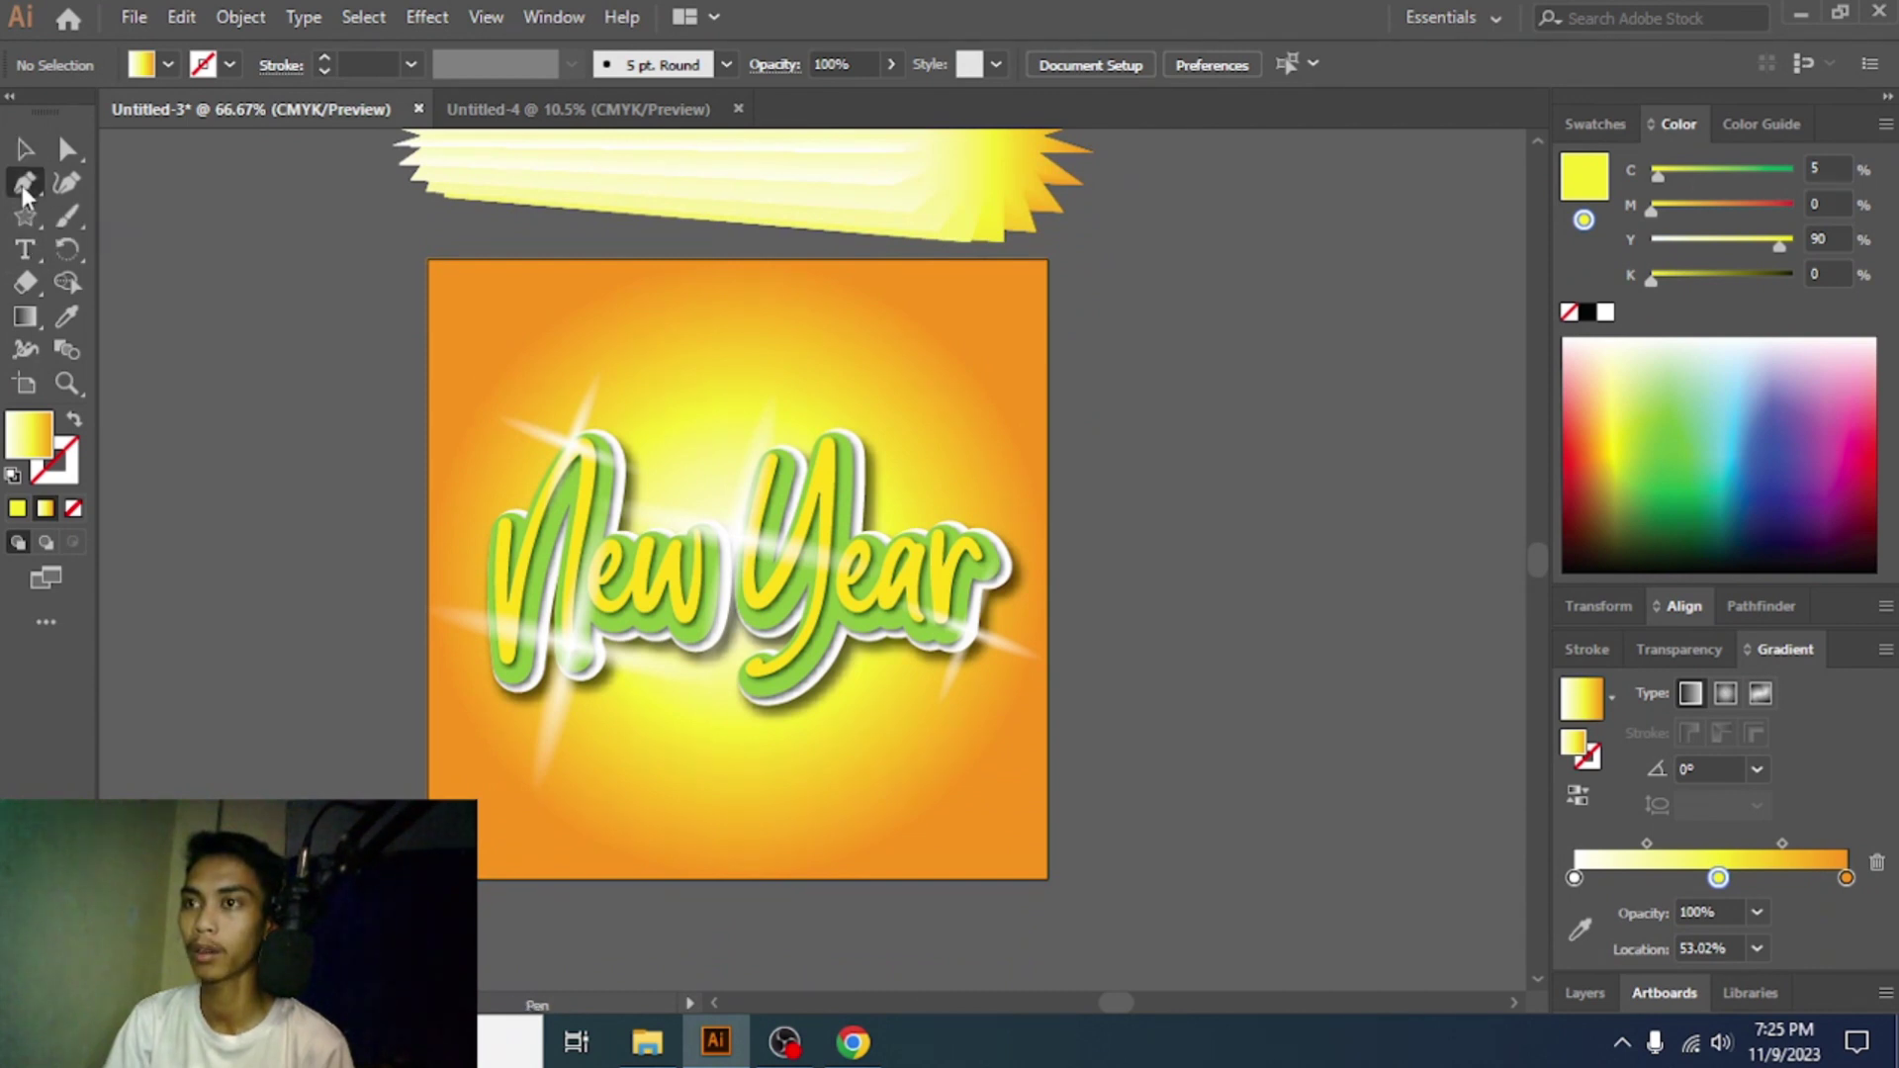
click(370, 459)
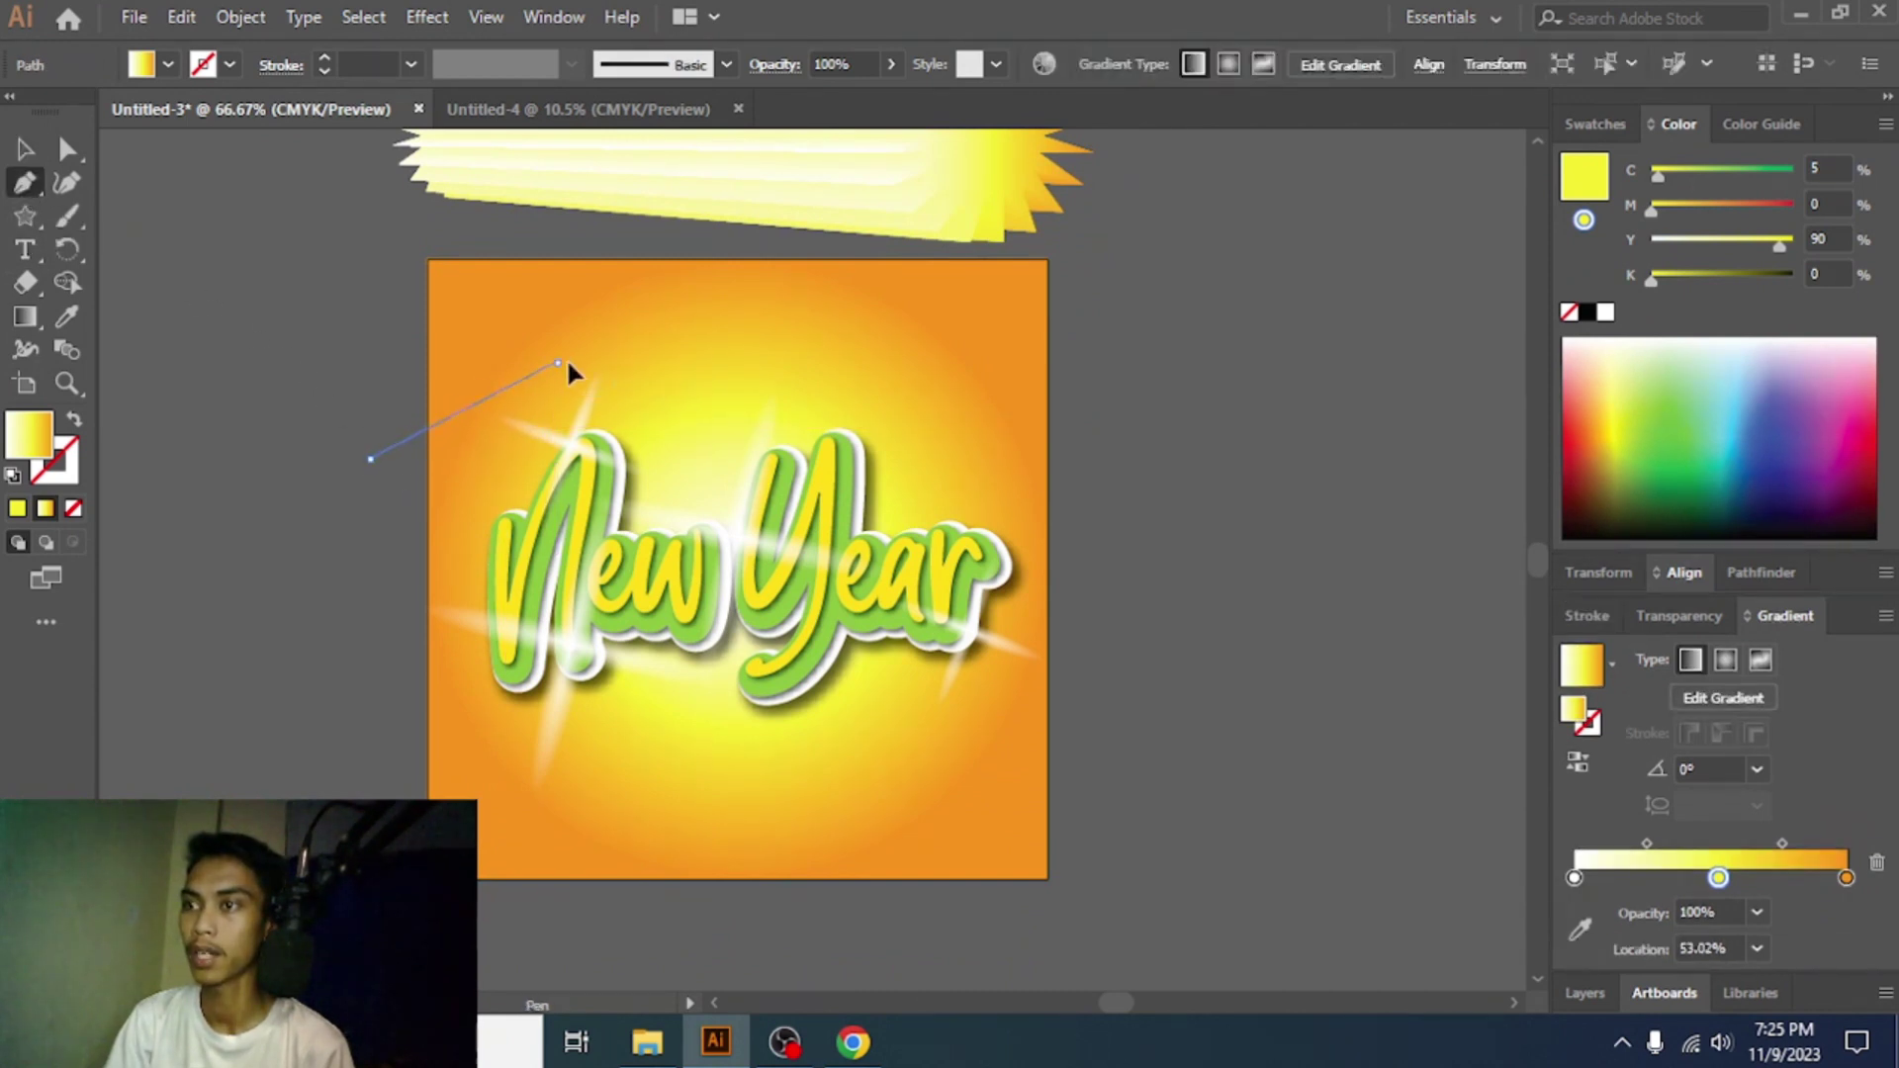
drag(654, 419, 654, 418)
drag(669, 697, 767, 788)
drag(923, 723, 981, 640)
drag(884, 496, 790, 330)
drag(836, 327, 912, 329)
drag(1106, 413, 1262, 346)
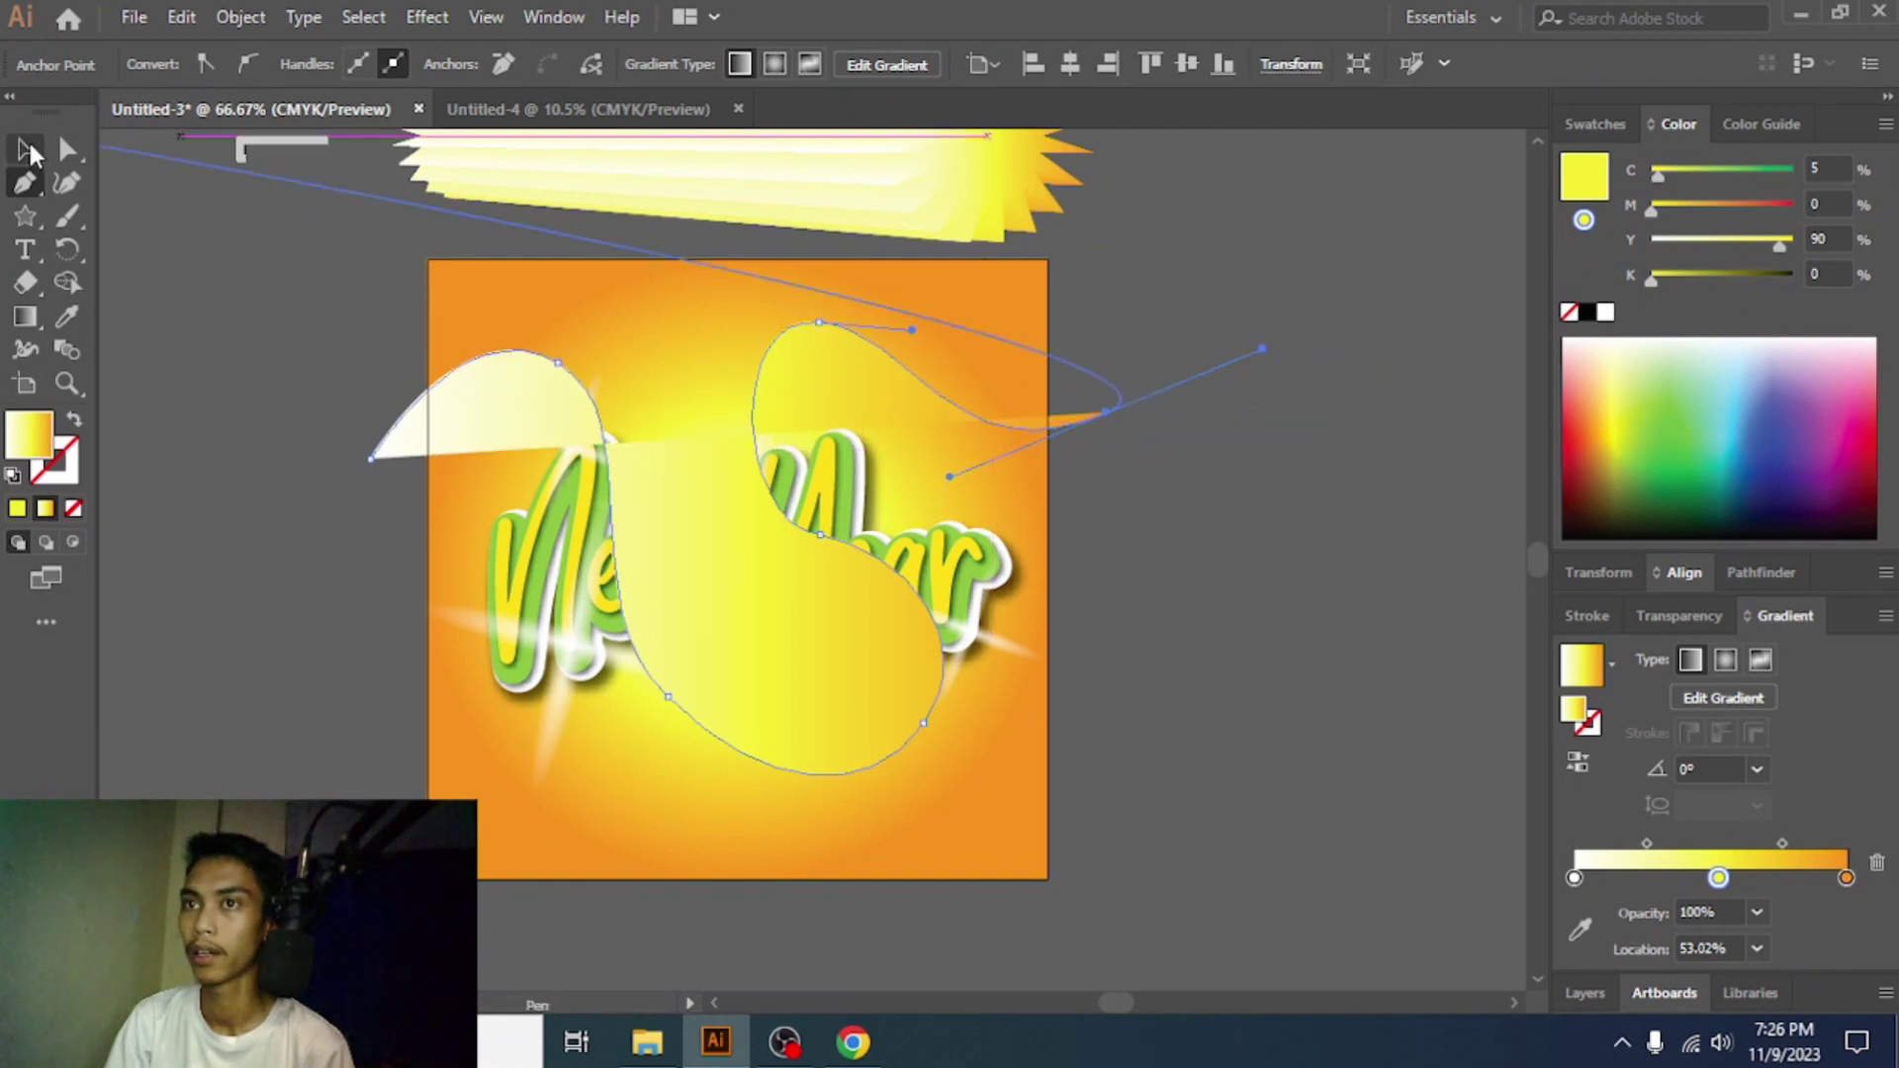
- Swap the winding path's fill and stroke so the gradient is on the stroke, and move the path right of the artboard
click(25, 148)
click(73, 423)
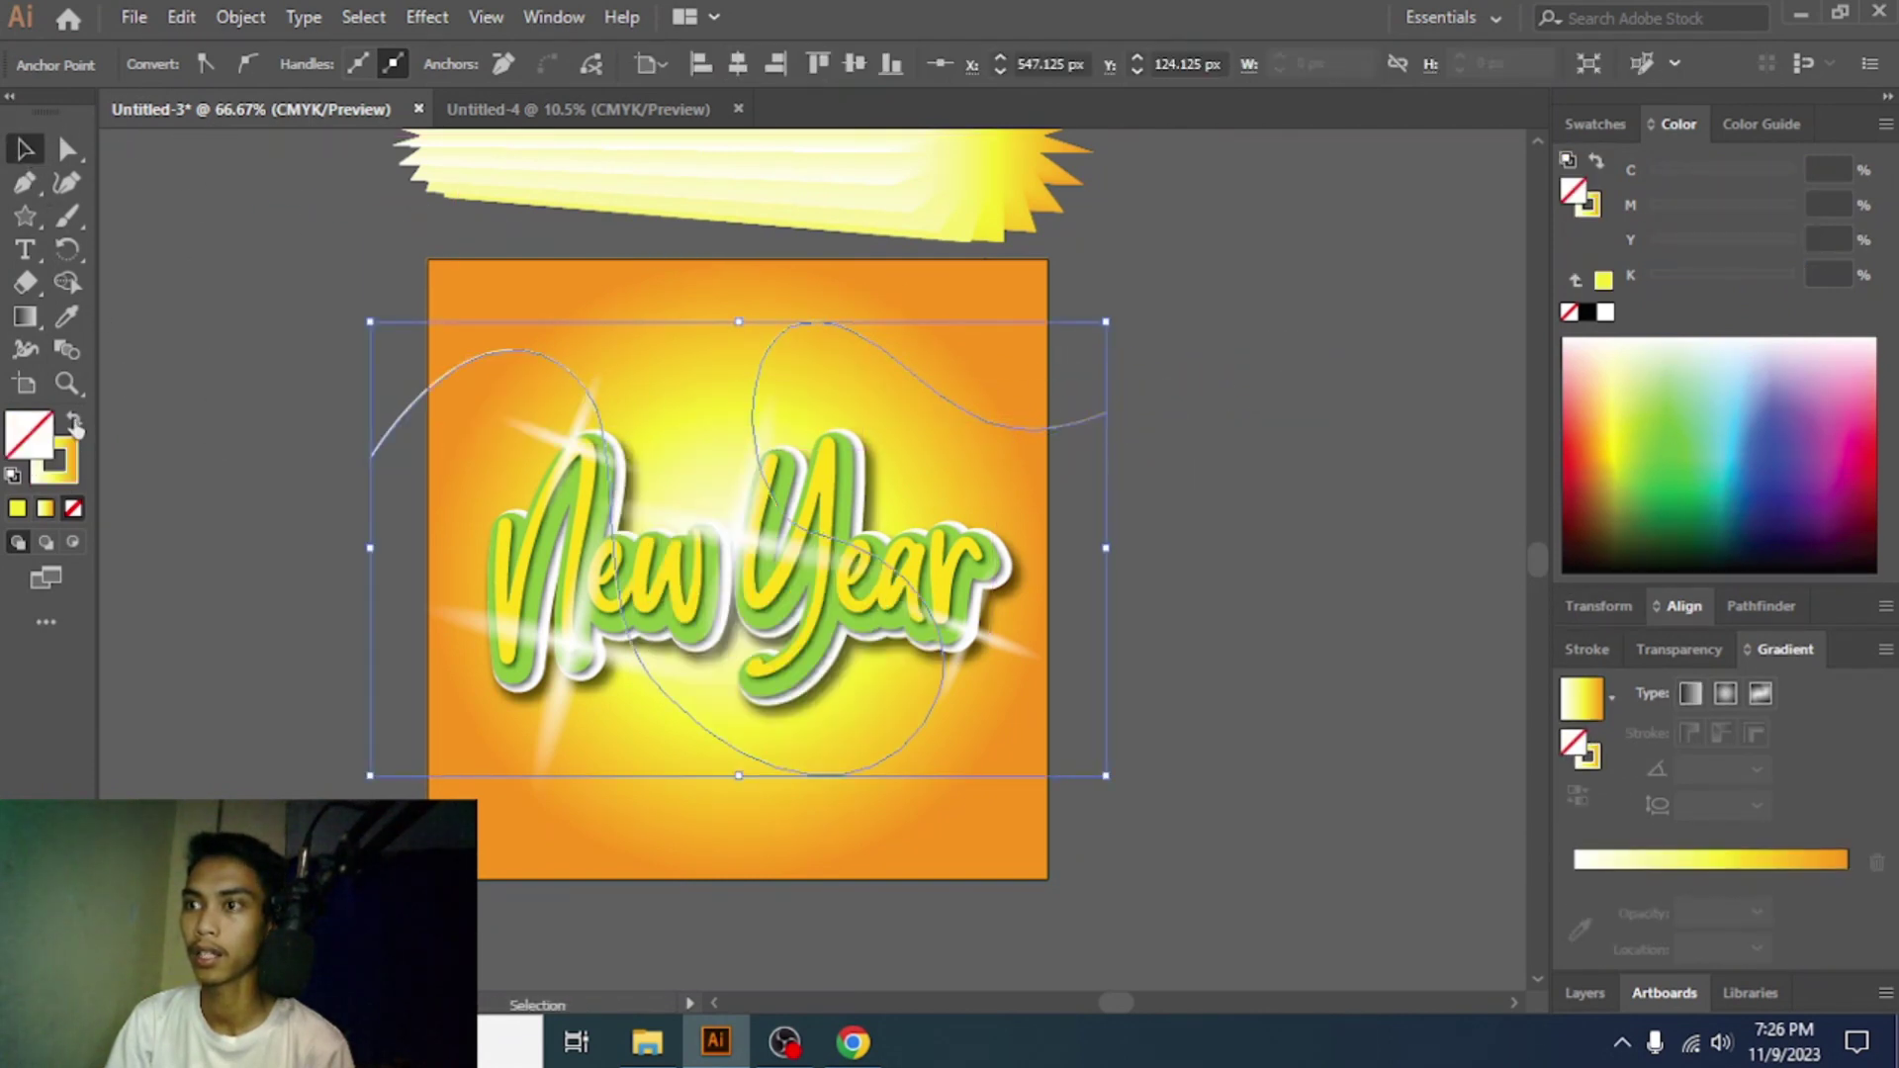
key(ctrl+minus)
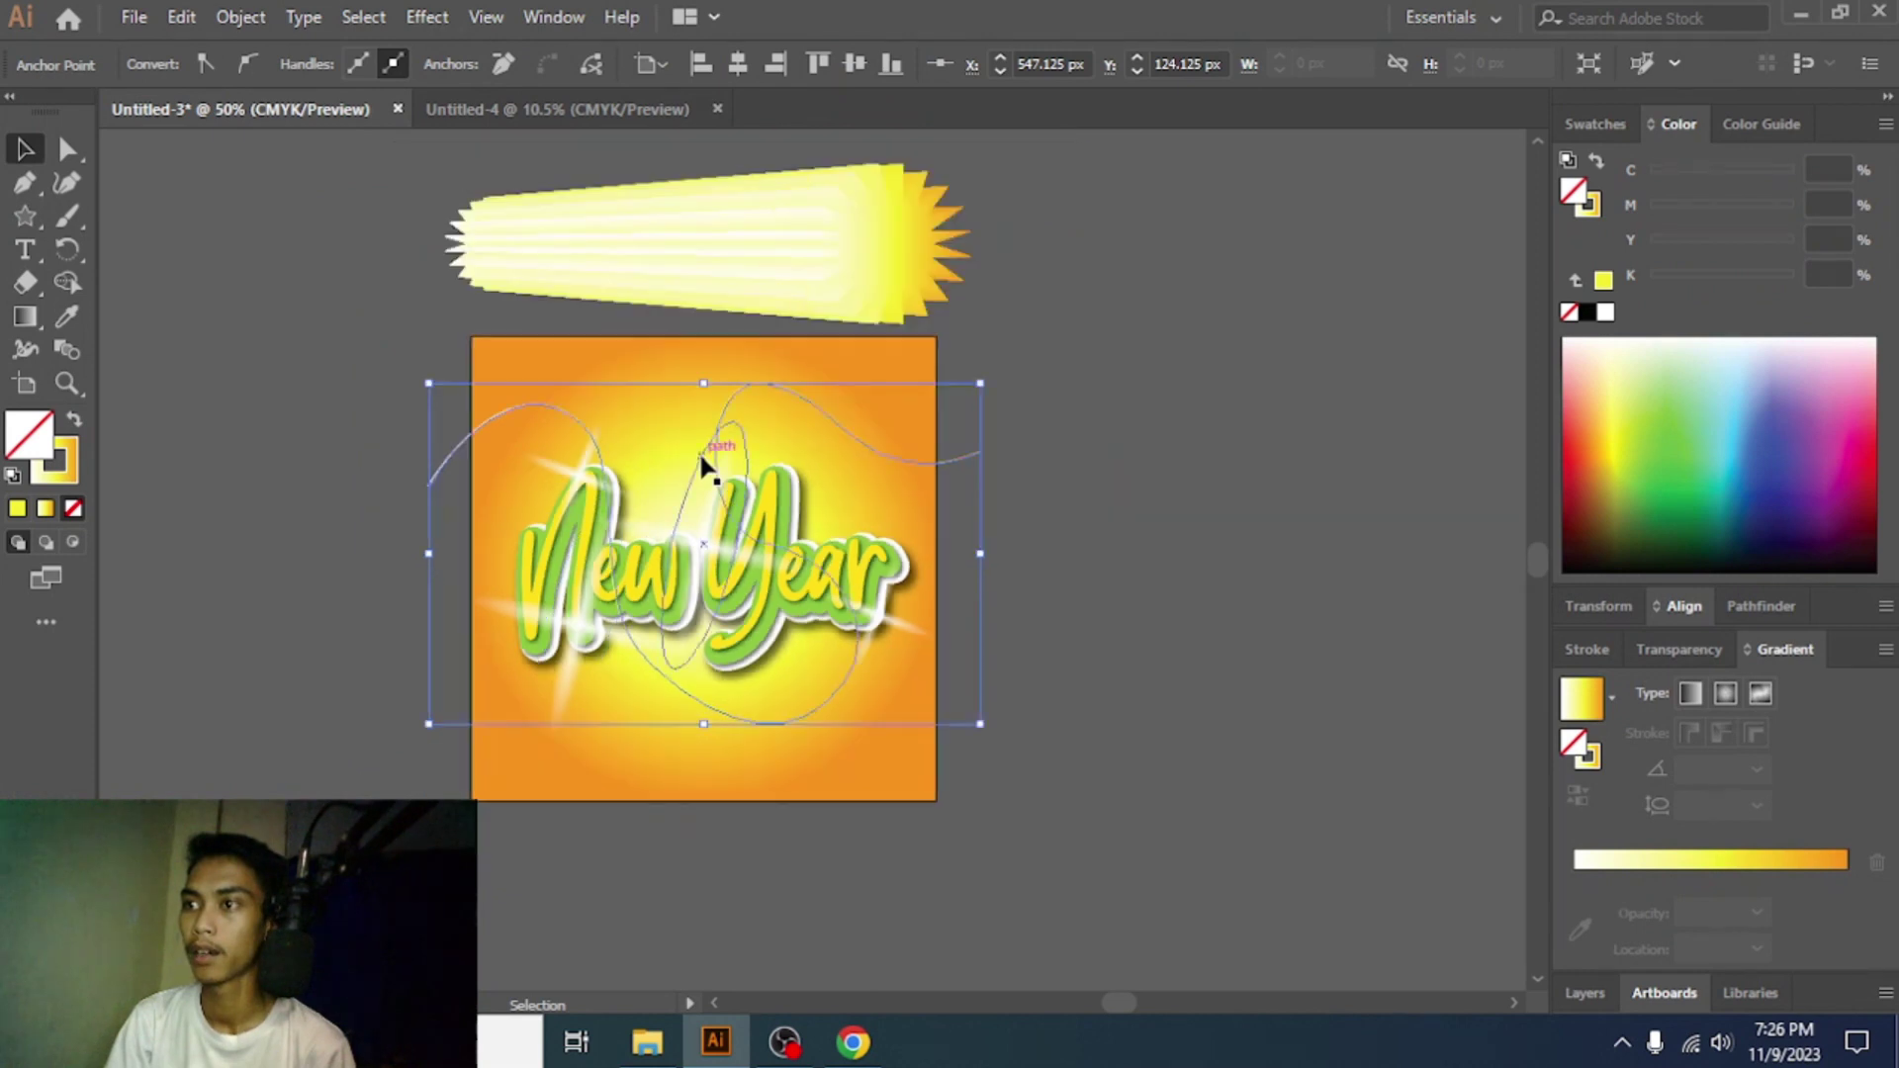
drag(733, 390, 1321, 205)
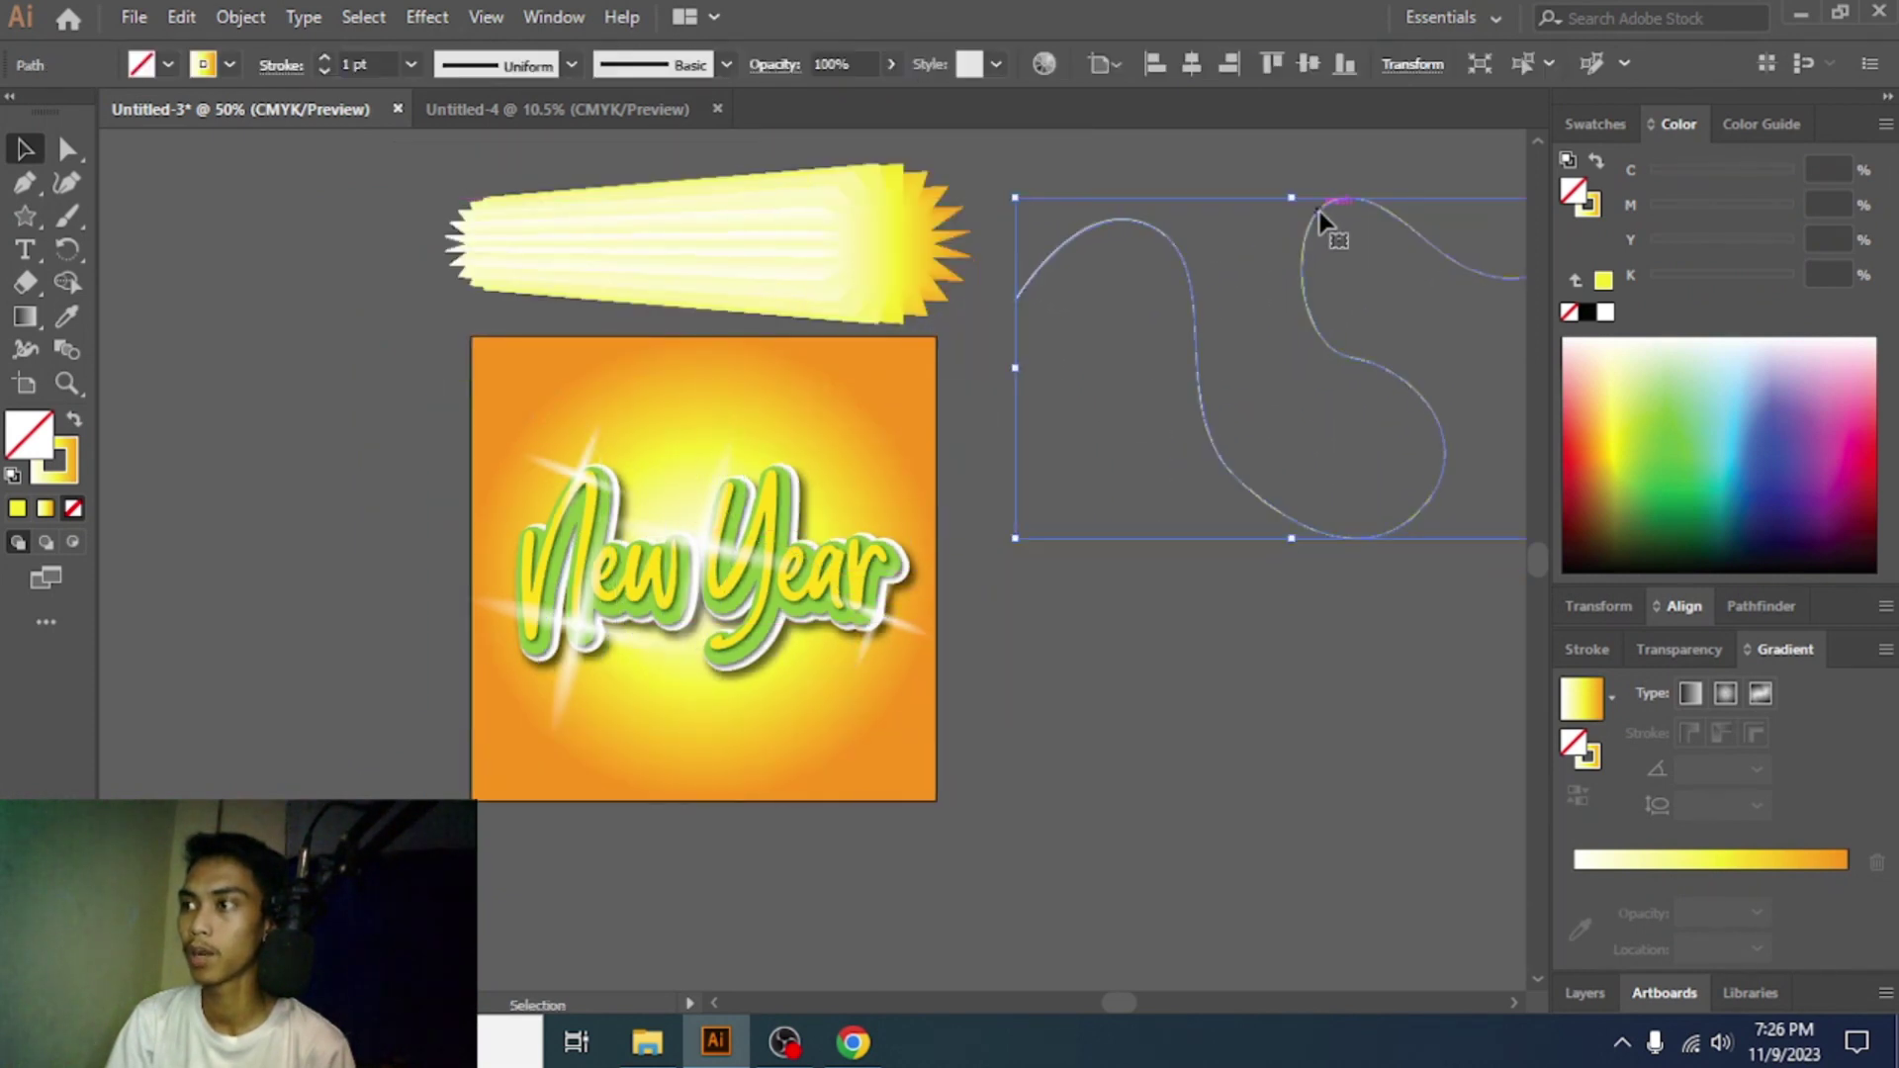
- Select all the sparkles together with the New Year lettering and move them onto the empty canvas left of the artboard
click(648, 548)
scroll(649, 548, up, 2)
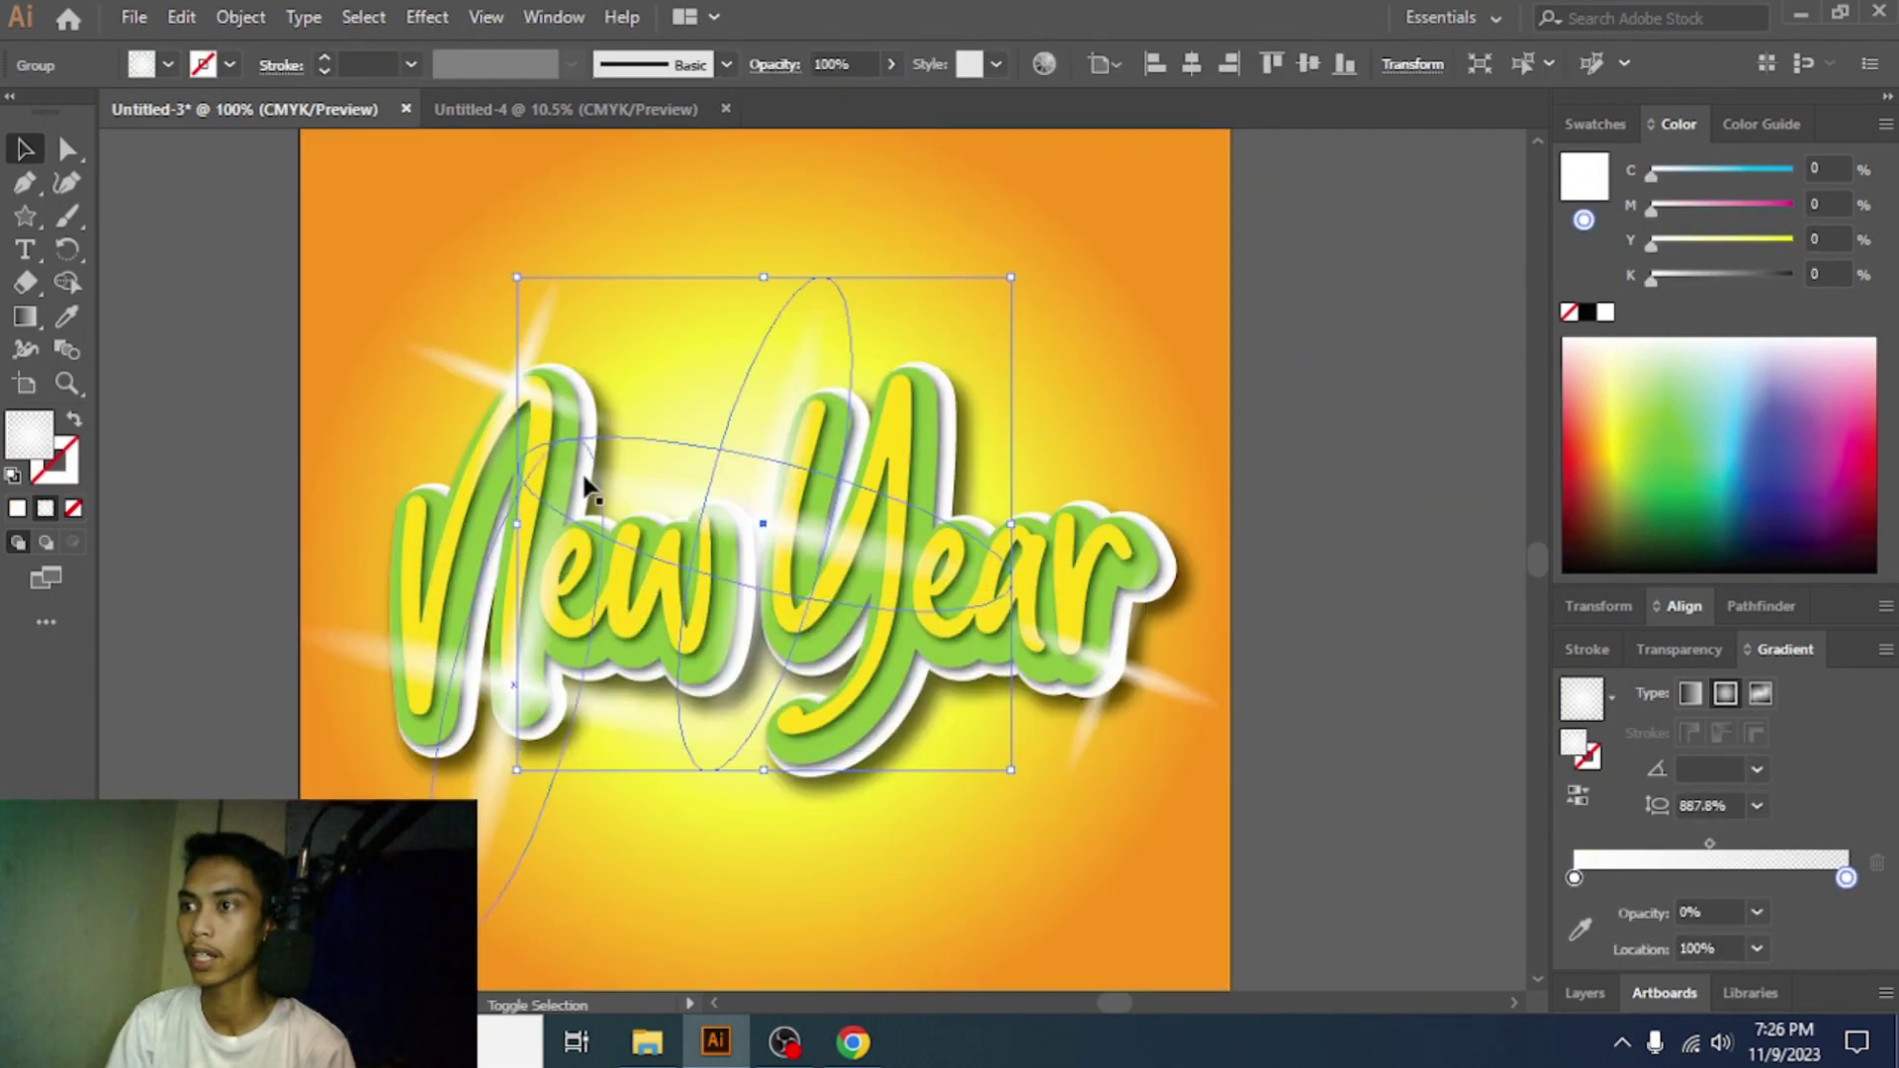
shift+click(527, 381)
shift+click(497, 734)
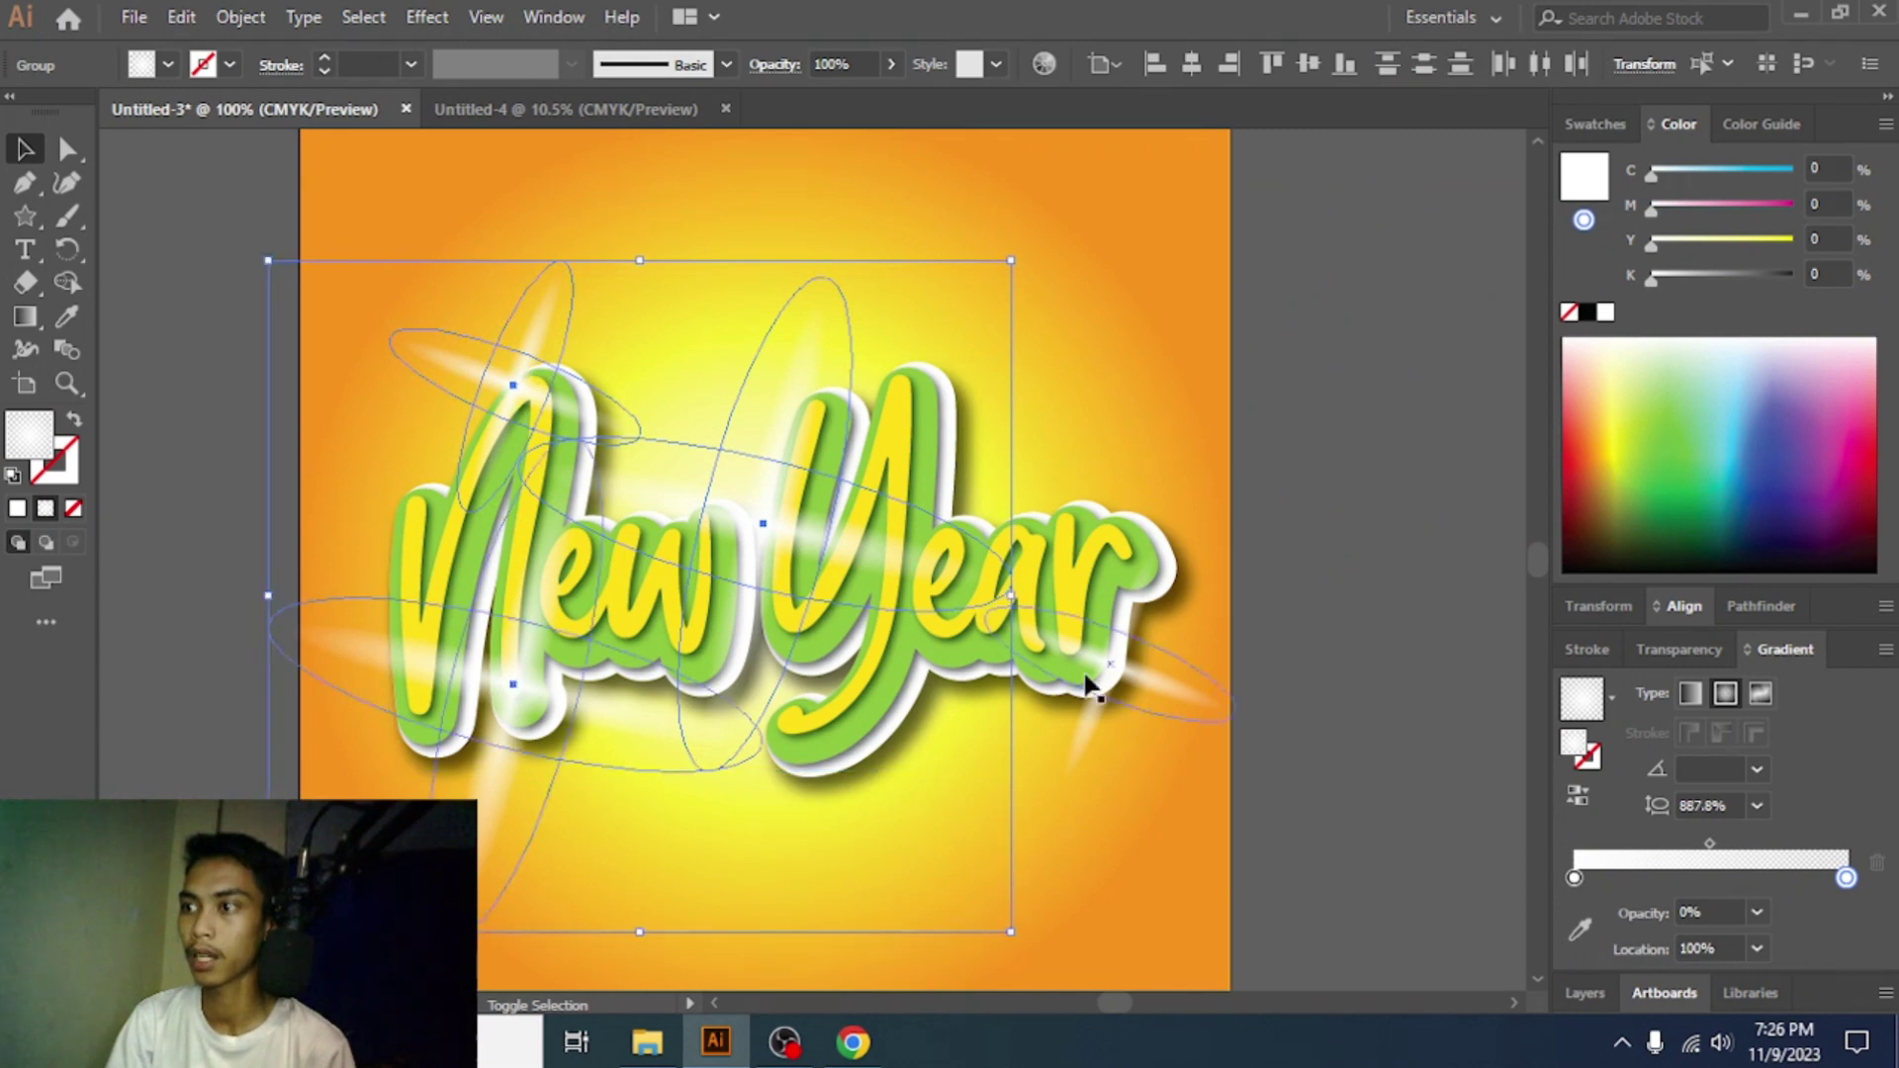
shift+click(1125, 672)
key(ctrl+shift+o)
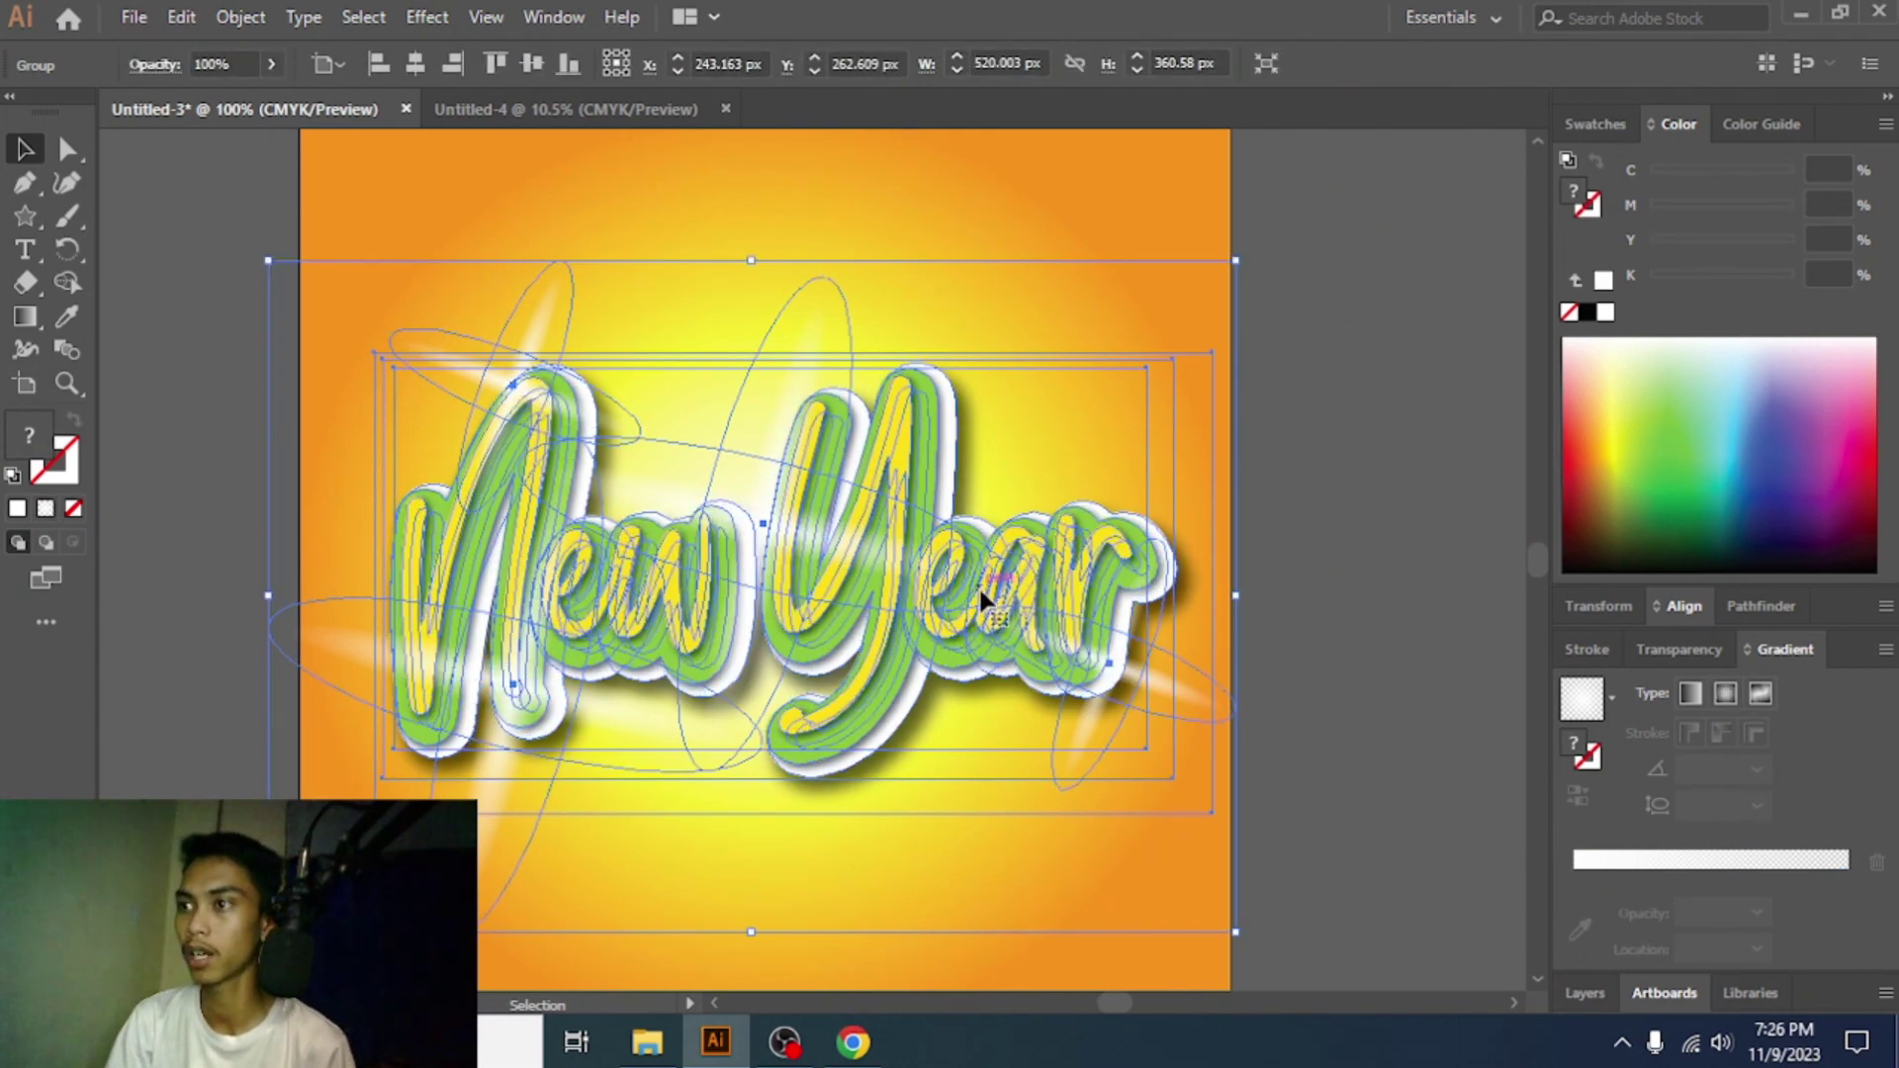
scroll(959, 591, down, 2)
drag(959, 591, 390, 598)
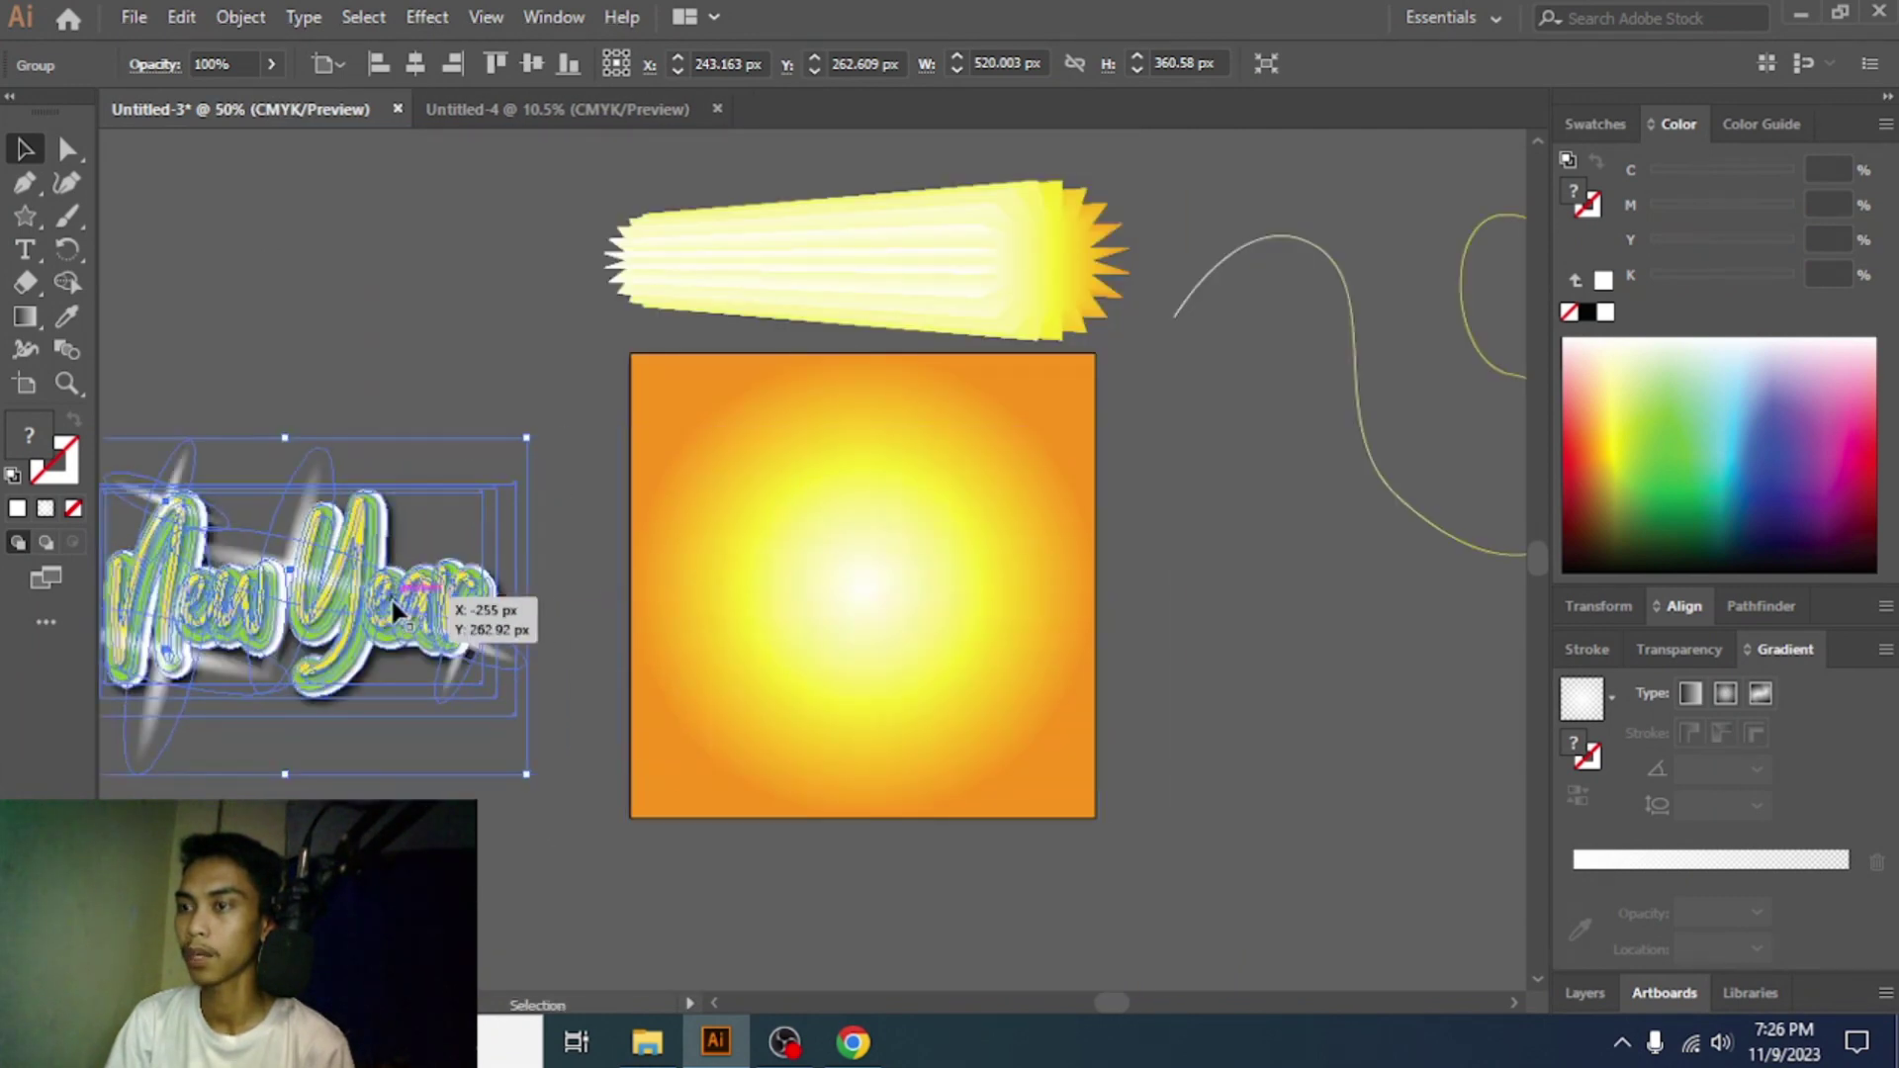
- Move the winding path back over the artboard and reshape its lower-left bend by steepening the anchor's handles and shifting it down and left
click(1264, 597)
drag(1355, 376, 765, 590)
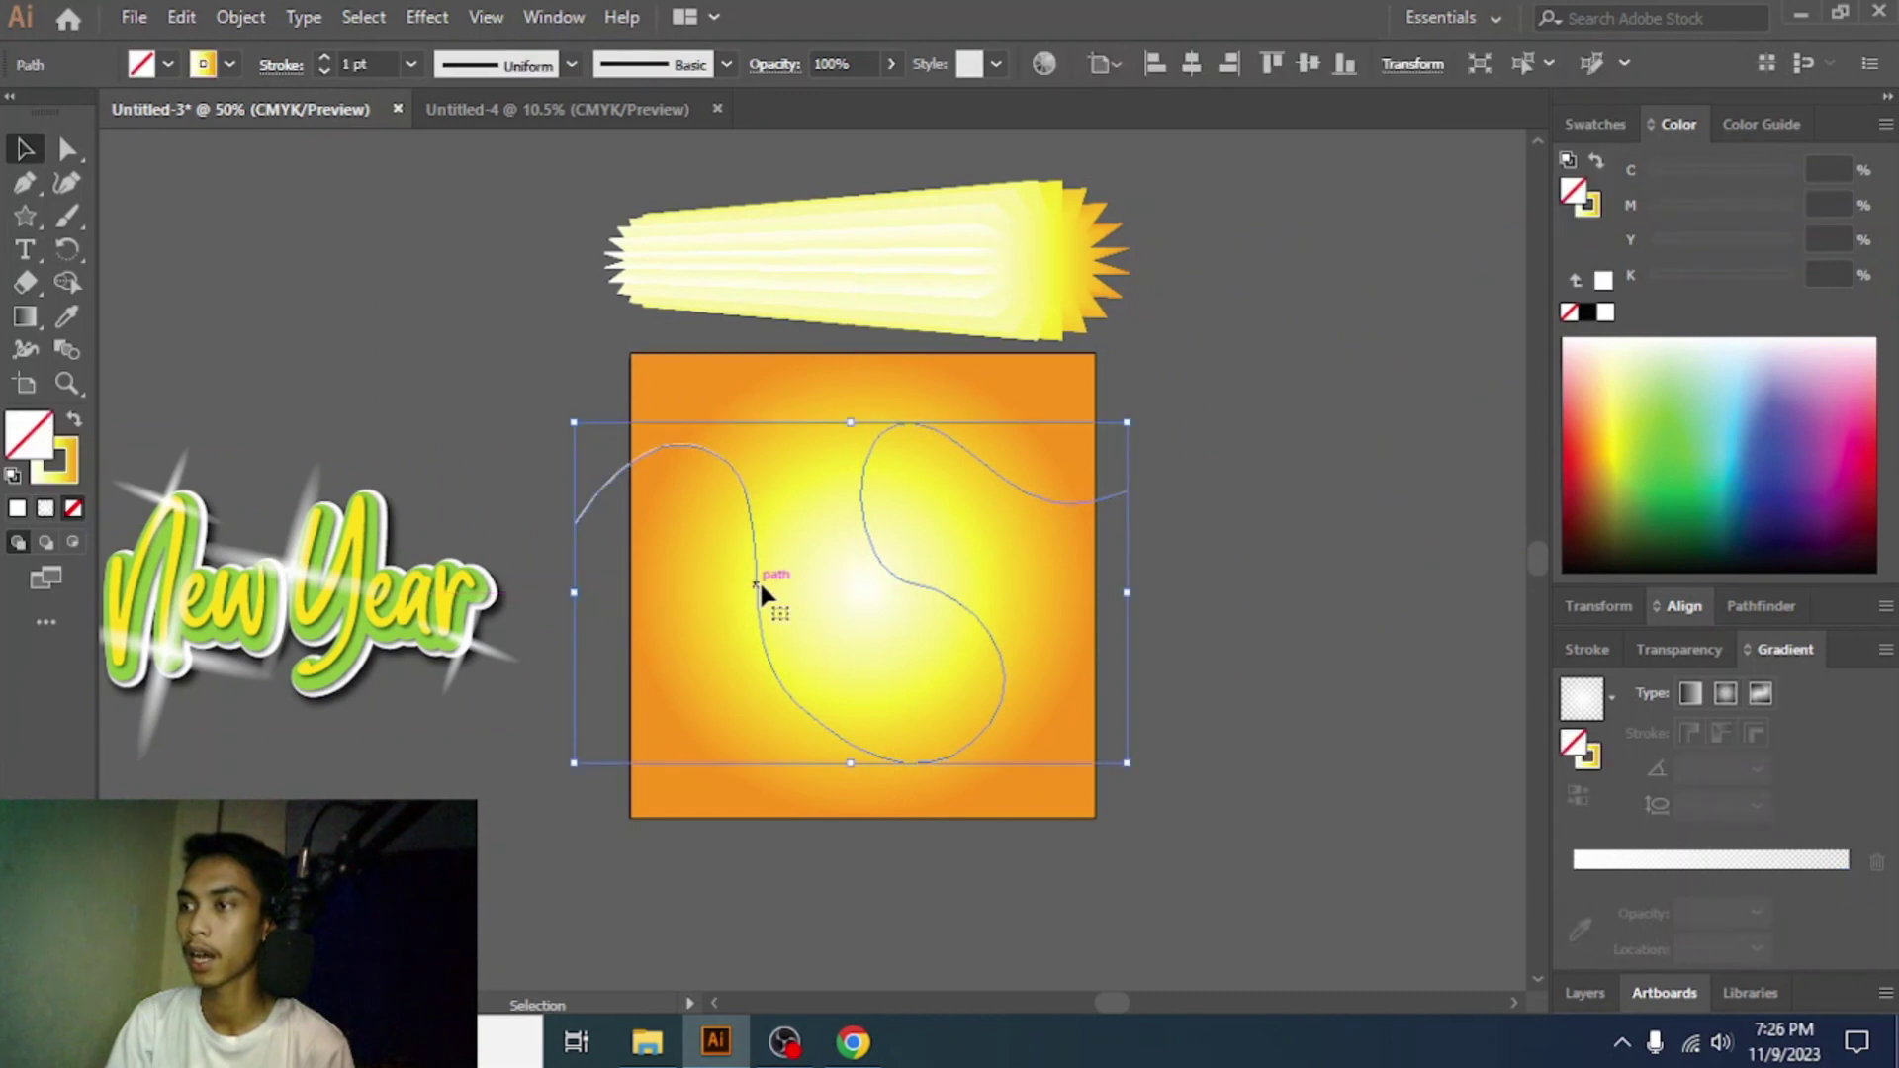
click(67, 149)
click(798, 704)
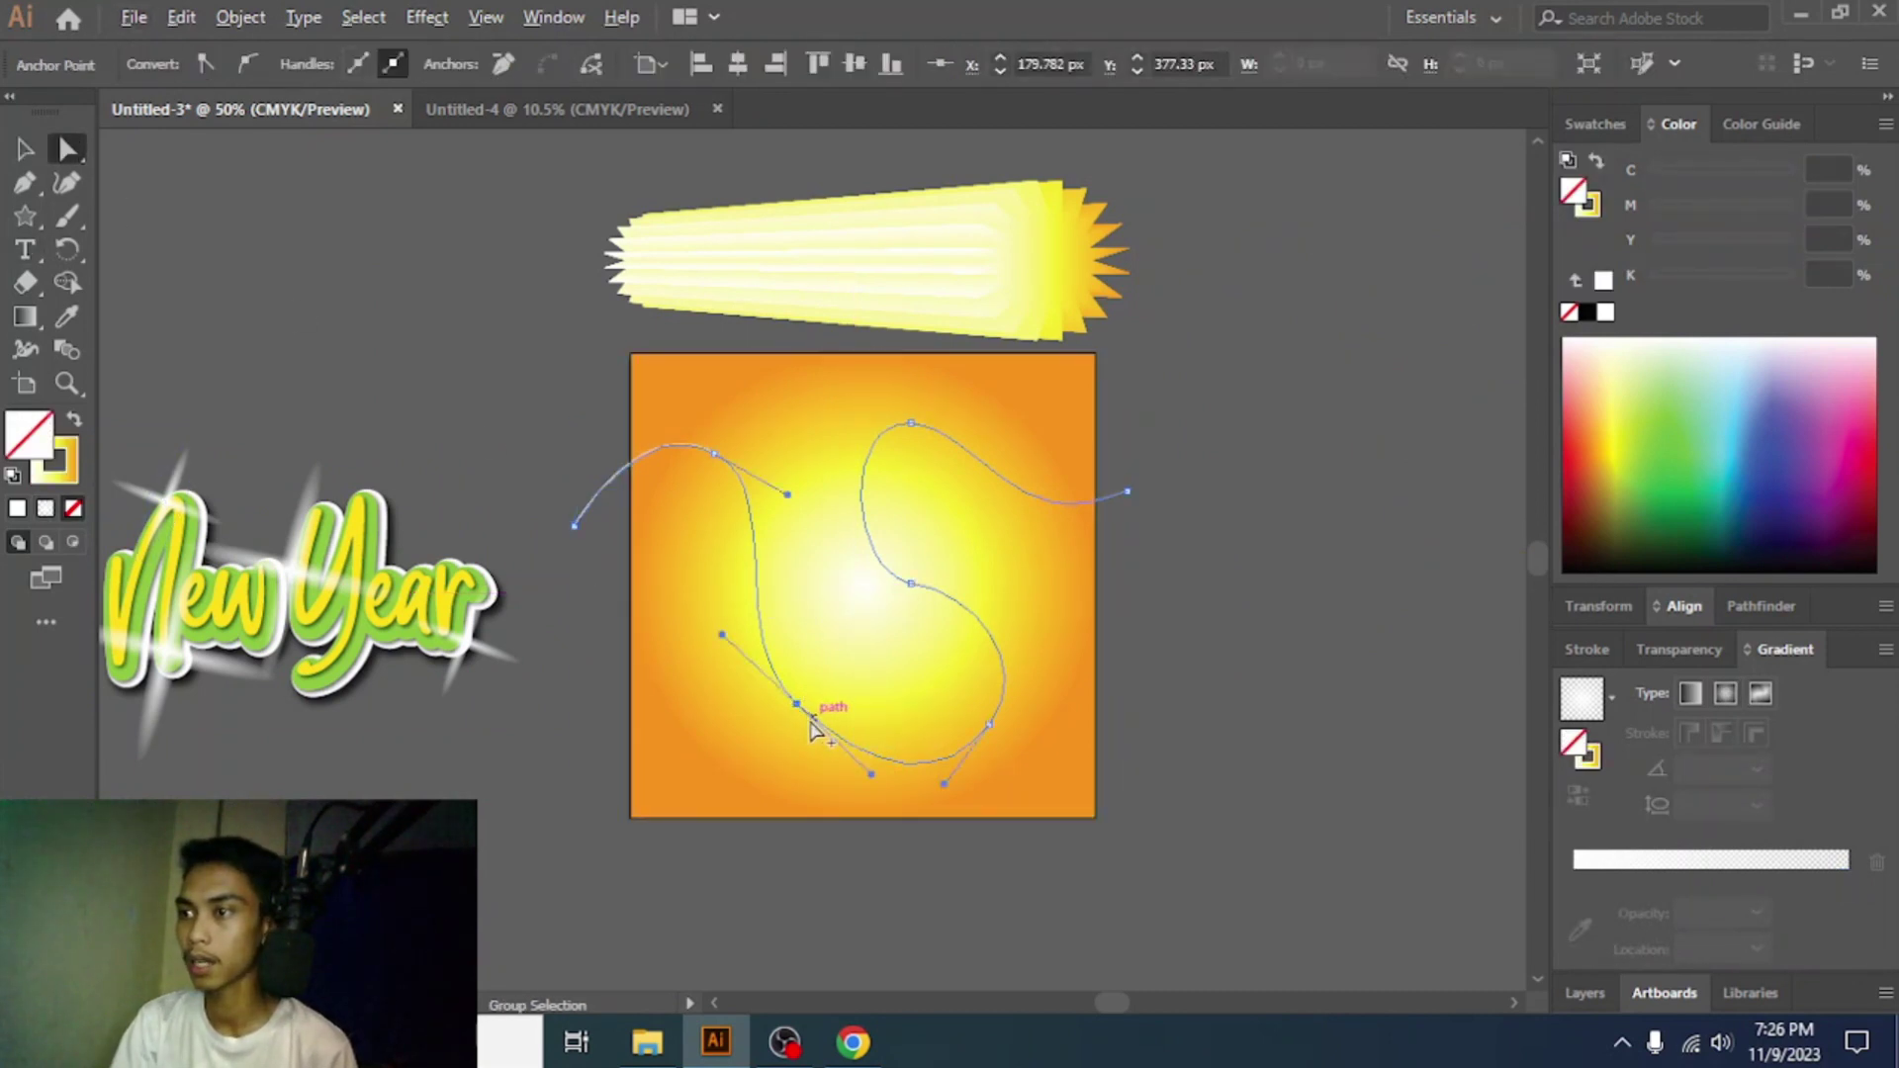
scroll(809, 720, up, 2)
drag(933, 827, 842, 829)
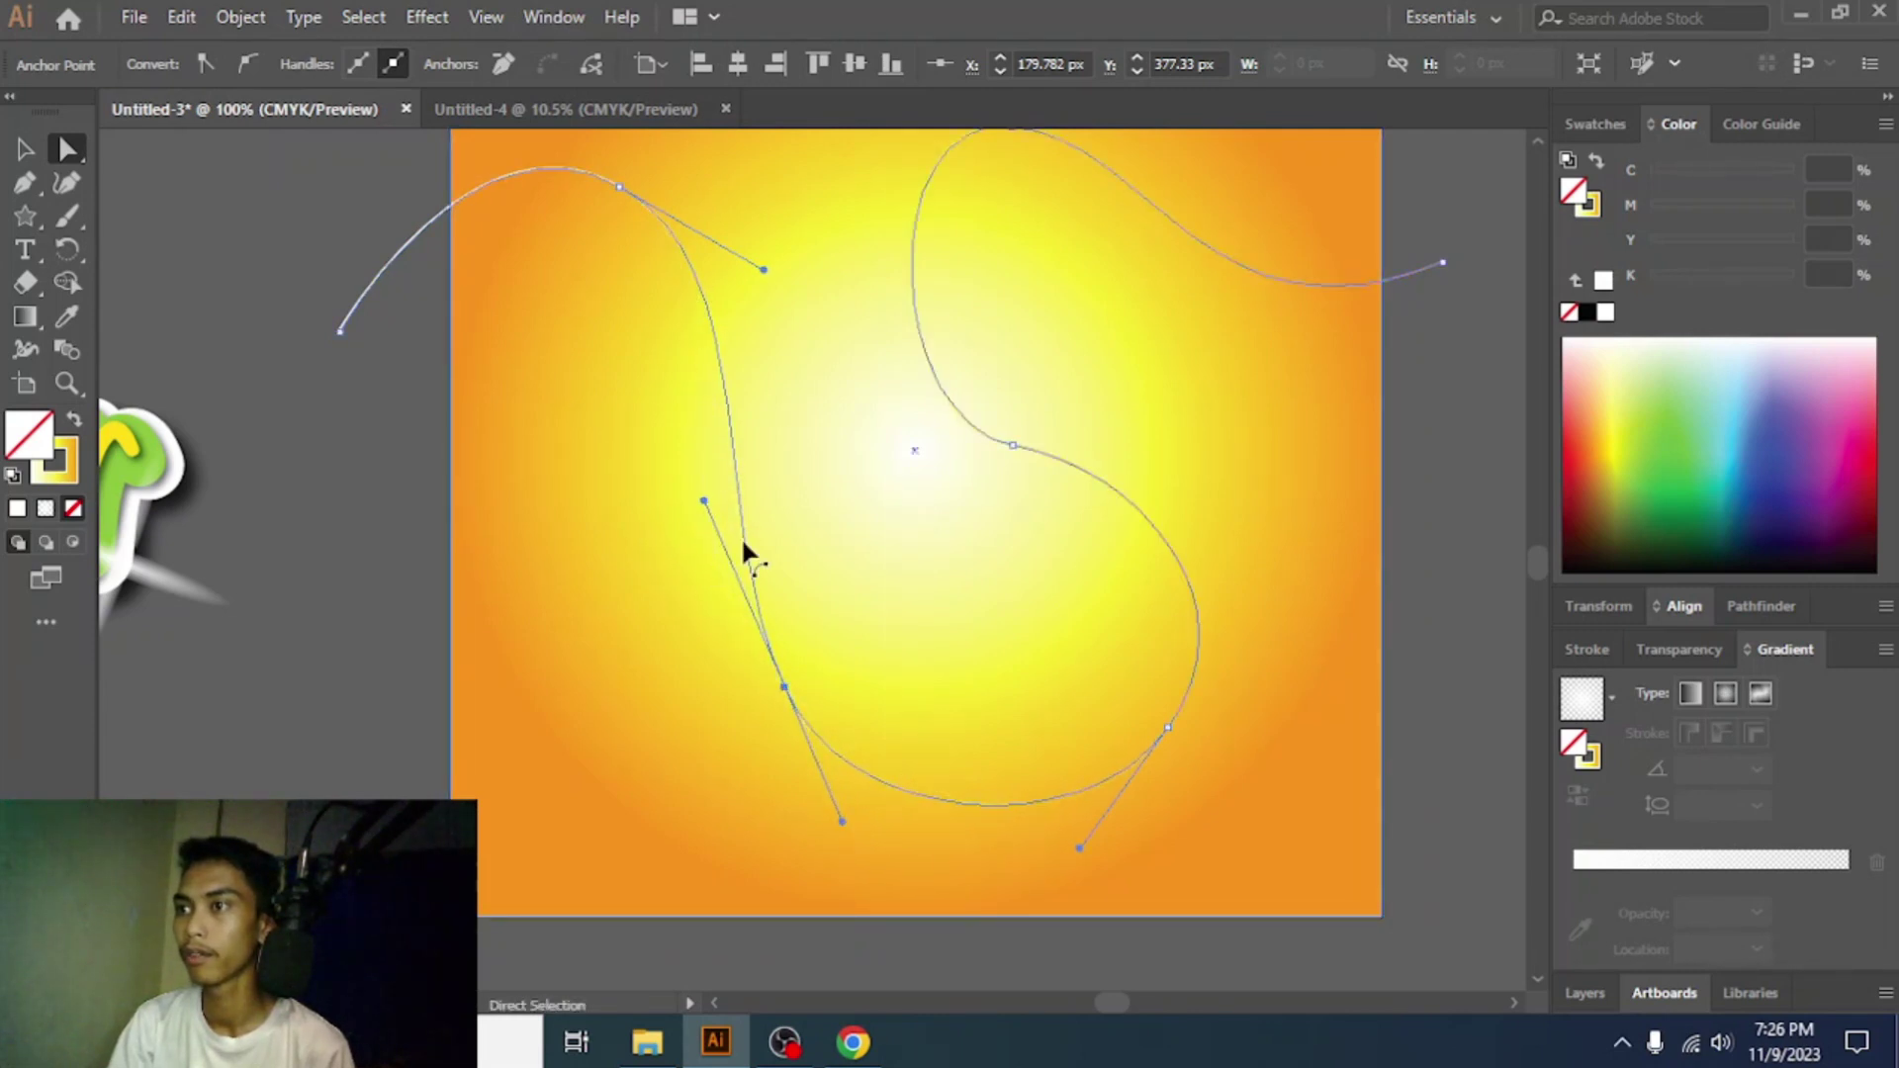
click(784, 688)
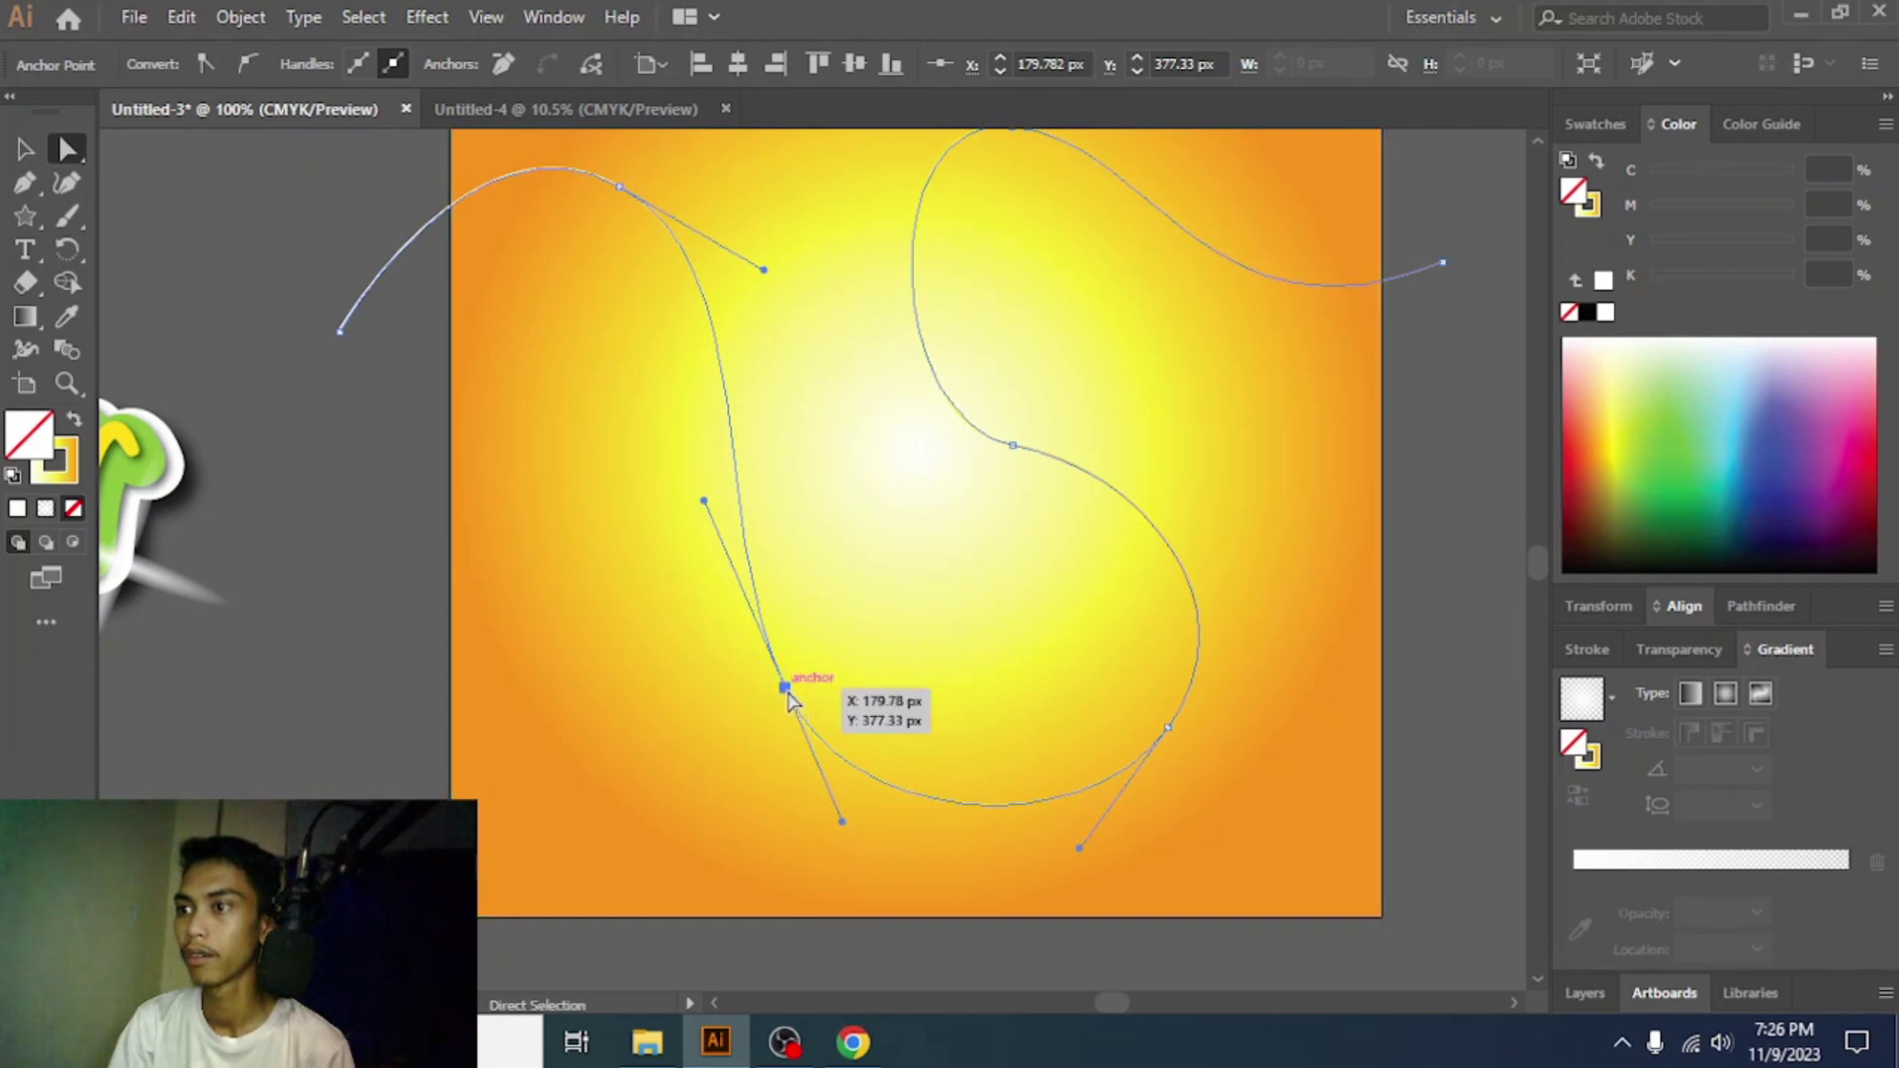
drag(788, 693, 735, 730)
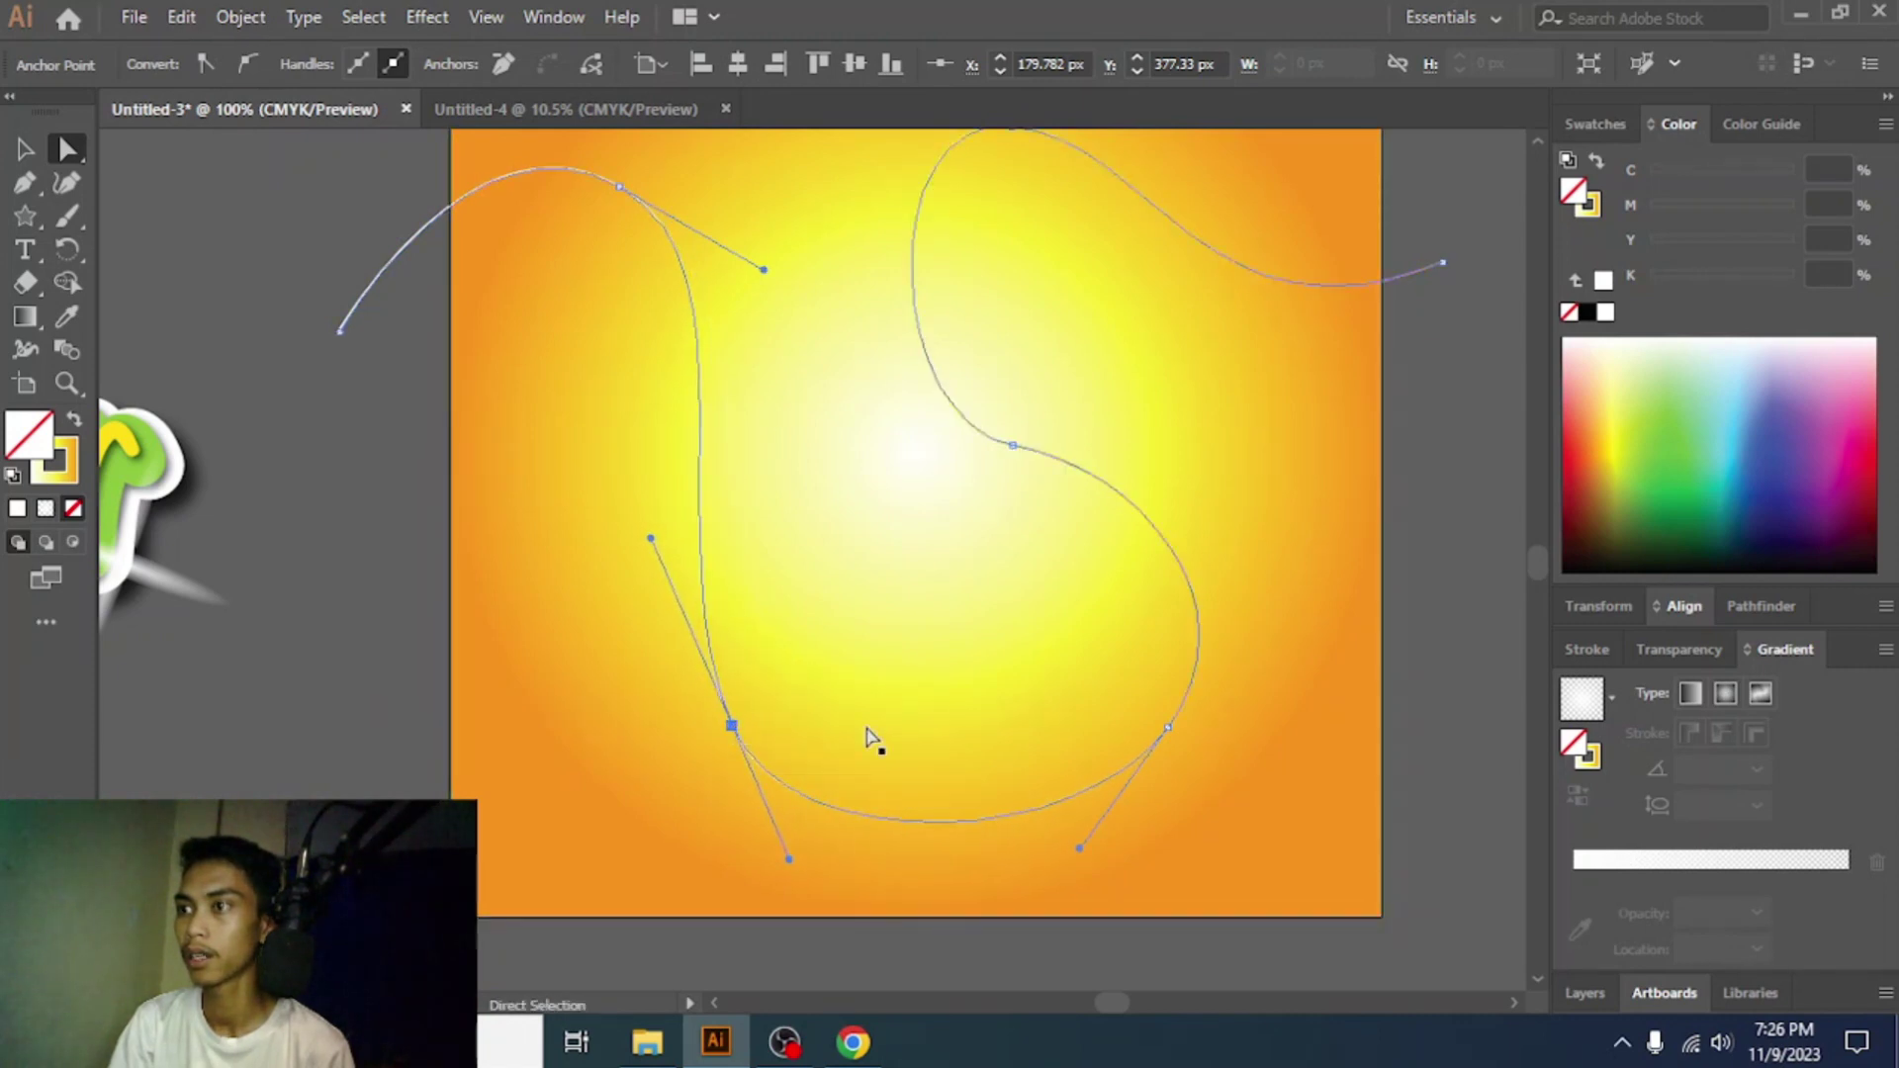
- Reshape the winding path's right half by tilting and raising the middle anchor and shifting the lower-right anchor down and left
scroll(1009, 664, up, 2)
click(1012, 550)
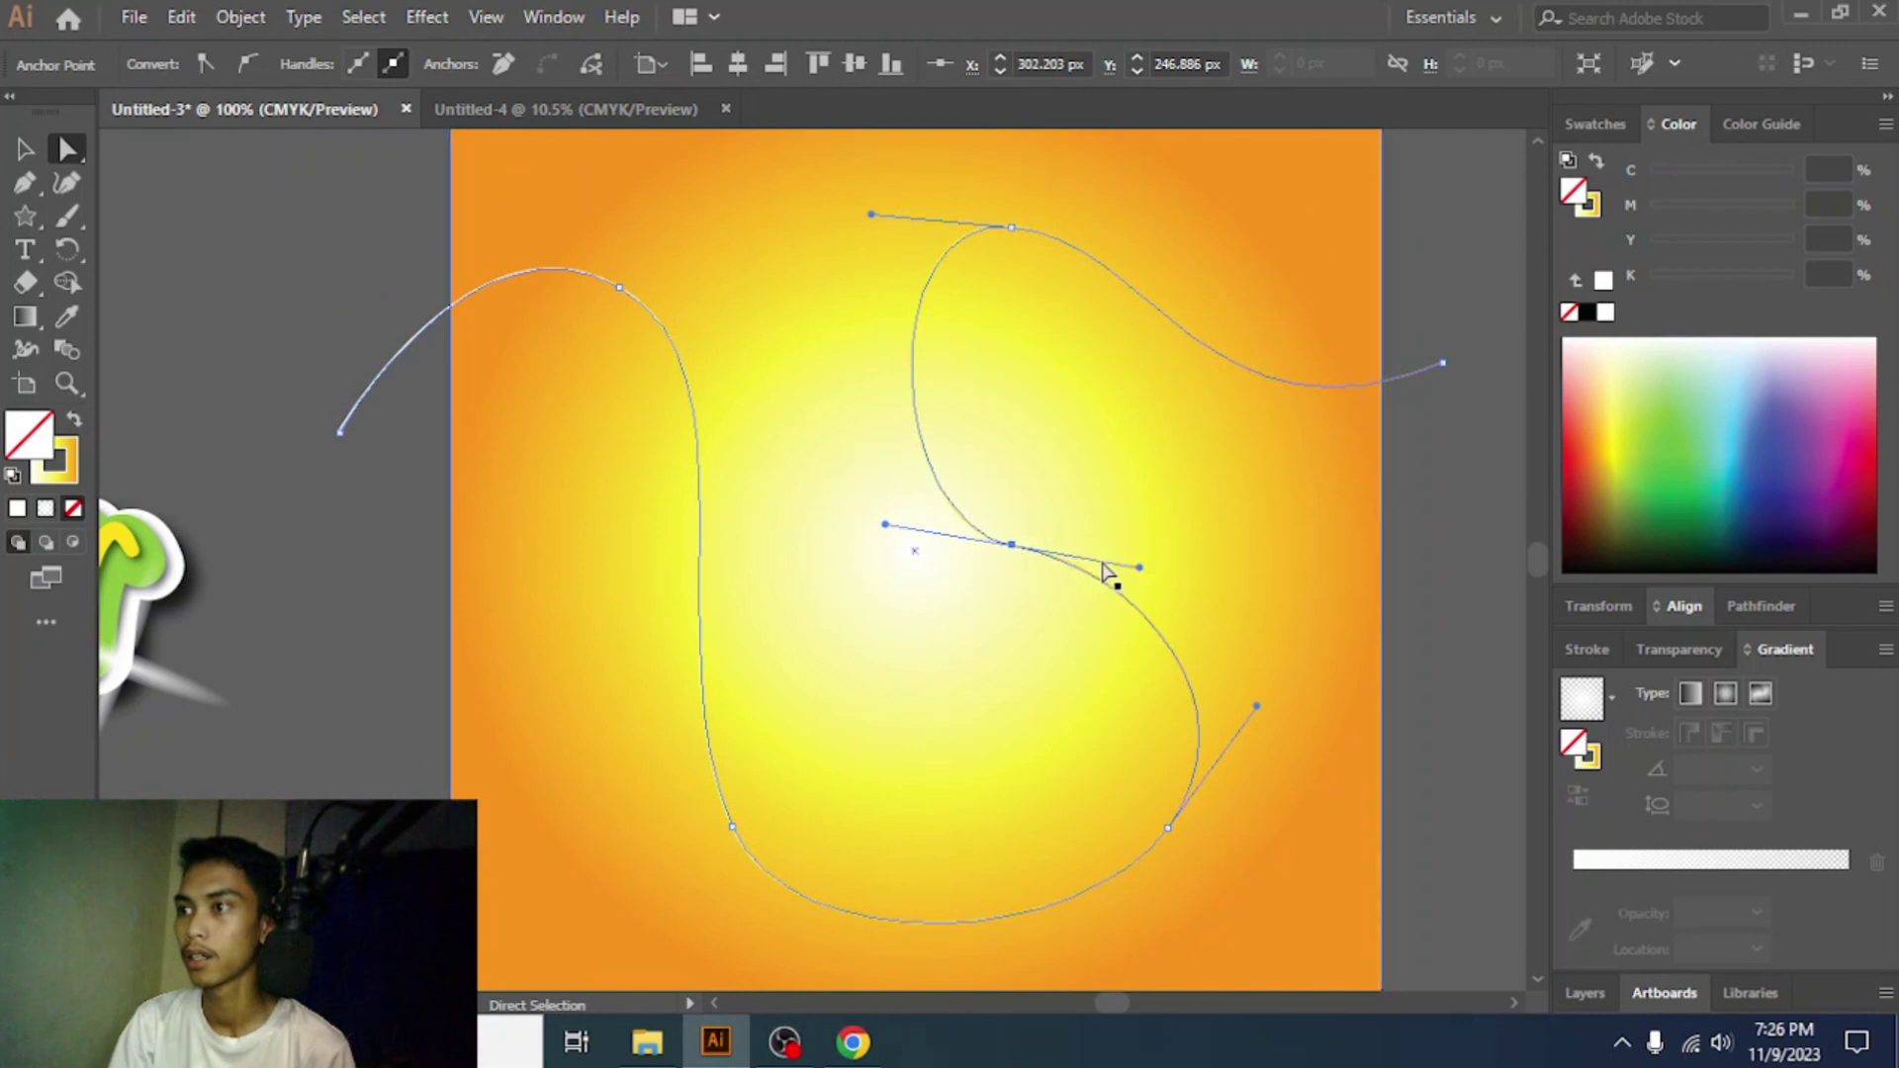
drag(1137, 570, 1119, 592)
drag(1168, 827, 1144, 870)
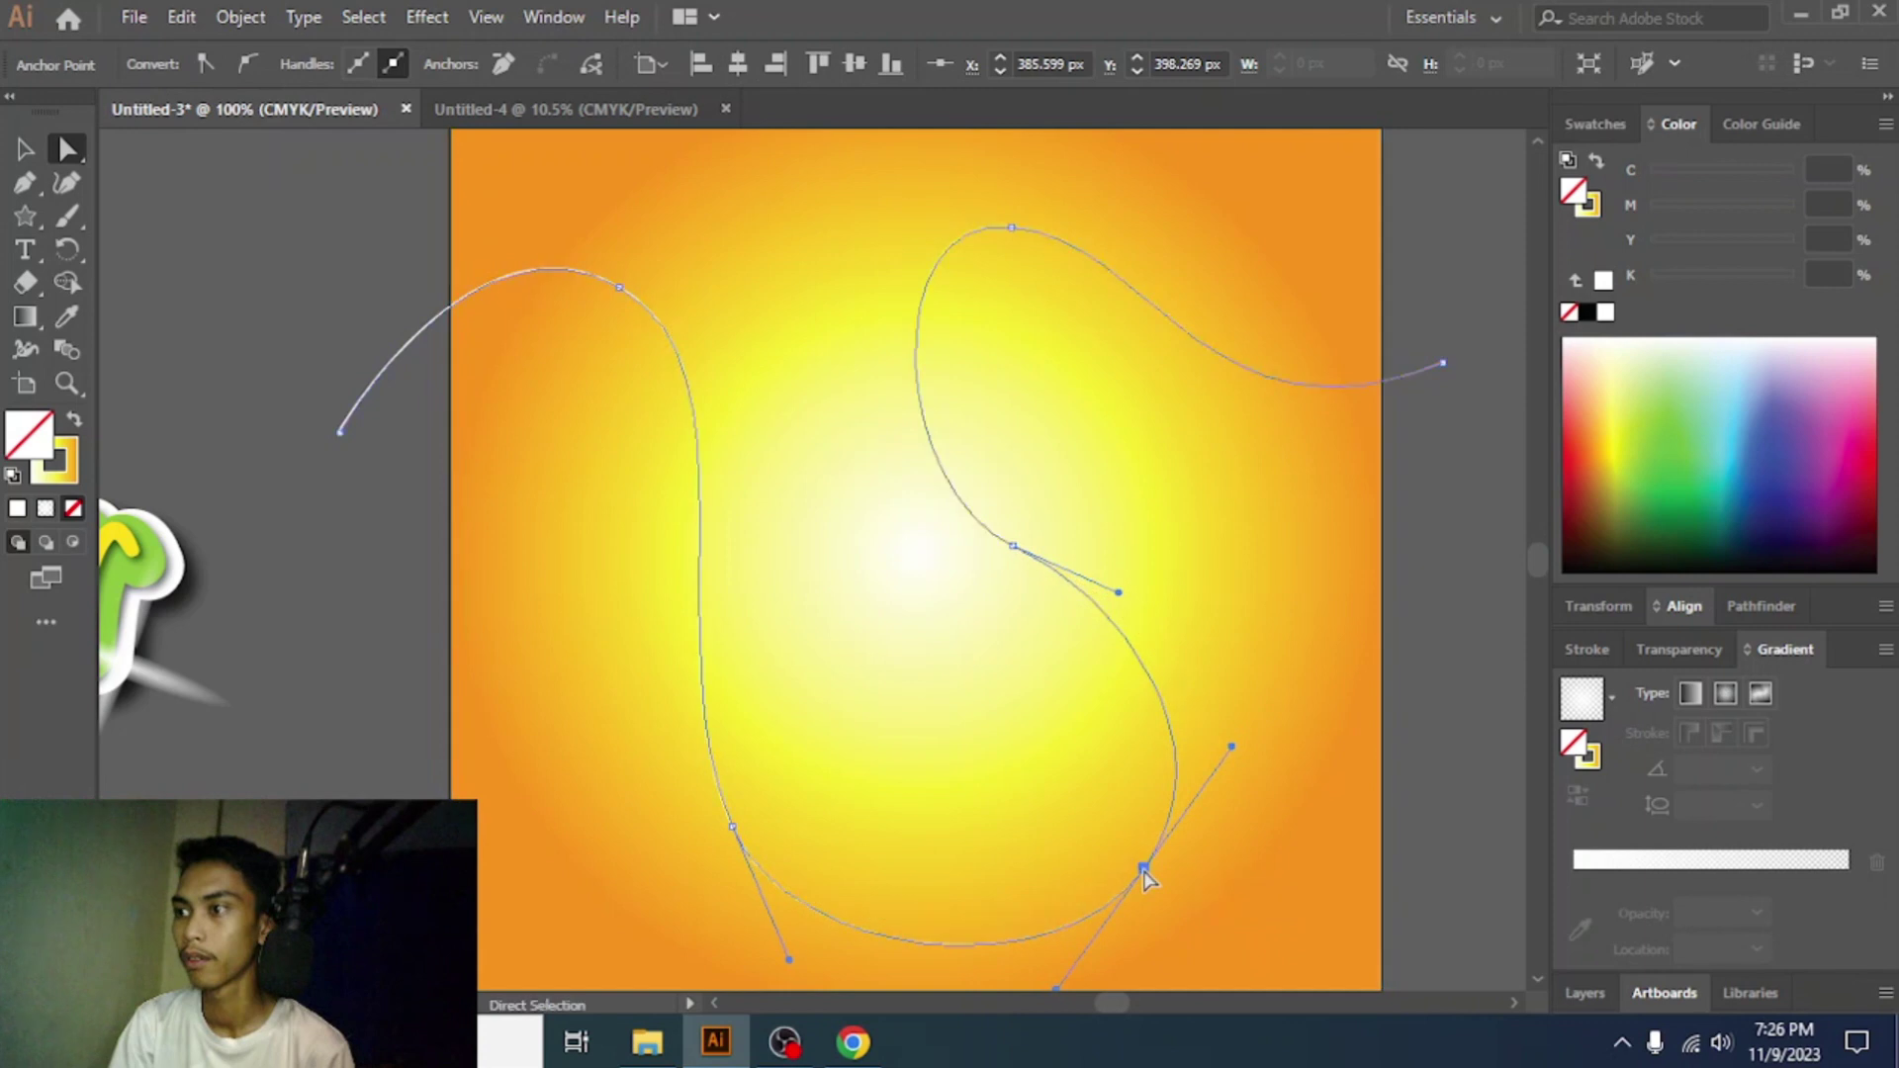
click(1015, 547)
drag(1017, 547, 1010, 508)
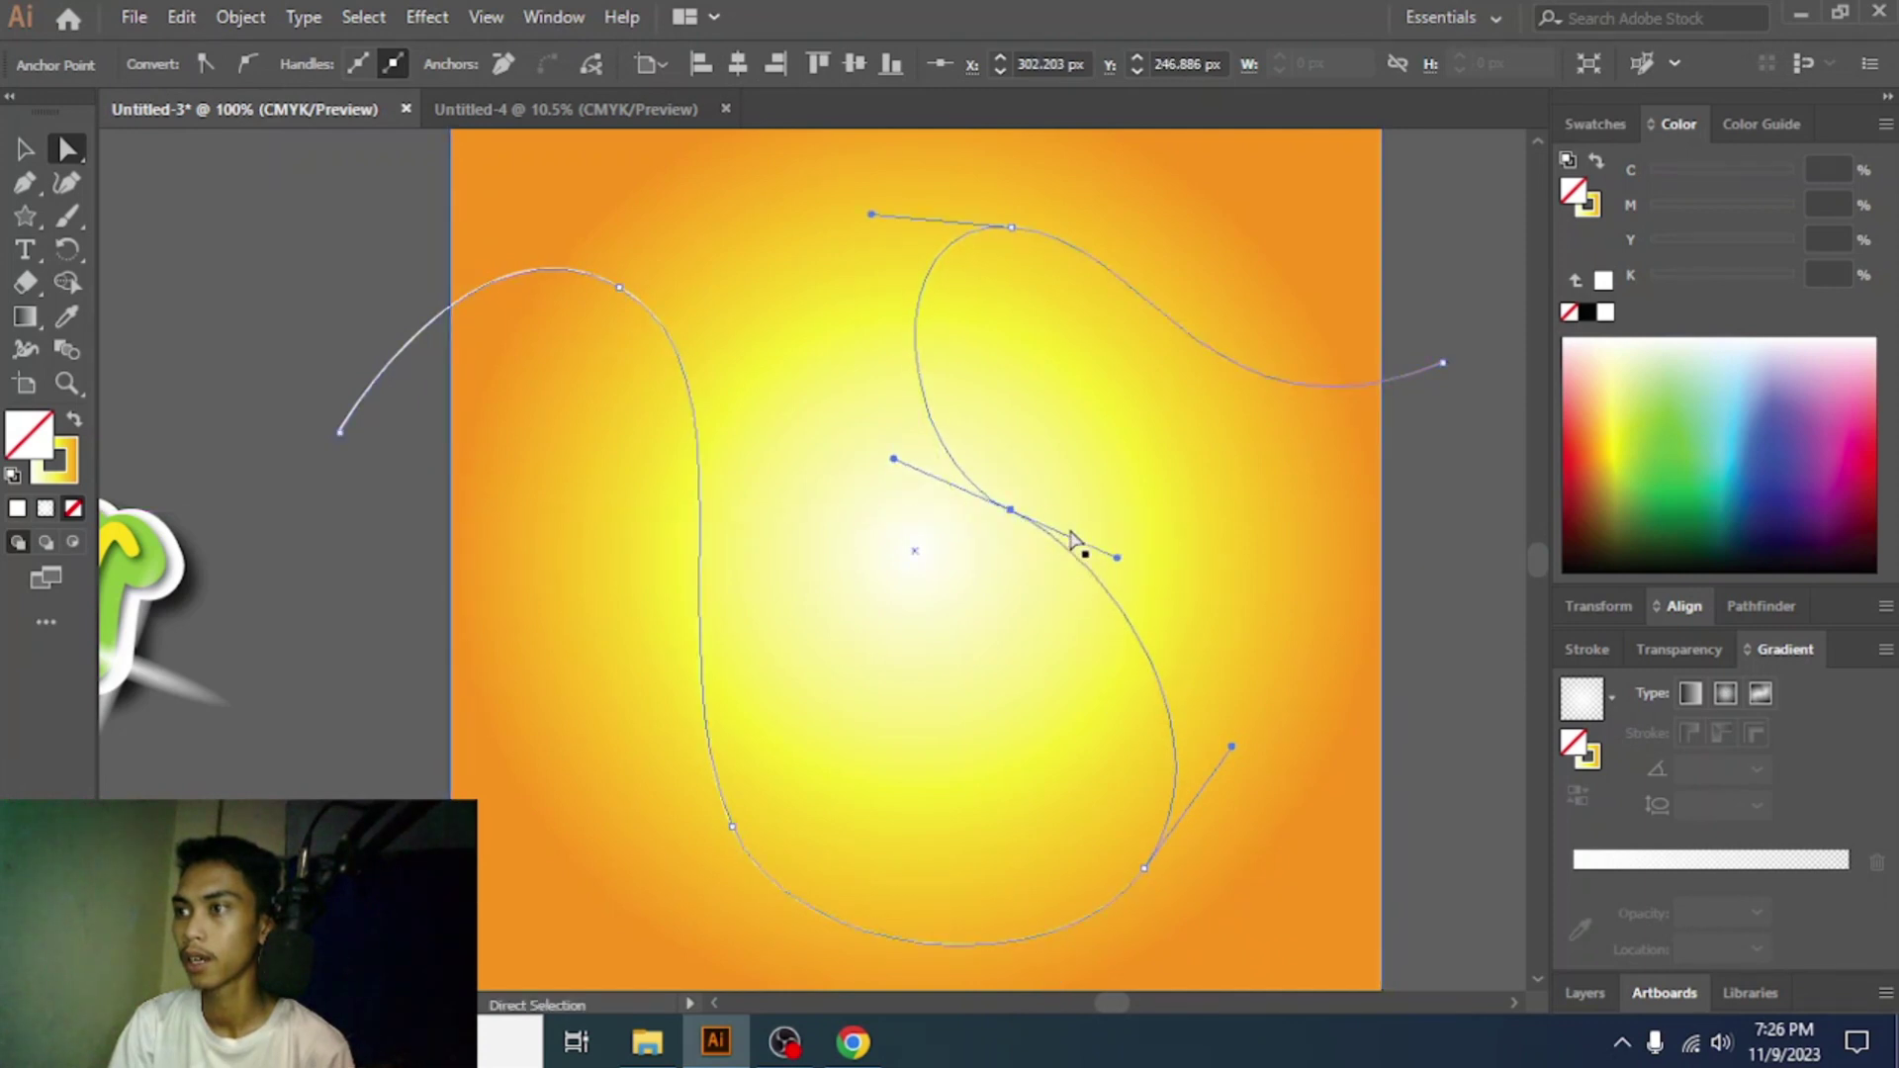
drag(1129, 560, 1174, 586)
scroll(1055, 623, right, 3)
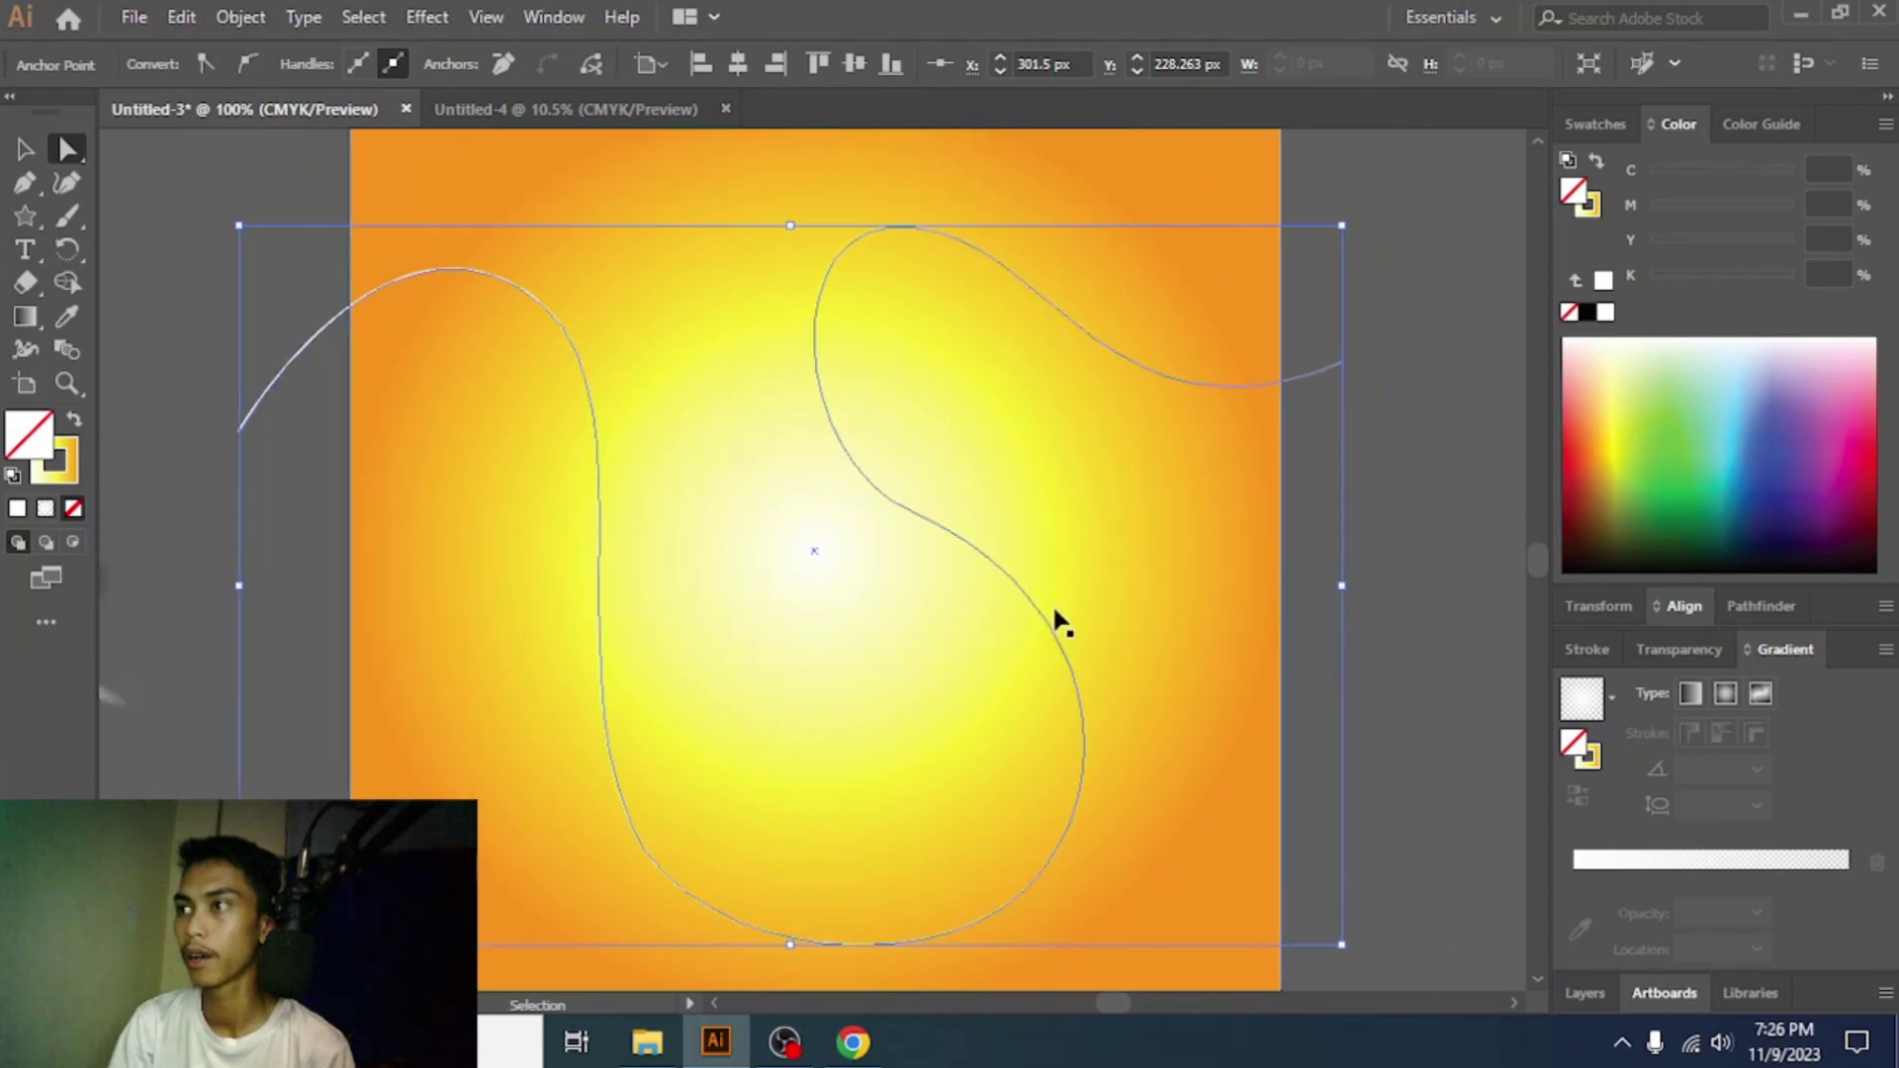
click(24, 149)
click(154, 204)
- Select the star blend together with the winding path and replace the blend's spine with that path
key(ctrl+minus)
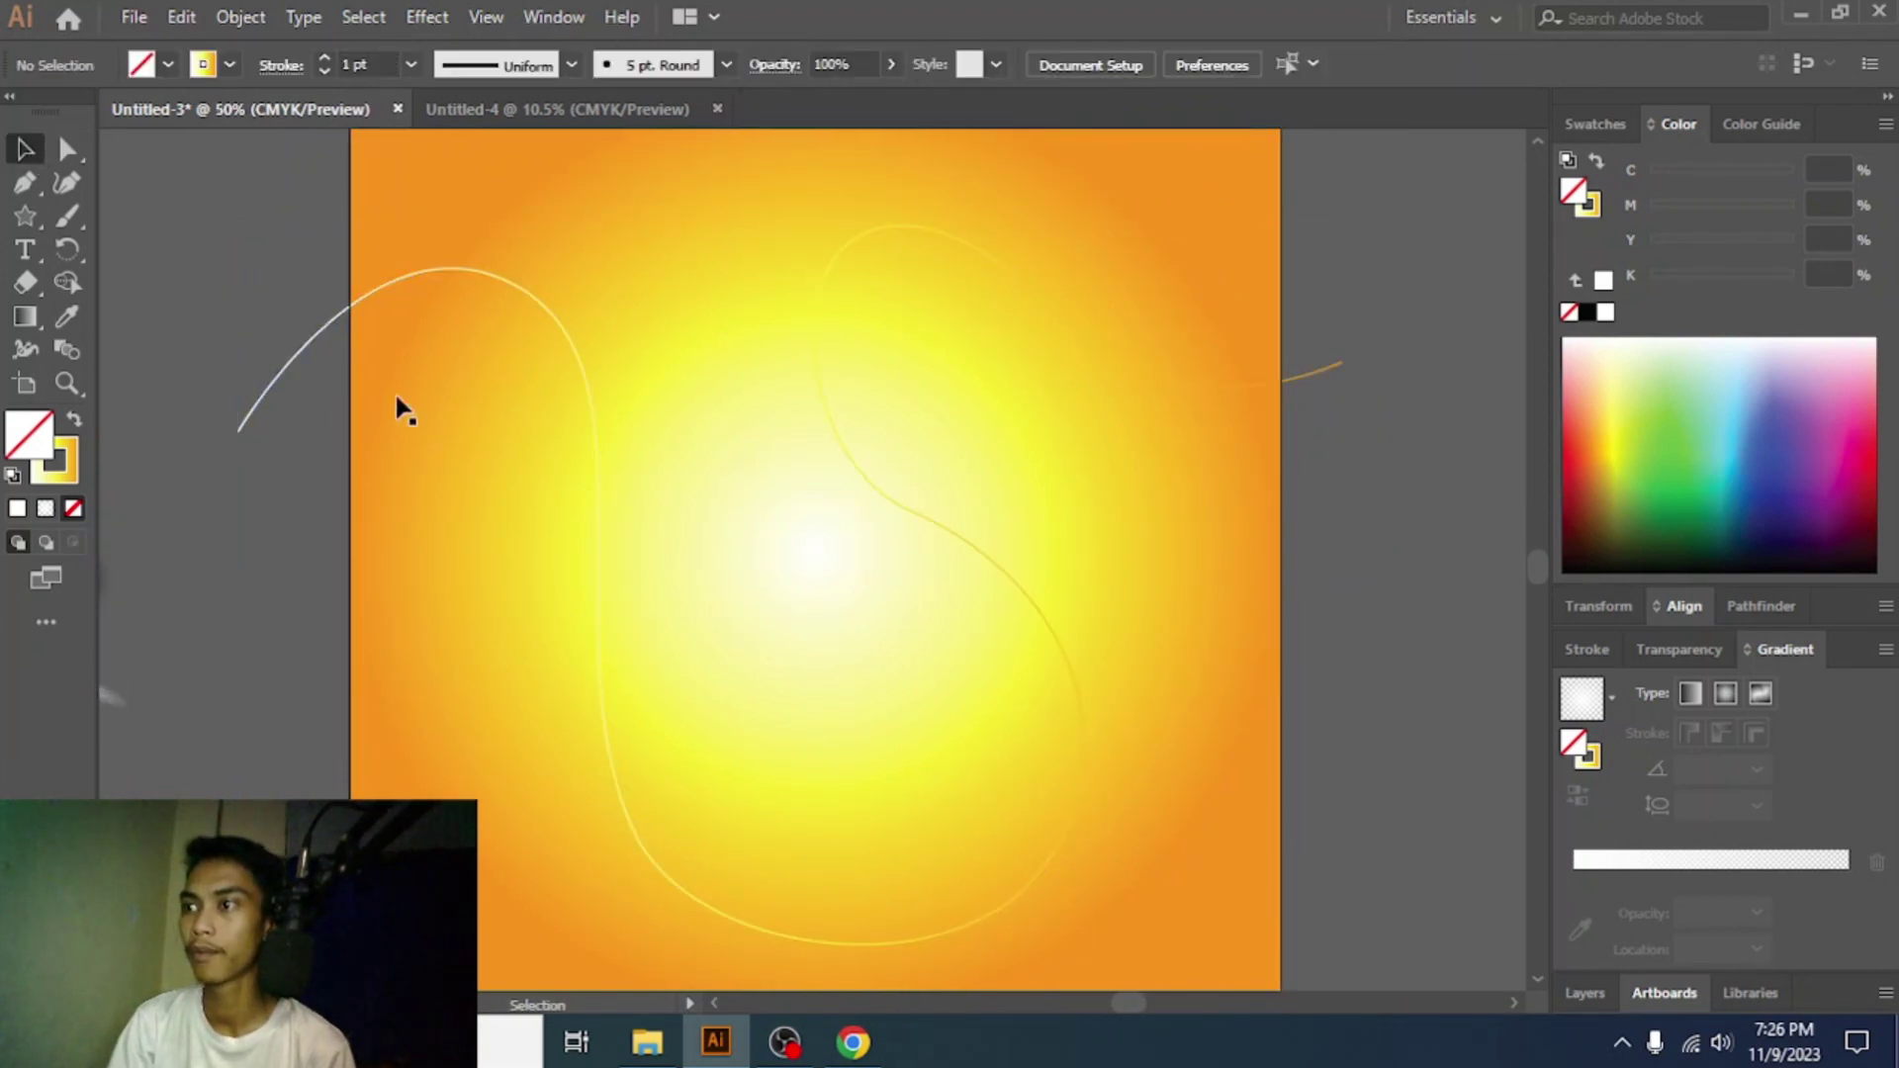
click(420, 406)
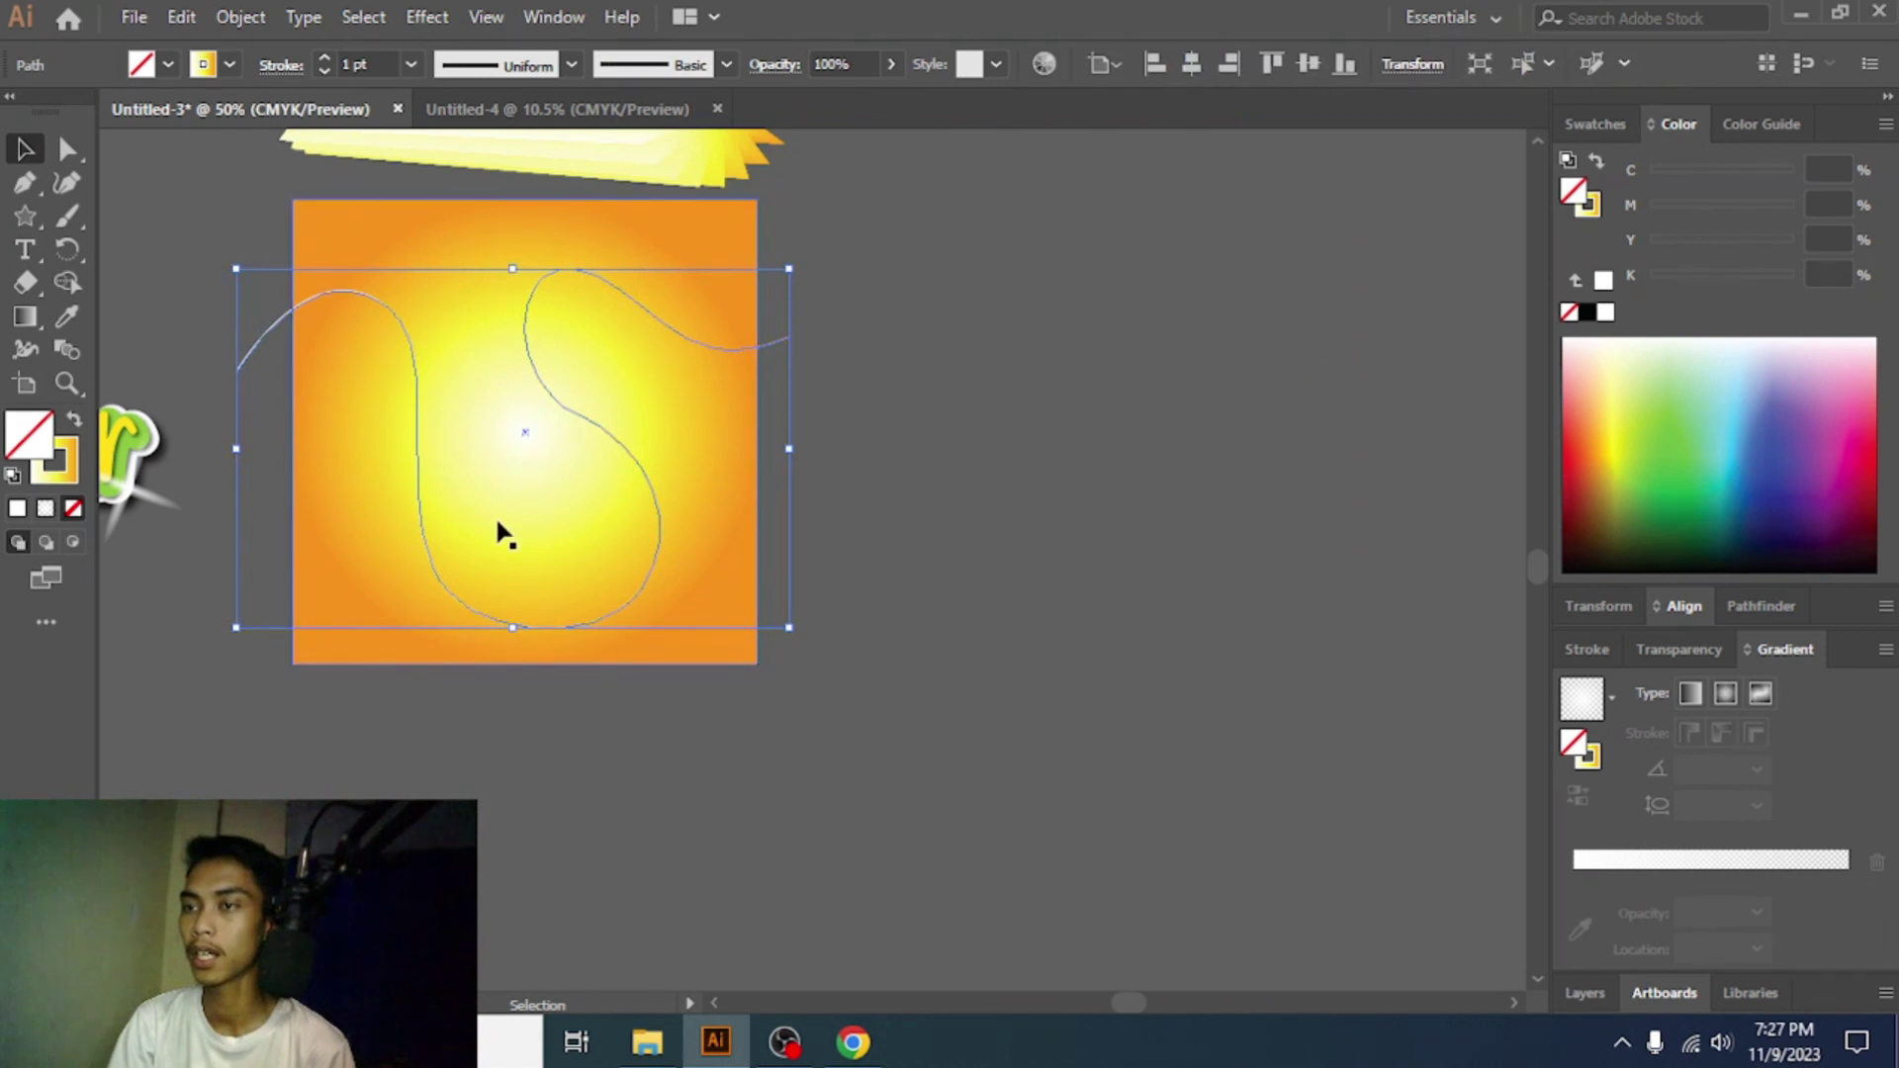
scroll(583, 311, up, 4)
click(586, 312)
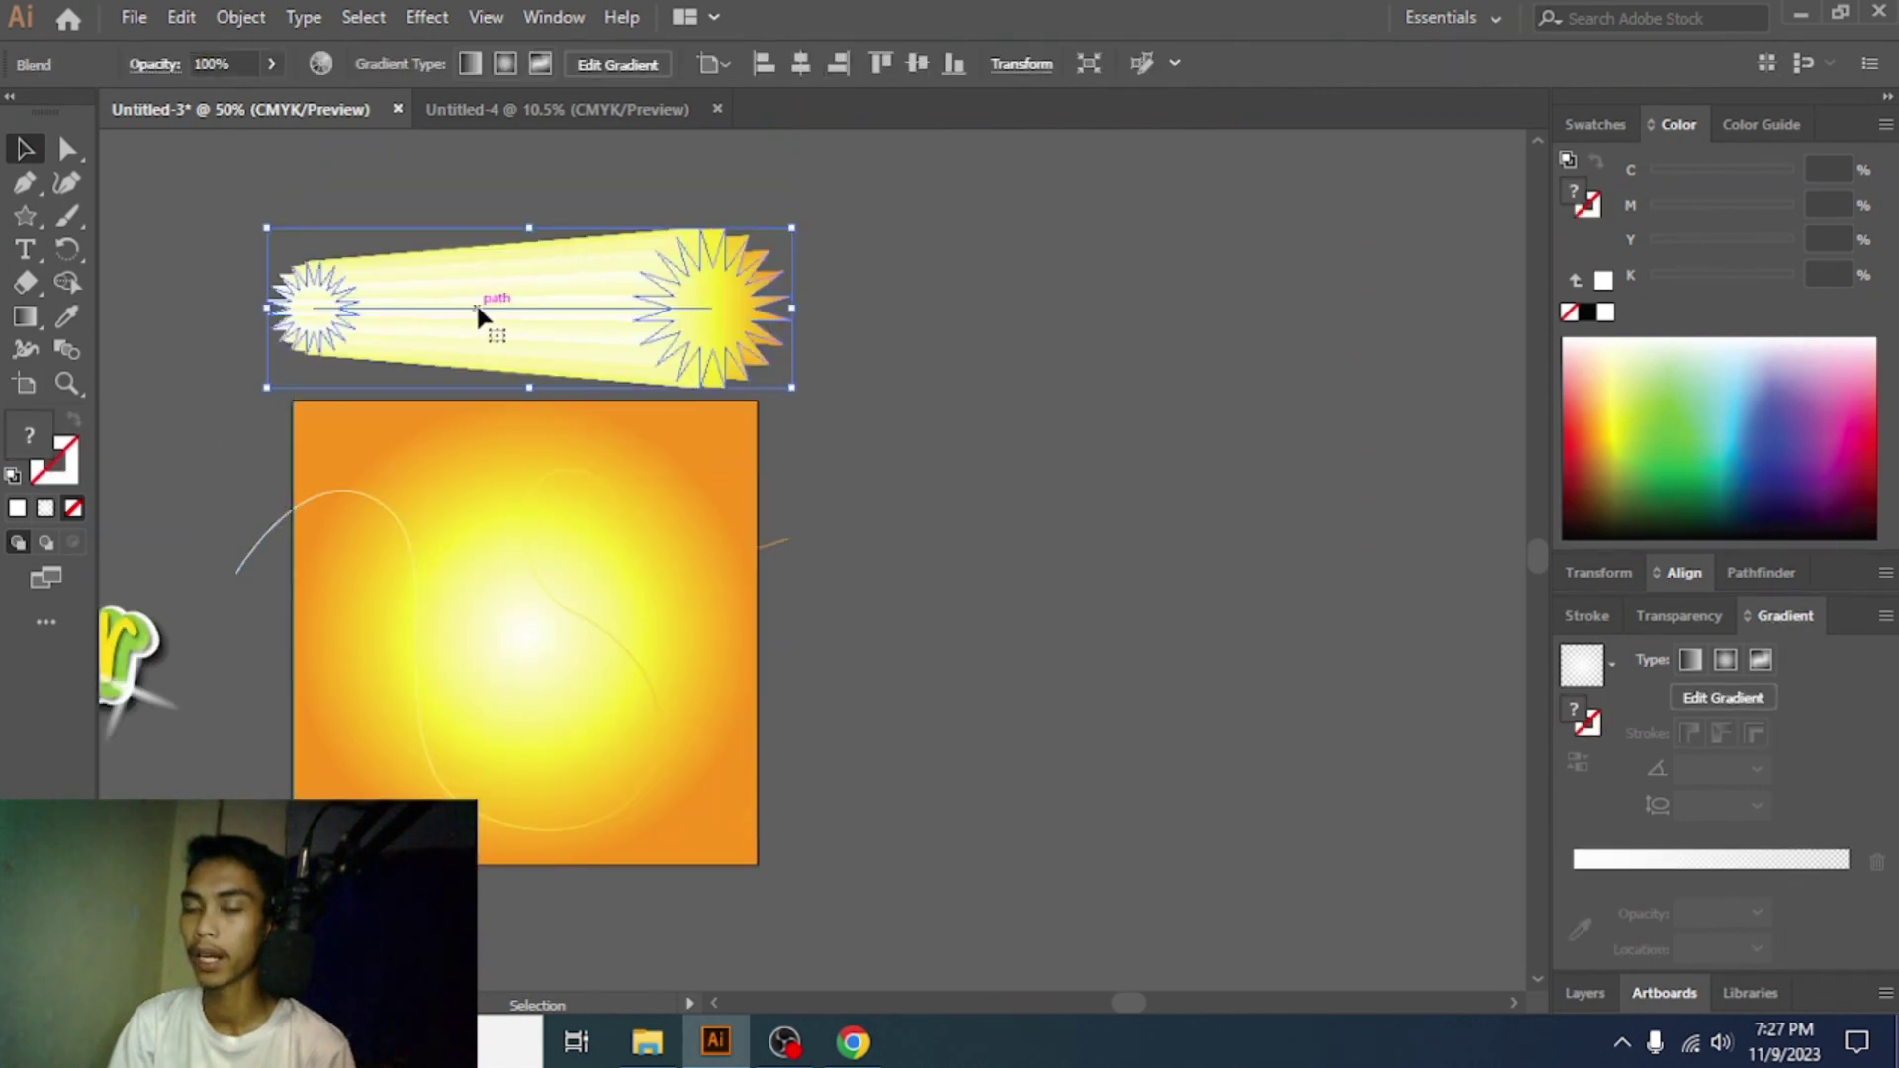
shift+click(413, 560)
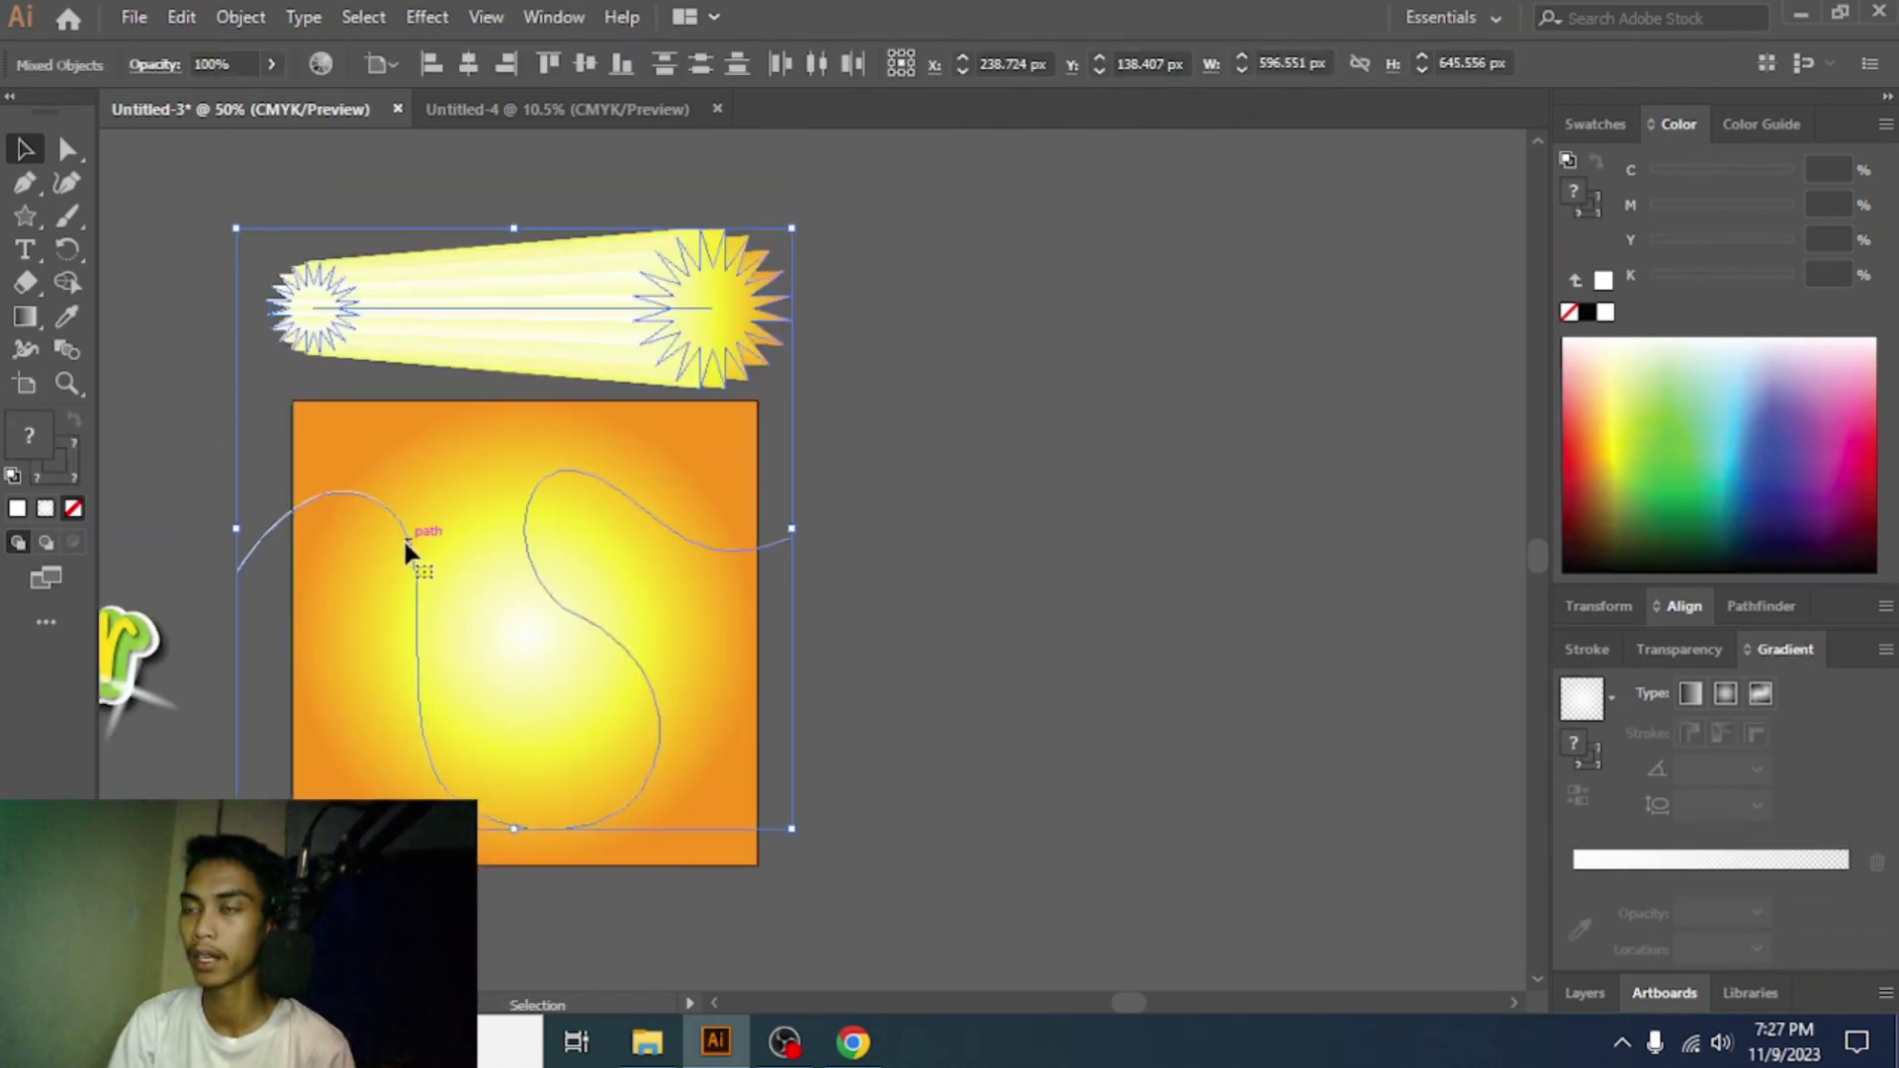
click(241, 18)
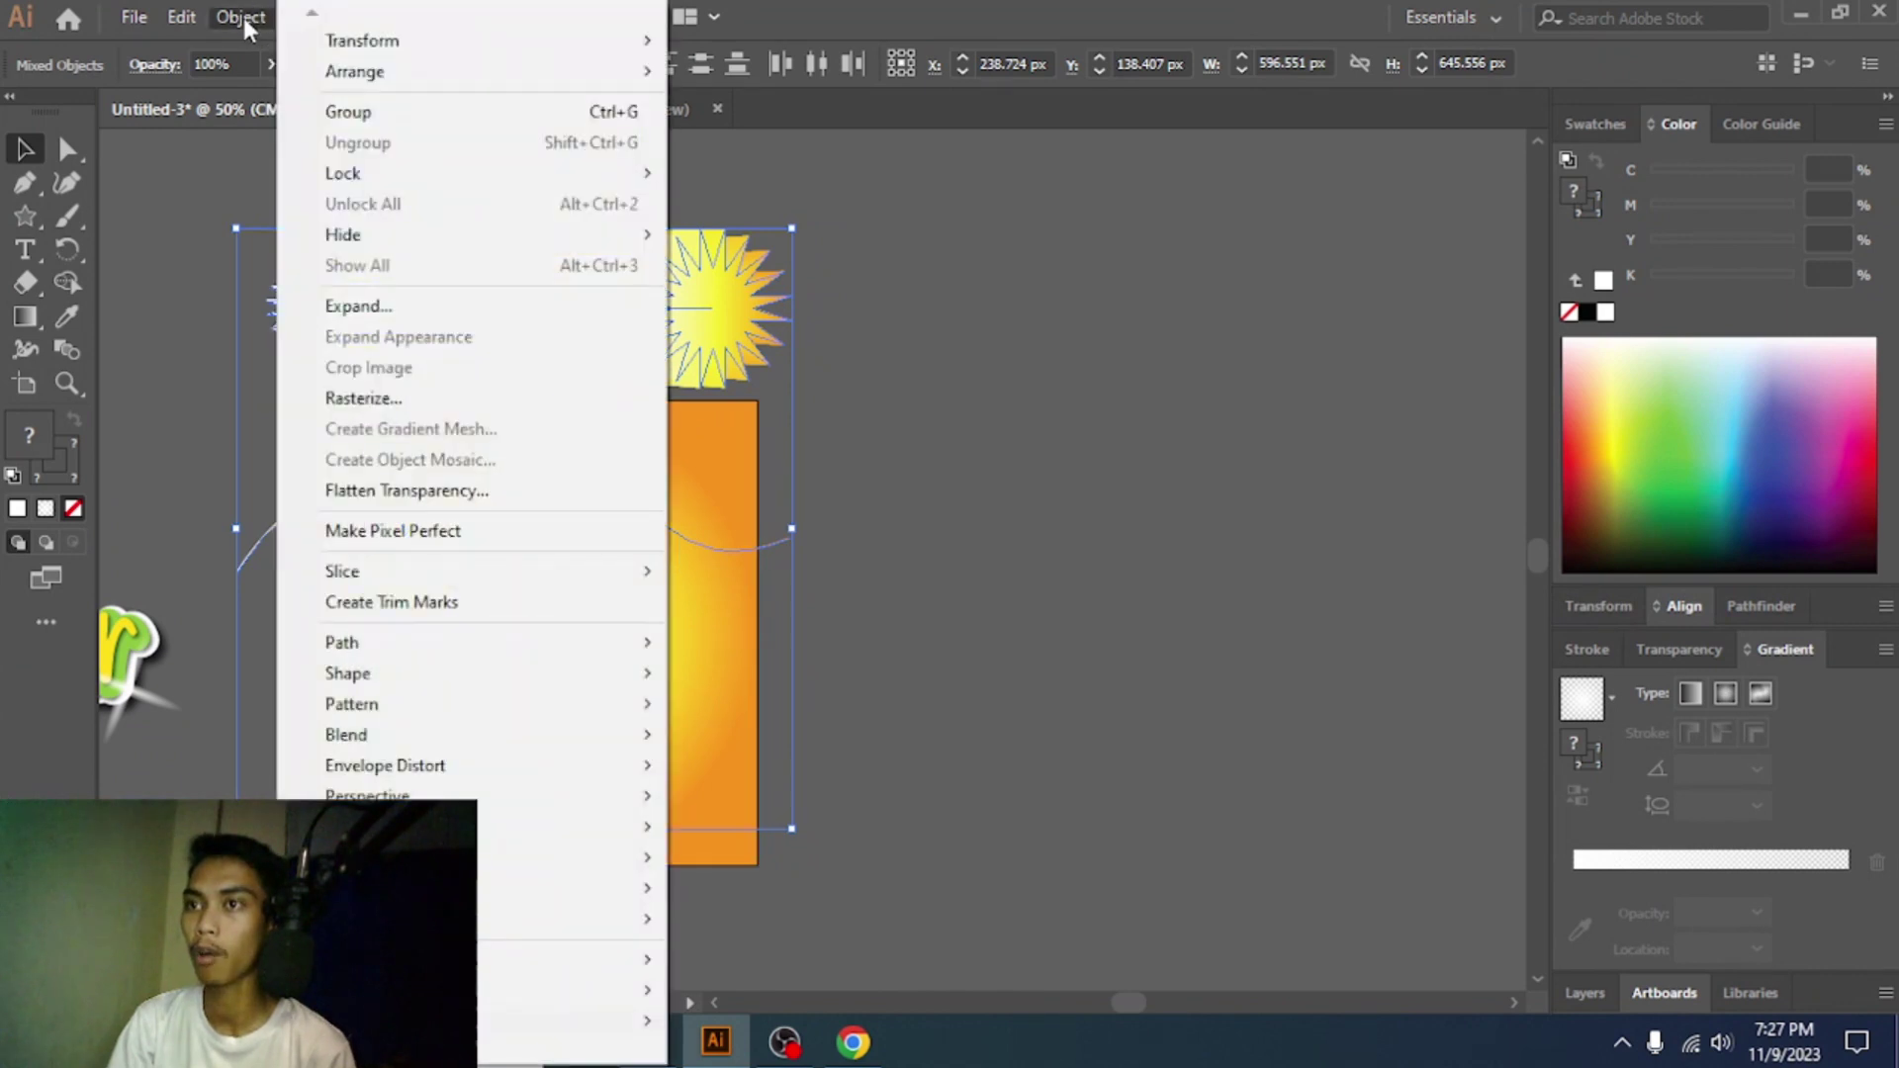
mouse_move(376, 741)
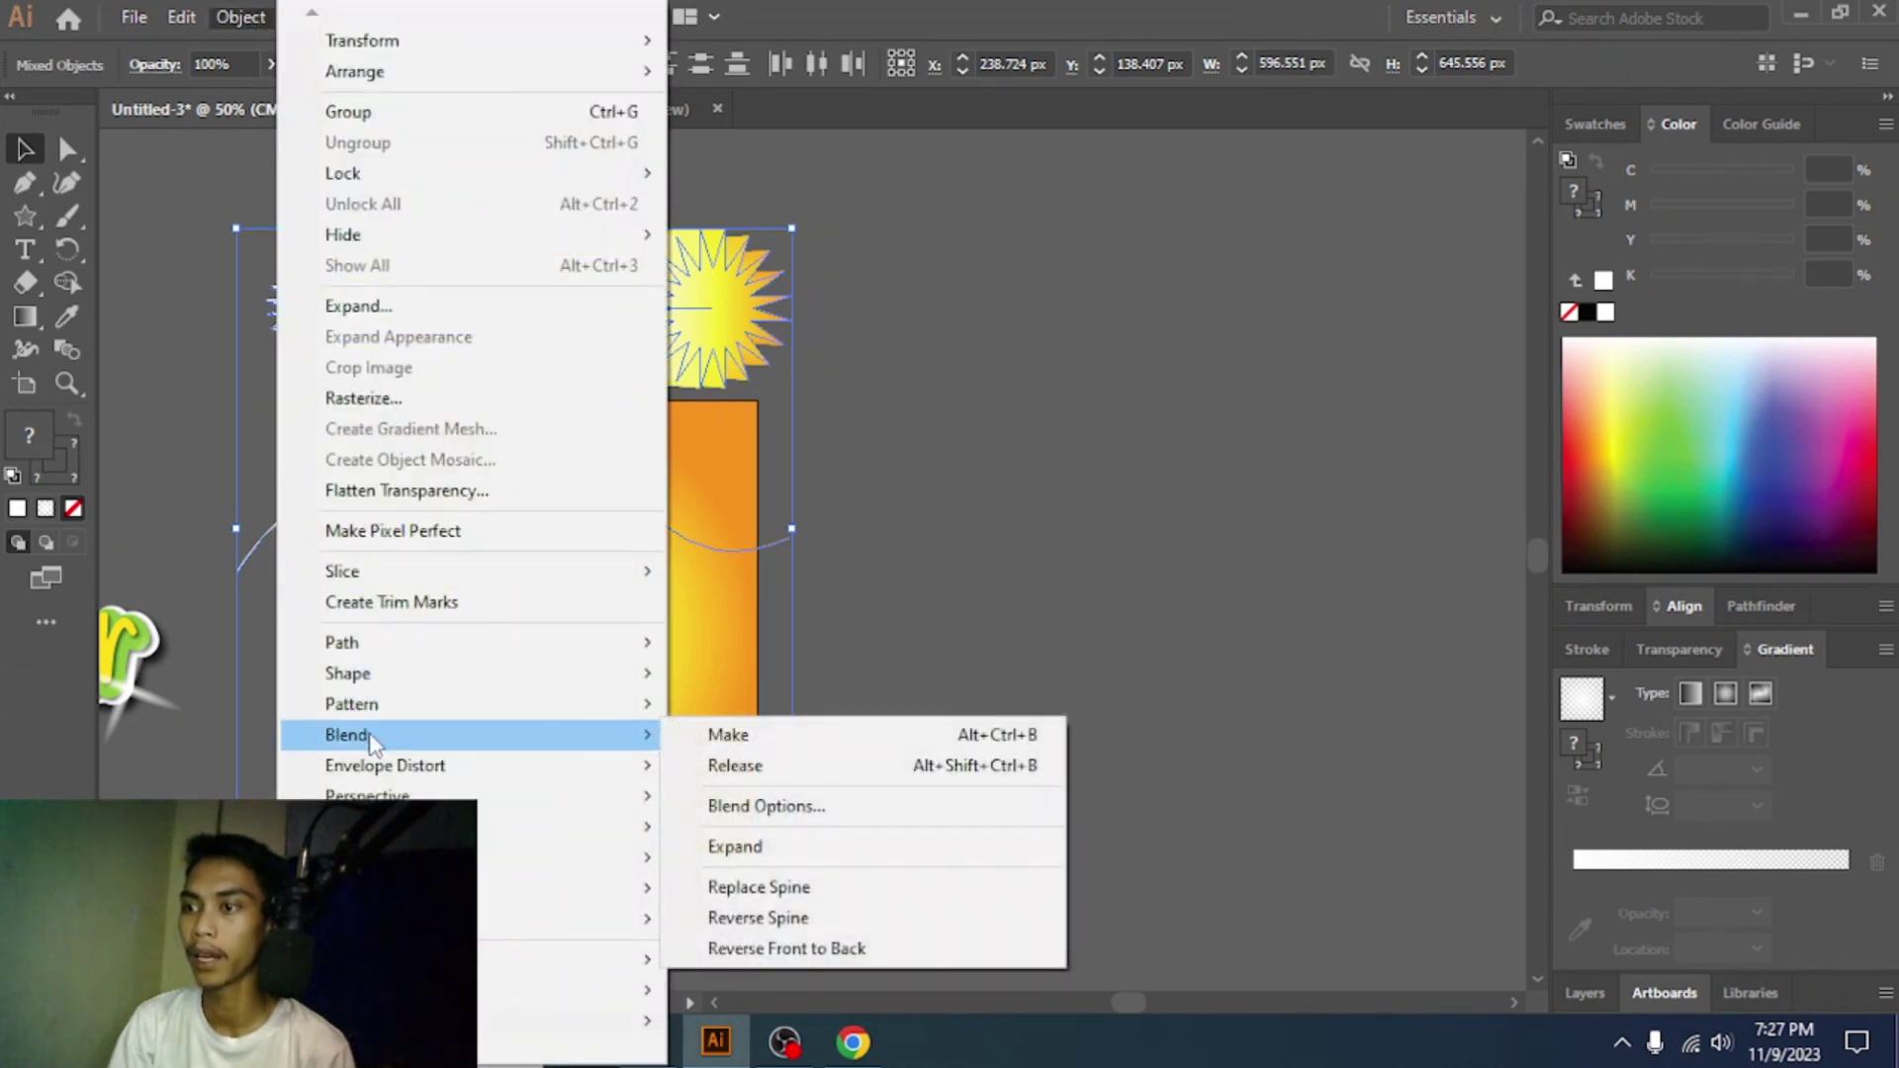
click(760, 887)
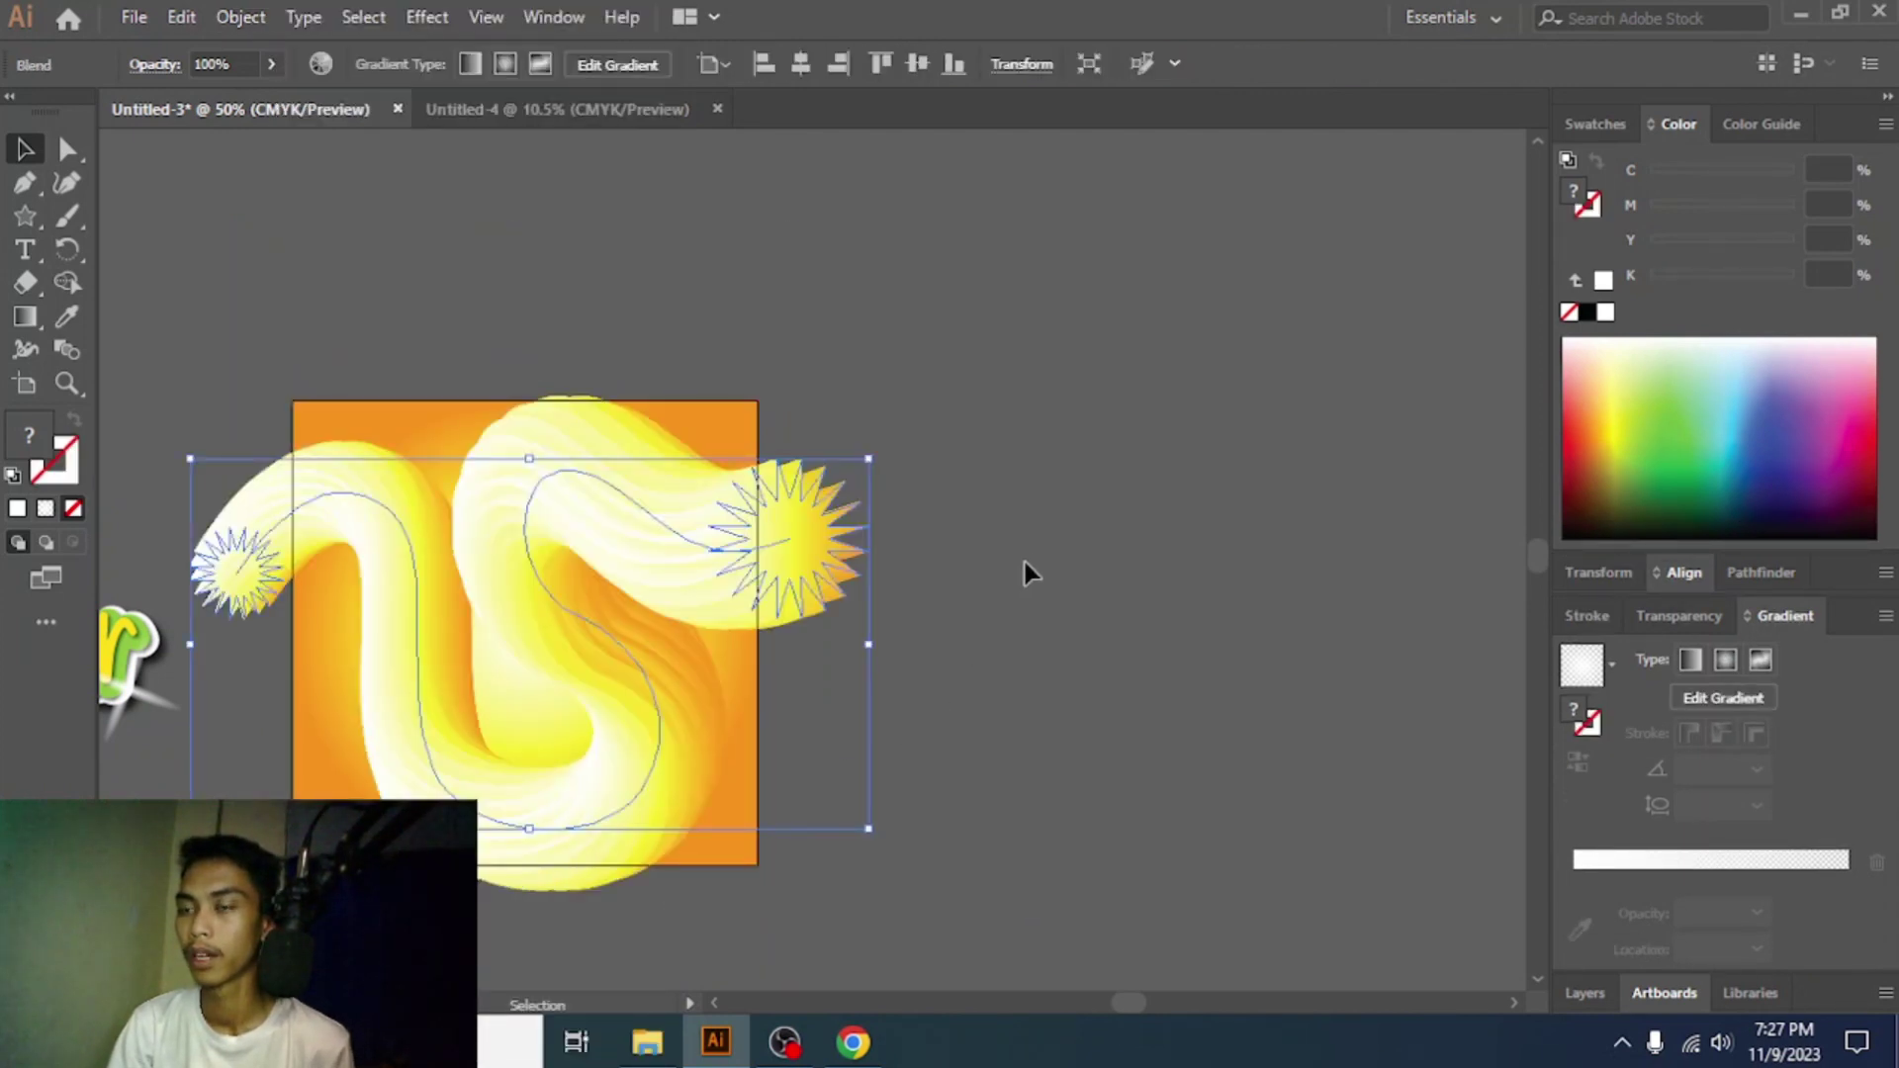
- Select only the ribbon's left end star and rotate it counterclockwise until its gradient angle is about 91°
click(68, 150)
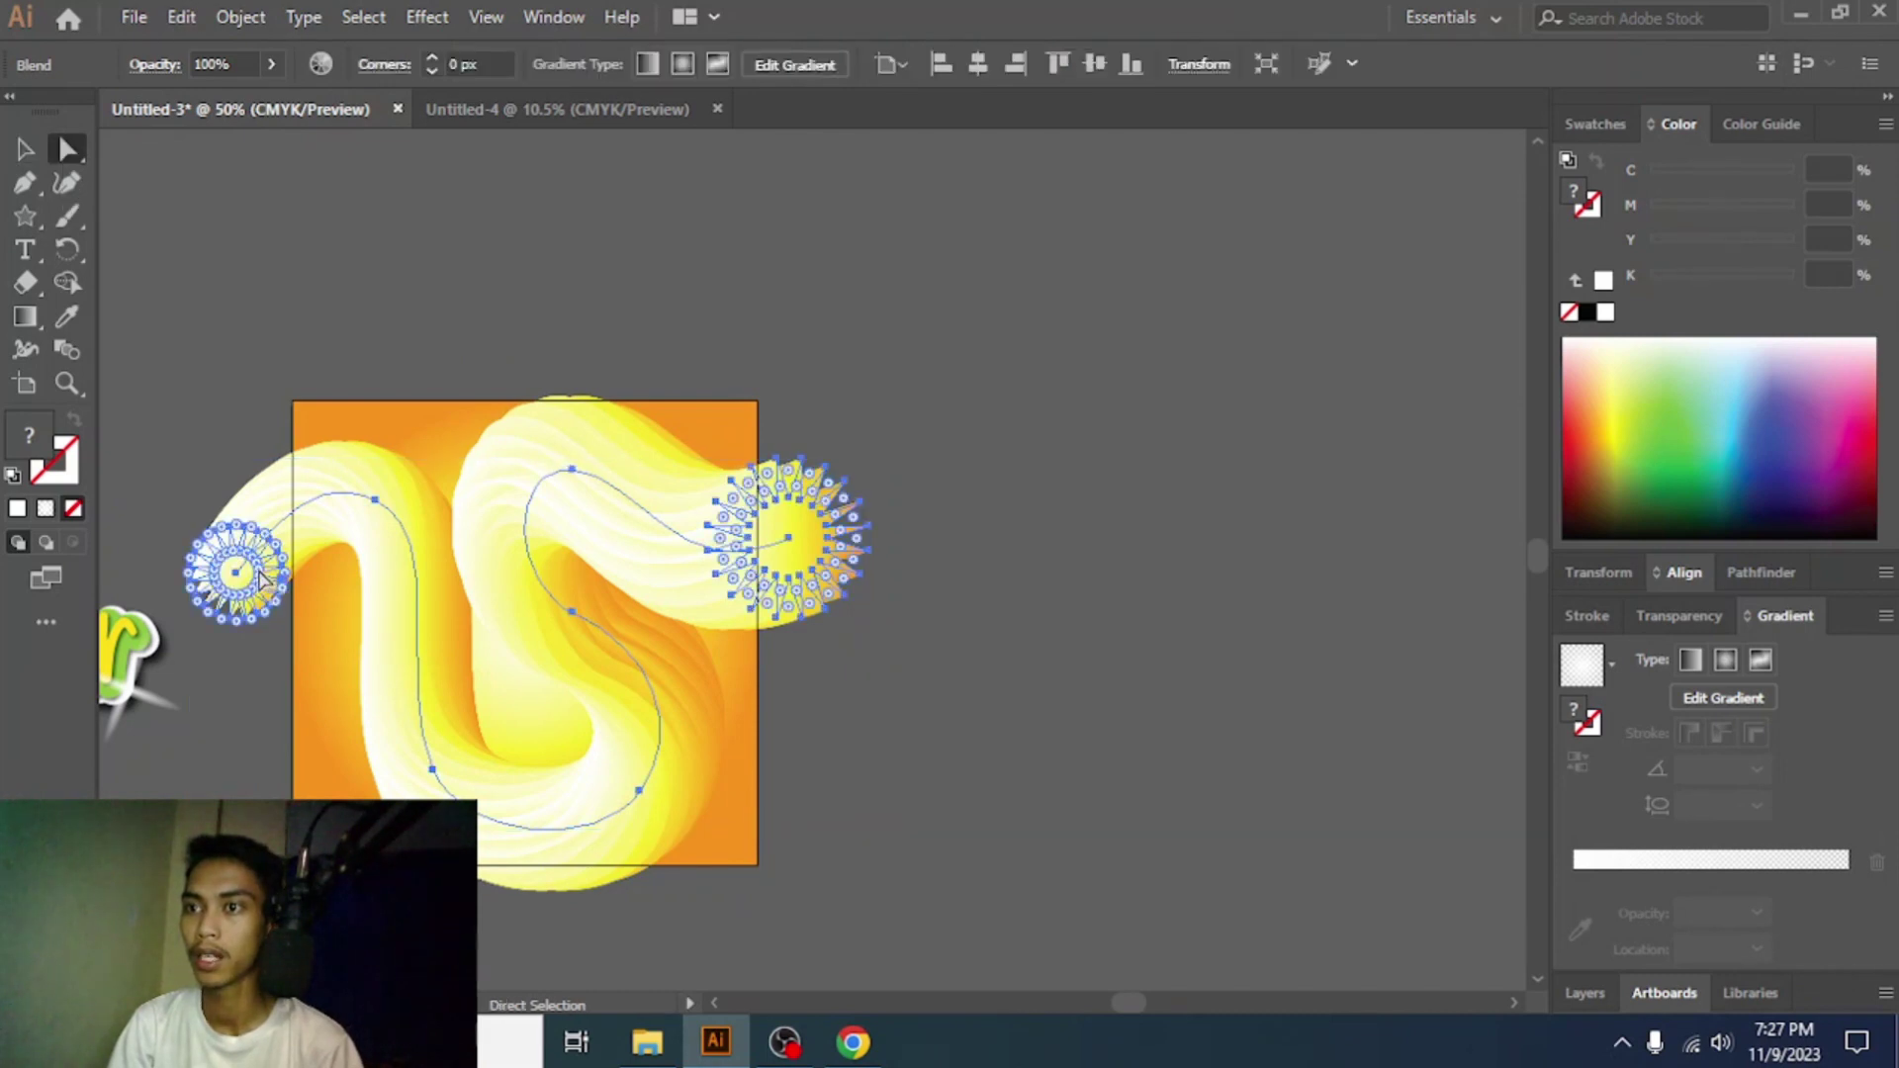
scroll(234, 547, up, 1)
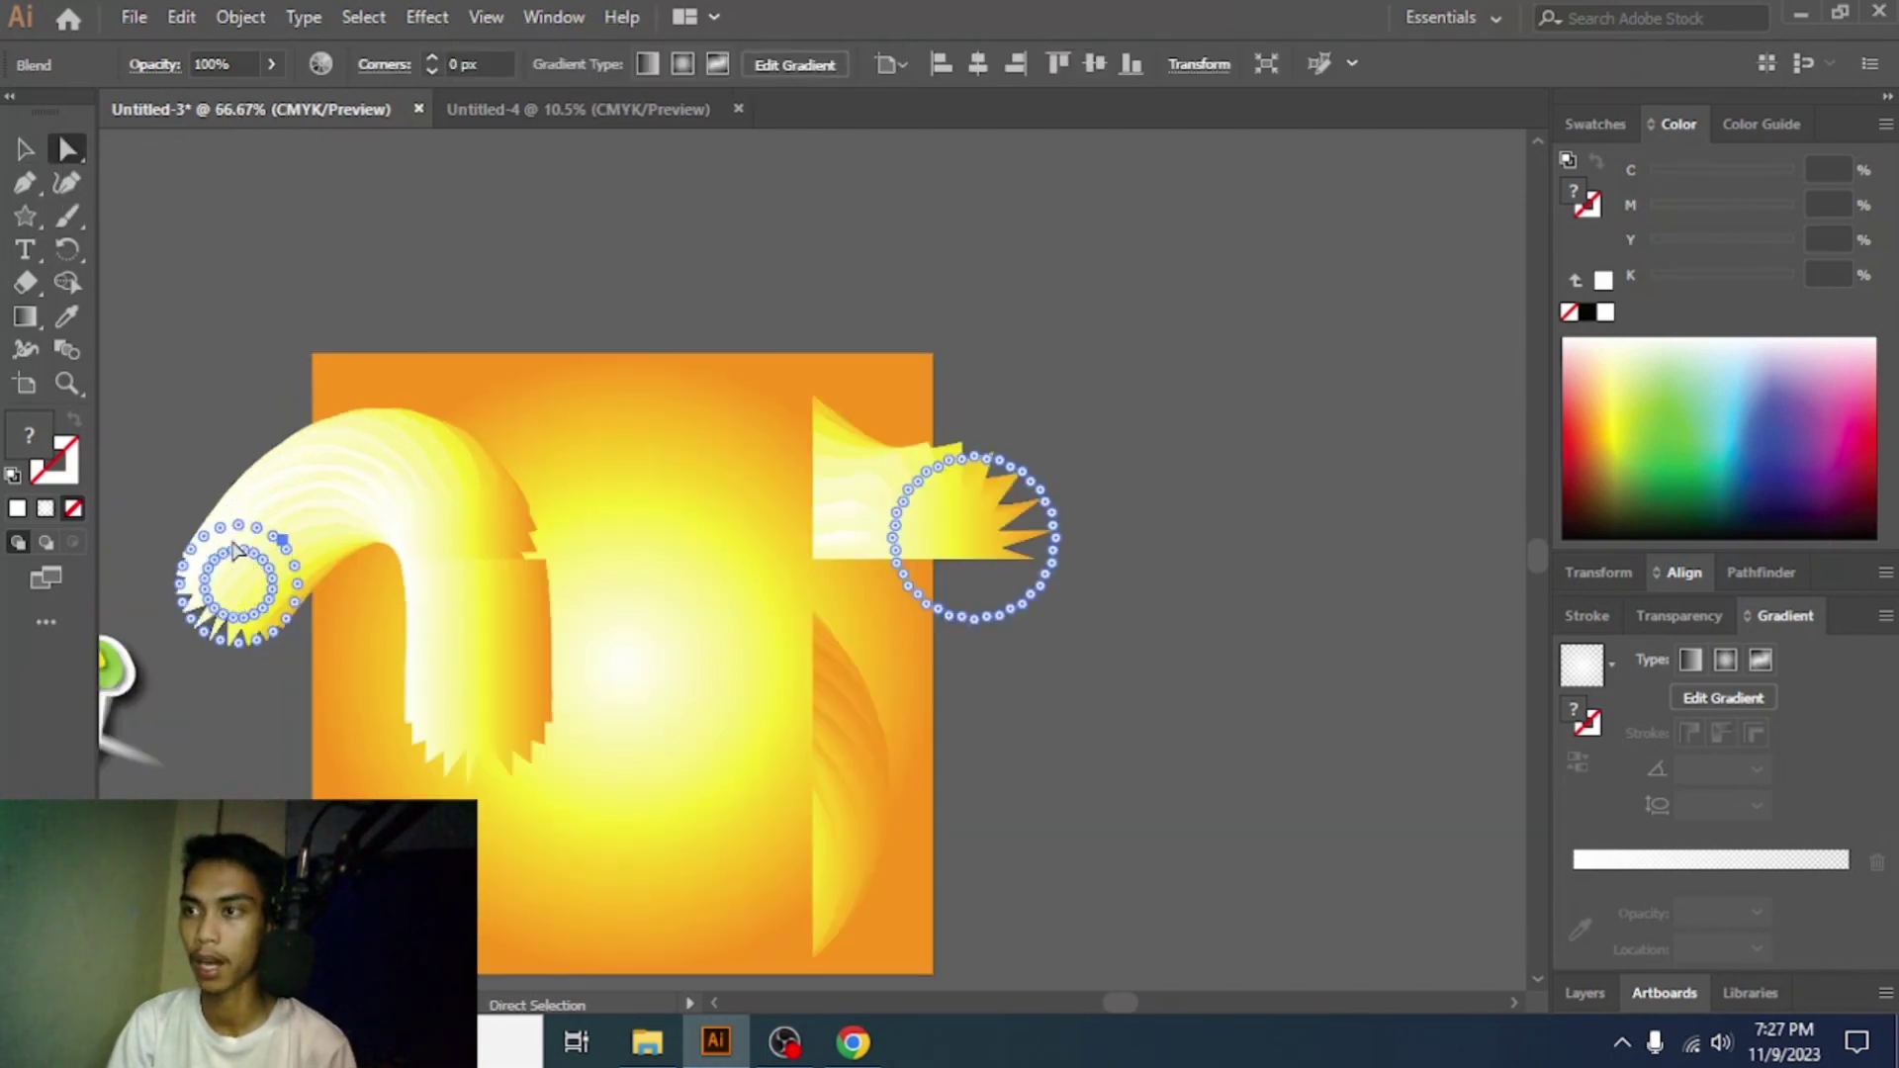
key(ctrl+shift+a)
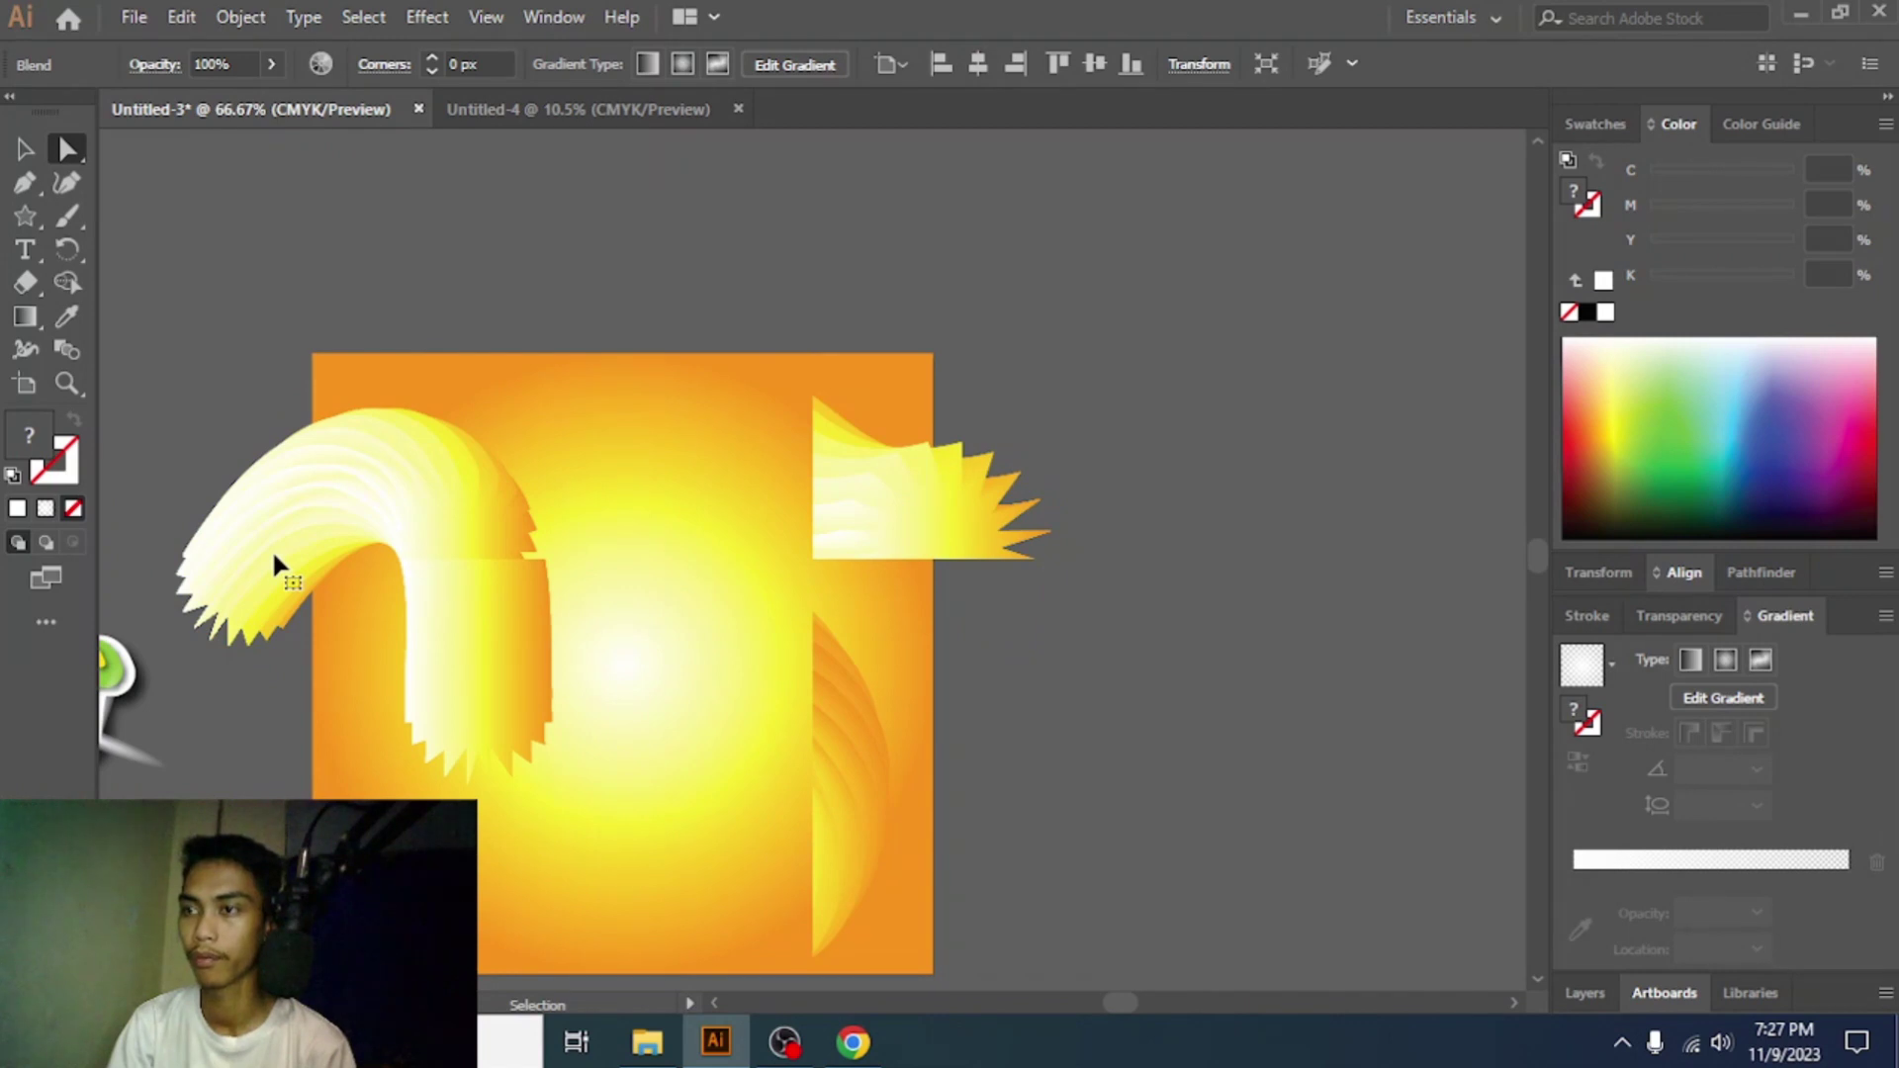
click(274, 557)
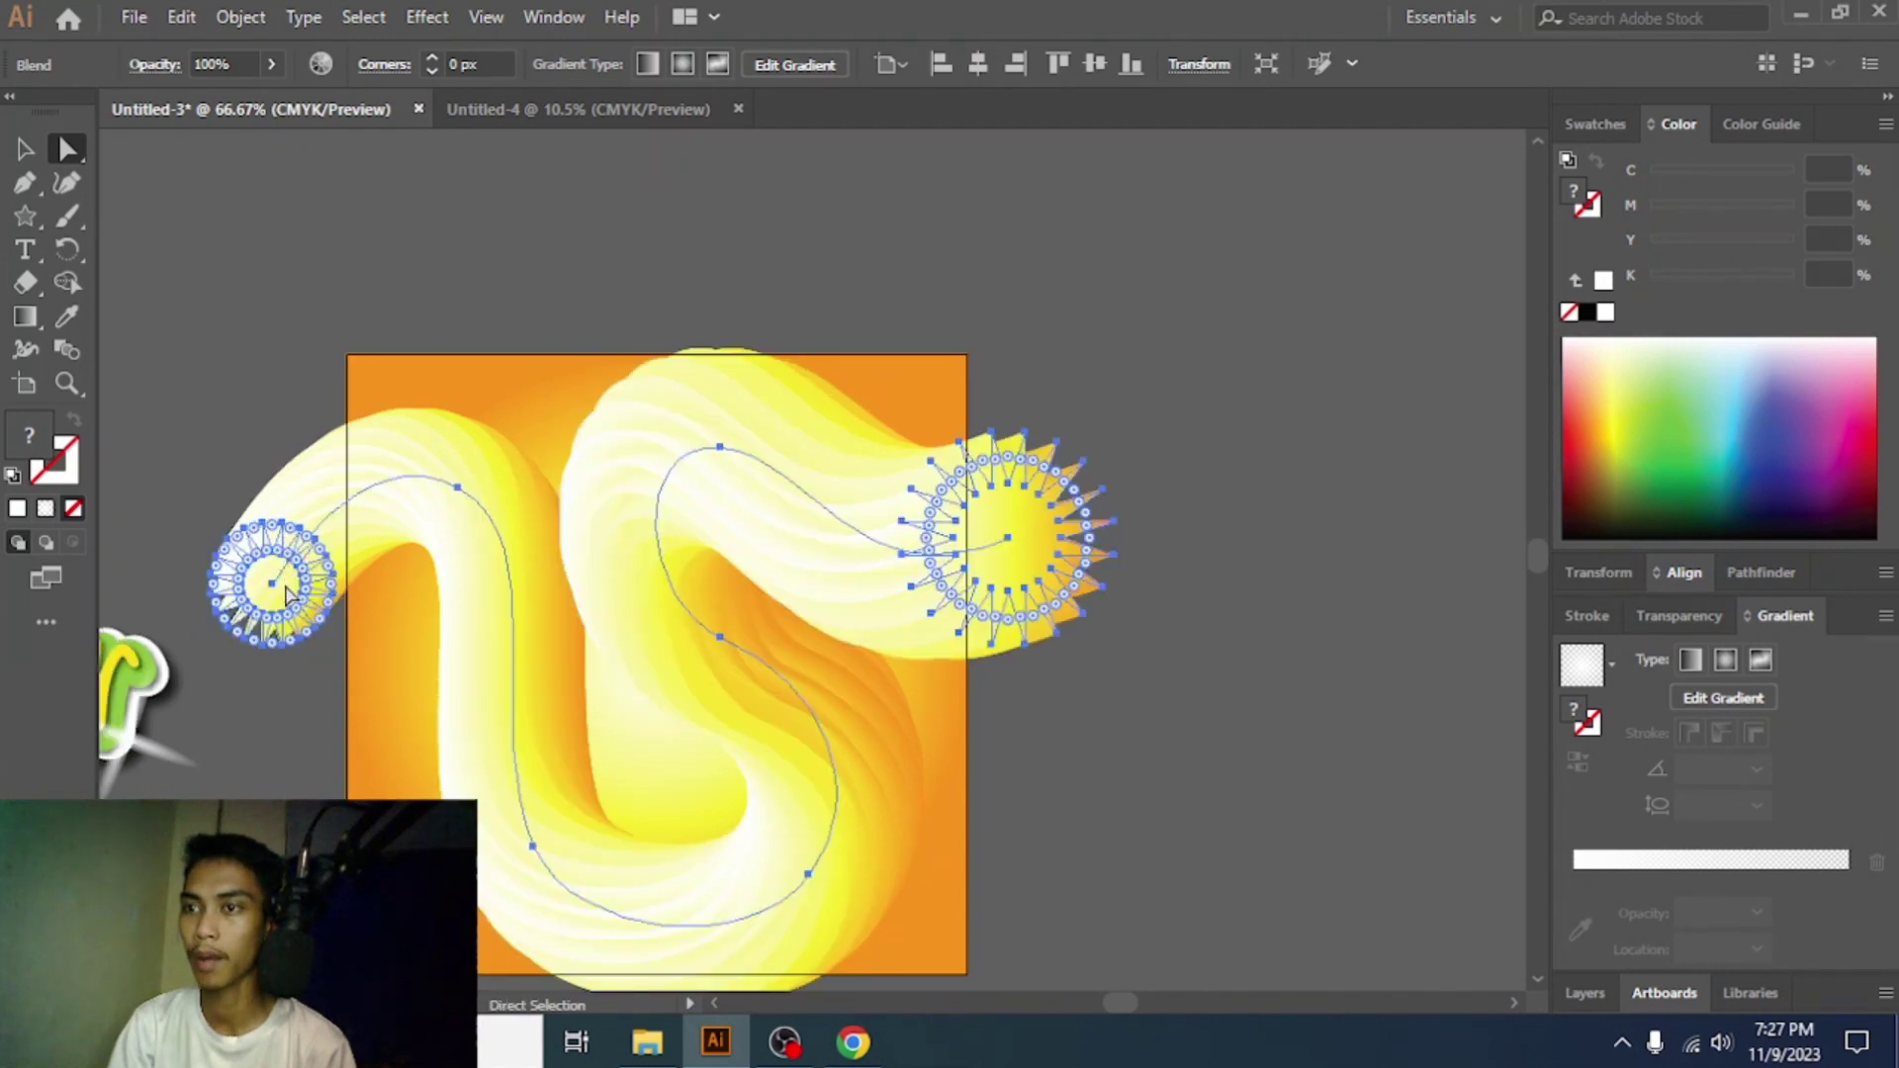
click(294, 591)
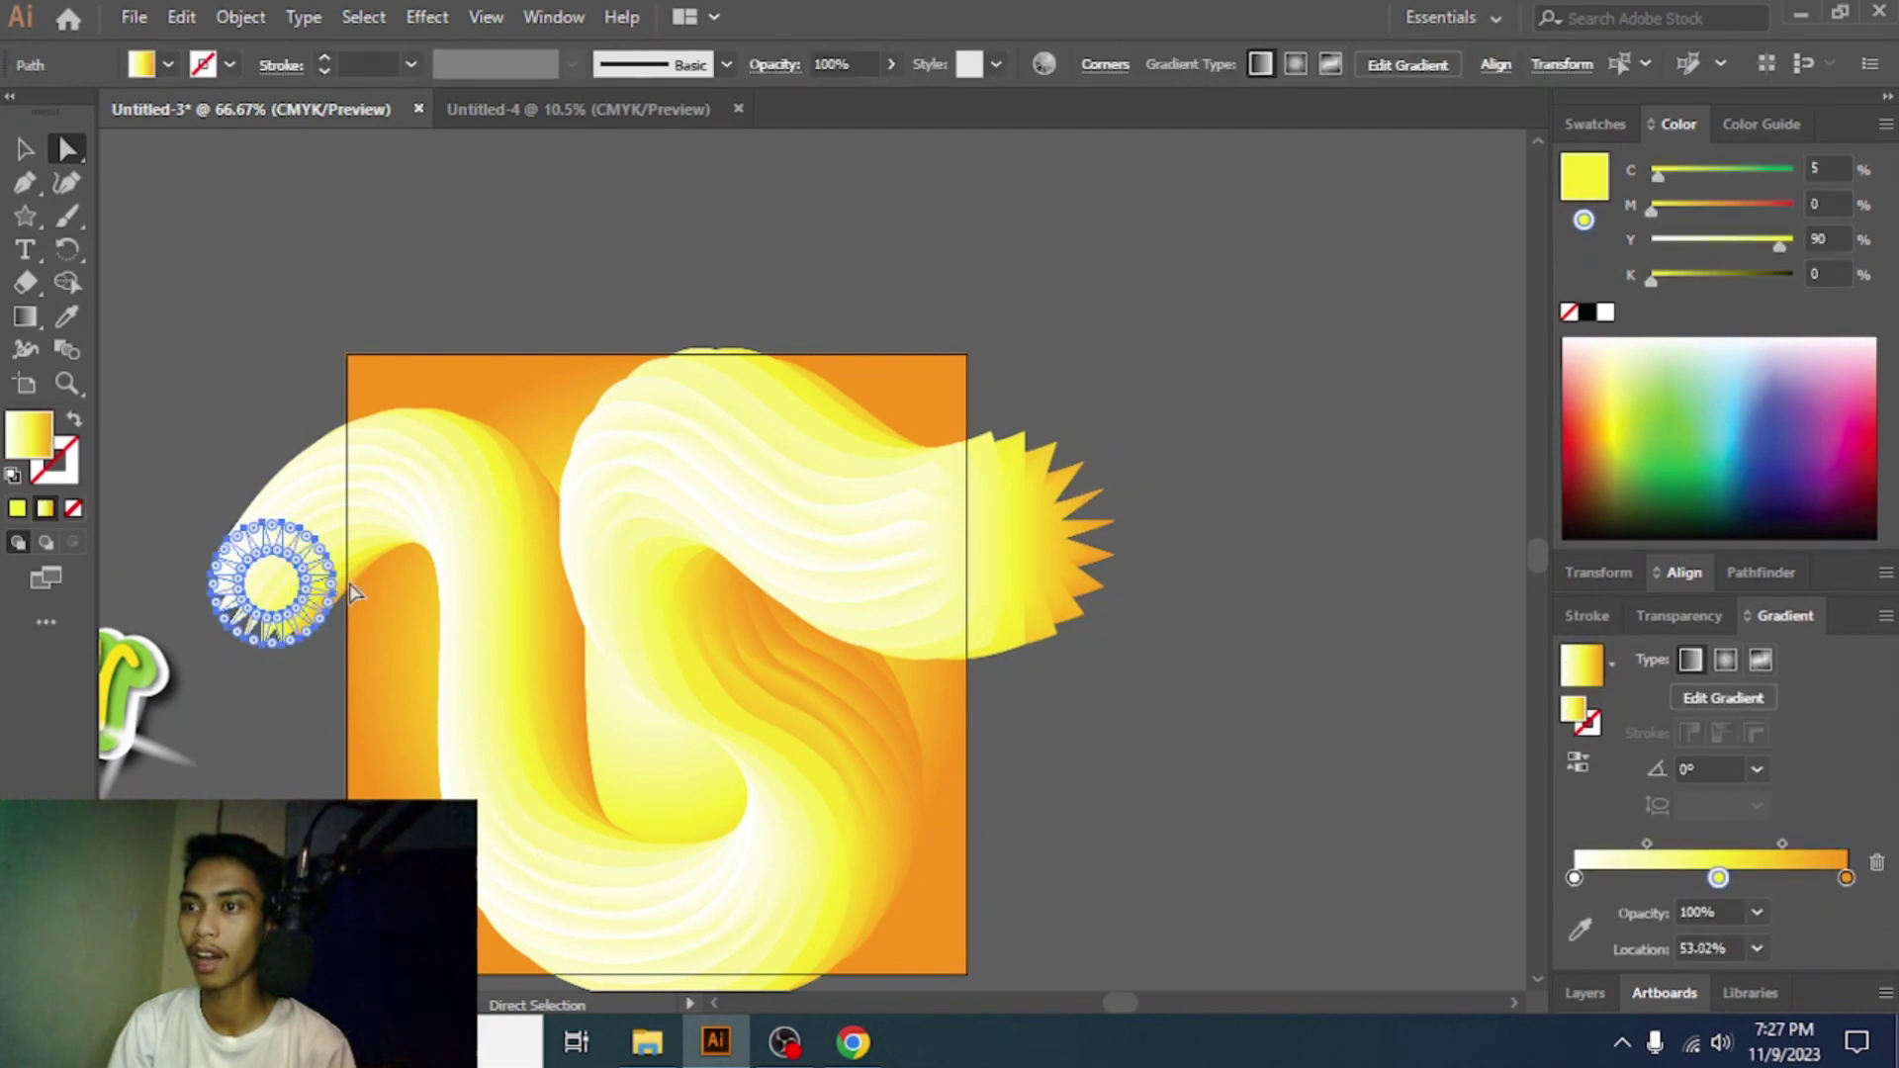
click(24, 151)
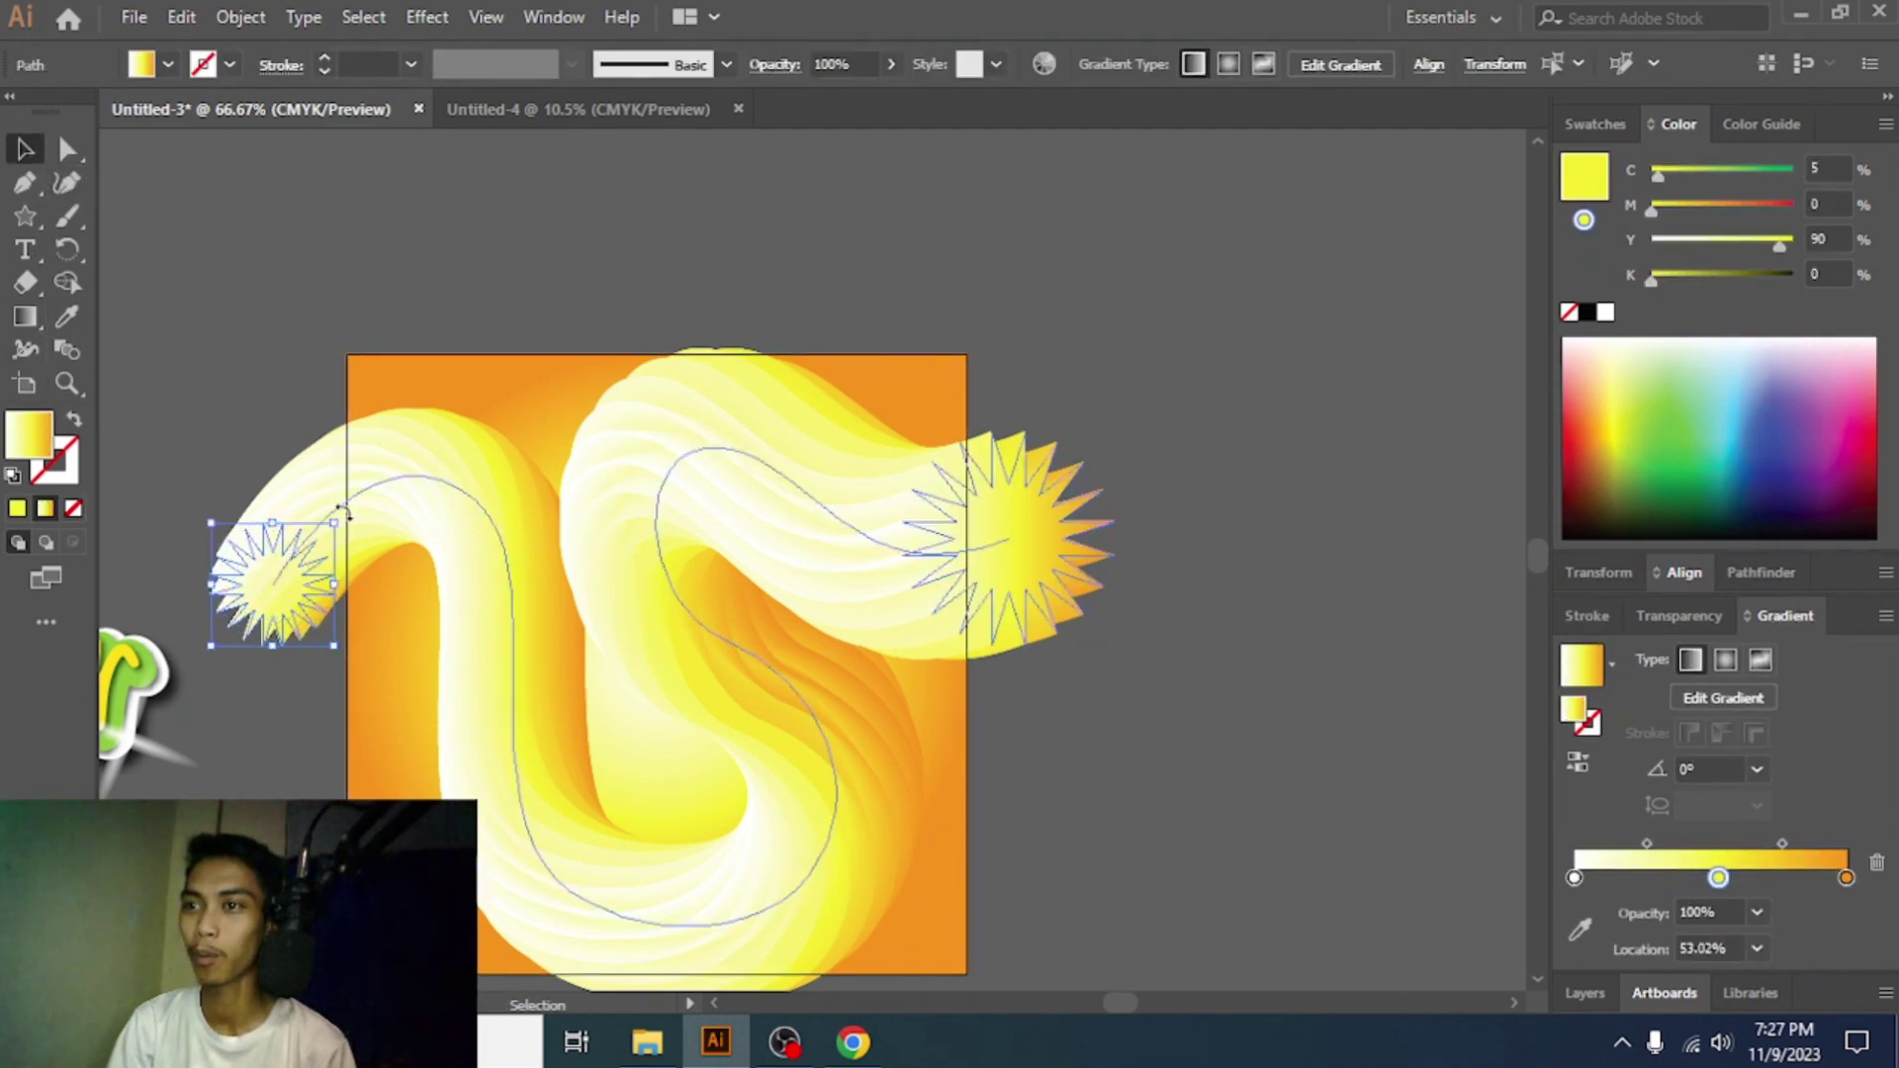
drag(343, 514, 255, 461)
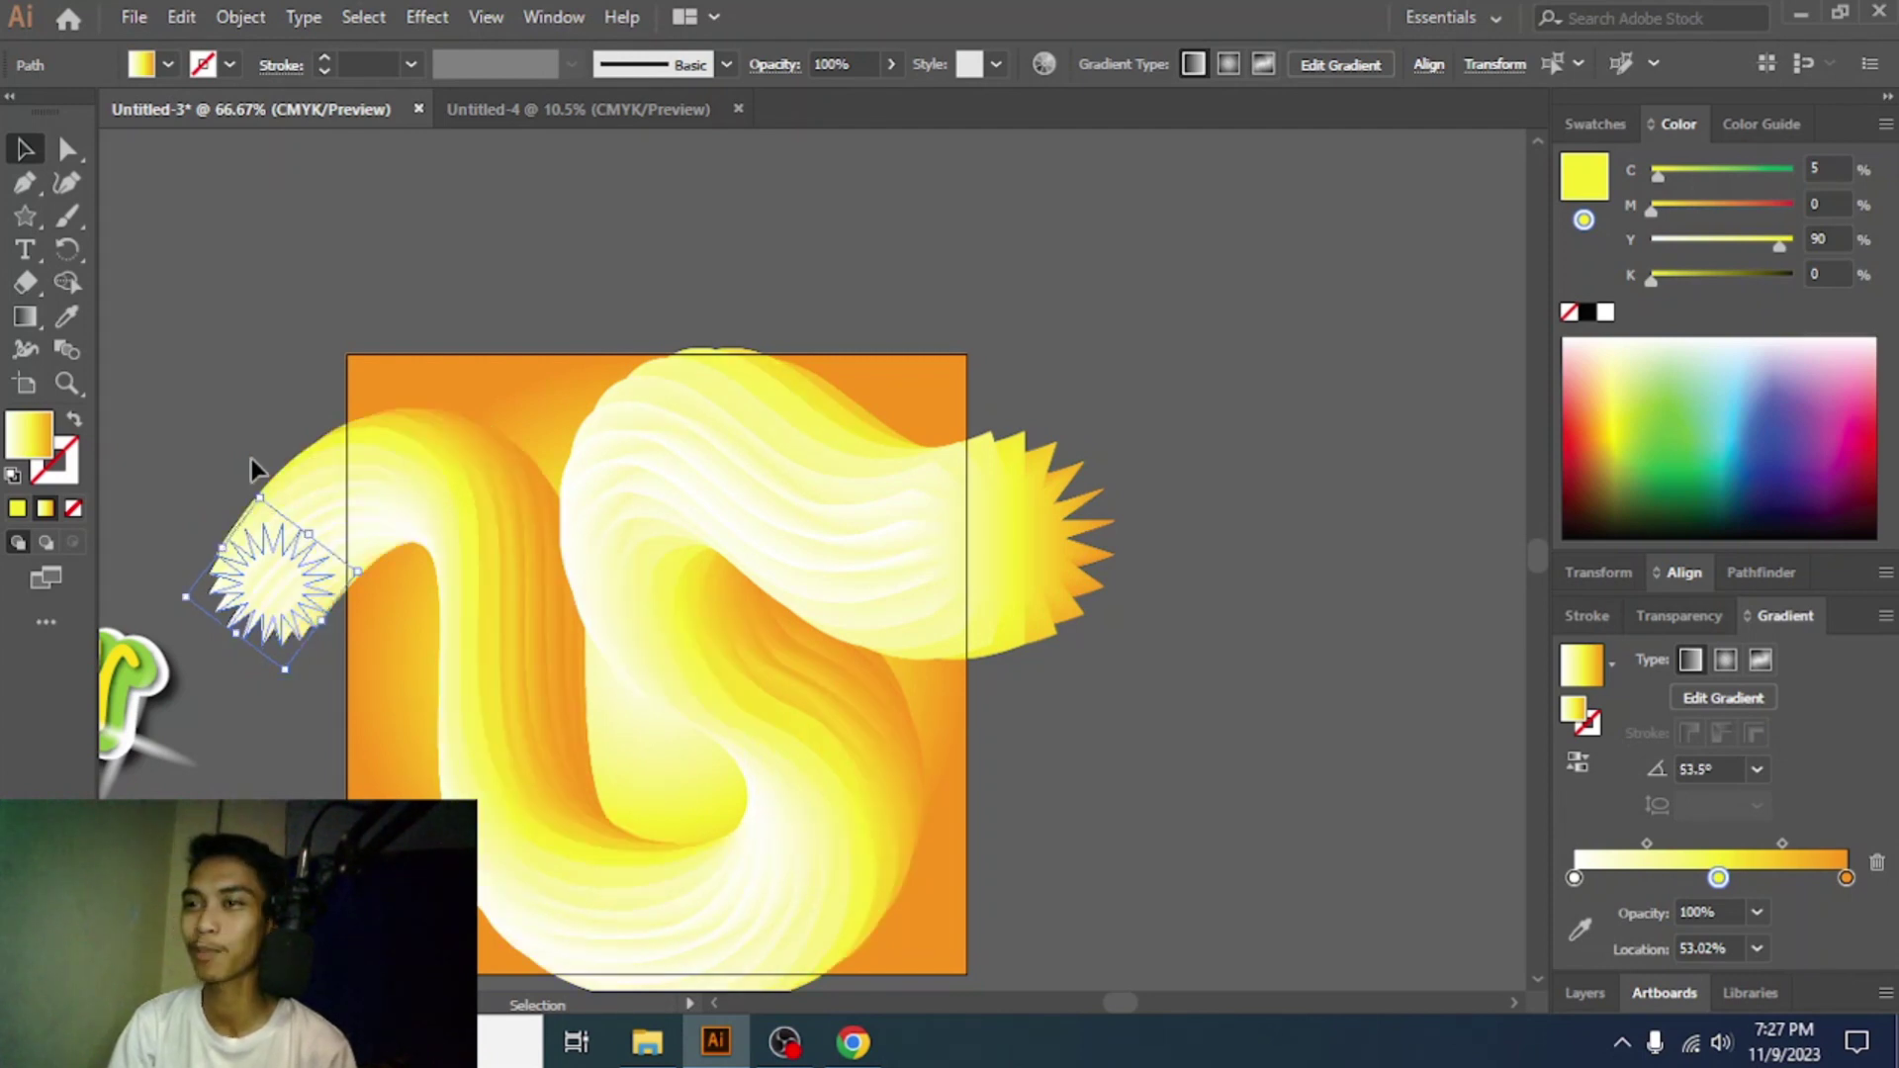
drag(373, 573, 354, 503)
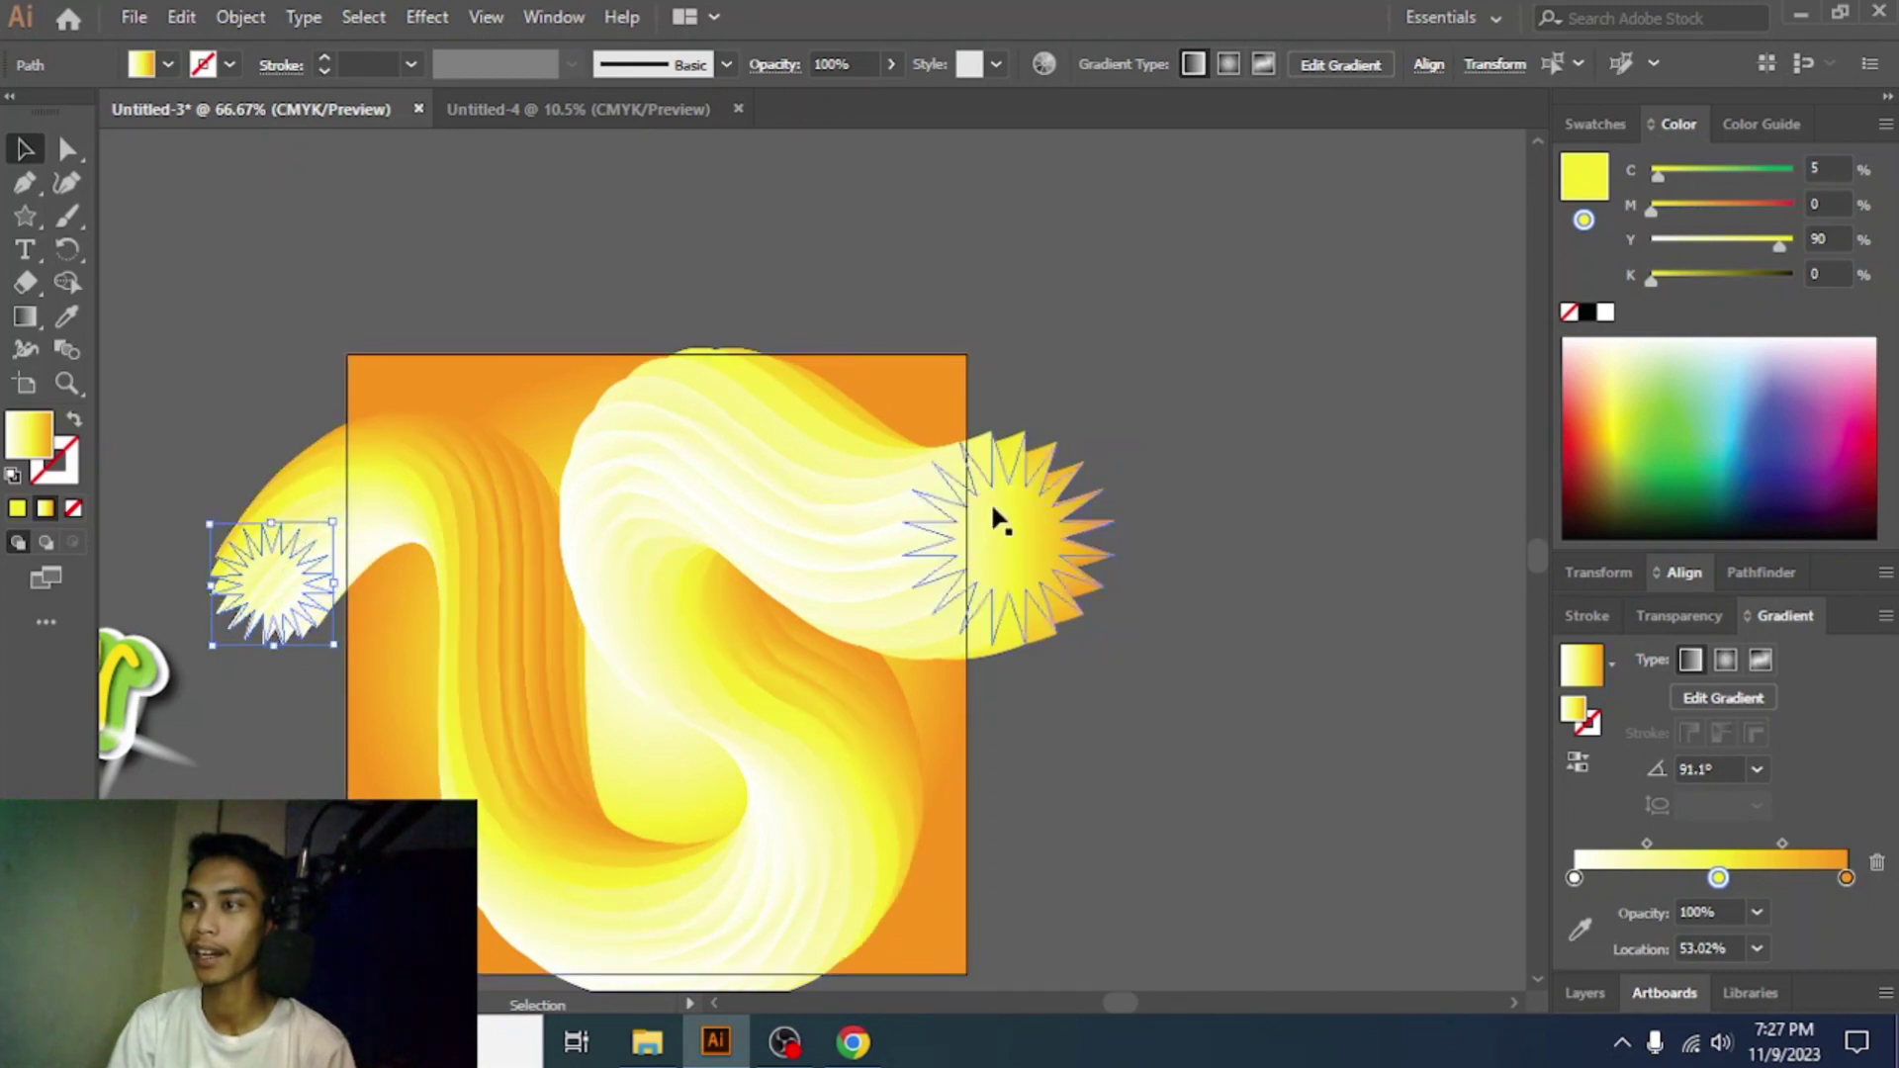
- Select only the ribbon's right end star and rotate it clockwise until its gradient angle is about -39°
click(1044, 534)
key(a)
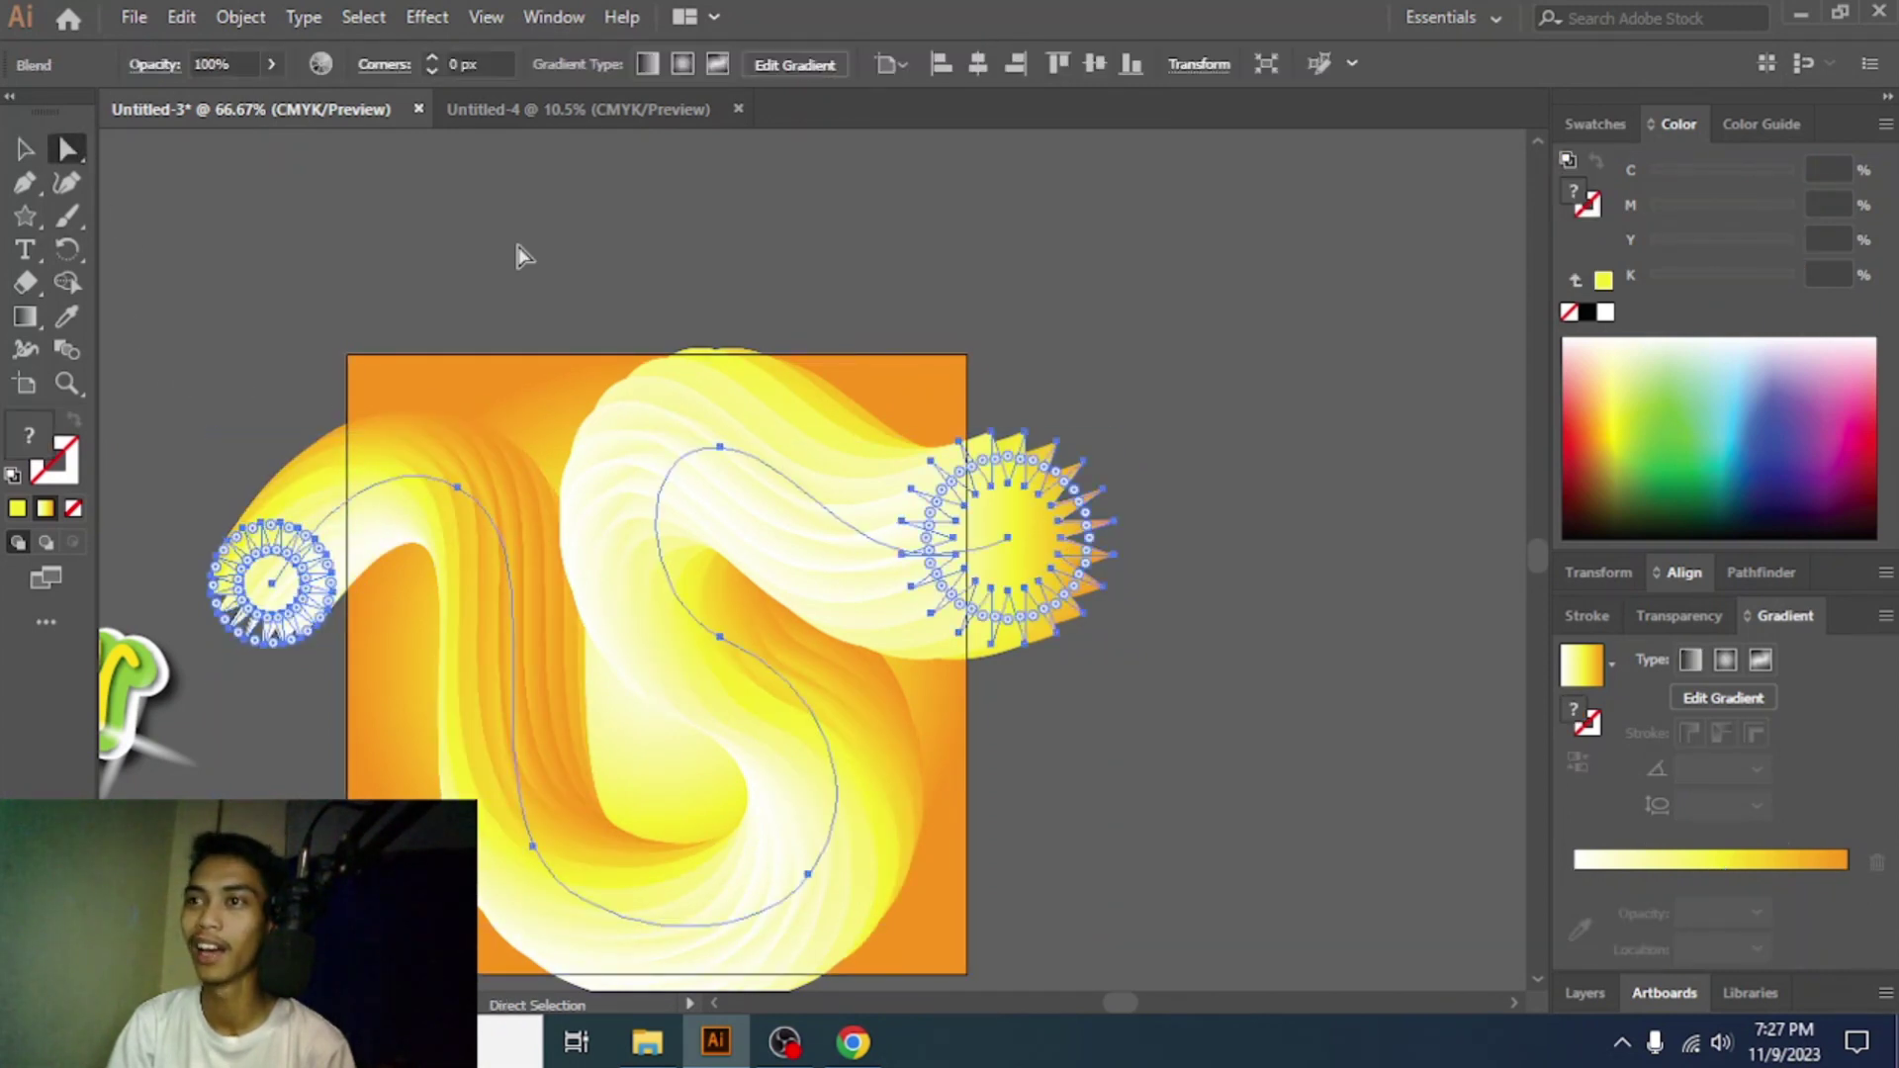
click(1161, 521)
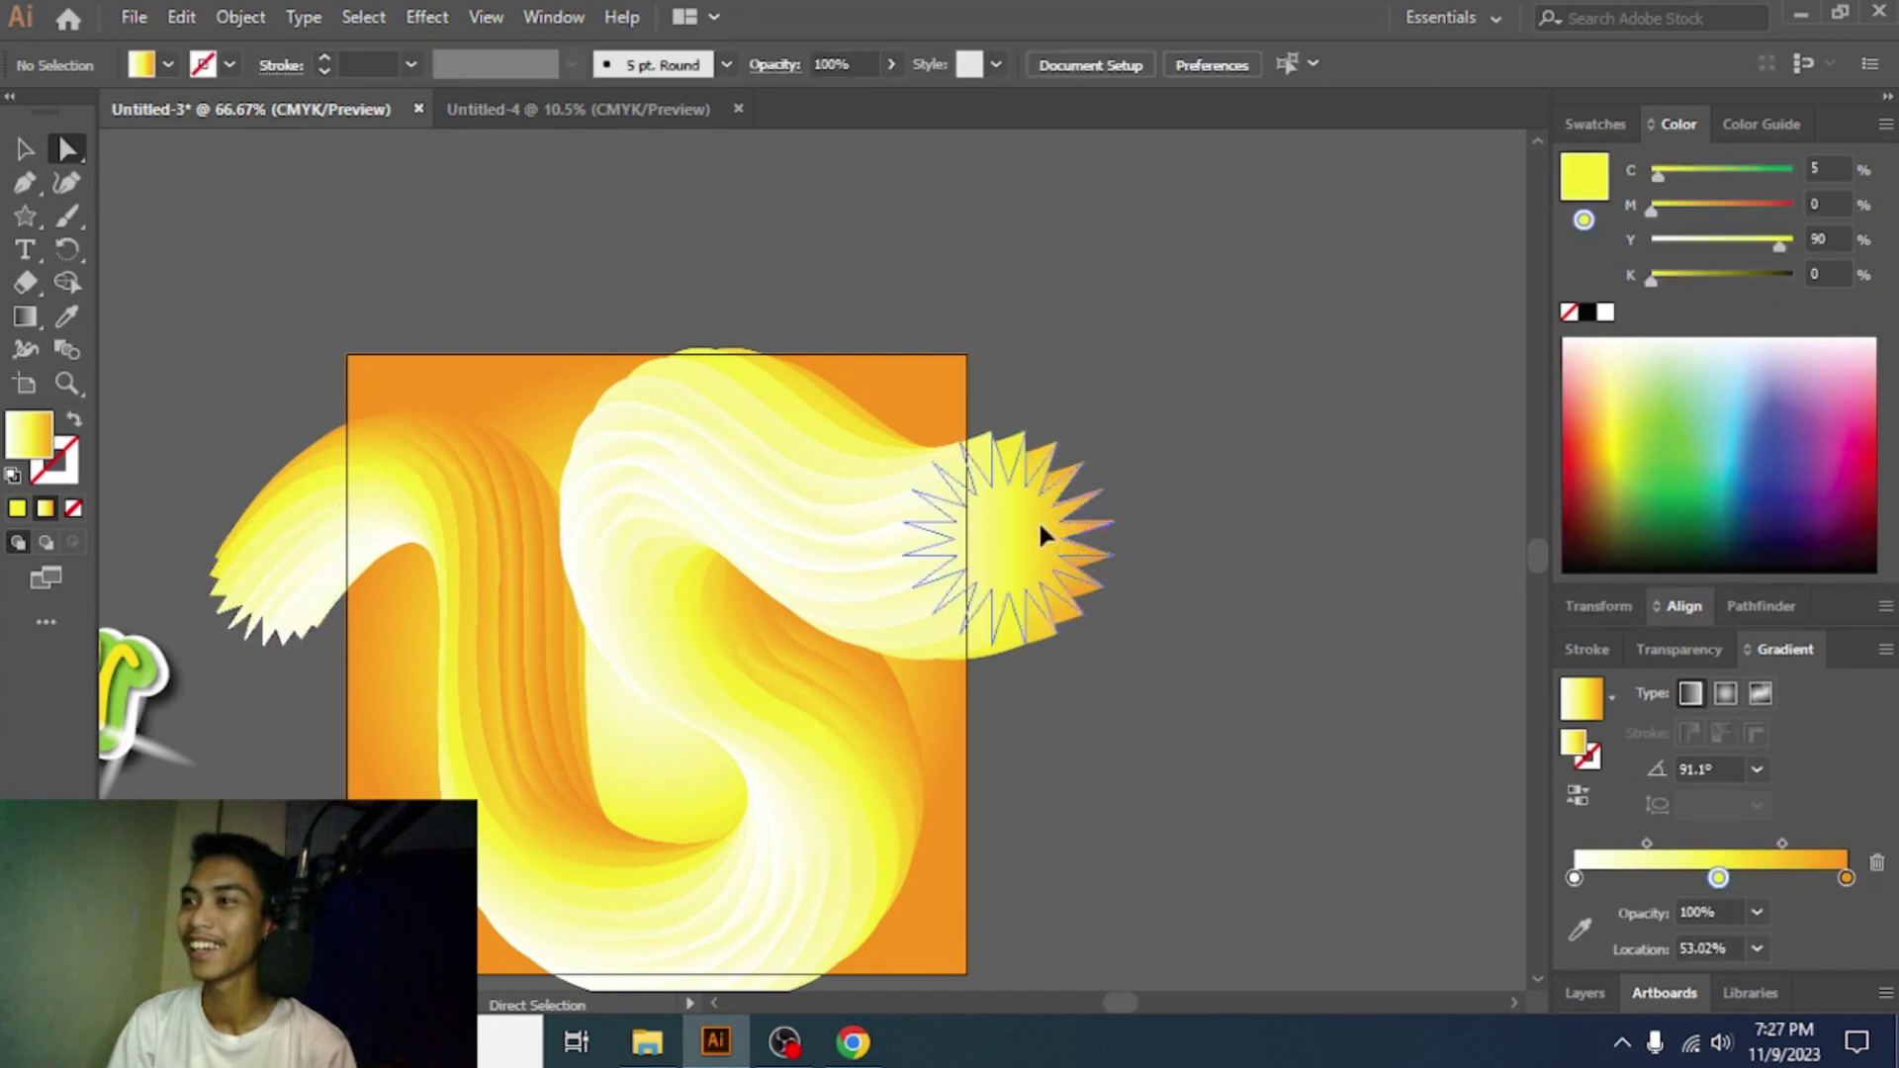
click(1115, 546)
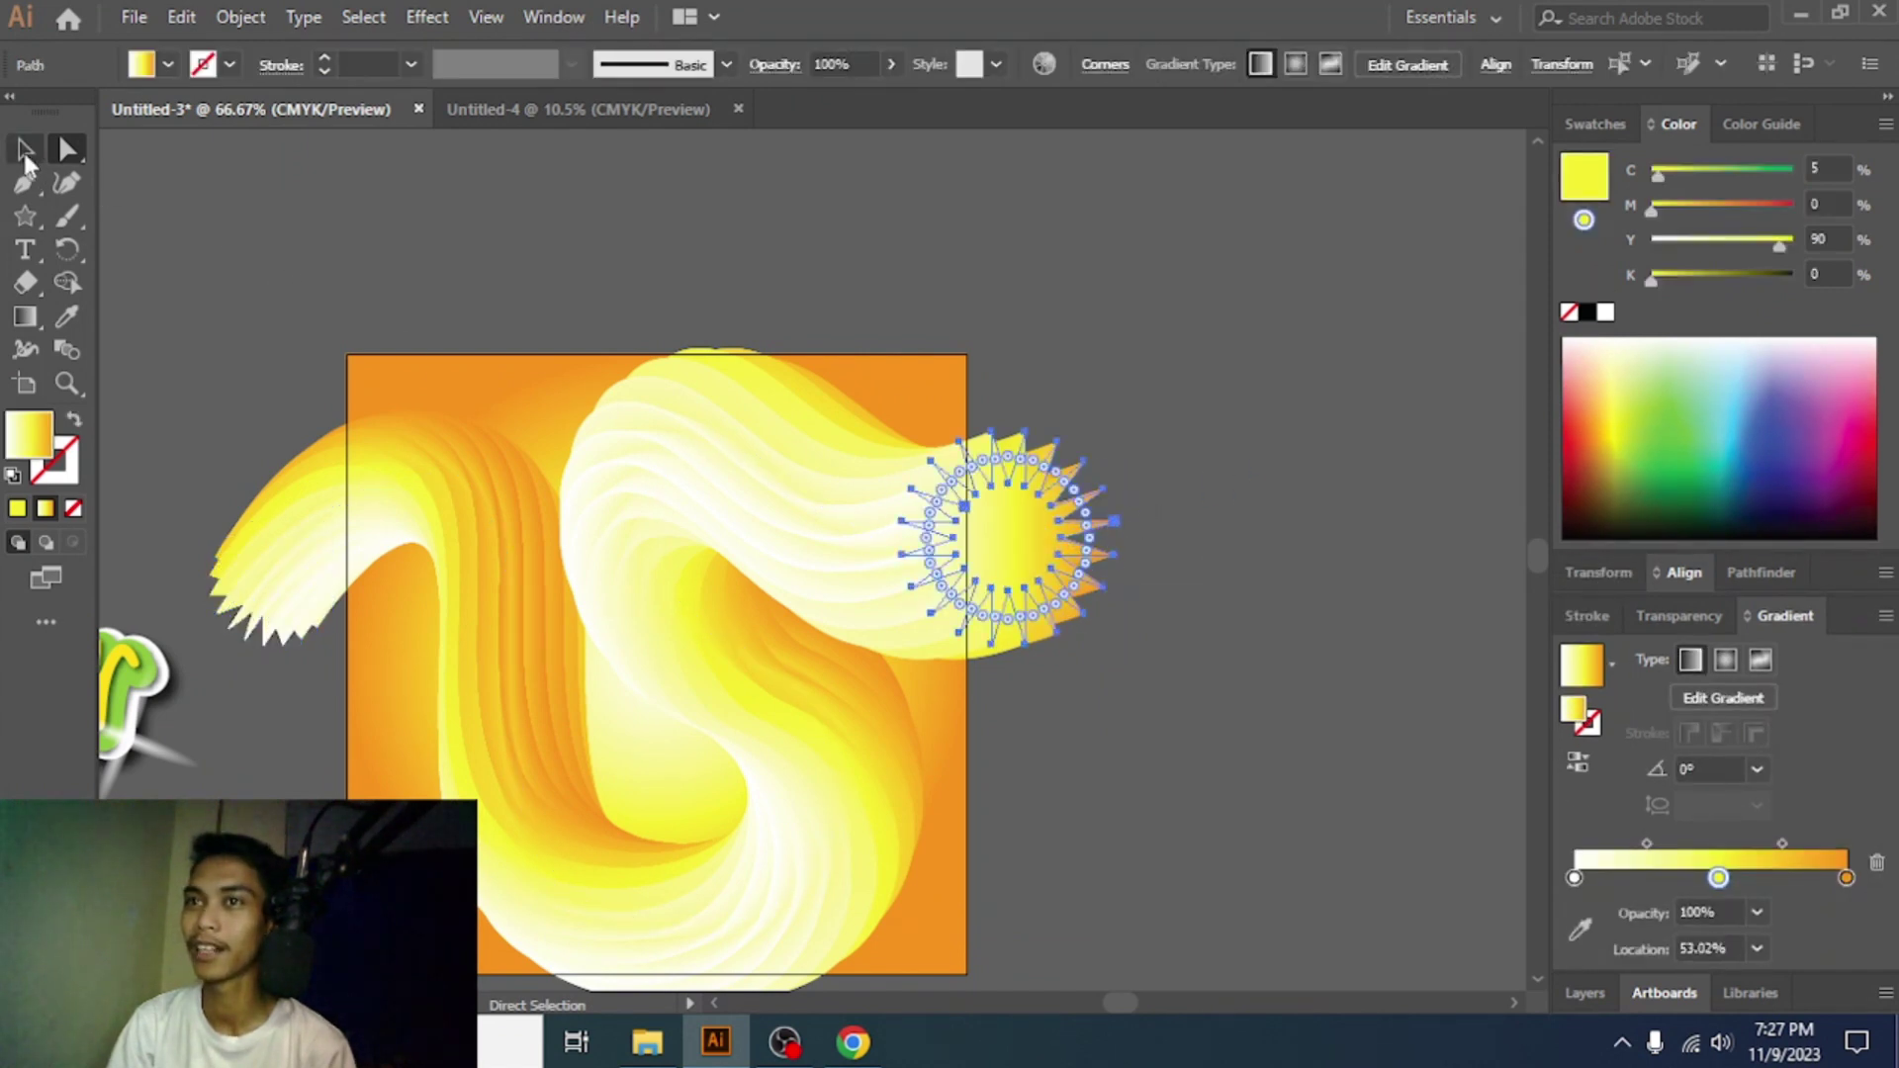
click(25, 148)
drag(1123, 648, 1054, 714)
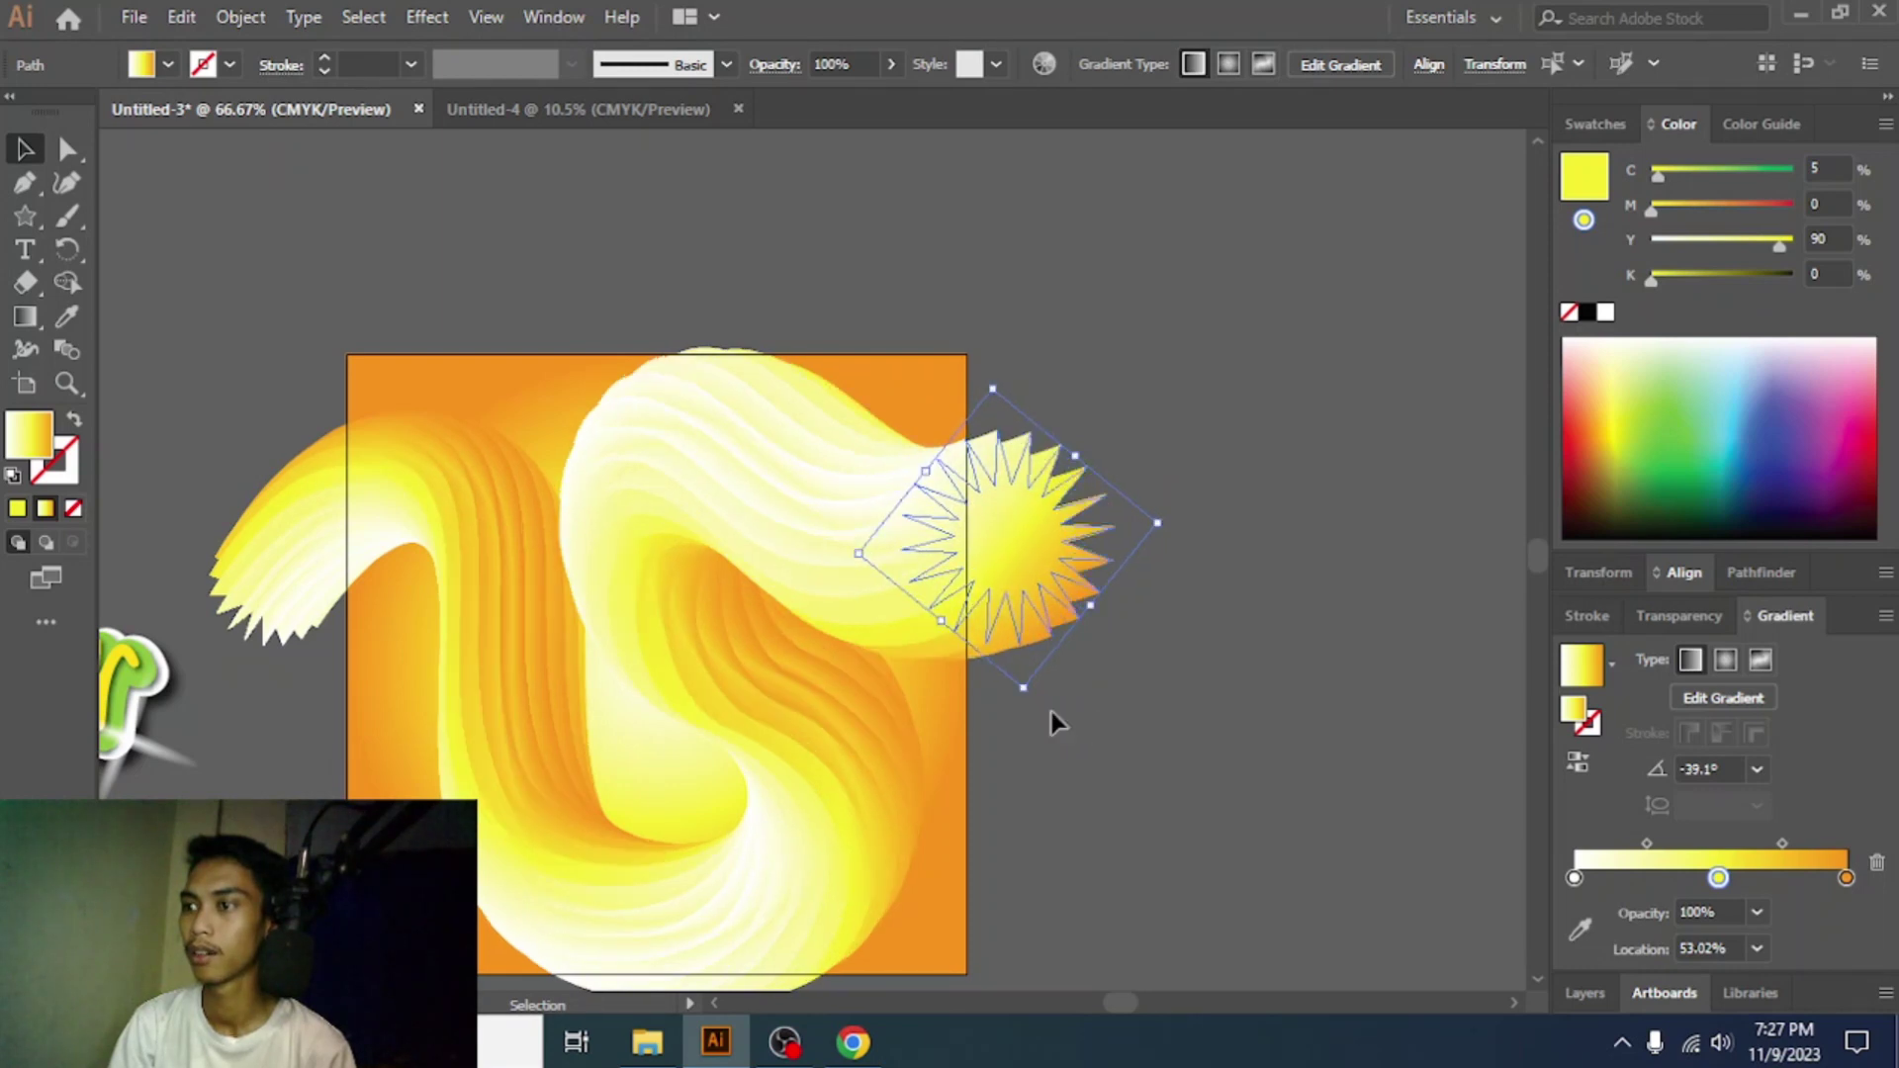
click(277, 206)
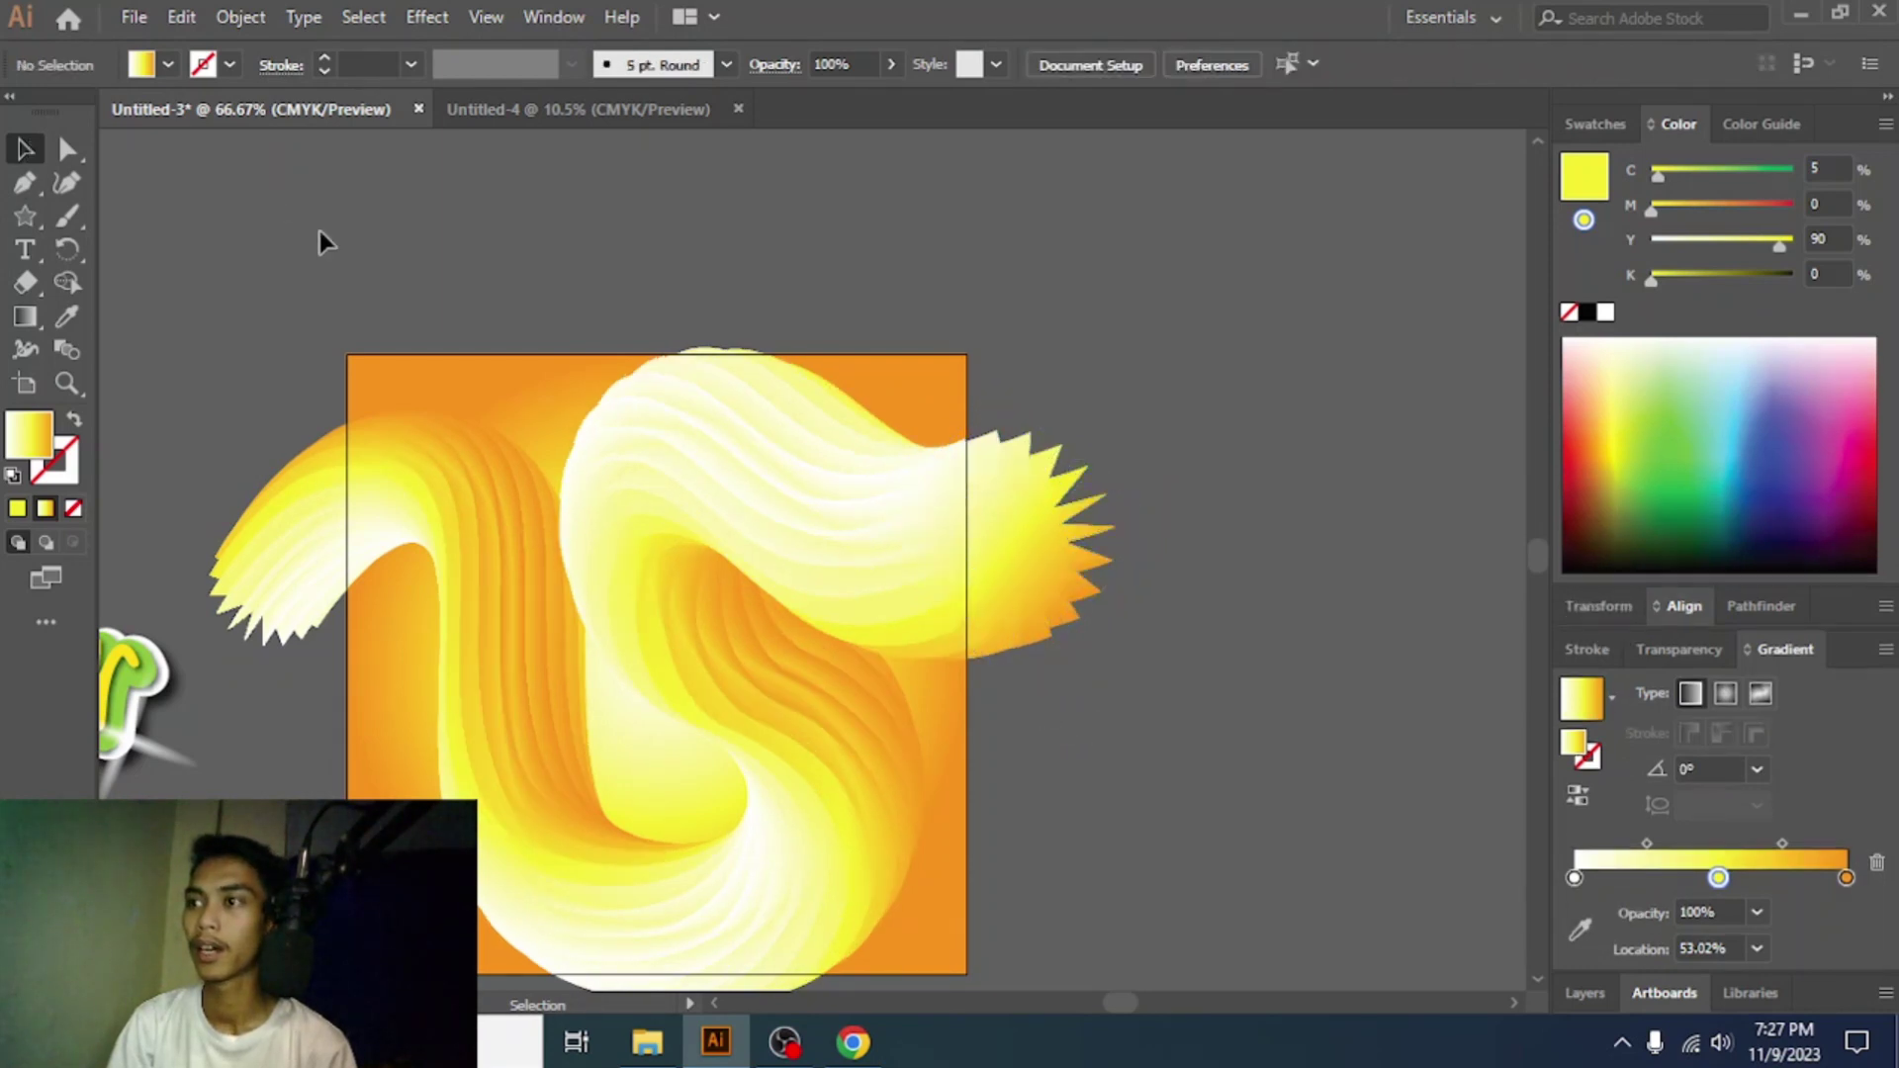
- Expand the star blend ribbon into a group of separate shapes and deselect it
scroll(807, 421, down, 3)
key(ctrl+z)
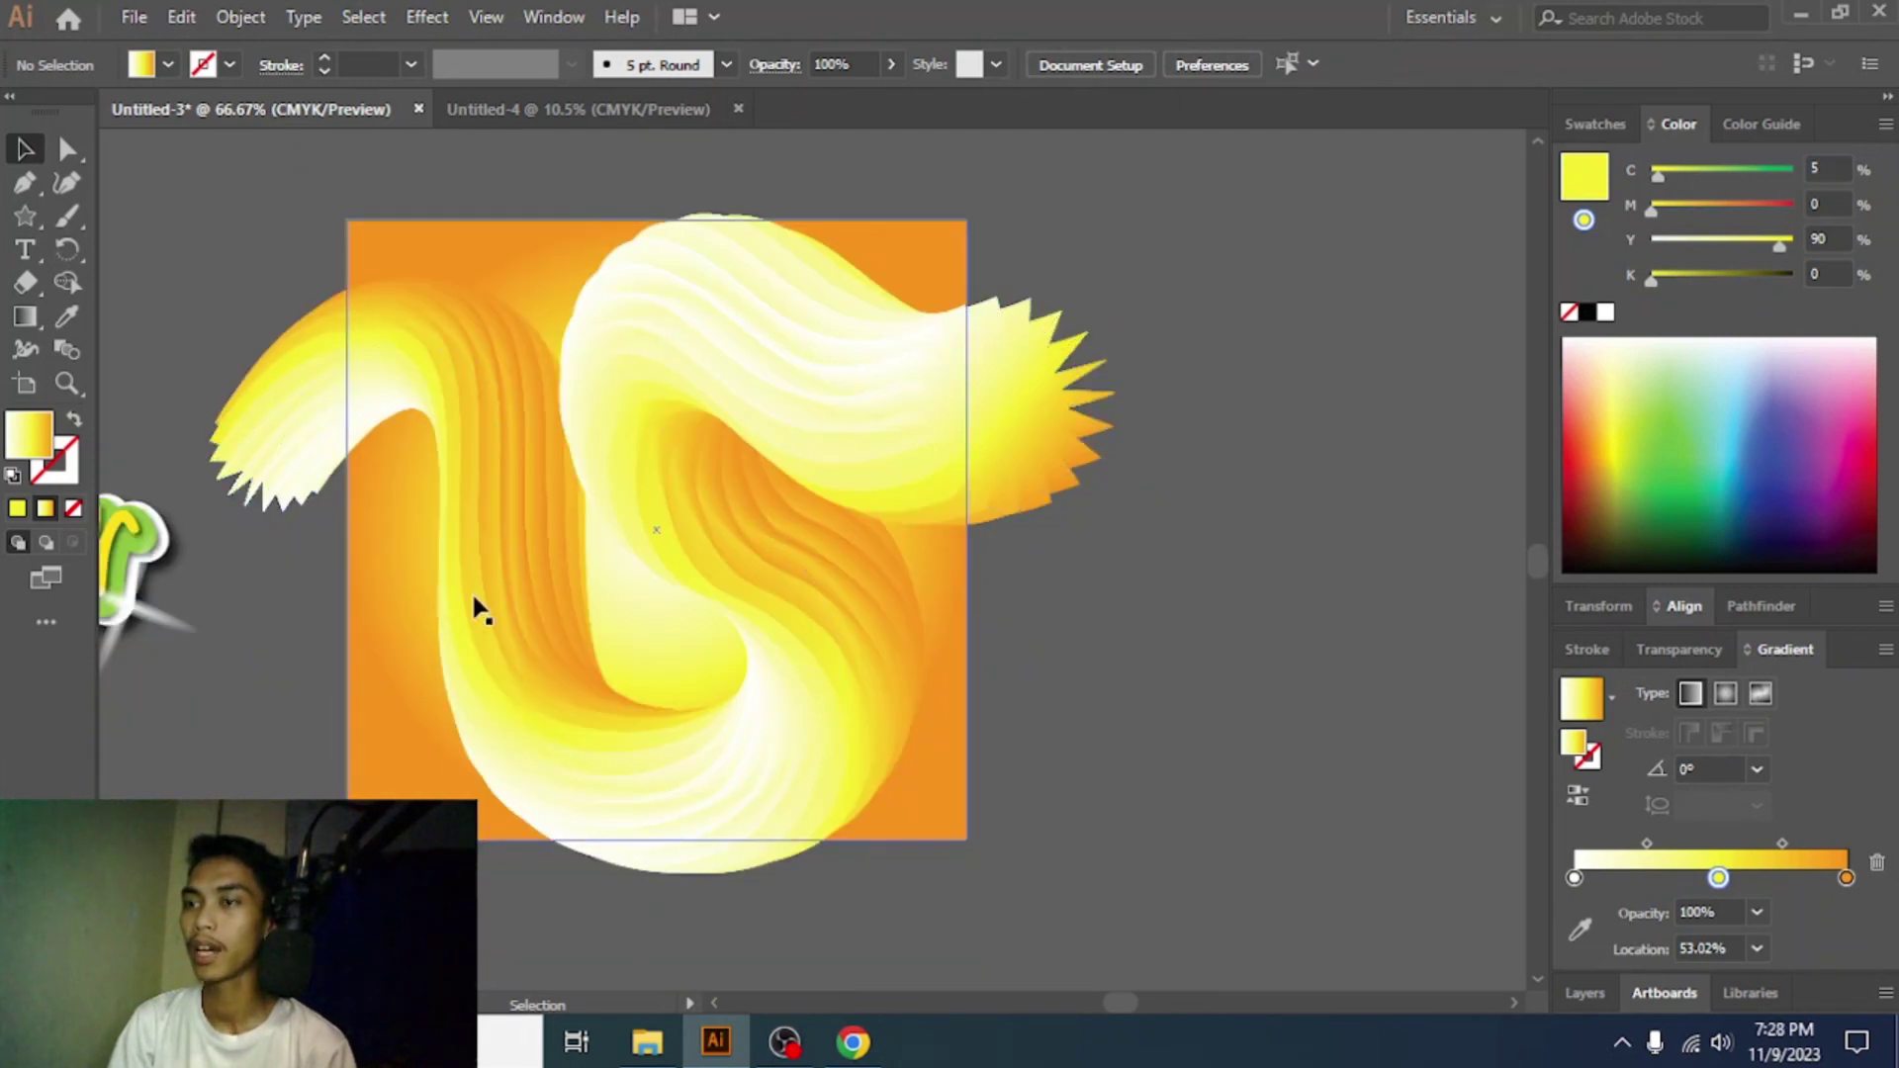
key(ctrl+shift+z)
click(510, 583)
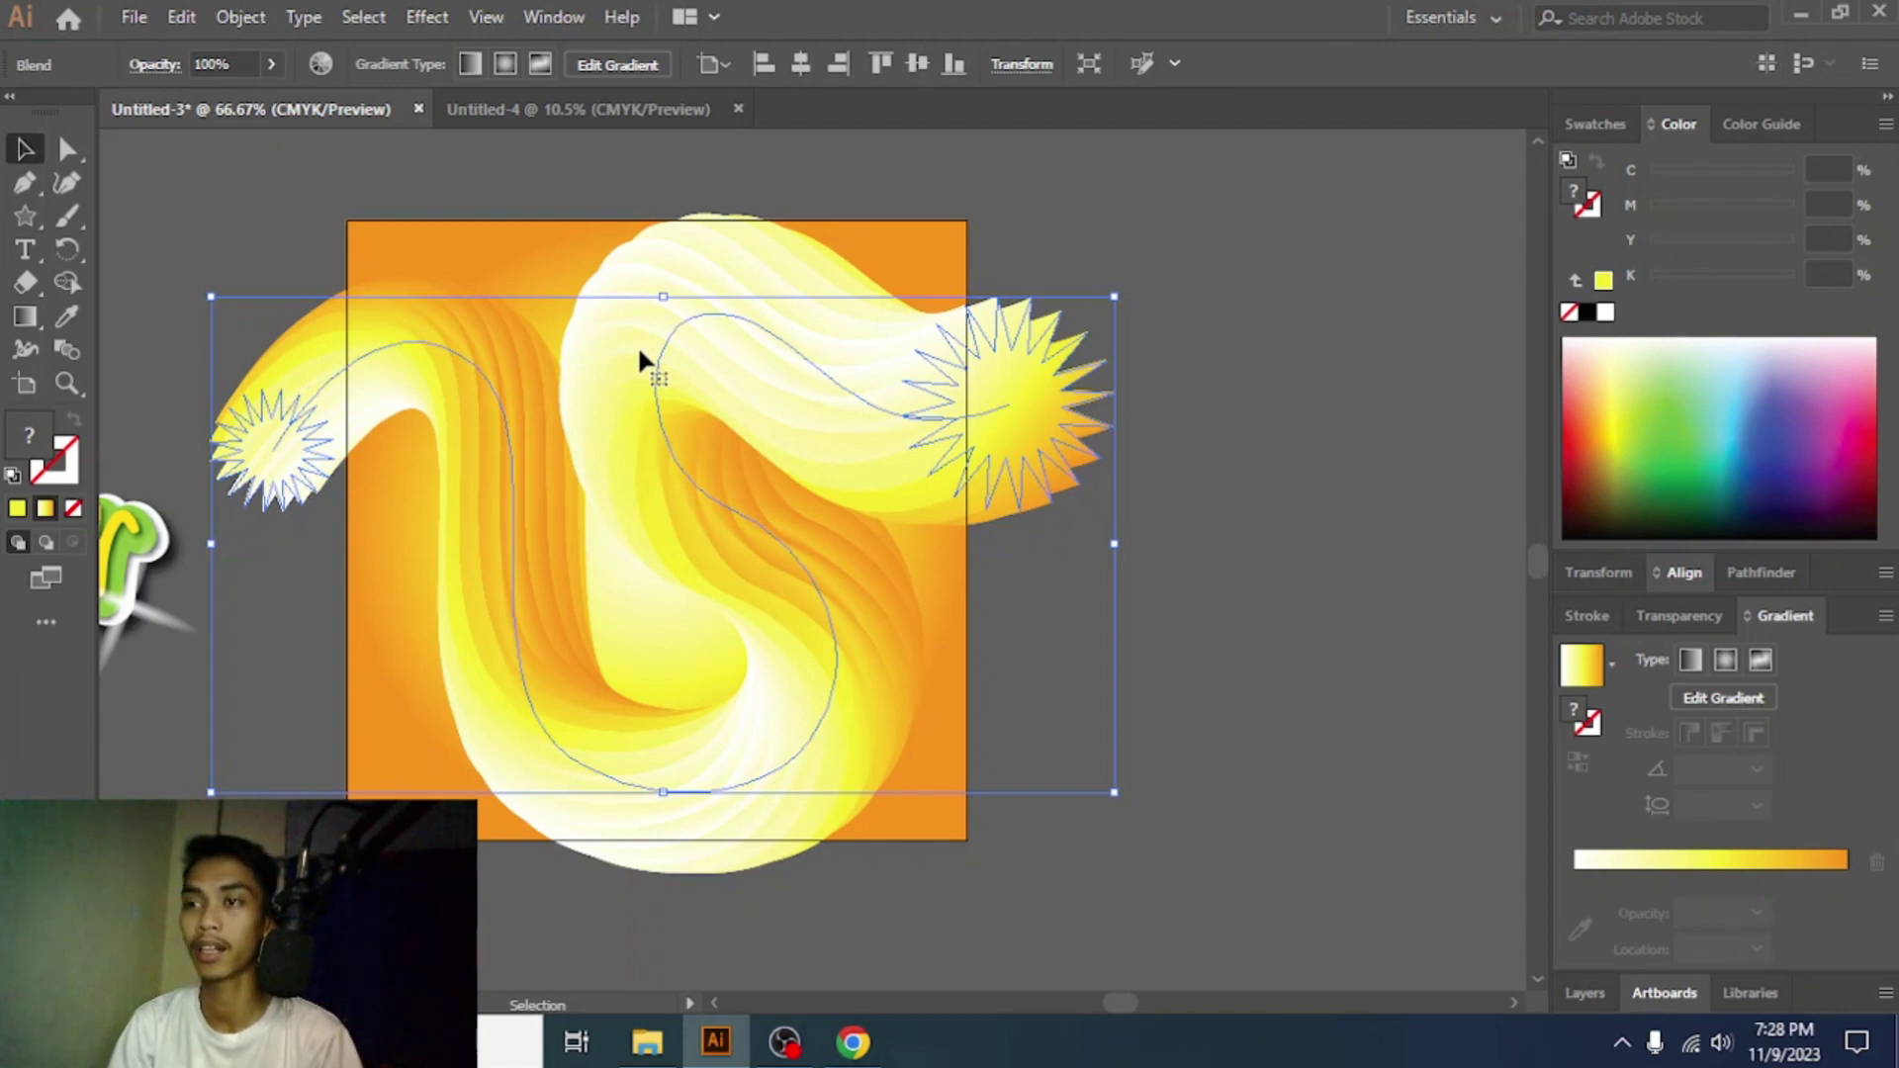
click(243, 17)
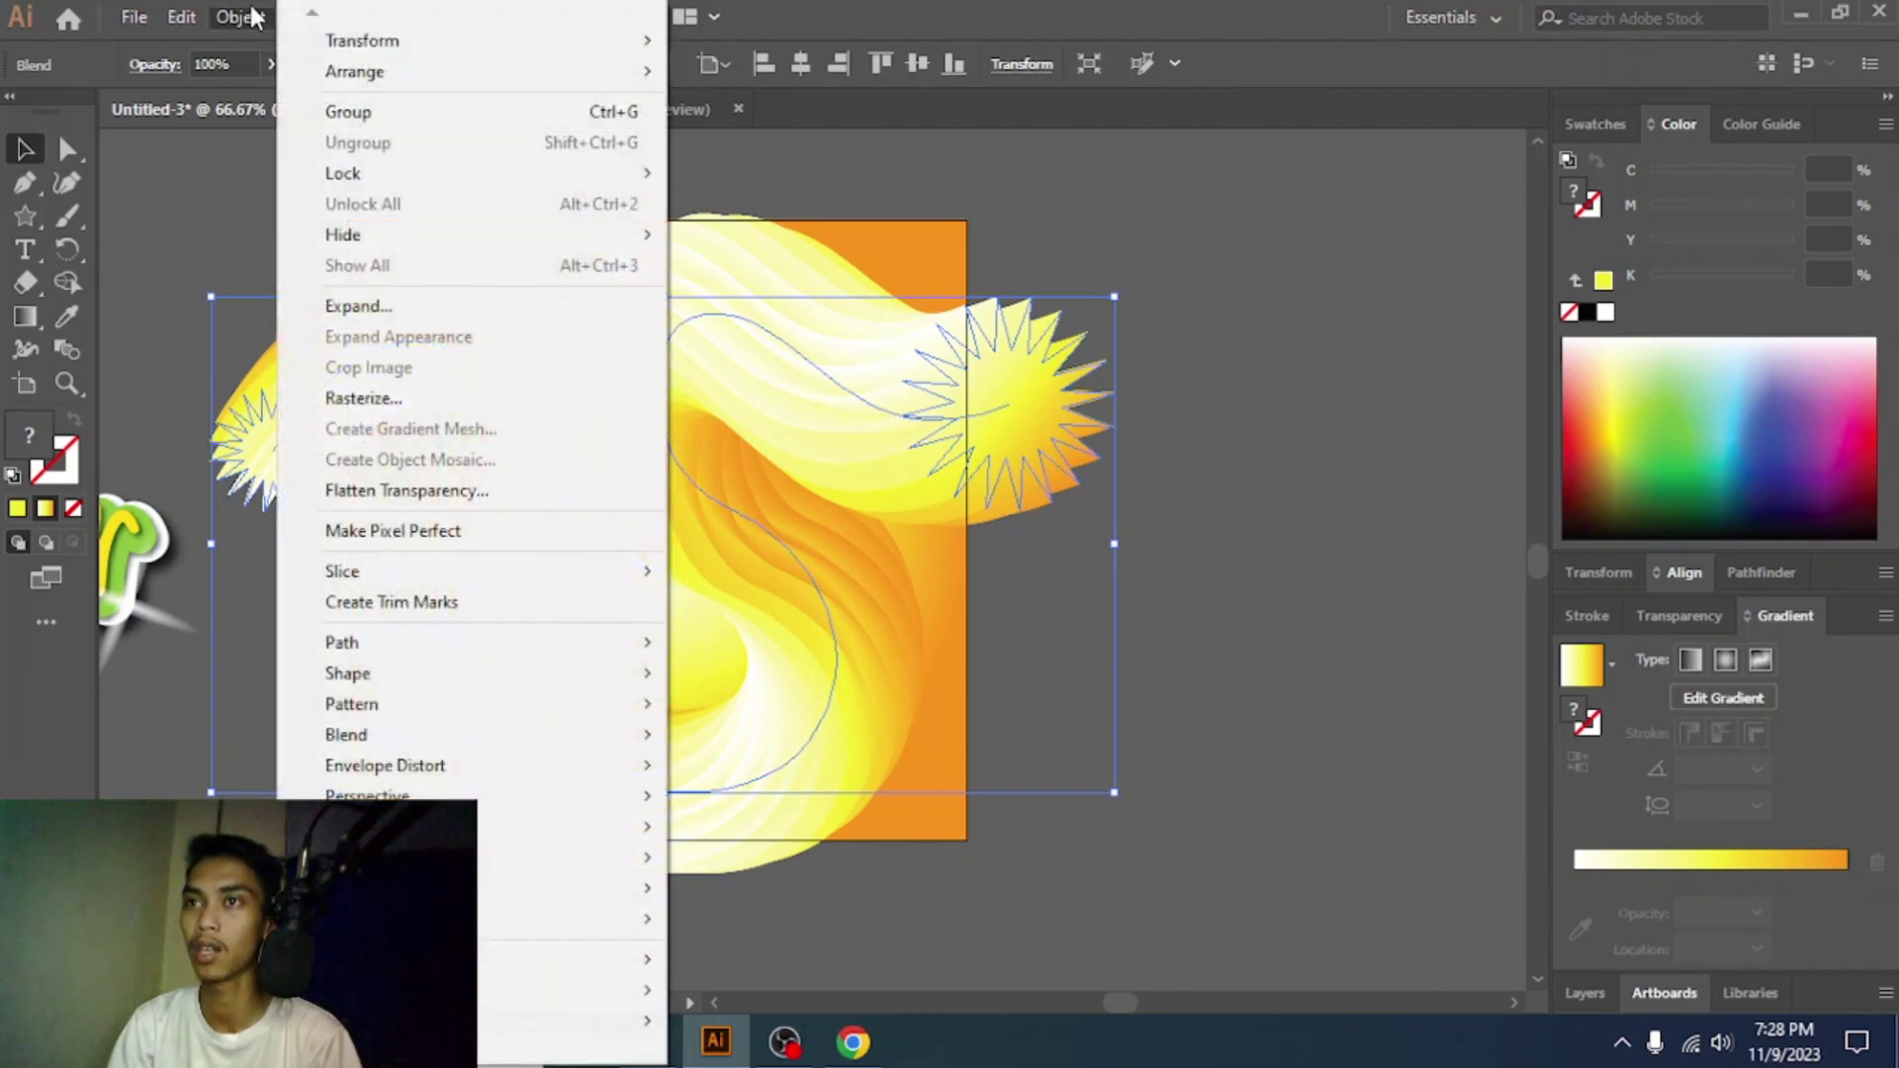
click(381, 309)
click(895, 678)
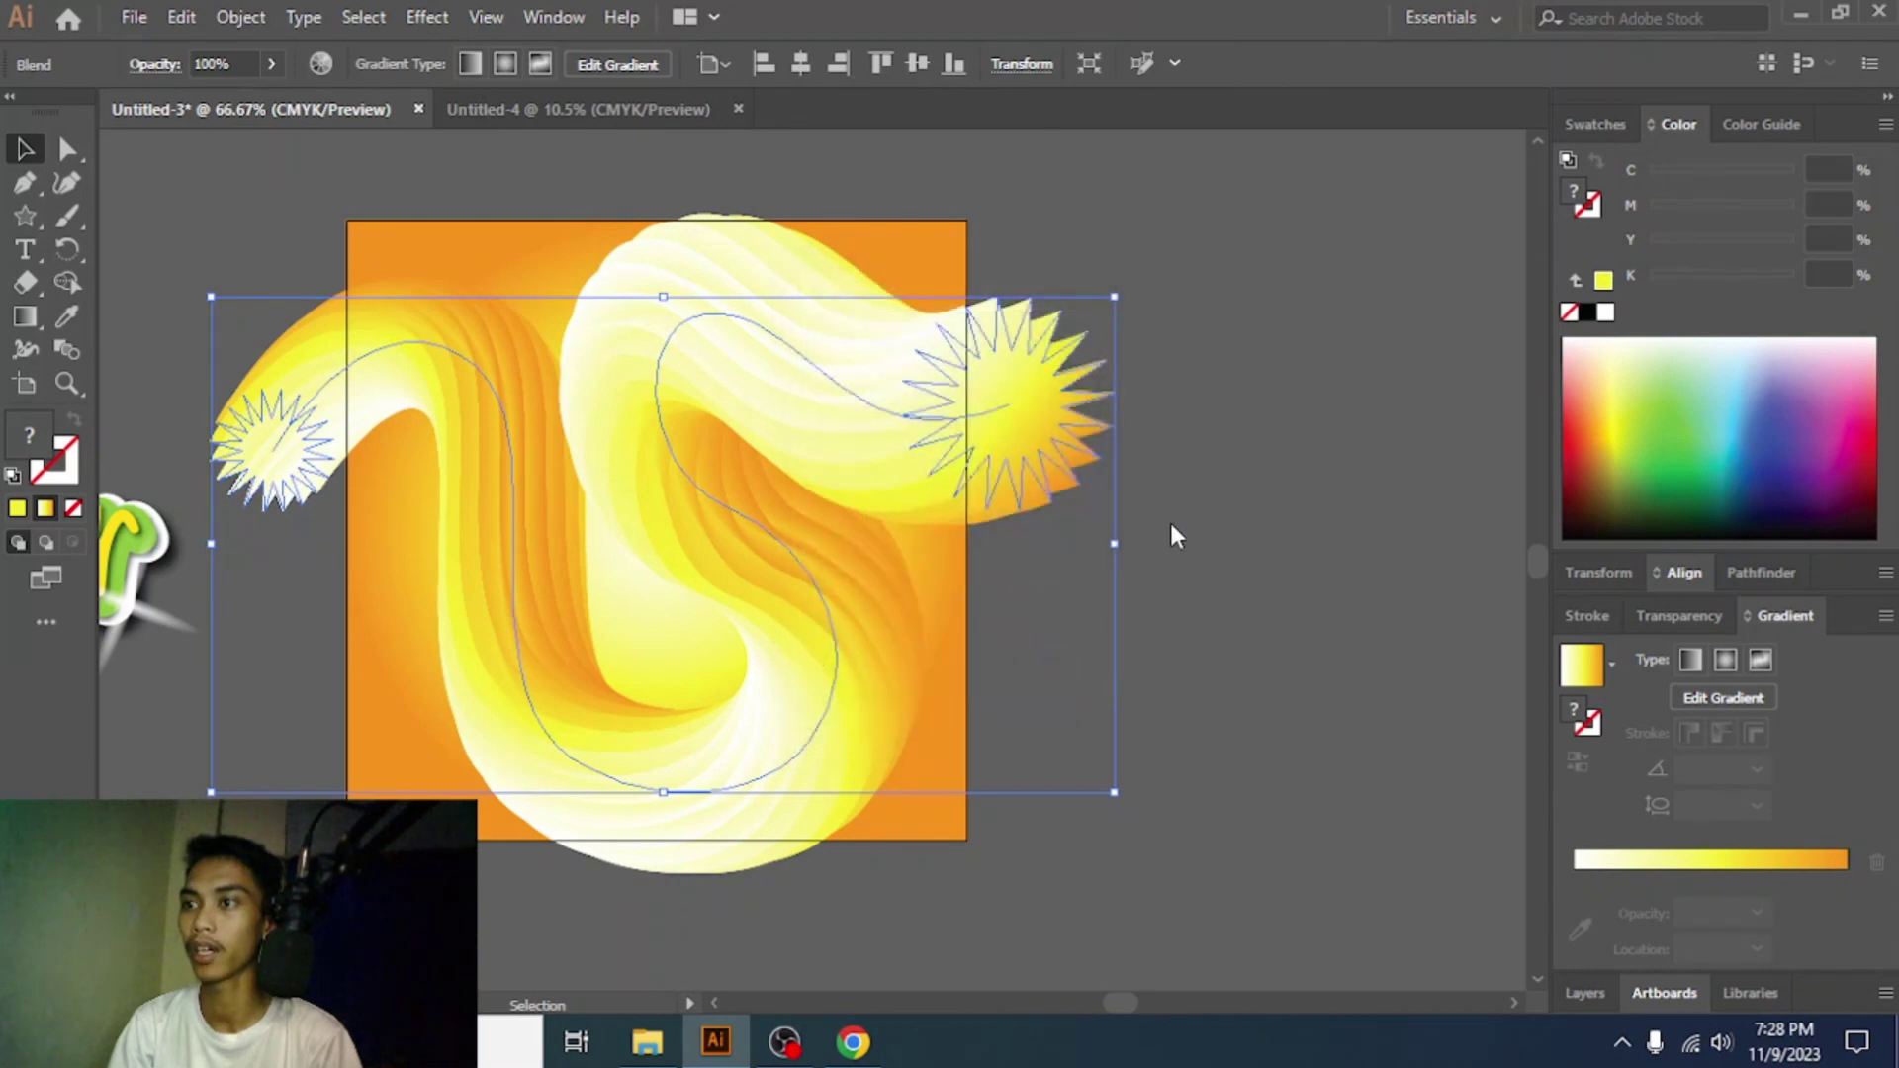
click(1169, 524)
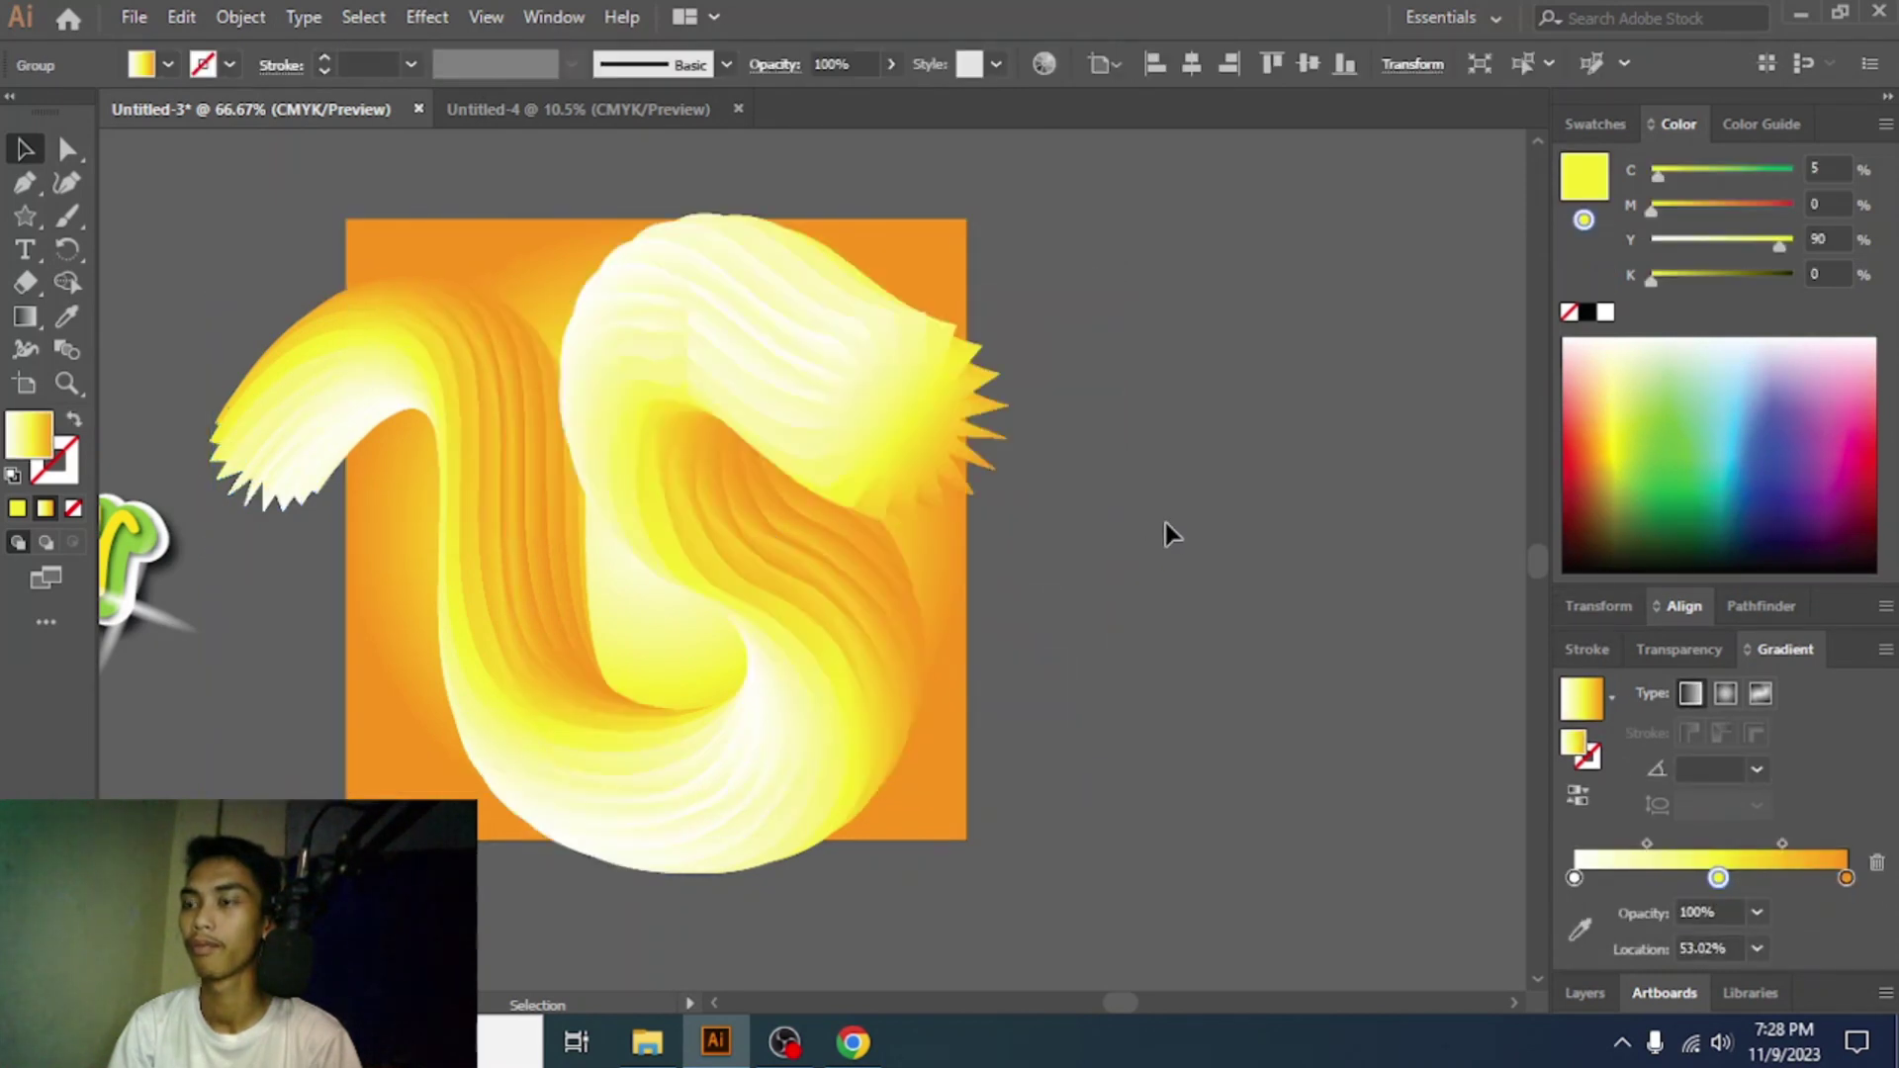
key(ctrl+z)
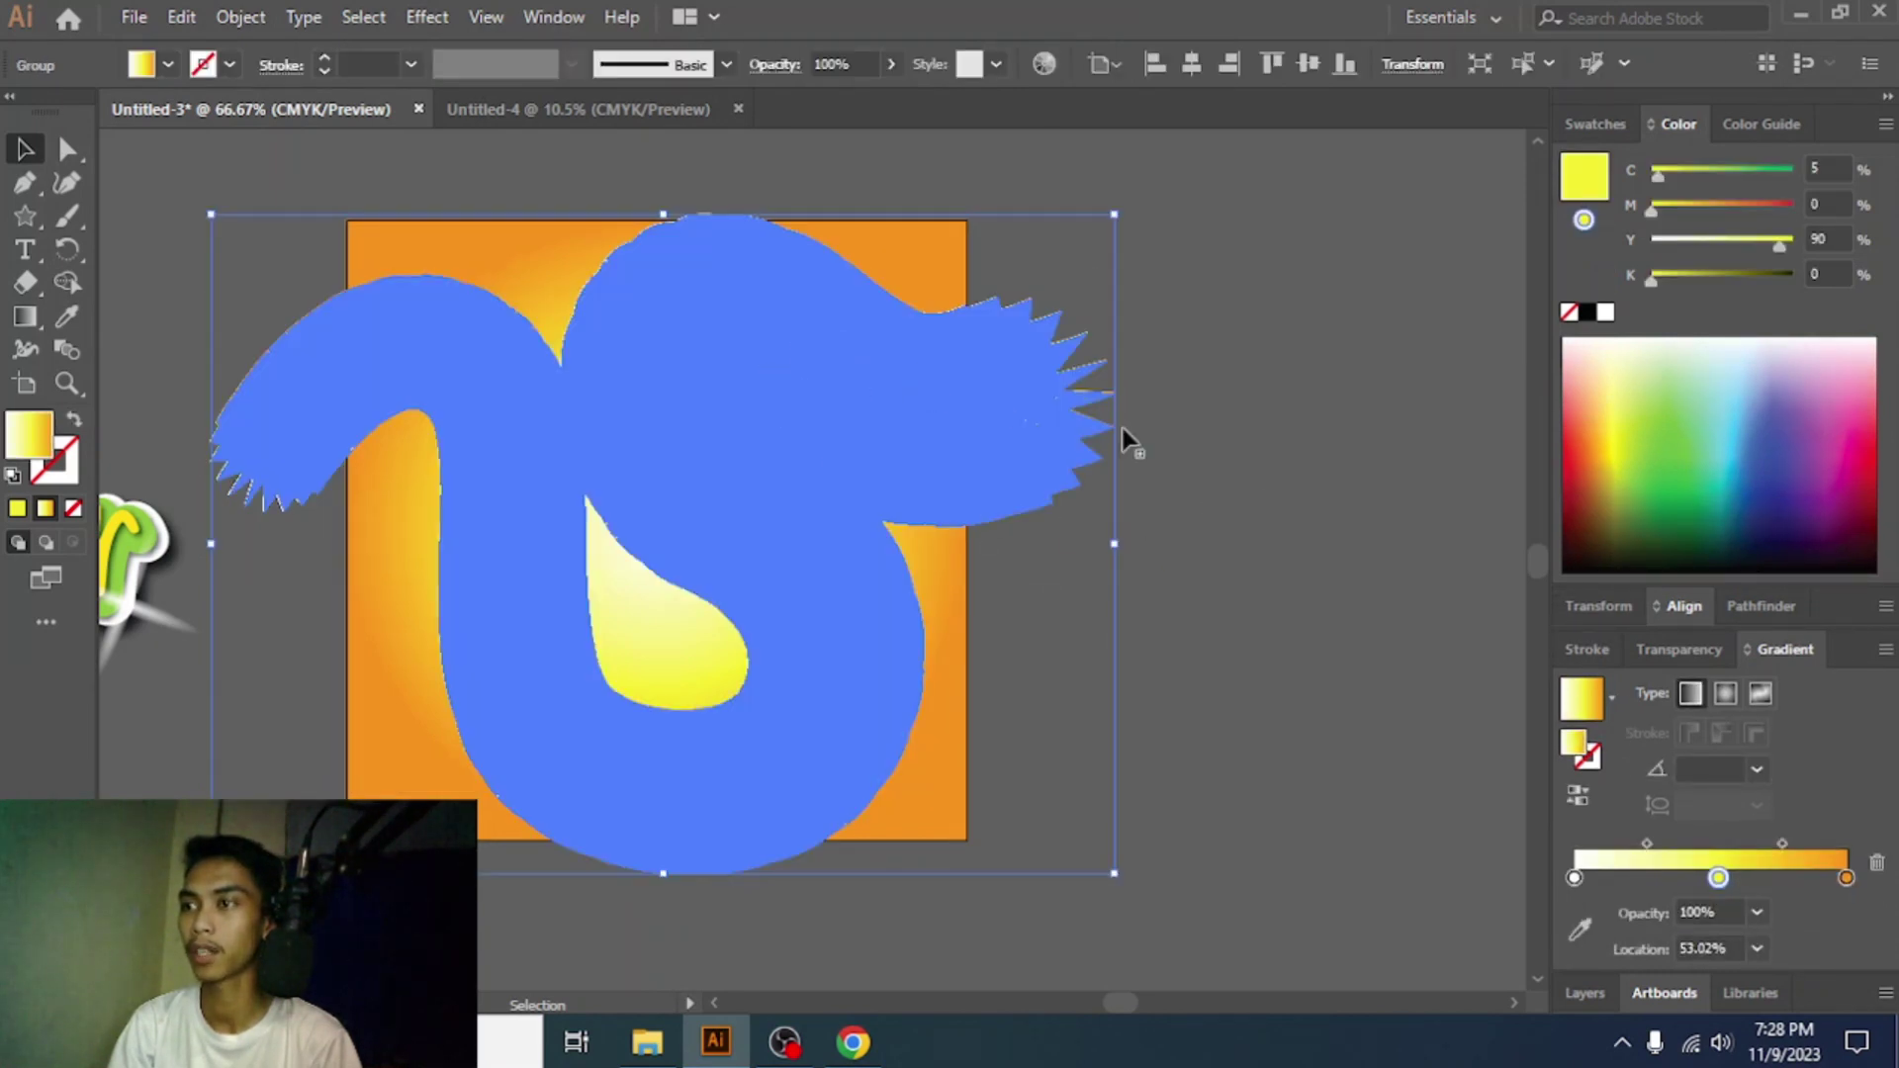
click(1189, 430)
- Select the square with the radial gradient and bring it to the front, above the expanded ribbon
click(923, 255)
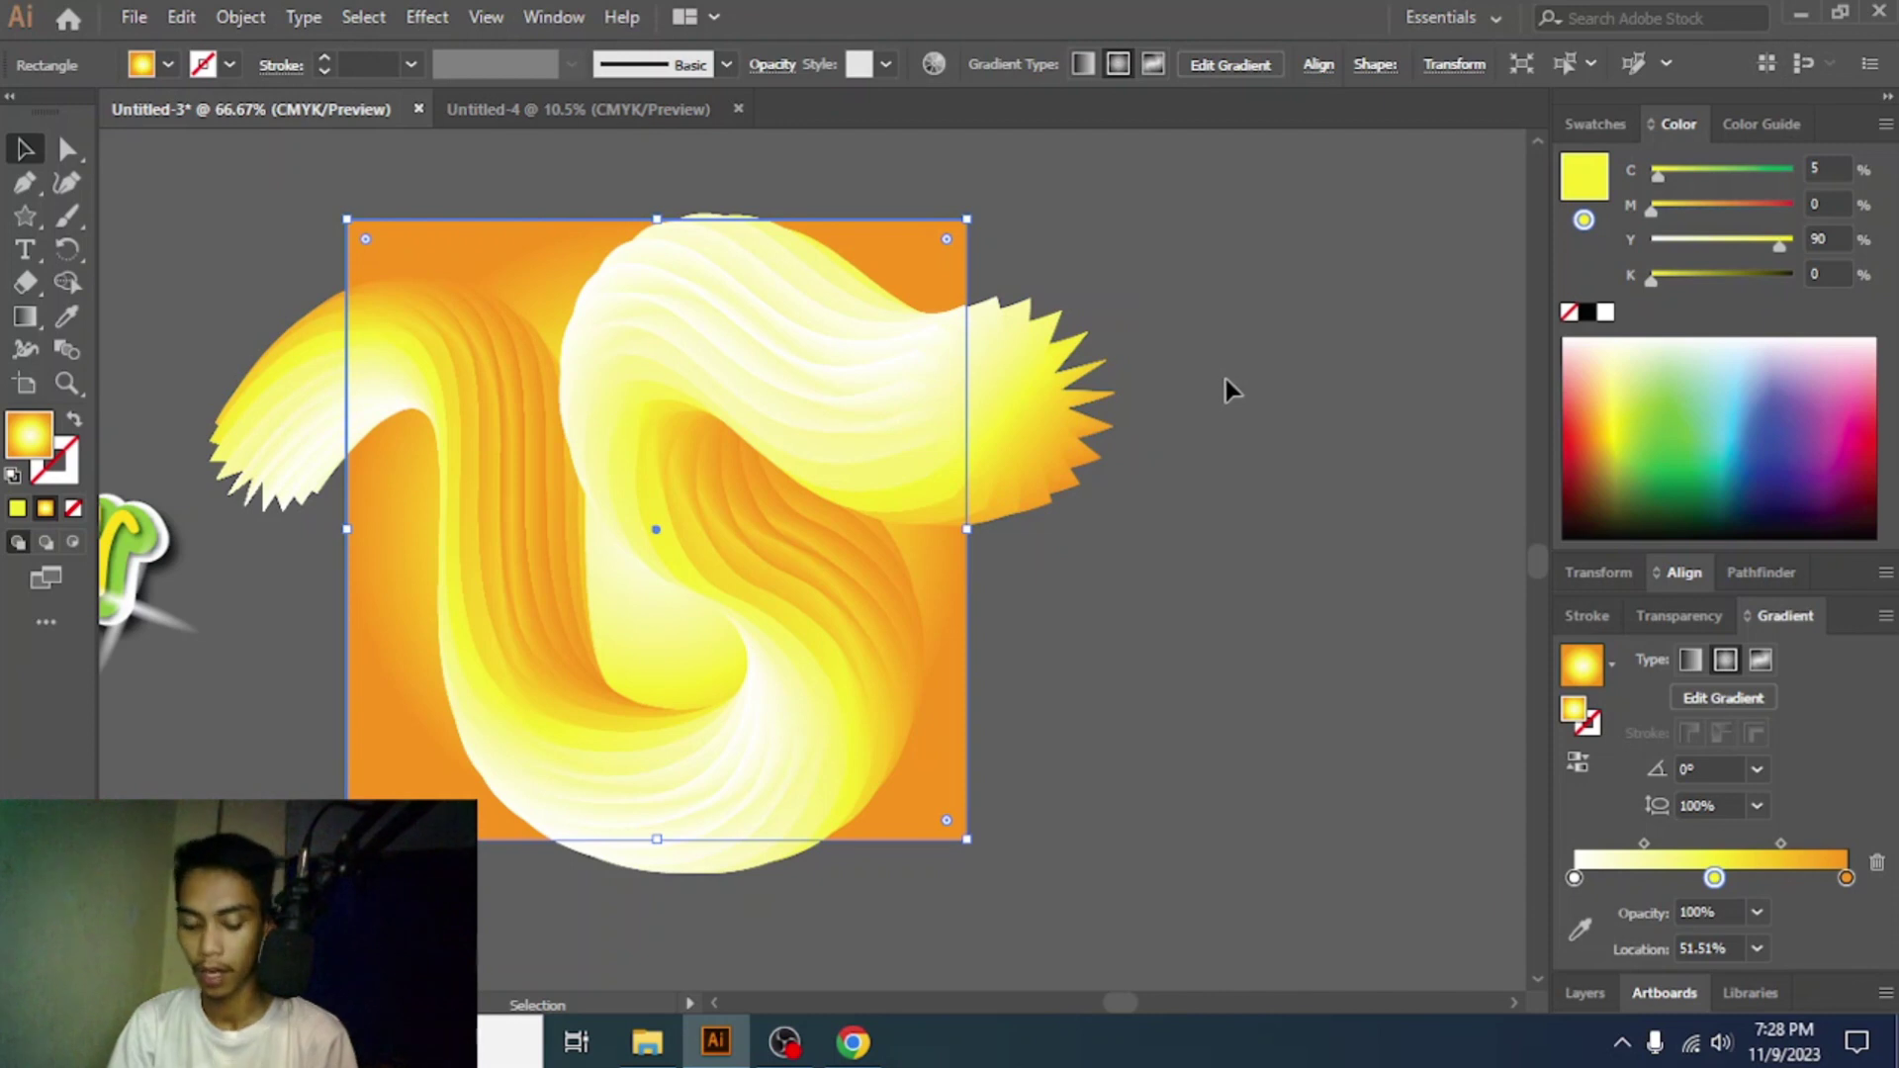
key(a)
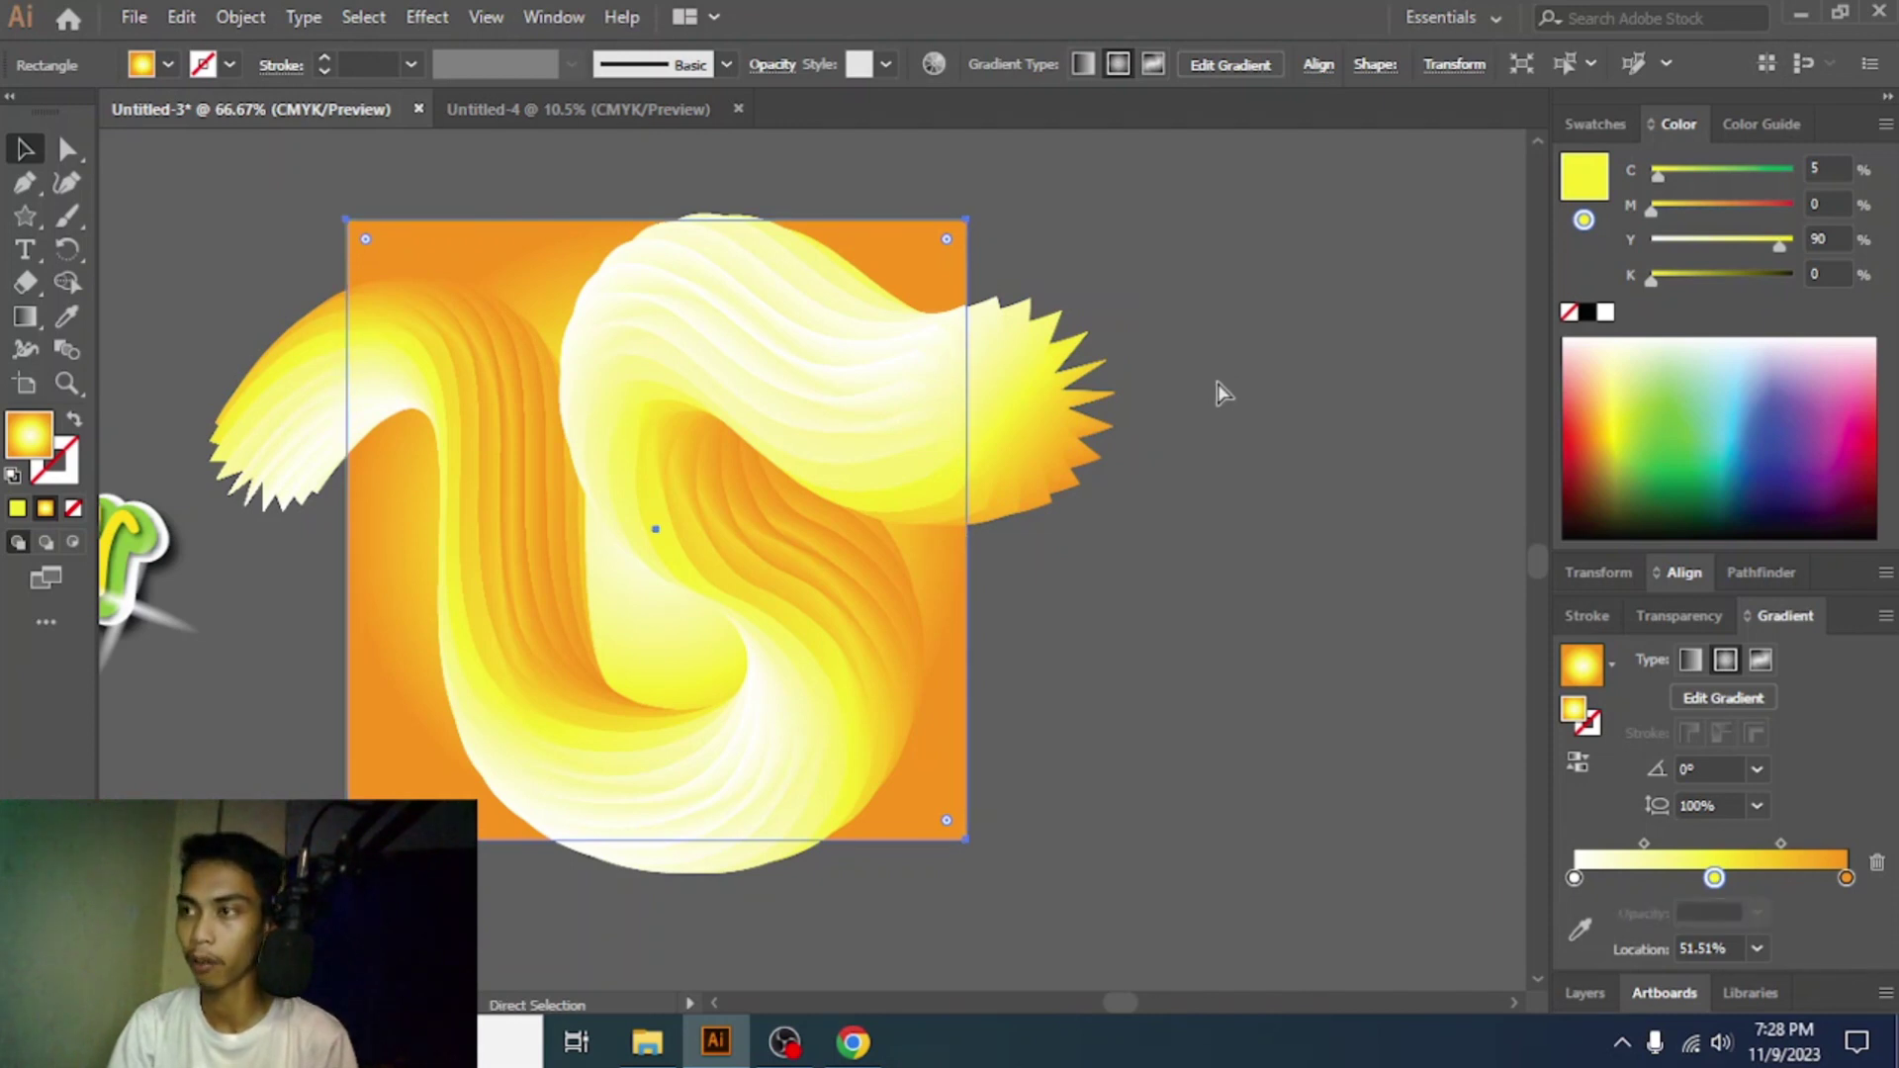
key(ctrl+shift+bracketright)
key(v)
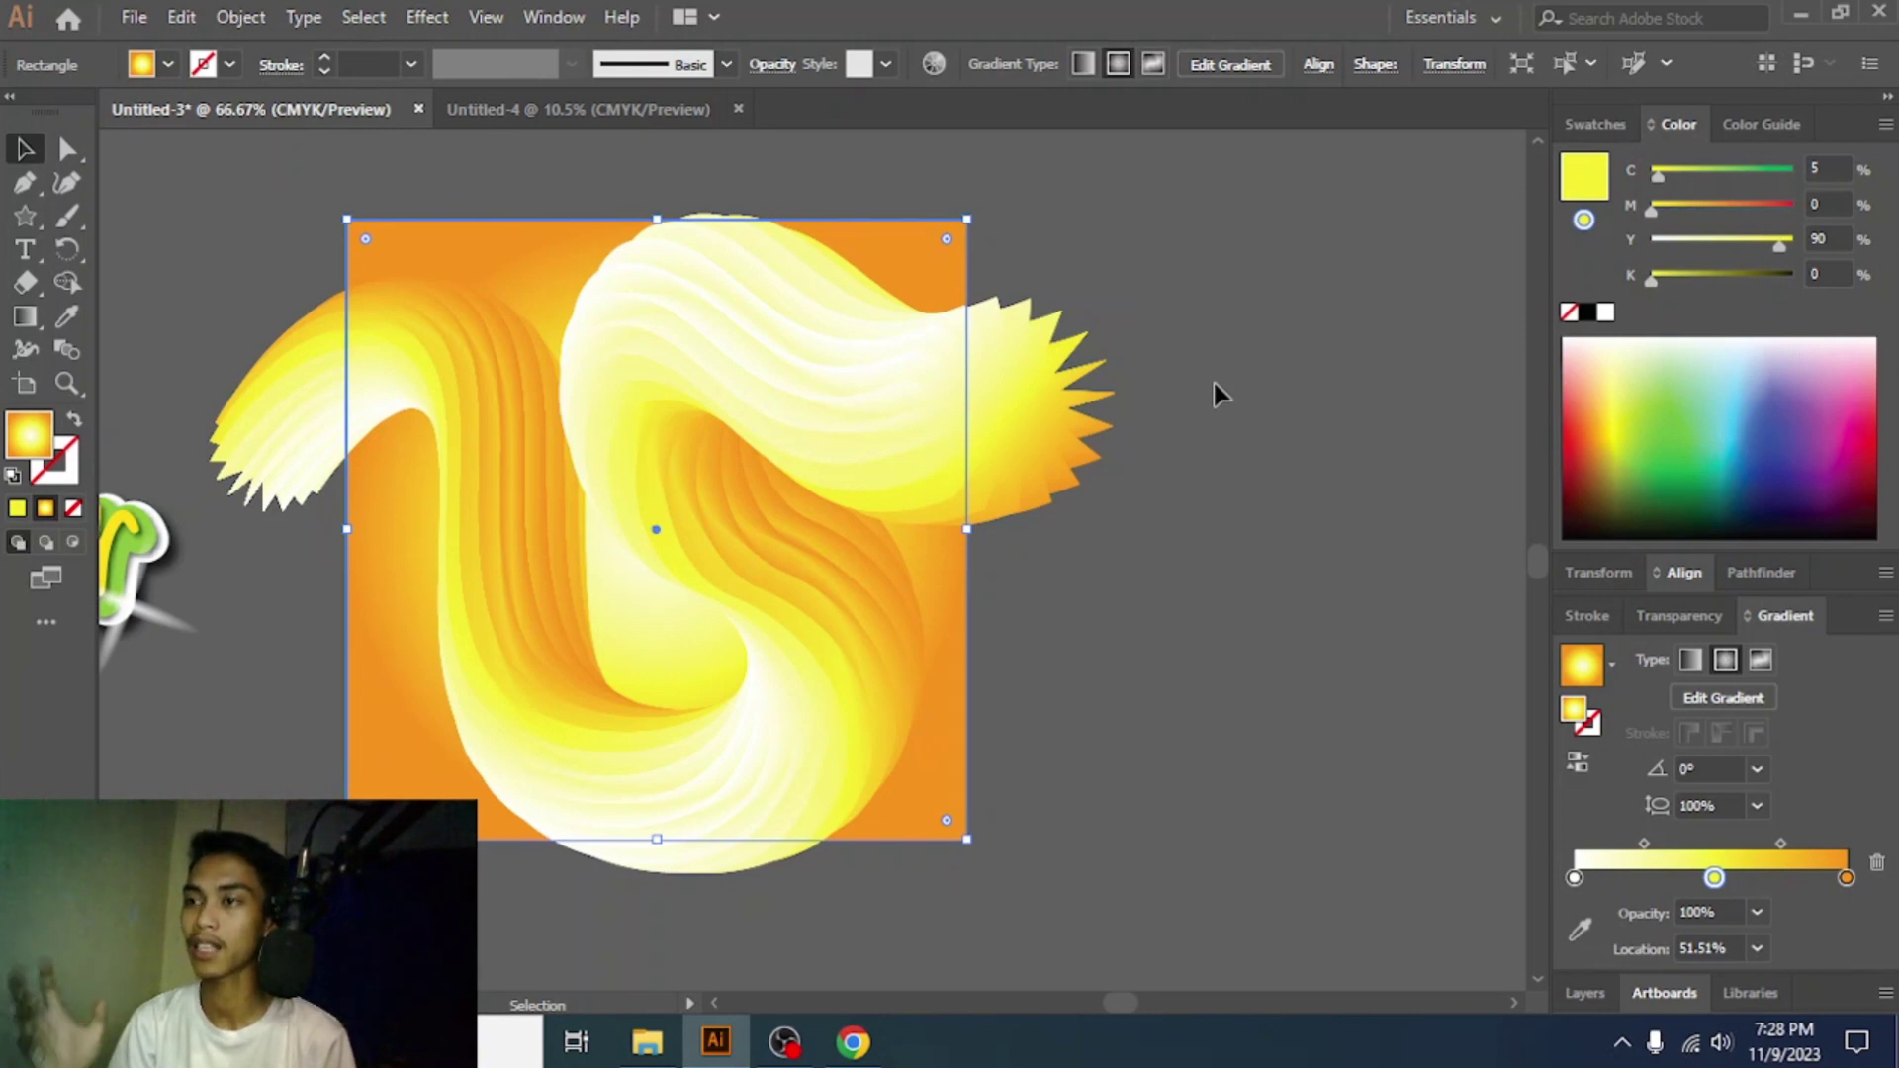
key(a)
key(ctrl)
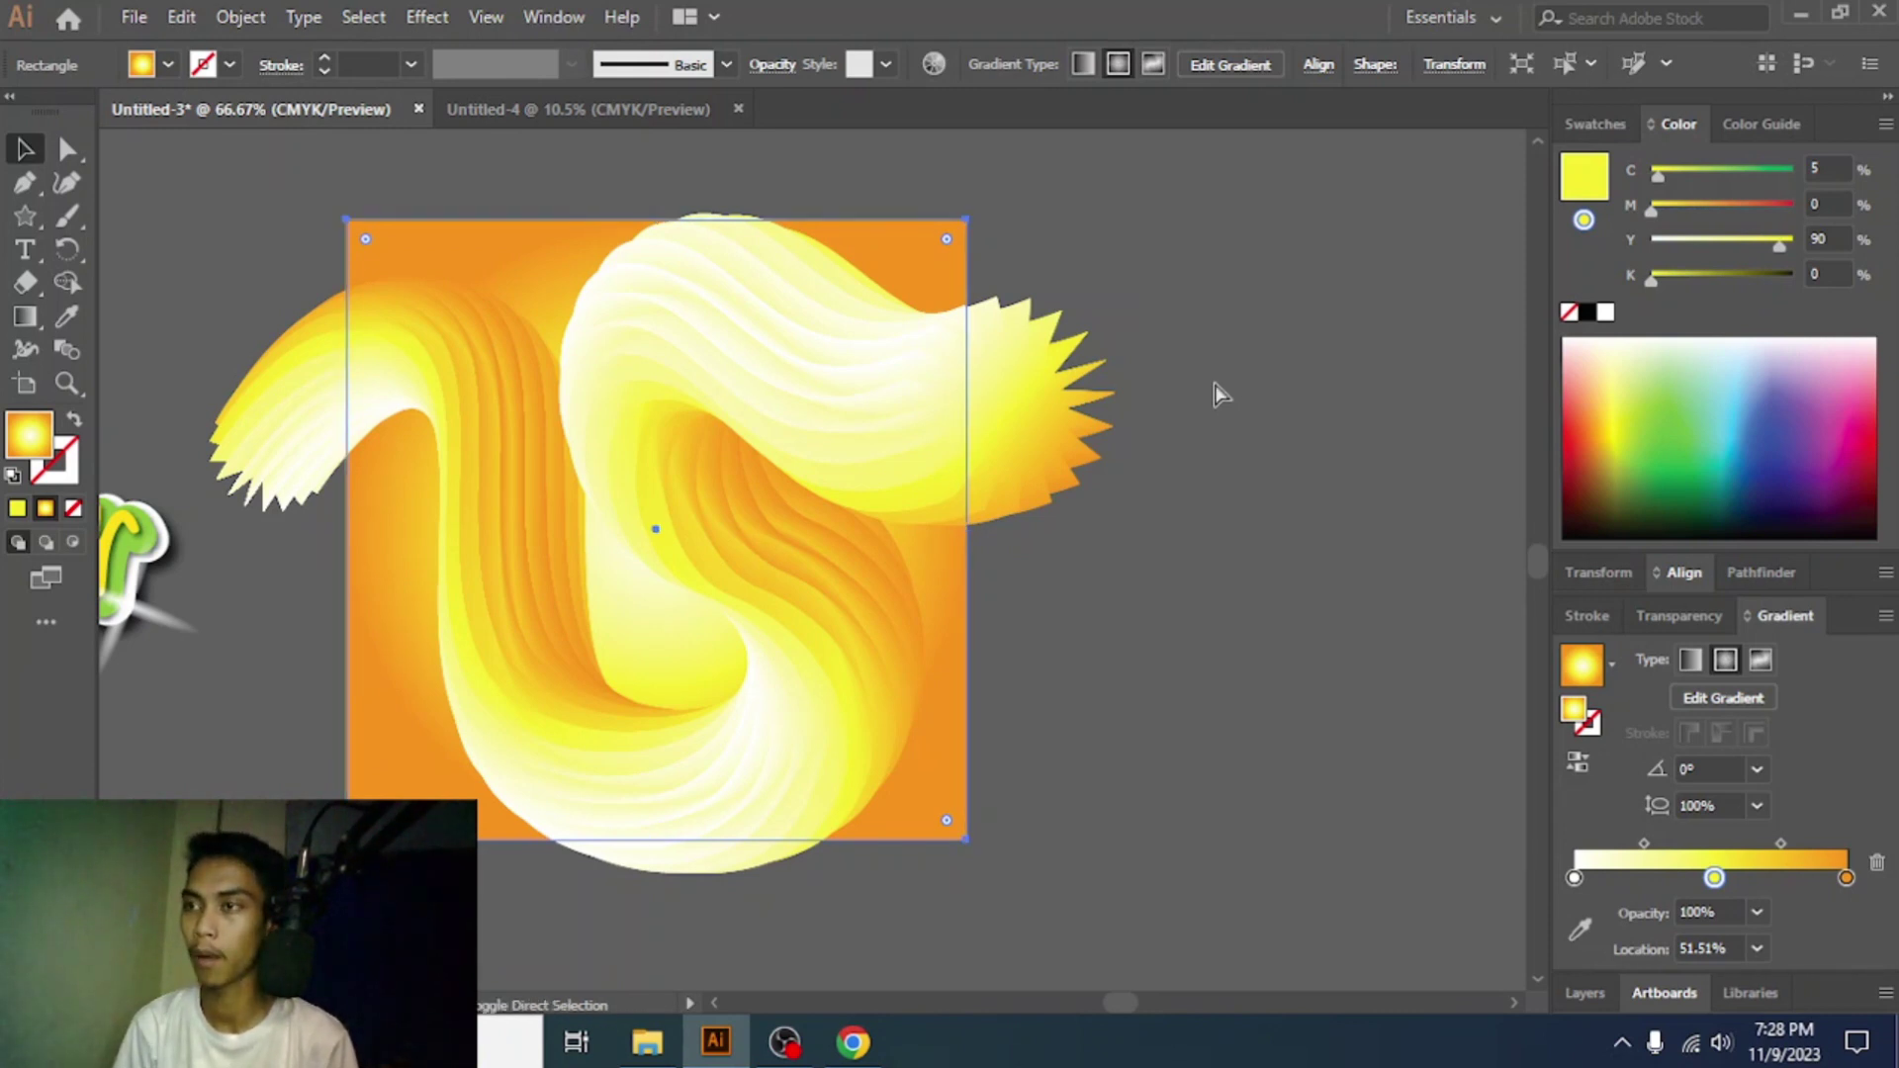
key(ctrl+shift+bracketright)
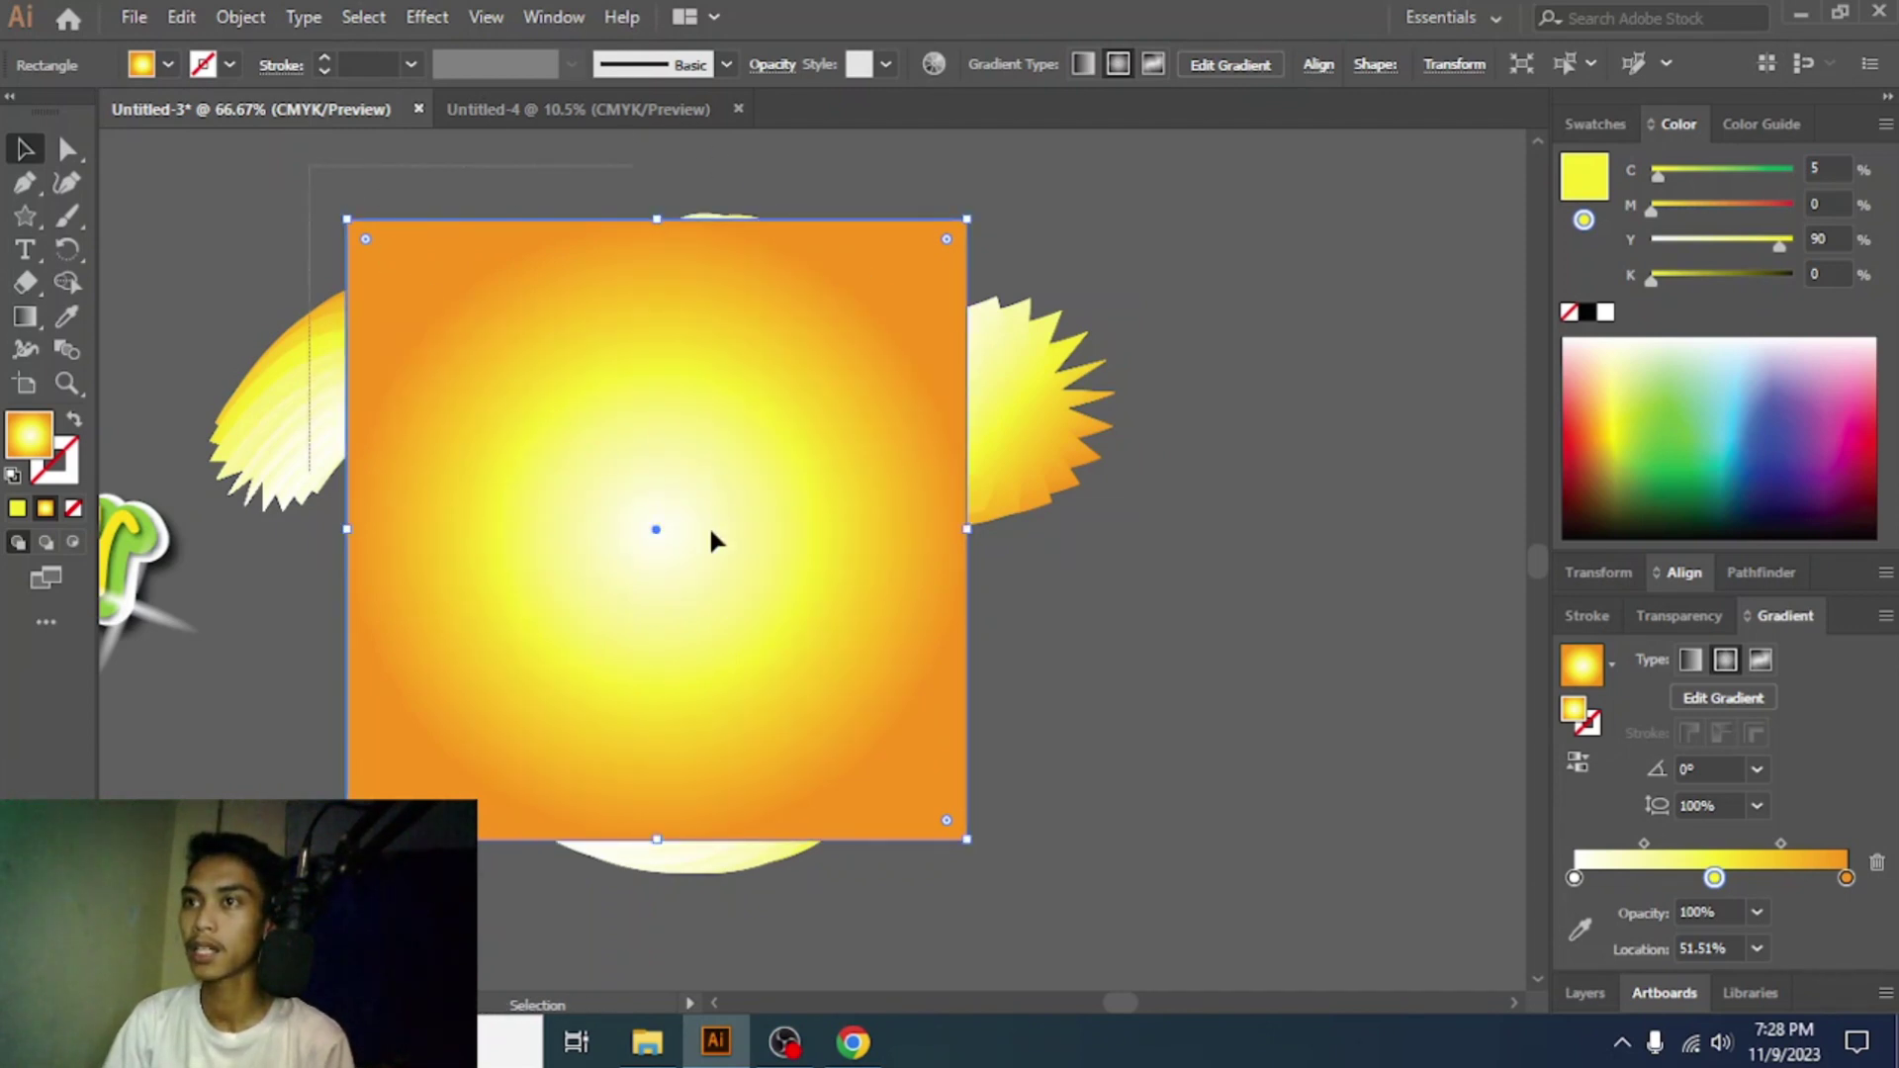
- Select the gradient square together with the expanded ribbon and make a clipping mask from the square
drag(709, 525, 1055, 873)
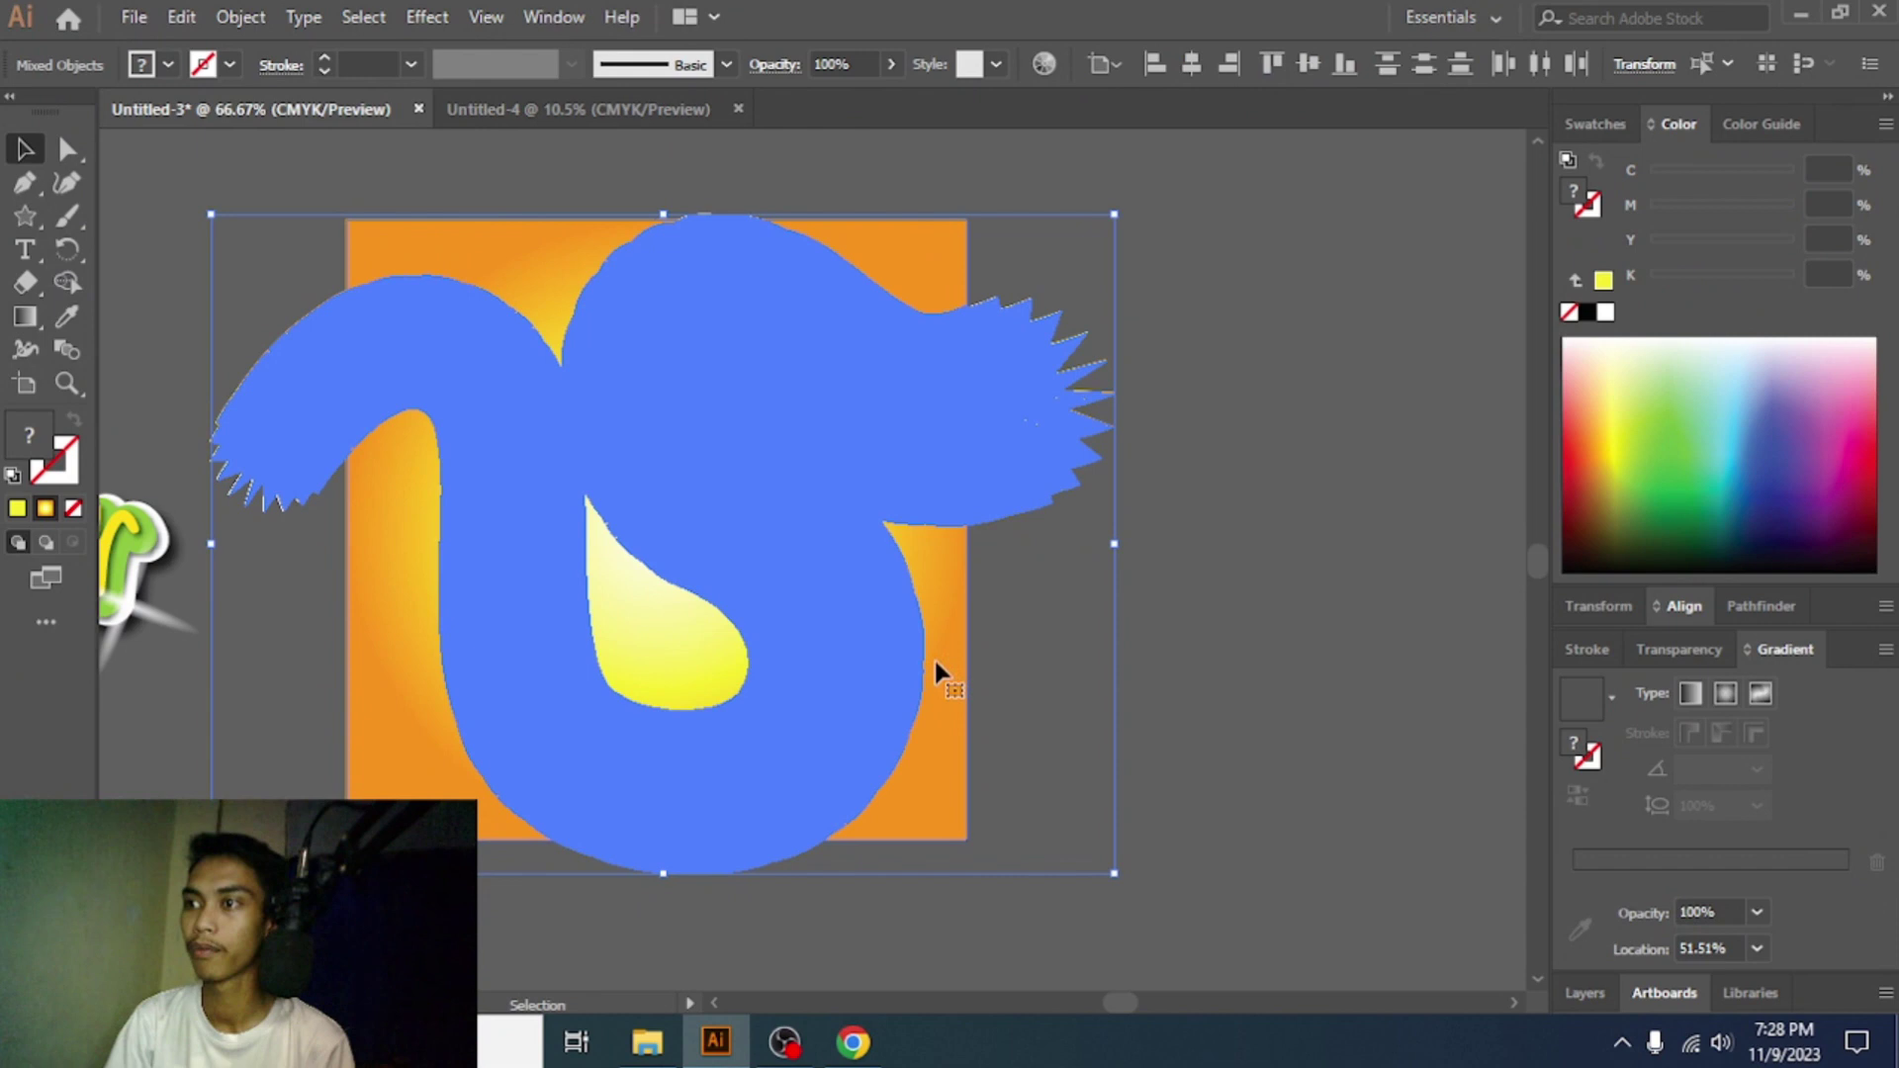
right_click(860, 397)
click(983, 601)
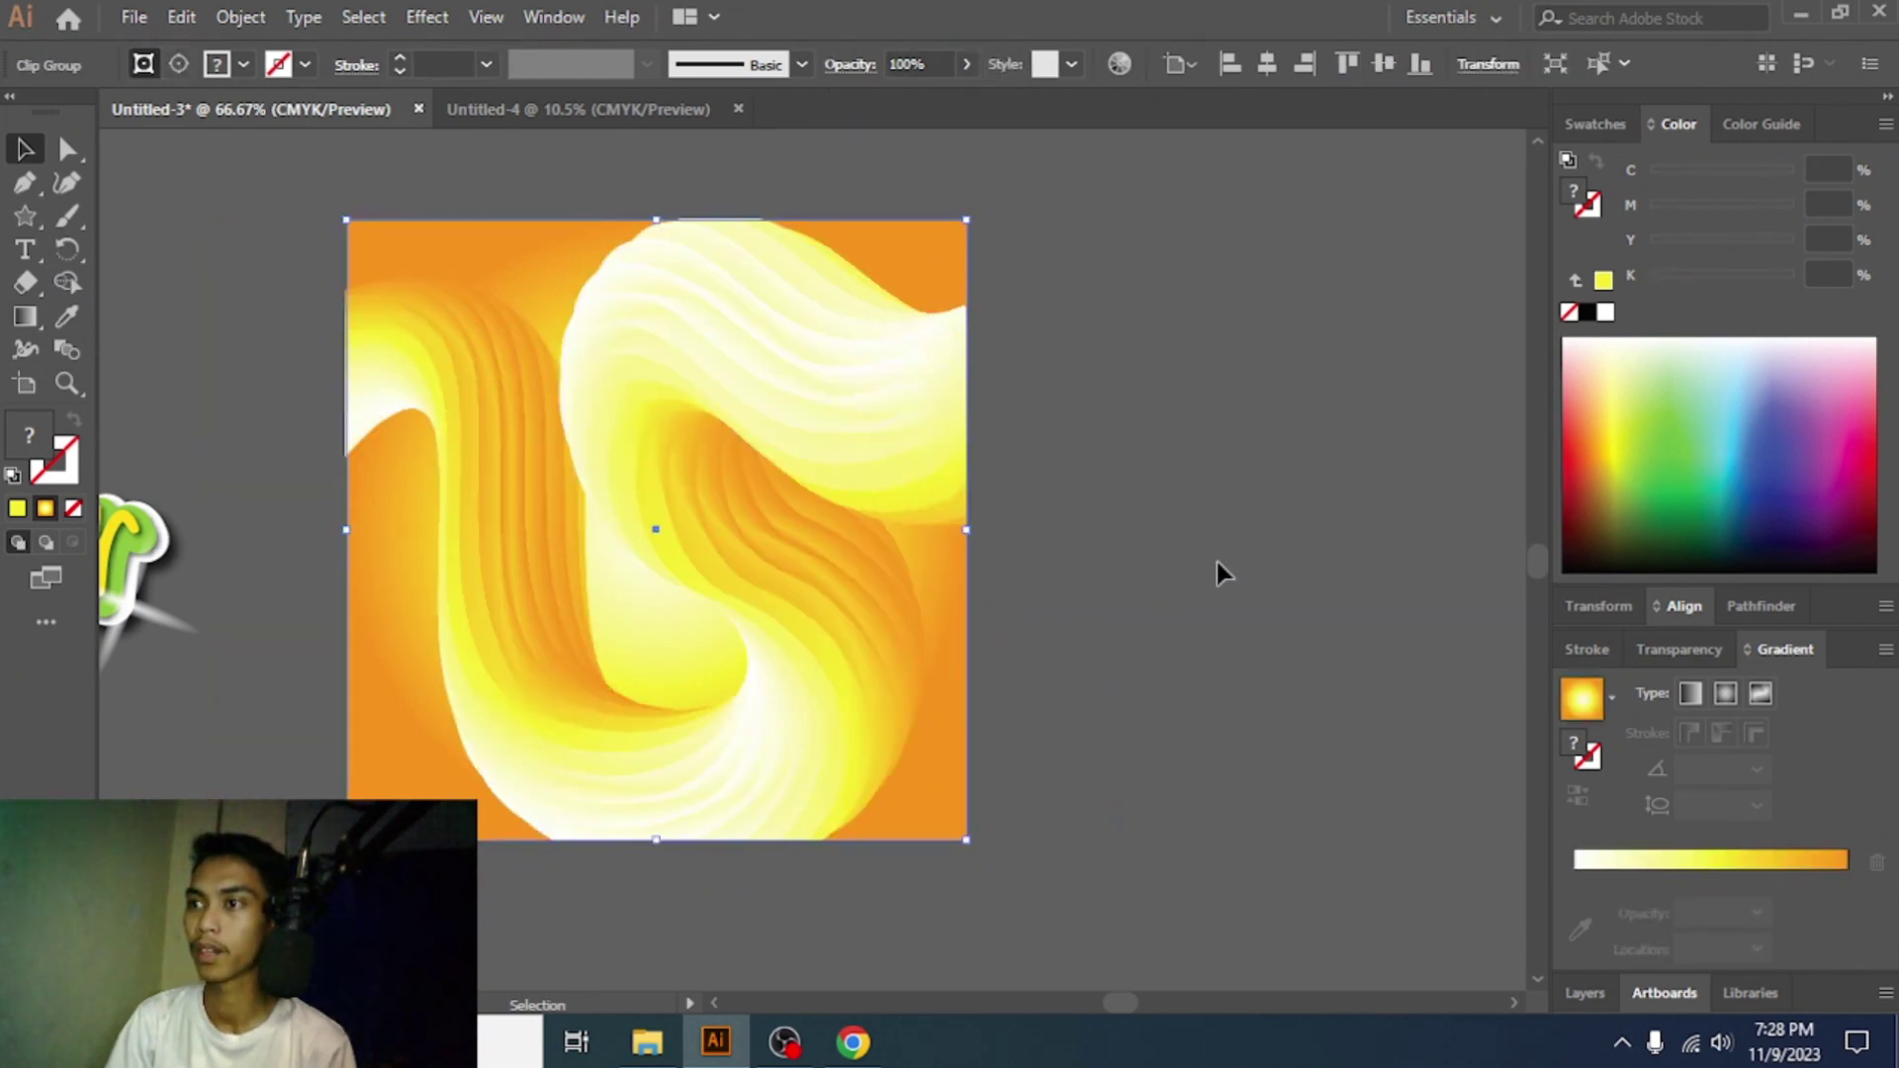
- Move the sparkling "New Year" lettering group onto the middle of the clipped background and deselect it
click(144, 547)
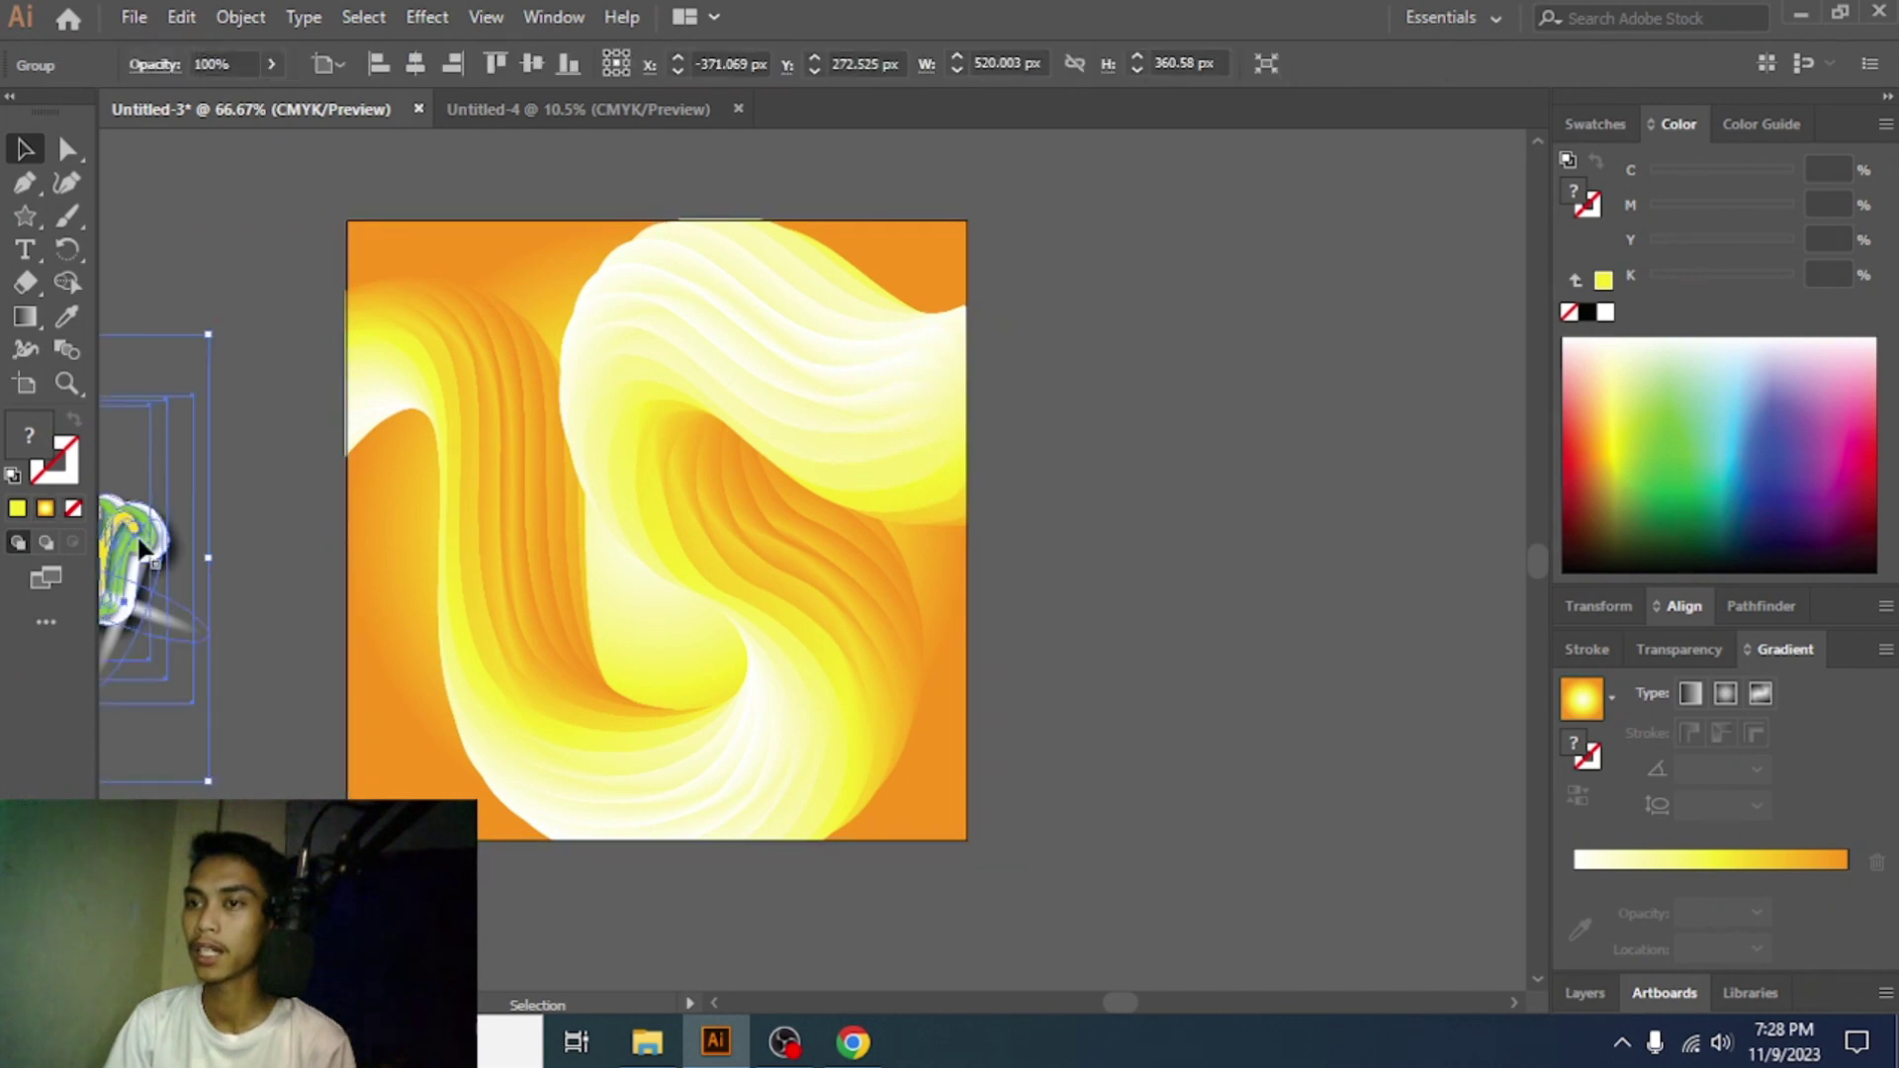
drag(127, 534, 882, 494)
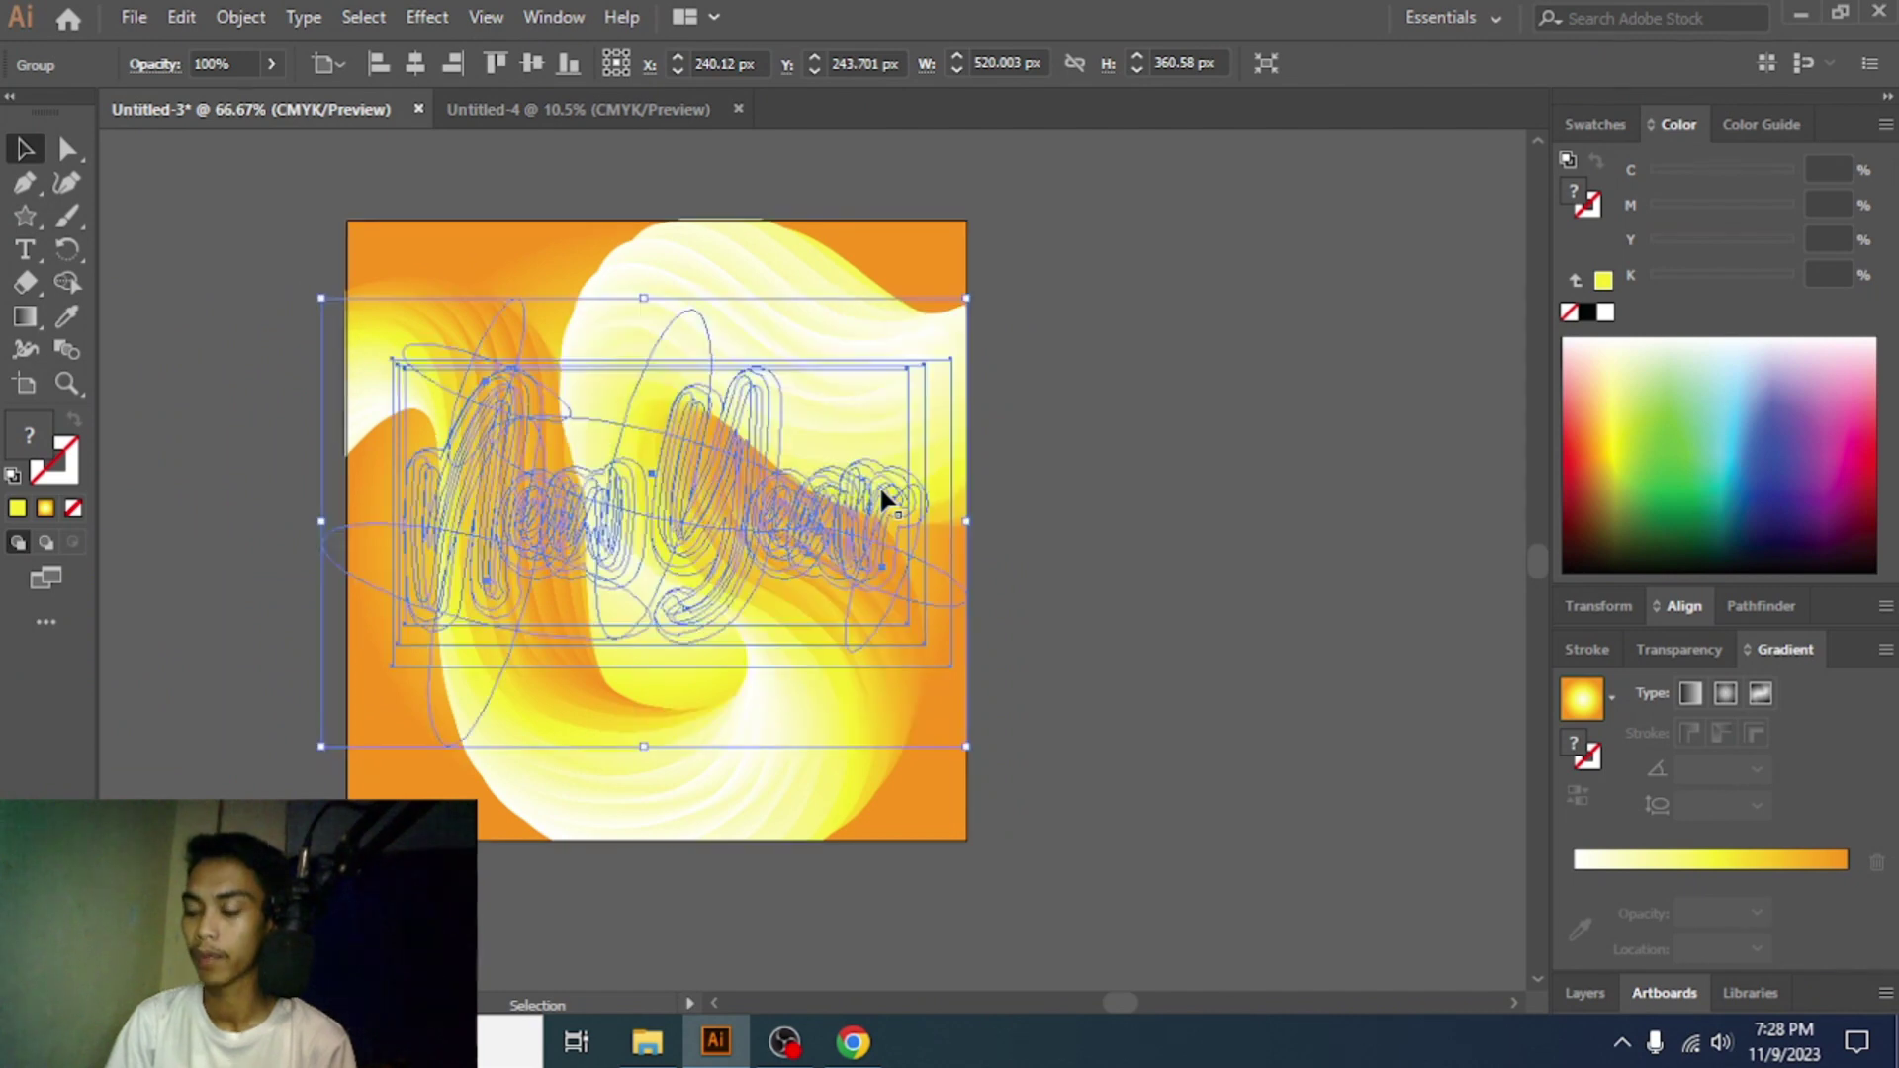
key(ctrl)
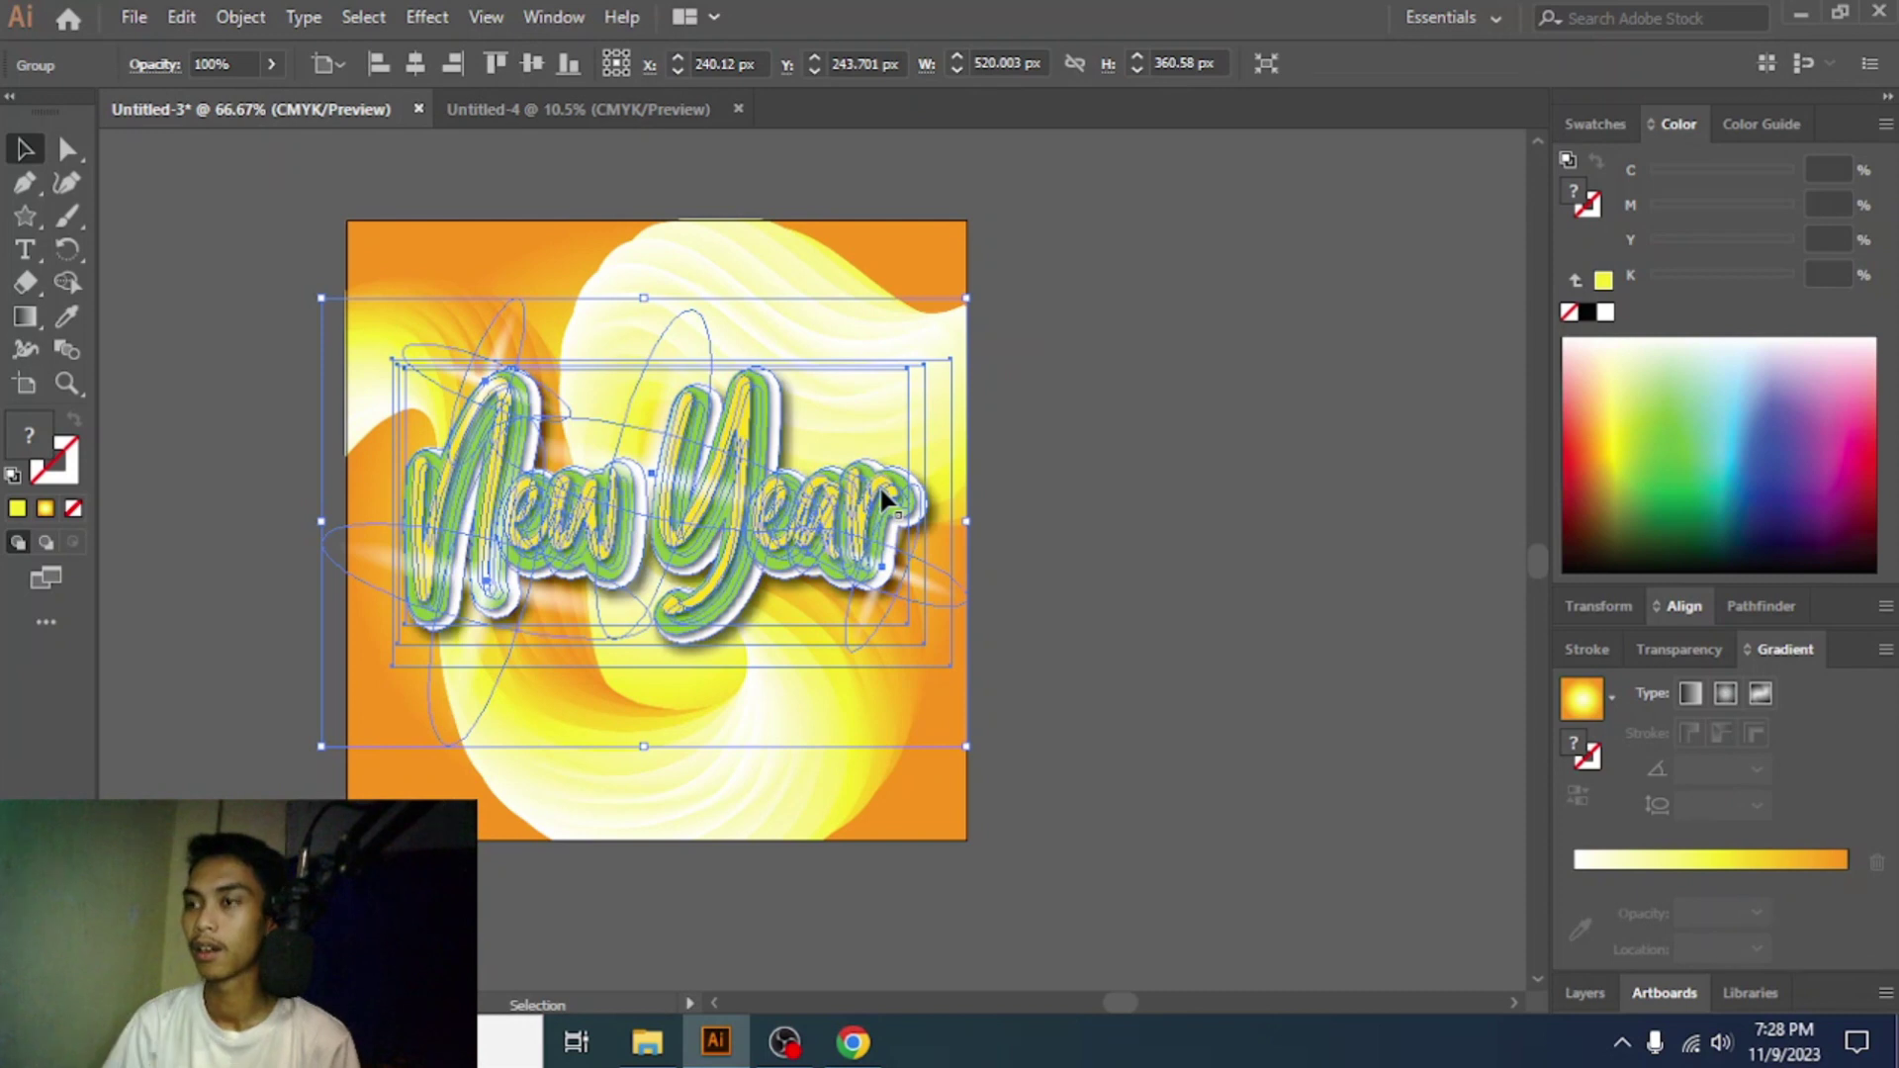
click(1044, 530)
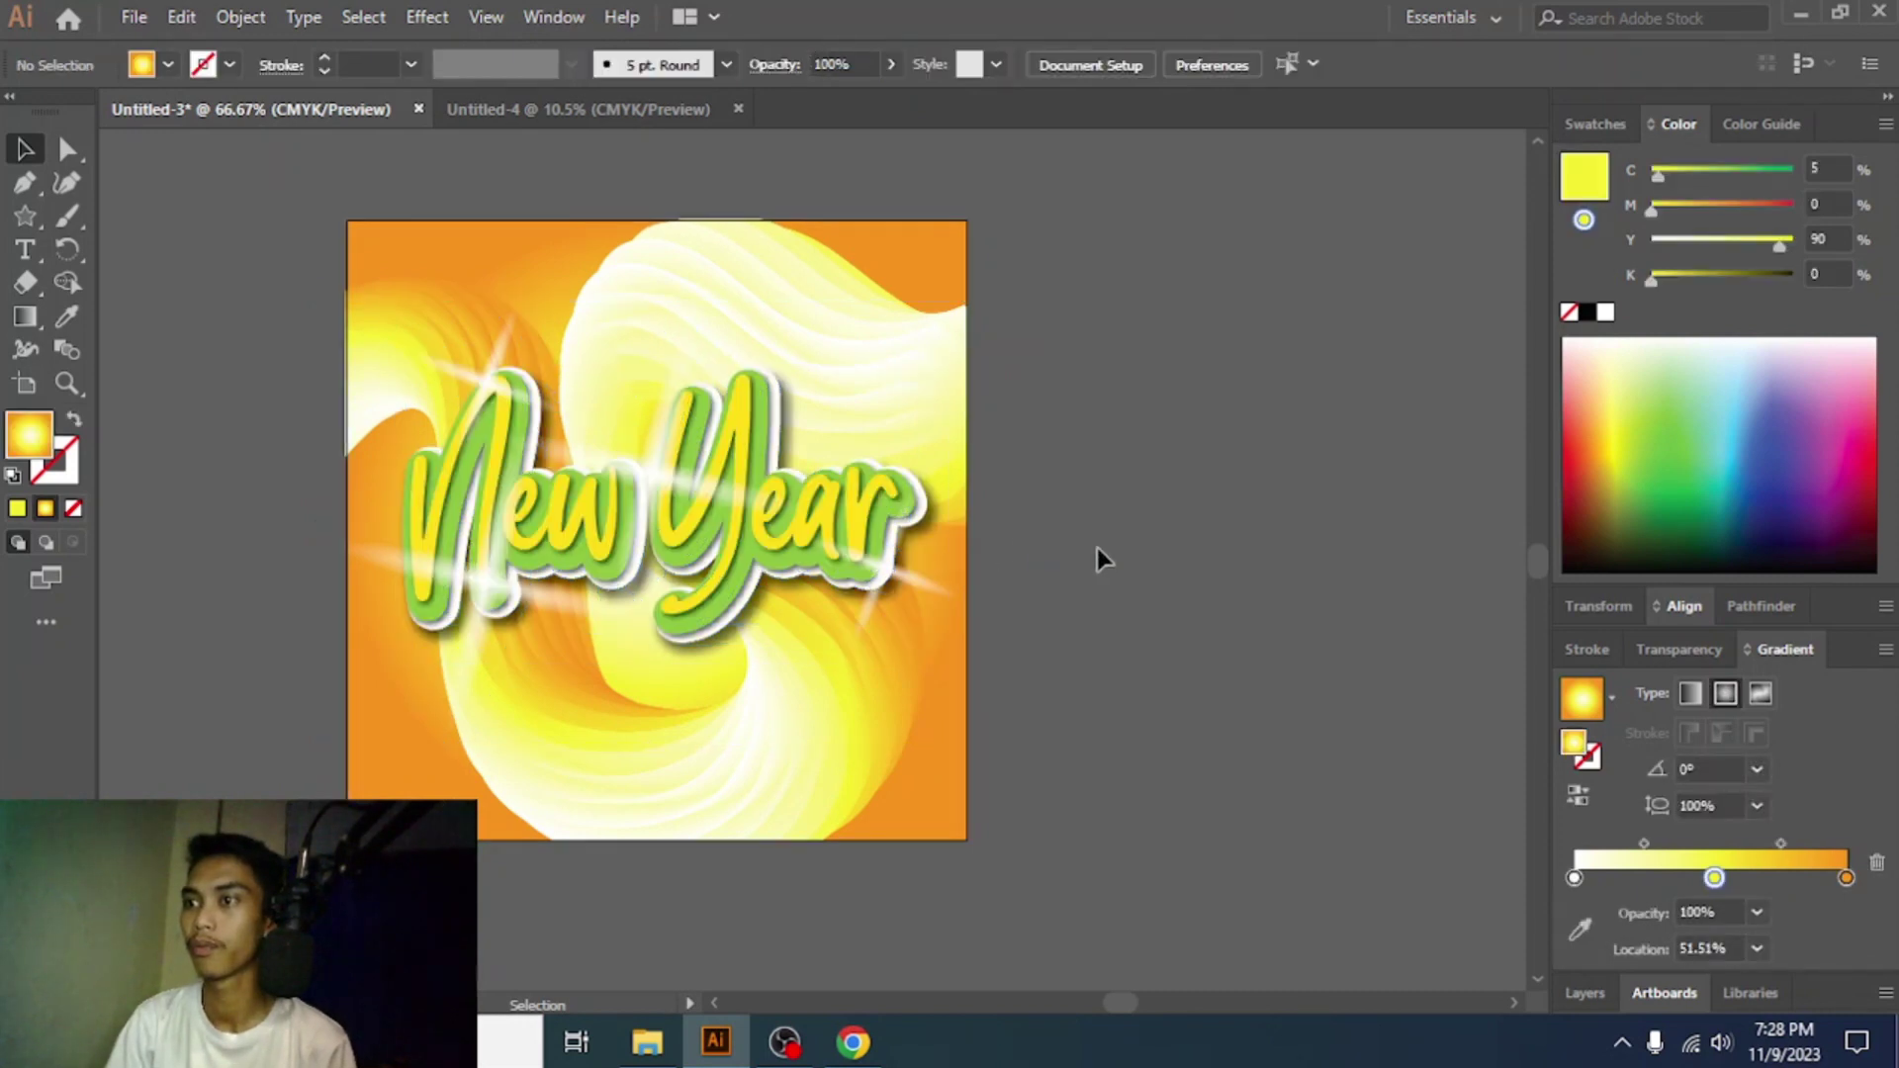
- Isolate the "New Year" group, slightly reposition the sparkles at the middle, right end and lower left of the lettering, and exit isolation
scroll(1098, 555, right, 2)
click(815, 544)
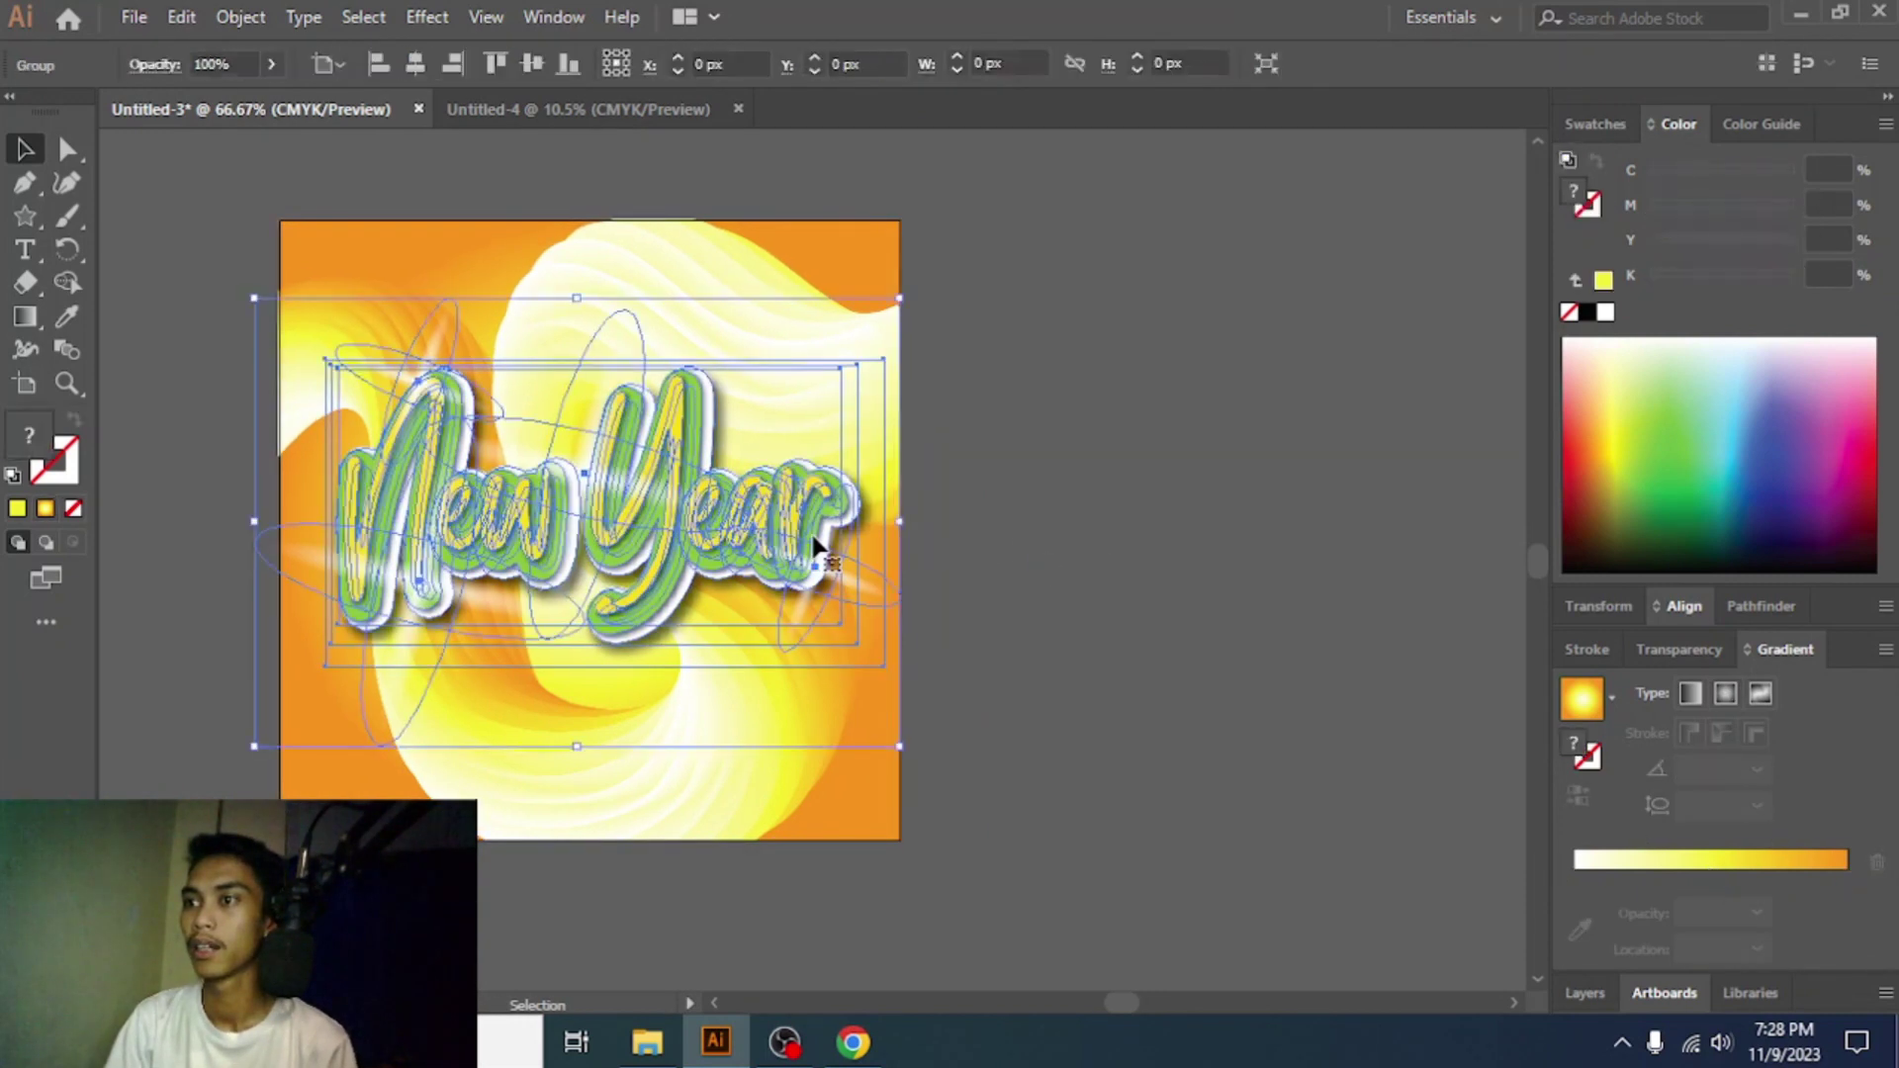
click(1065, 528)
double_click(581, 477)
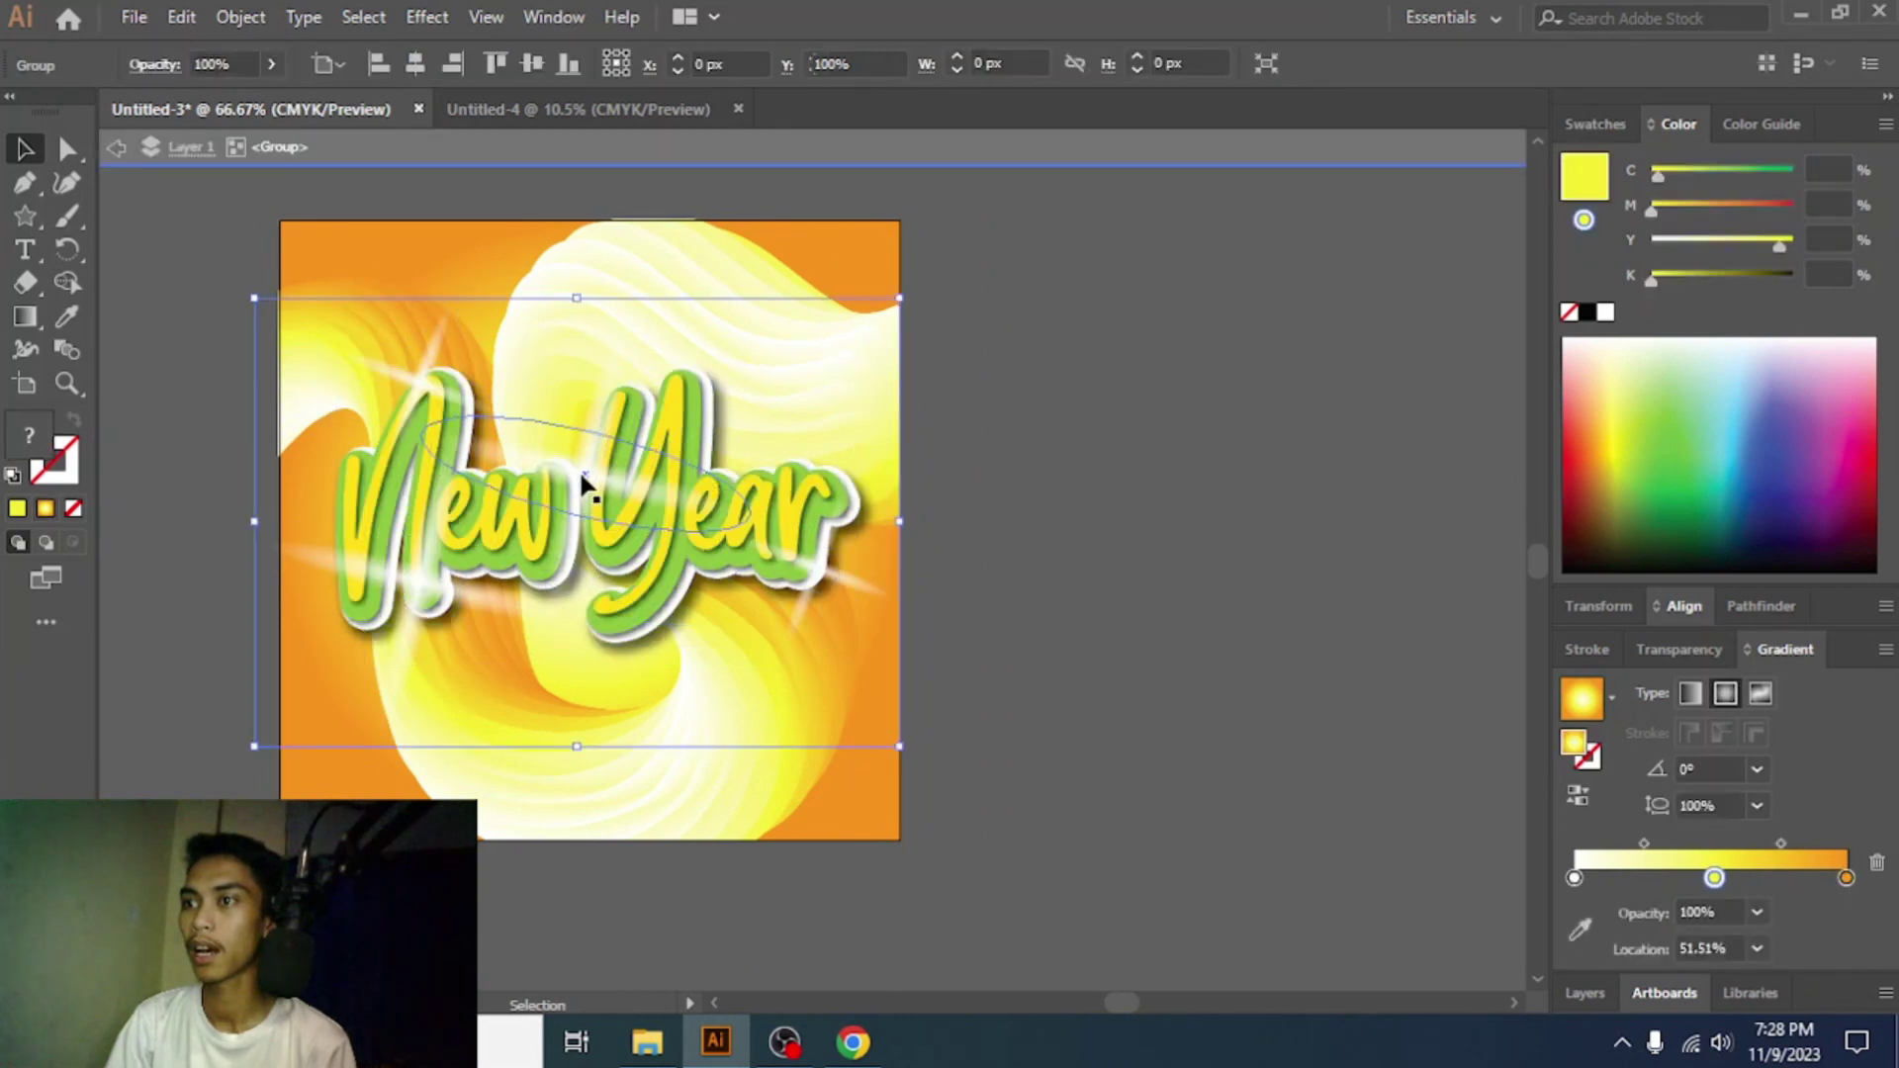
click(584, 436)
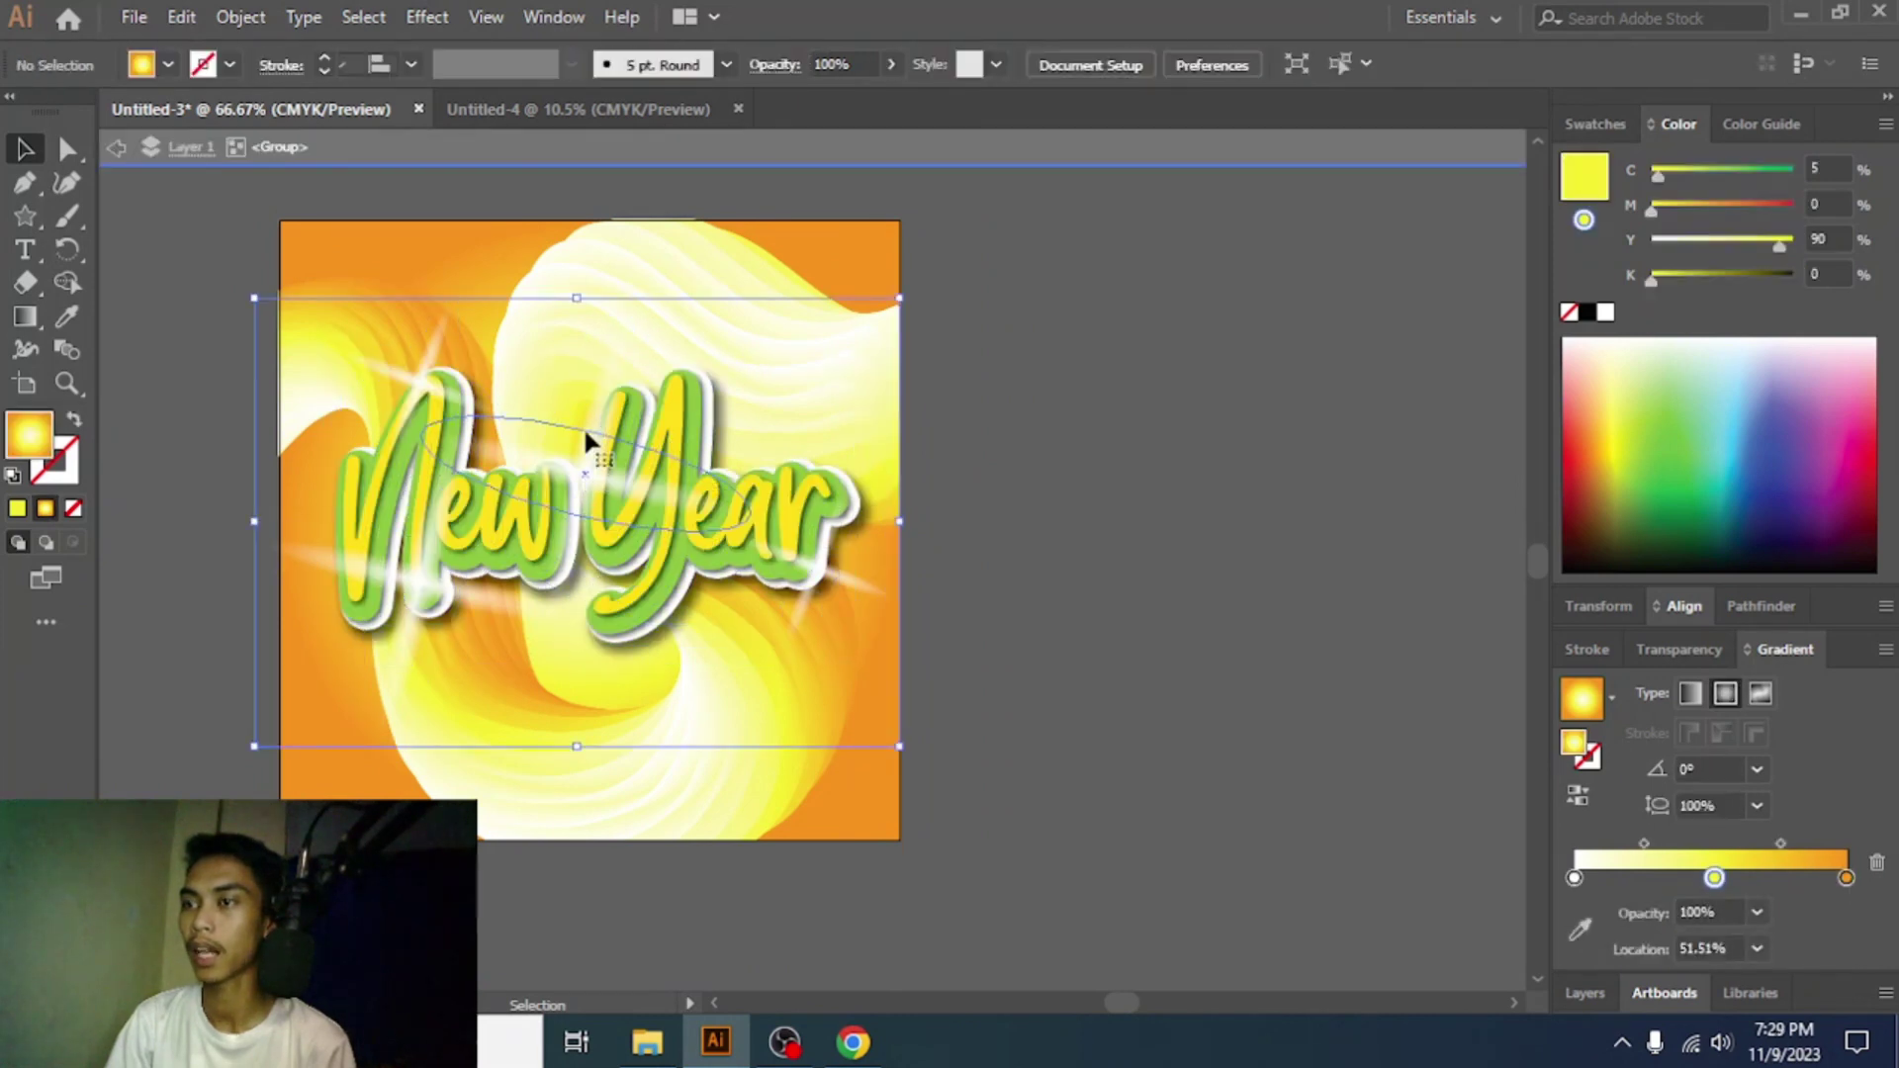
drag(581, 453, 574, 435)
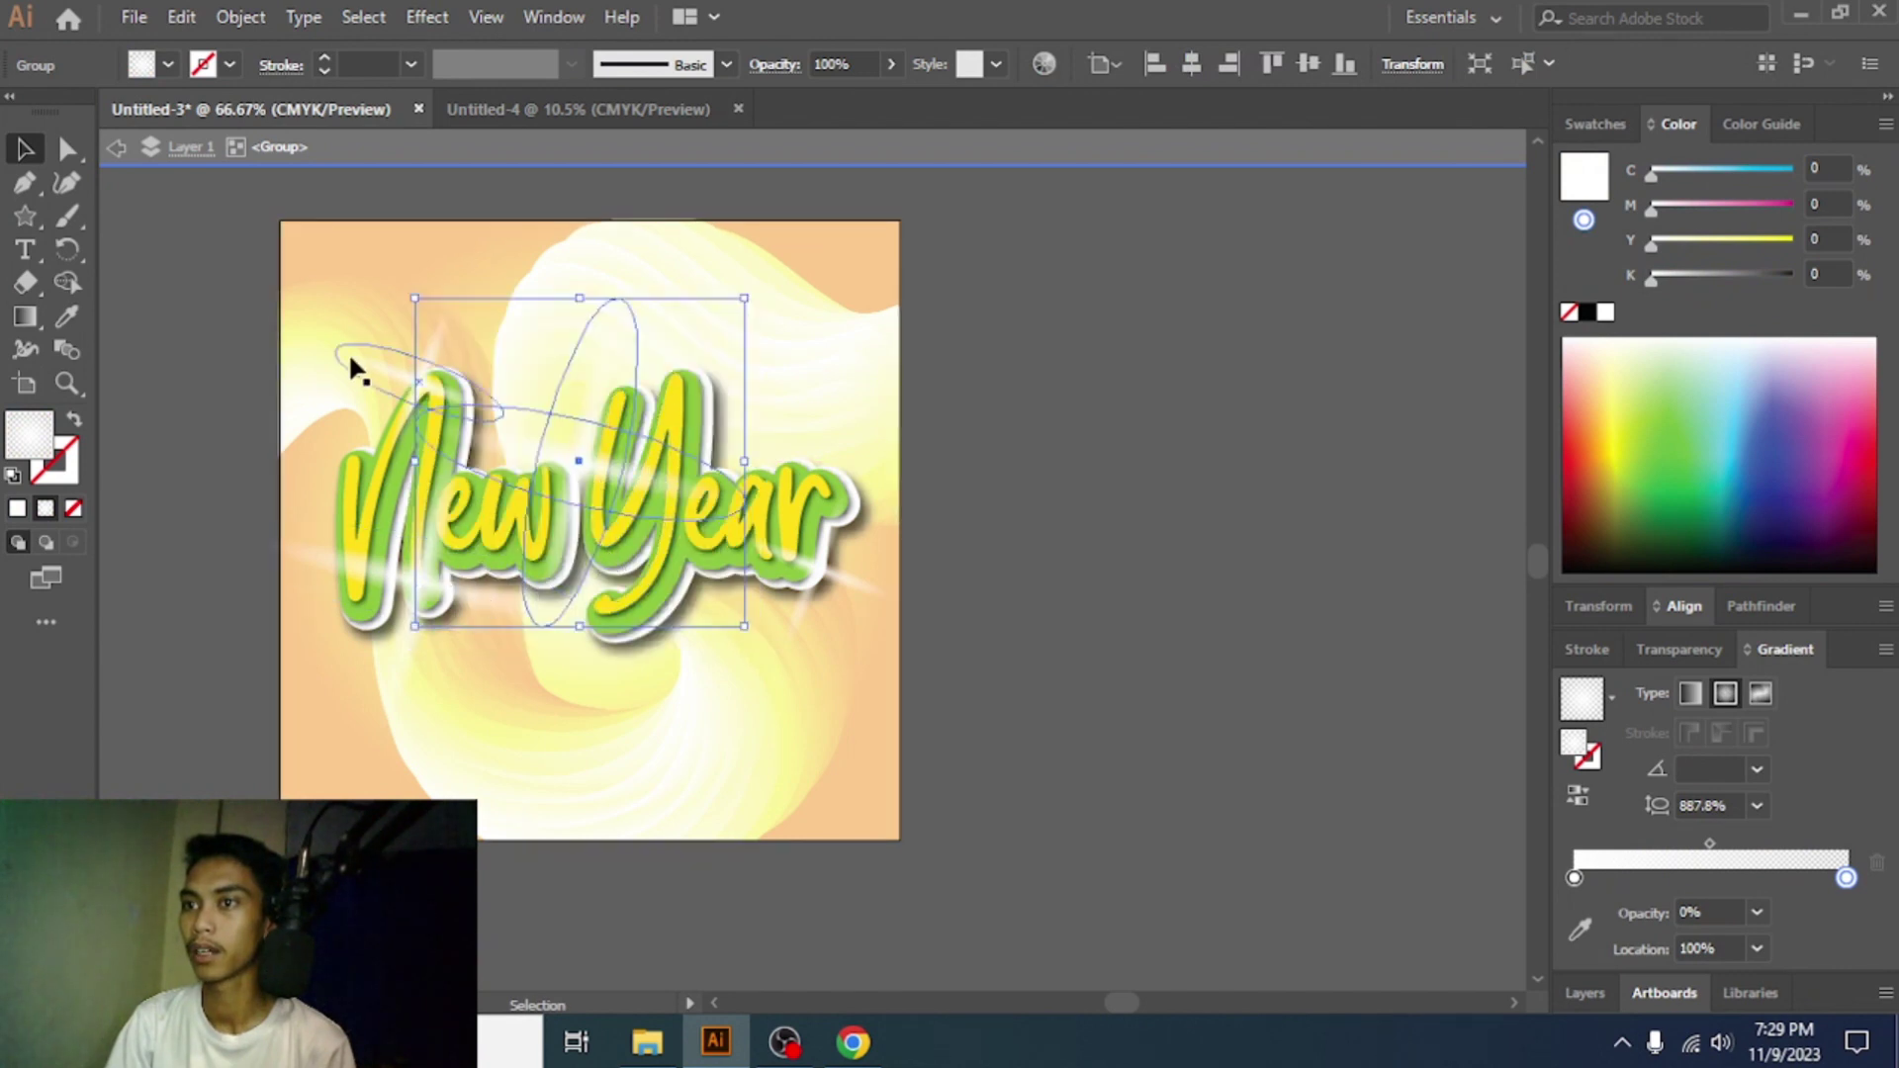
drag(351, 368, 826, 597)
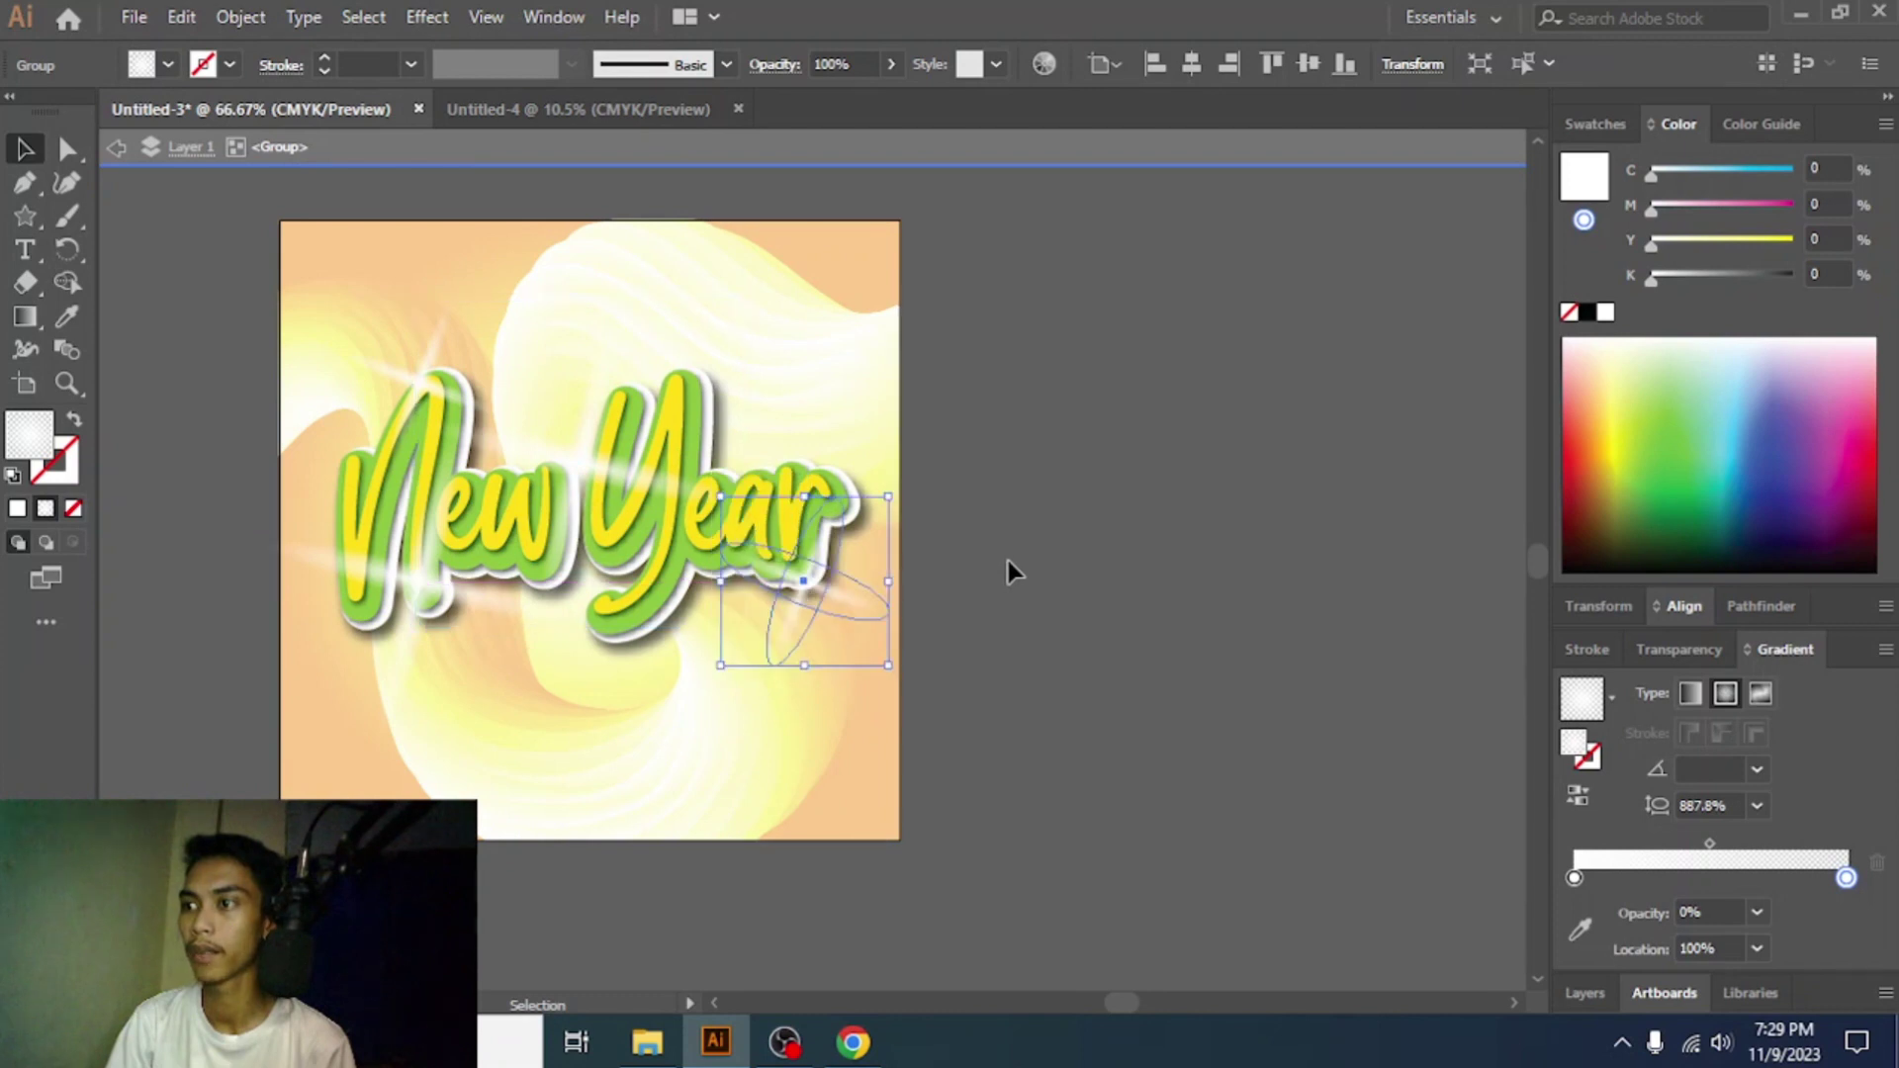
drag(405, 600, 437, 602)
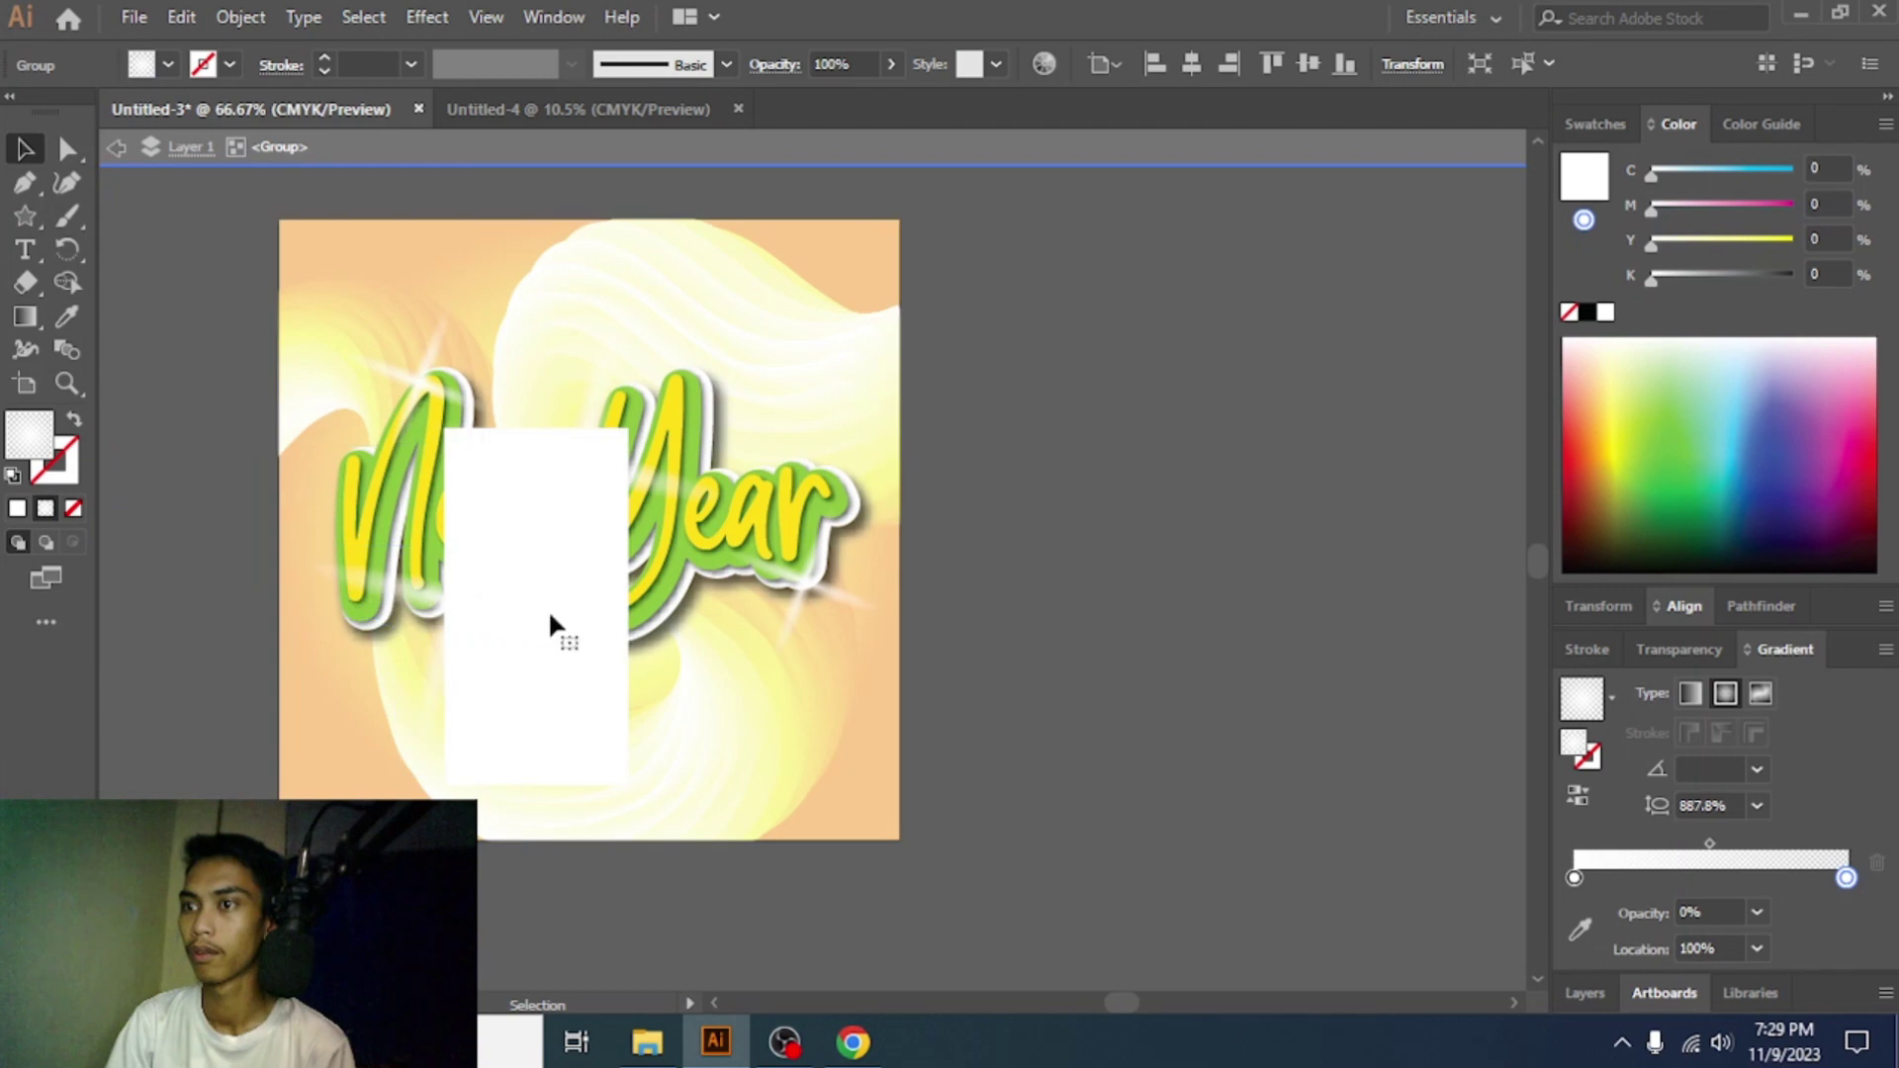
click(1014, 643)
key(Escape)
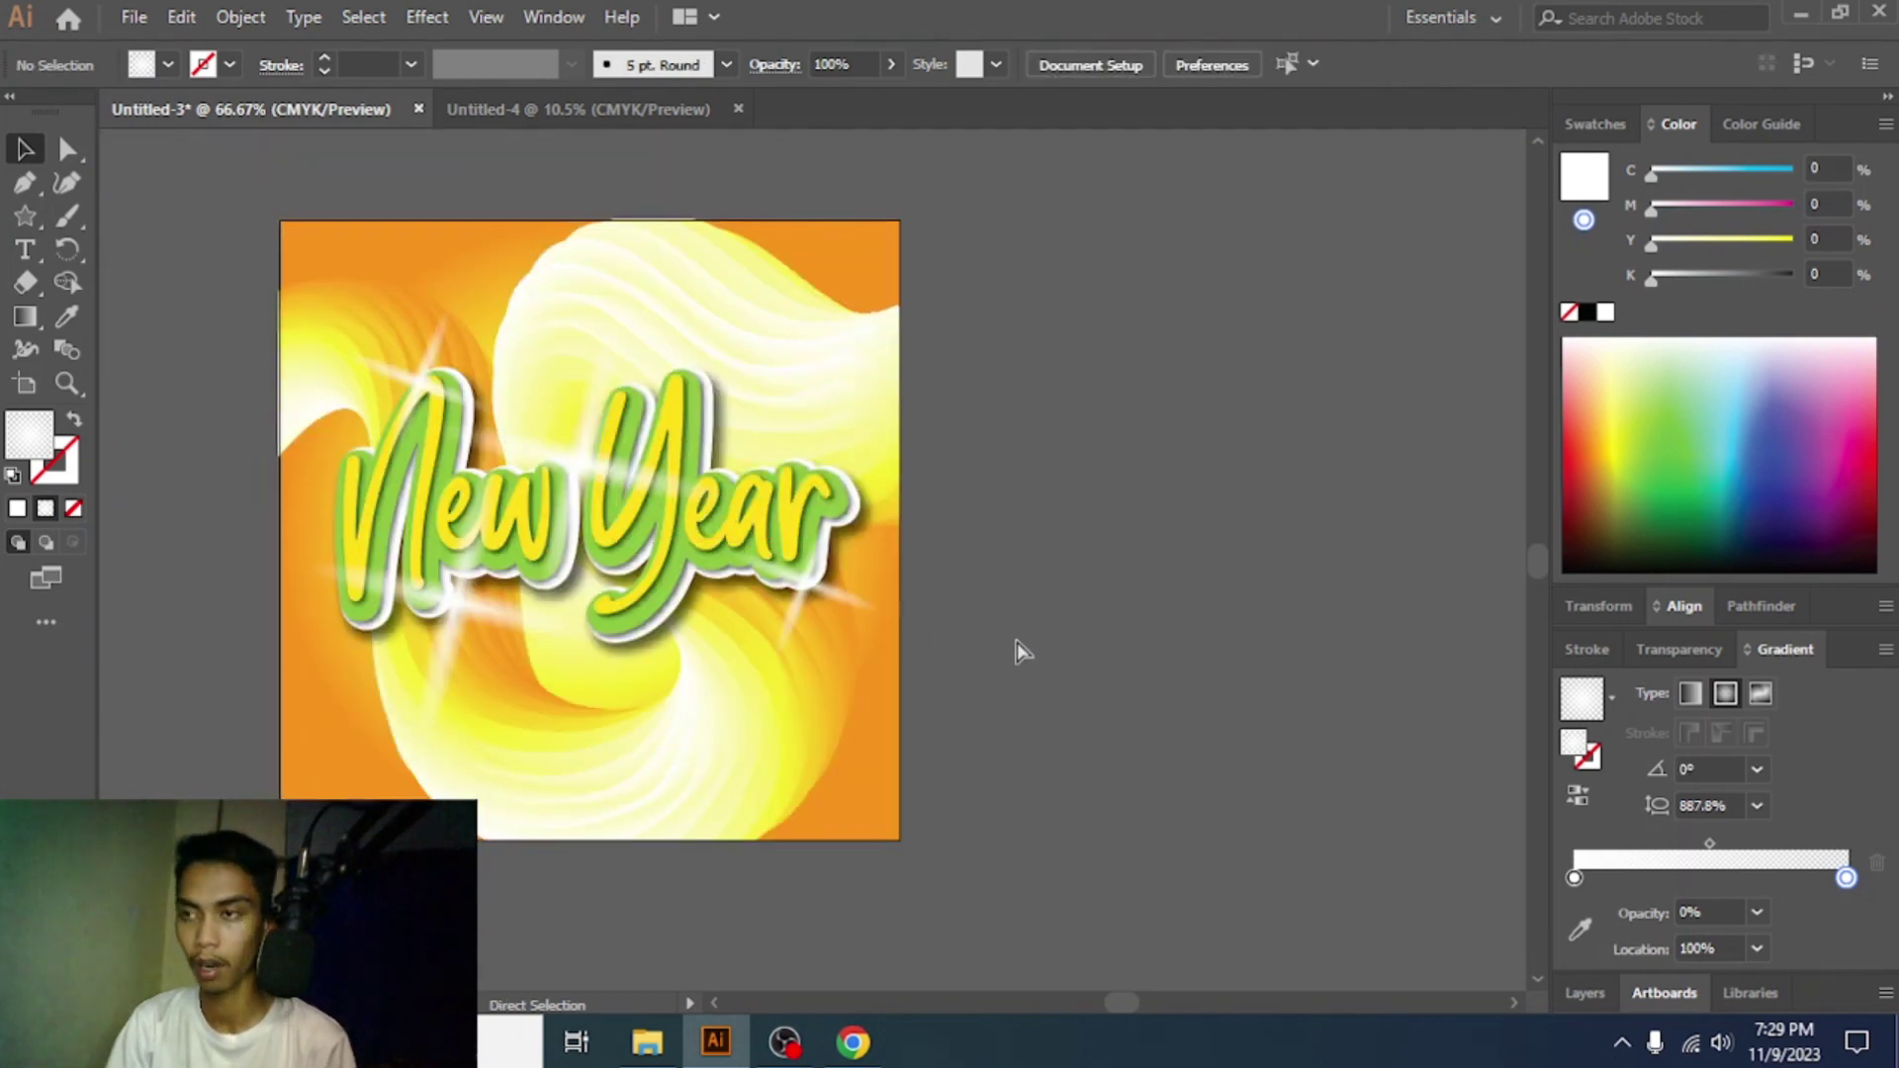
key(ctrl+a)
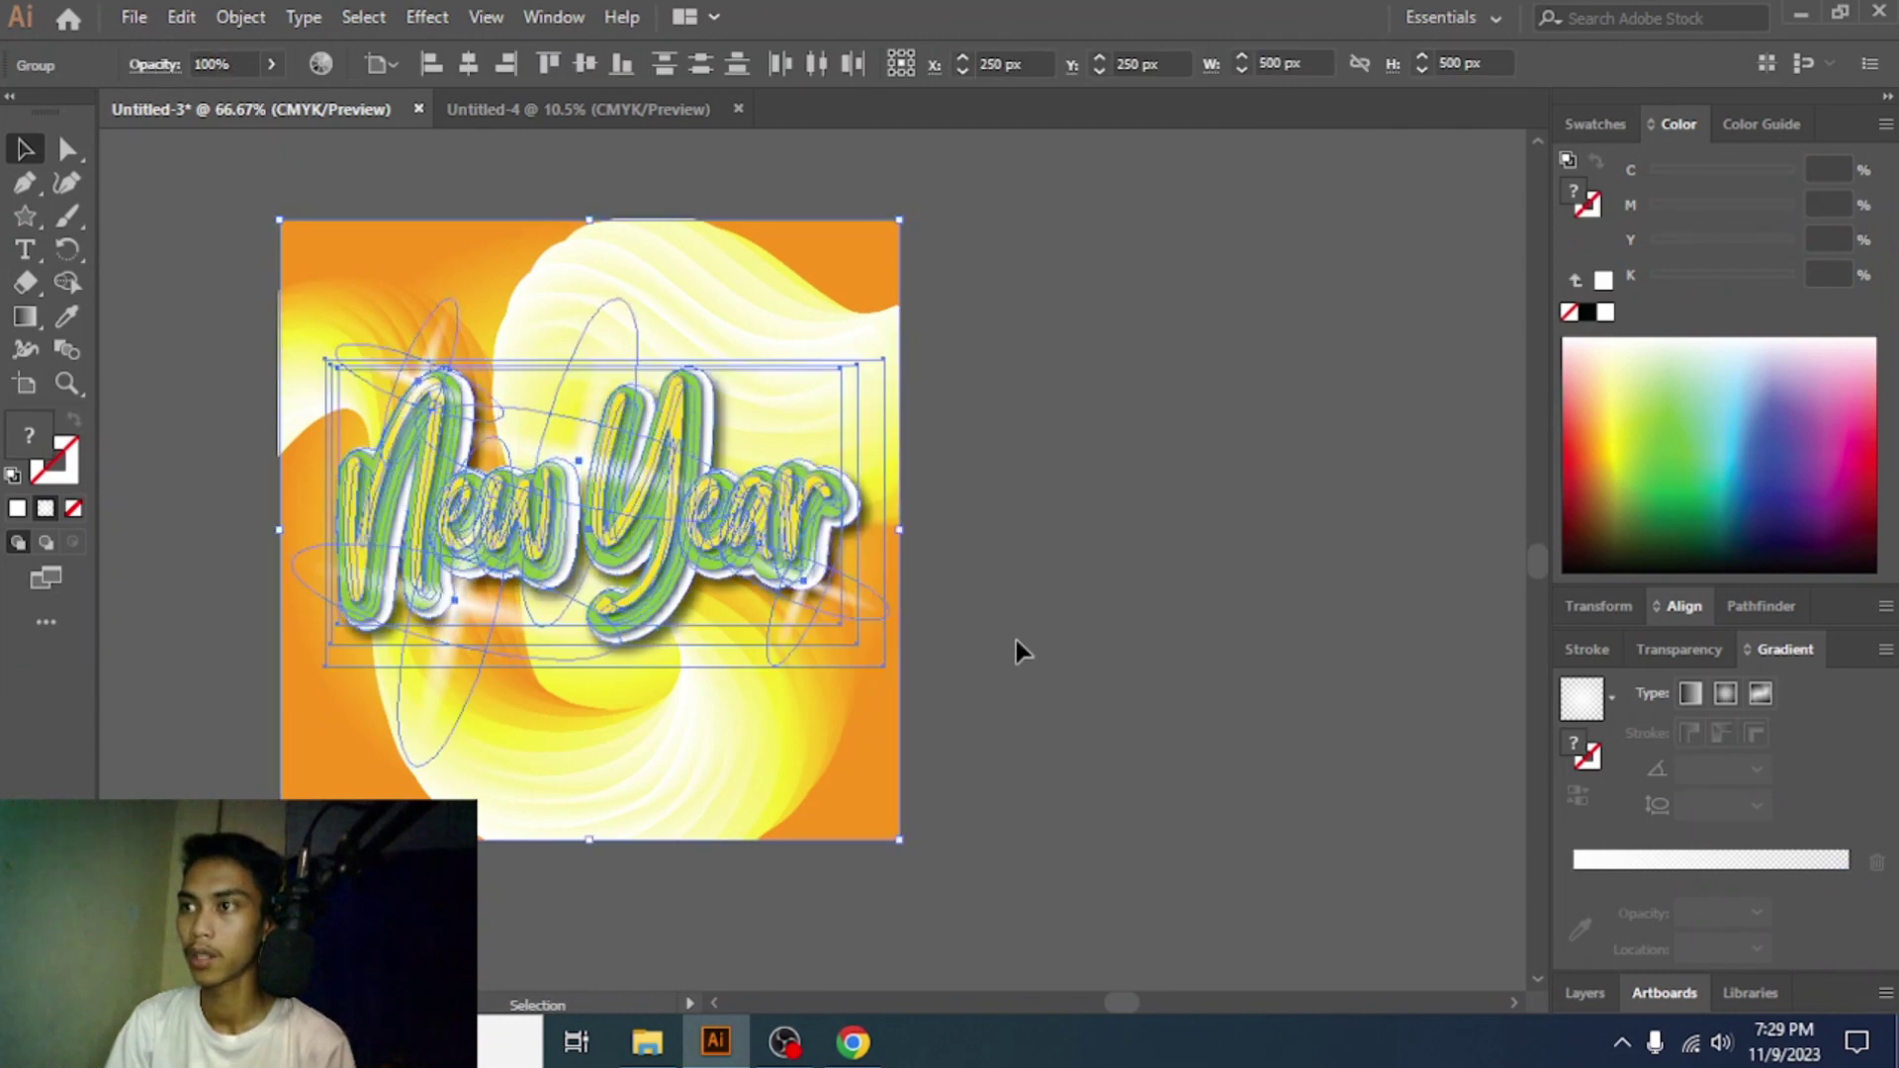
key(ctrl+1)
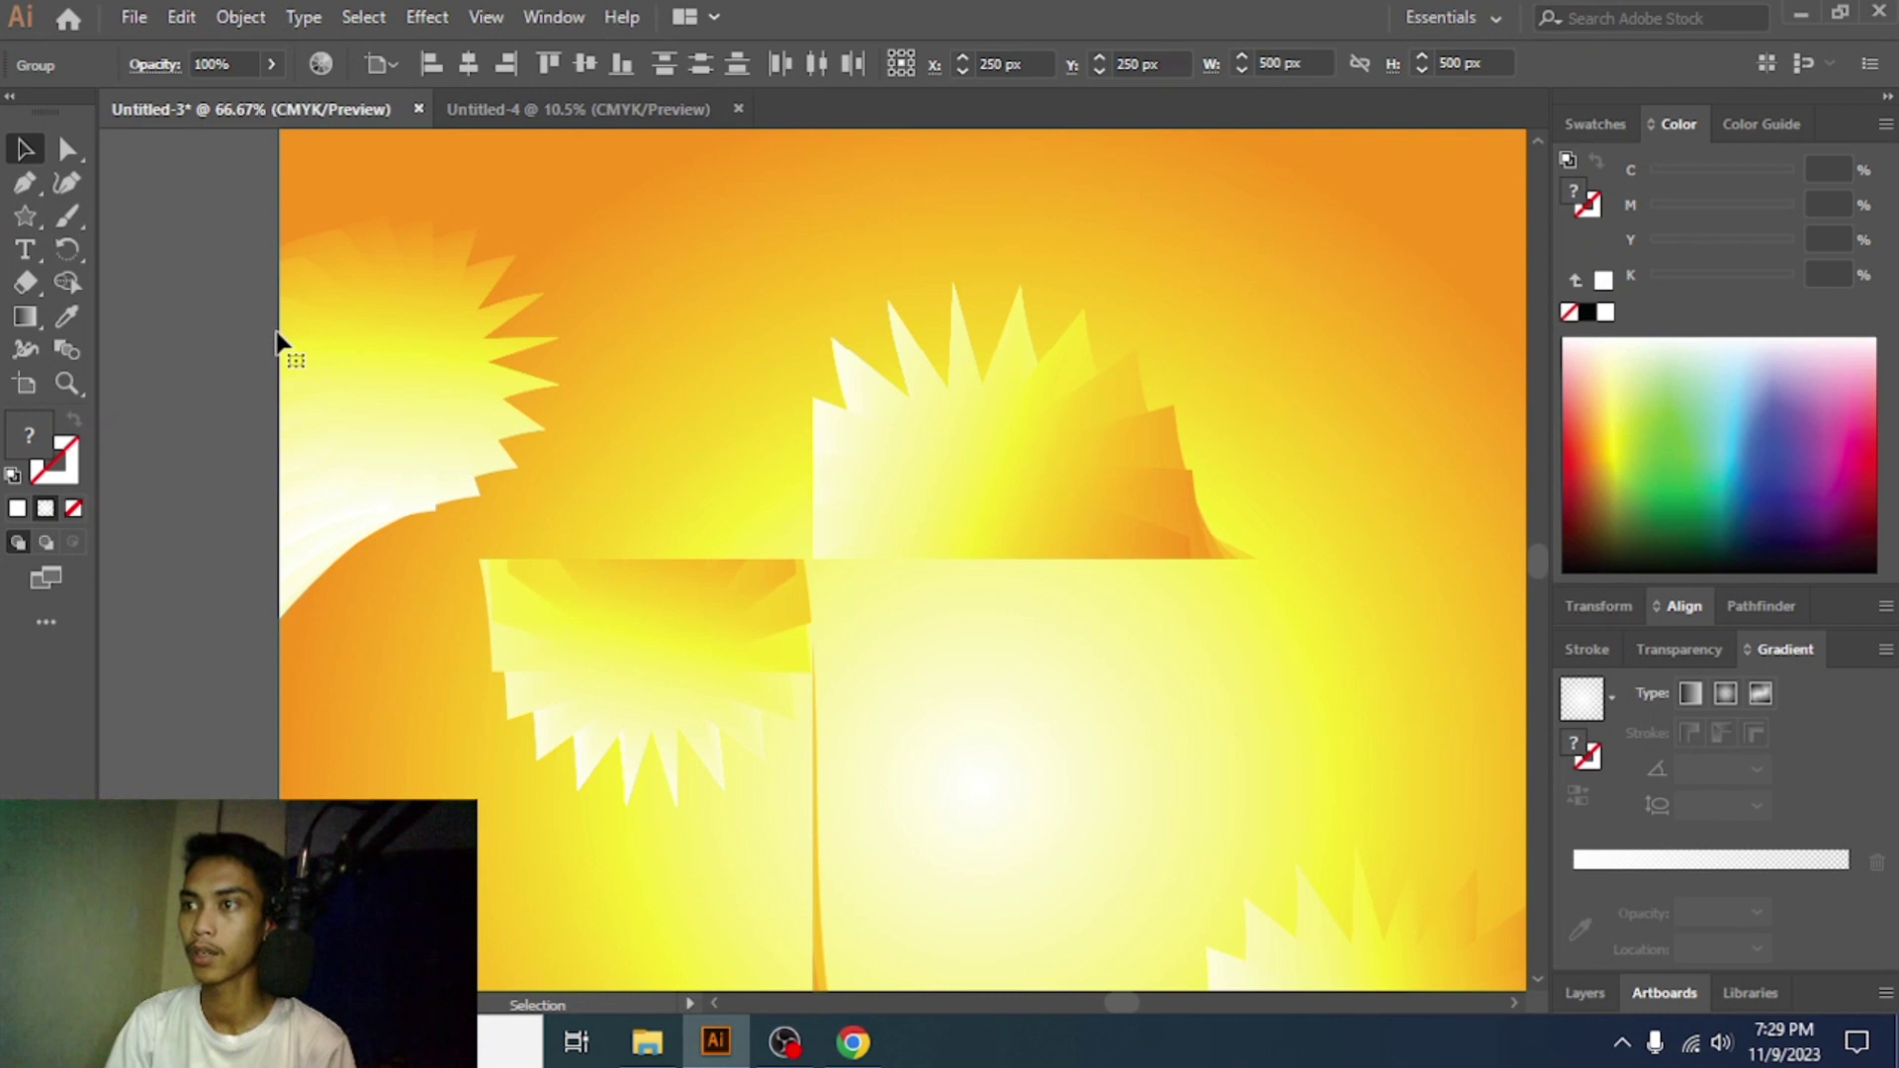
key(ctrl+z)
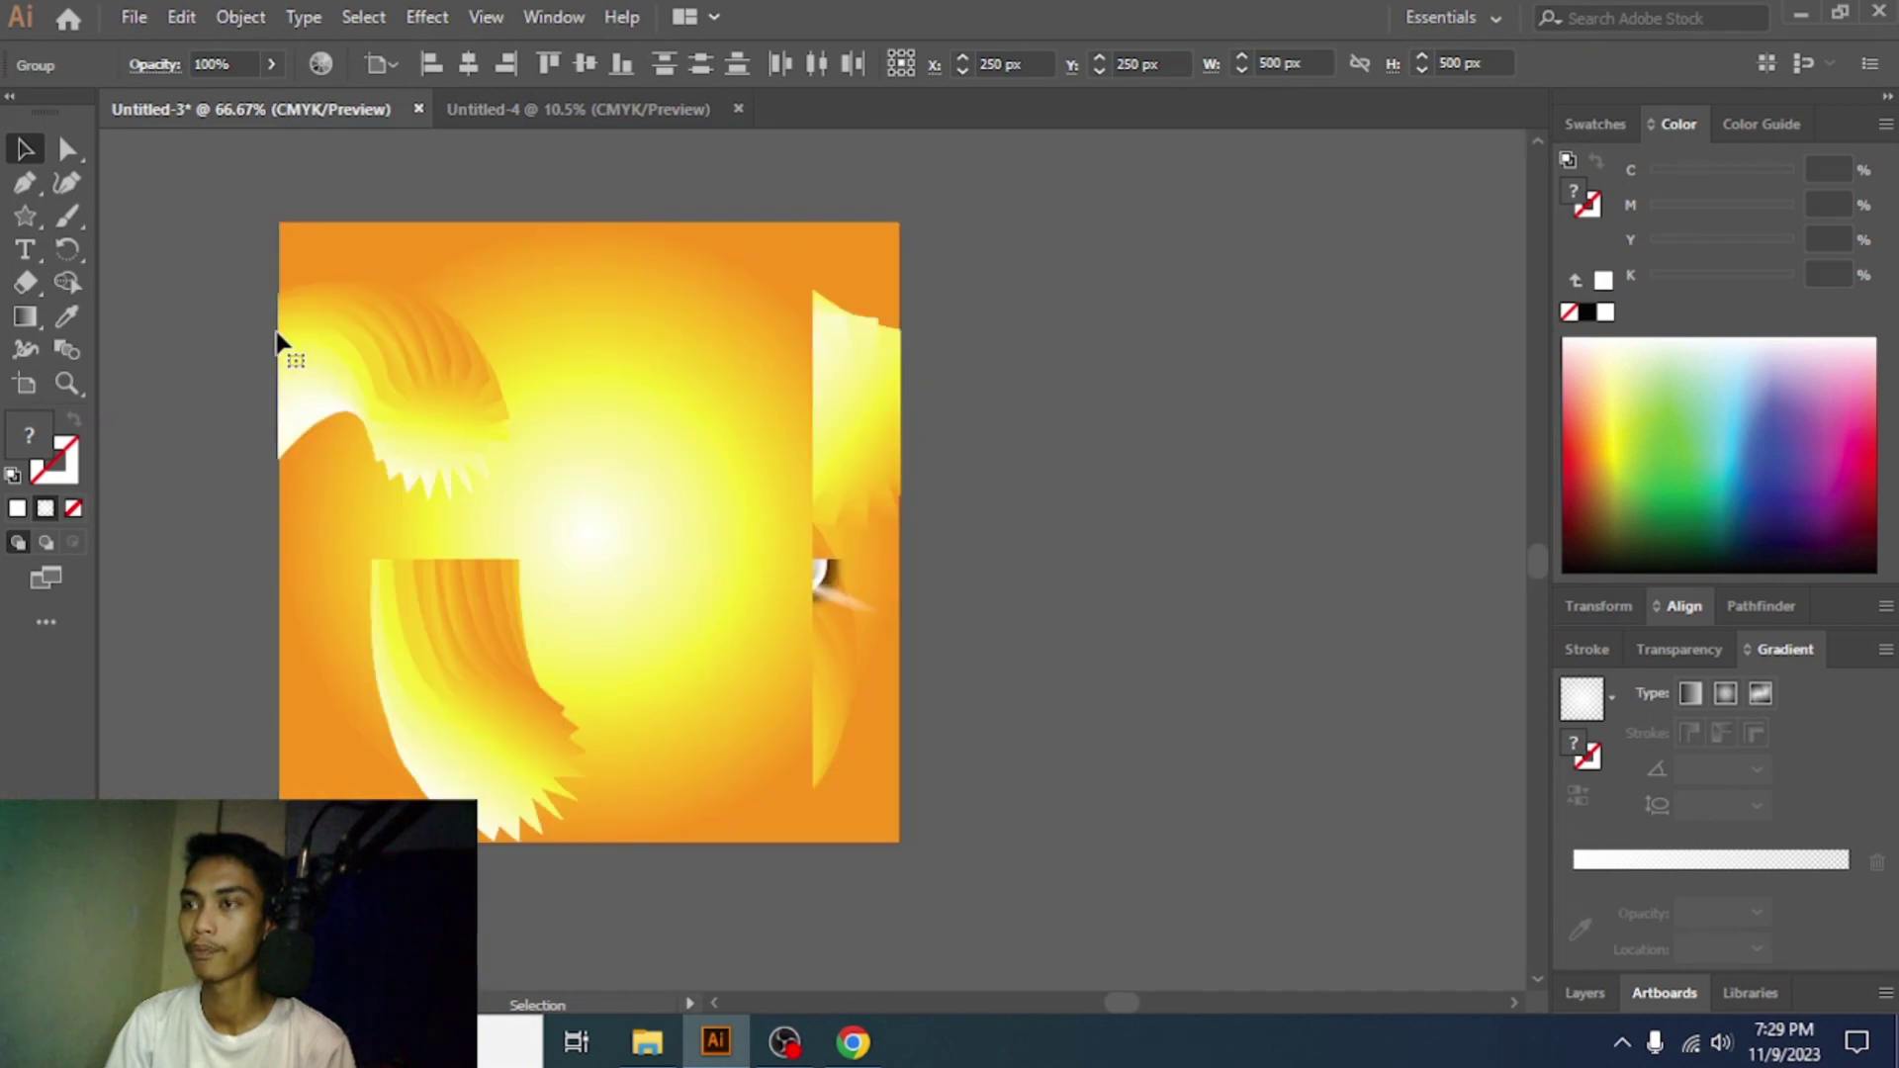
key(ctrl+z)
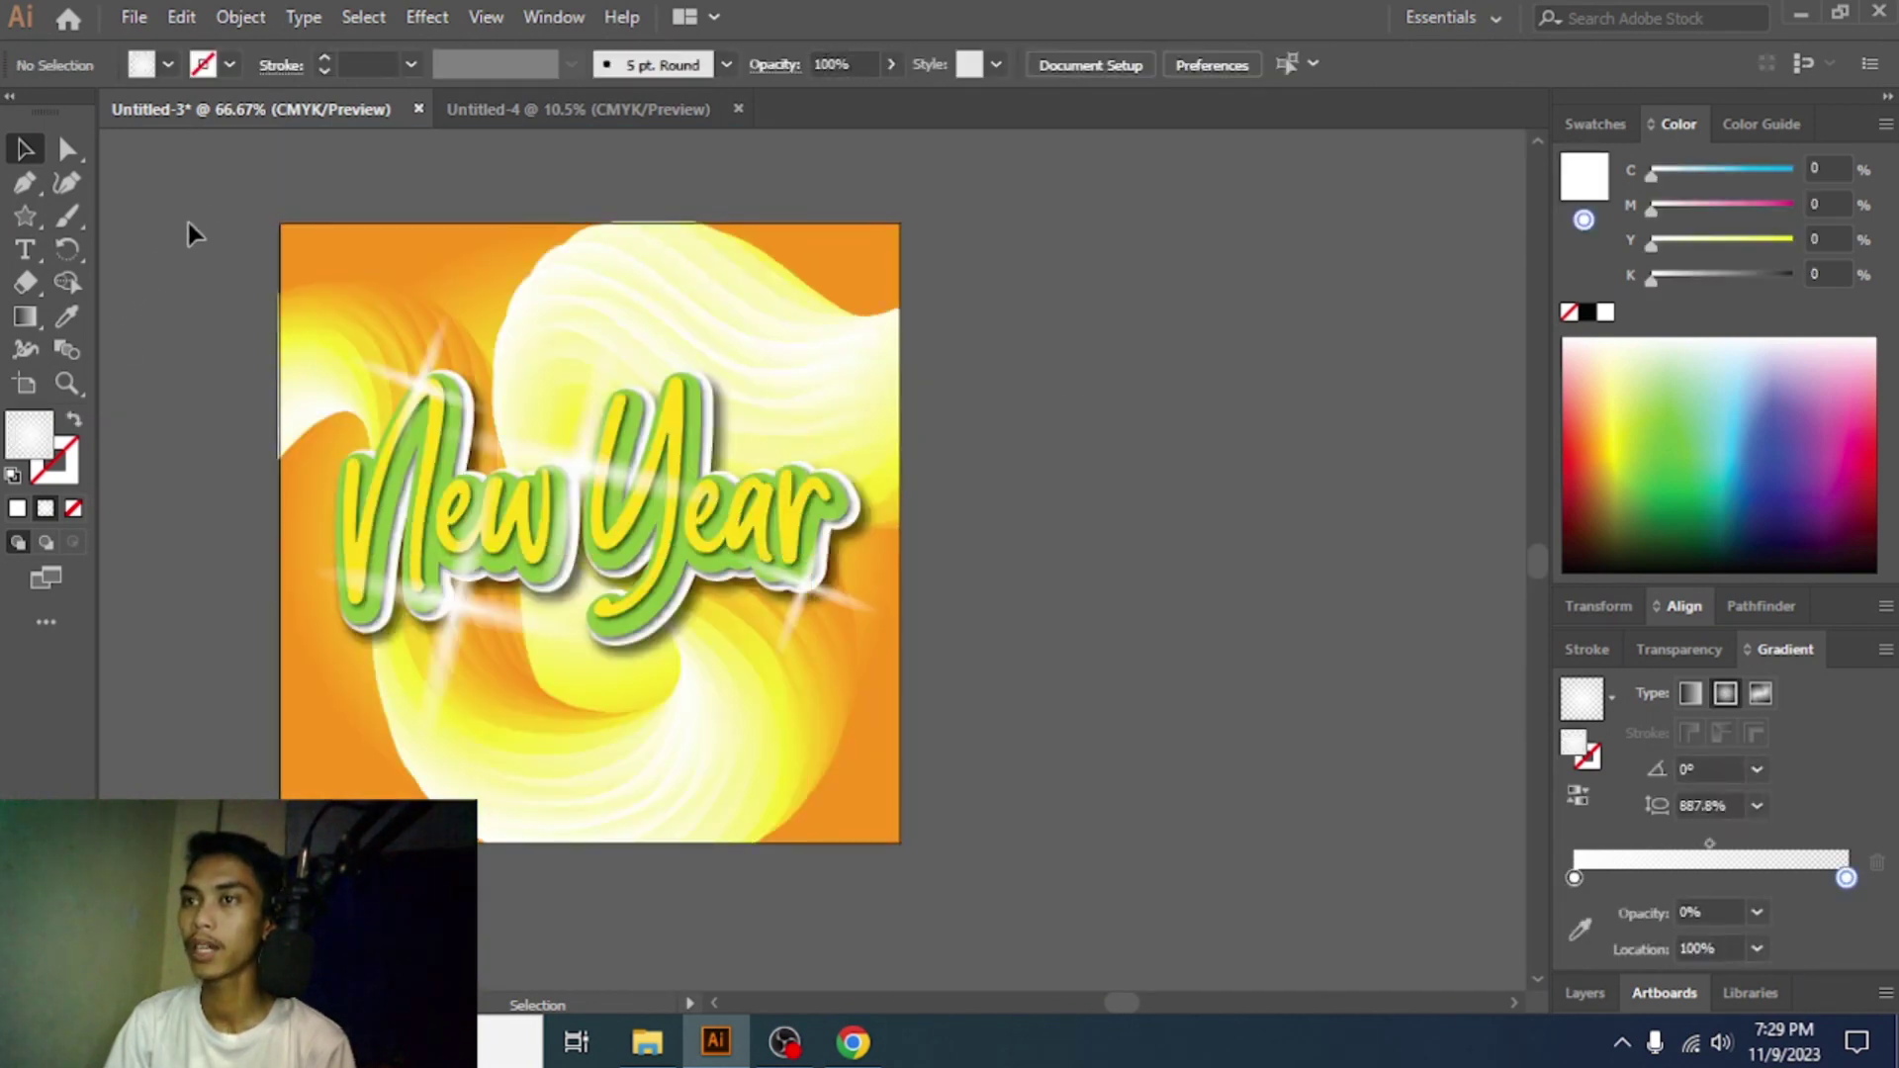
- Select all the artwork on the artboard, both the clipped background and the "New Year" lettering
drag(200, 175, 551, 554)
drag(995, 837, 1040, 871)
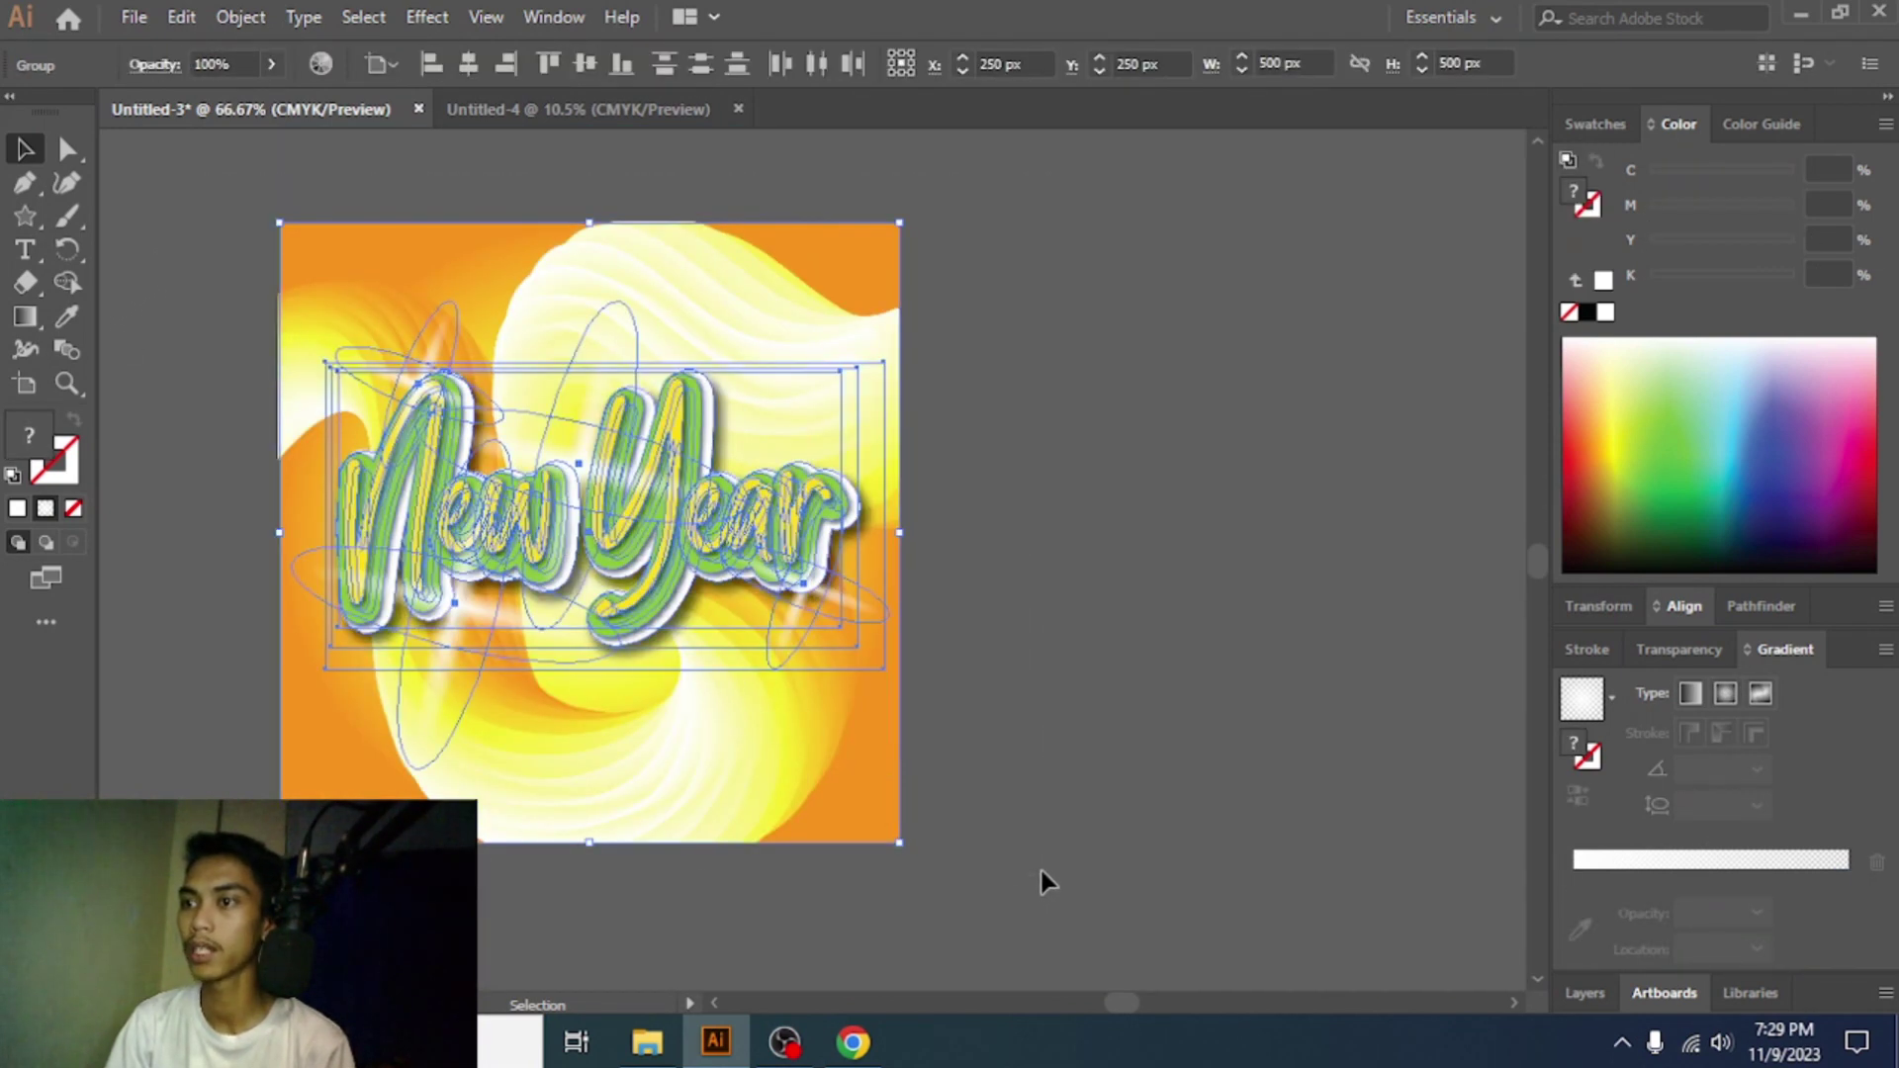
key(a)
key(v)
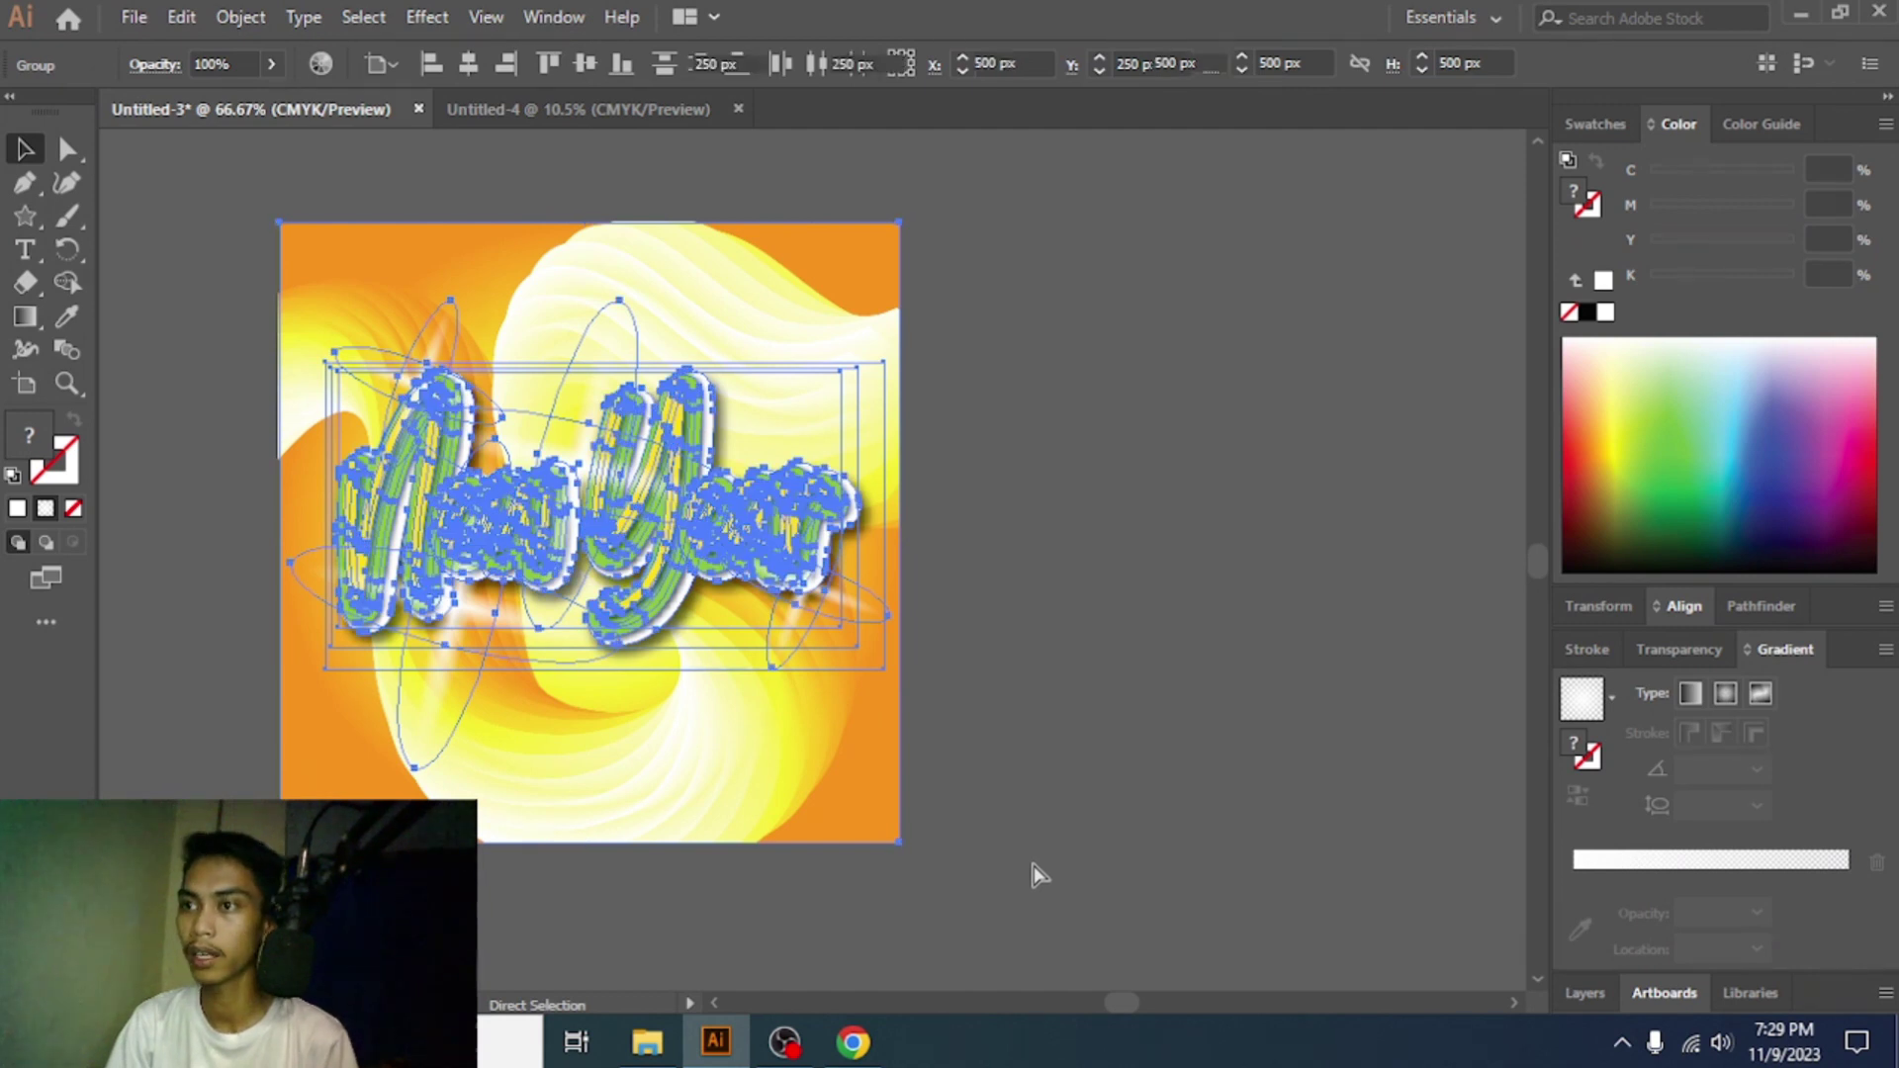
key(ctrl+shift+z)
key(ctrl+z)
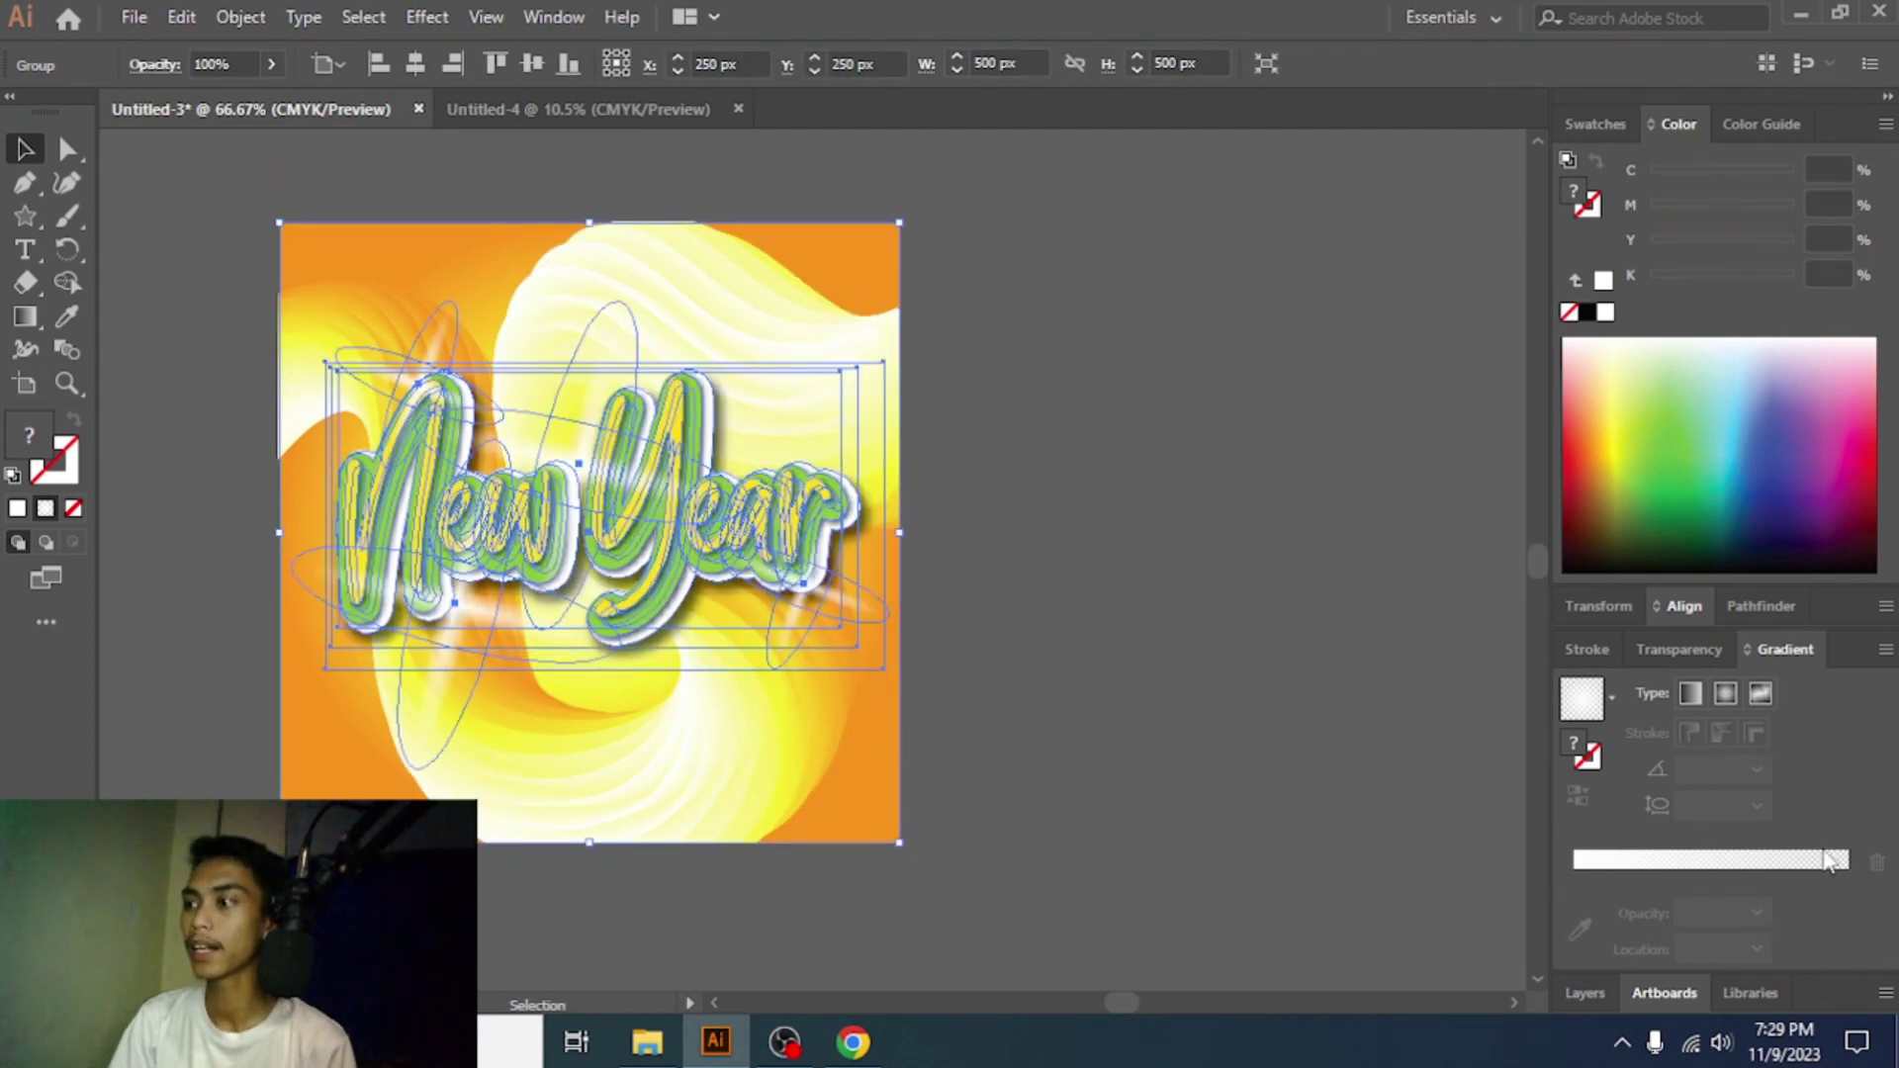
- Check the width and height of Artboard 1 in its Artboard Options and return to the artwork
click(1665, 992)
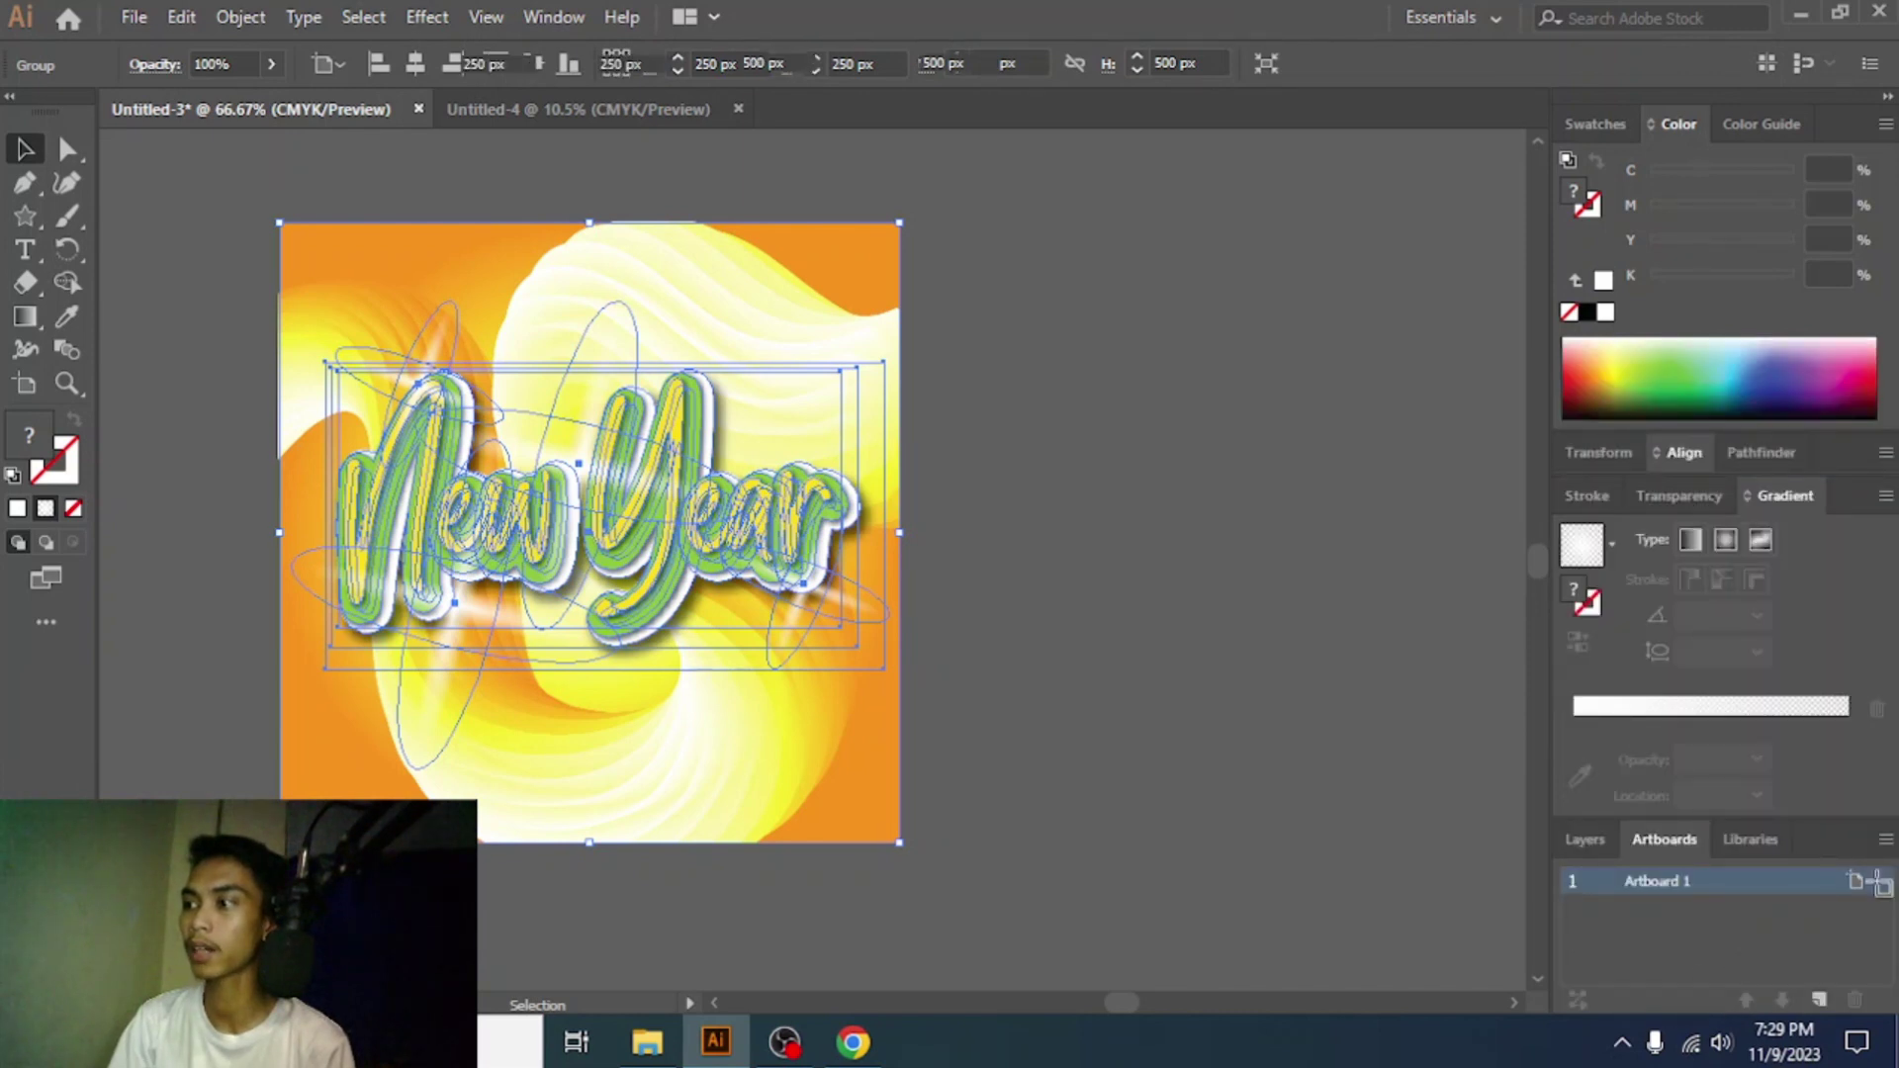
key(ctrl+a)
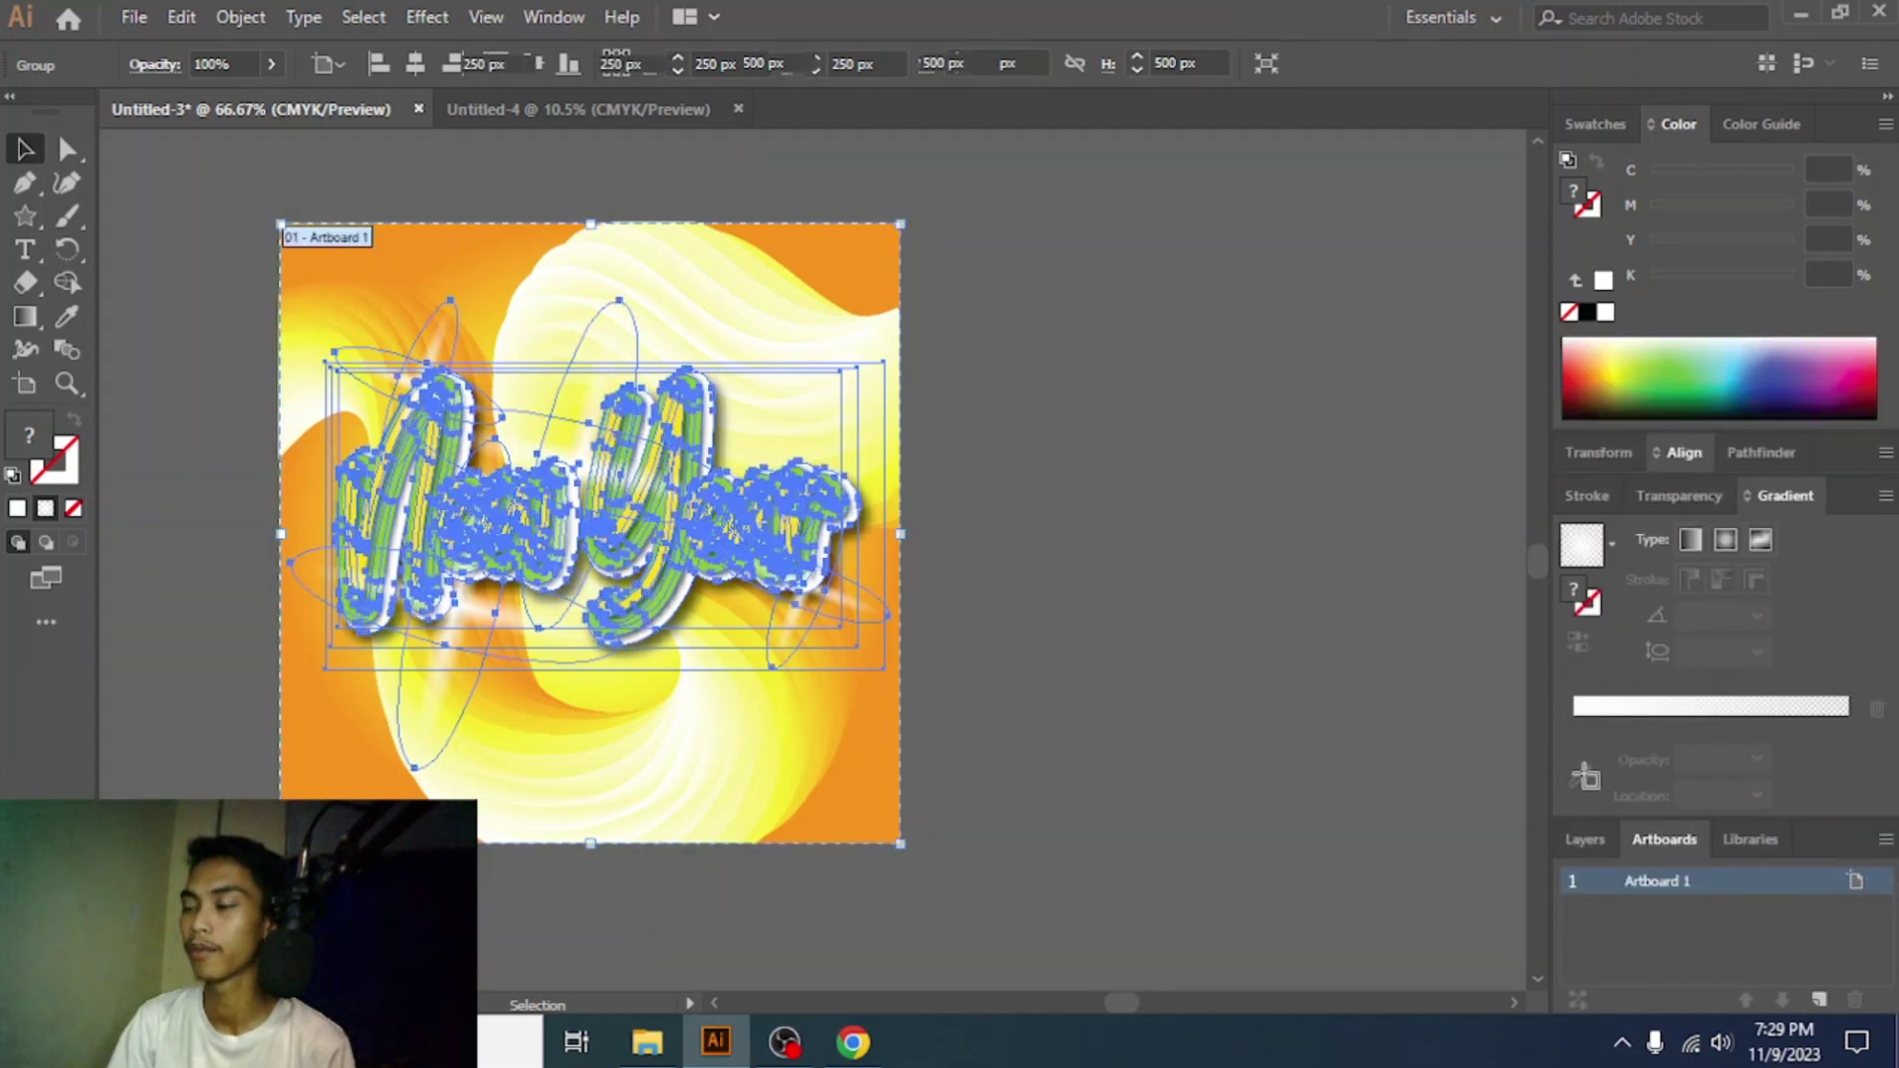
key(shift+o)
key(Return)
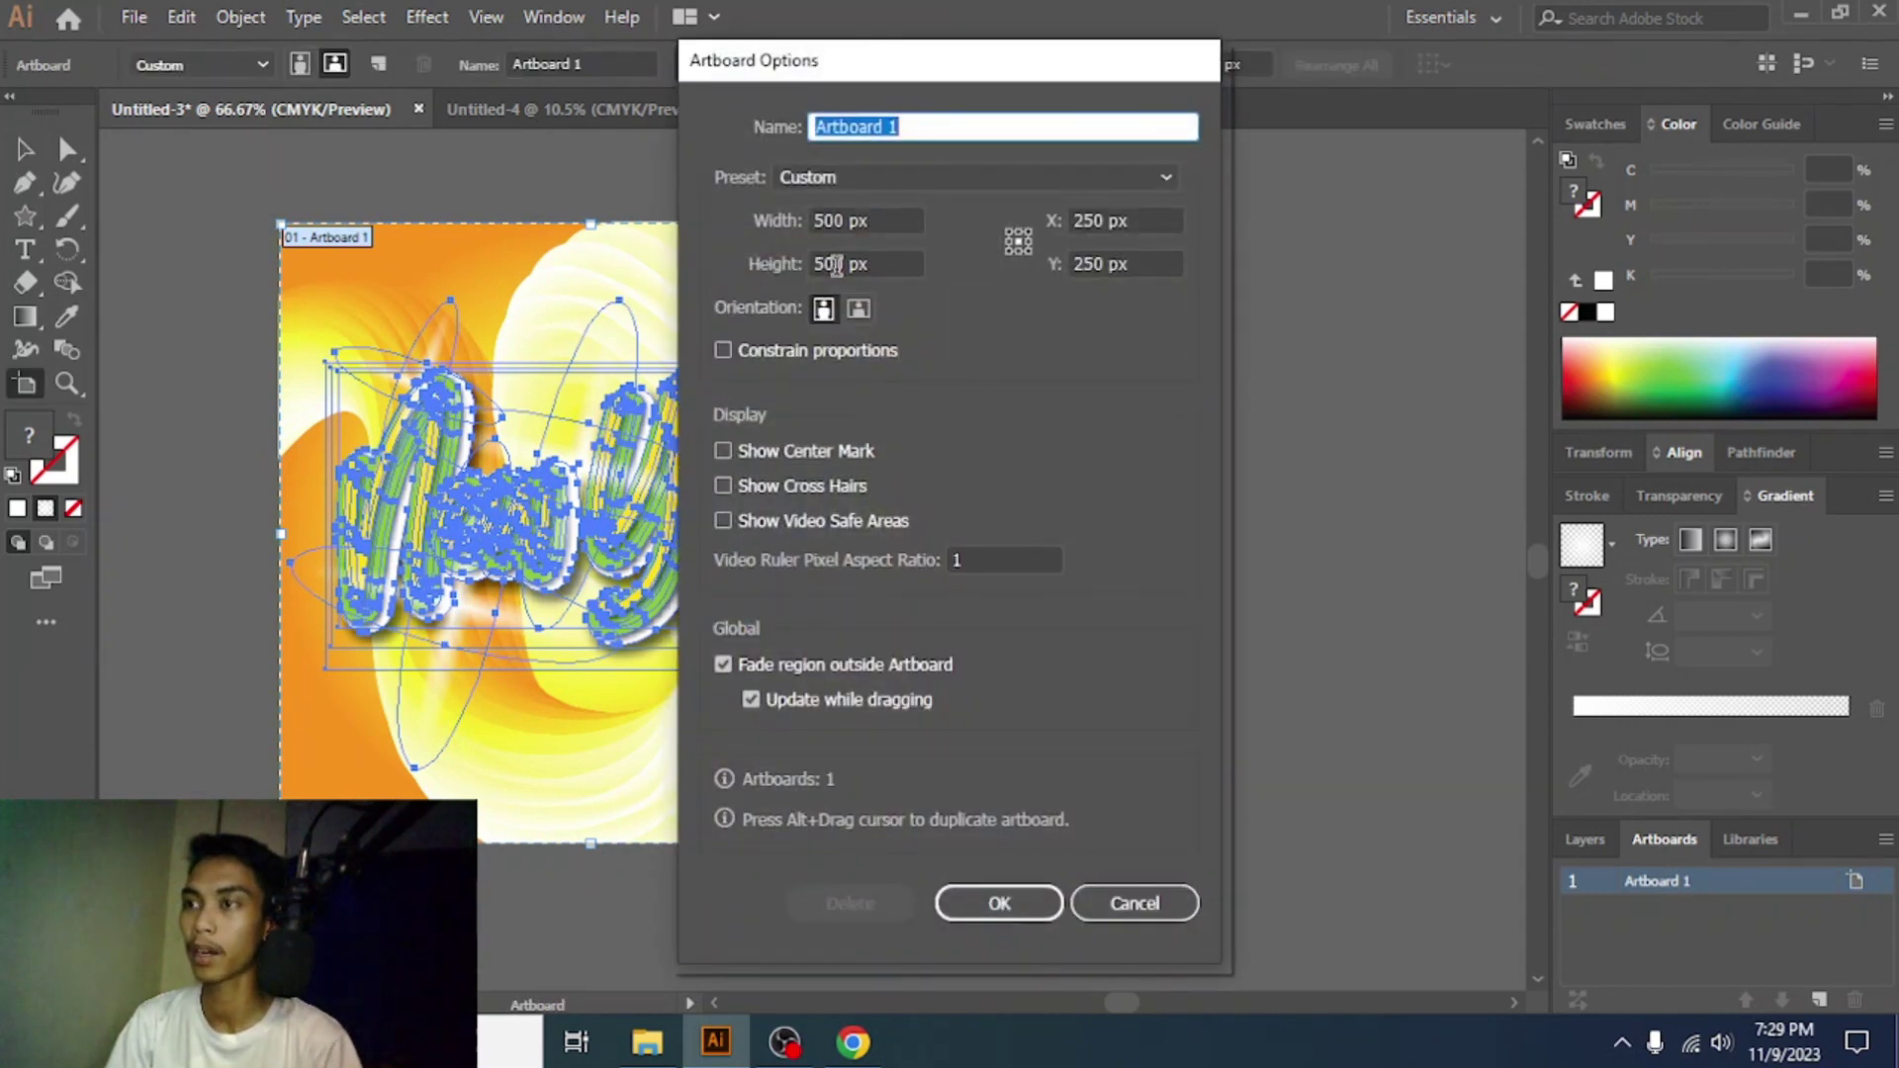
click(1013, 912)
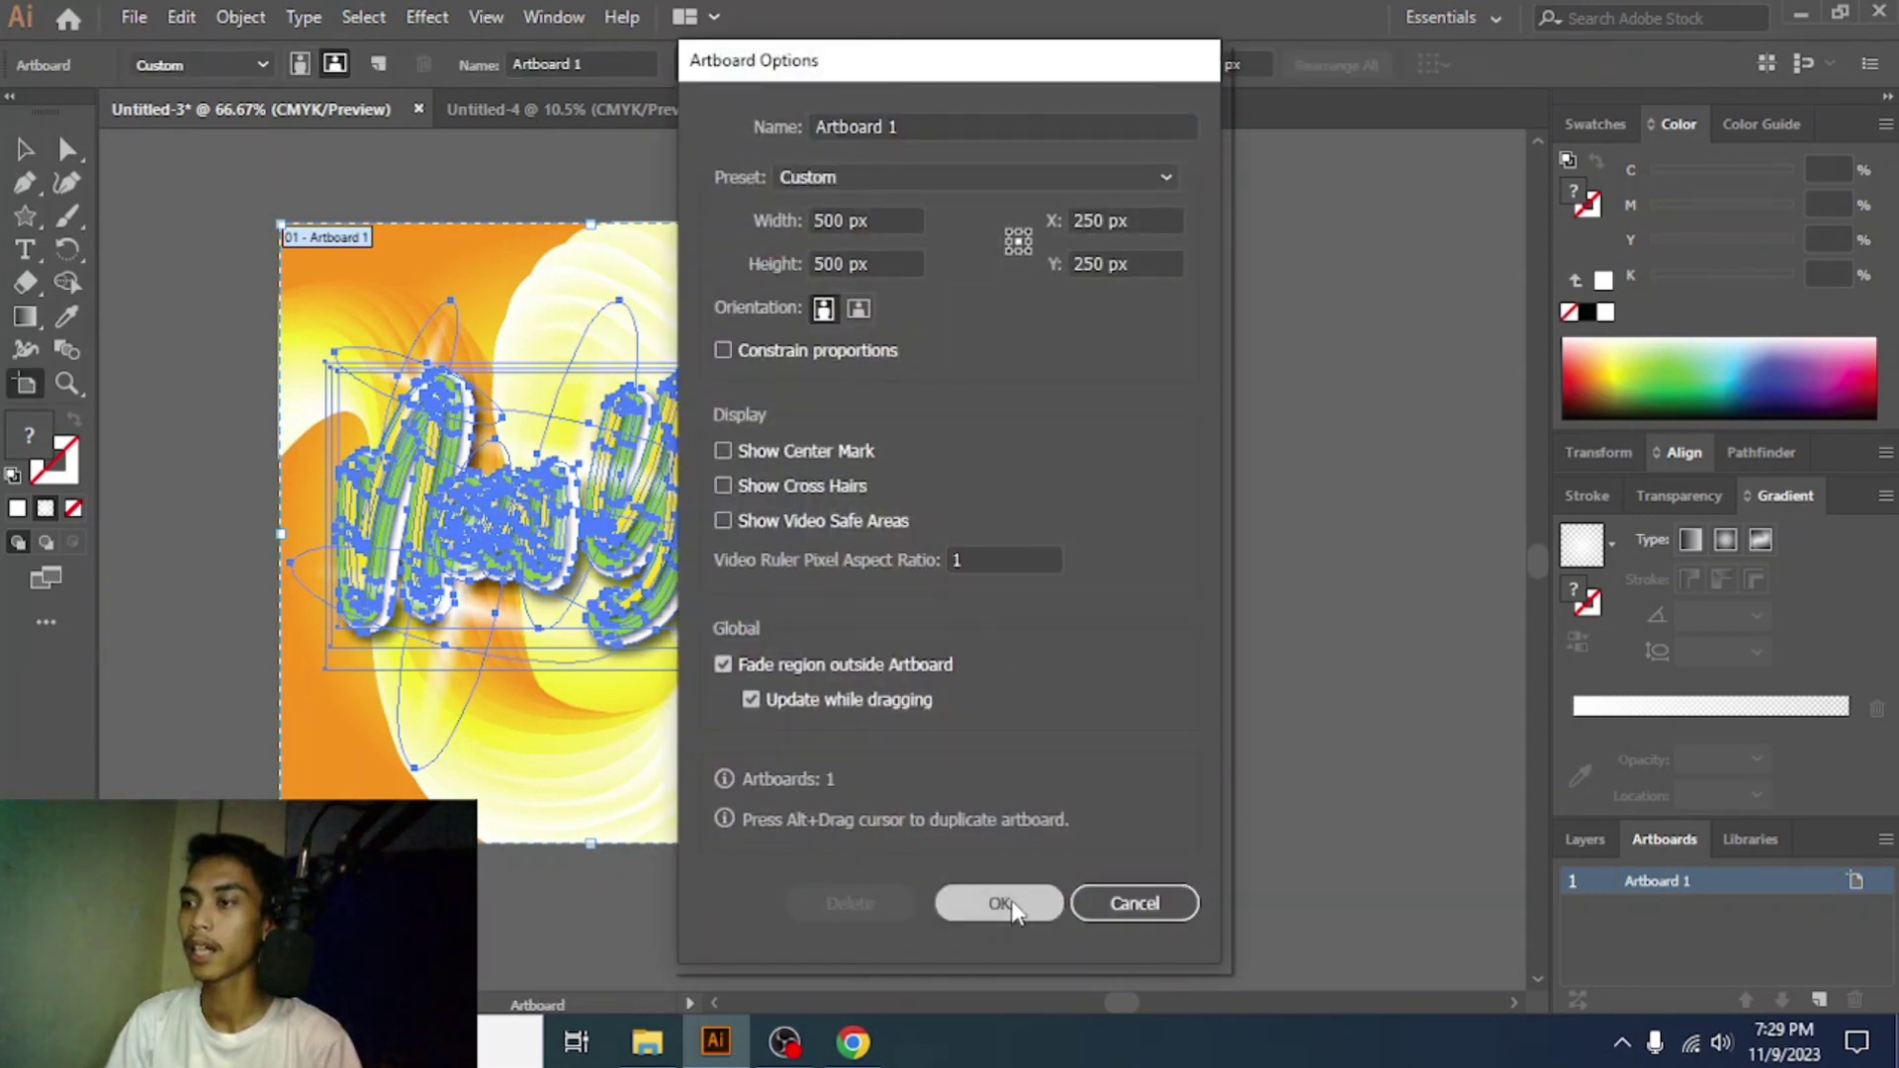
key(Return)
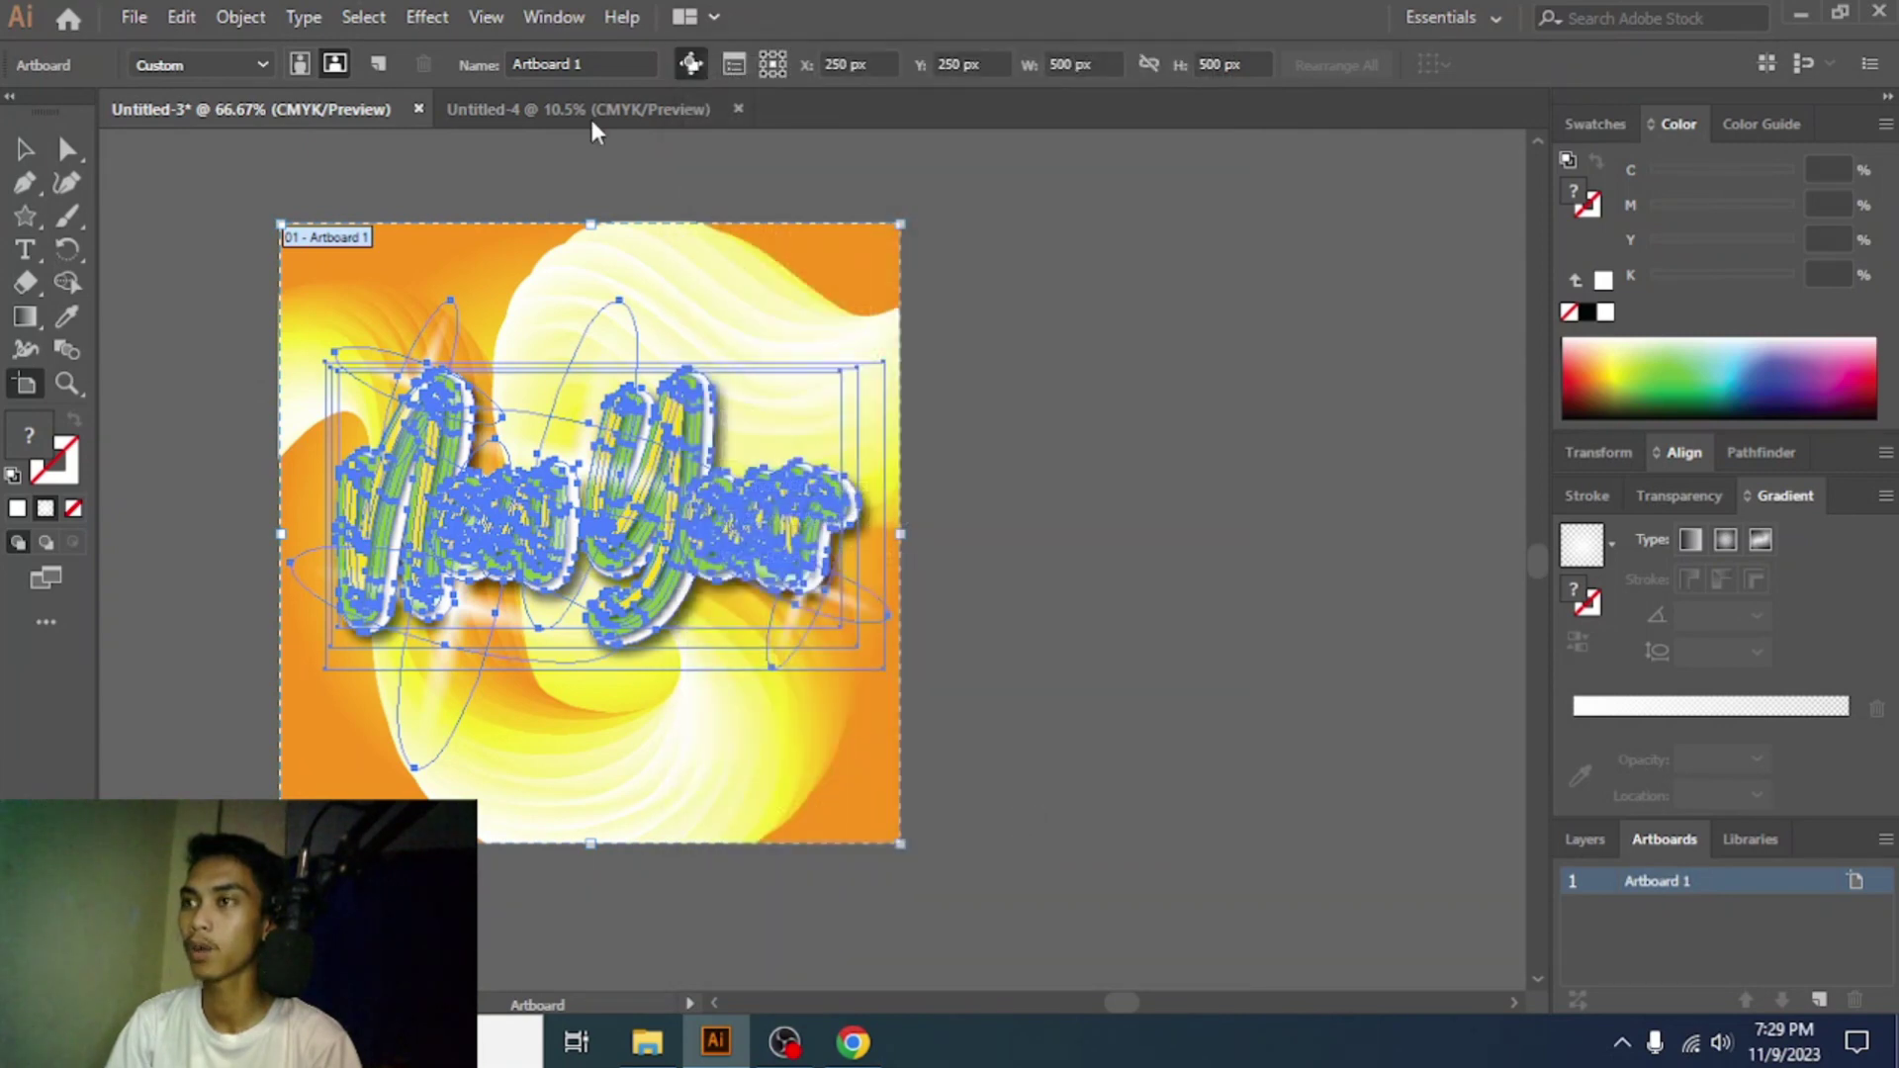
key(Escape)
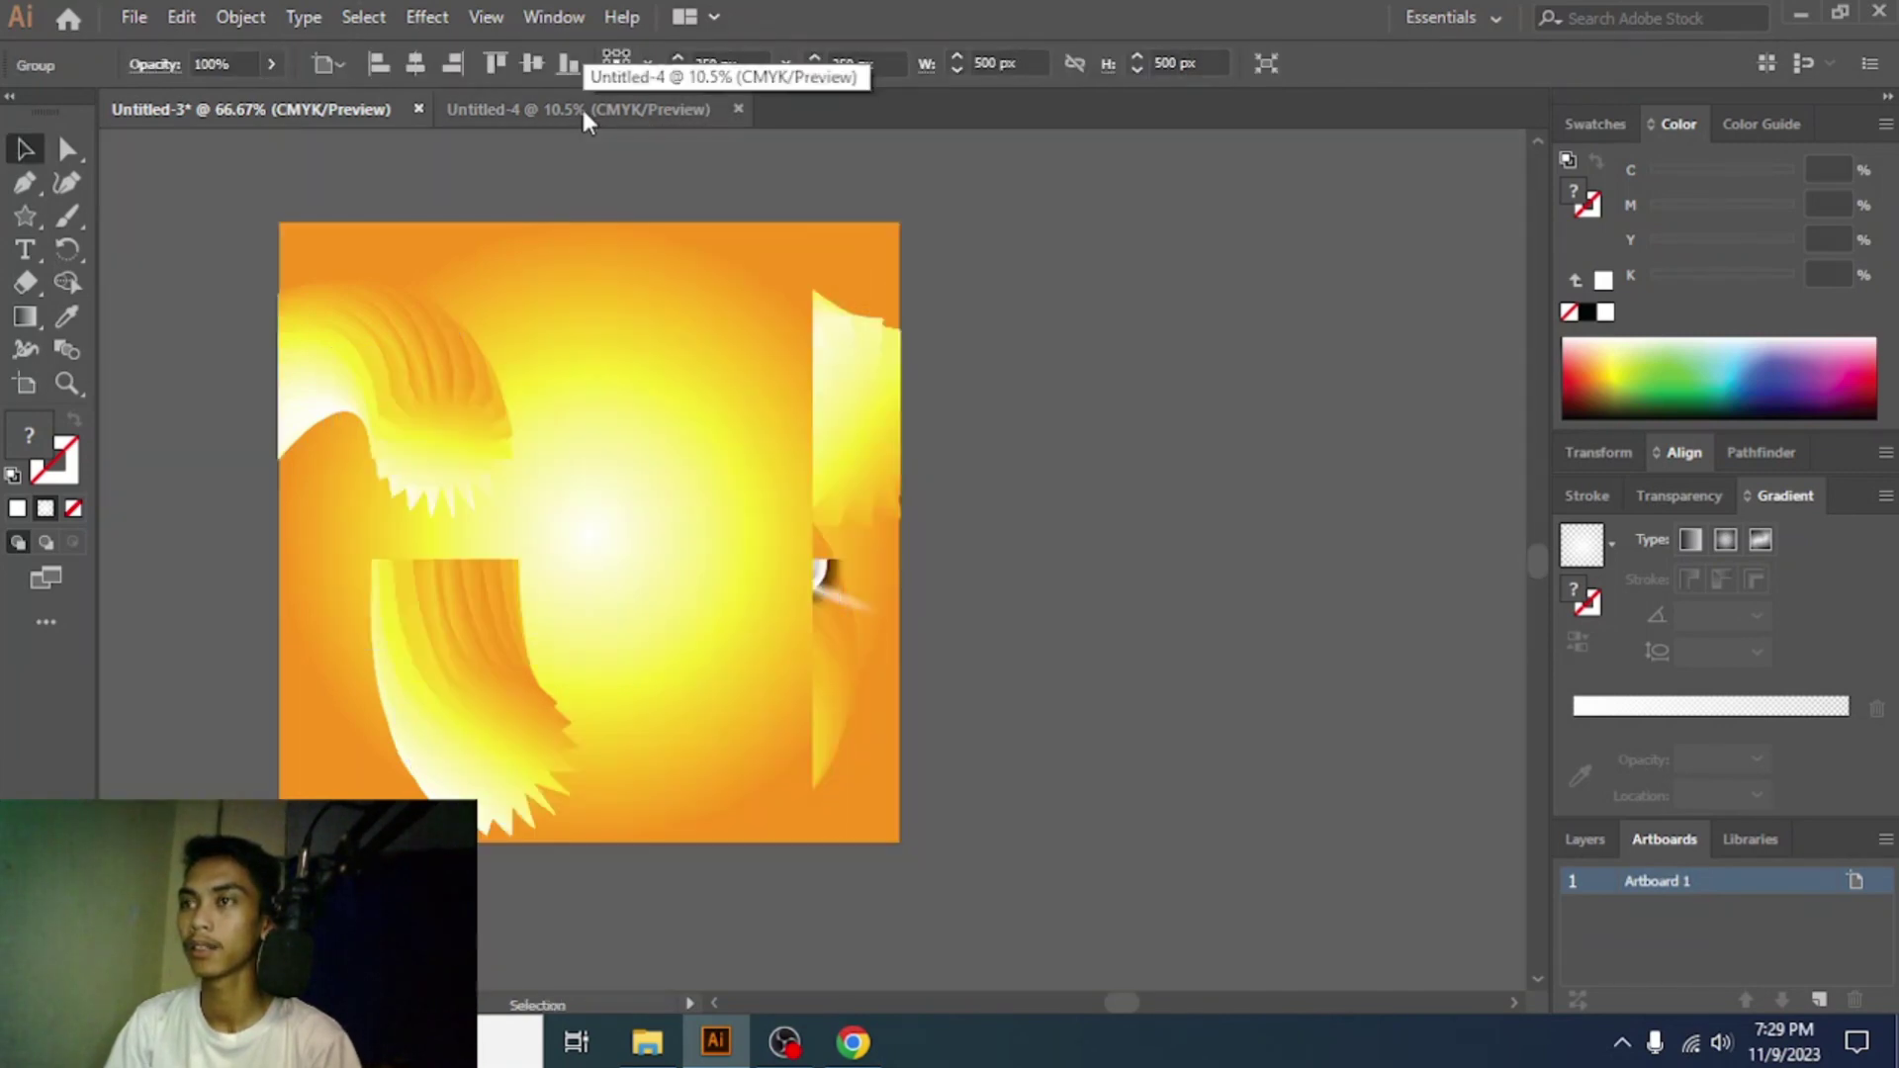
- Switch to the Untitled-4 document and set the stroke to none
click(583, 111)
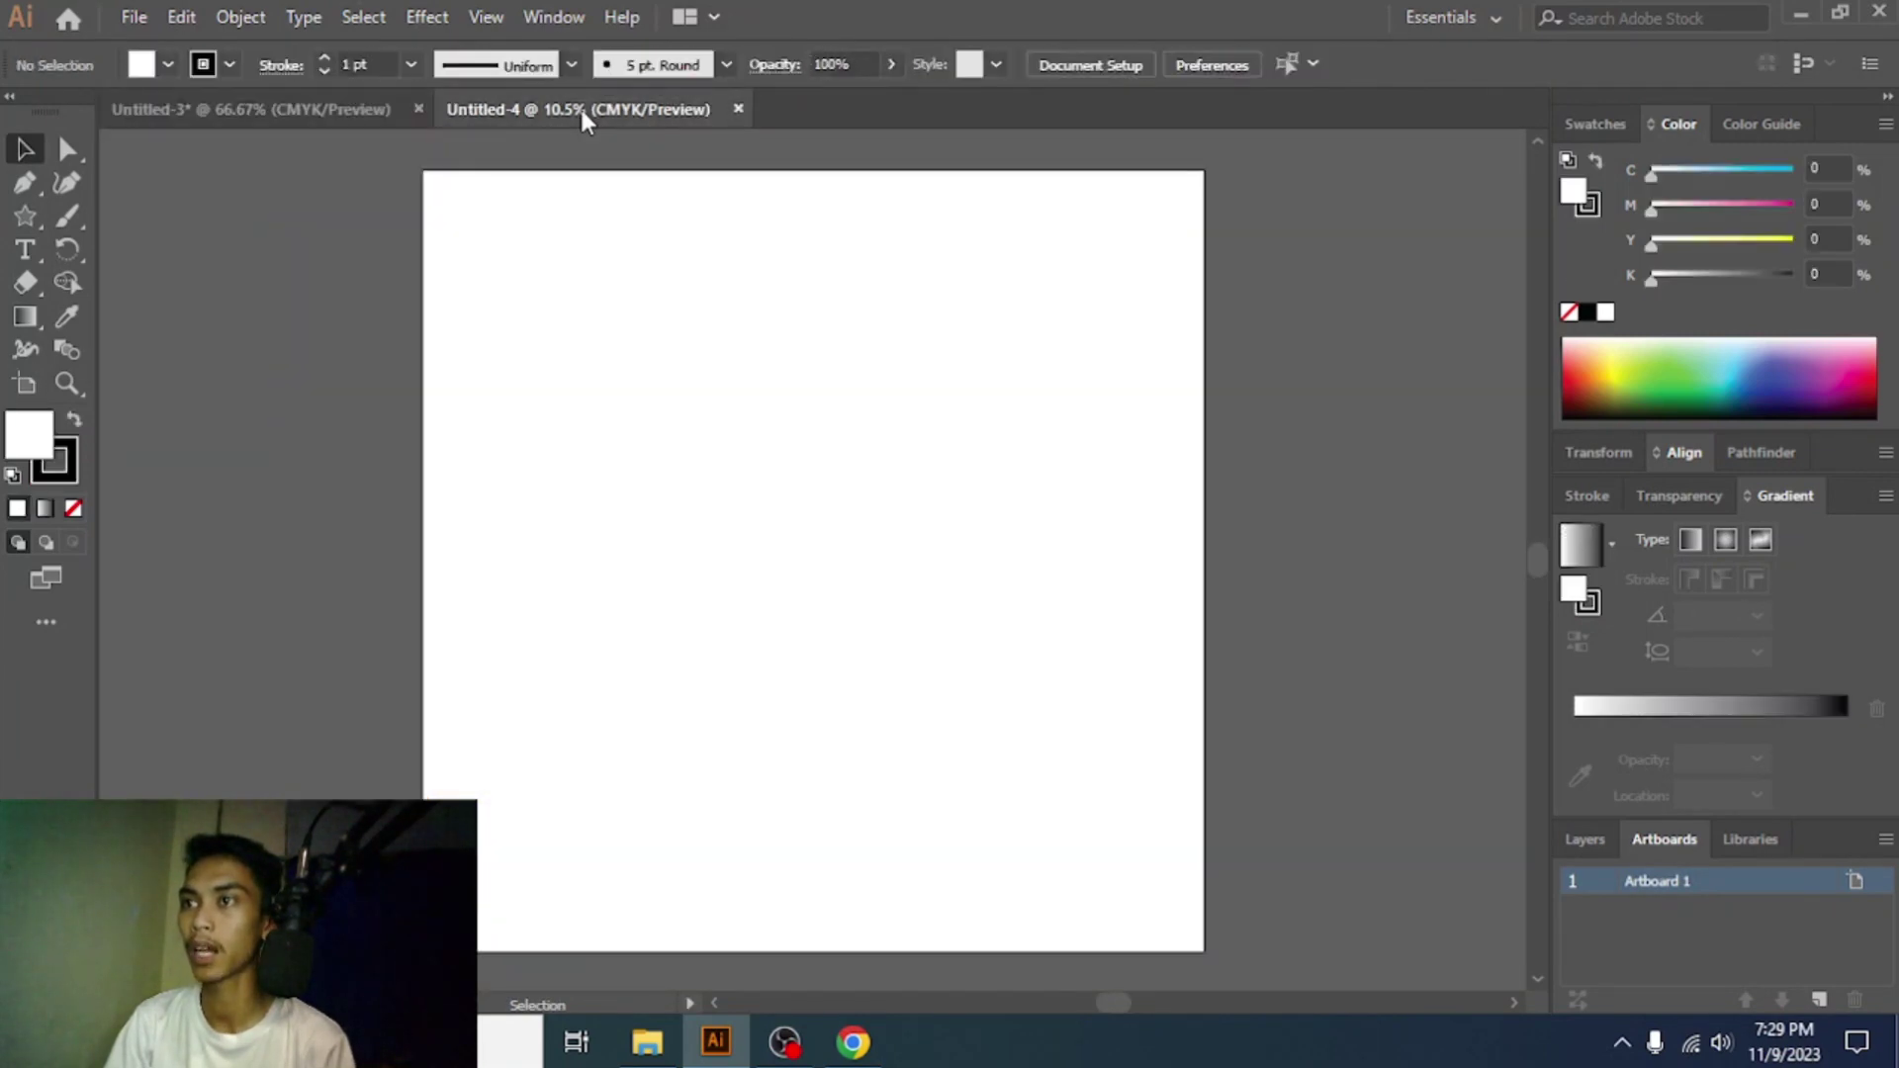
click(230, 64)
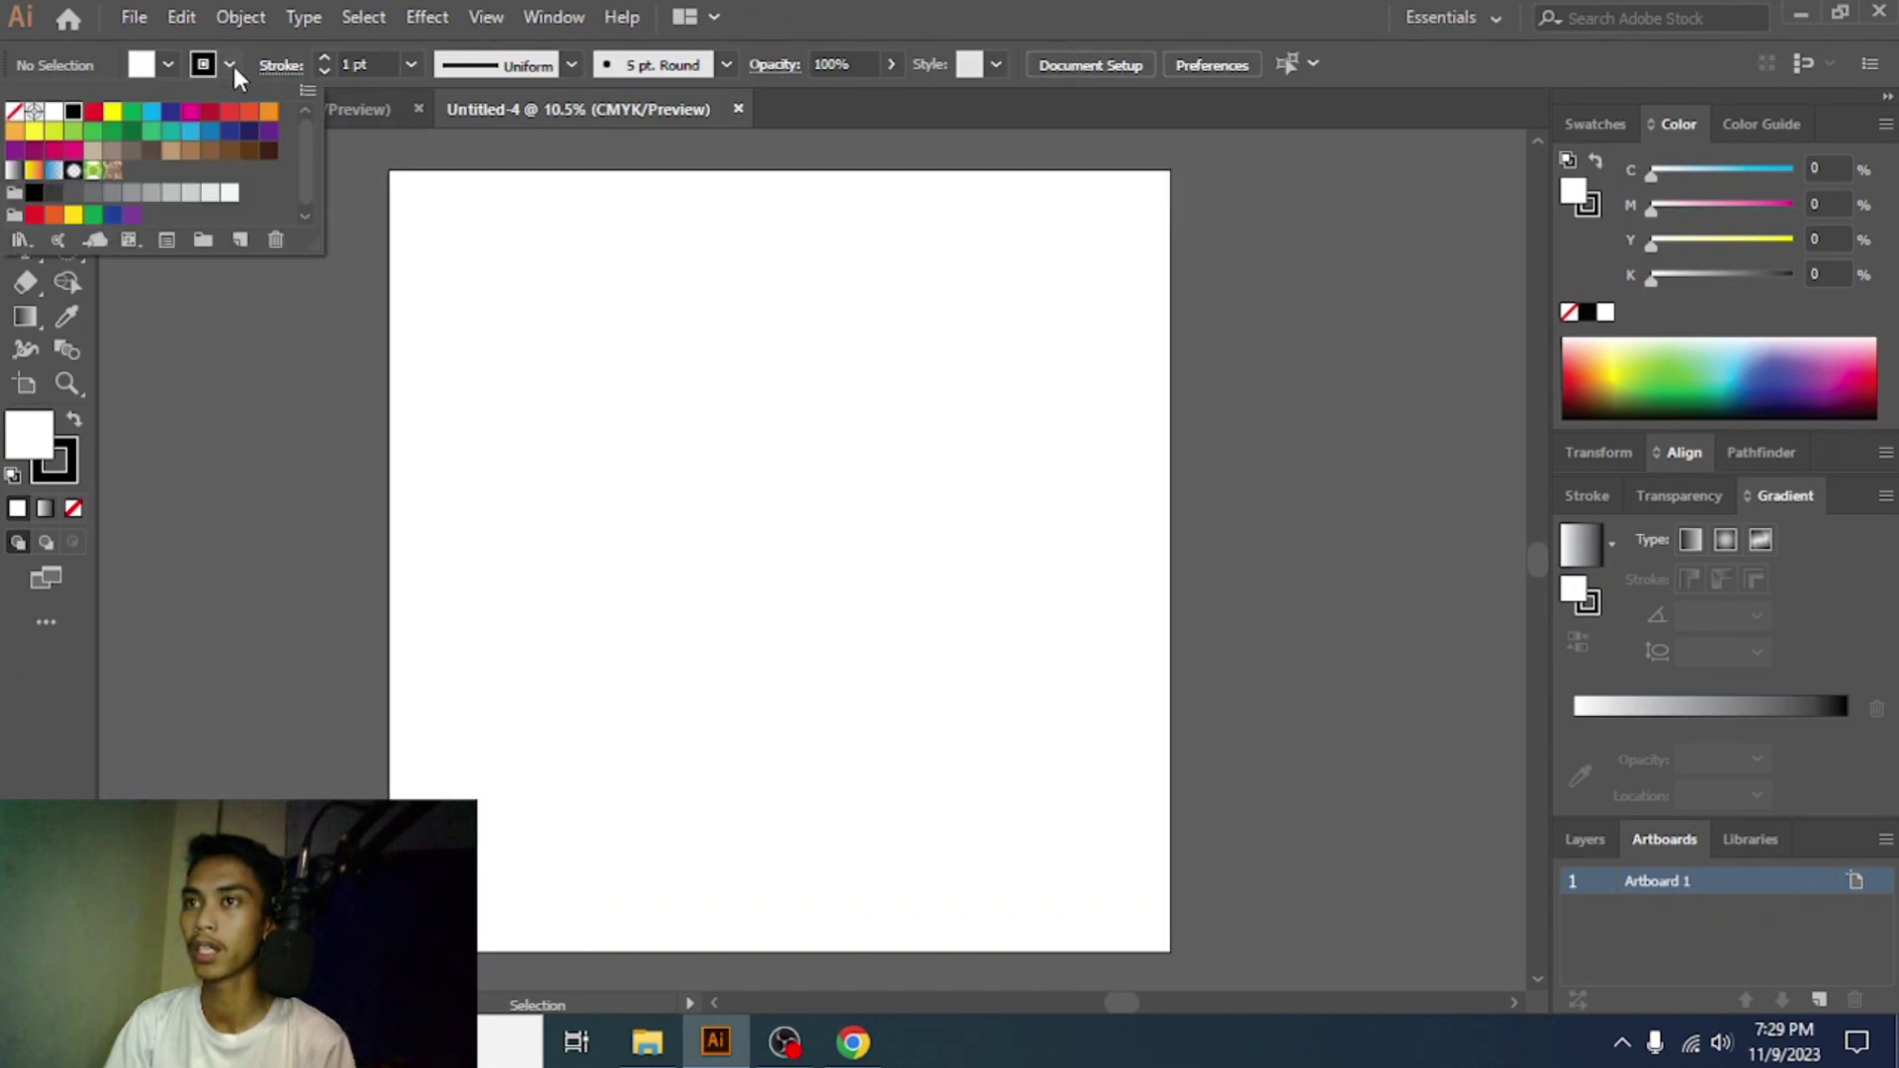
click(14, 111)
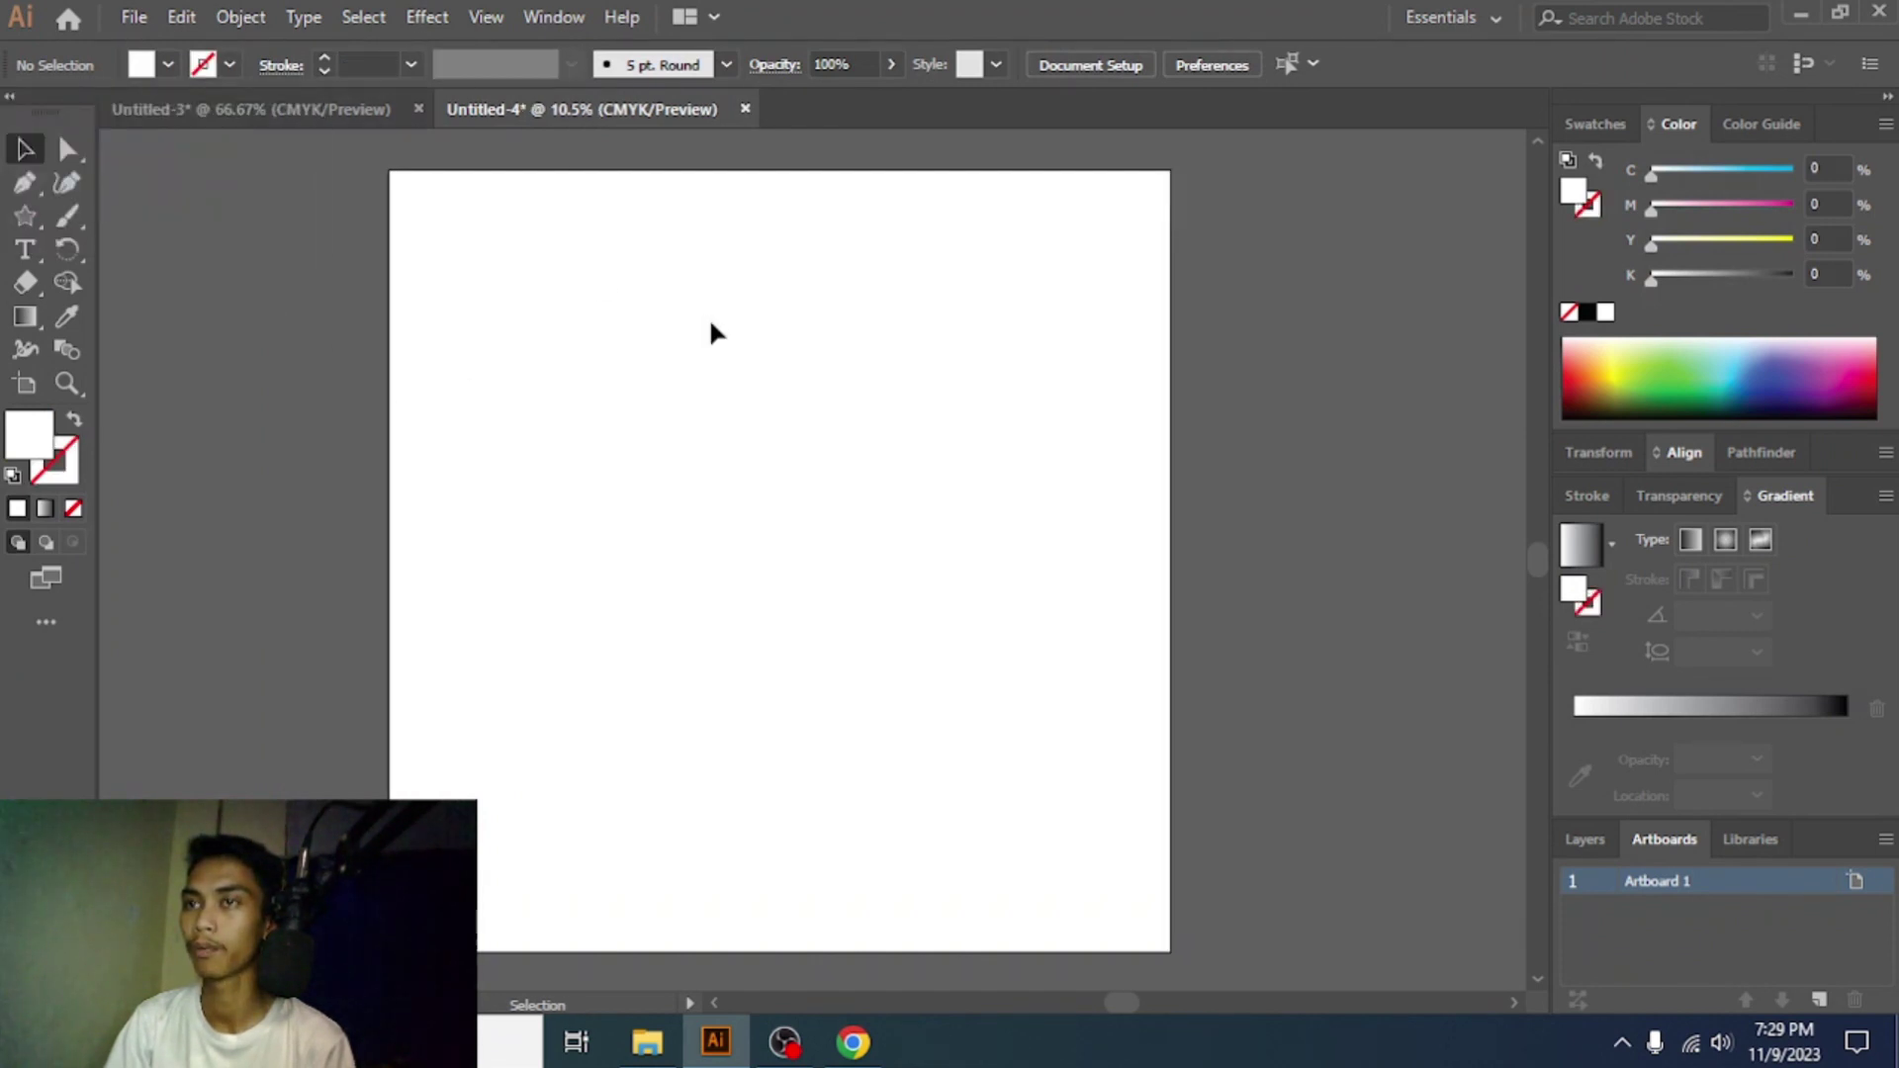
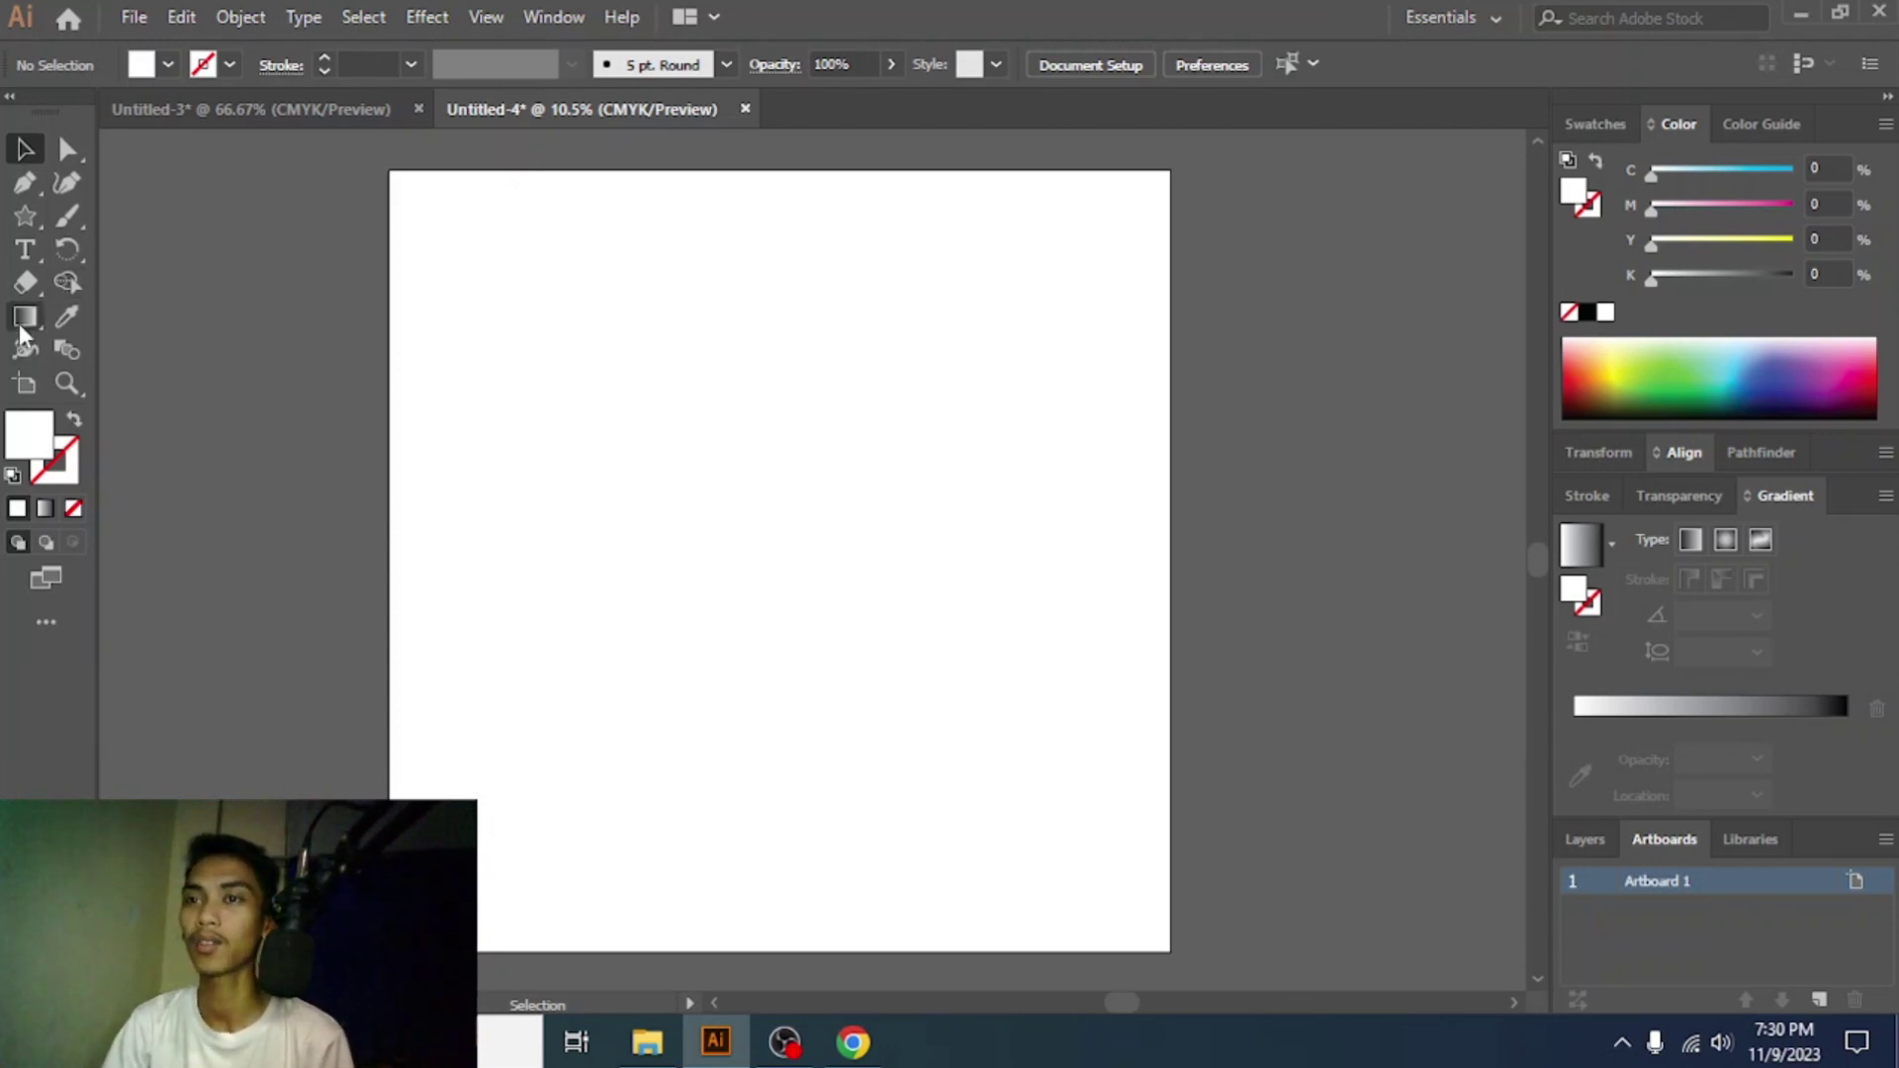
- Create a rectangle 4000 px wide and 4000 px high with the Rectangle tool
drag(24, 216, 119, 210)
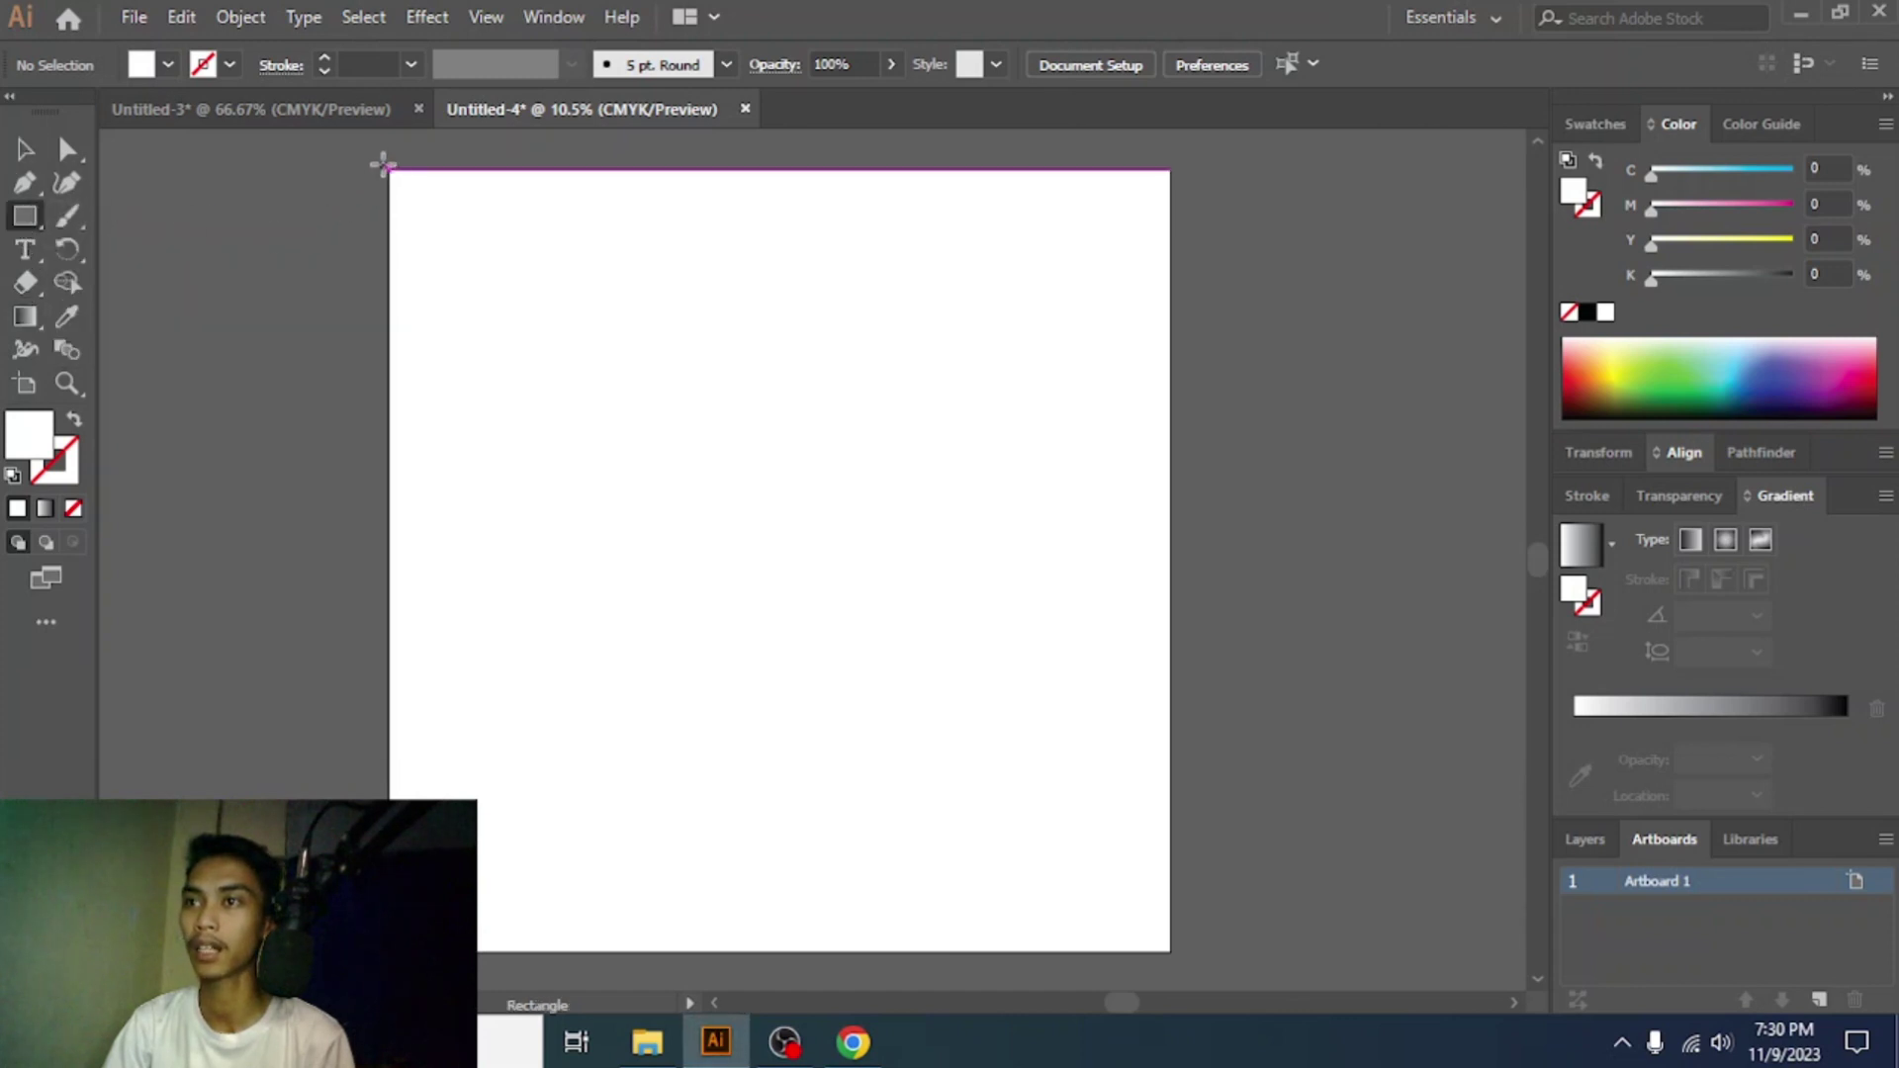
drag(395, 178, 623, 411)
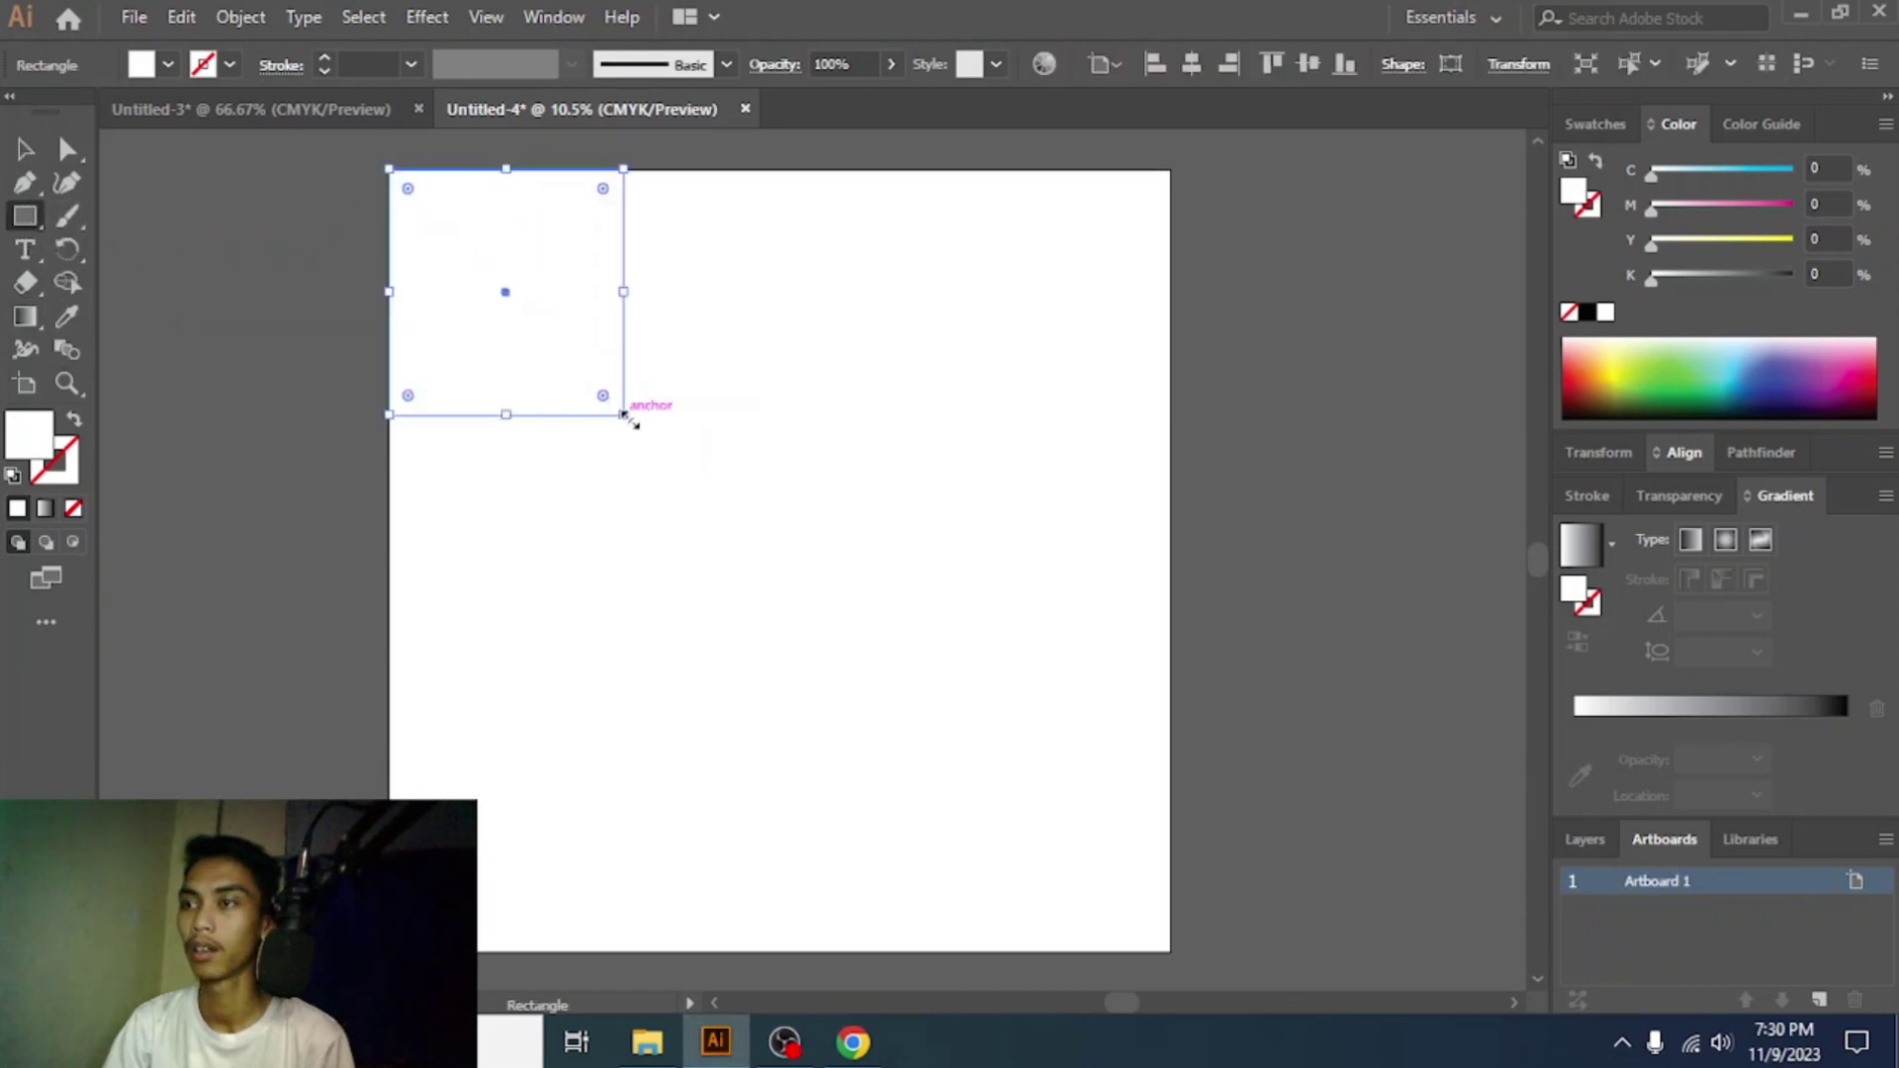
key(ctrl+z)
click(627, 417)
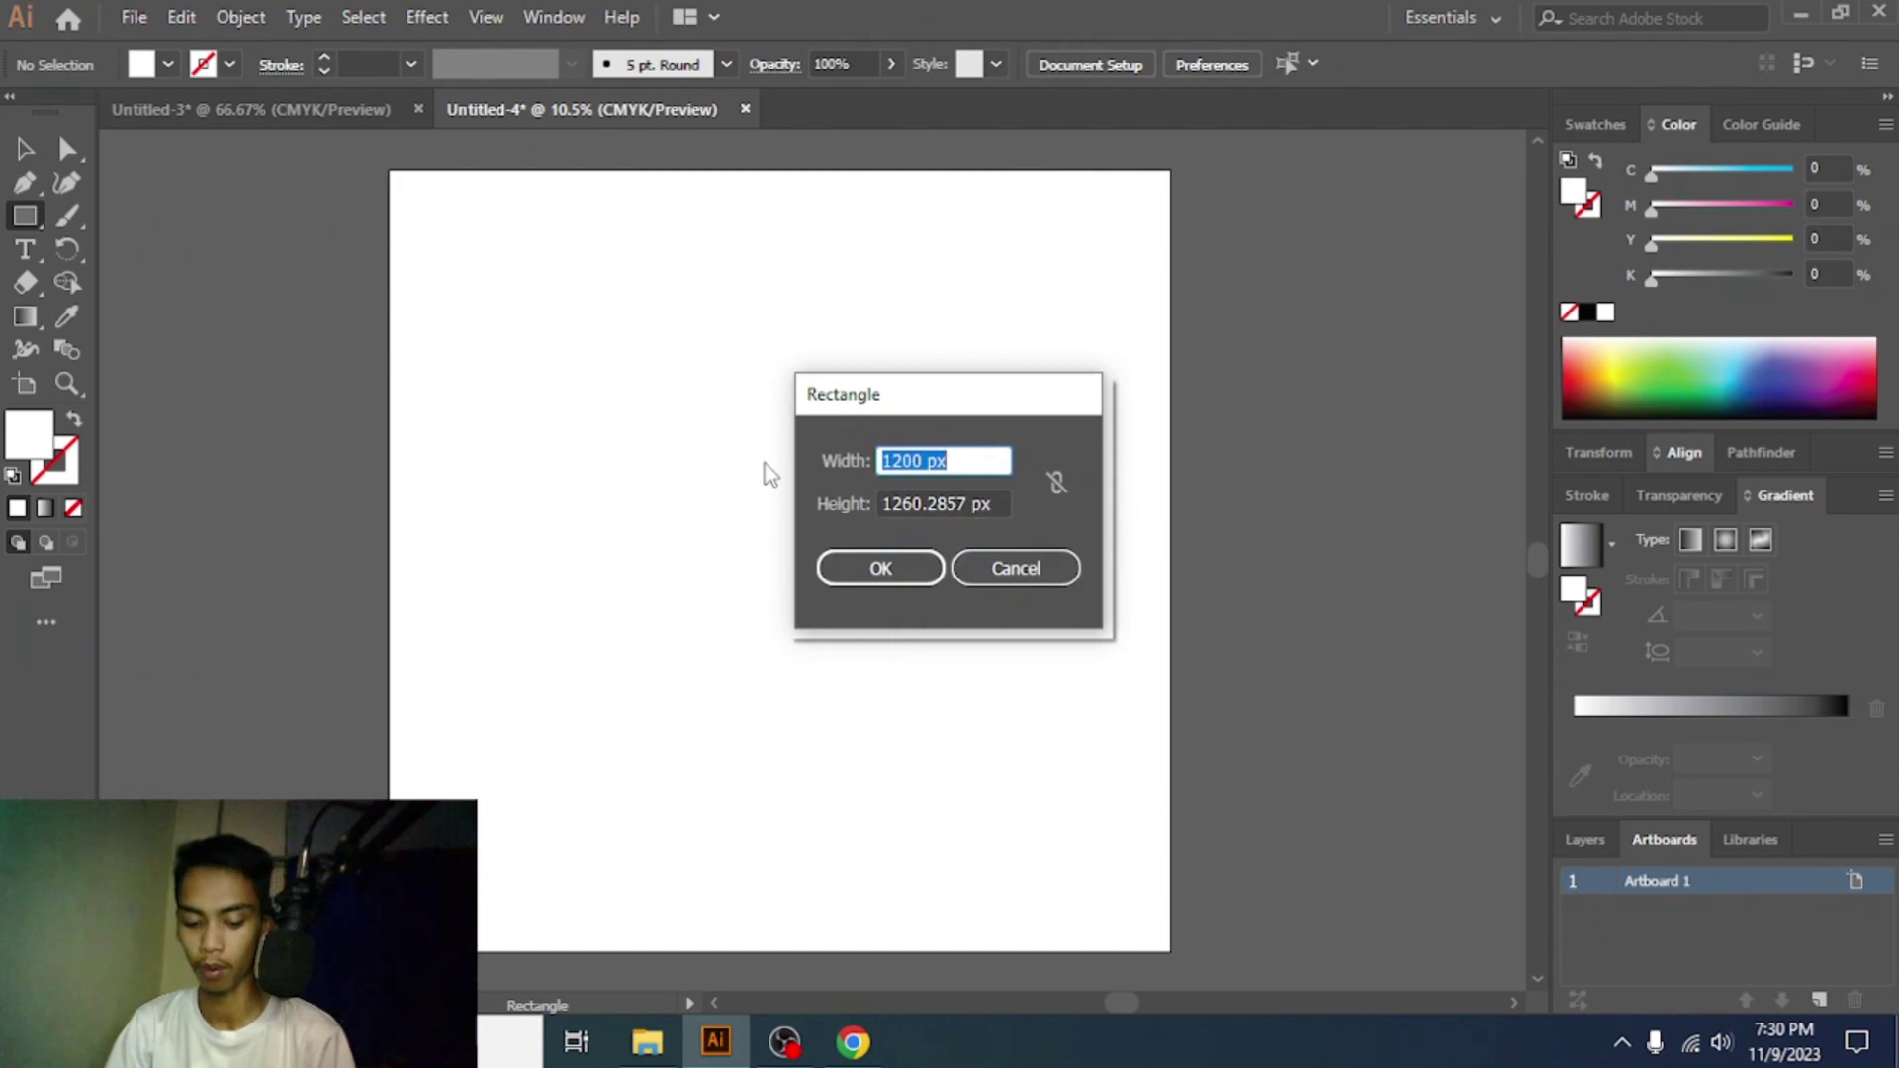
text(4)
key(BackSpace)
text(4000)
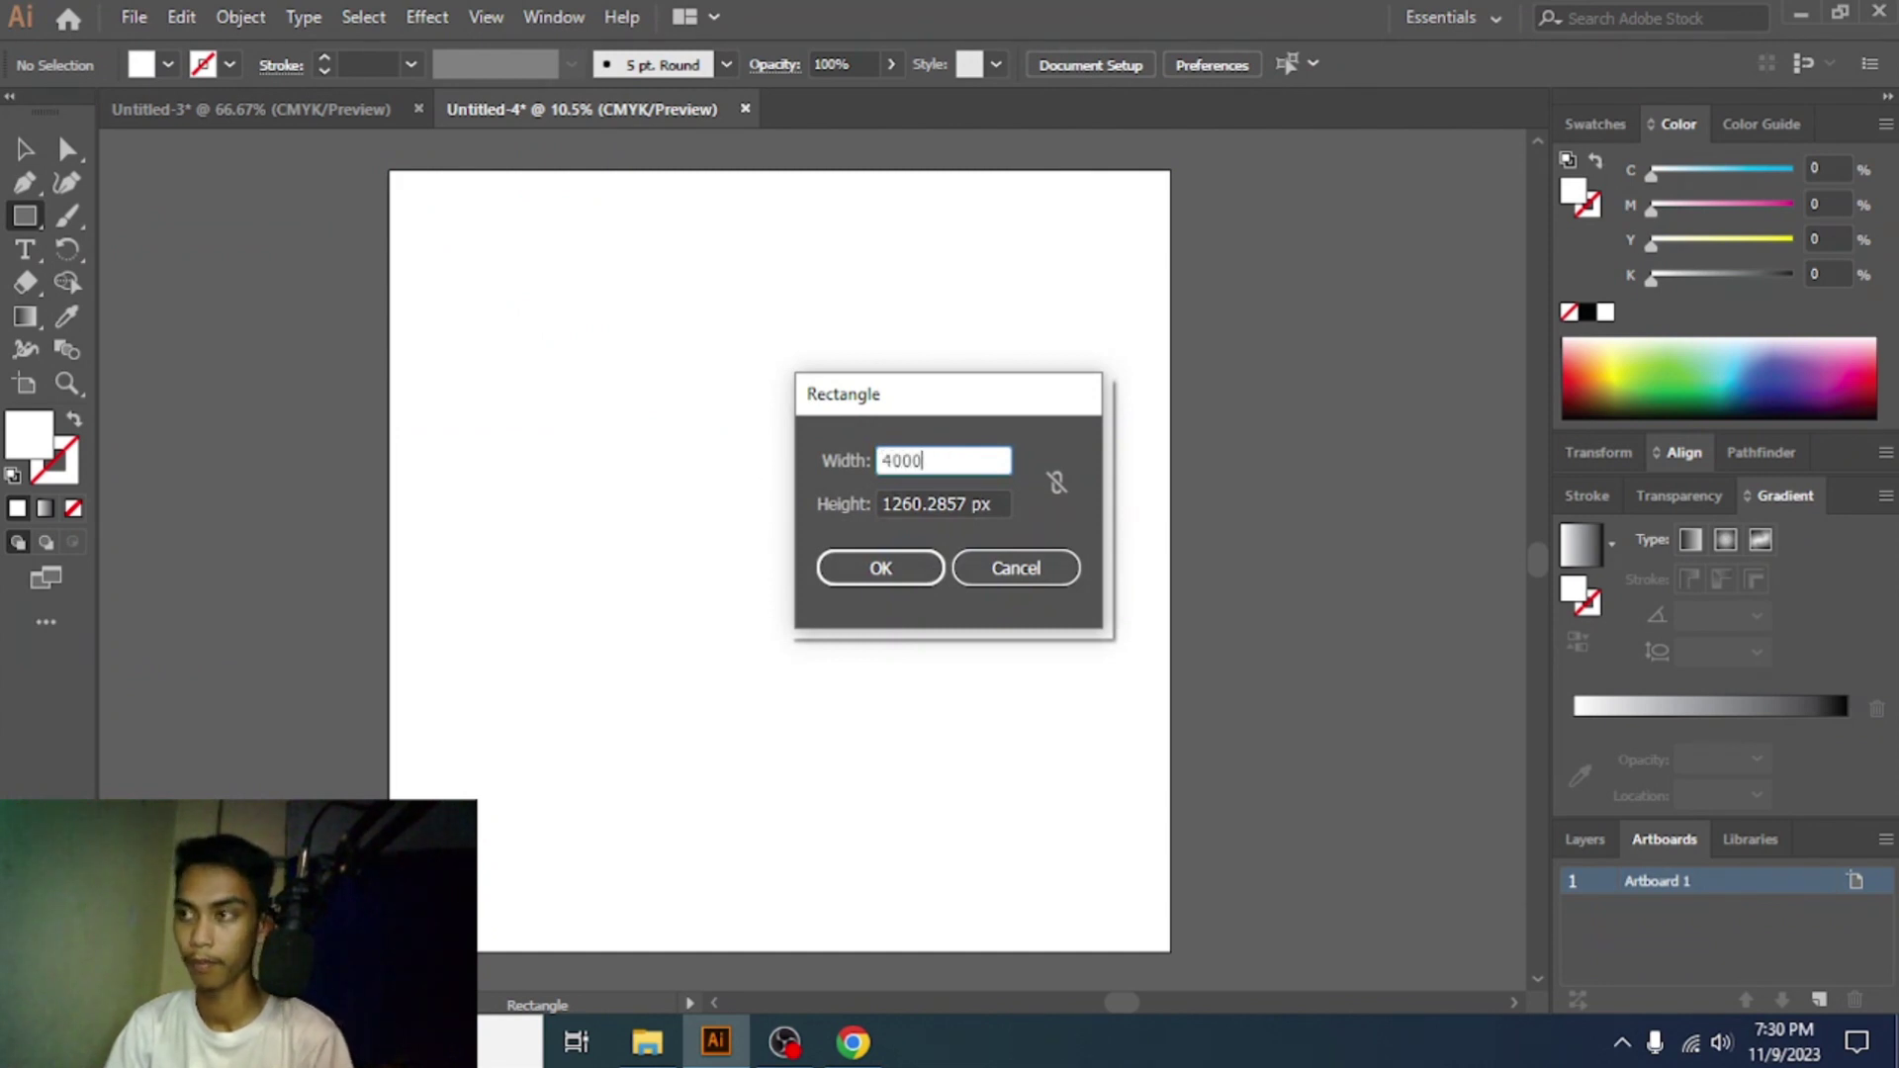
key(ctrl+a)
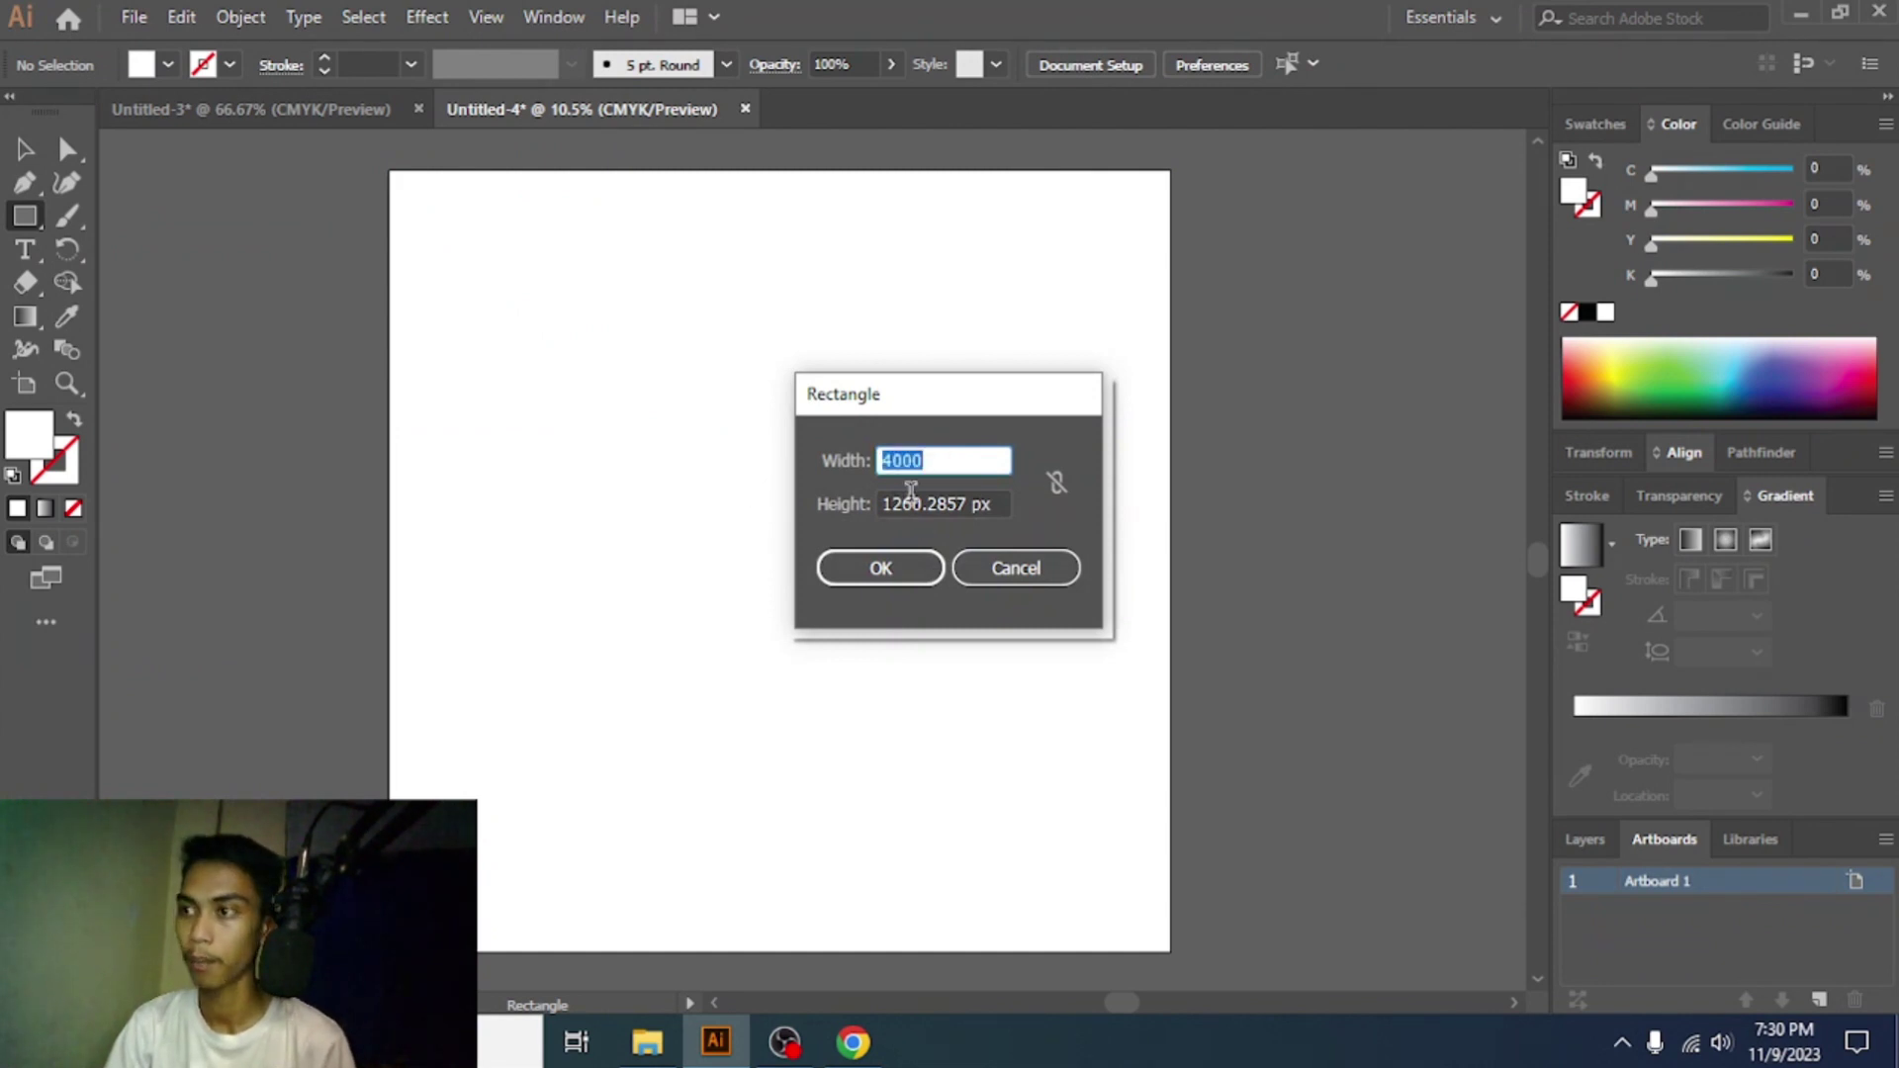
key(Tab)
text(4000)
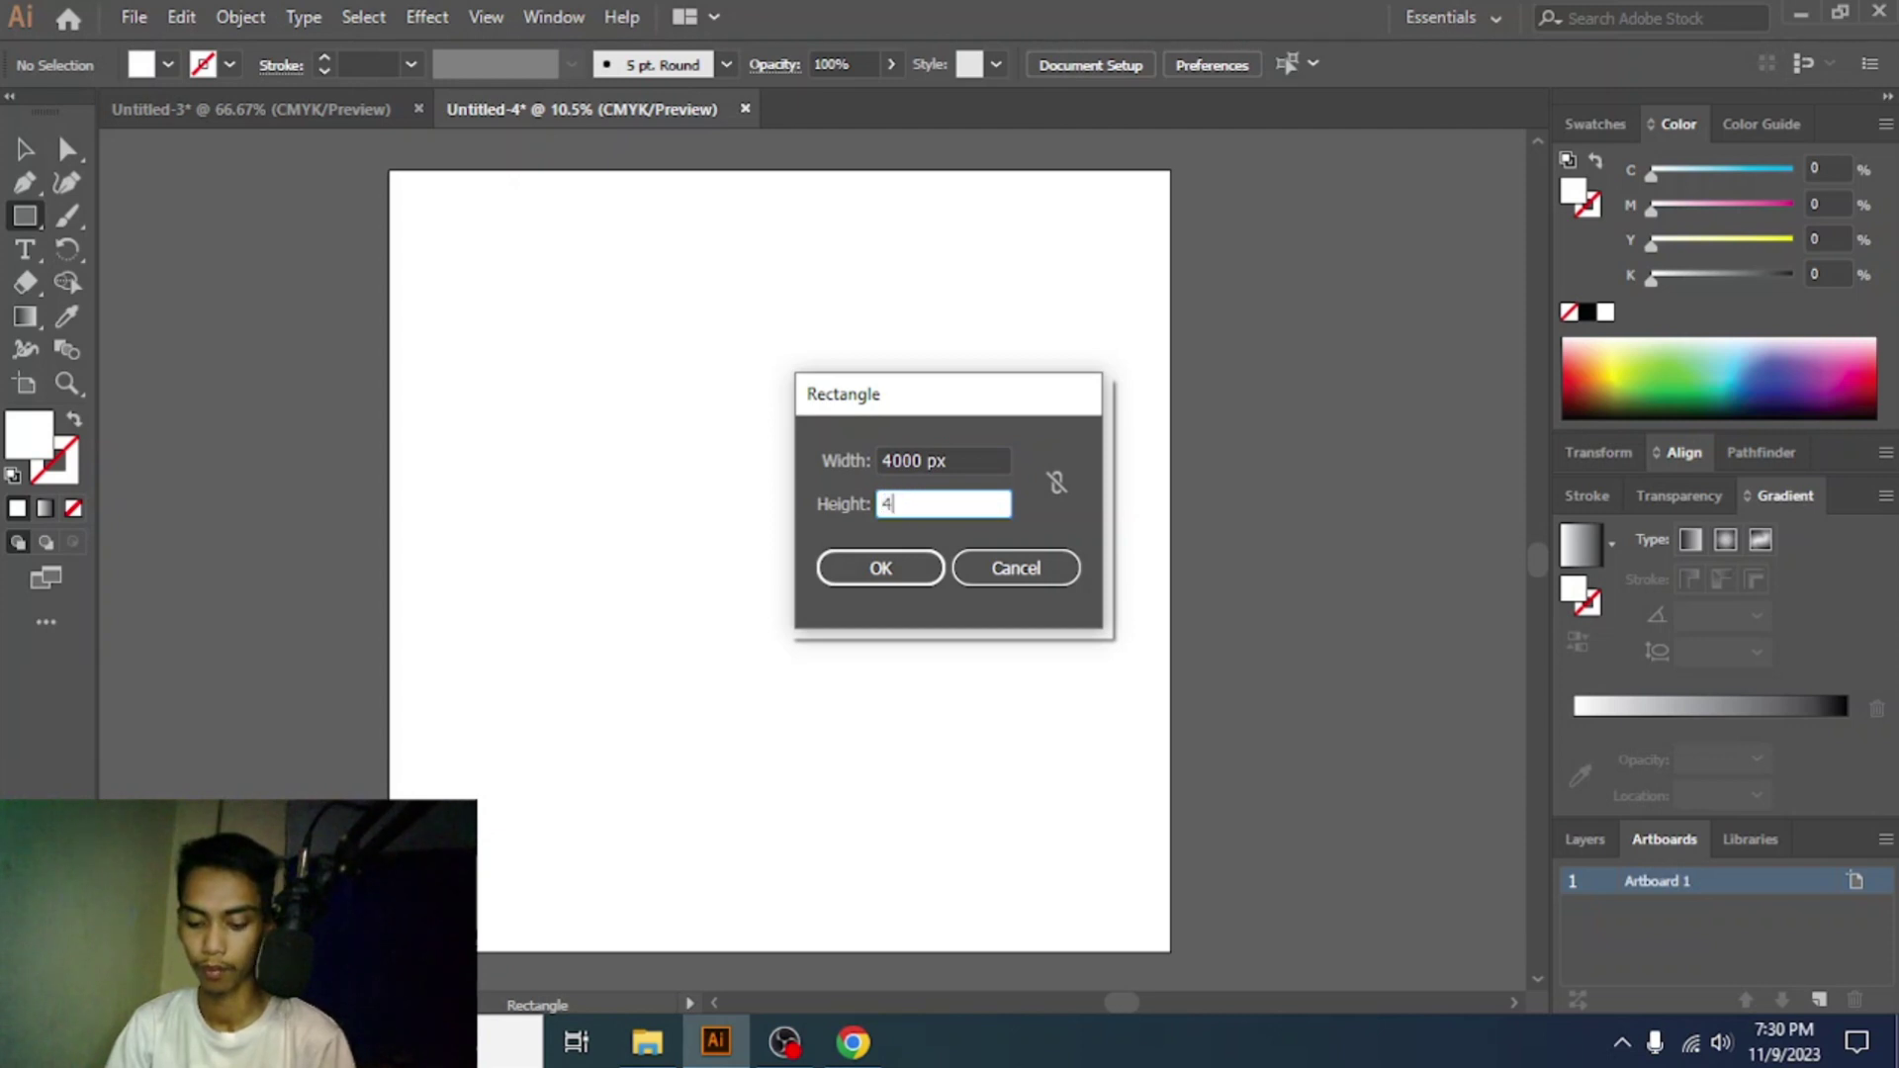
click(890, 567)
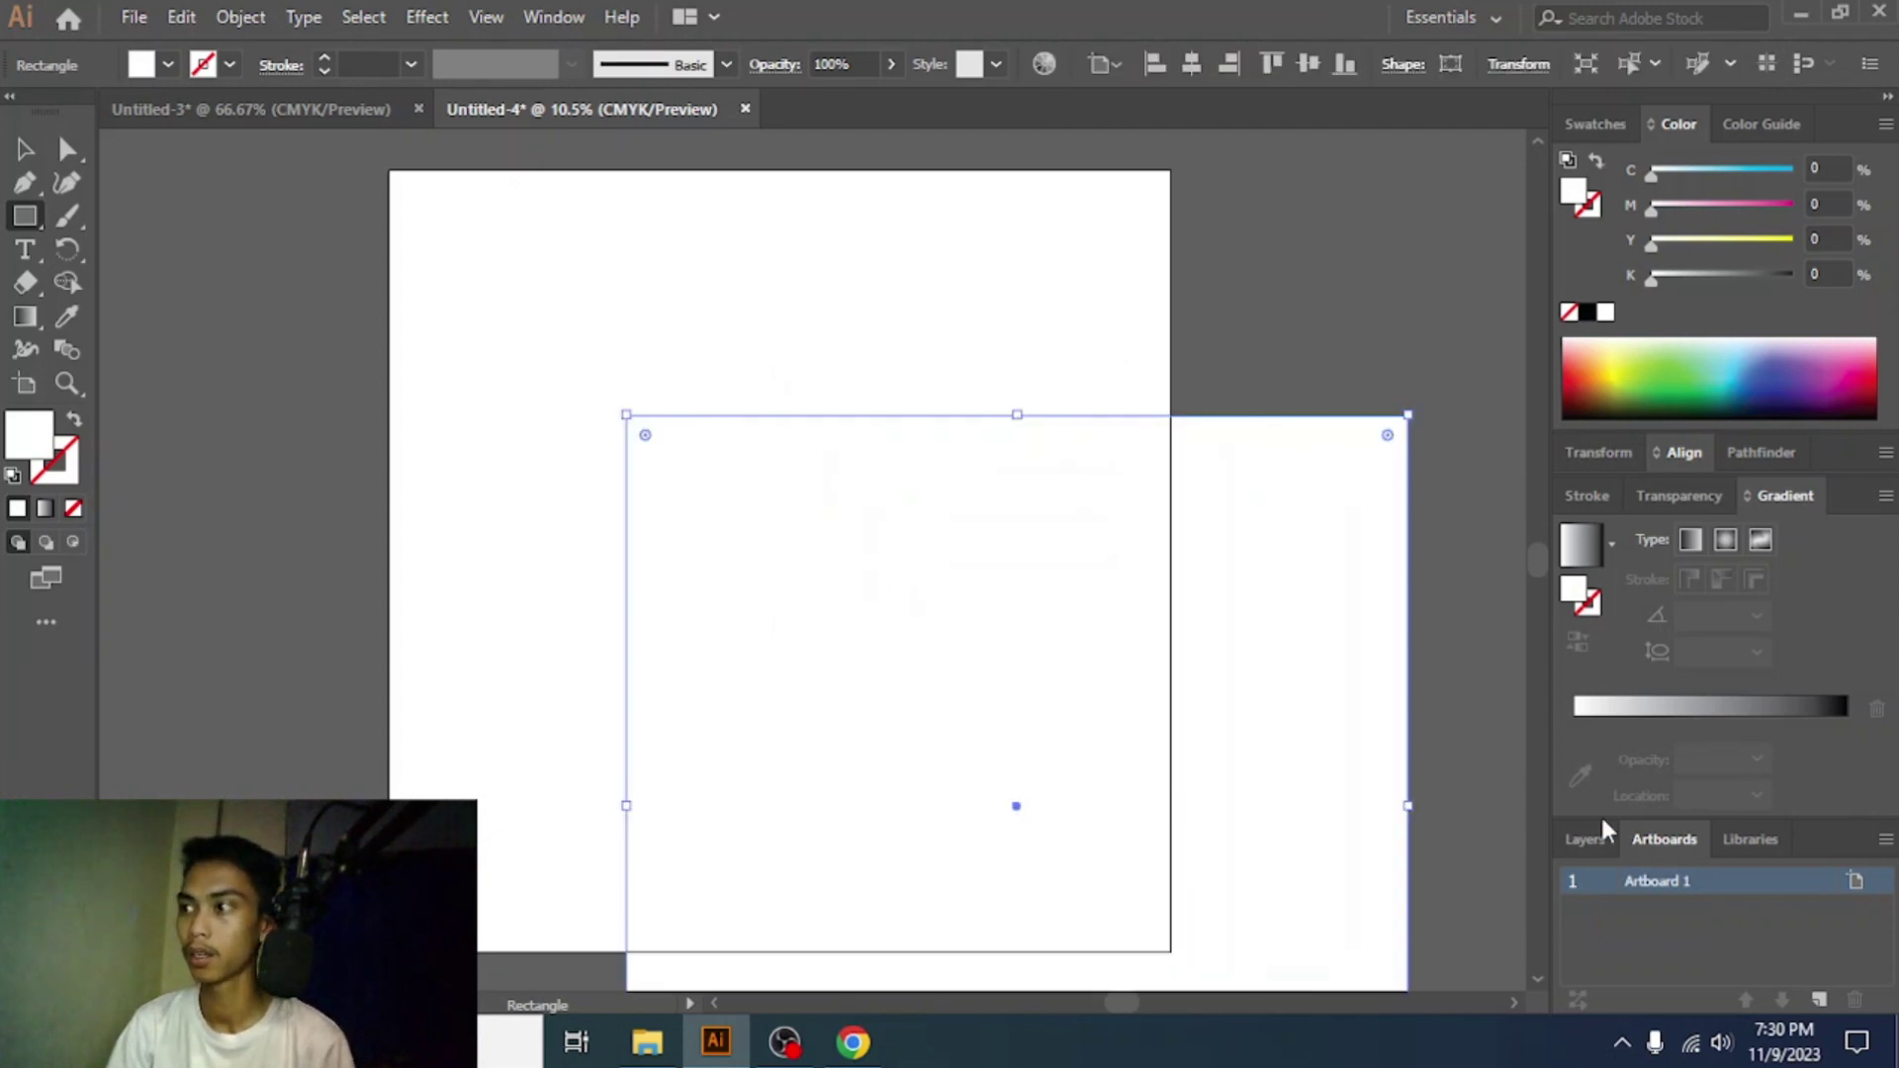
- Centre the square horizontally and vertically on the artboard and fill it with a light gray swatch
click(1684, 452)
click(1626, 705)
click(1826, 705)
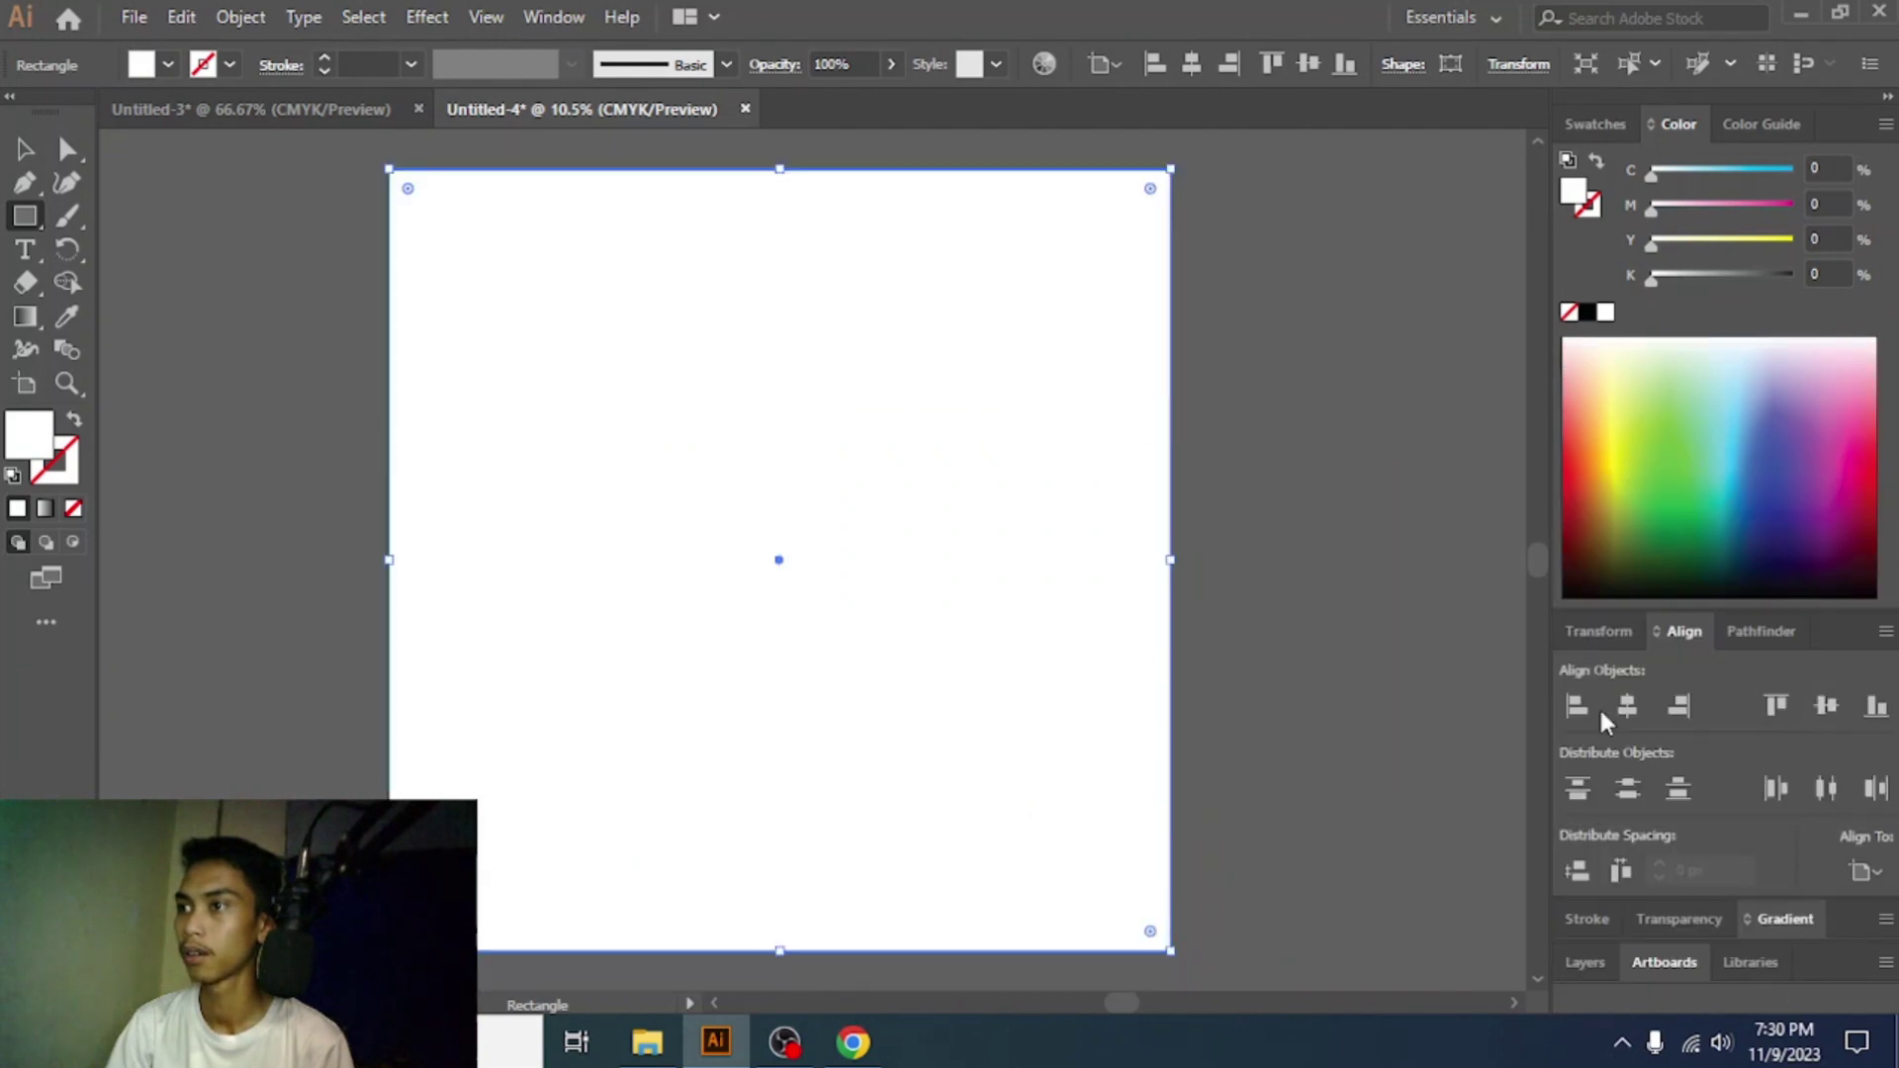
click(25, 149)
click(1594, 123)
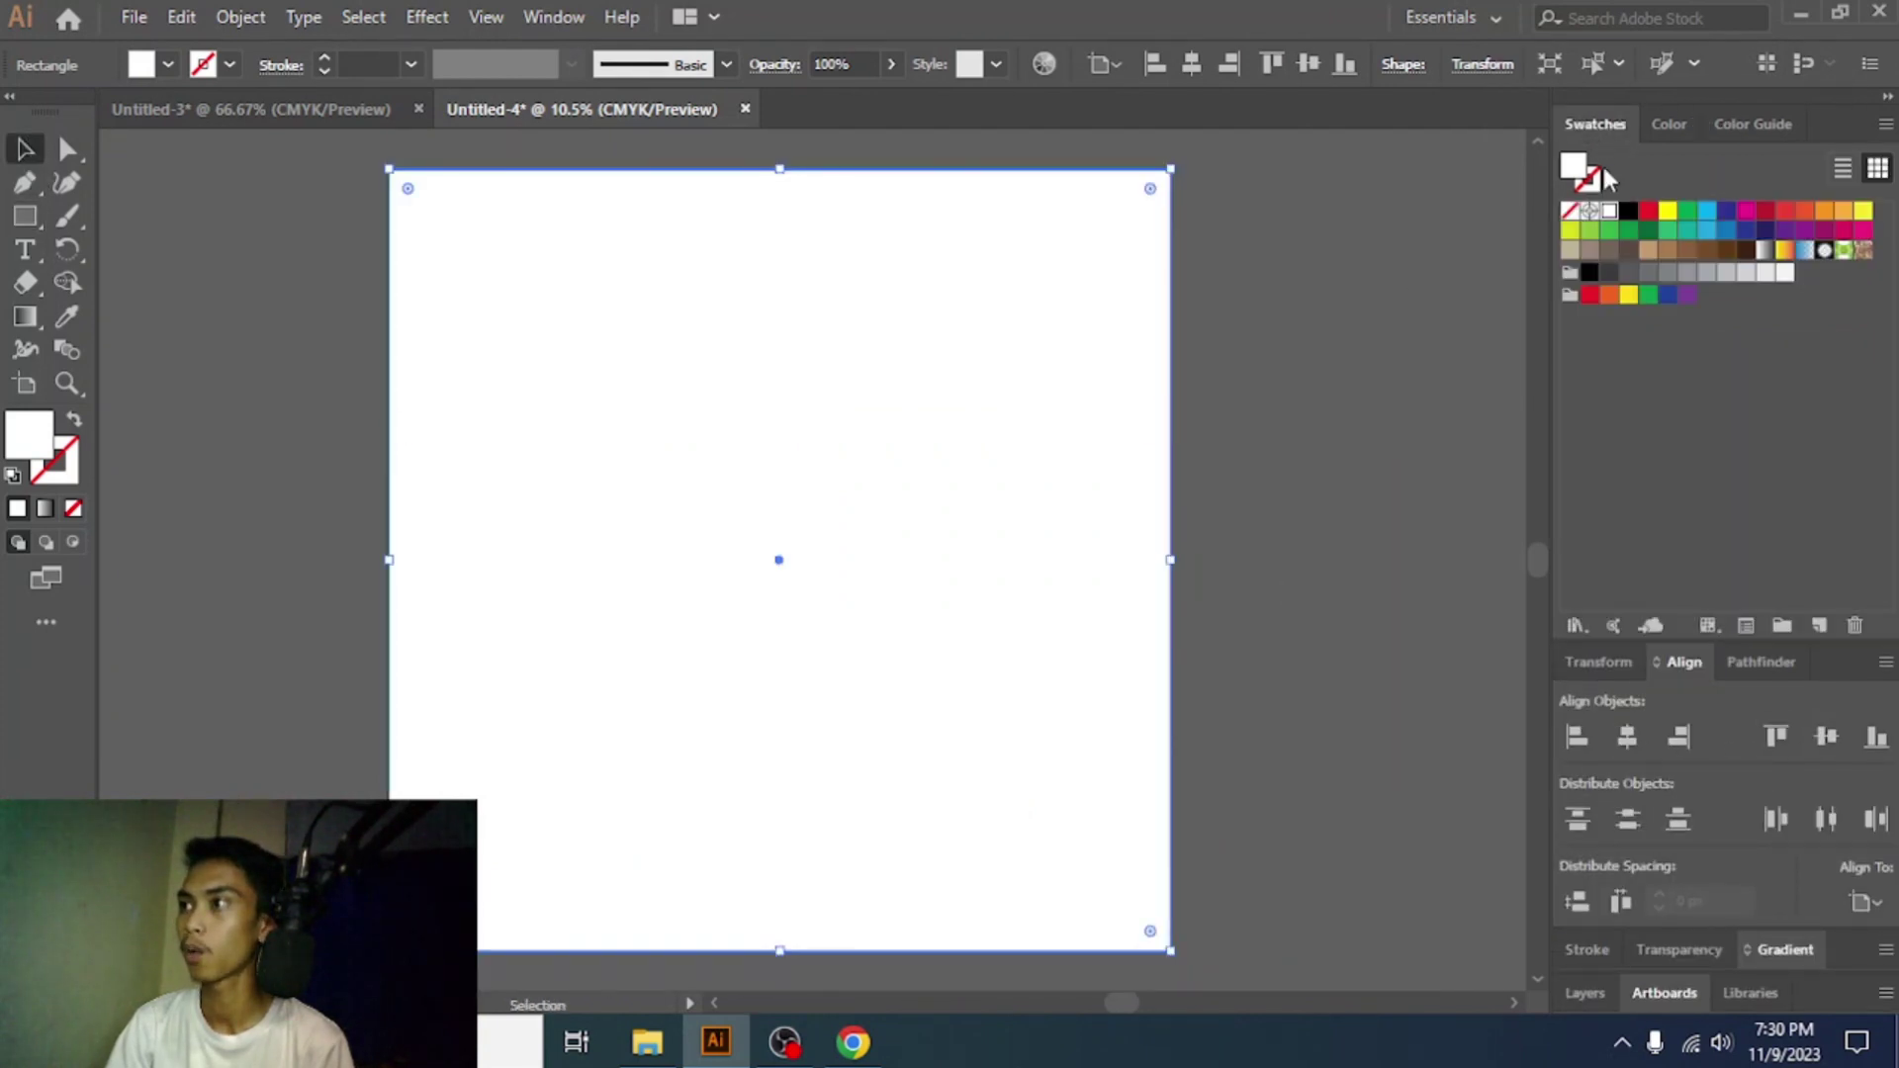
click(1728, 274)
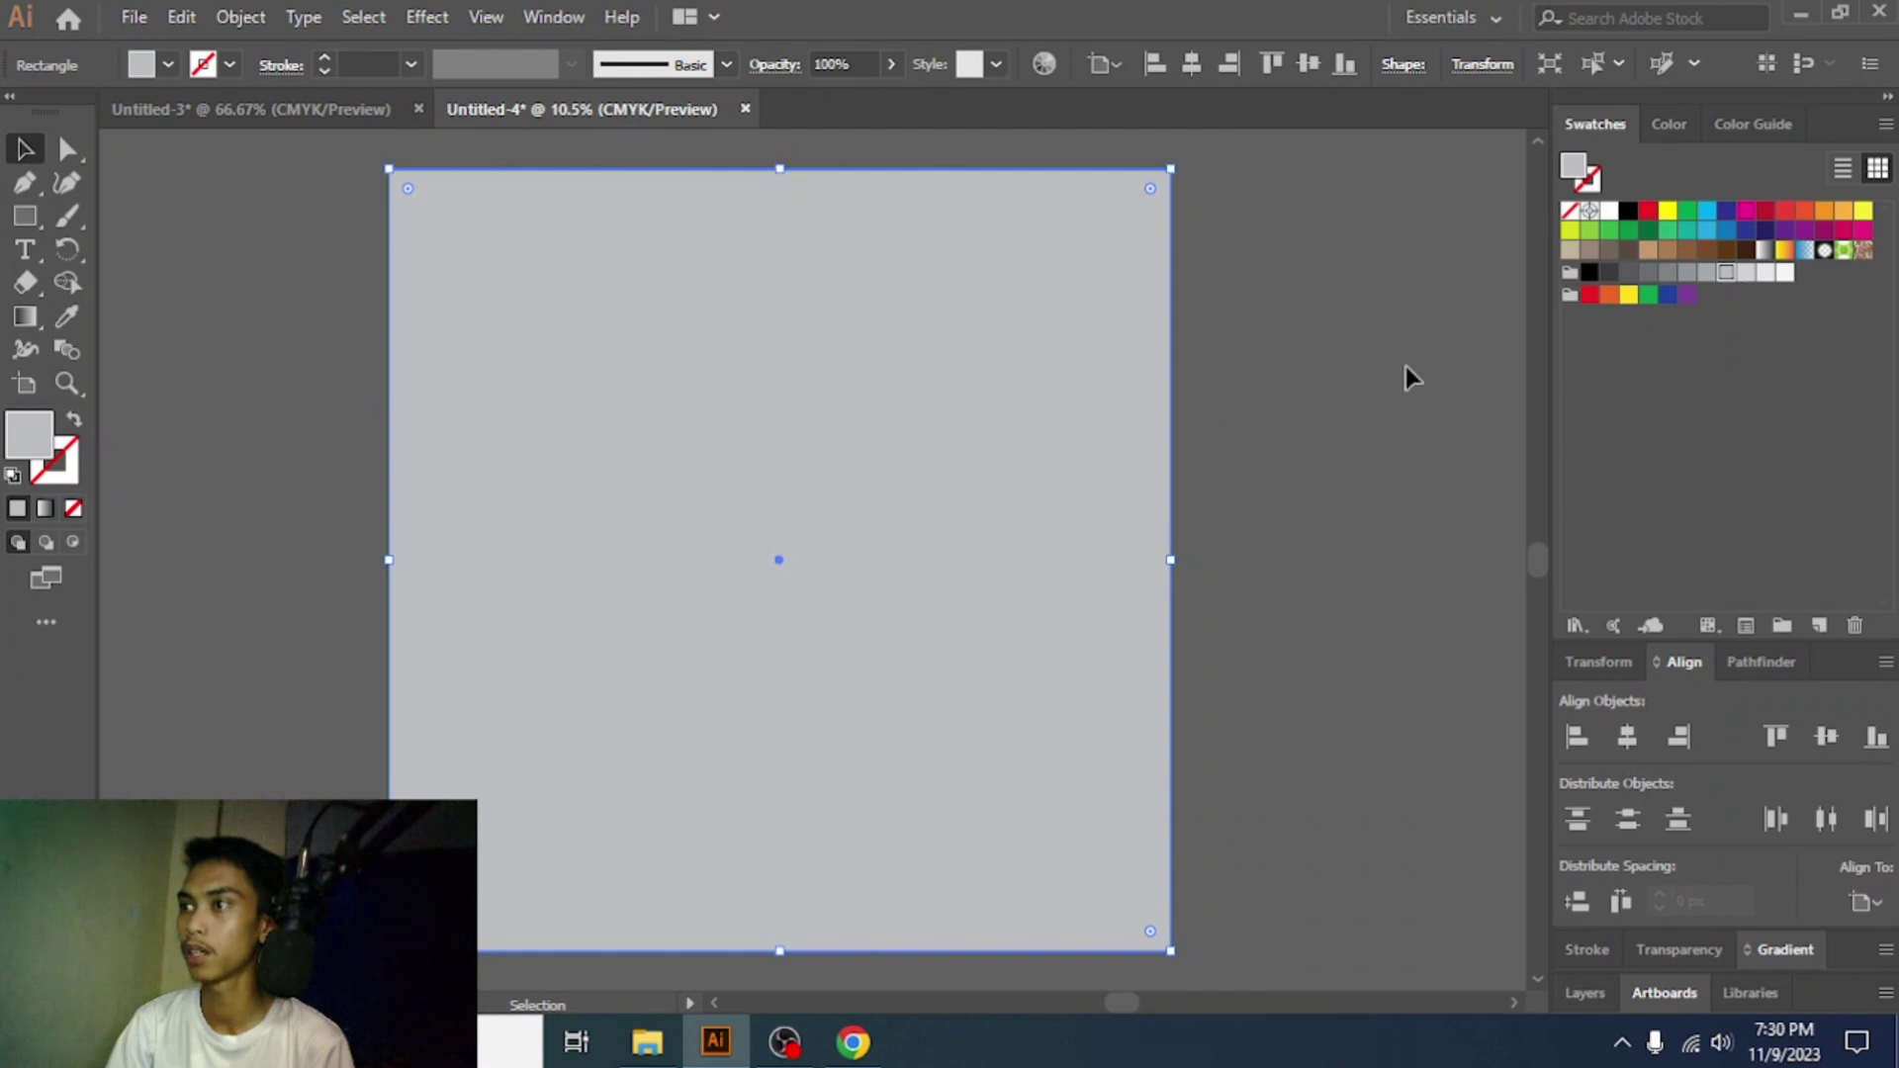
click(1289, 378)
- Make a smaller copy of the square centred inside it, leaving an even border, and fill it with the lightest gray swatch
click(749, 386)
key(a)
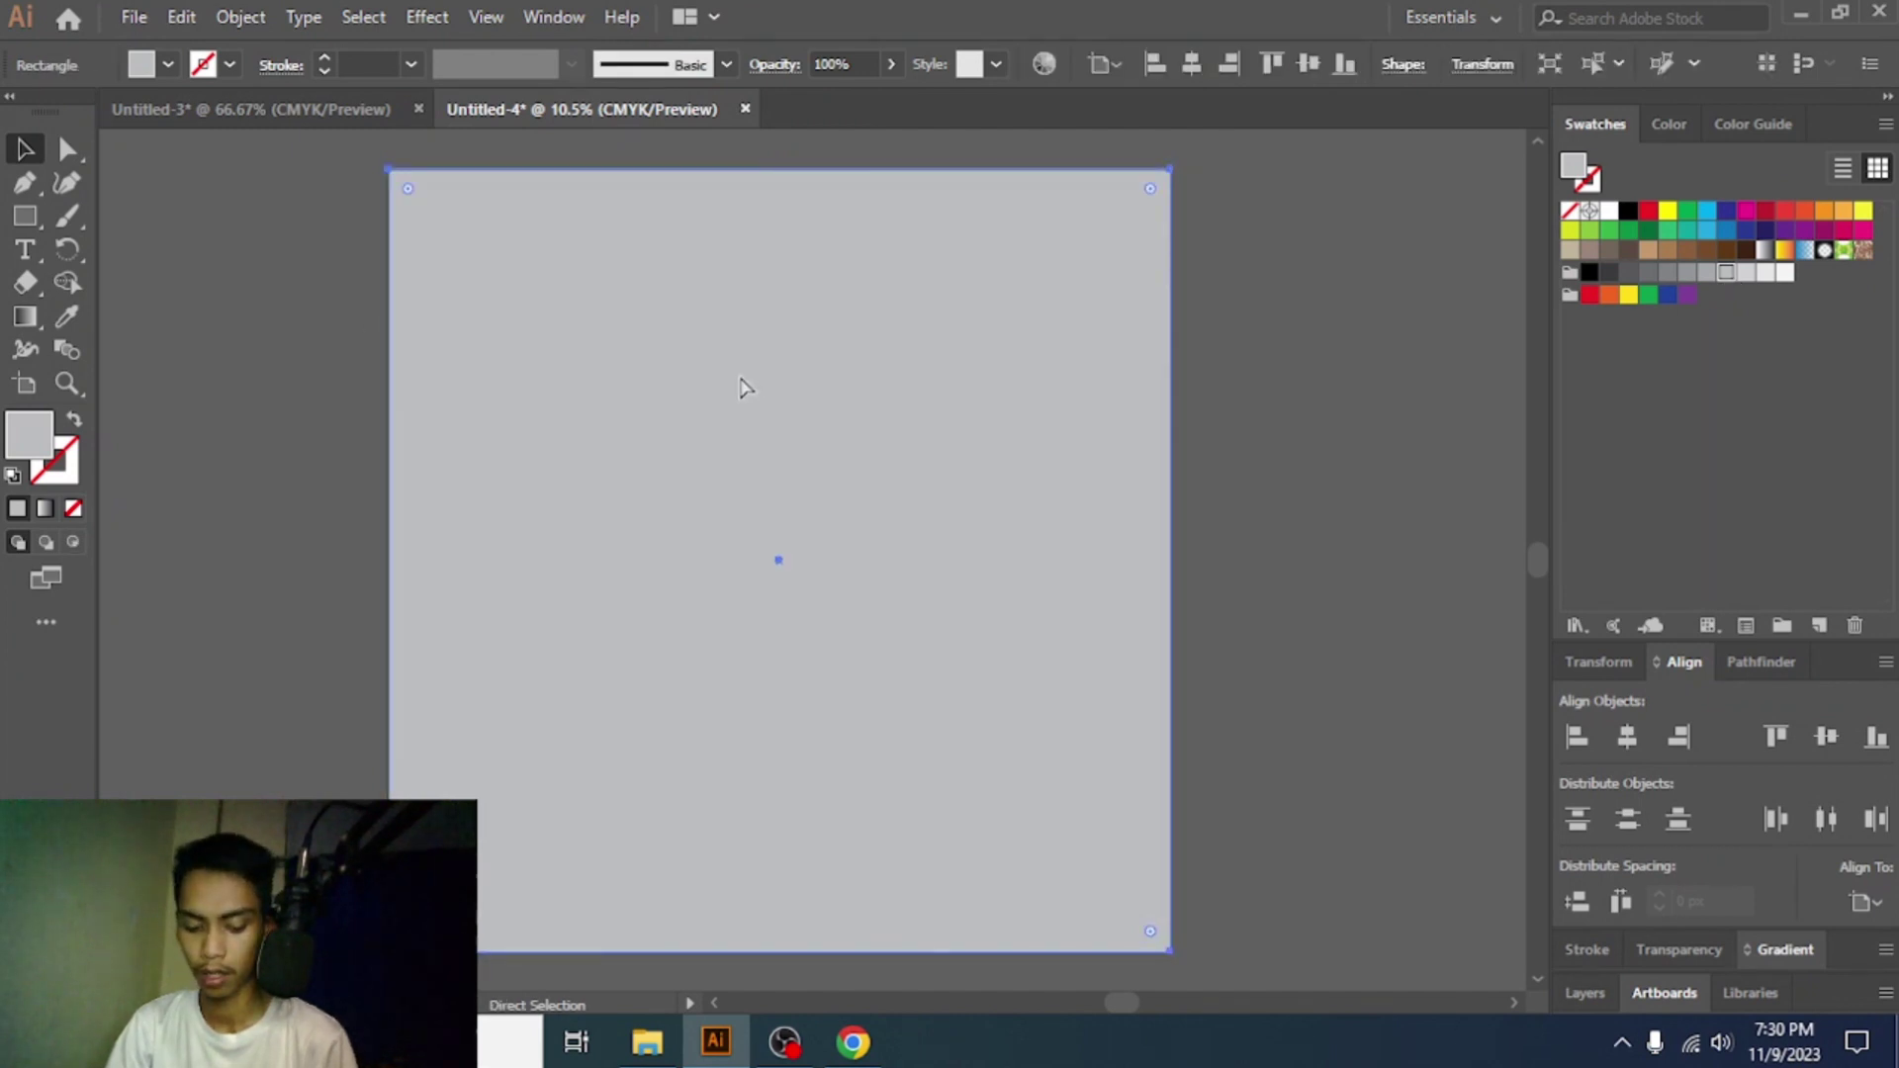
key(v)
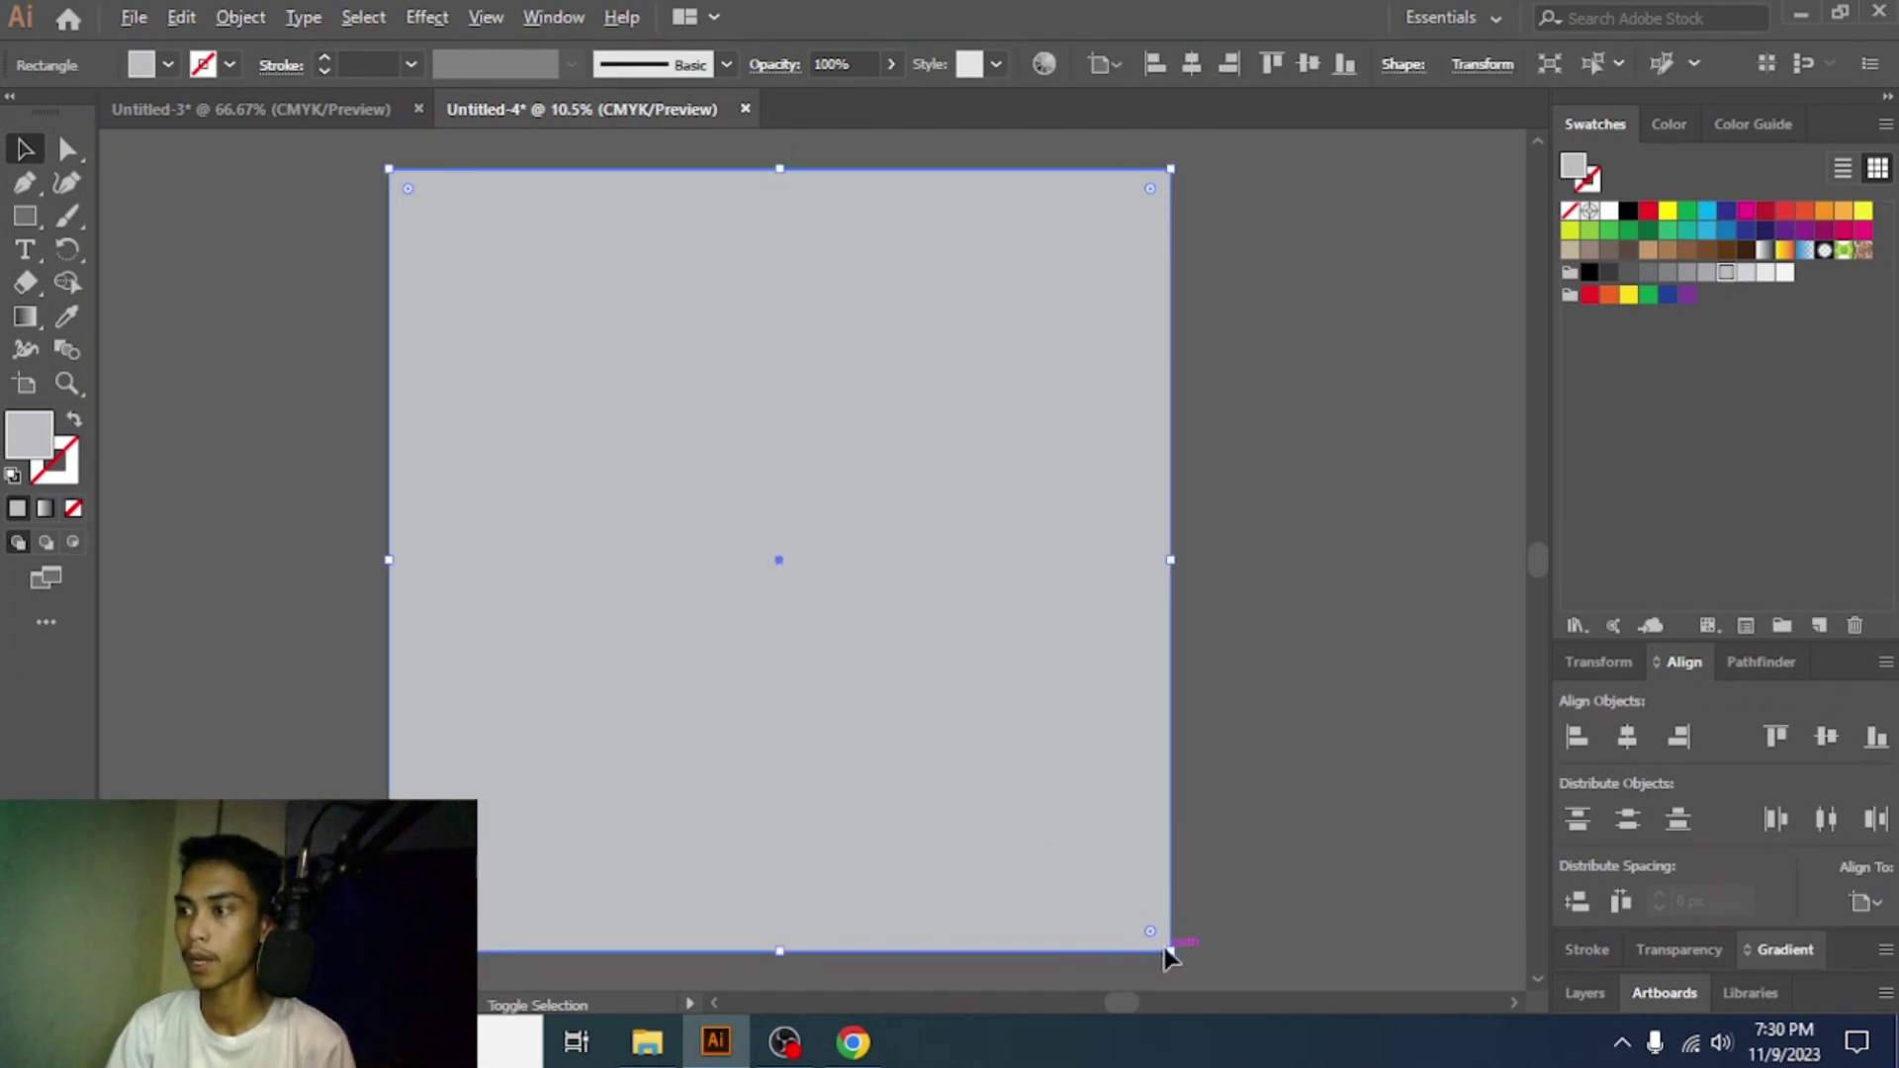
drag(1169, 950, 1117, 944)
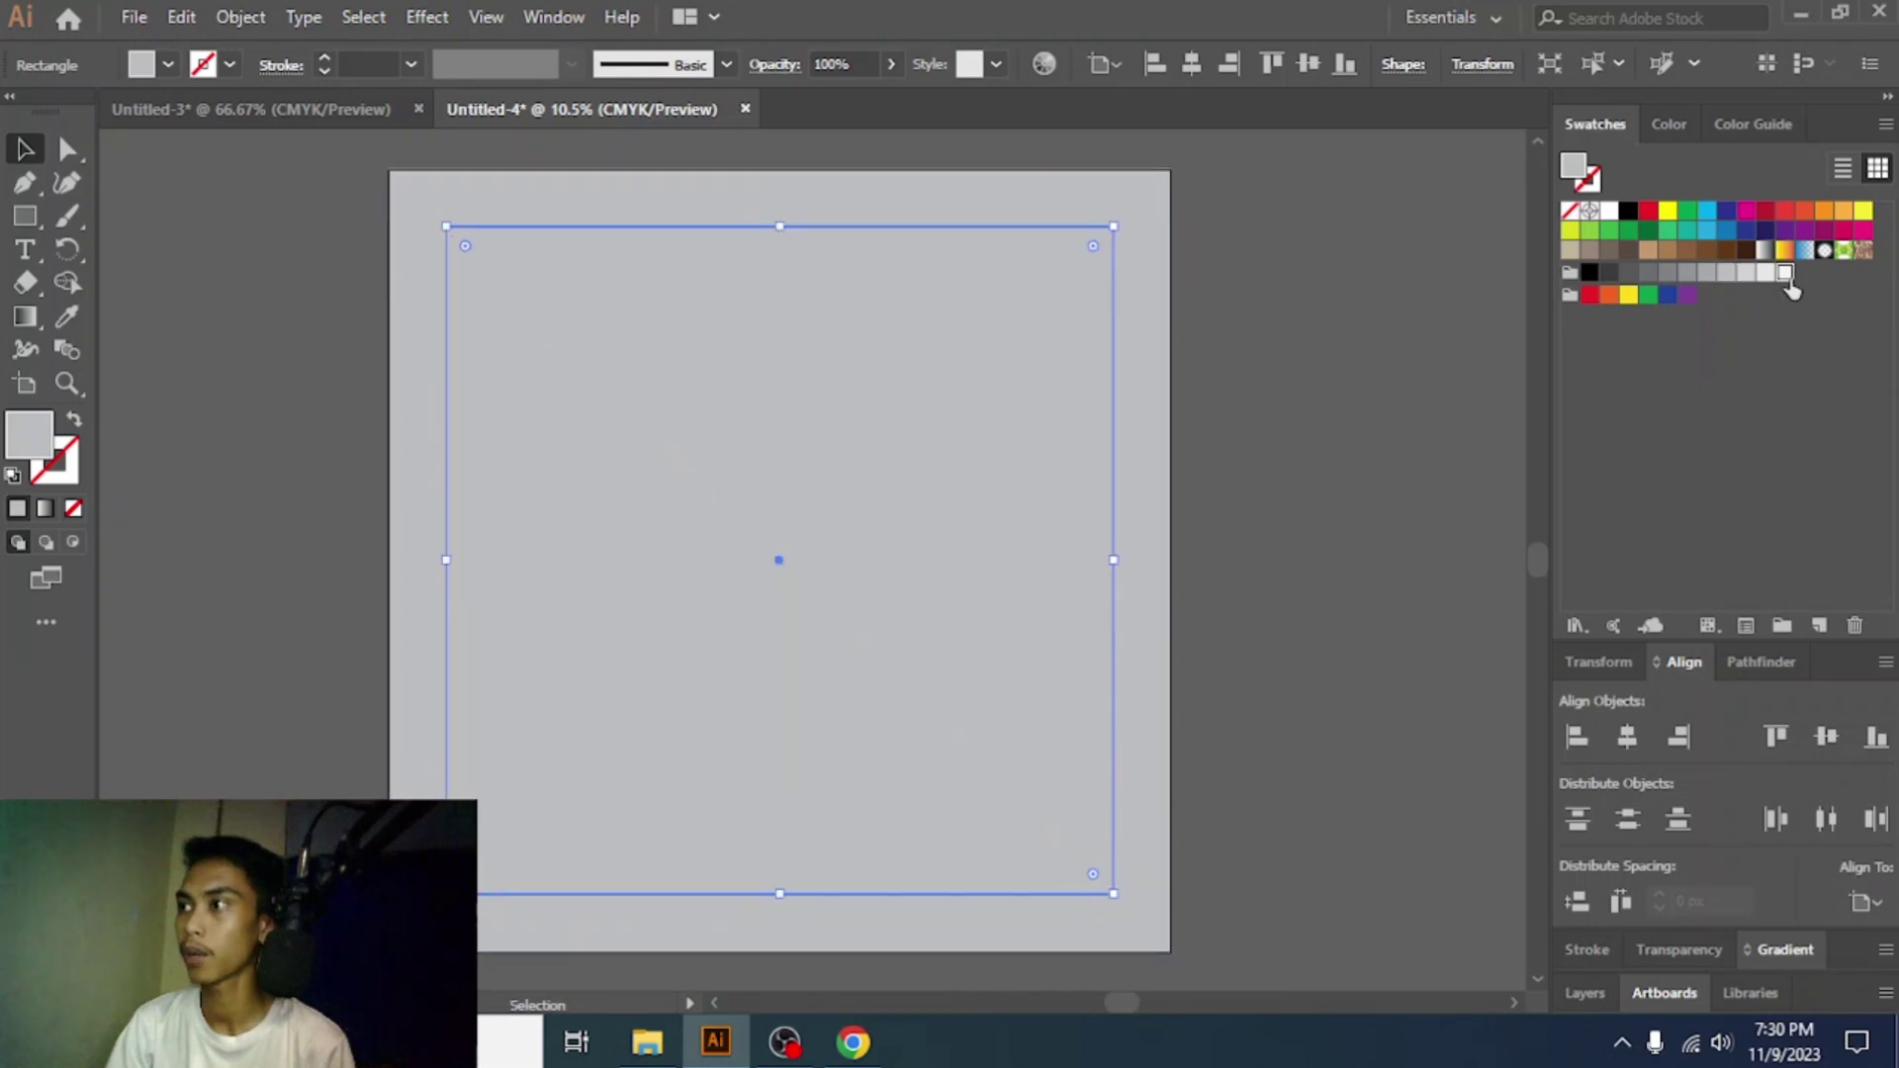
click(1785, 272)
click(1324, 366)
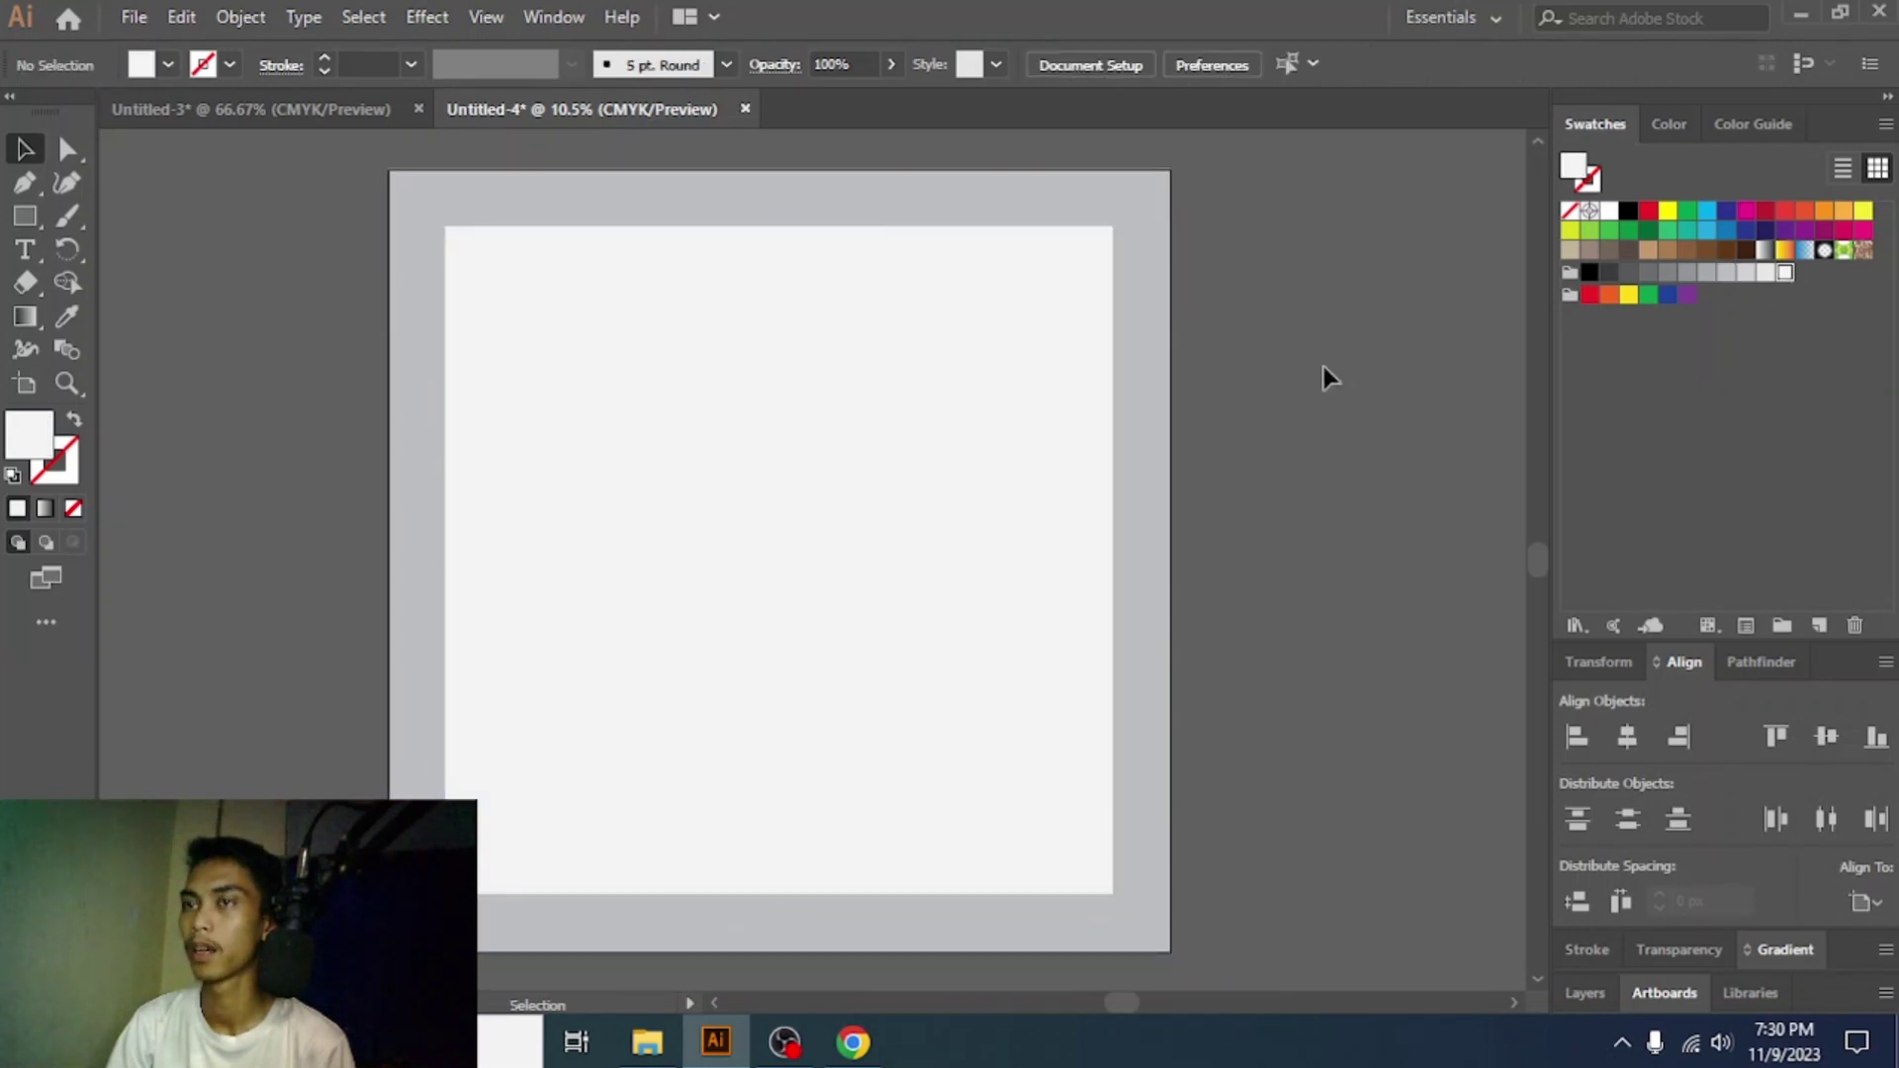
- Move the "New Year" artwork from Untitled-3 into Untitled-4 and enlarge it to cover the inner square exactly
click(204, 103)
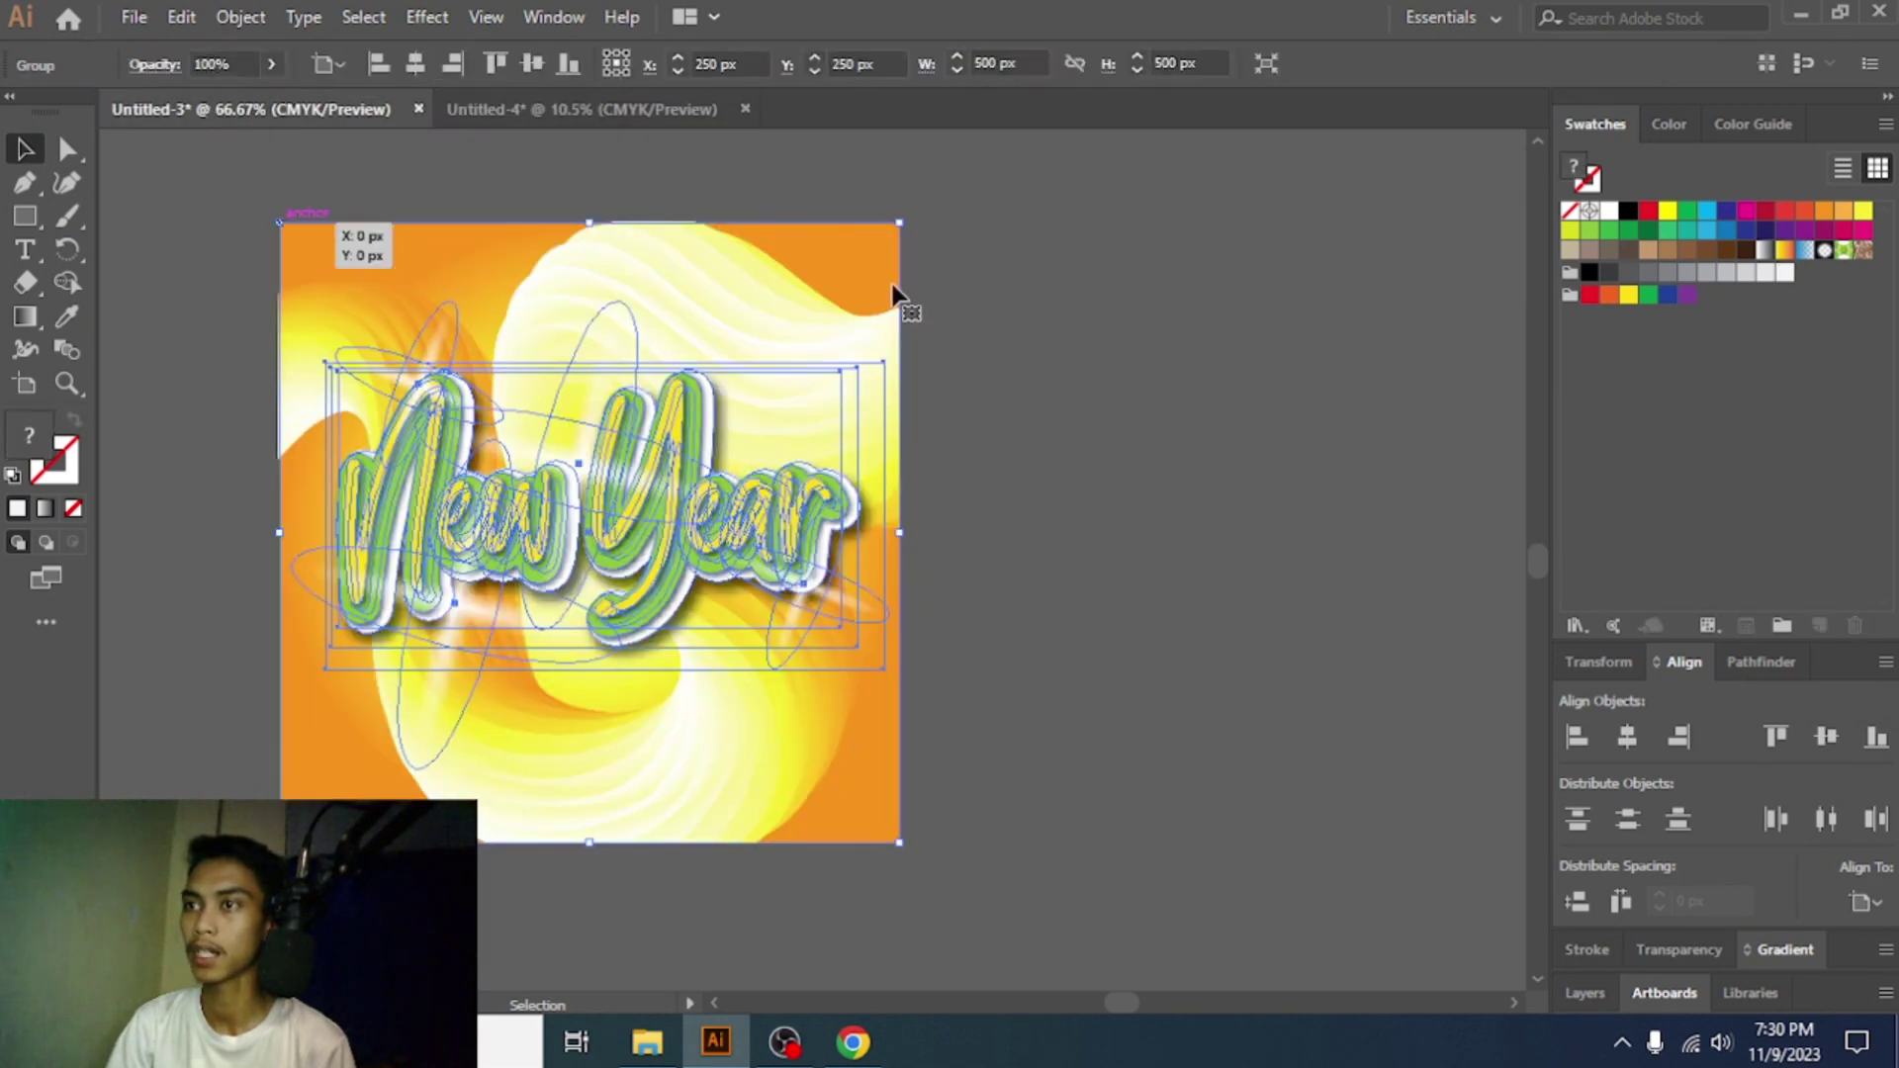
key(Delete)
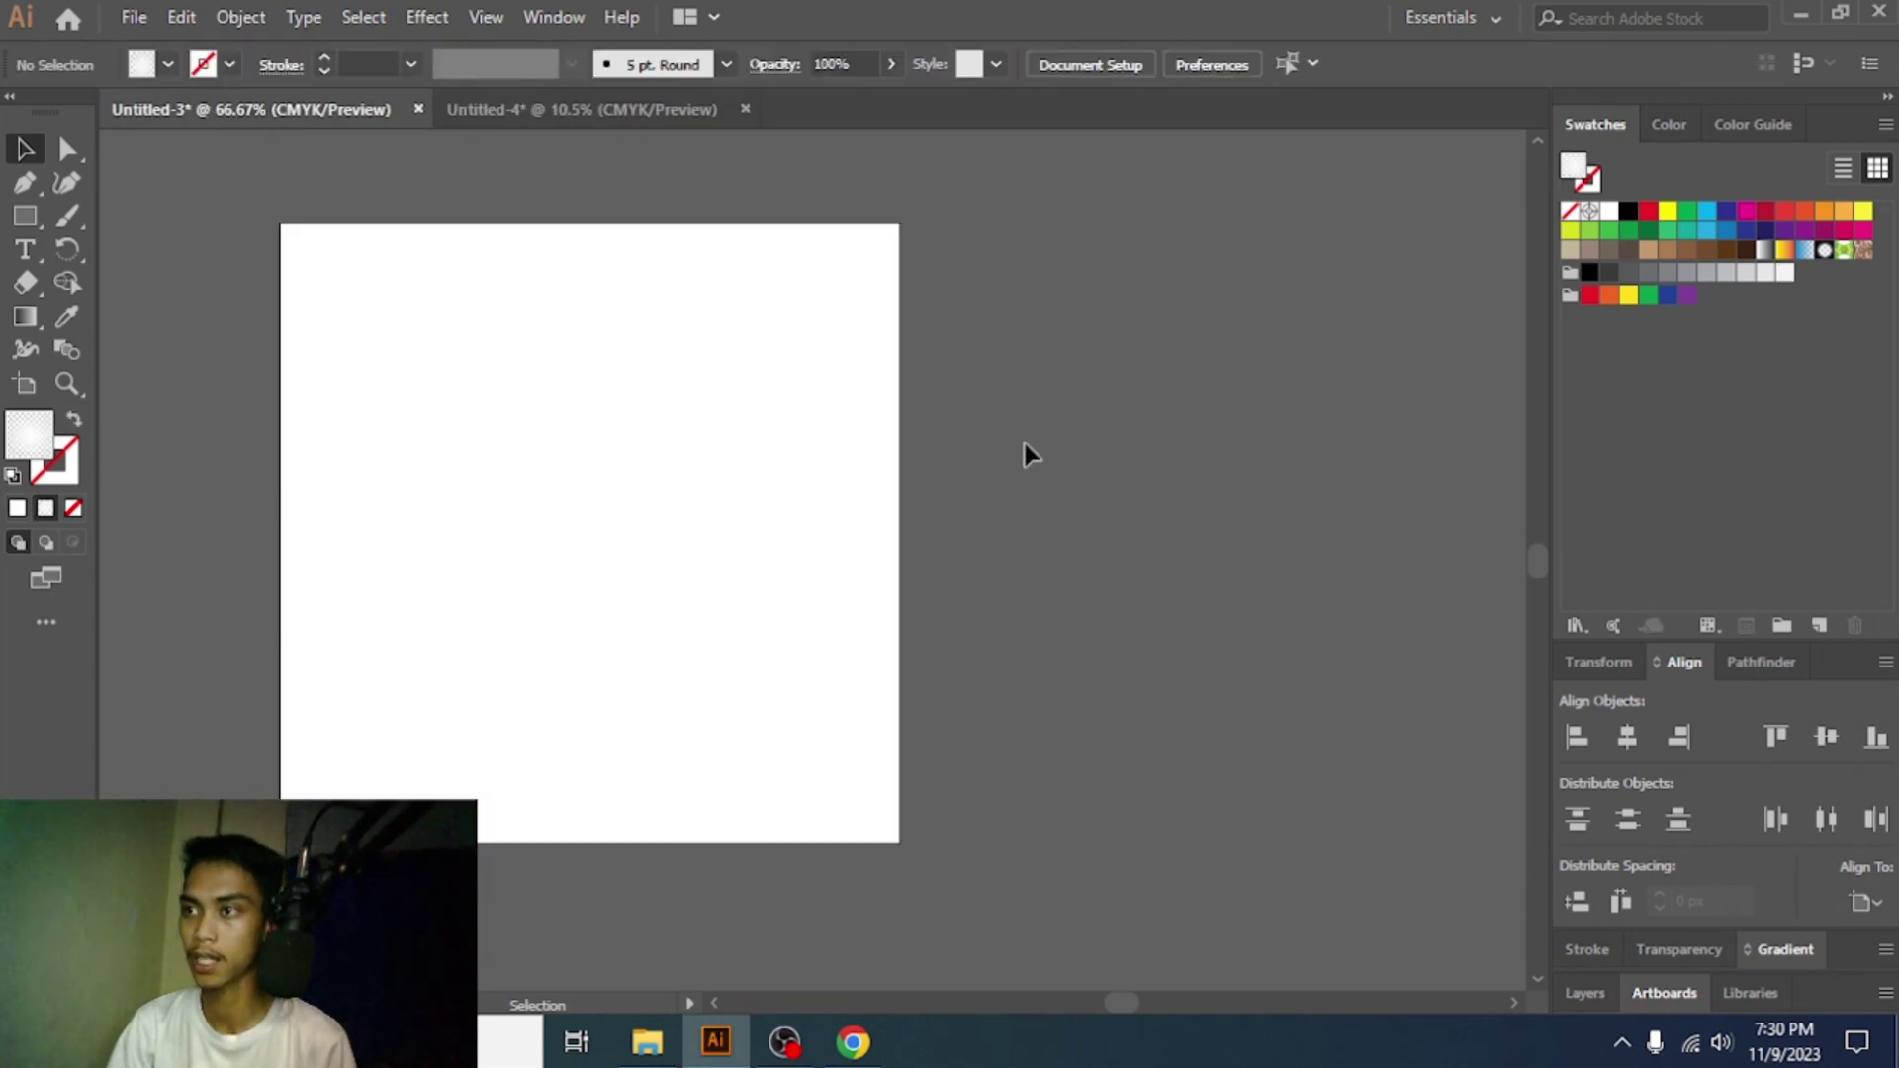
click(497, 118)
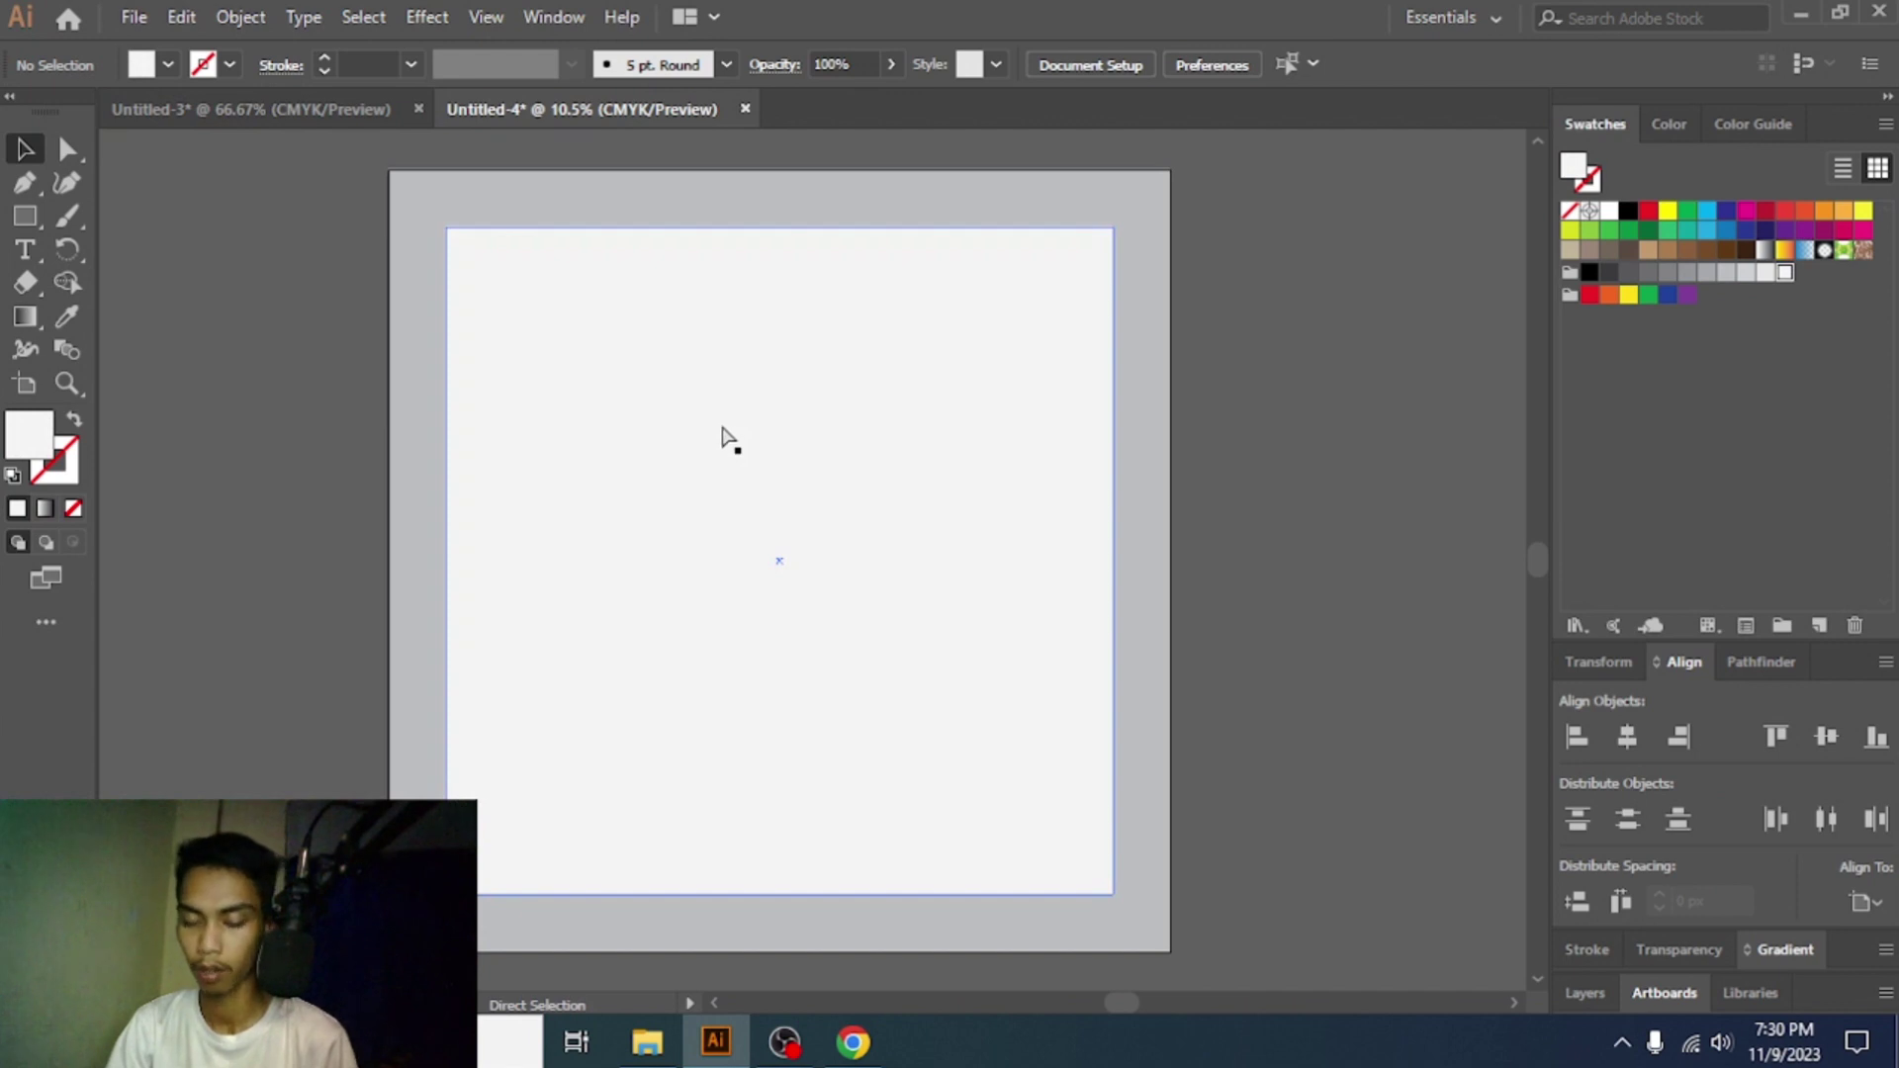
key(ctrl+v)
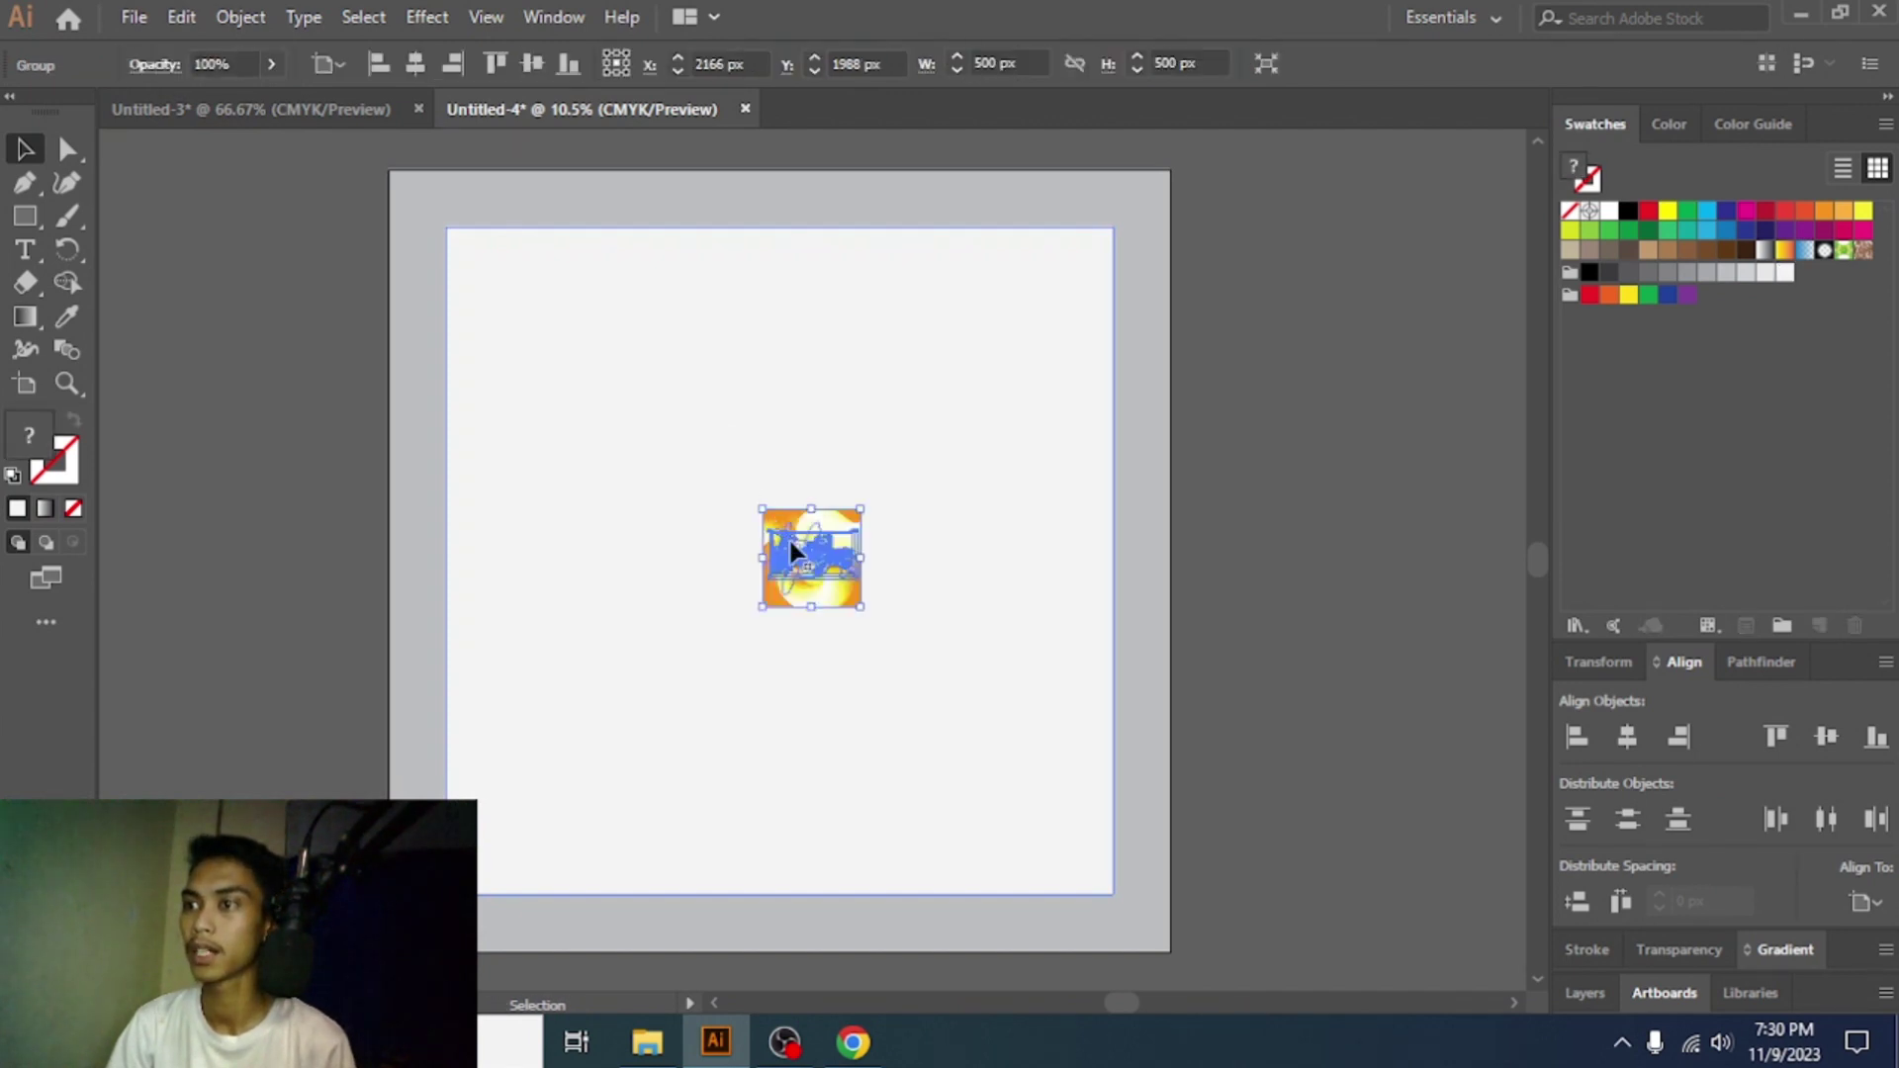
drag(791, 542, 1112, 897)
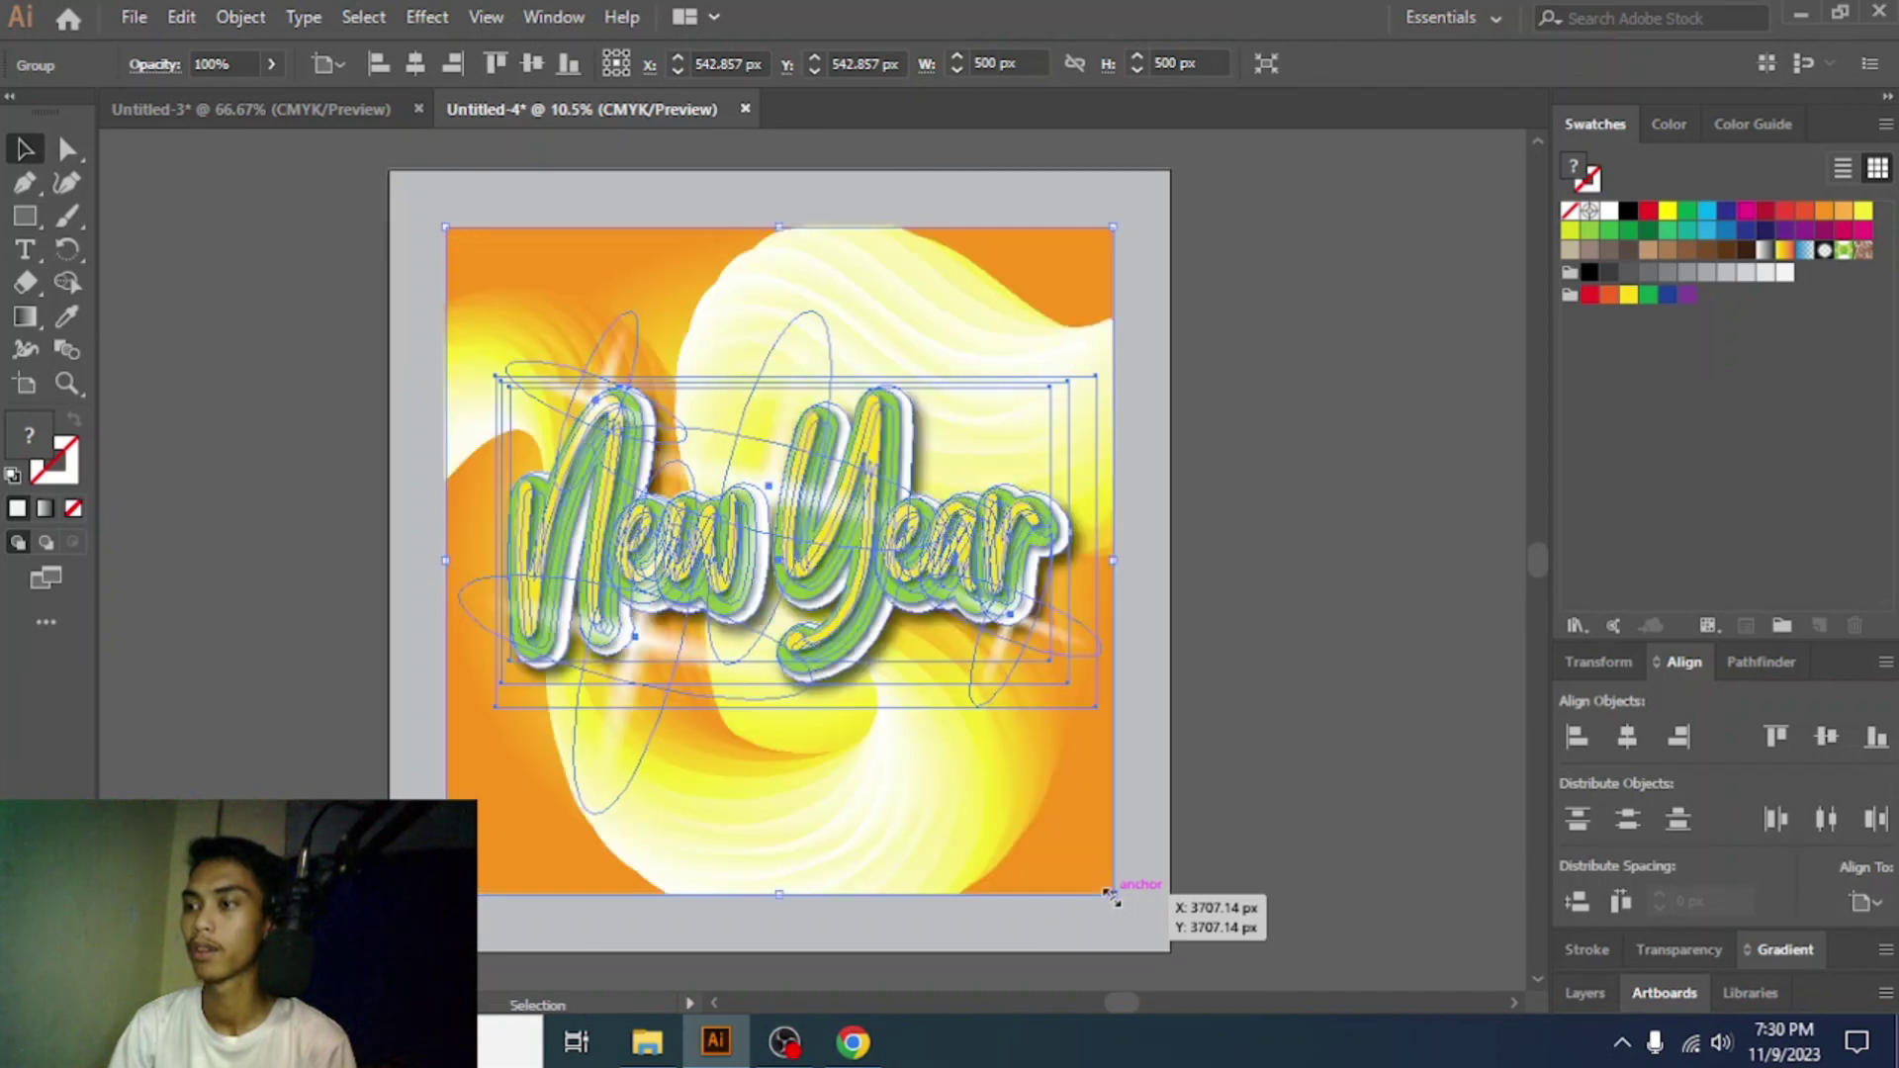
click(1257, 591)
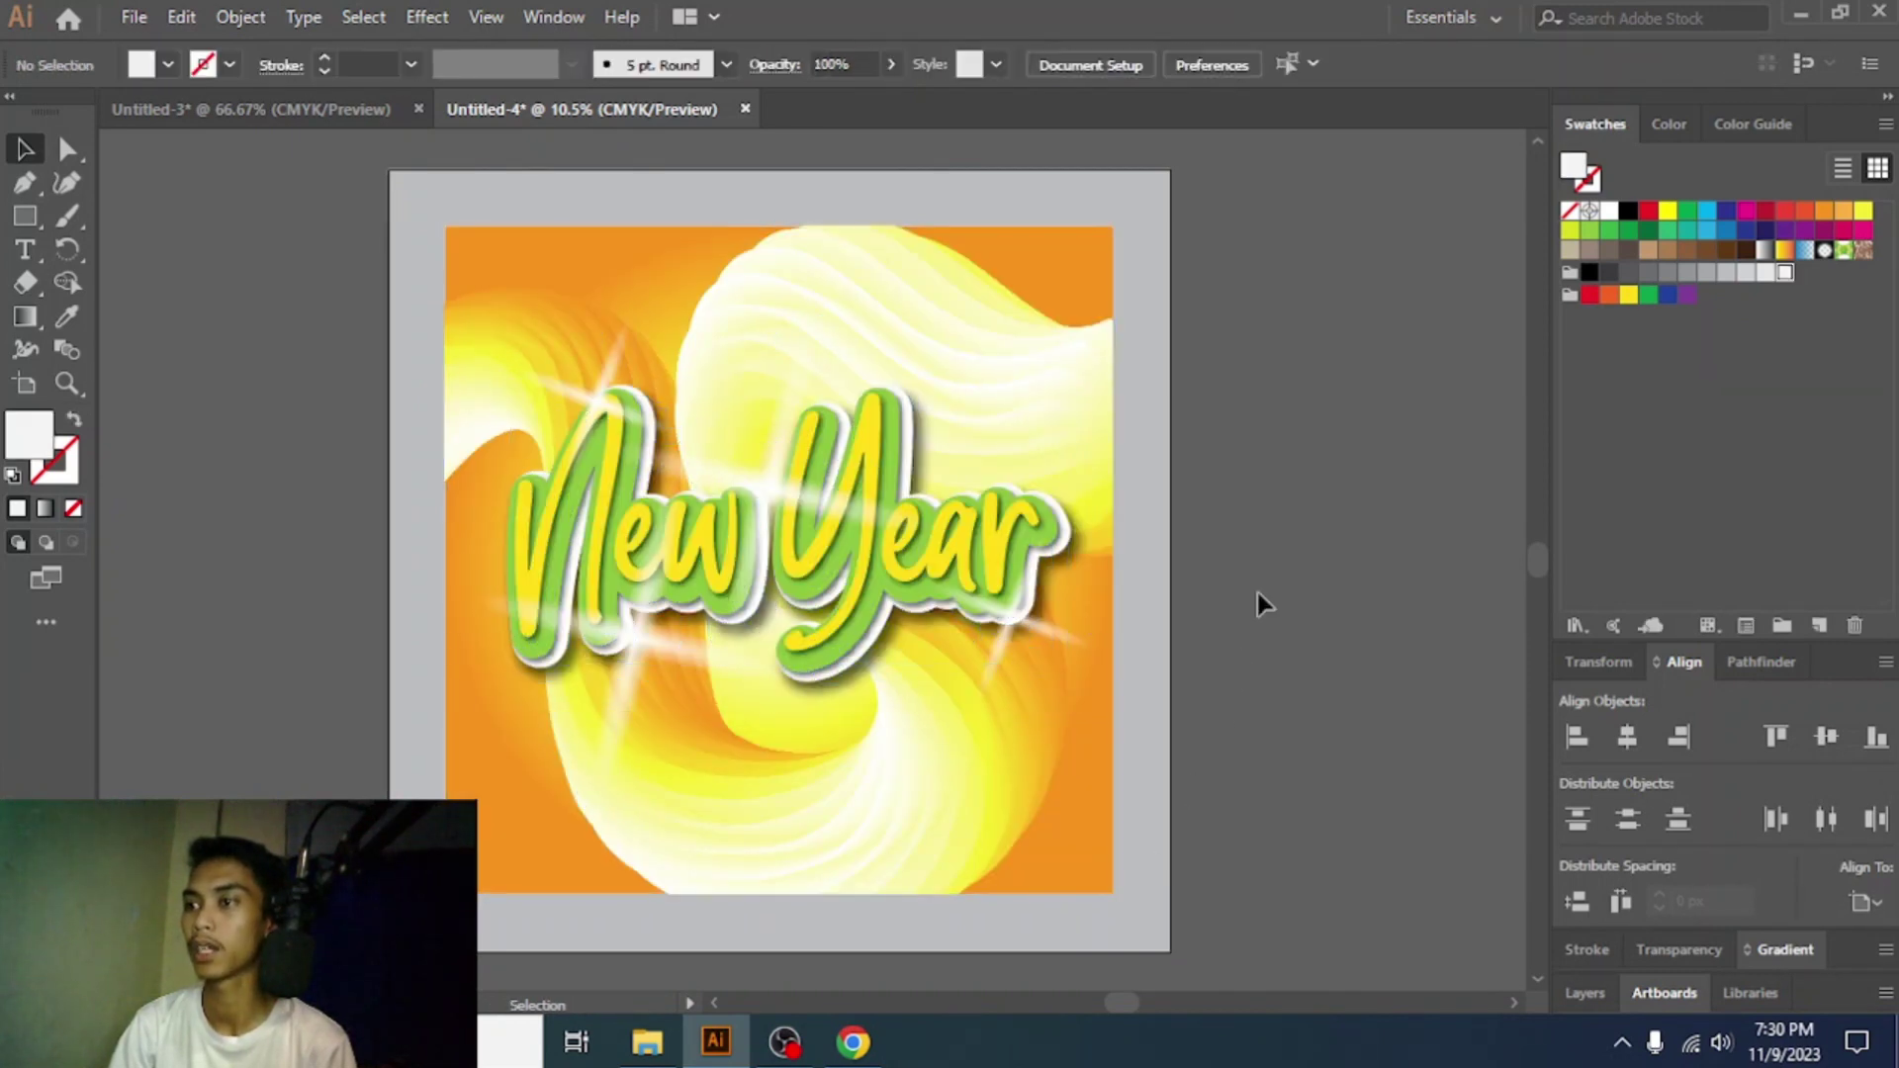
- Lighten the outer background square by filling it with the gray swatch C=0 M=0 Y=0 K=10
scroll(1208, 573, right, 2)
scroll(1080, 499, down, 1)
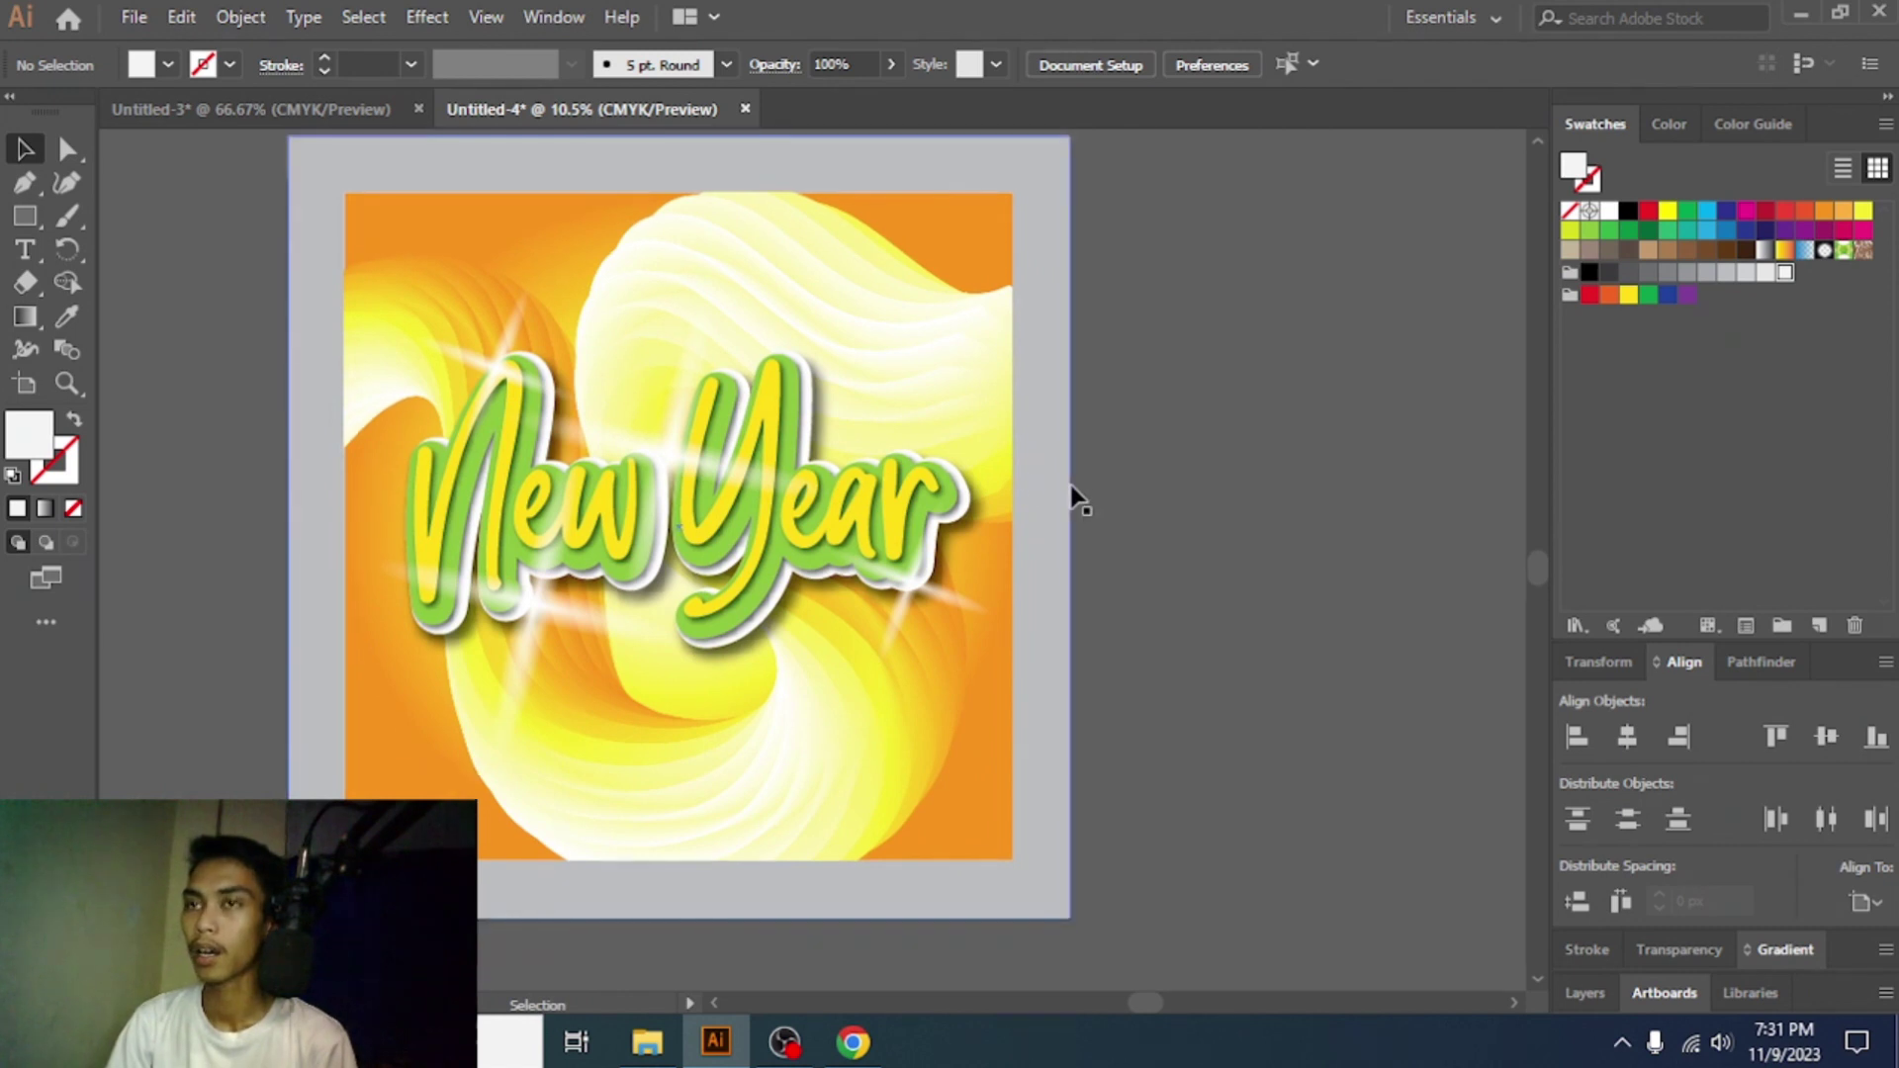
click(810, 161)
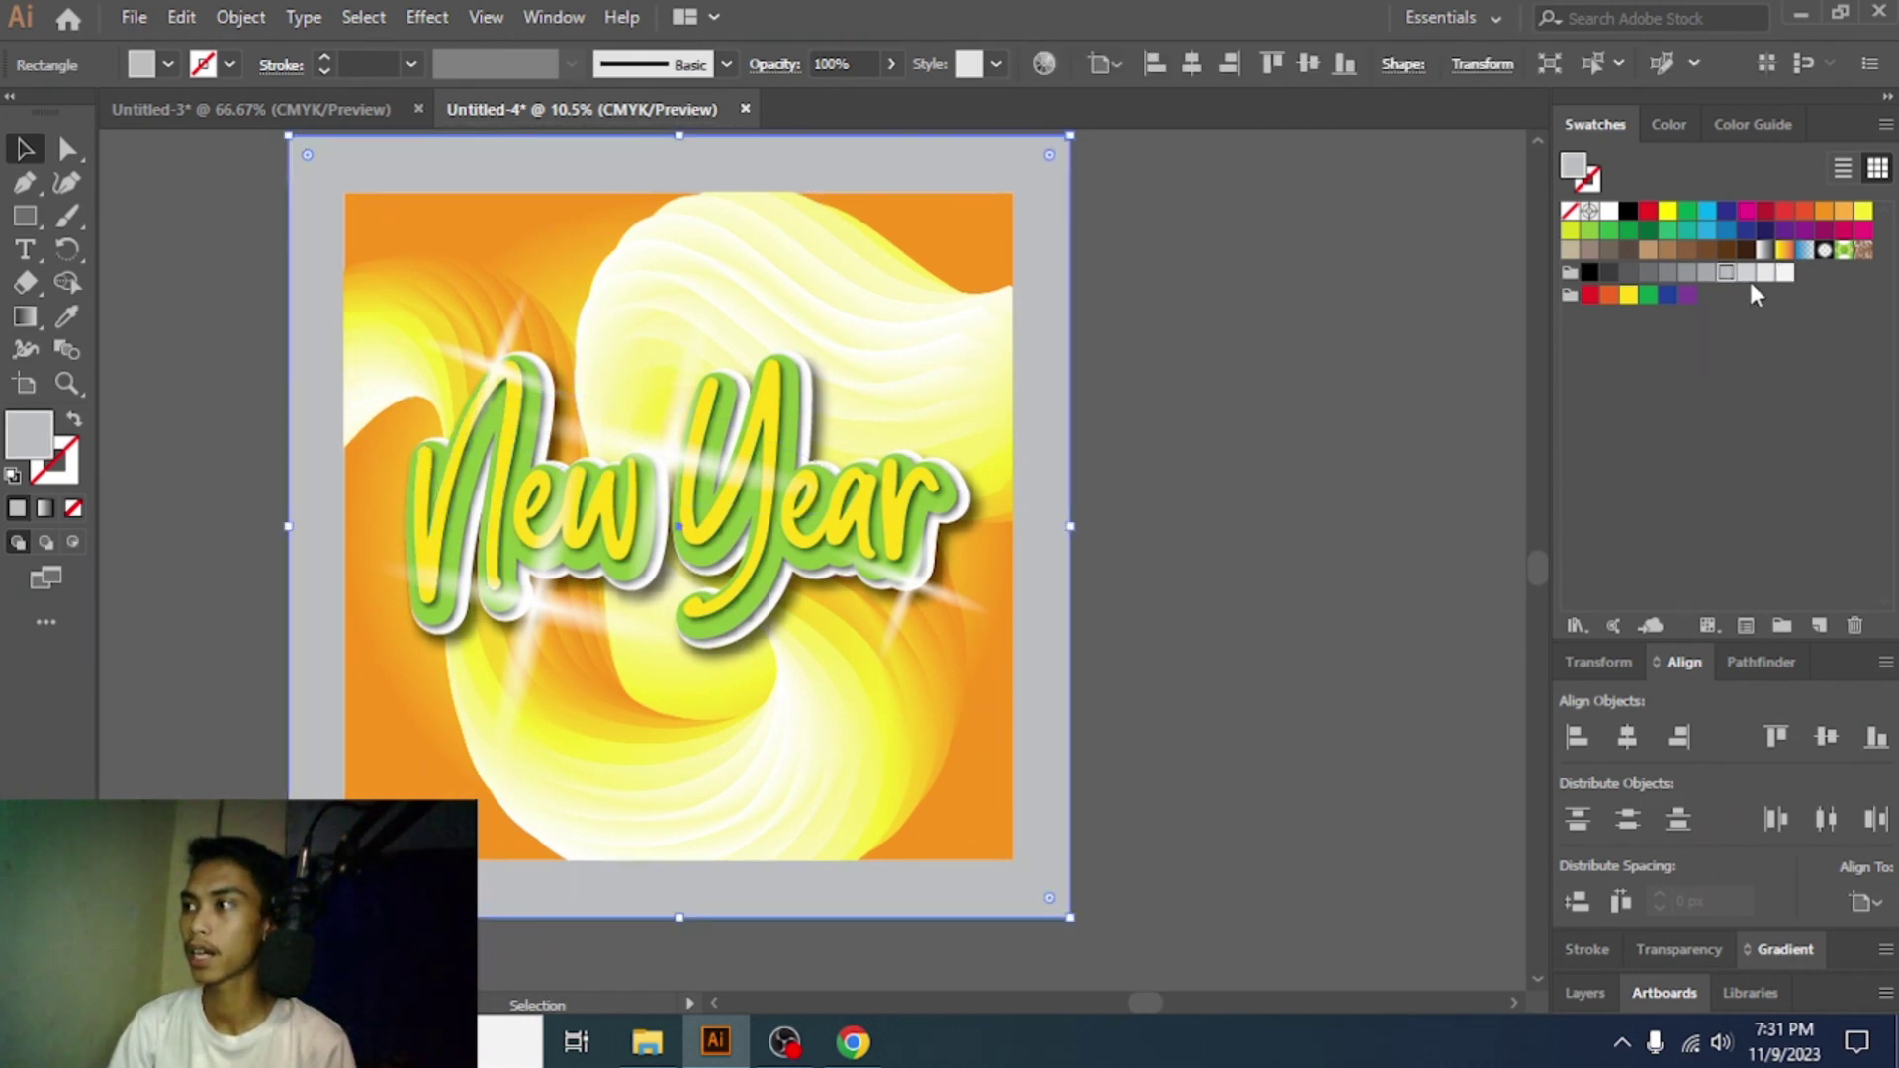
click(1763, 275)
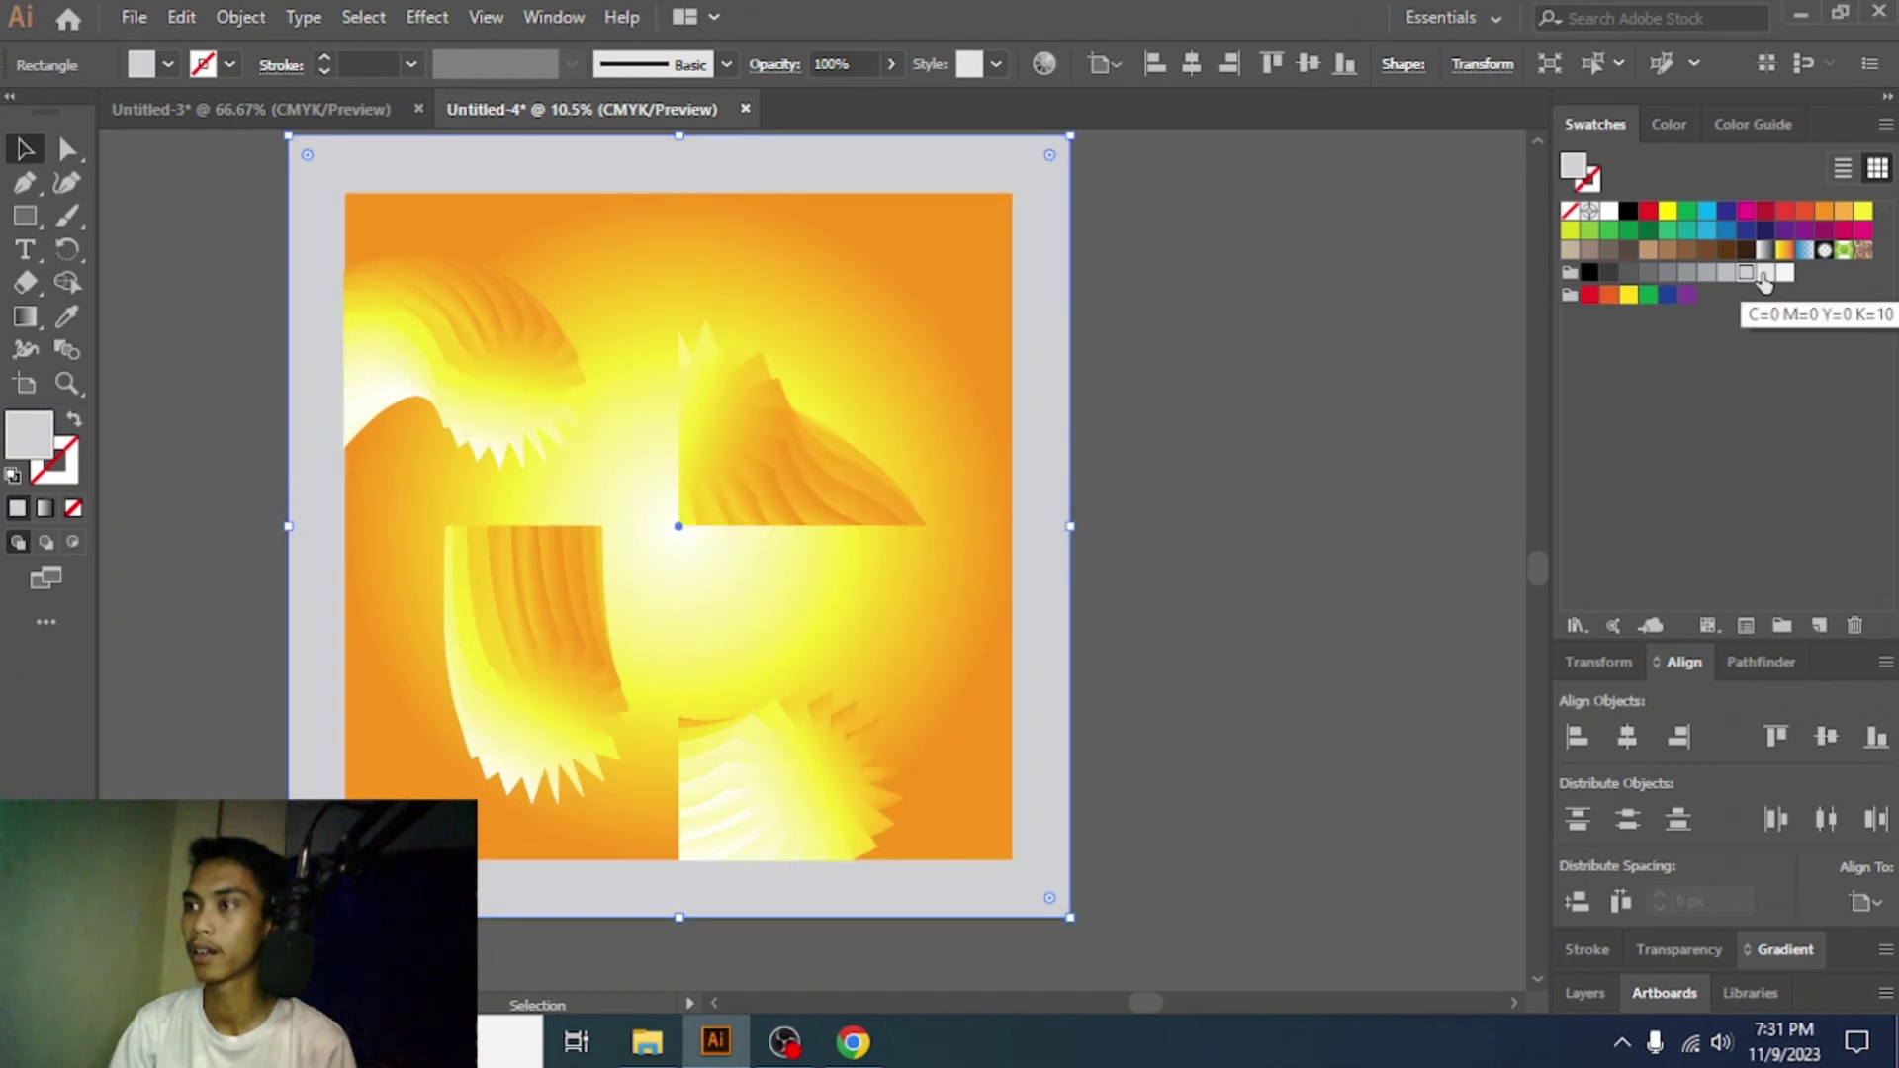
click(1763, 277)
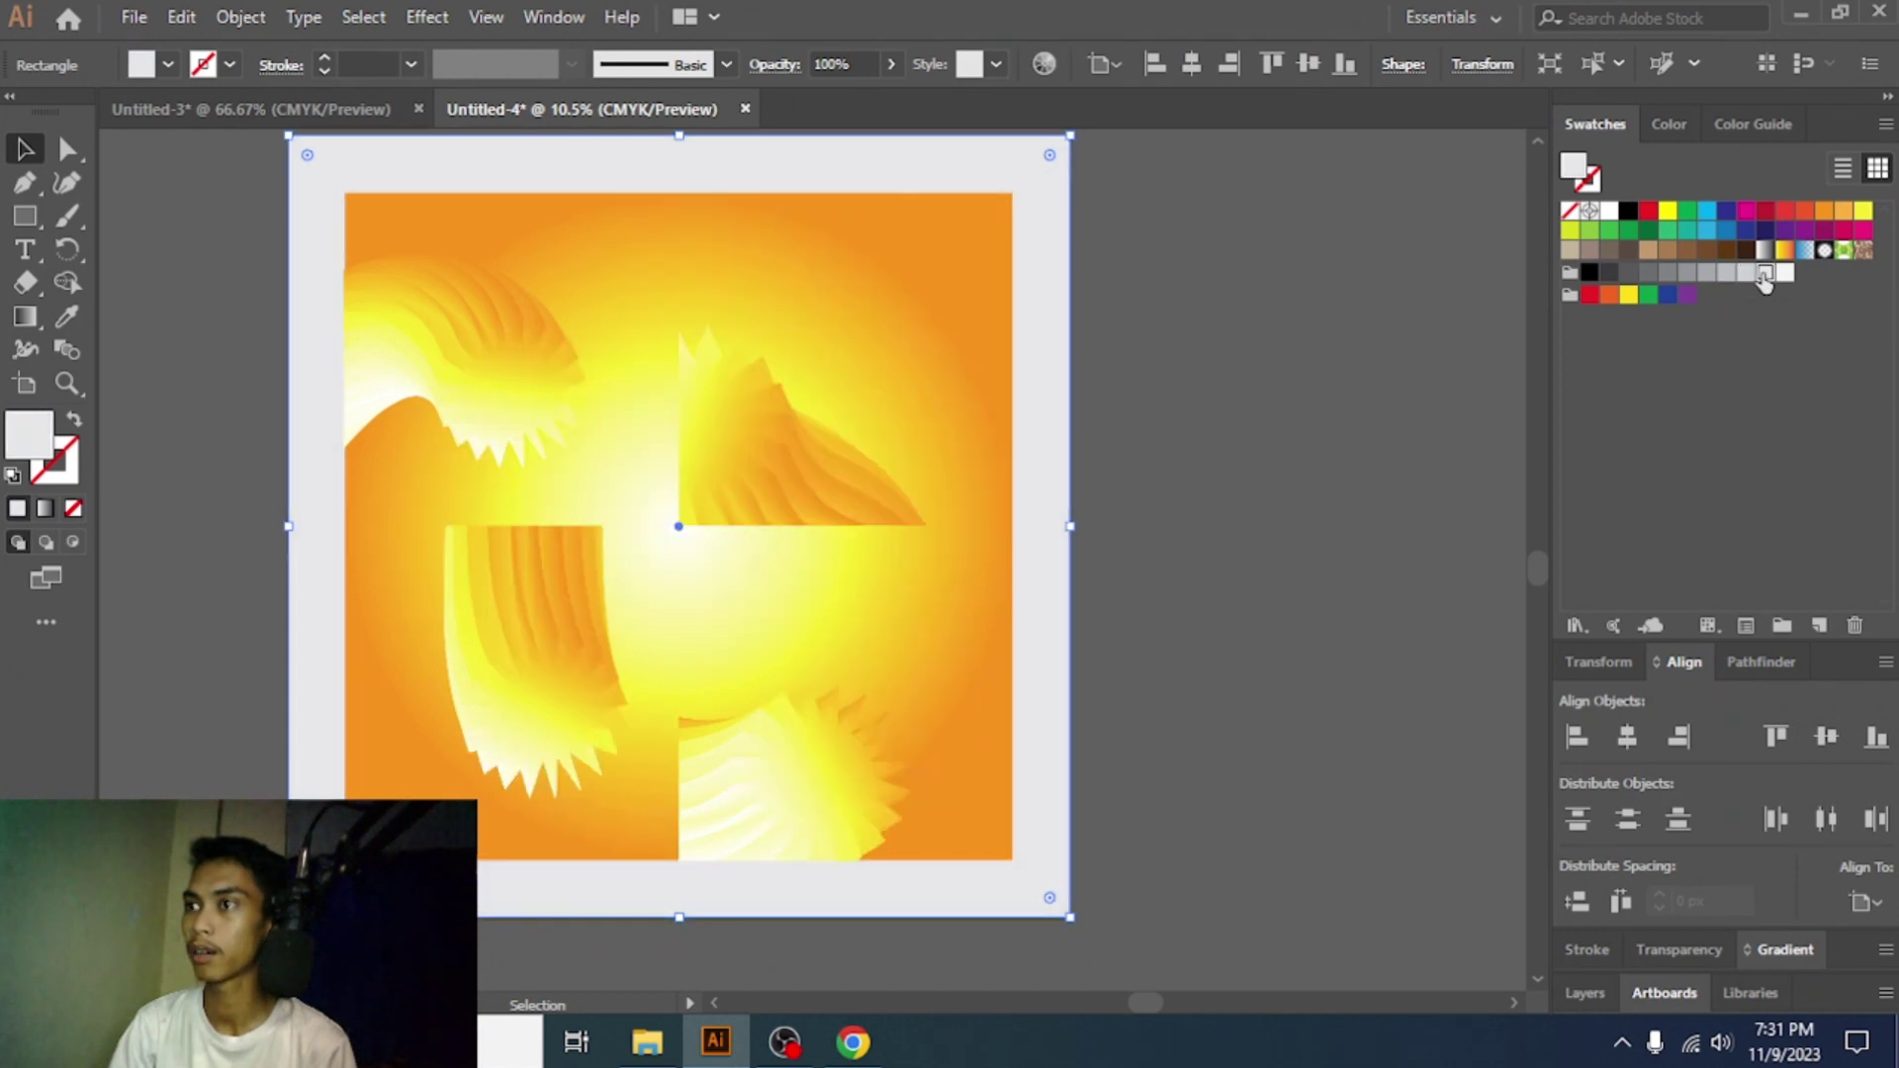
click(1310, 323)
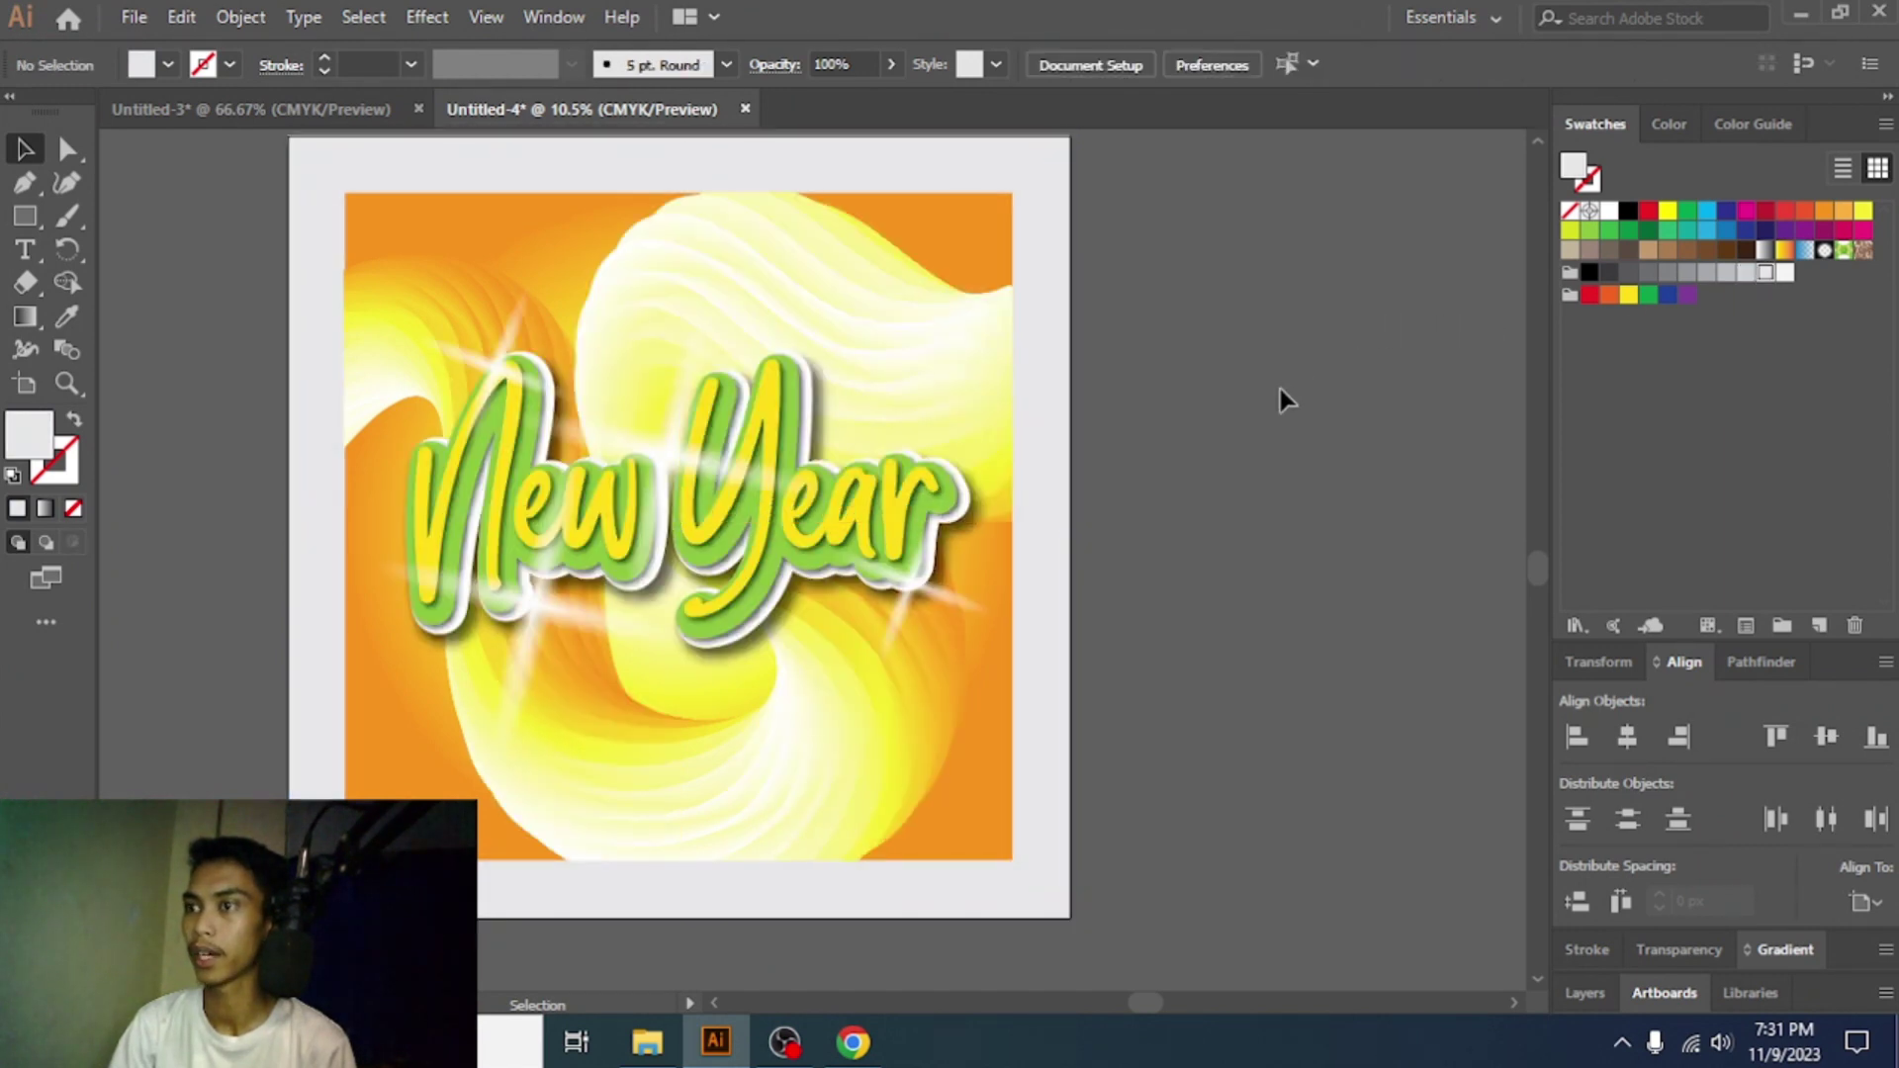
- Draw a wide, flat ellipse beside the artboard and fill it with a white-to-black radial gradient
drag(14, 206, 148, 246)
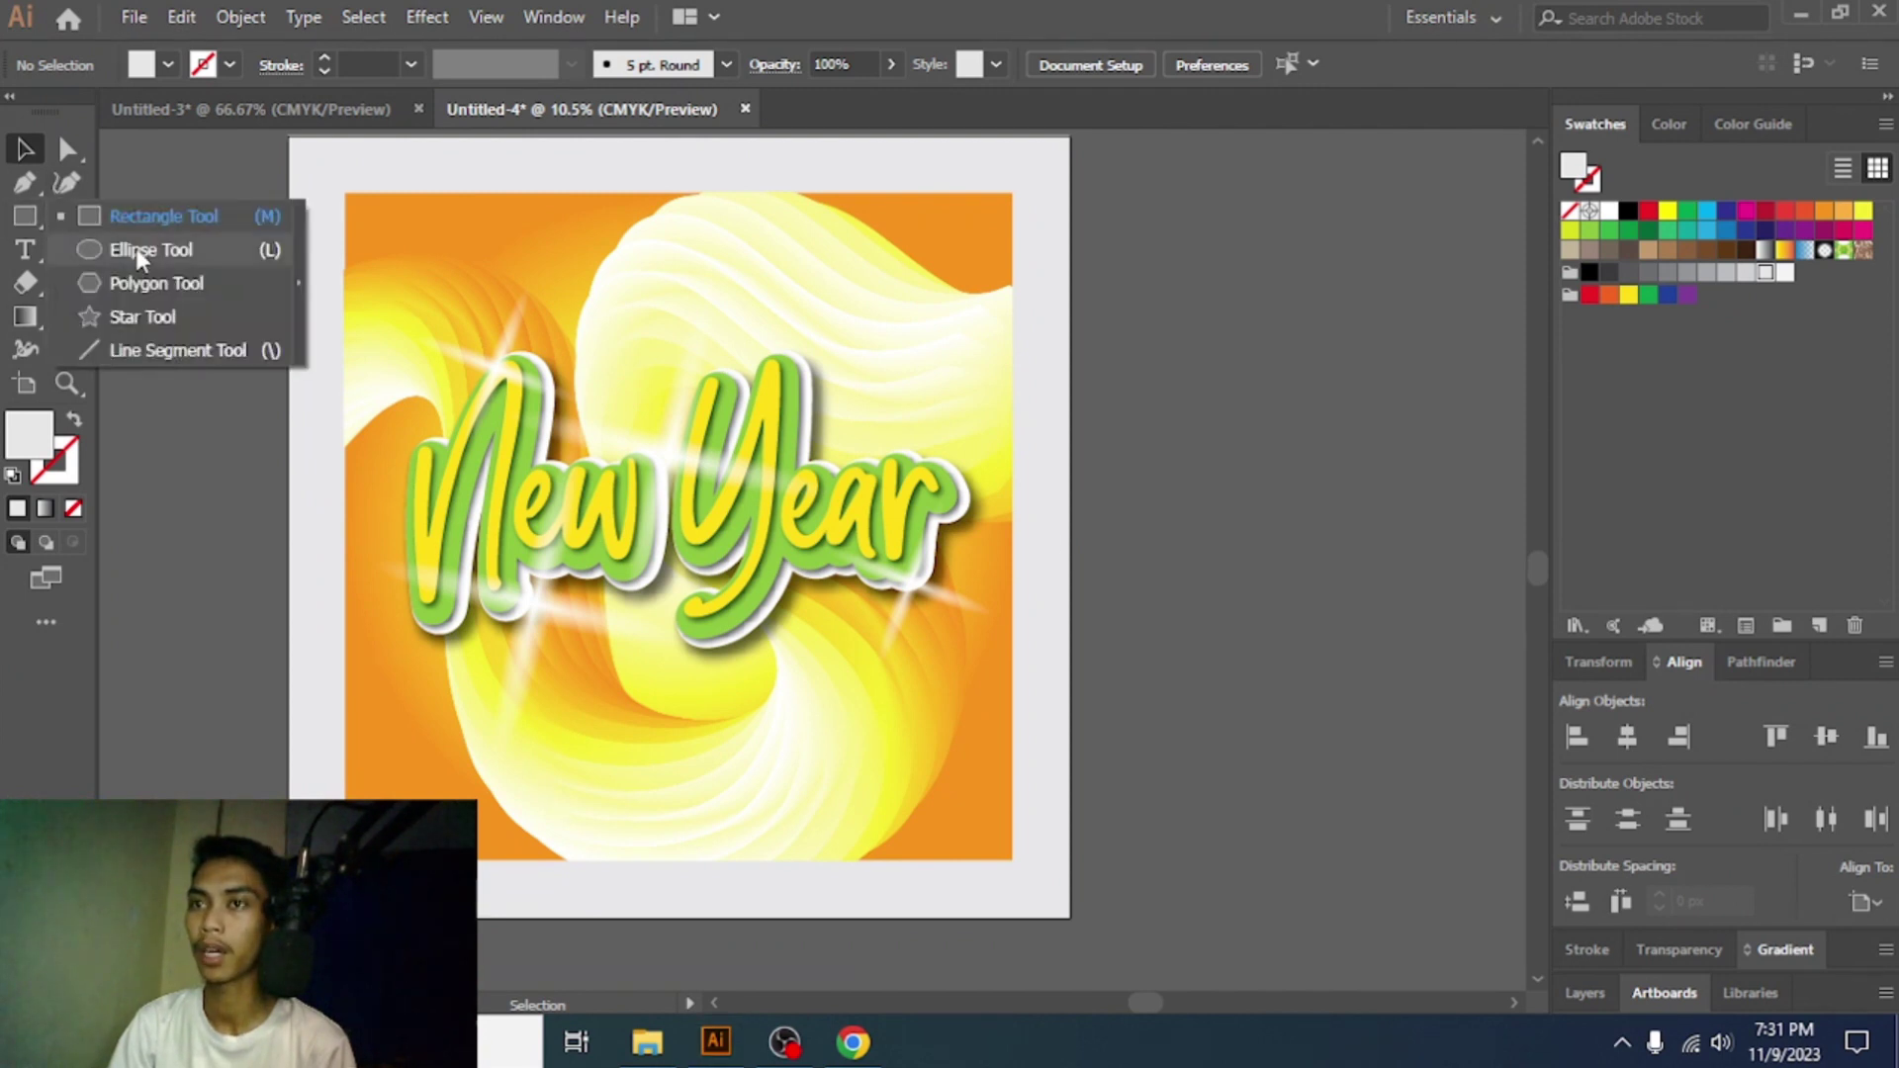
mouse_move(1237, 345)
mouse_down()
mouse_move(1386, 388)
mouse_move(1509, 381)
mouse_move(1433, 415)
mouse_move(1472, 388)
mouse_up()
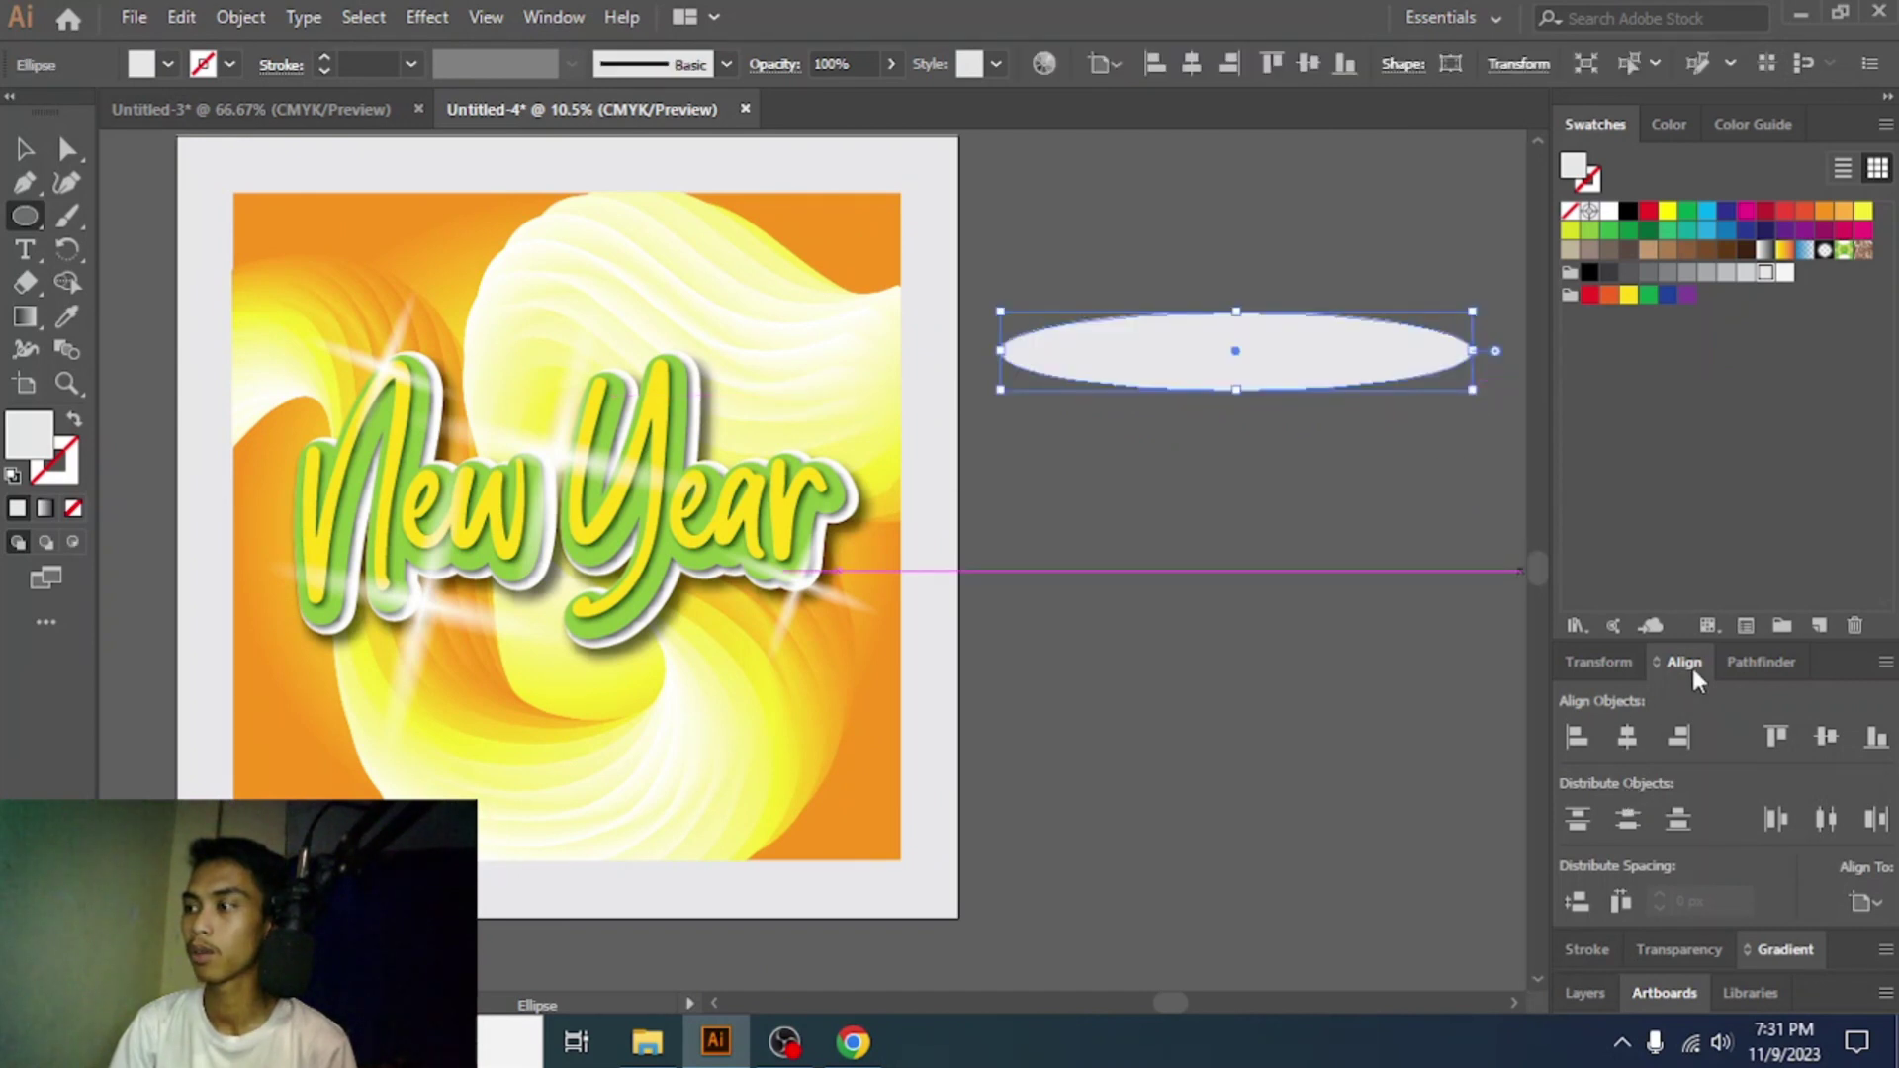
click(1780, 949)
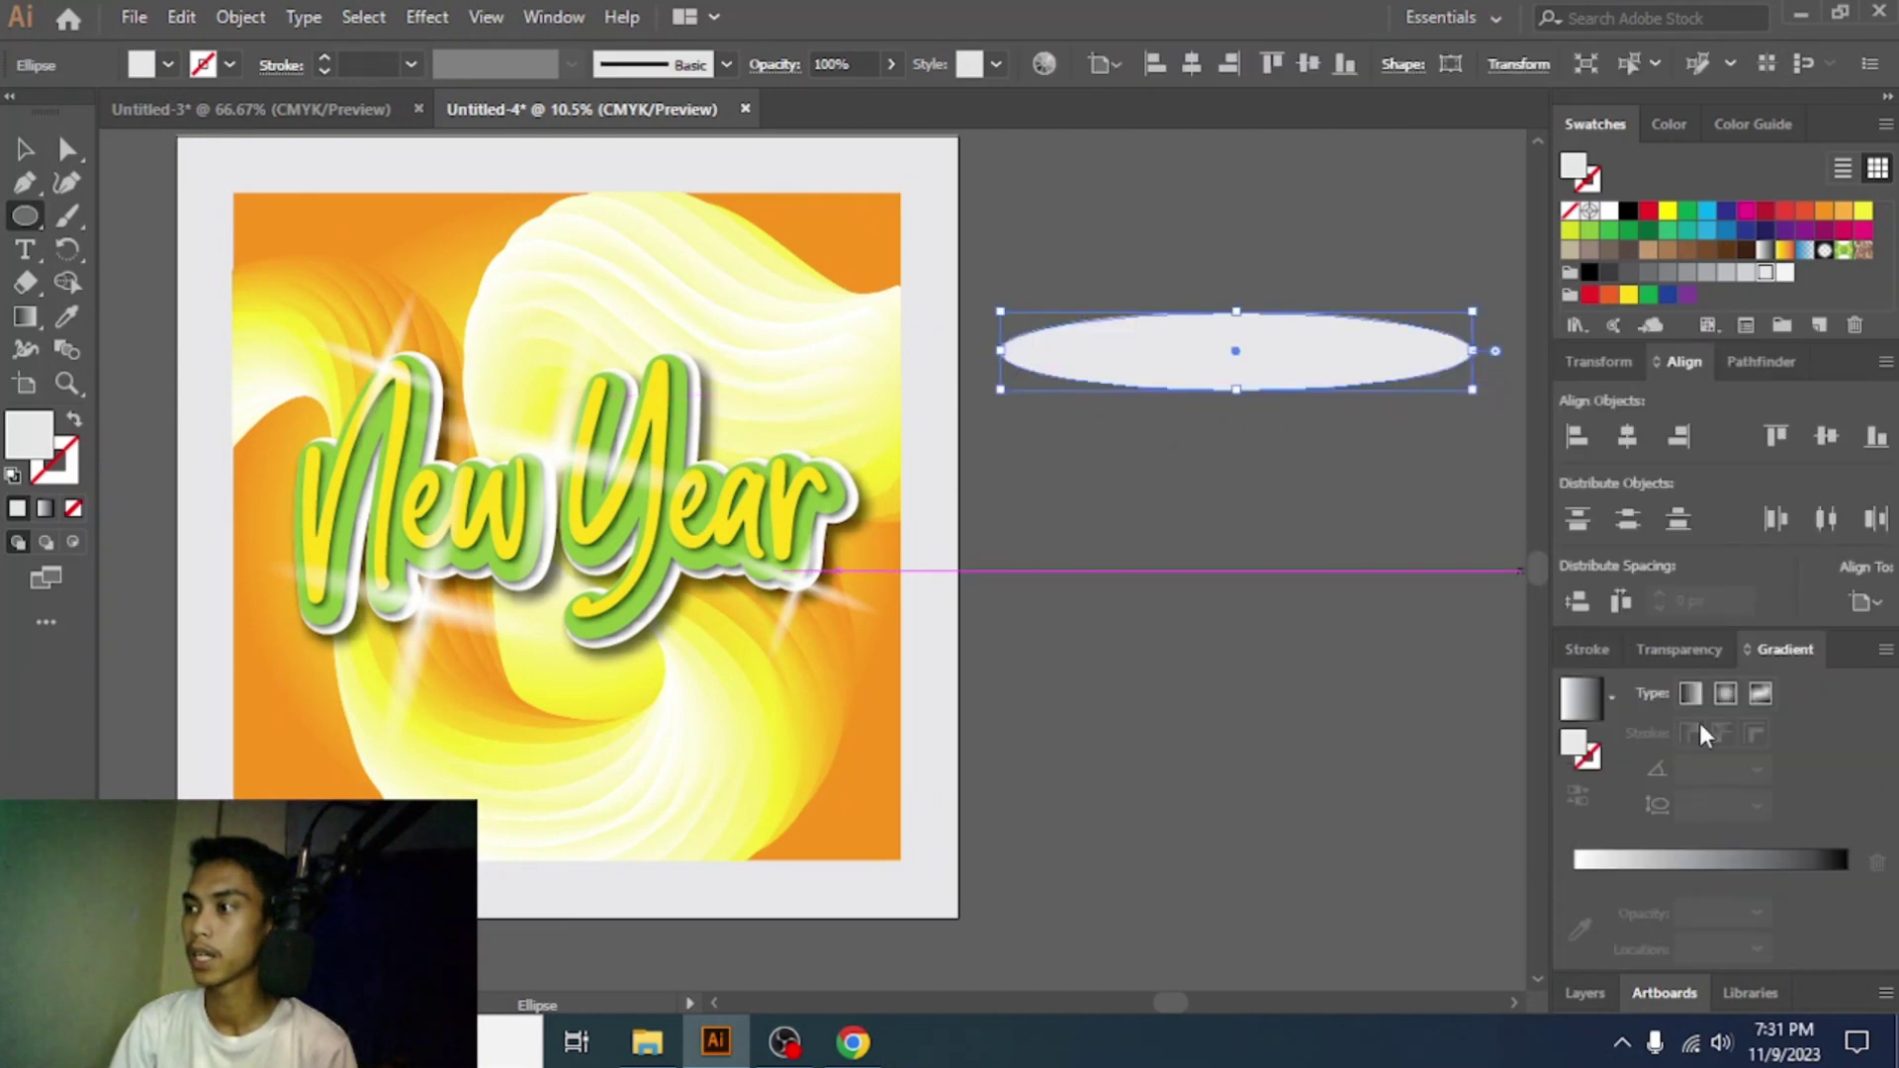
click(1705, 858)
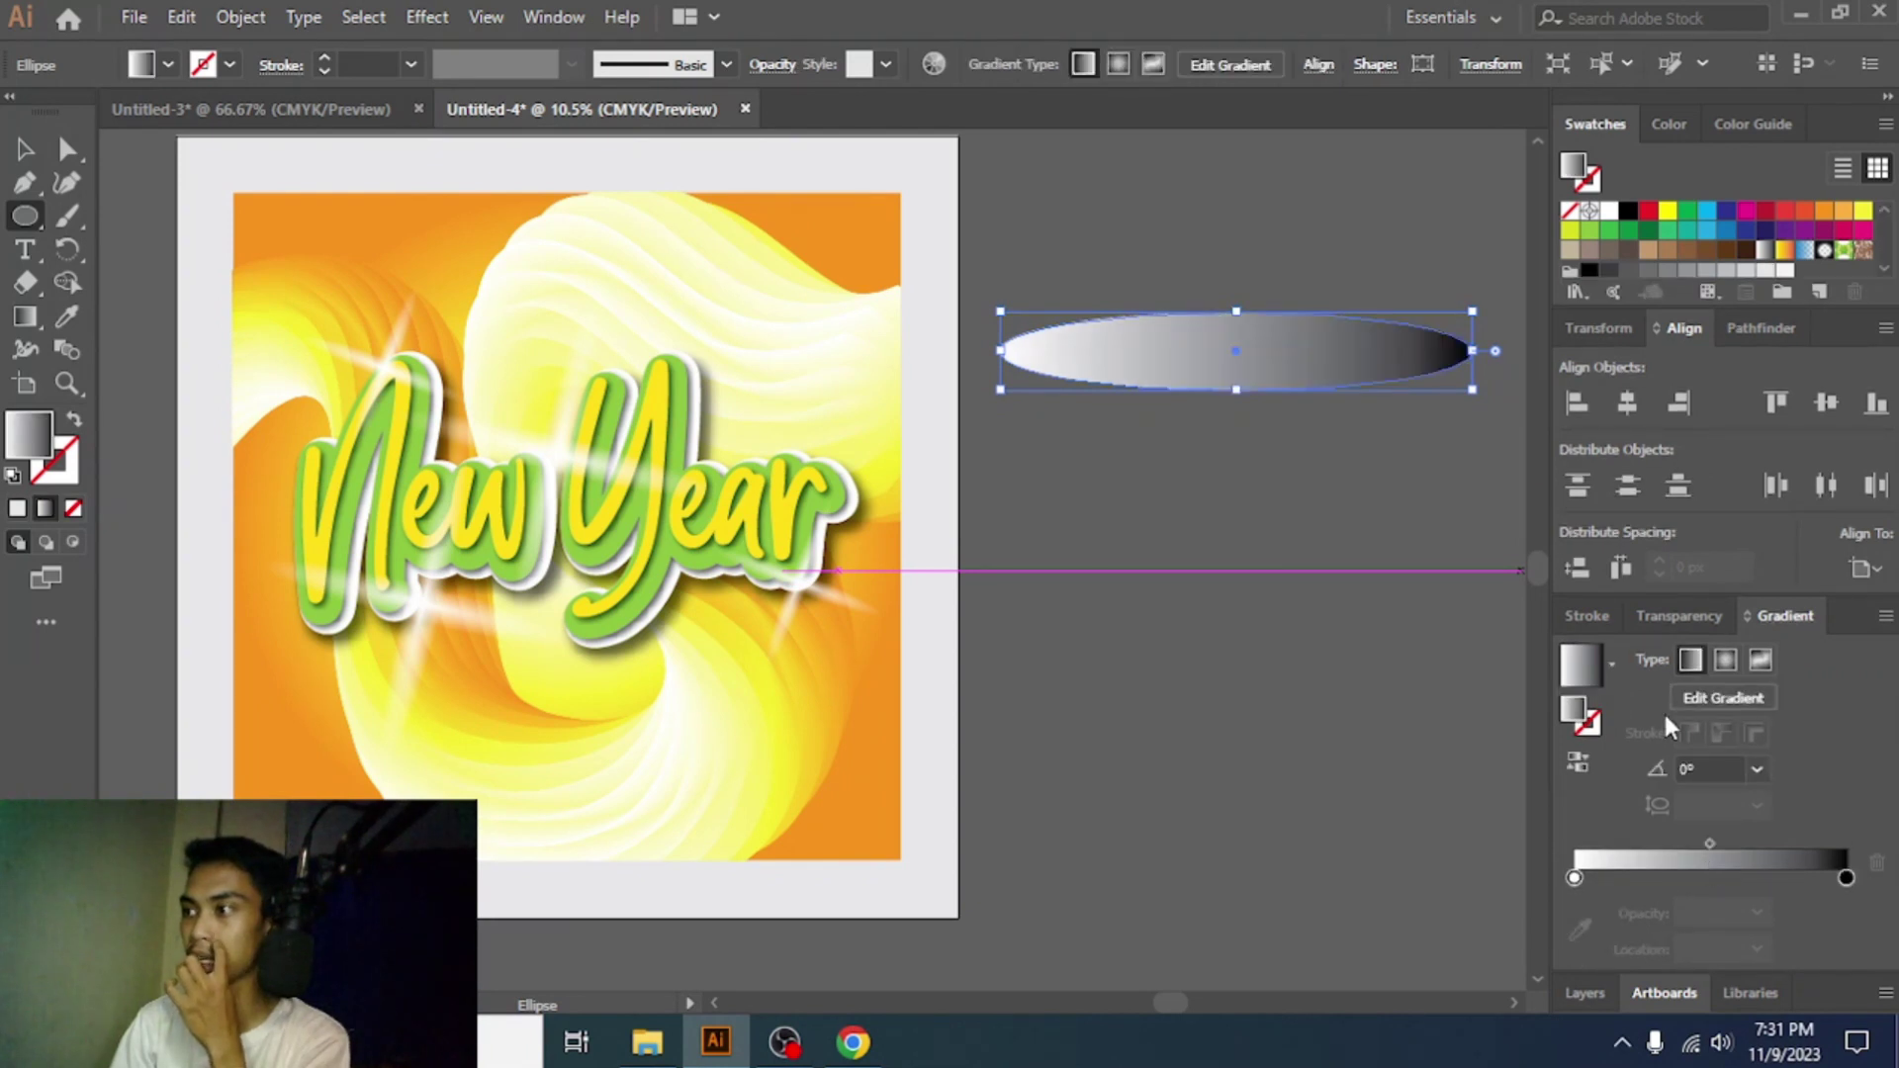
click(1725, 658)
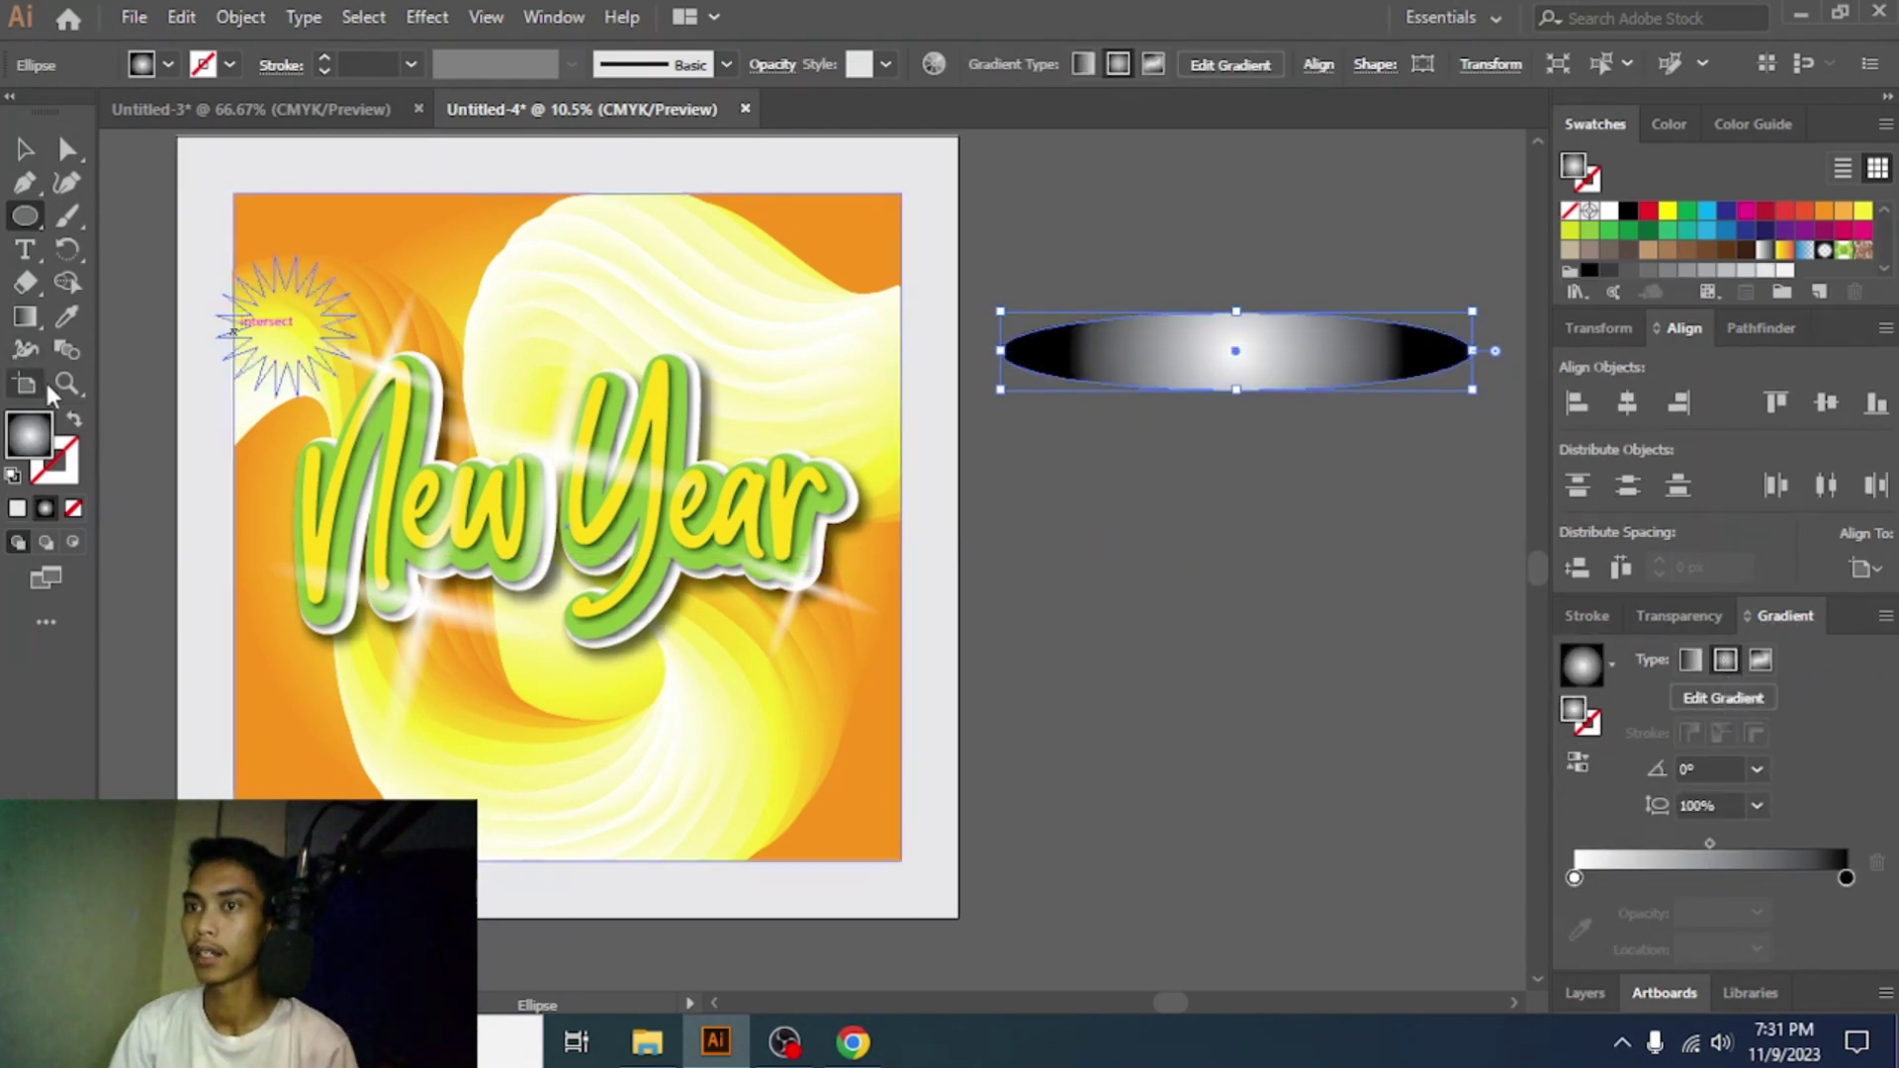
- Reverse the ellipse's radial gradient to black at the centre and fit it to the ellipse's outline with a 15.5% aspect ratio
click(7, 324)
mouse_move(1237, 182)
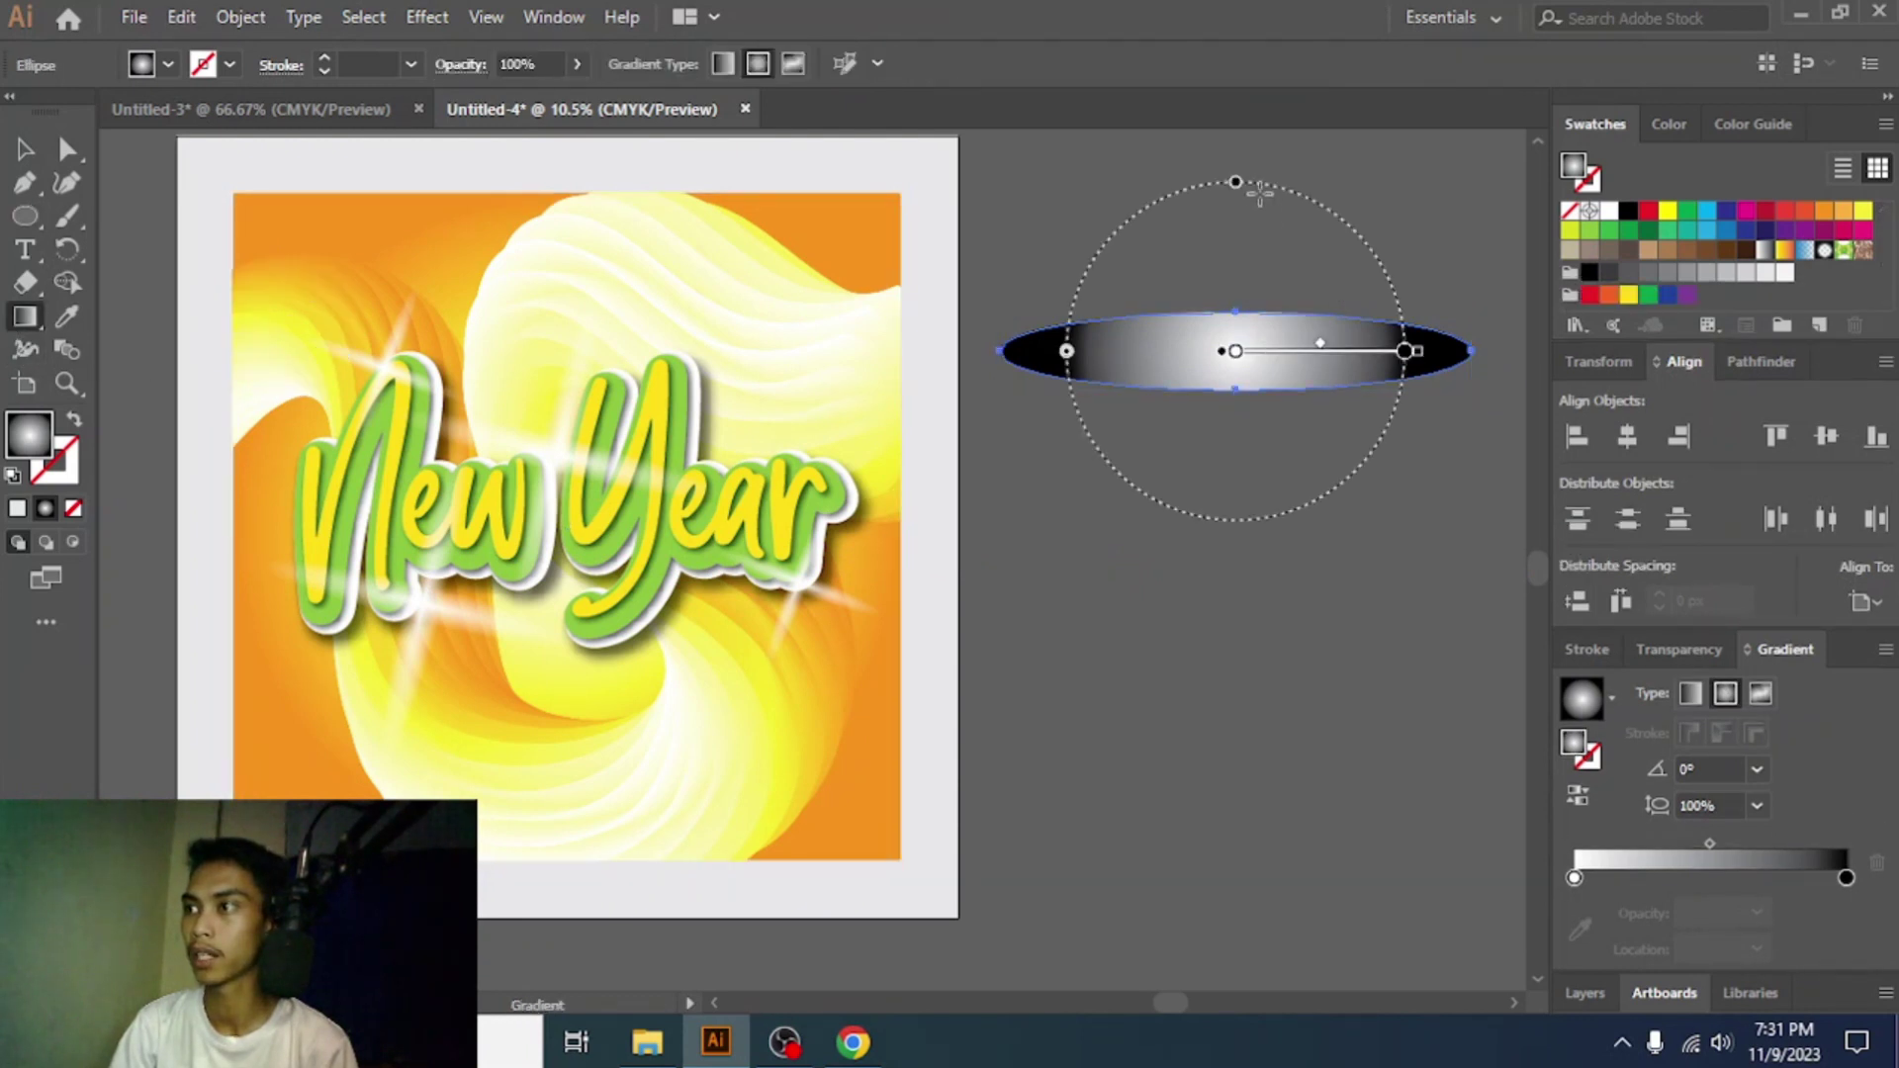
drag(1238, 182, 1236, 321)
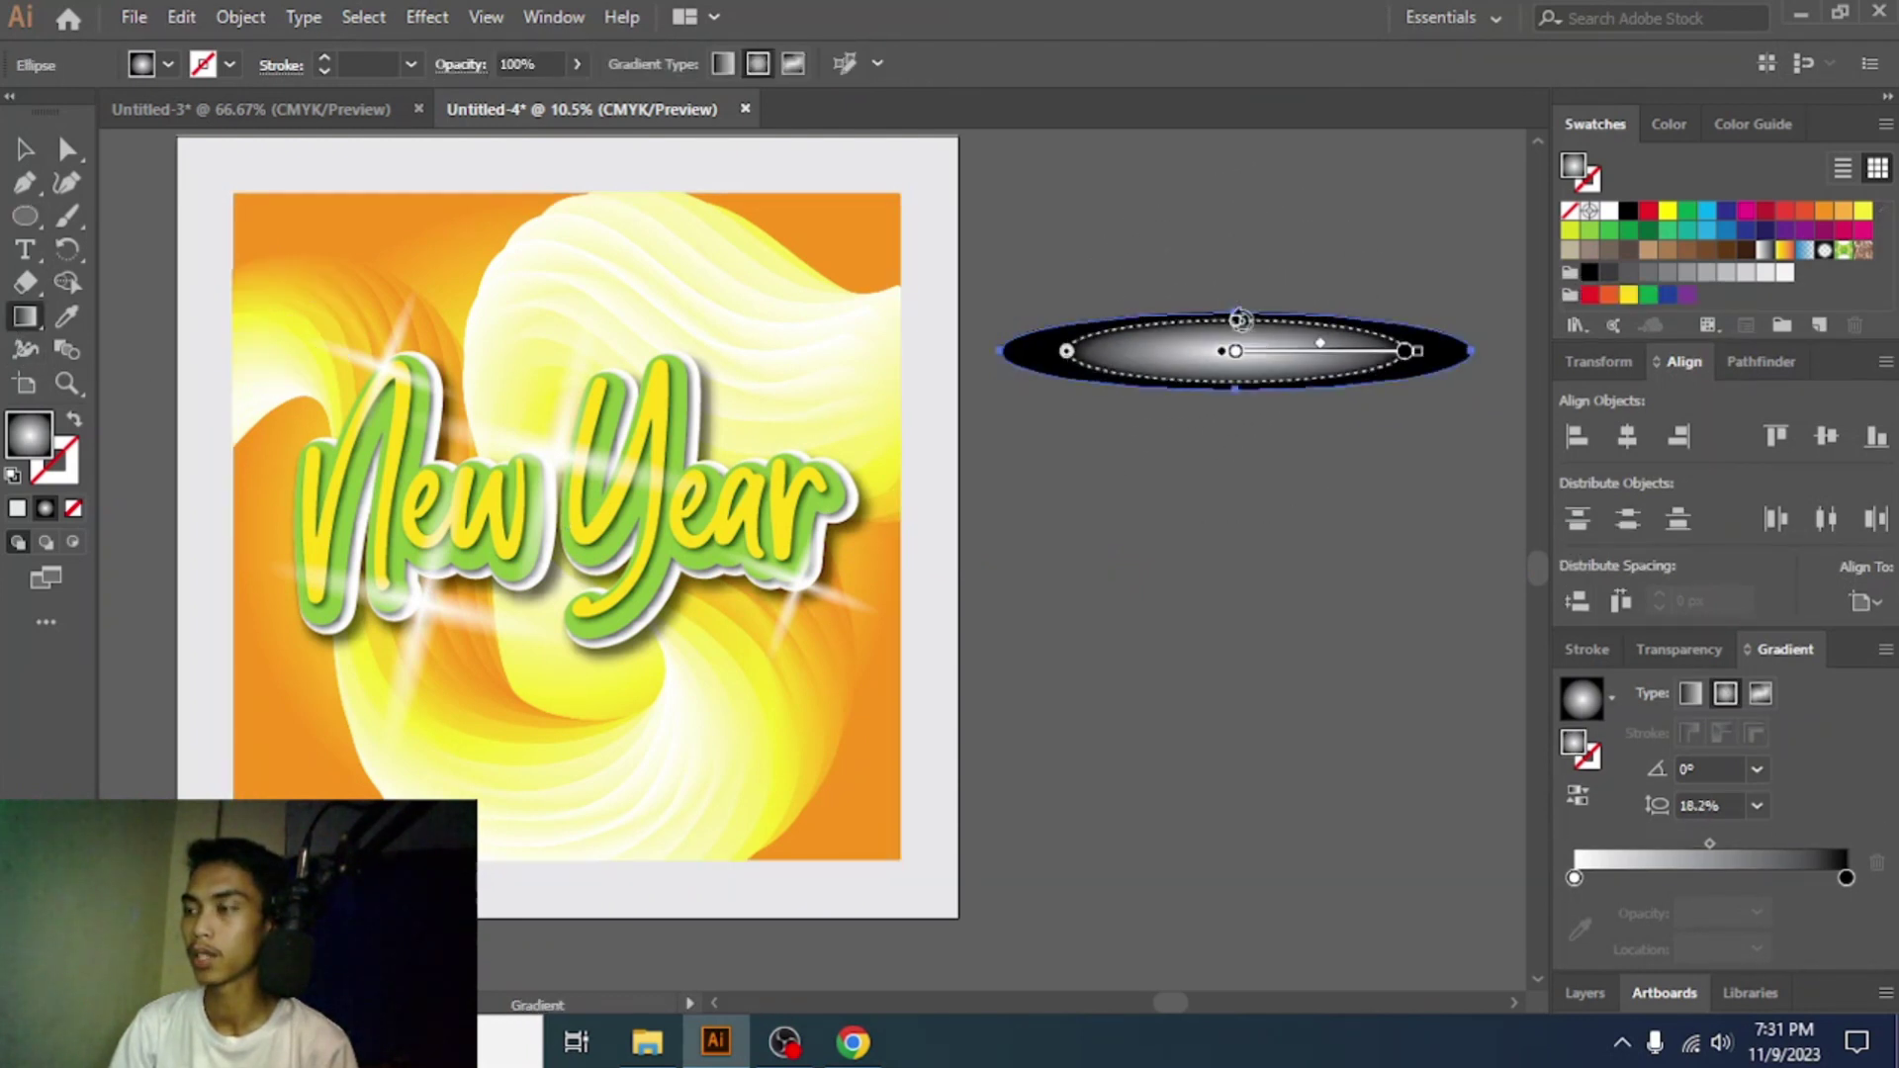
click(1579, 796)
mouse_move(1352, 322)
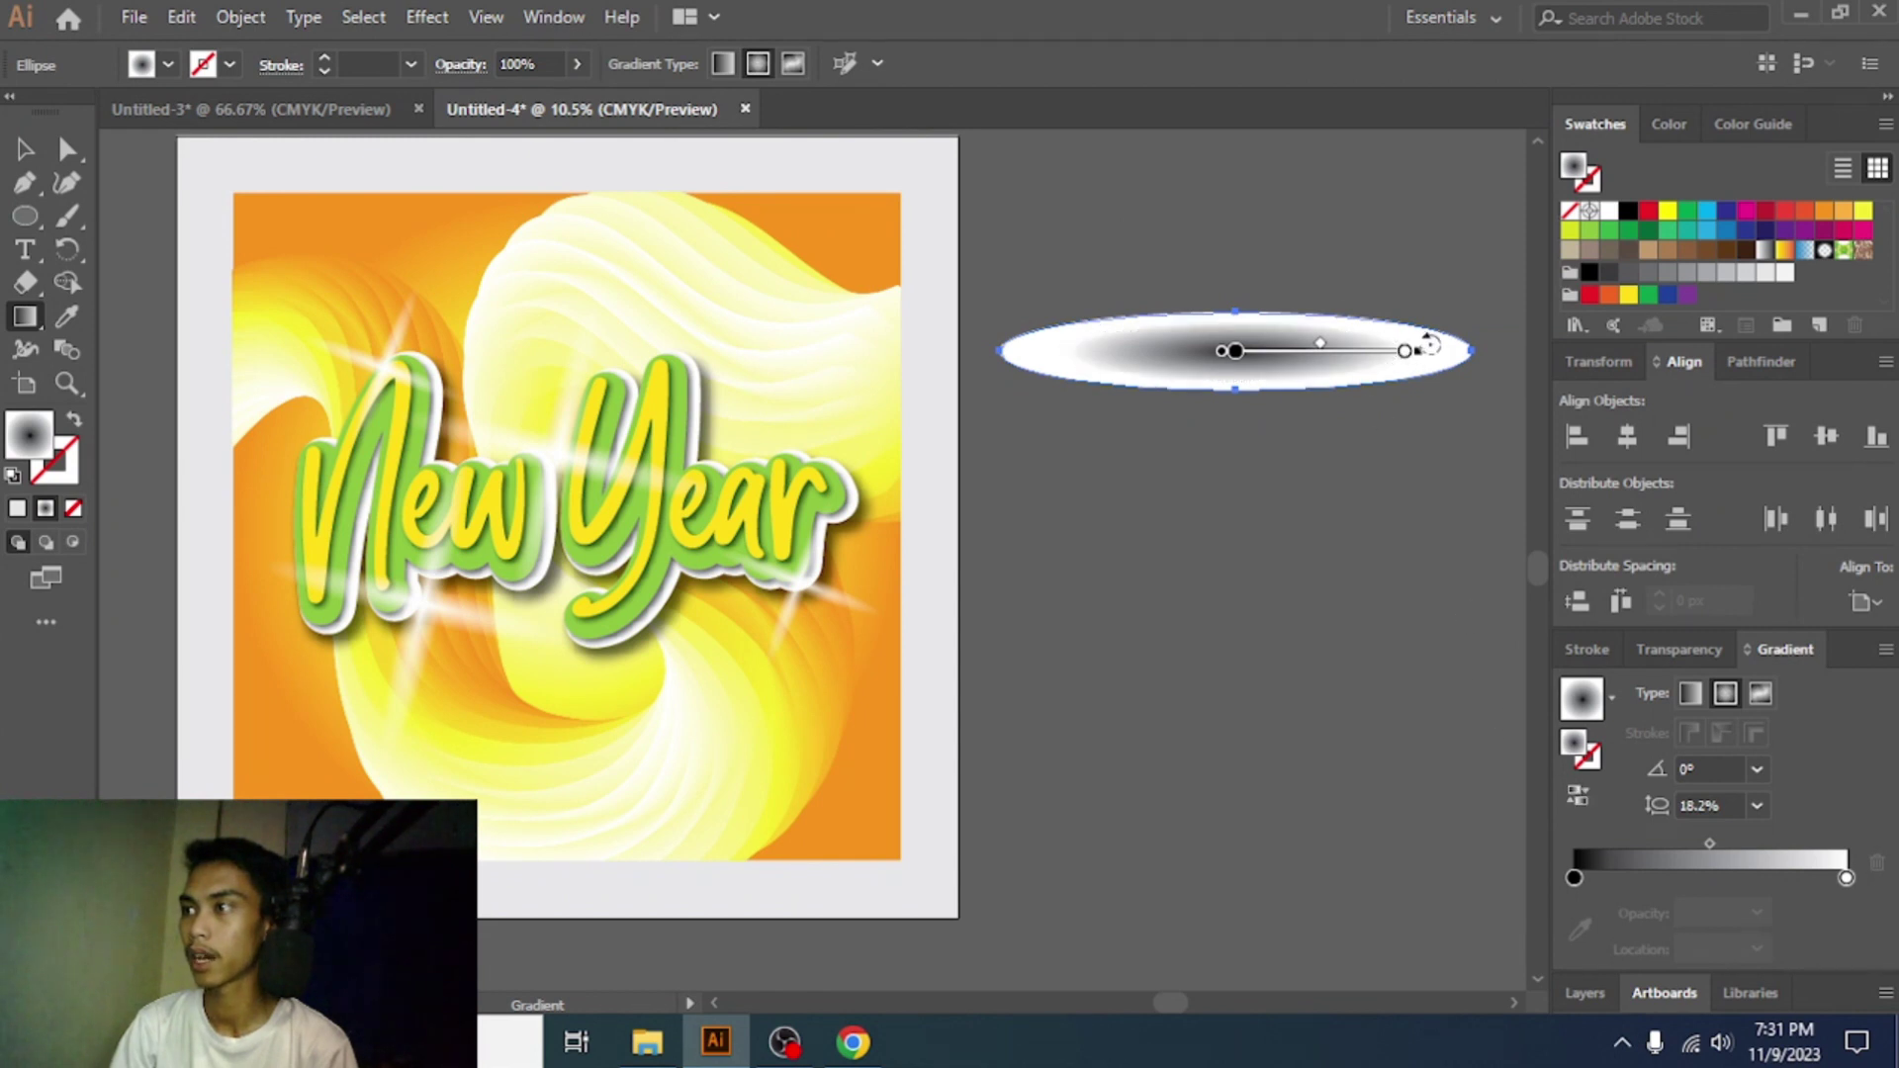
drag(1418, 352, 1482, 356)
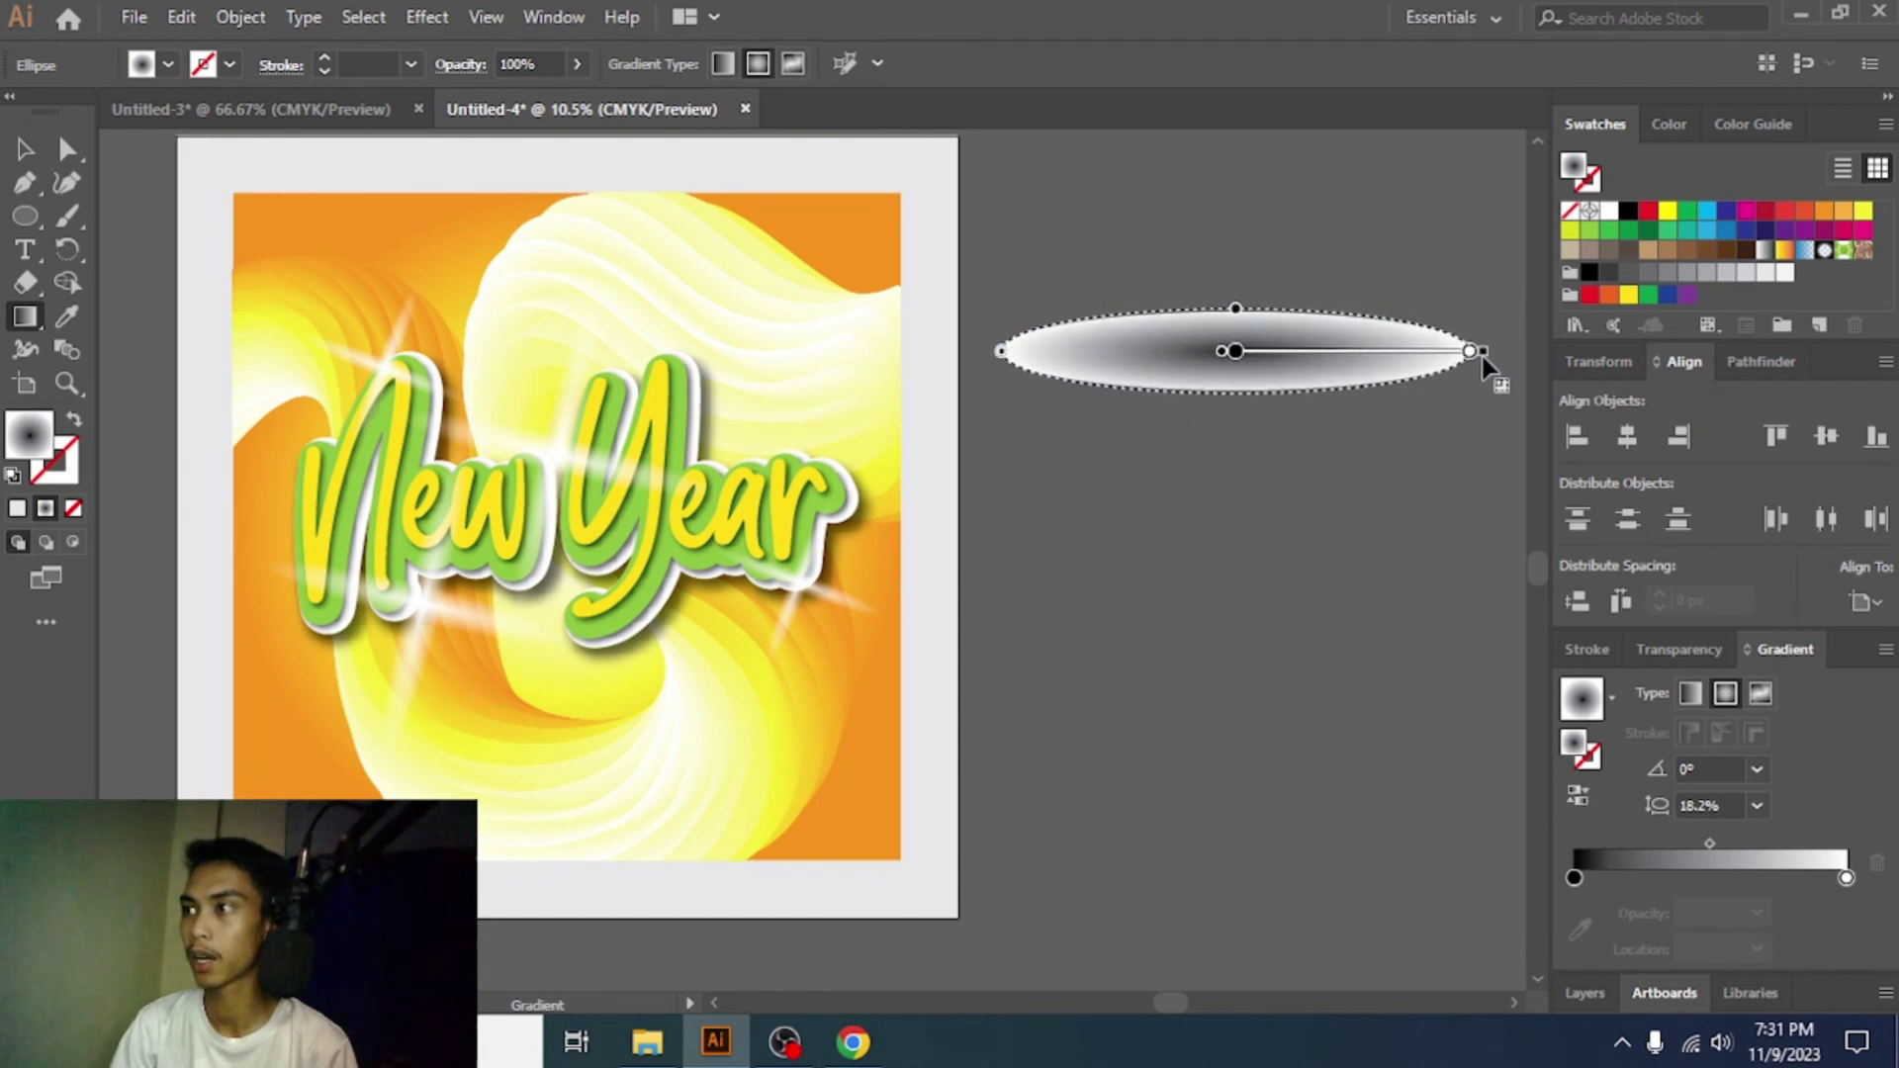
mouse_move(1237, 314)
mouse_down()
mouse_move(1235, 336)
mouse_move(1237, 314)
mouse_up()
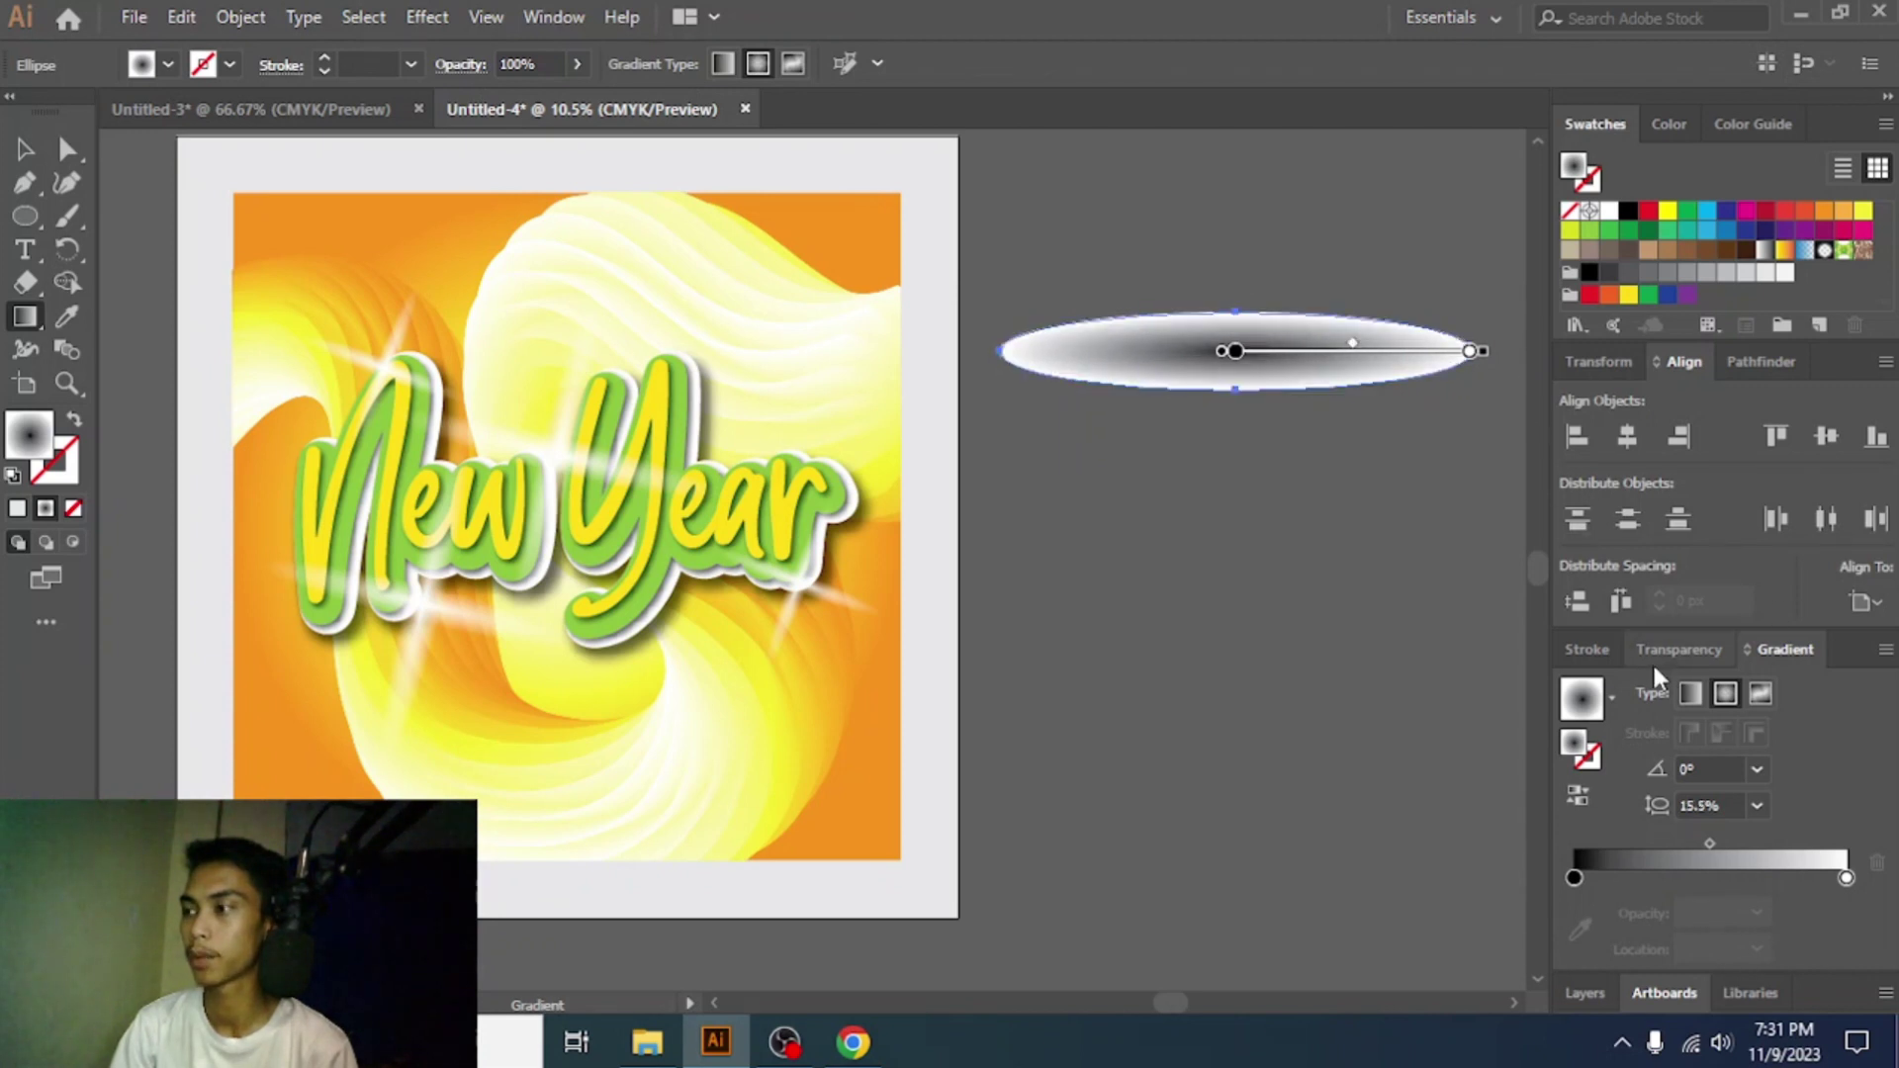
- Set the gradient ellipse's blending mode to Multiply
click(24, 148)
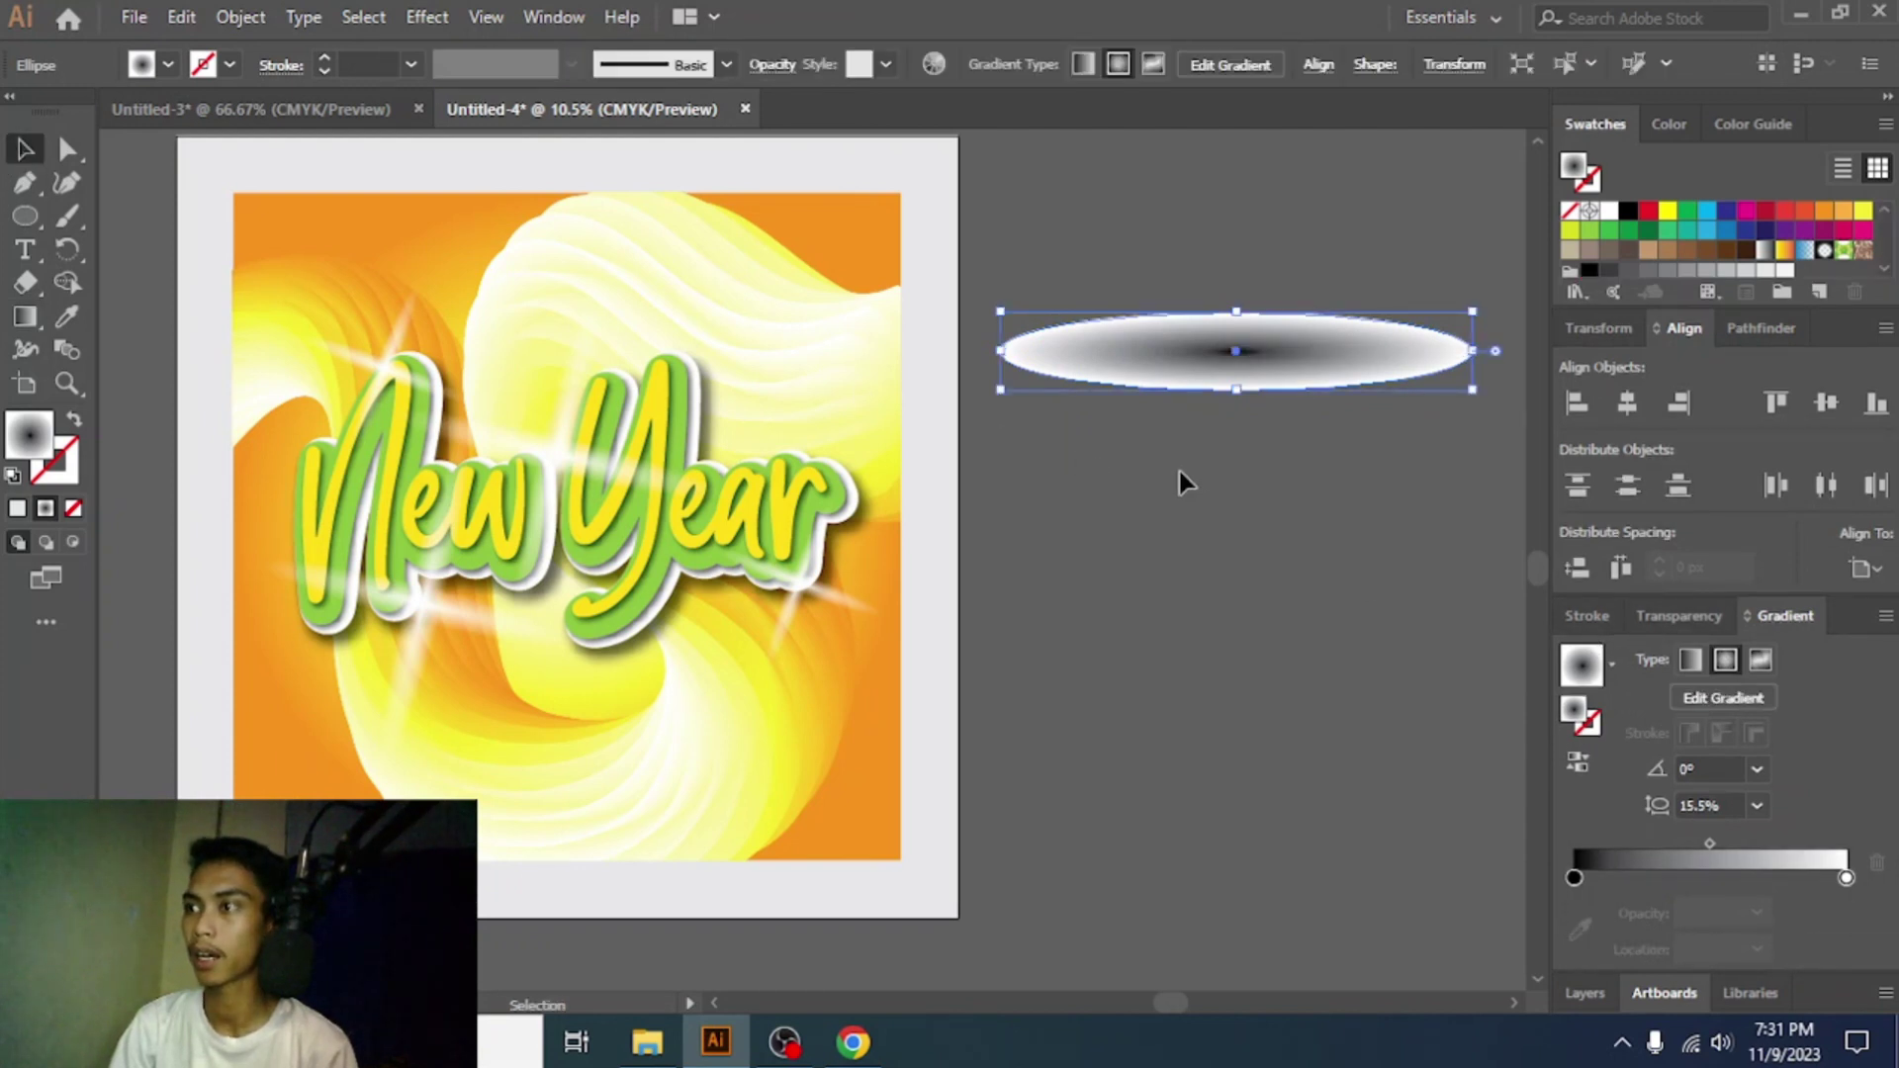
click(1182, 470)
click(1303, 344)
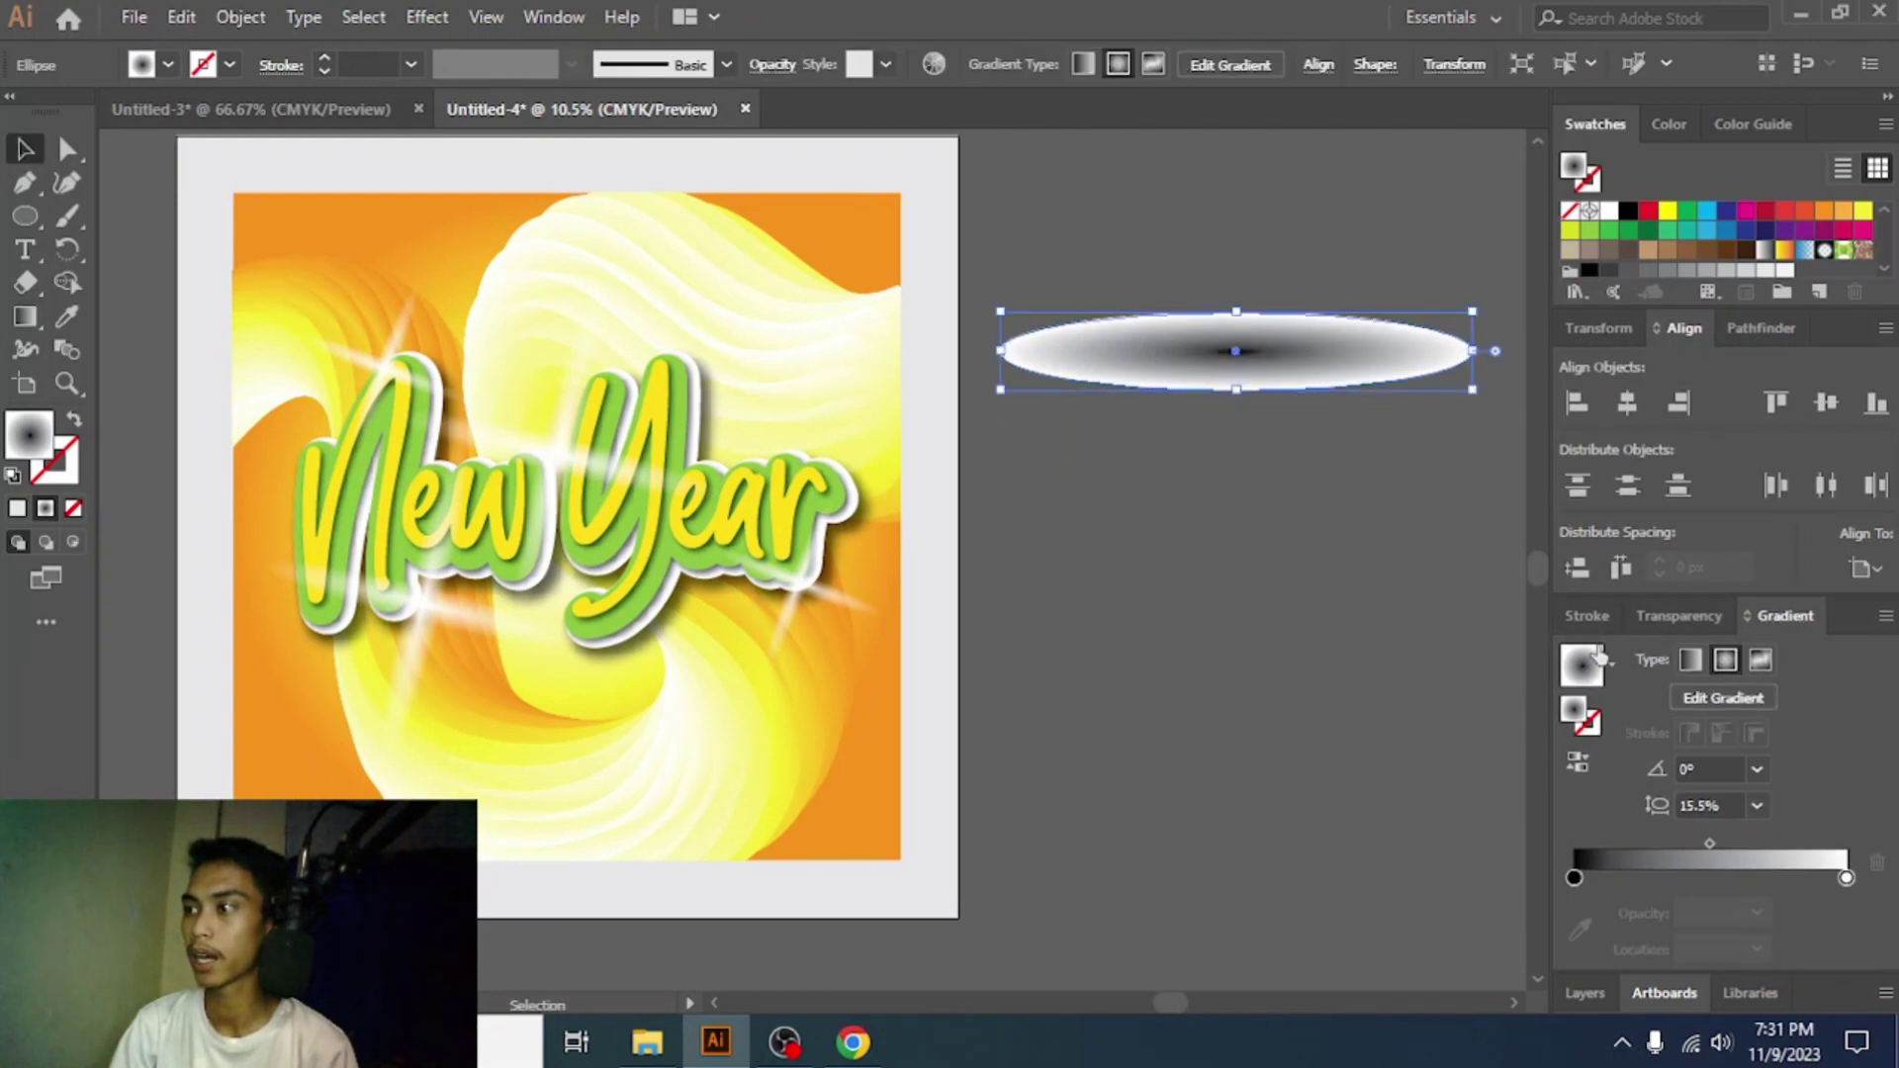
click(1671, 615)
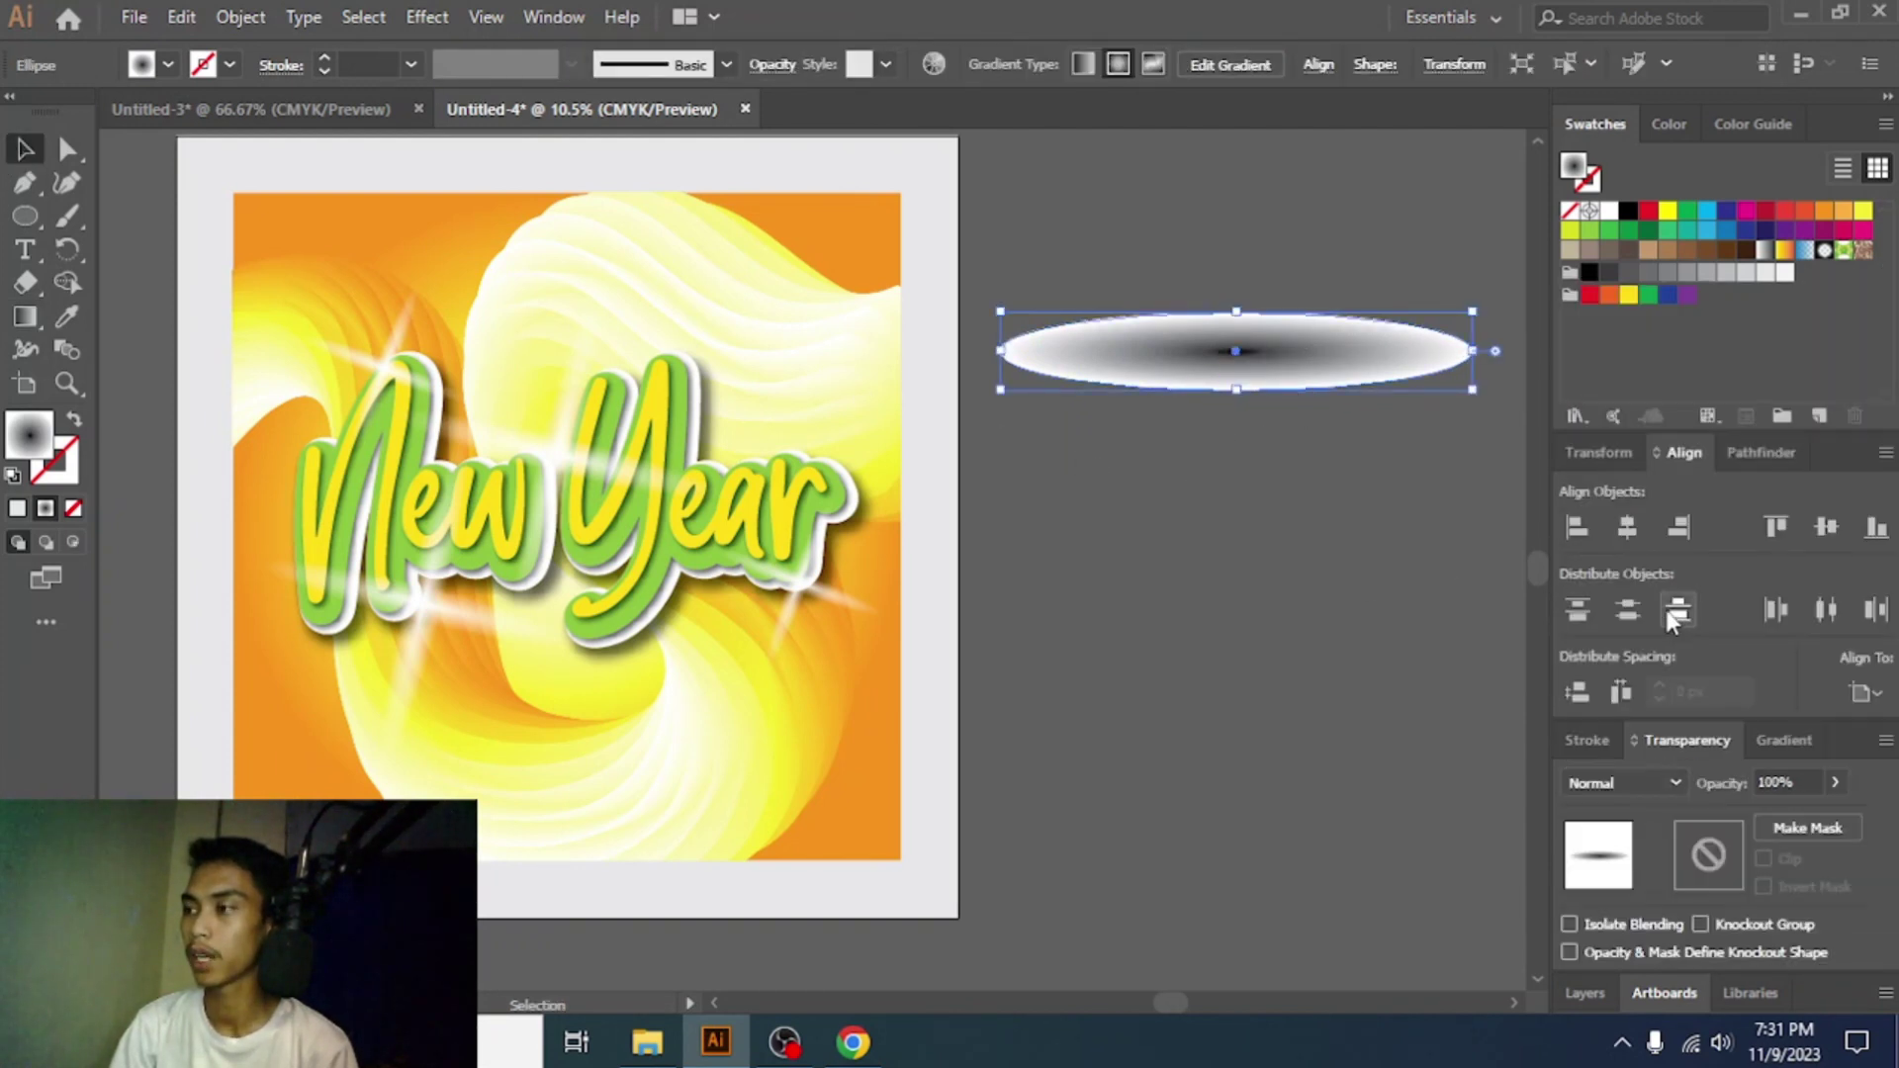
click(1635, 783)
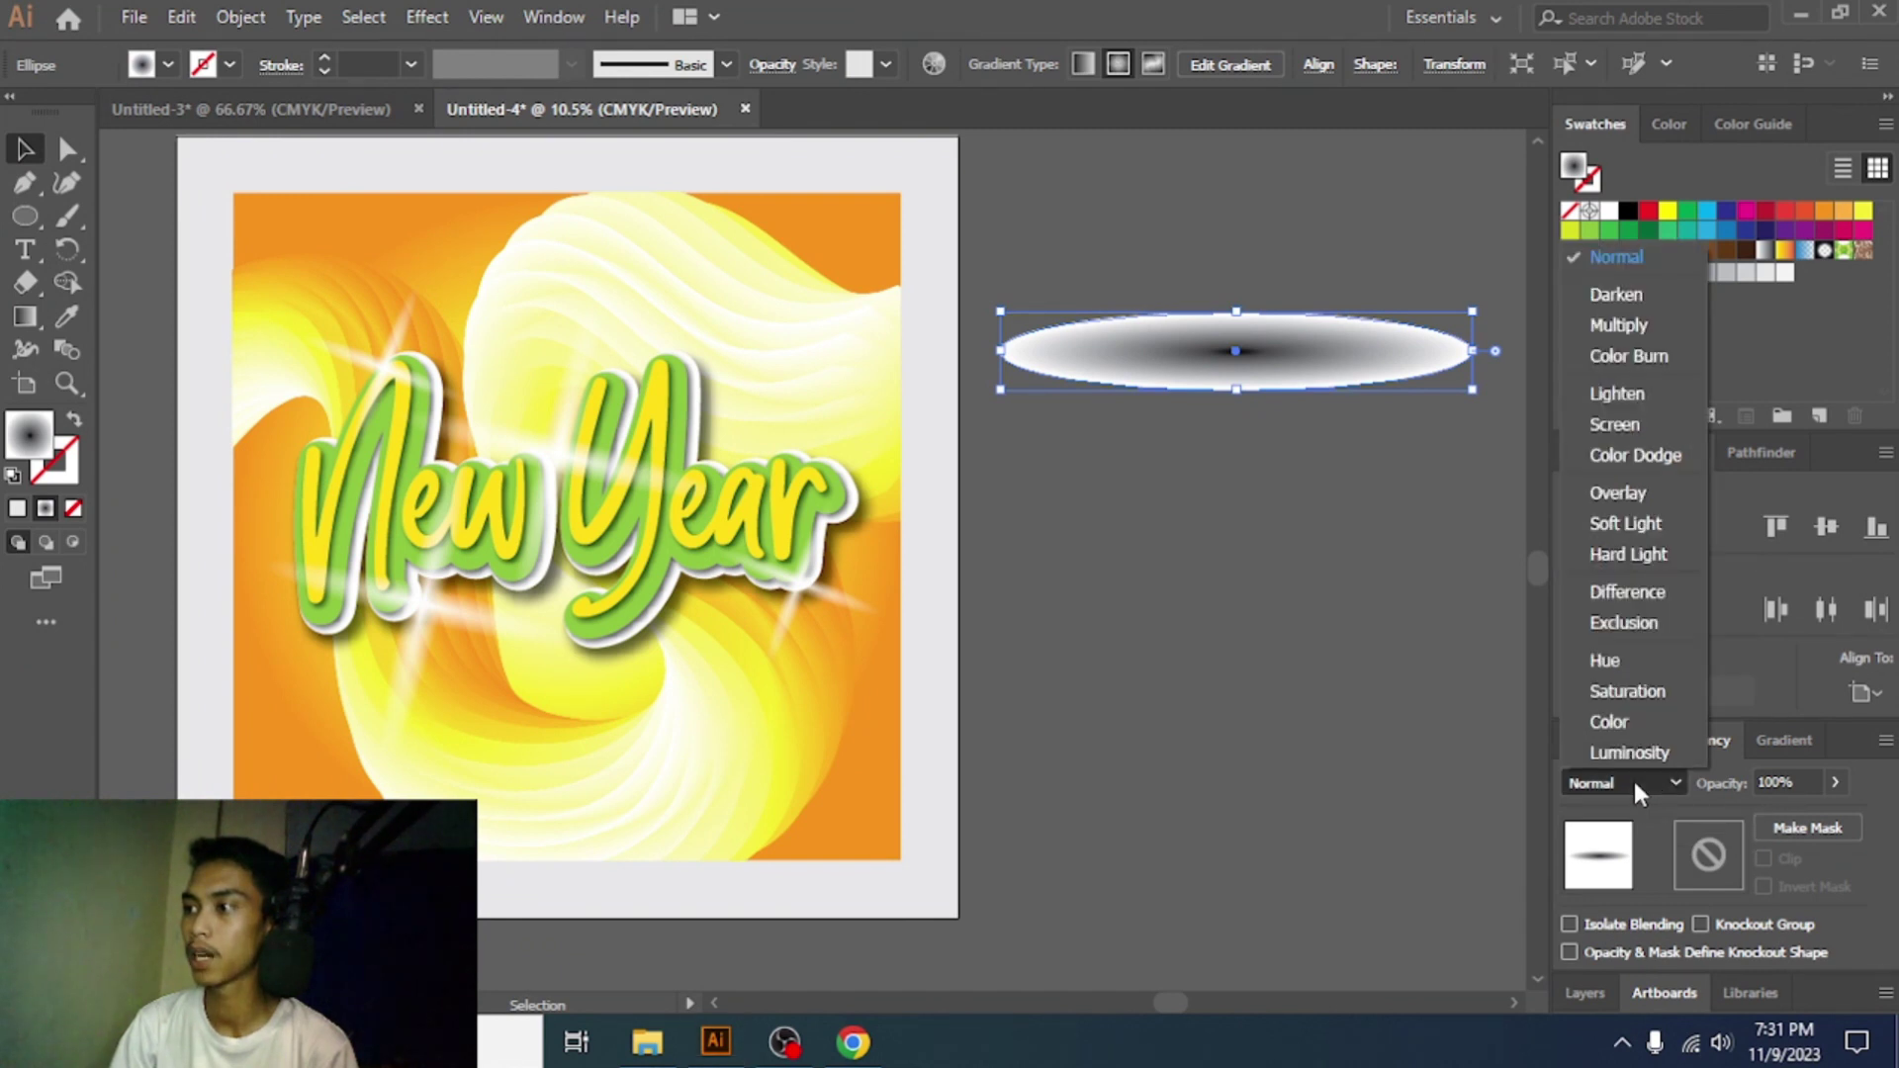
click(1649, 322)
click(1191, 407)
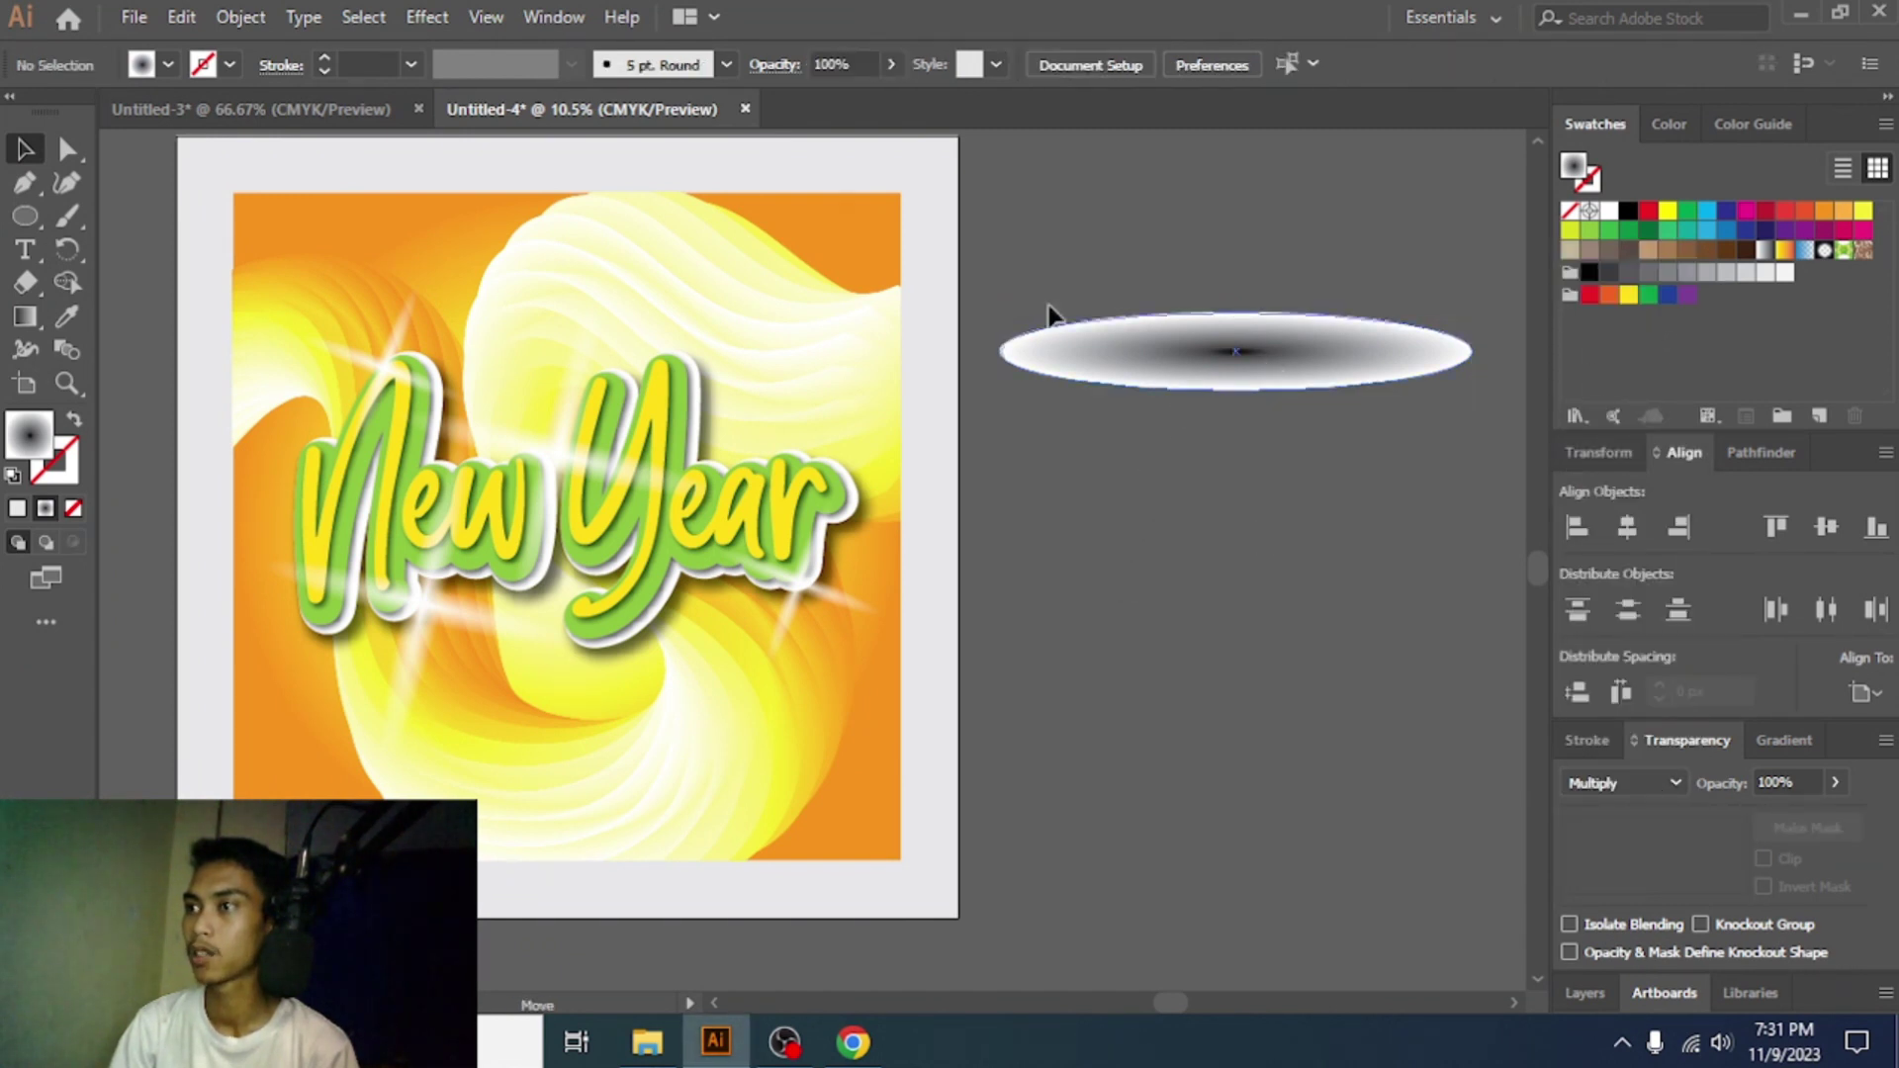
- Move the ellipse onto the middle of the artwork's upper edge and arrange it behind the artwork
drag(1266, 362, 598, 205)
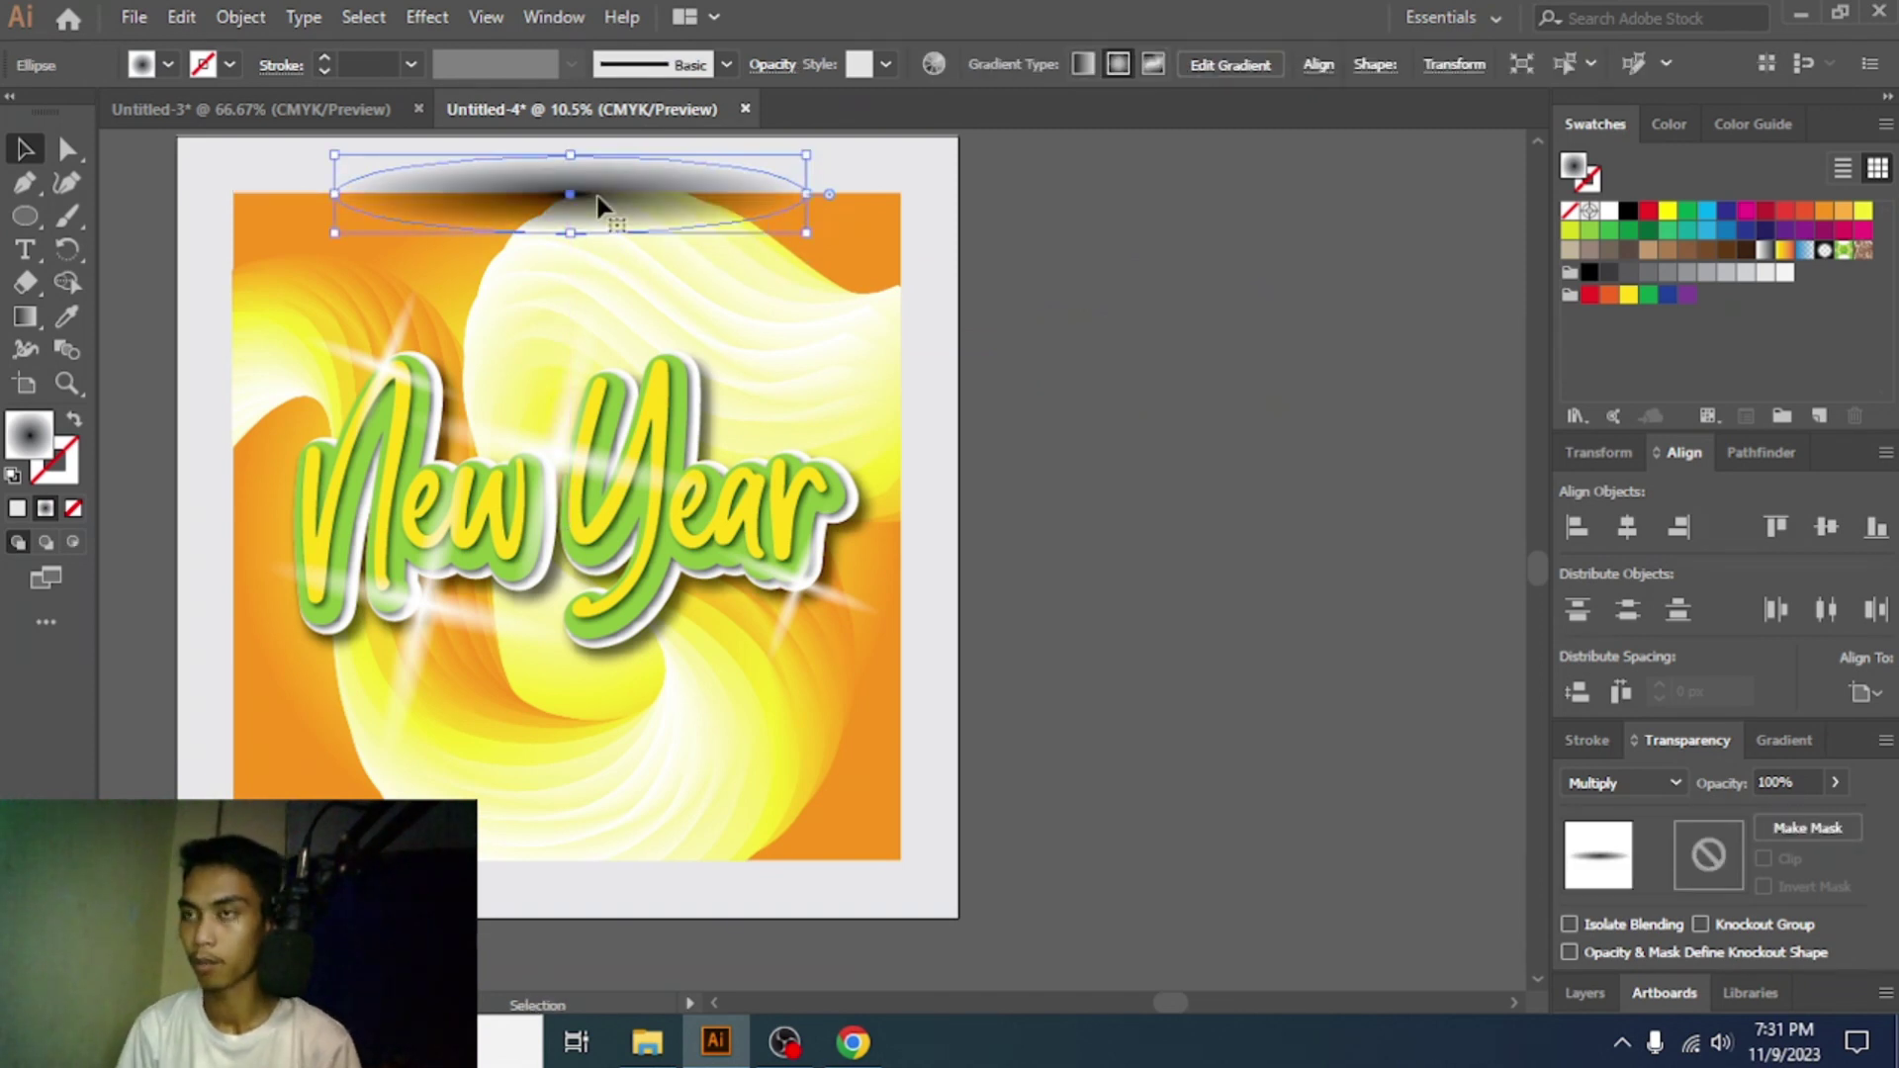
key(a)
key(v)
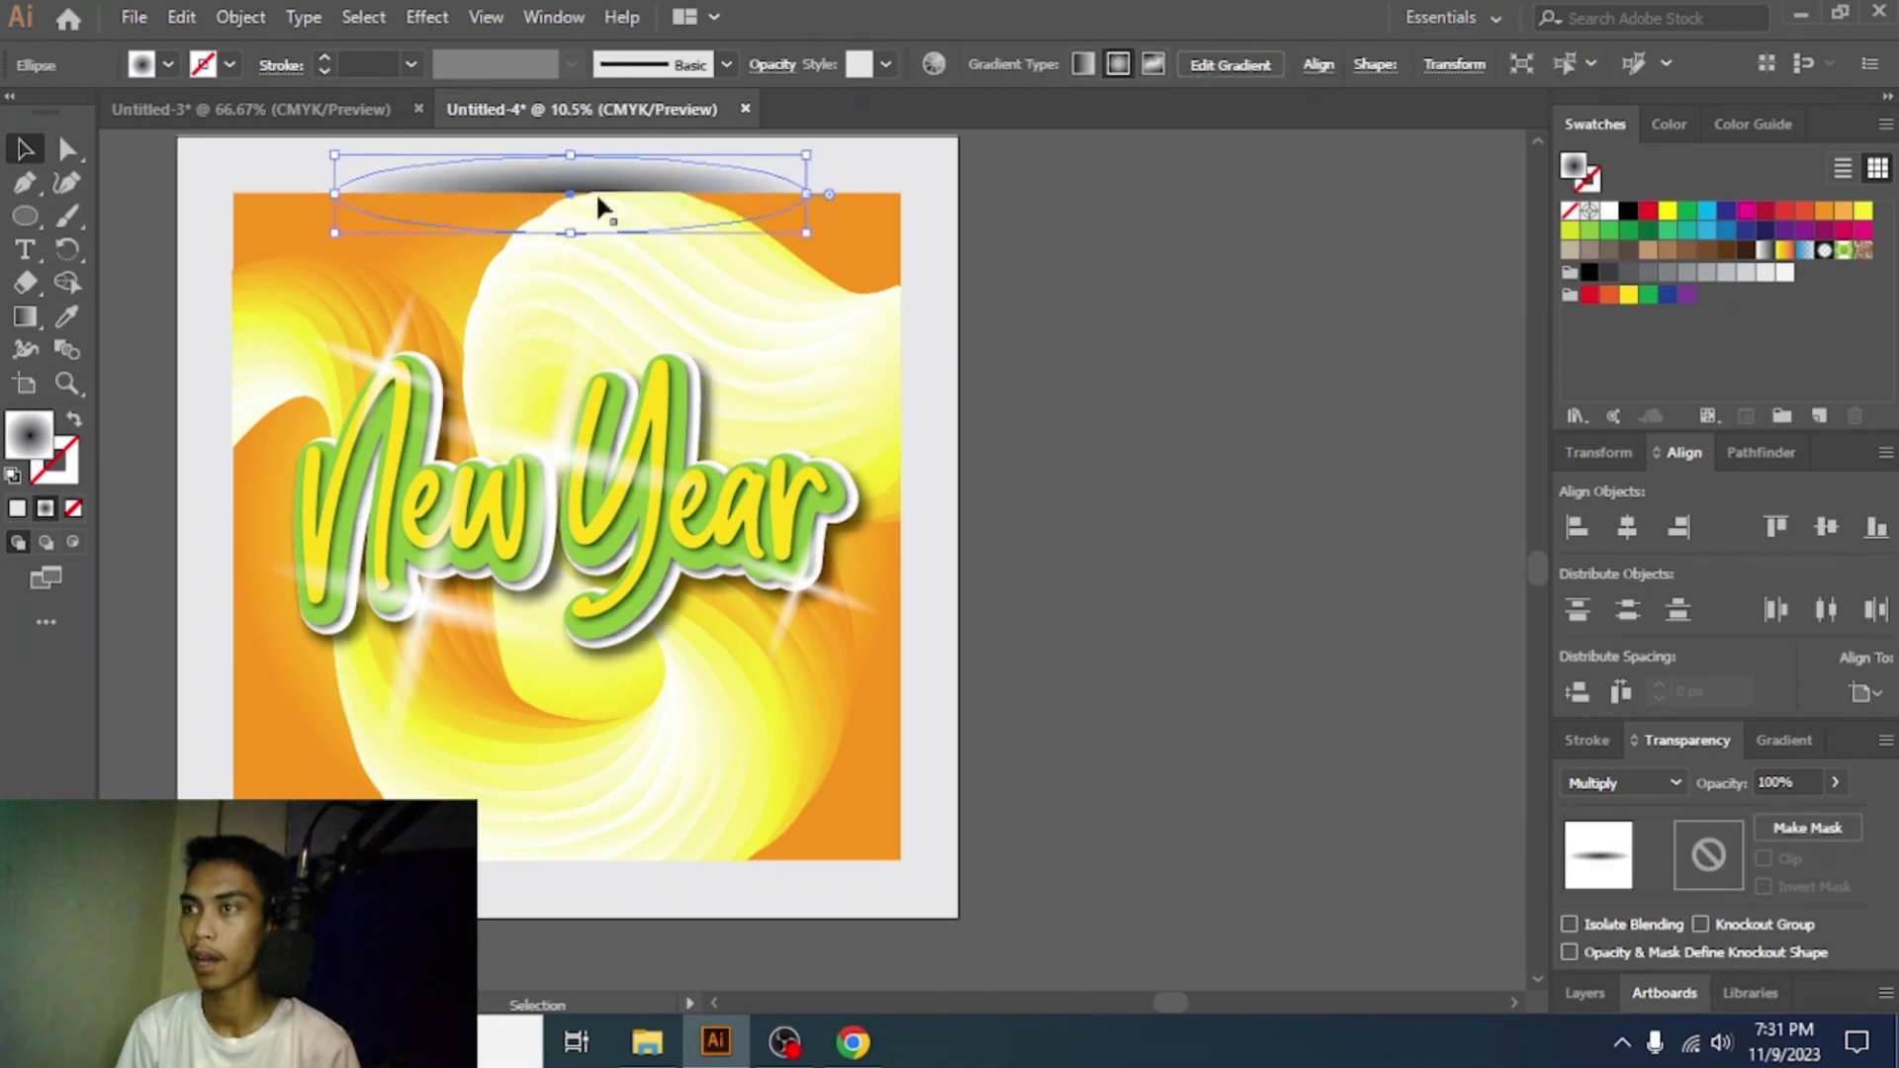
- Widen the ellipse symmetrically to nearly the artwork's full width and raise its upper edge slightly to make it taller
drag(806, 194, 901, 195)
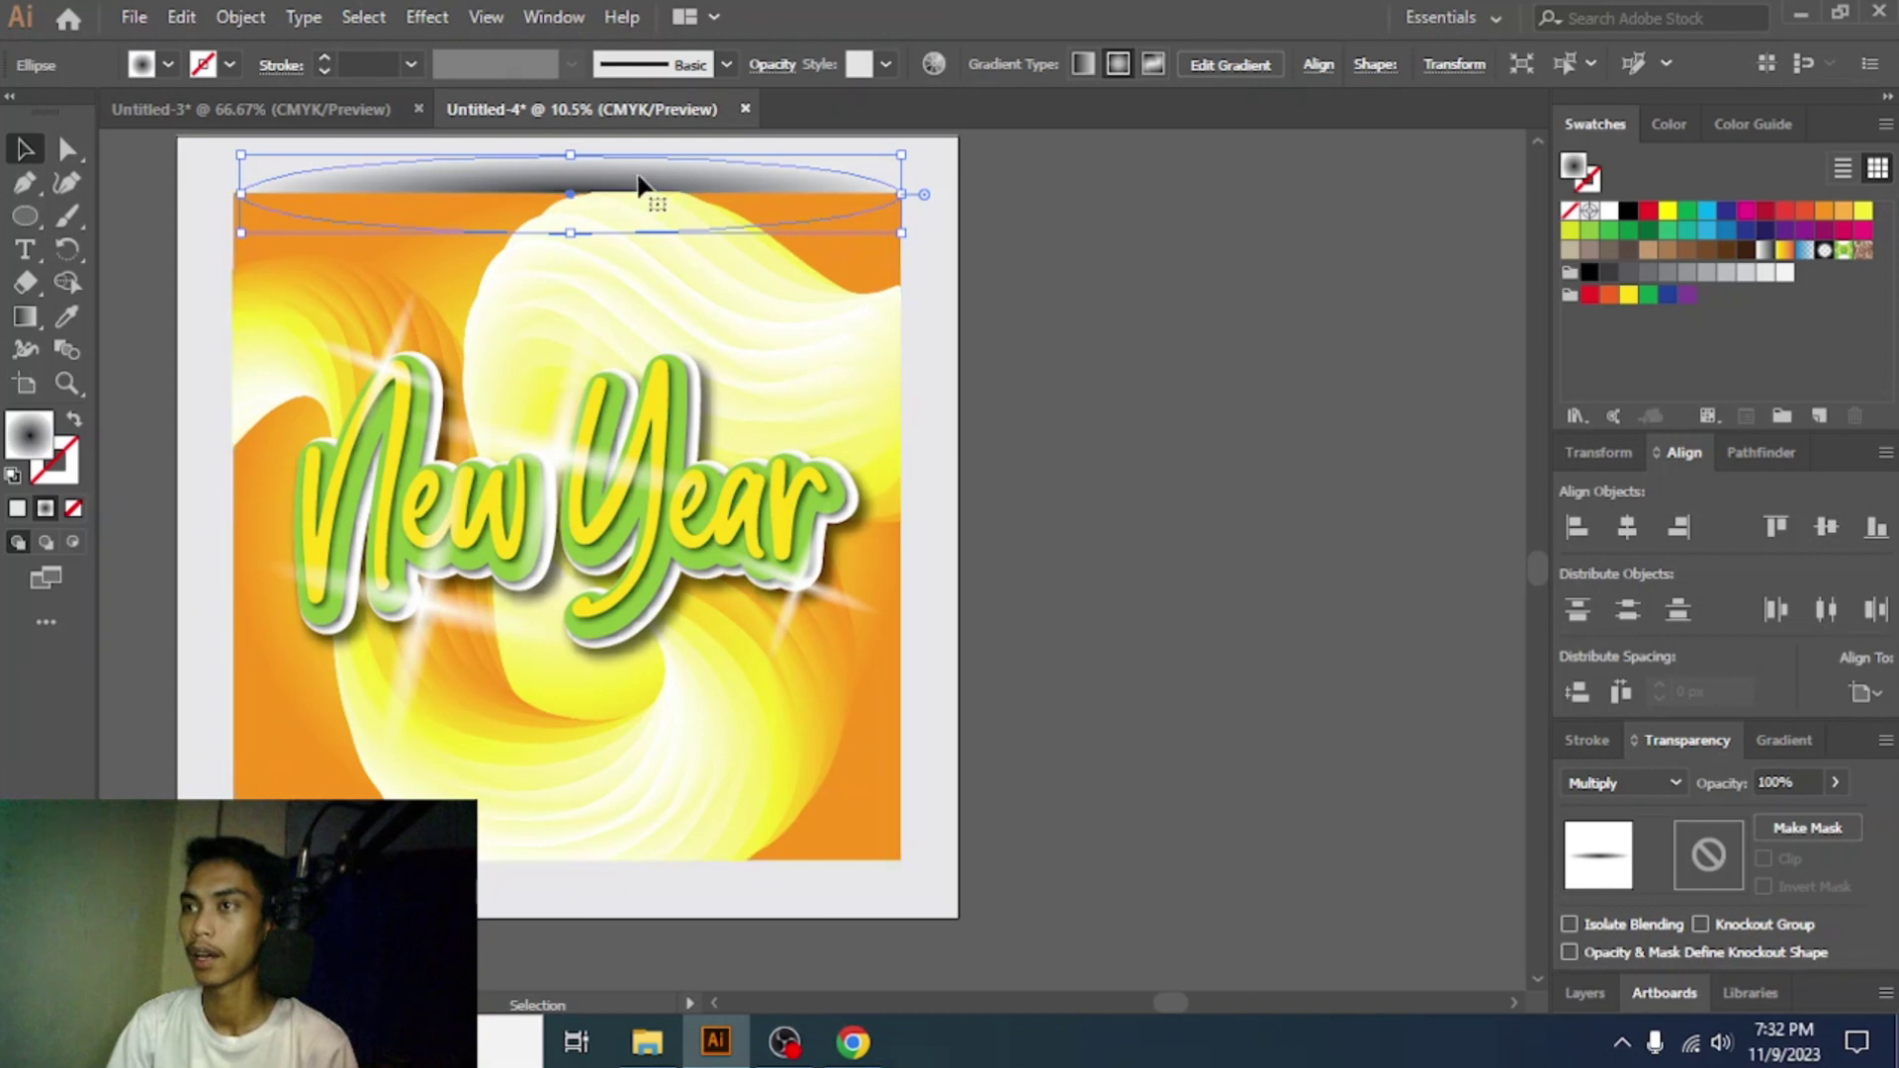
scroll(634, 213, up, 2)
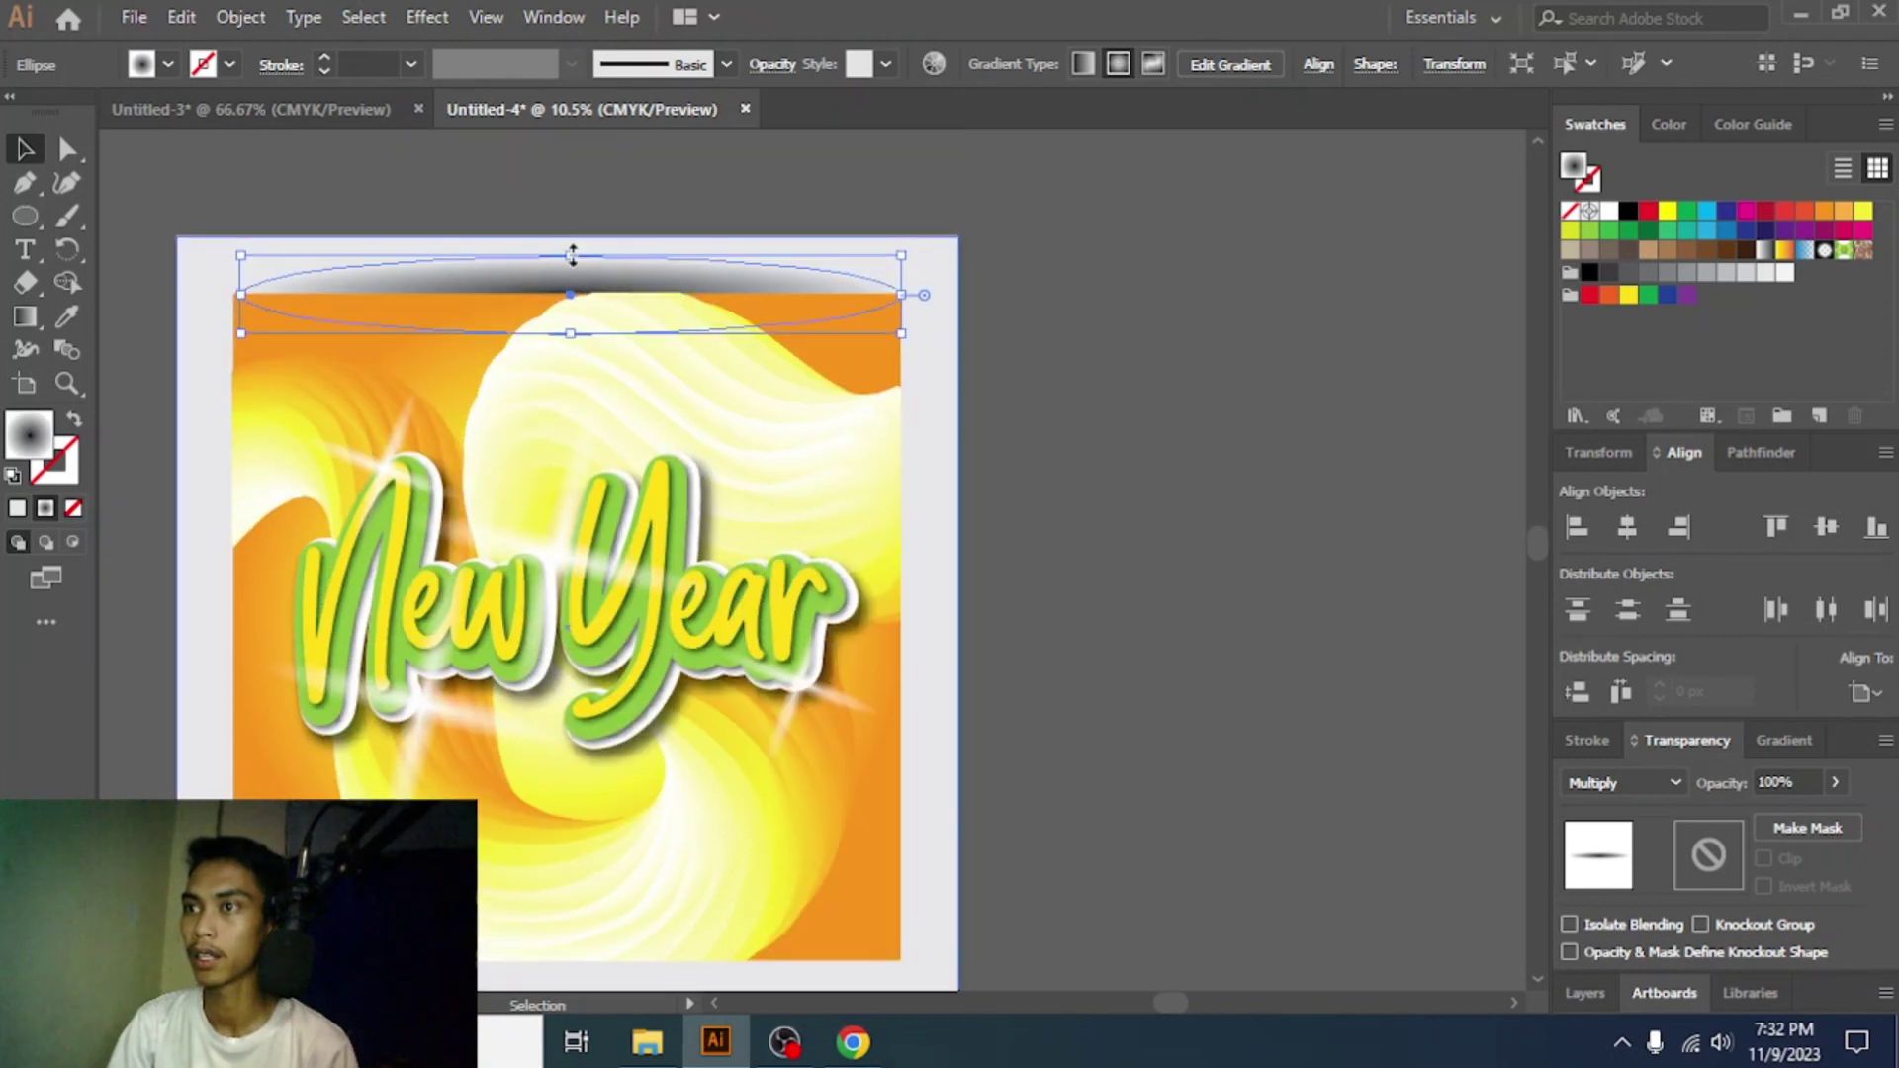
drag(573, 255, 572, 243)
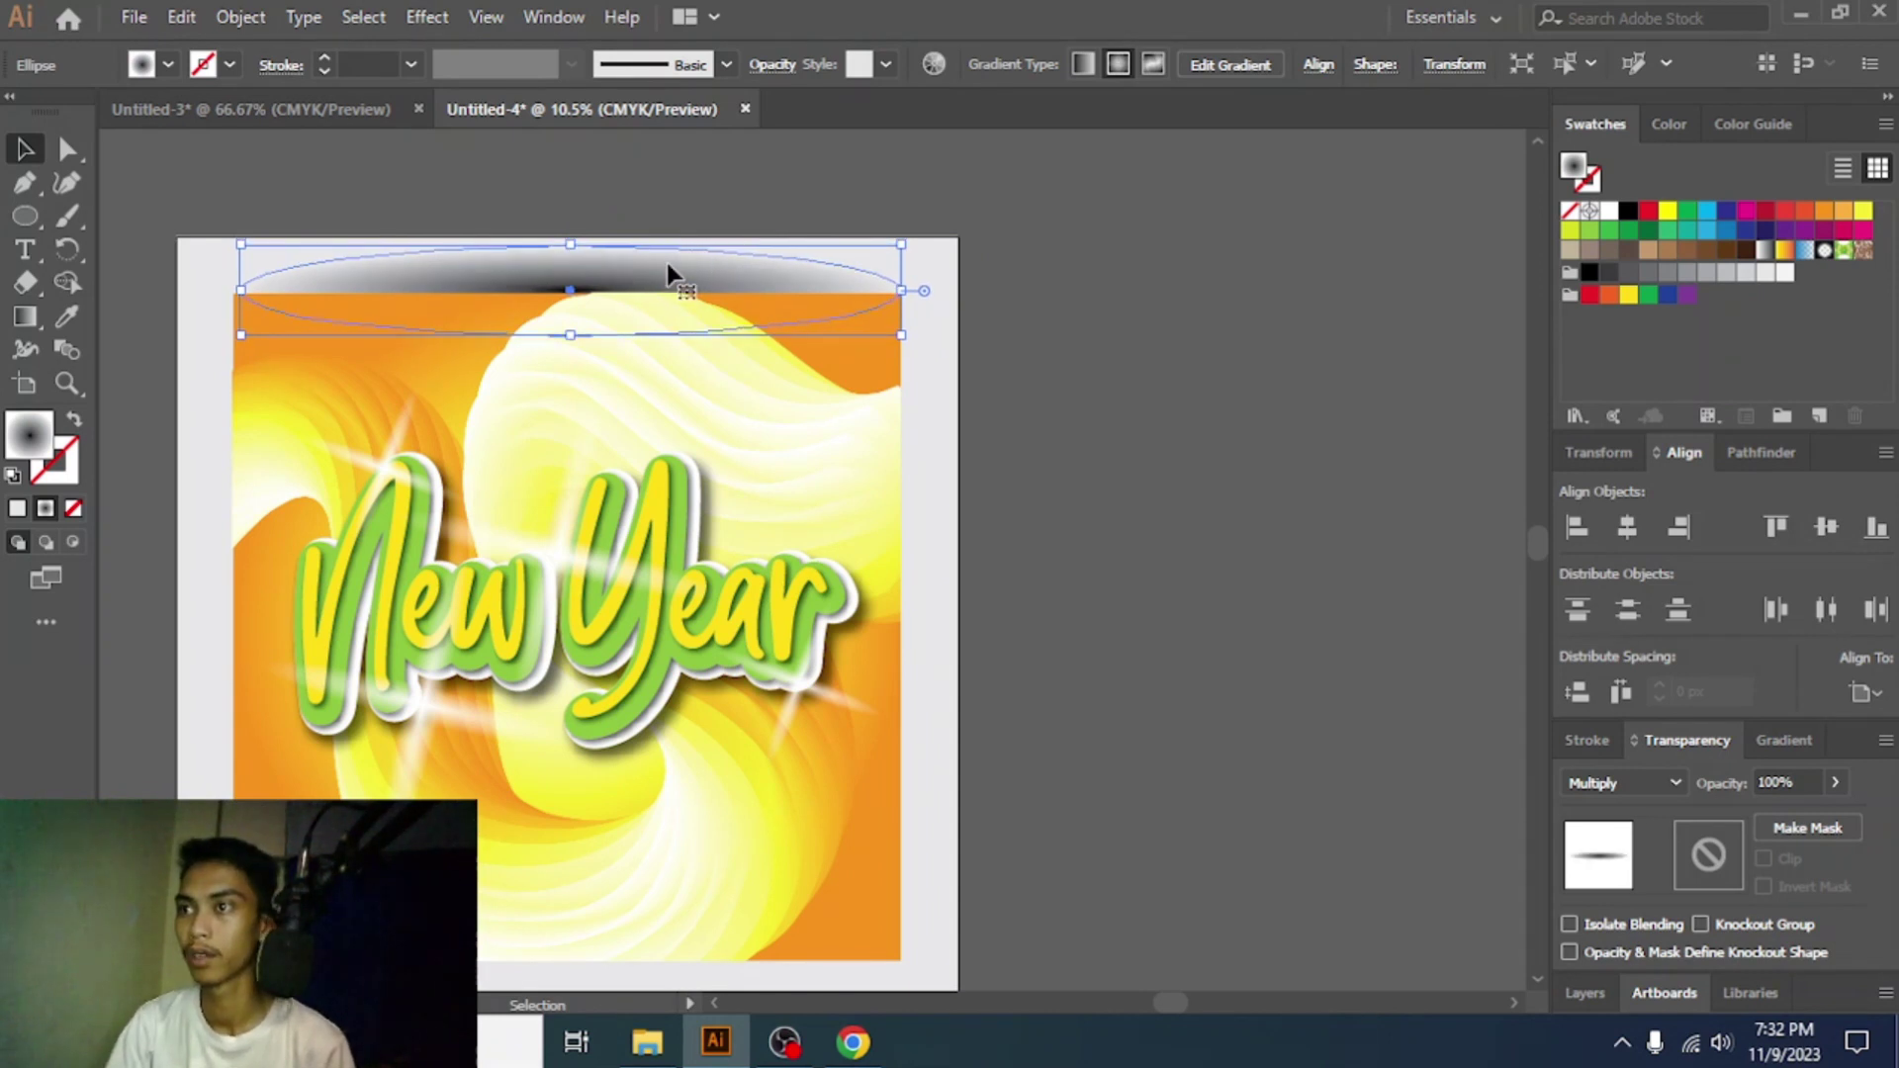
- Duplicate the shadow ellipse onto the artwork's lower edge and shift the copy slightly down so it shows below the artwork
drag(662, 265, 667, 838)
scroll(668, 269, down, 1)
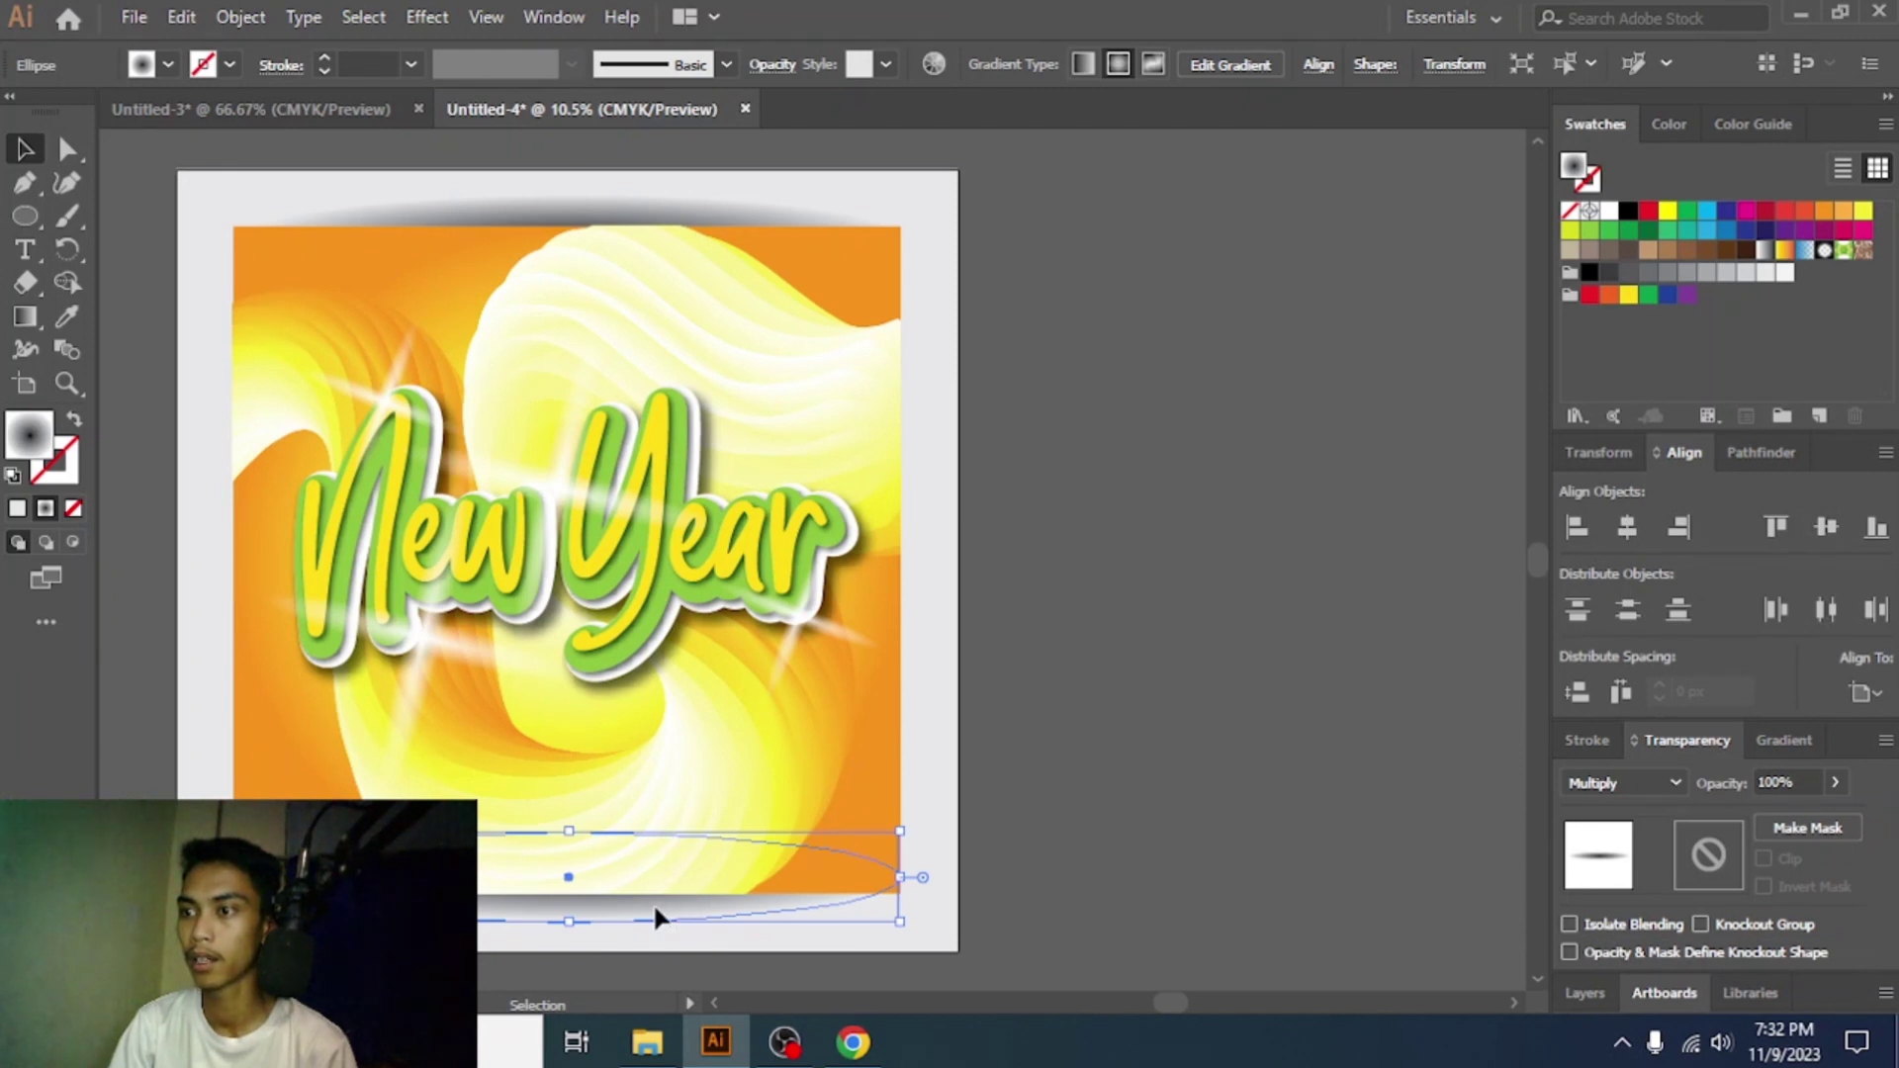
drag(655, 908, 657, 916)
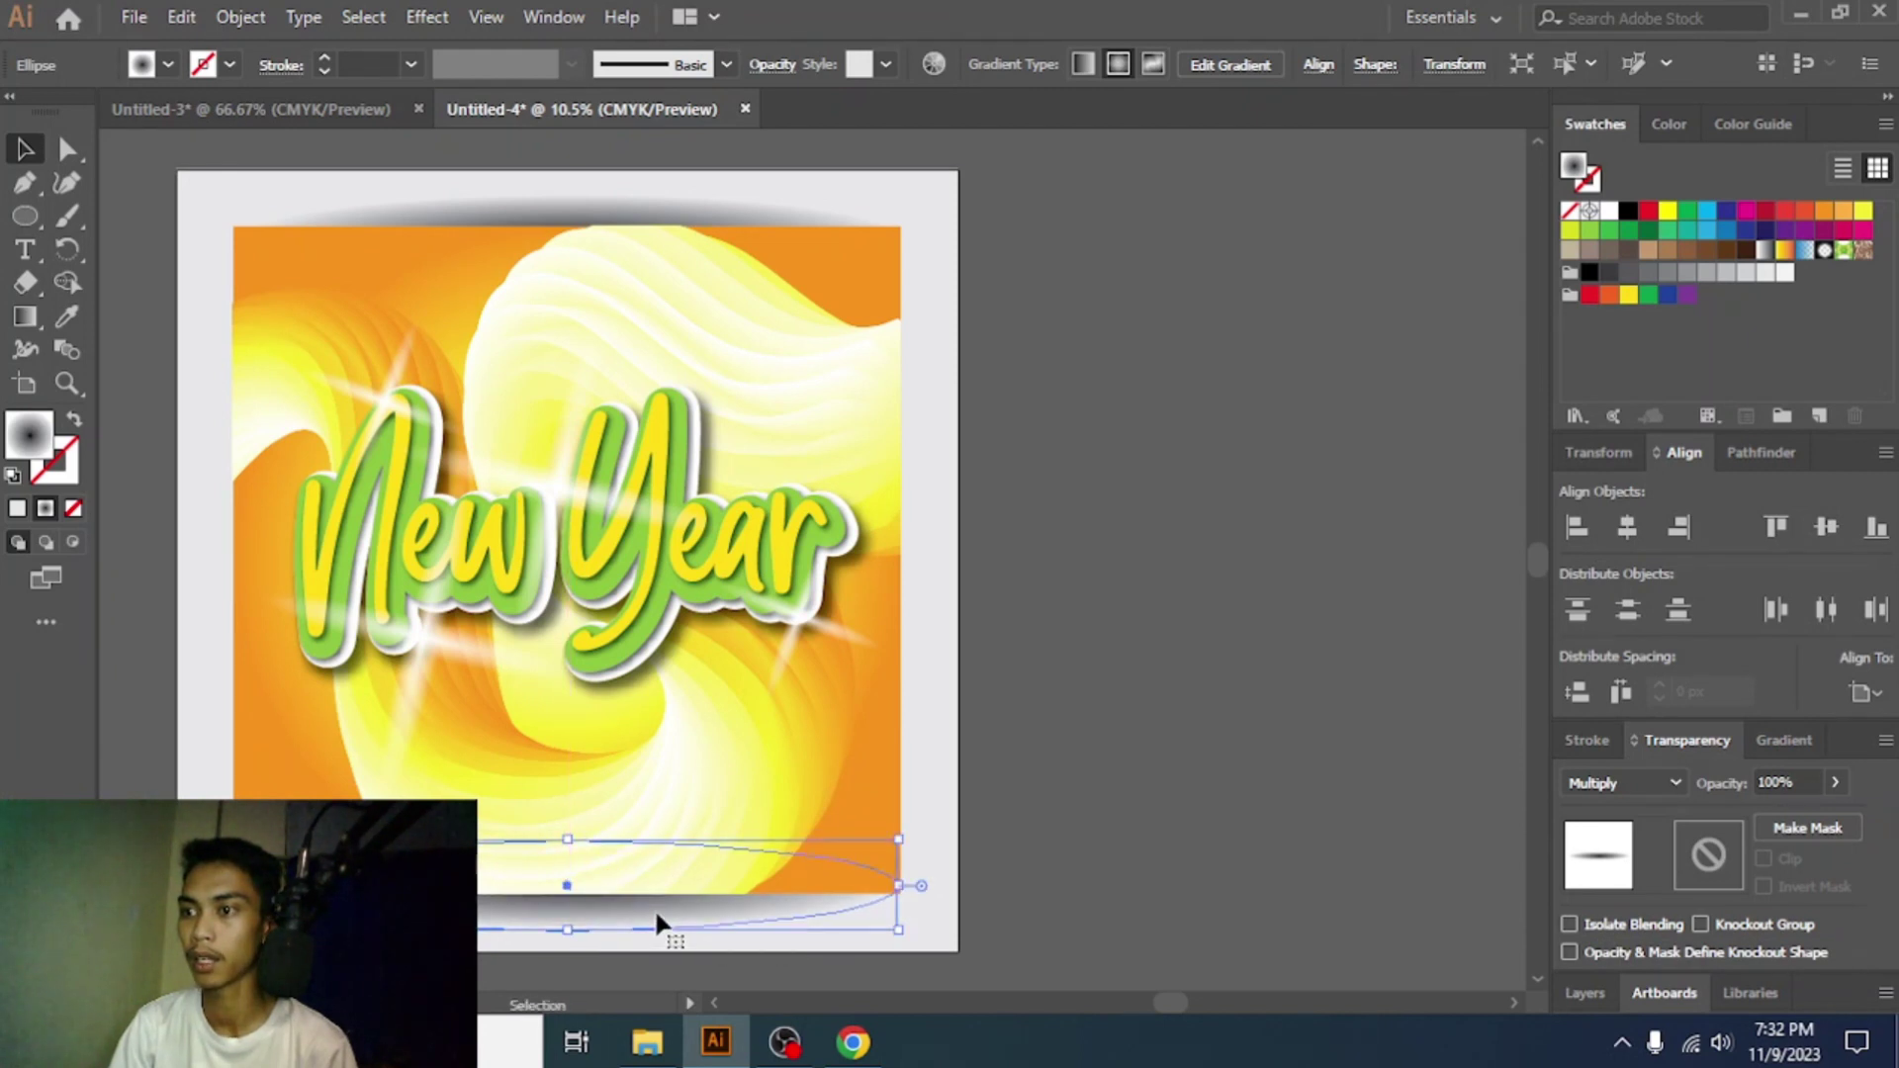
click(1131, 712)
alt+scroll(1130, 712, down, 1)
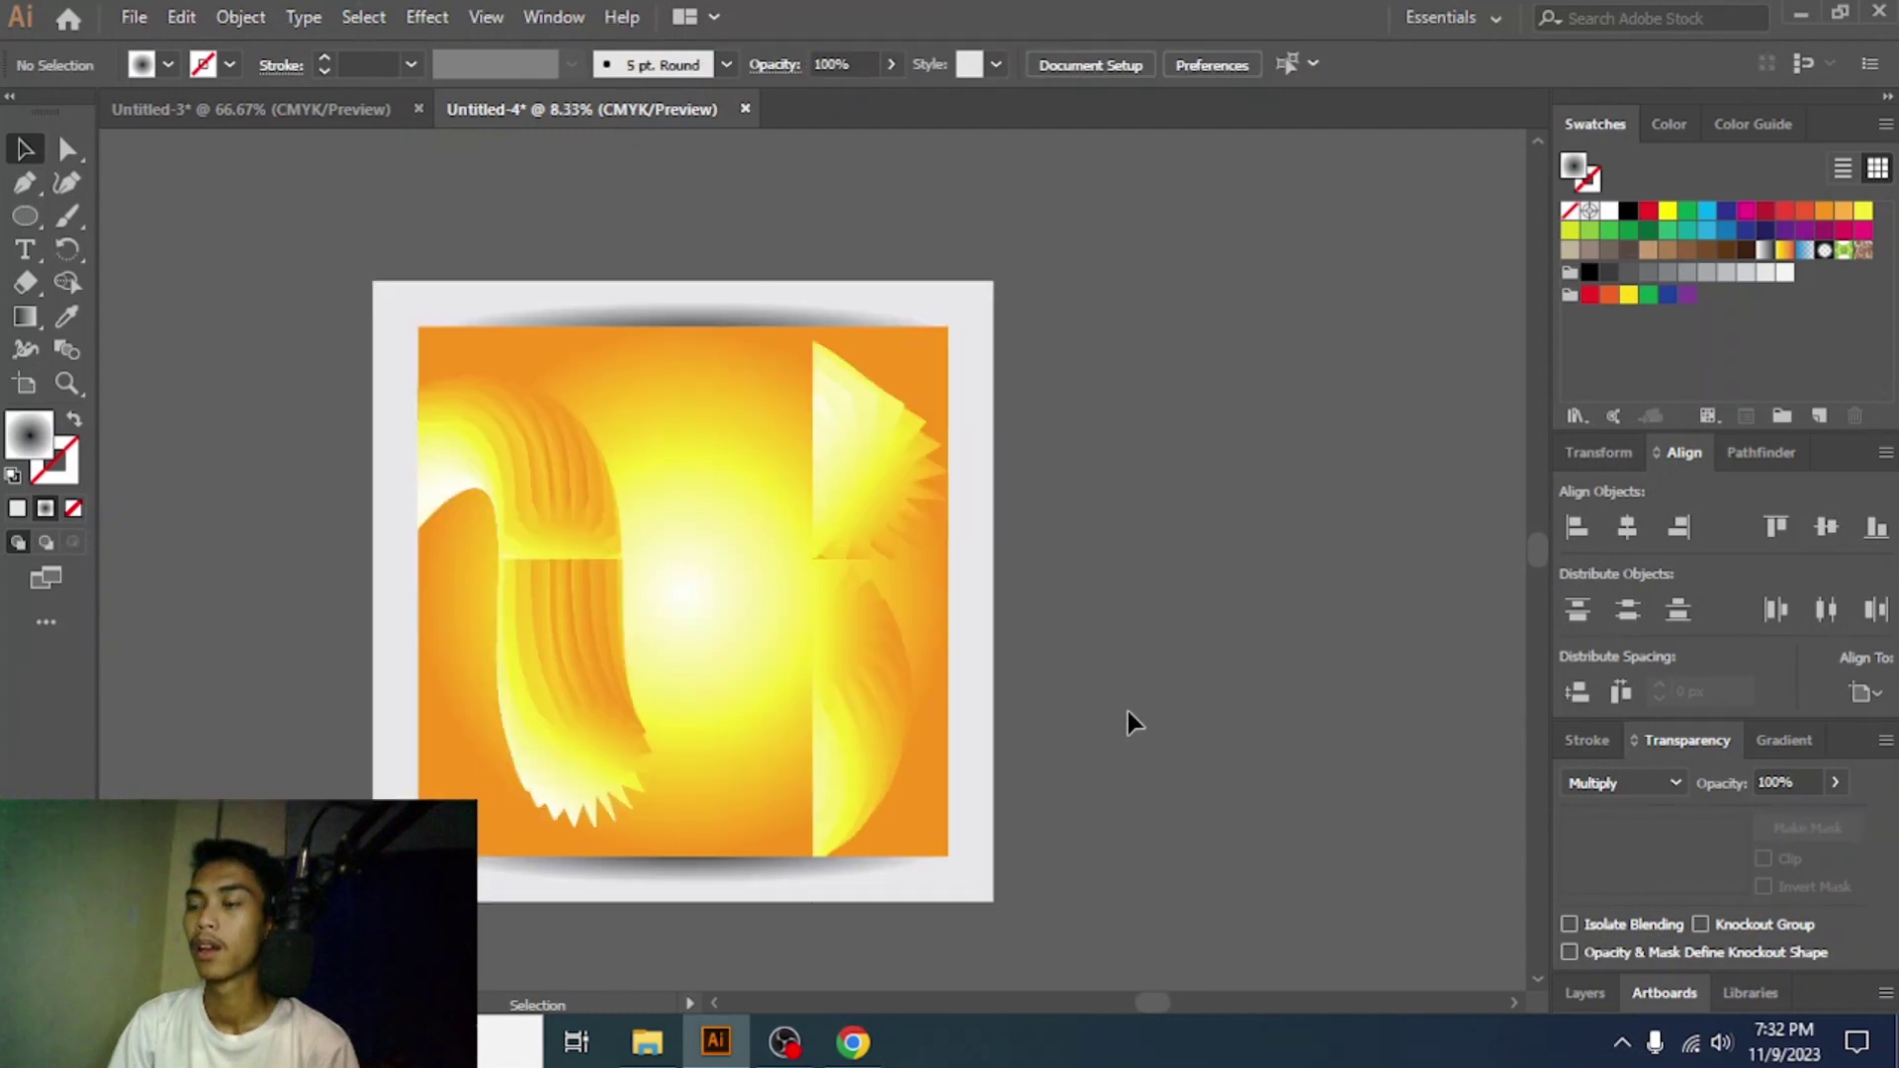
scroll(1124, 673, down, 1)
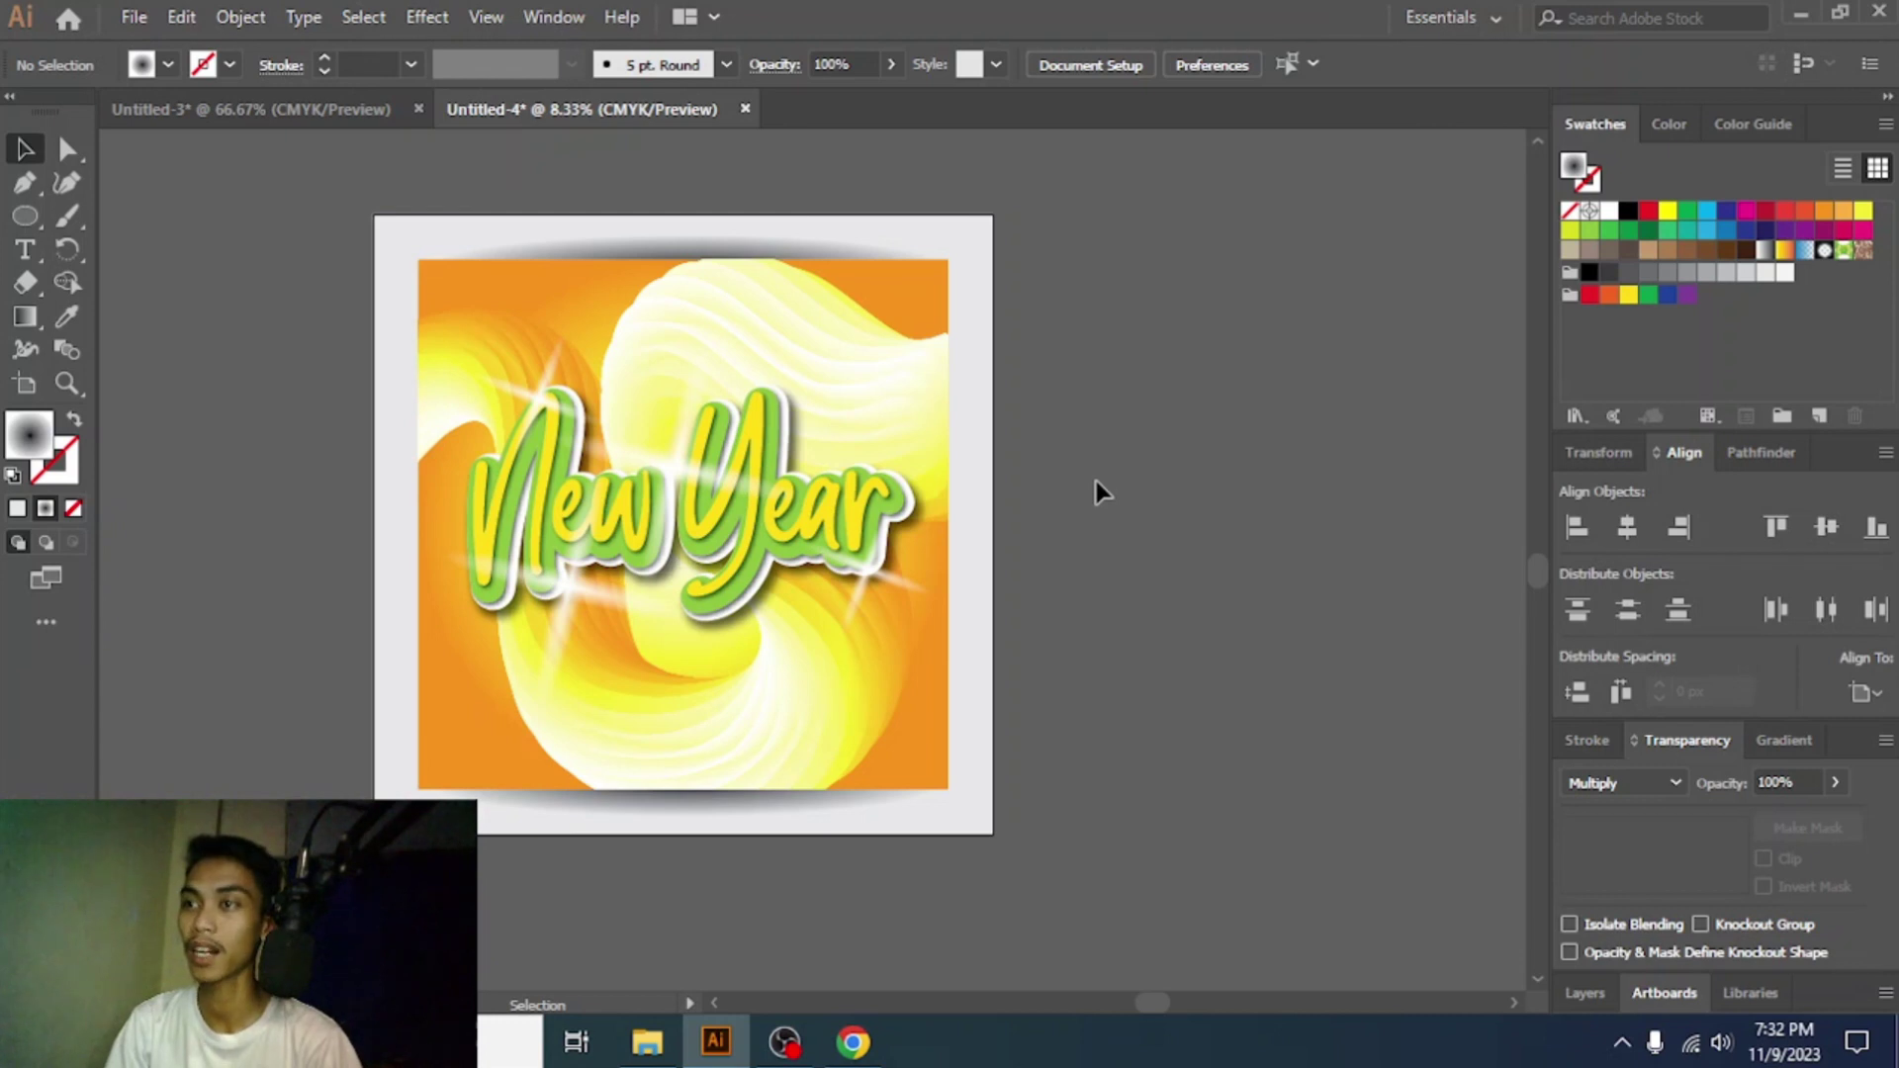
- Start saving the document as a template file and create a folder named MAS2 inside MICROSTOCK on Local Disk (D:) as its location
click(134, 18)
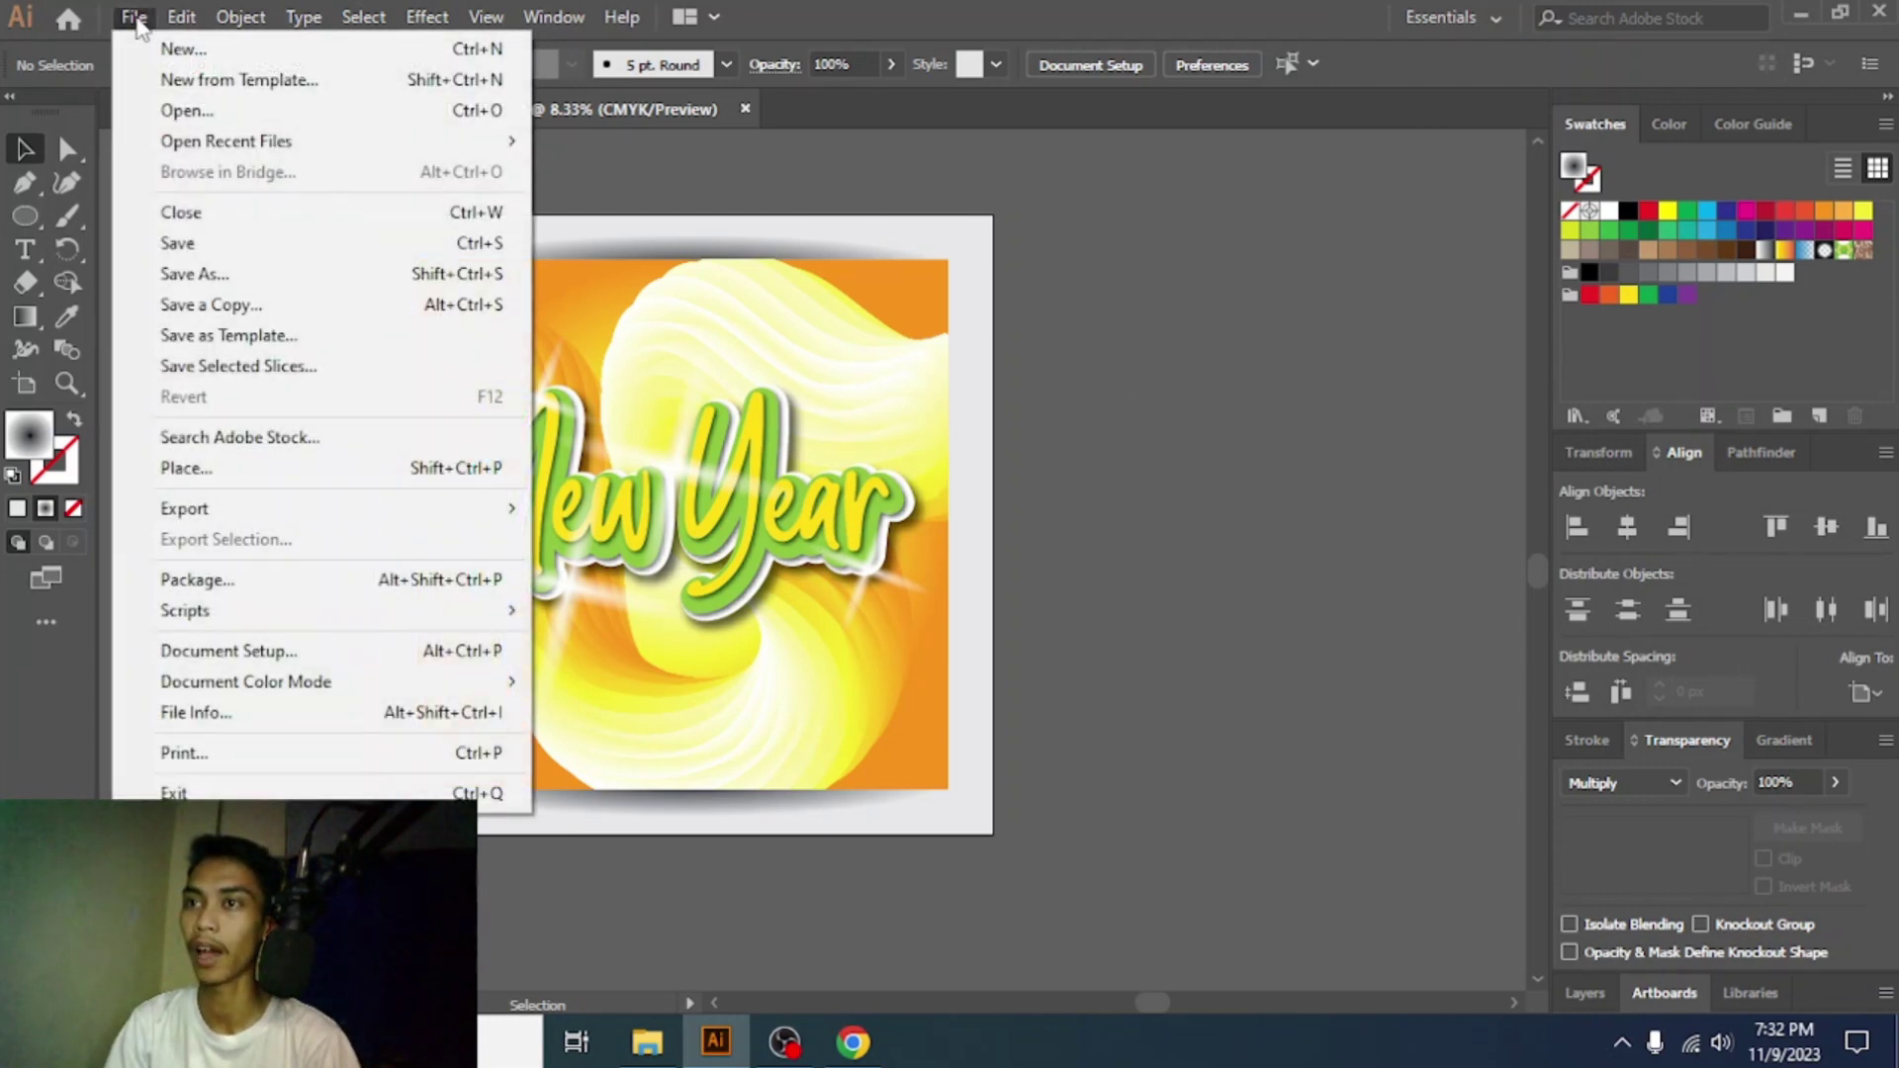
click(288, 336)
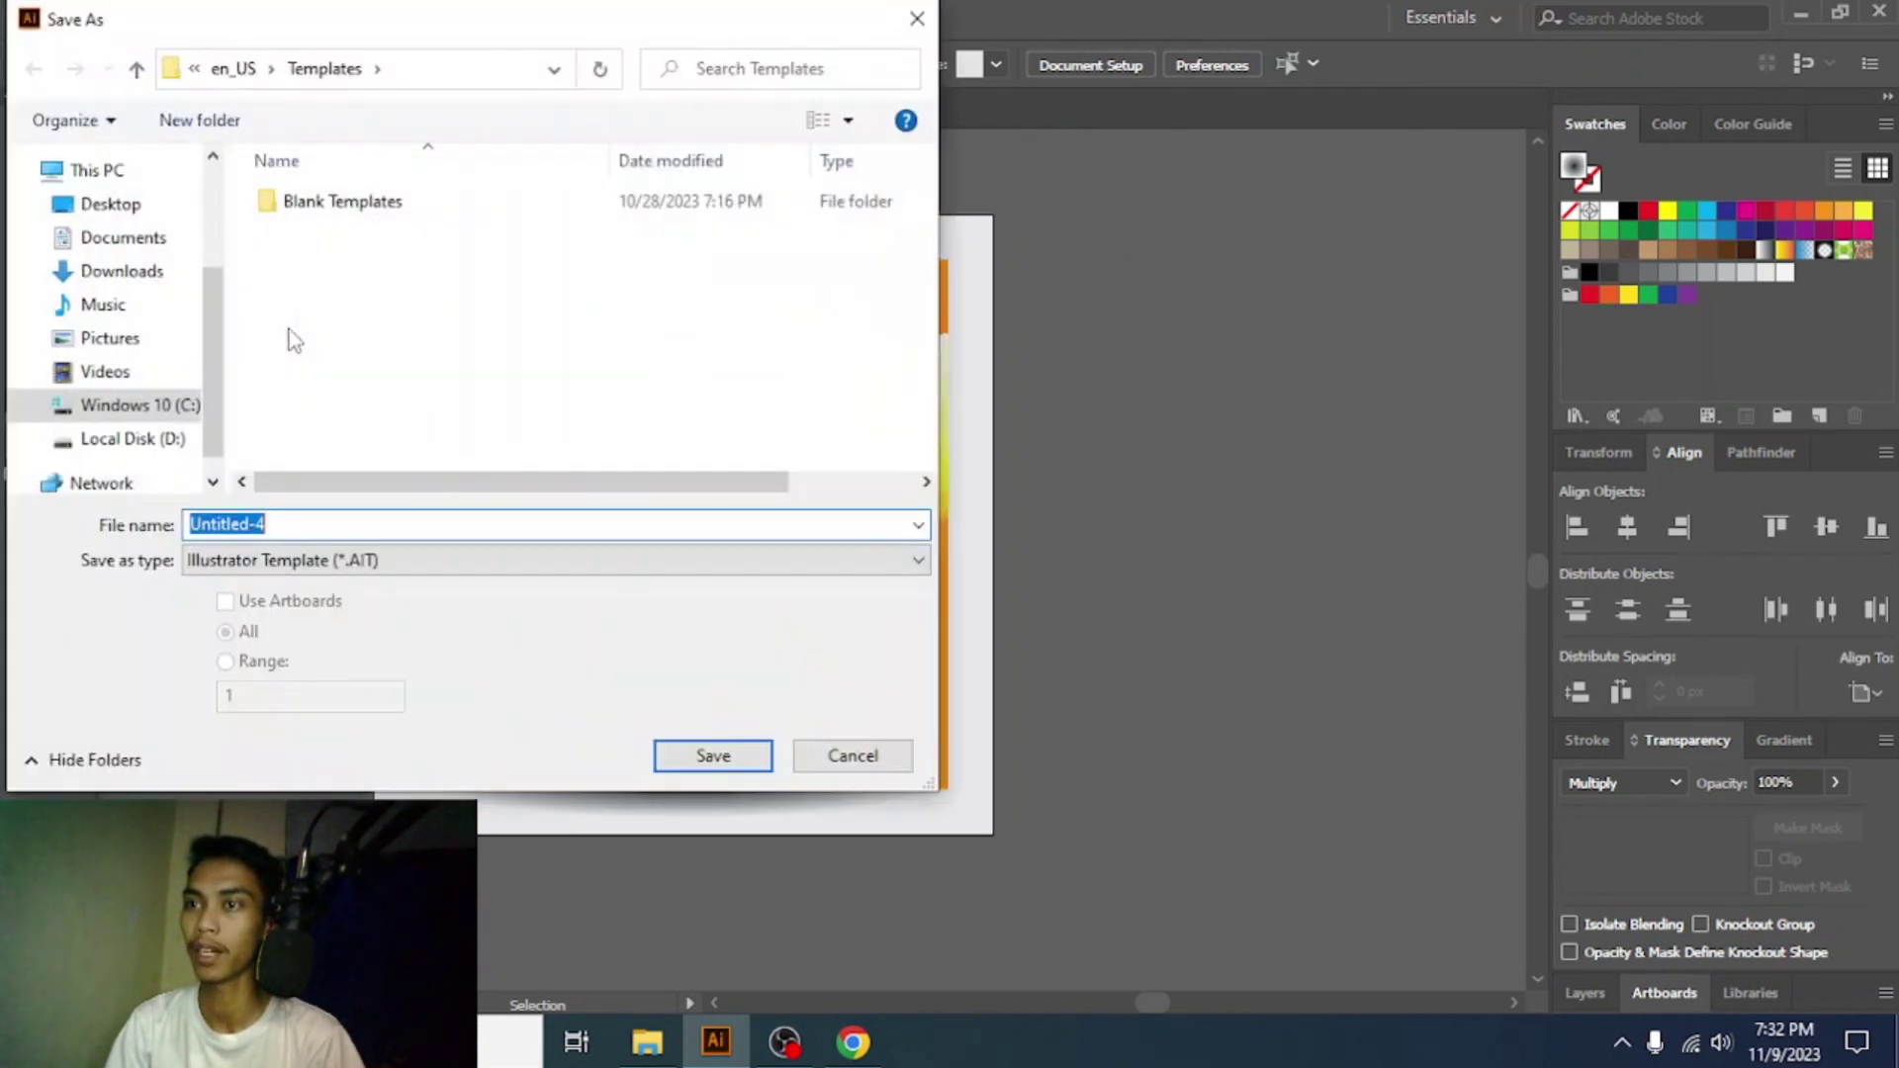
click(194, 436)
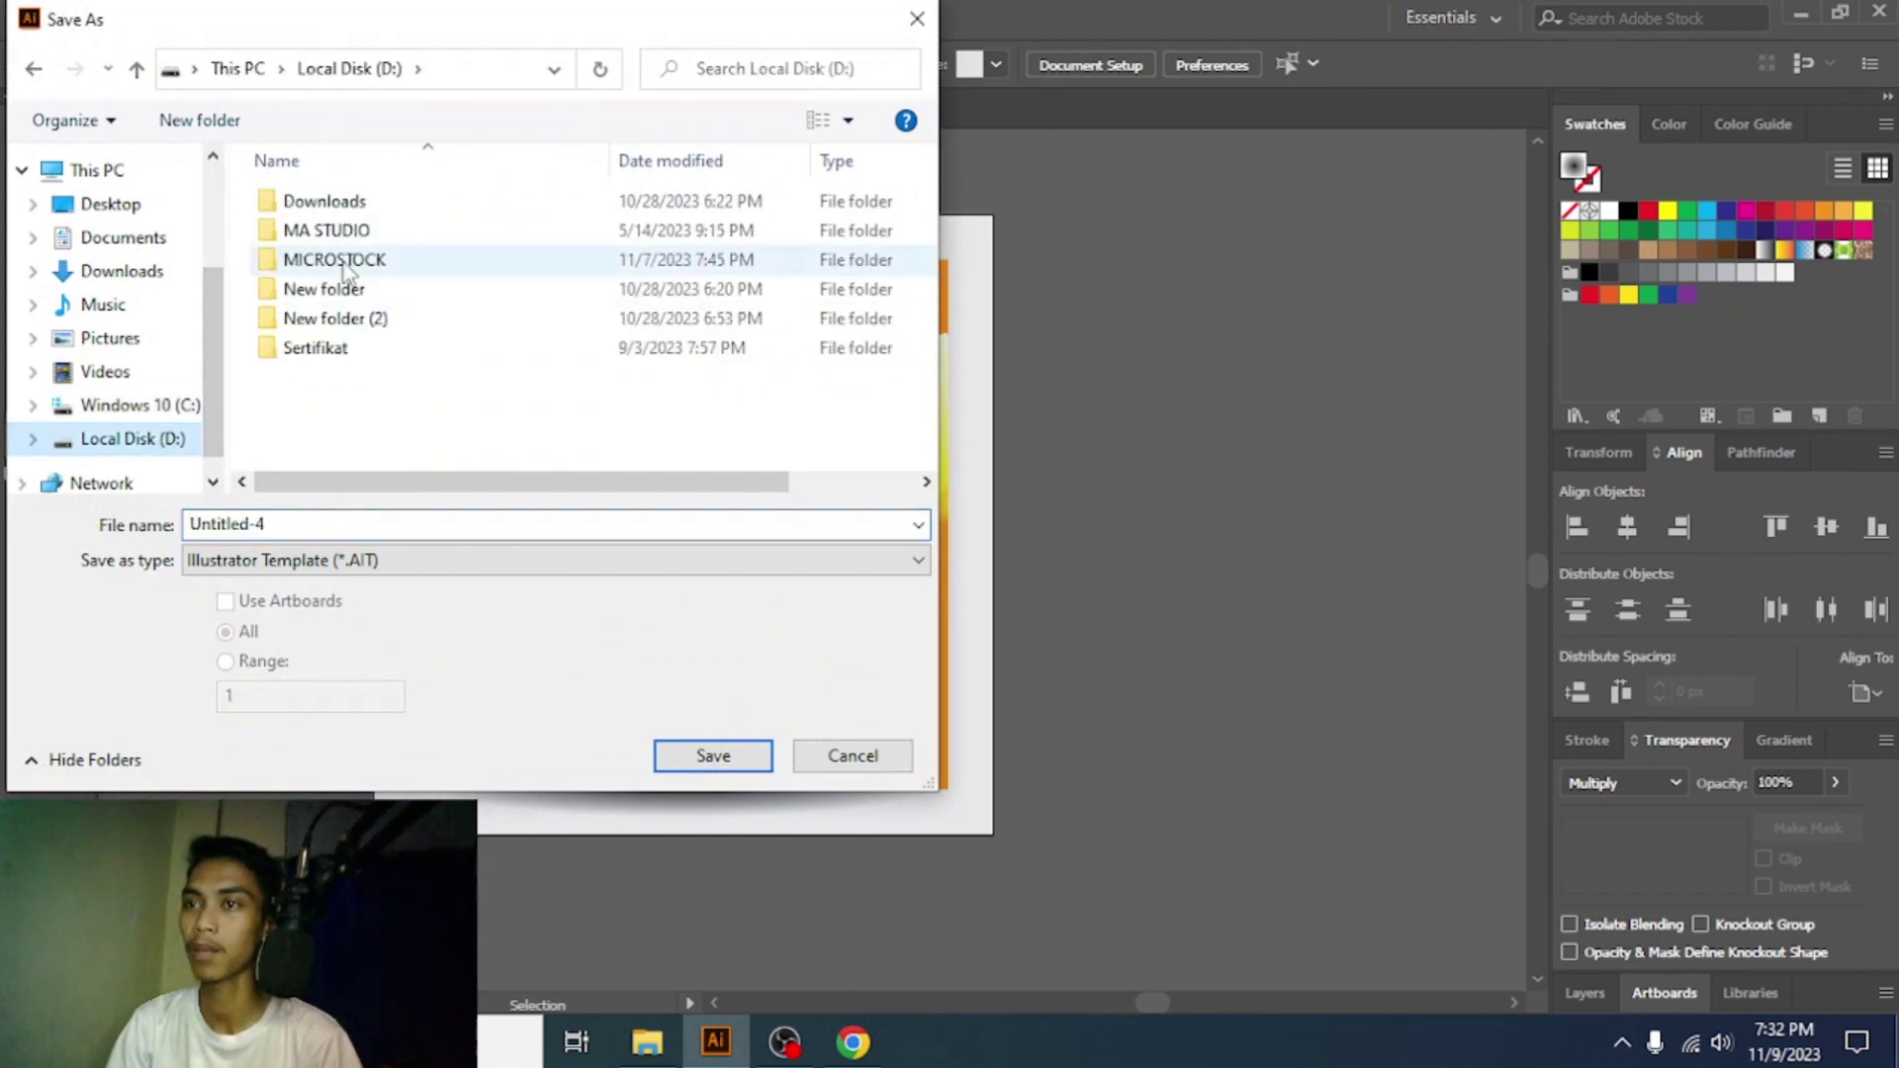
click(362, 264)
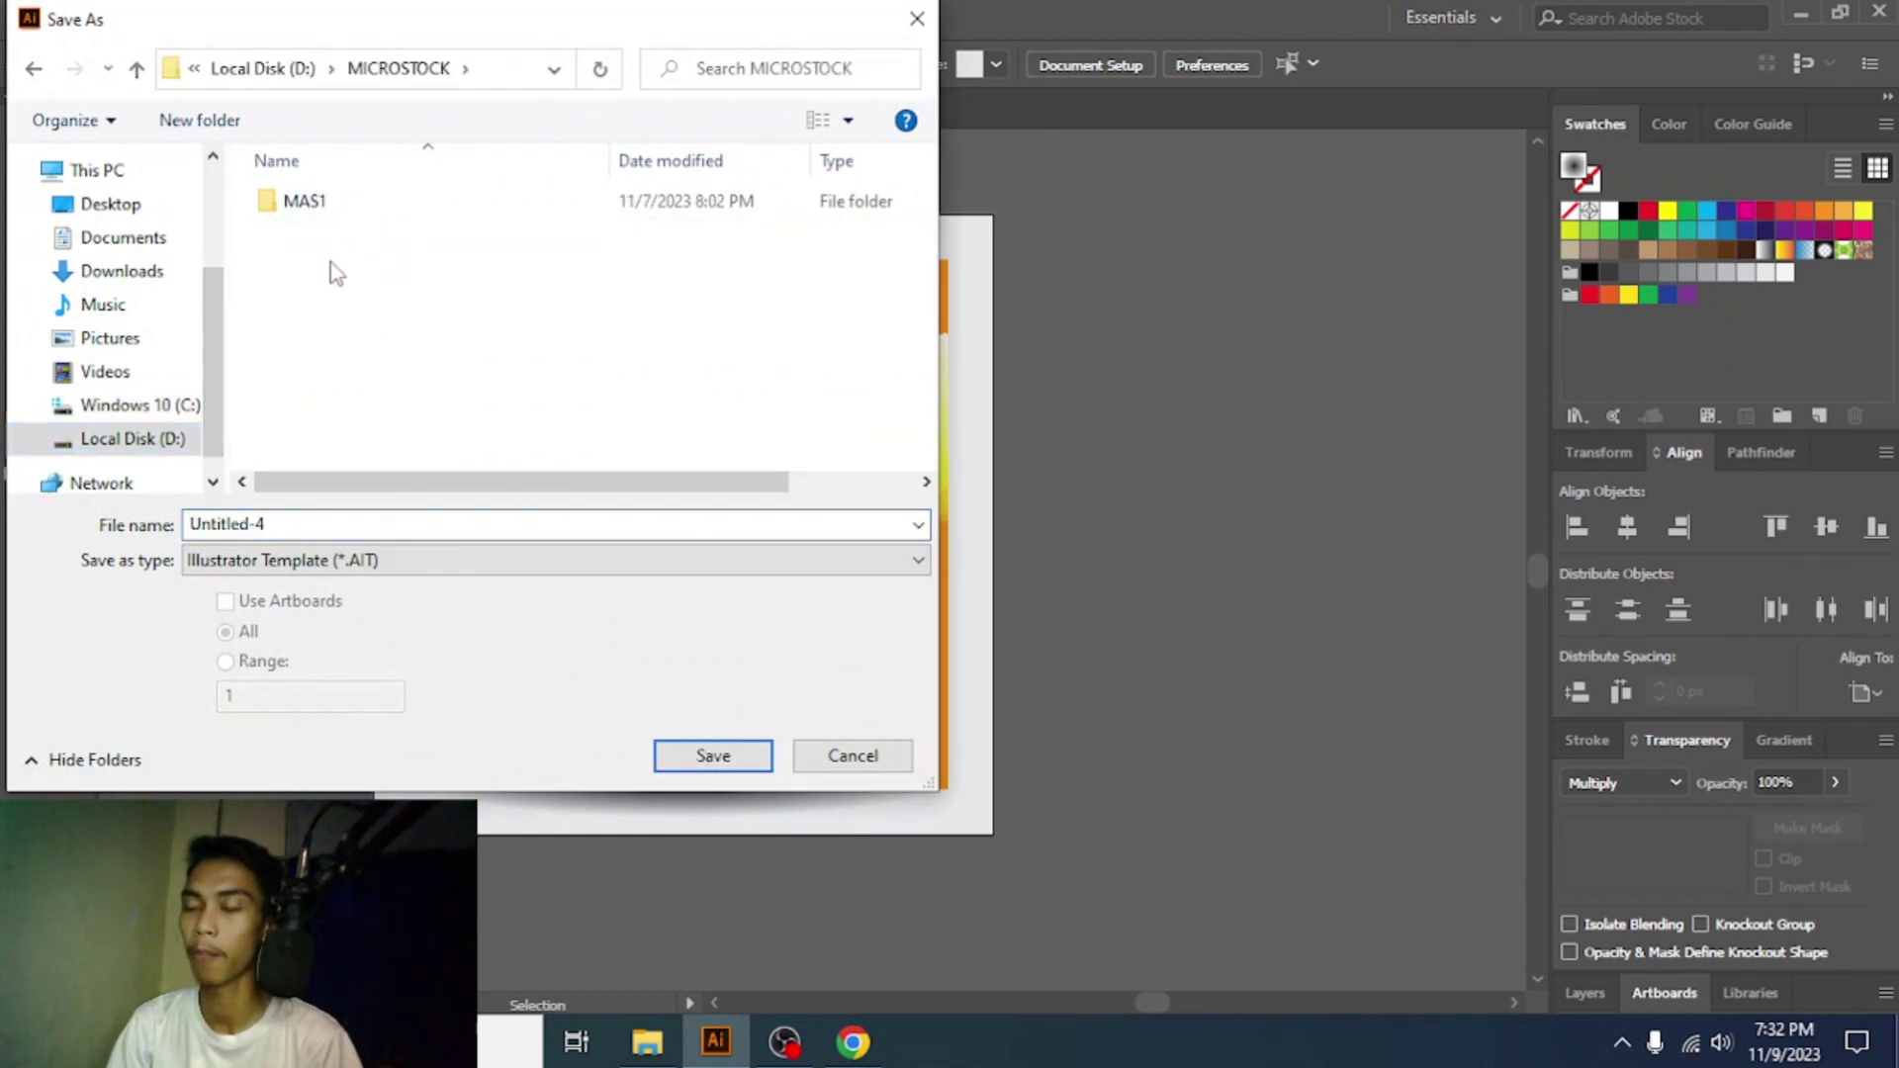
click(200, 120)
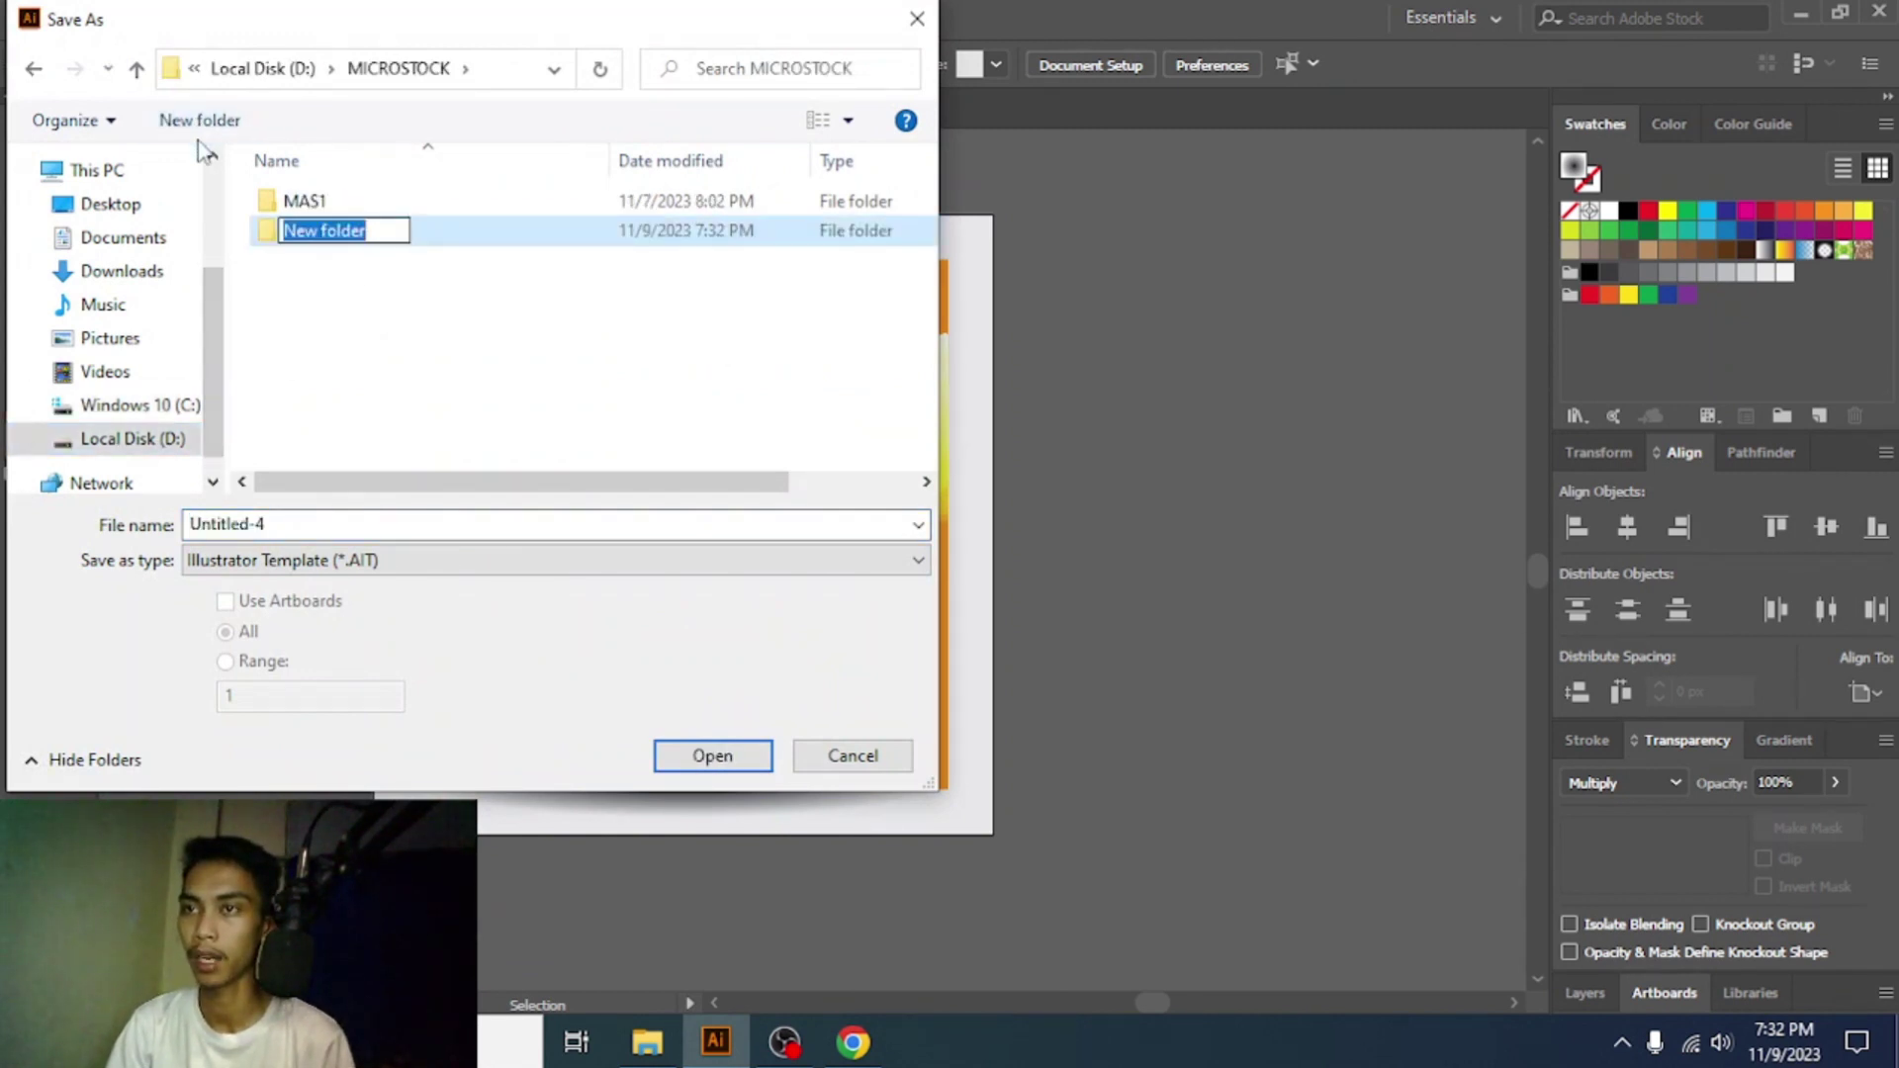
text(MAS2)
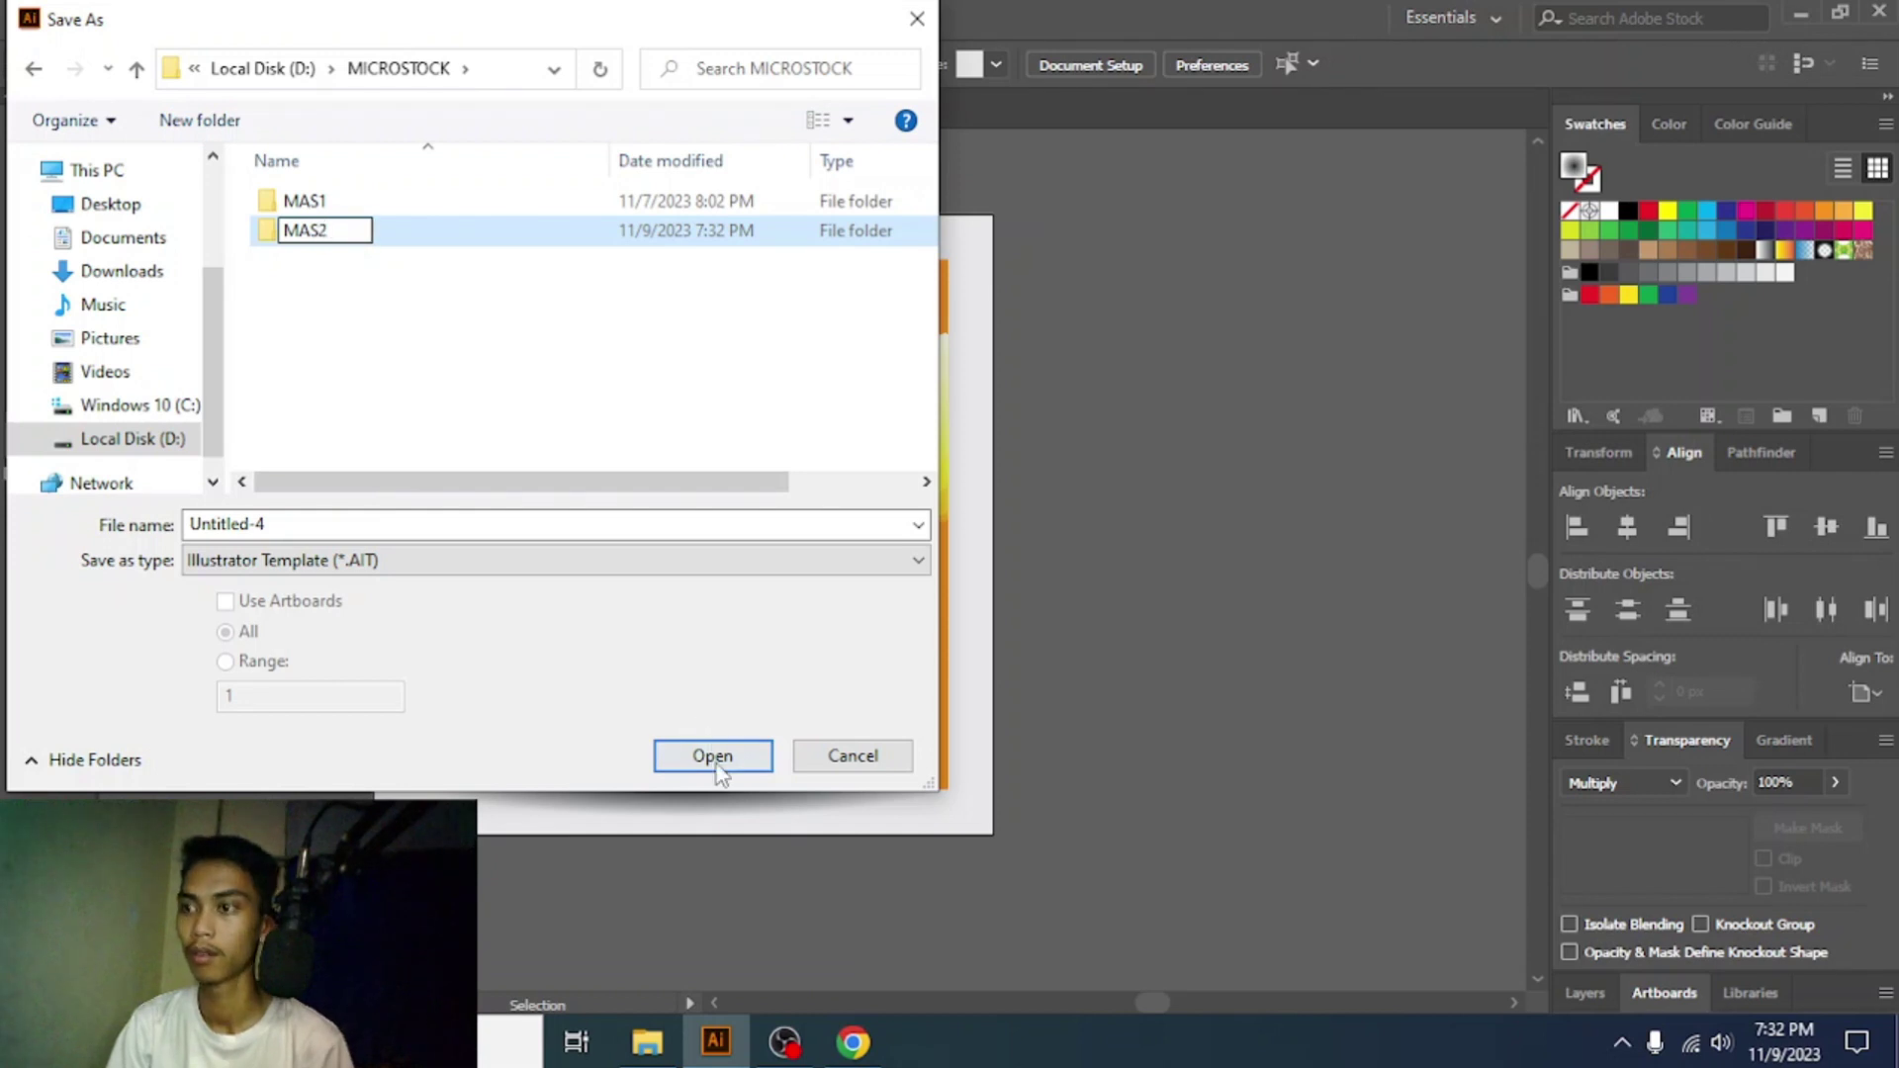
key(Return)
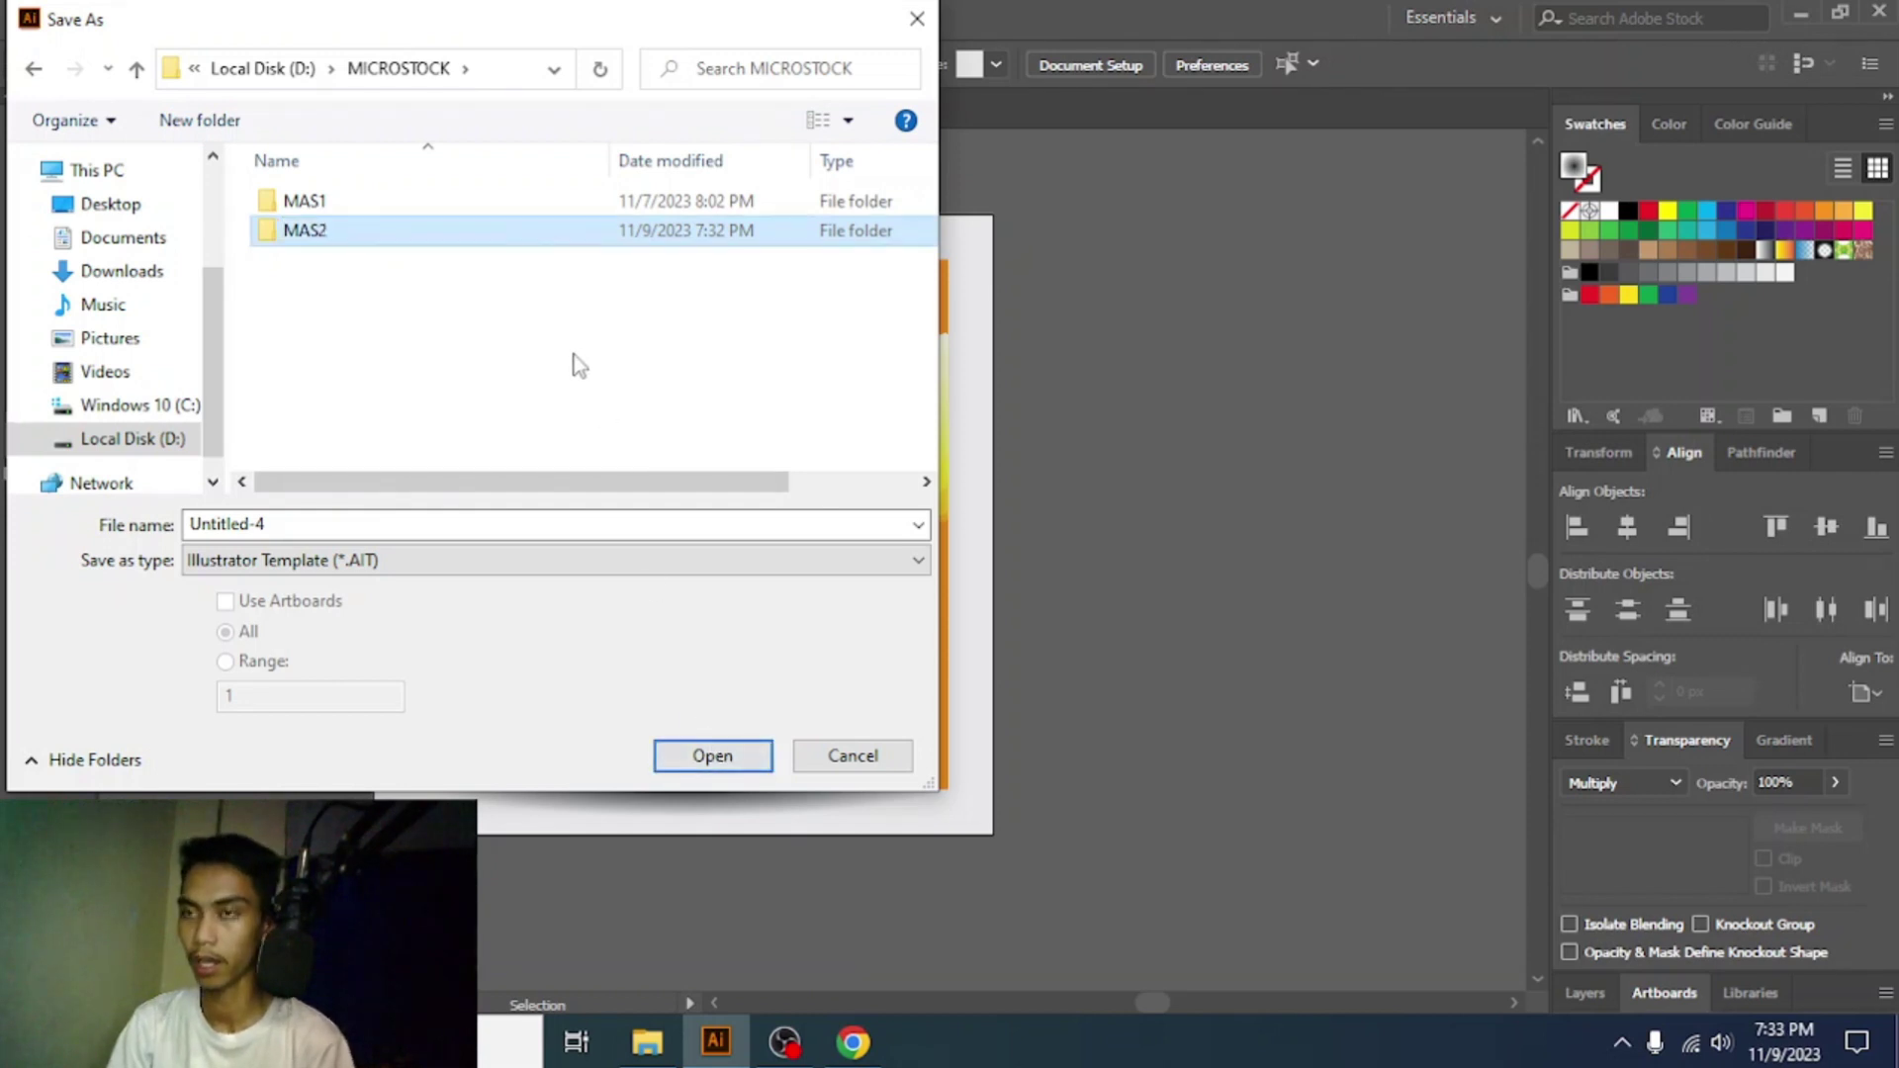
double_click(360, 229)
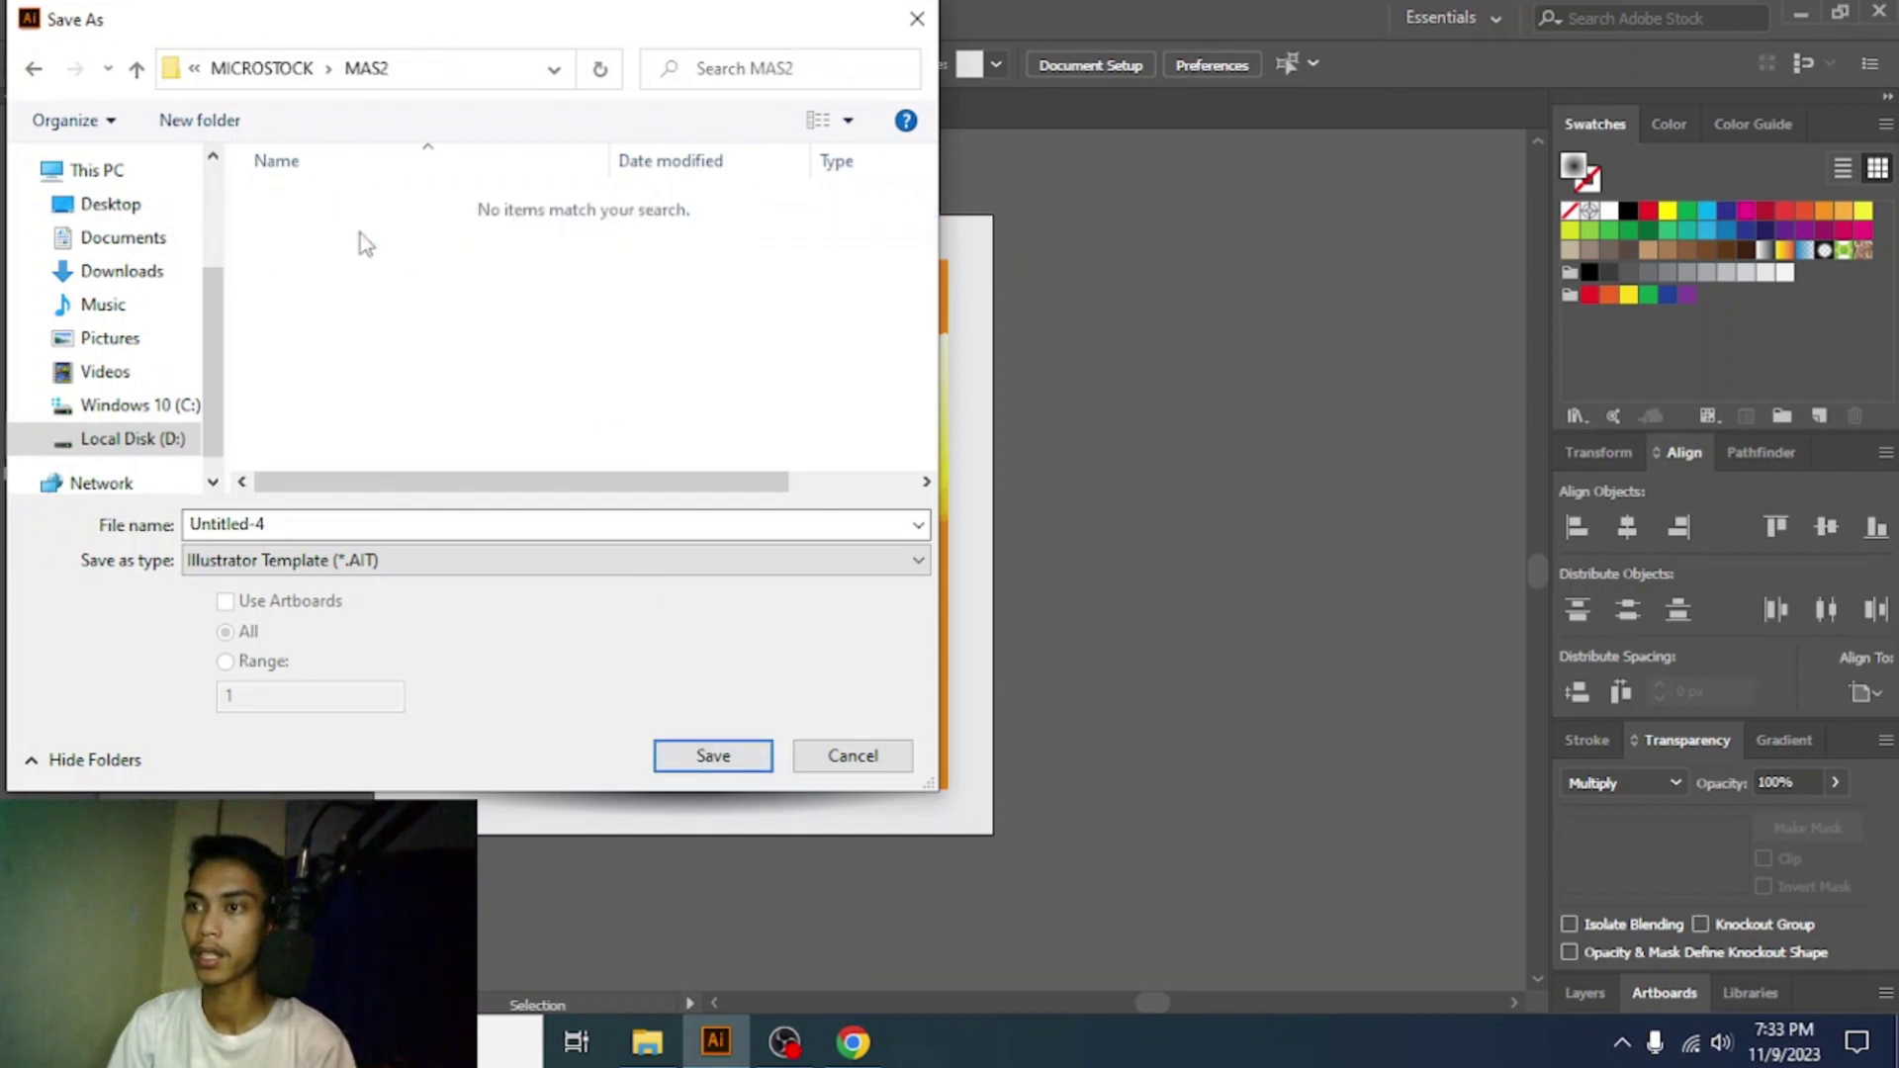
- Name the file MAS2a and save it in the Illustrator EPS (*.EPS) format
click(463, 529)
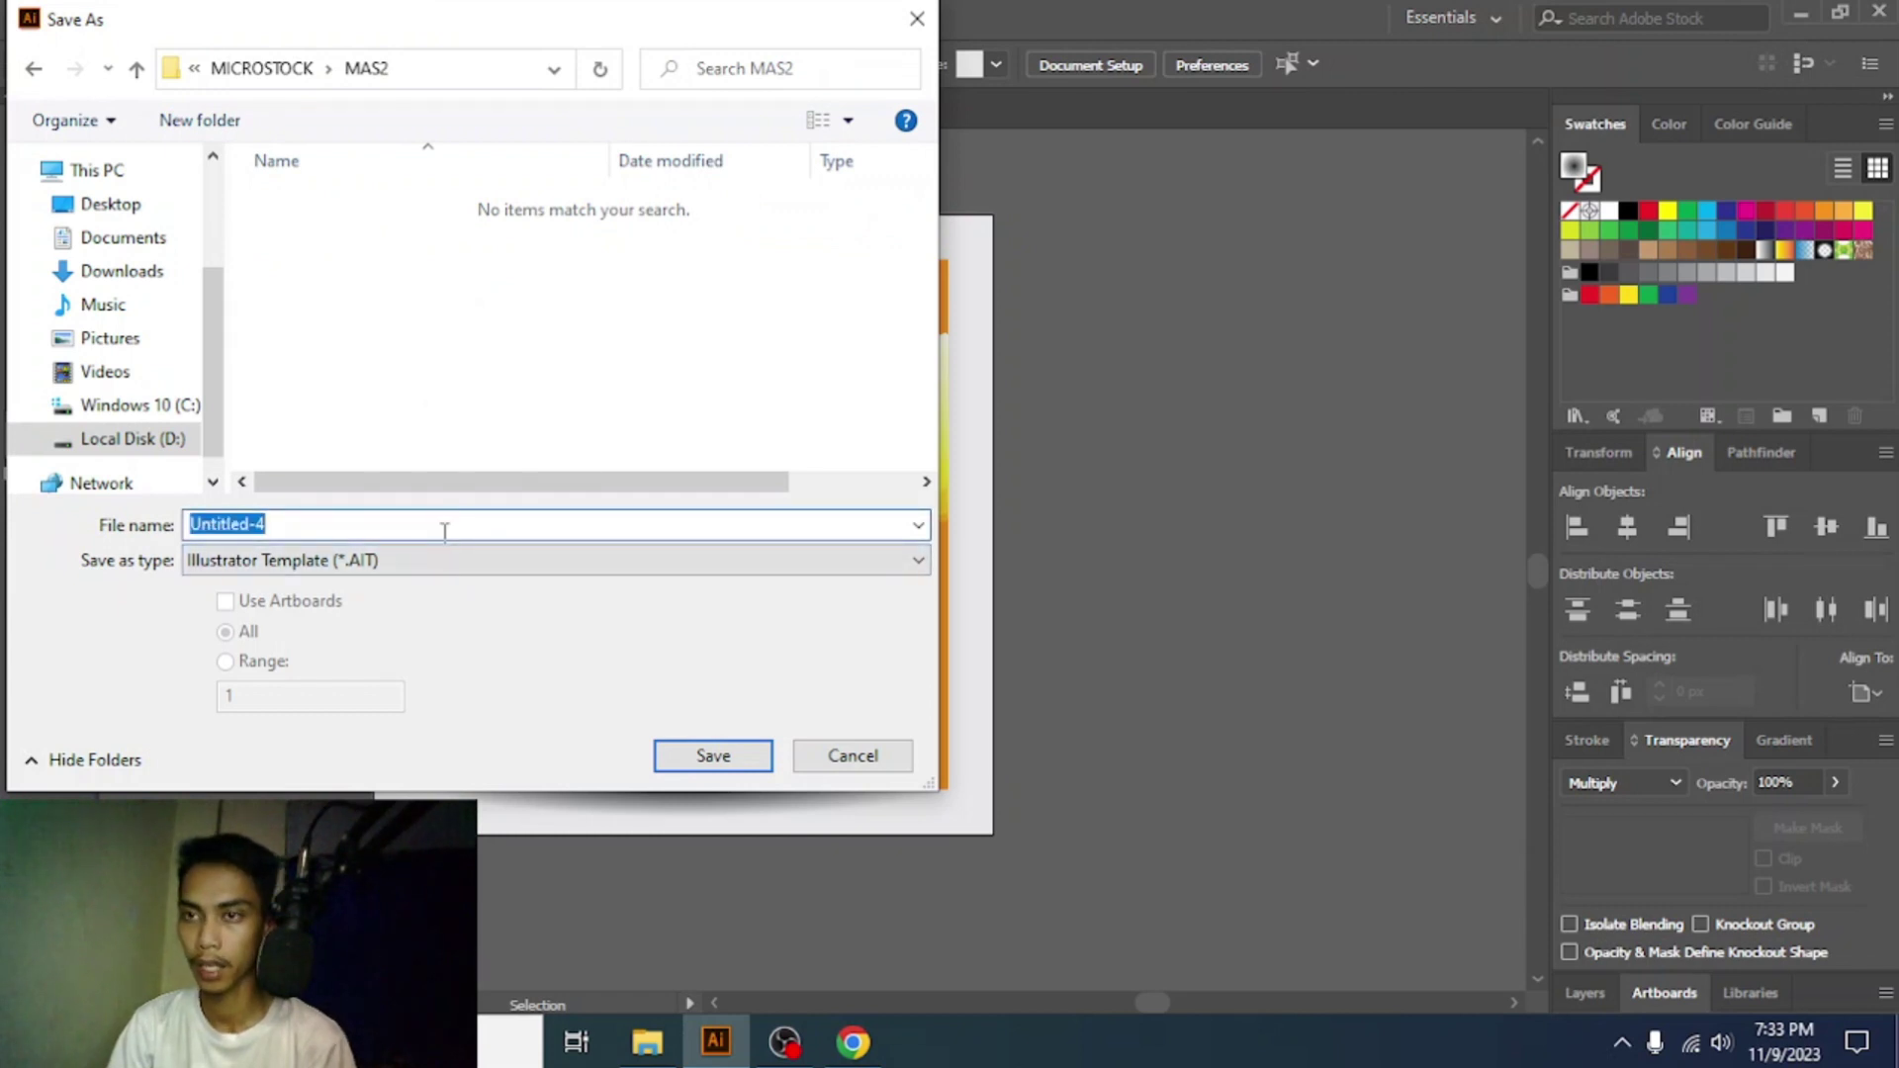
text(MAS2a)
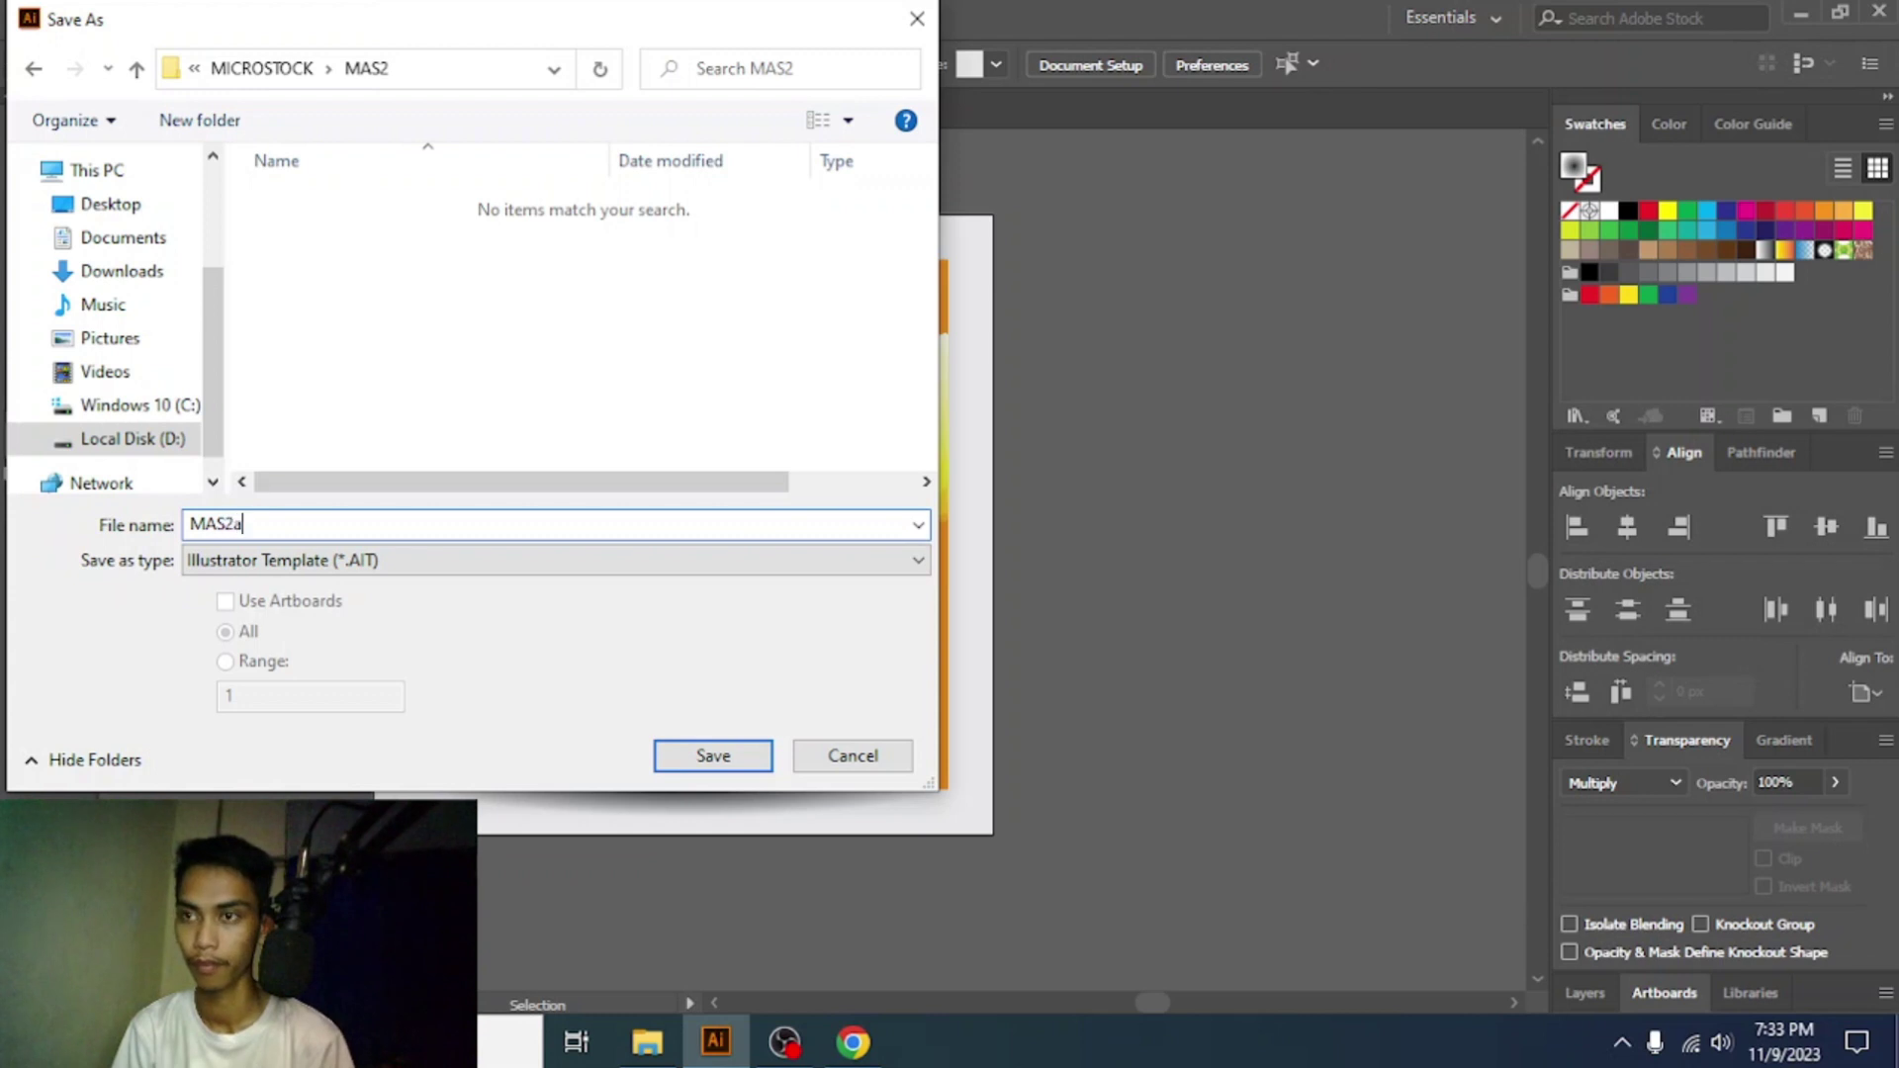
click(472, 569)
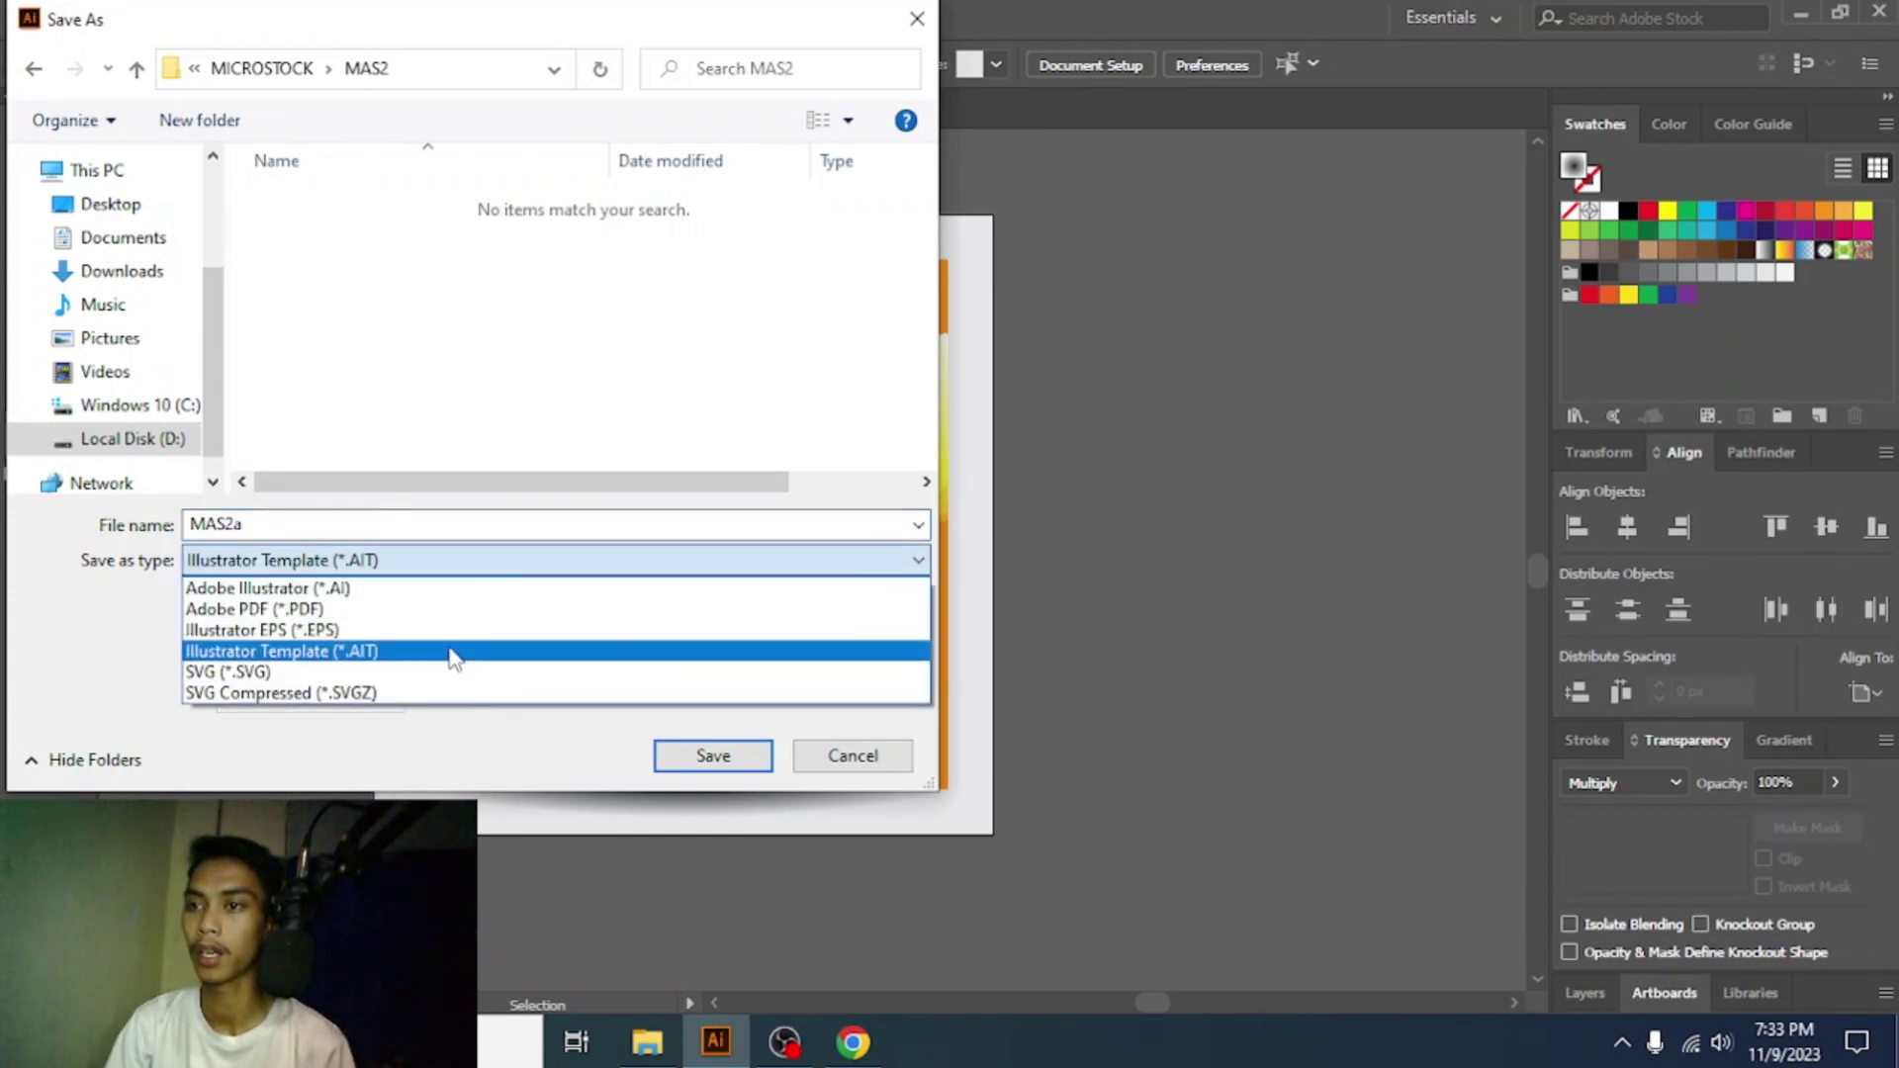
click(447, 631)
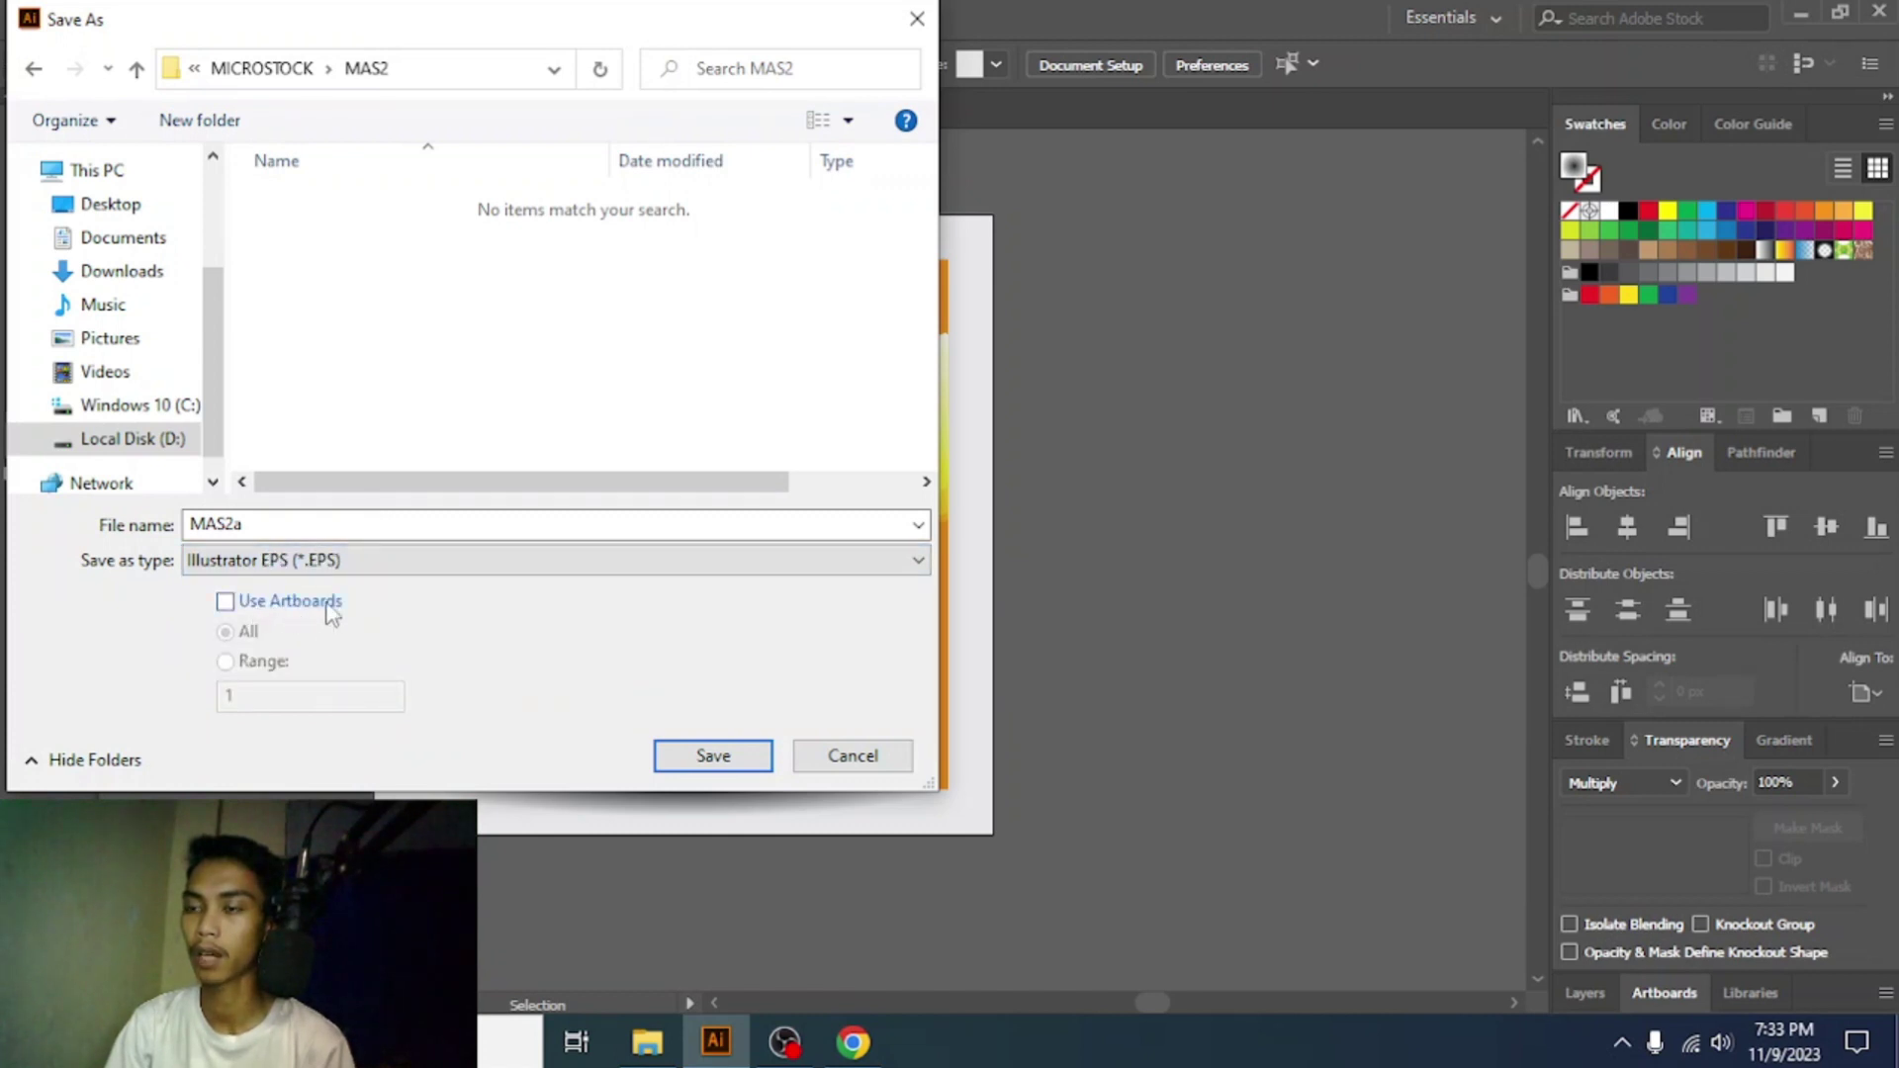
click(720, 760)
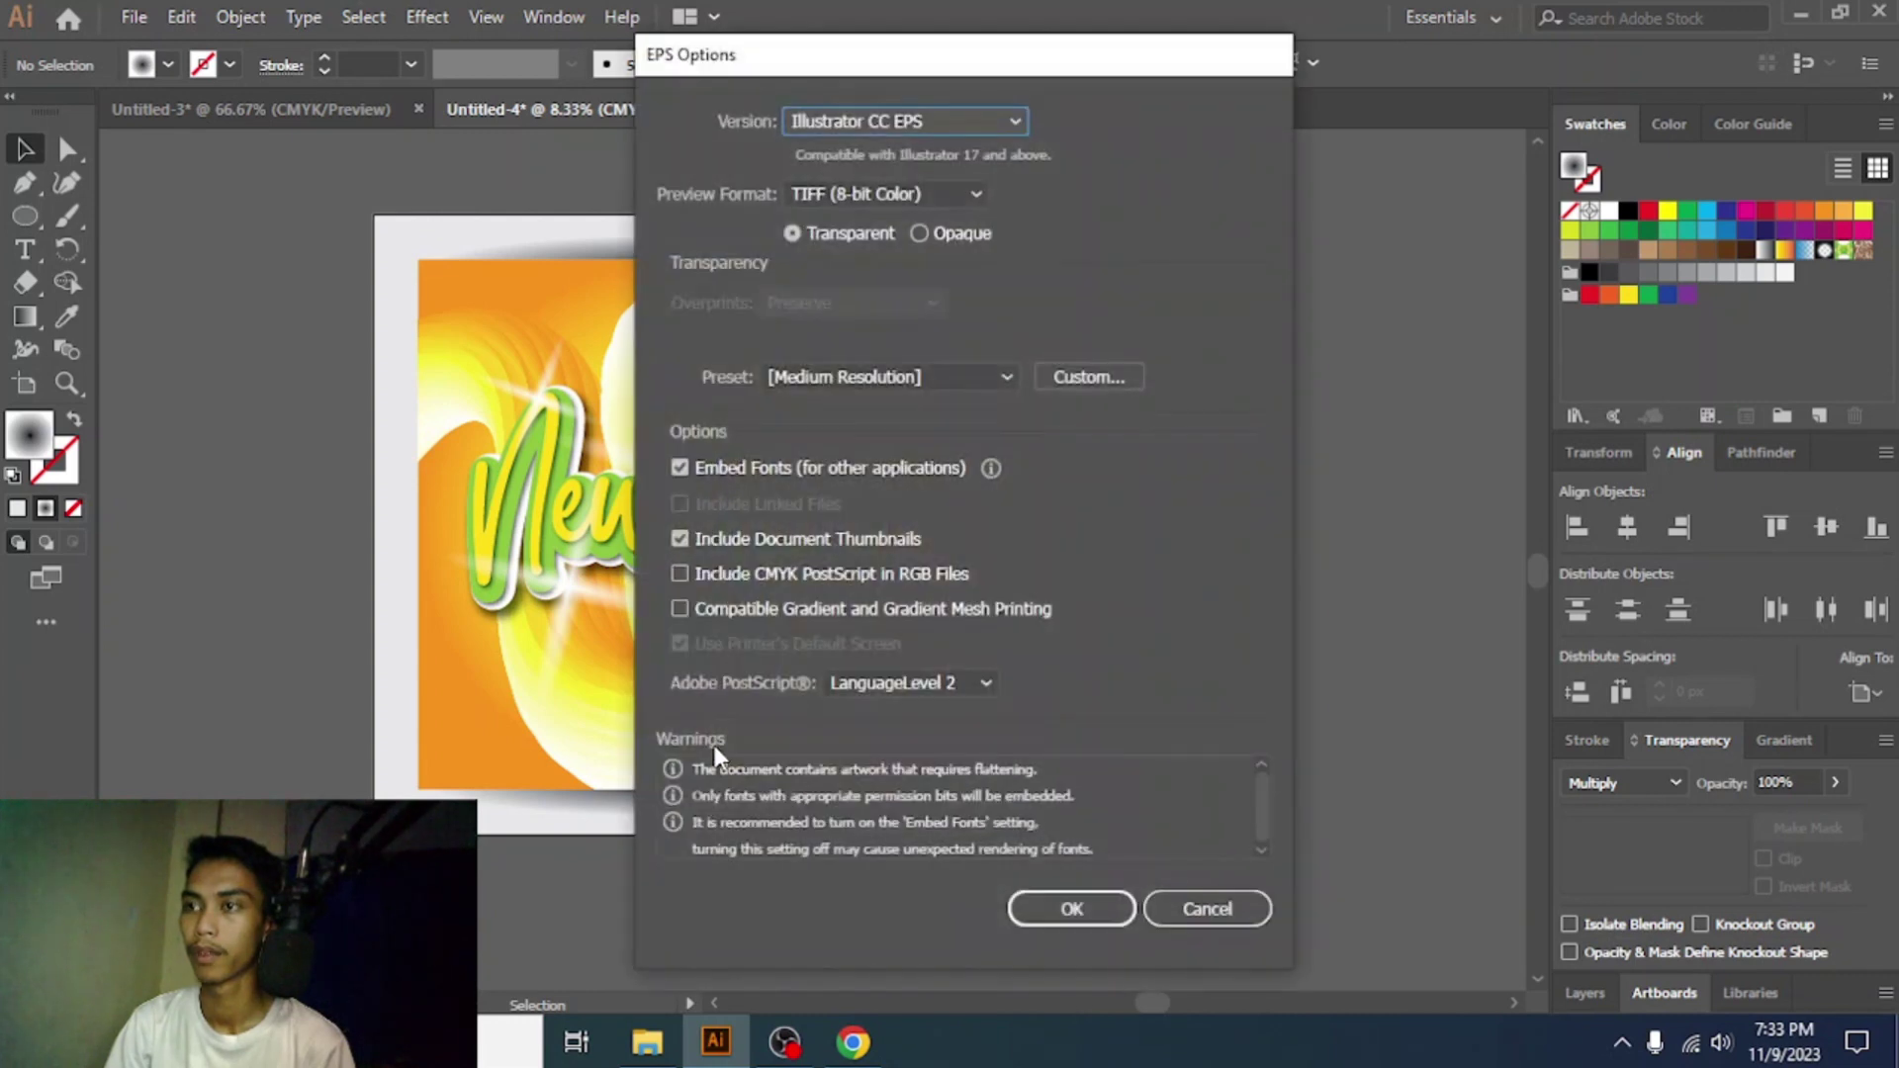
- Save the EPS as version Illustrator 10 EPS with preview format None, without embedded fonts or document thumbnails
click(853, 127)
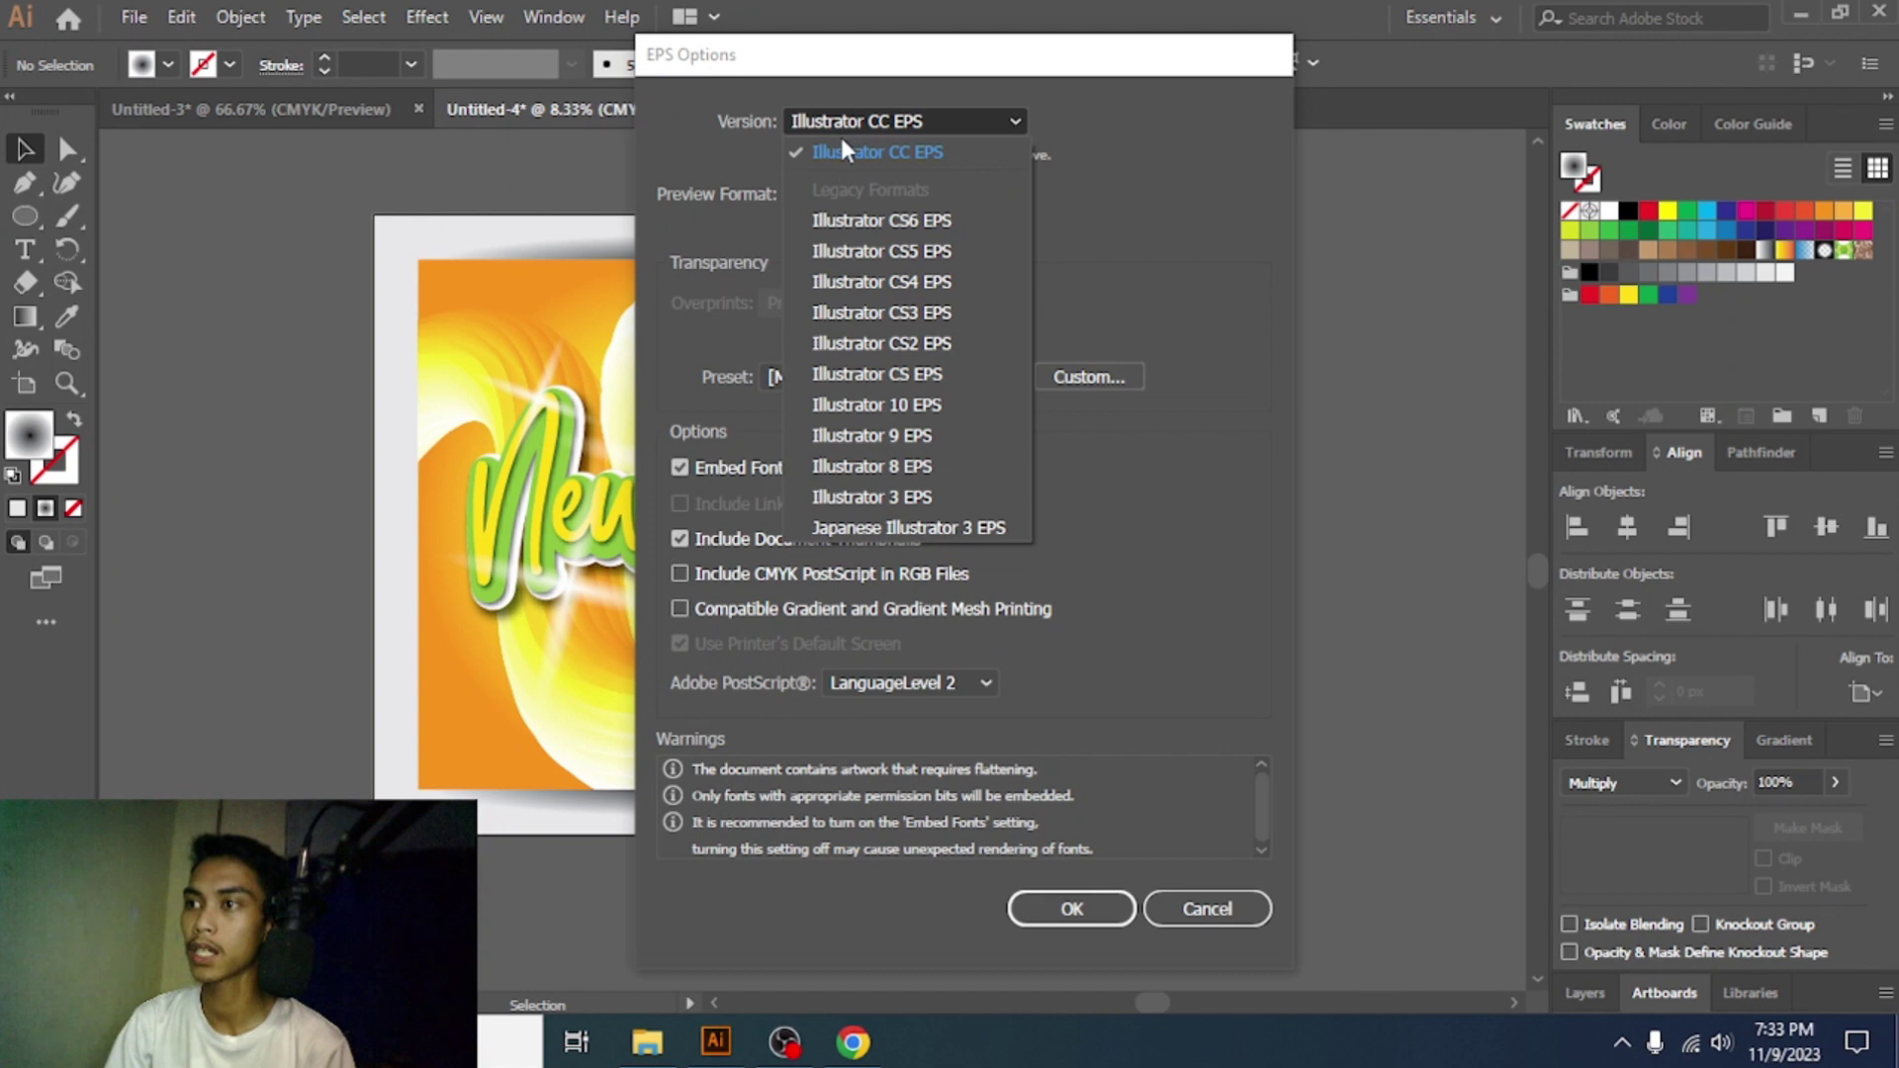
click(874, 407)
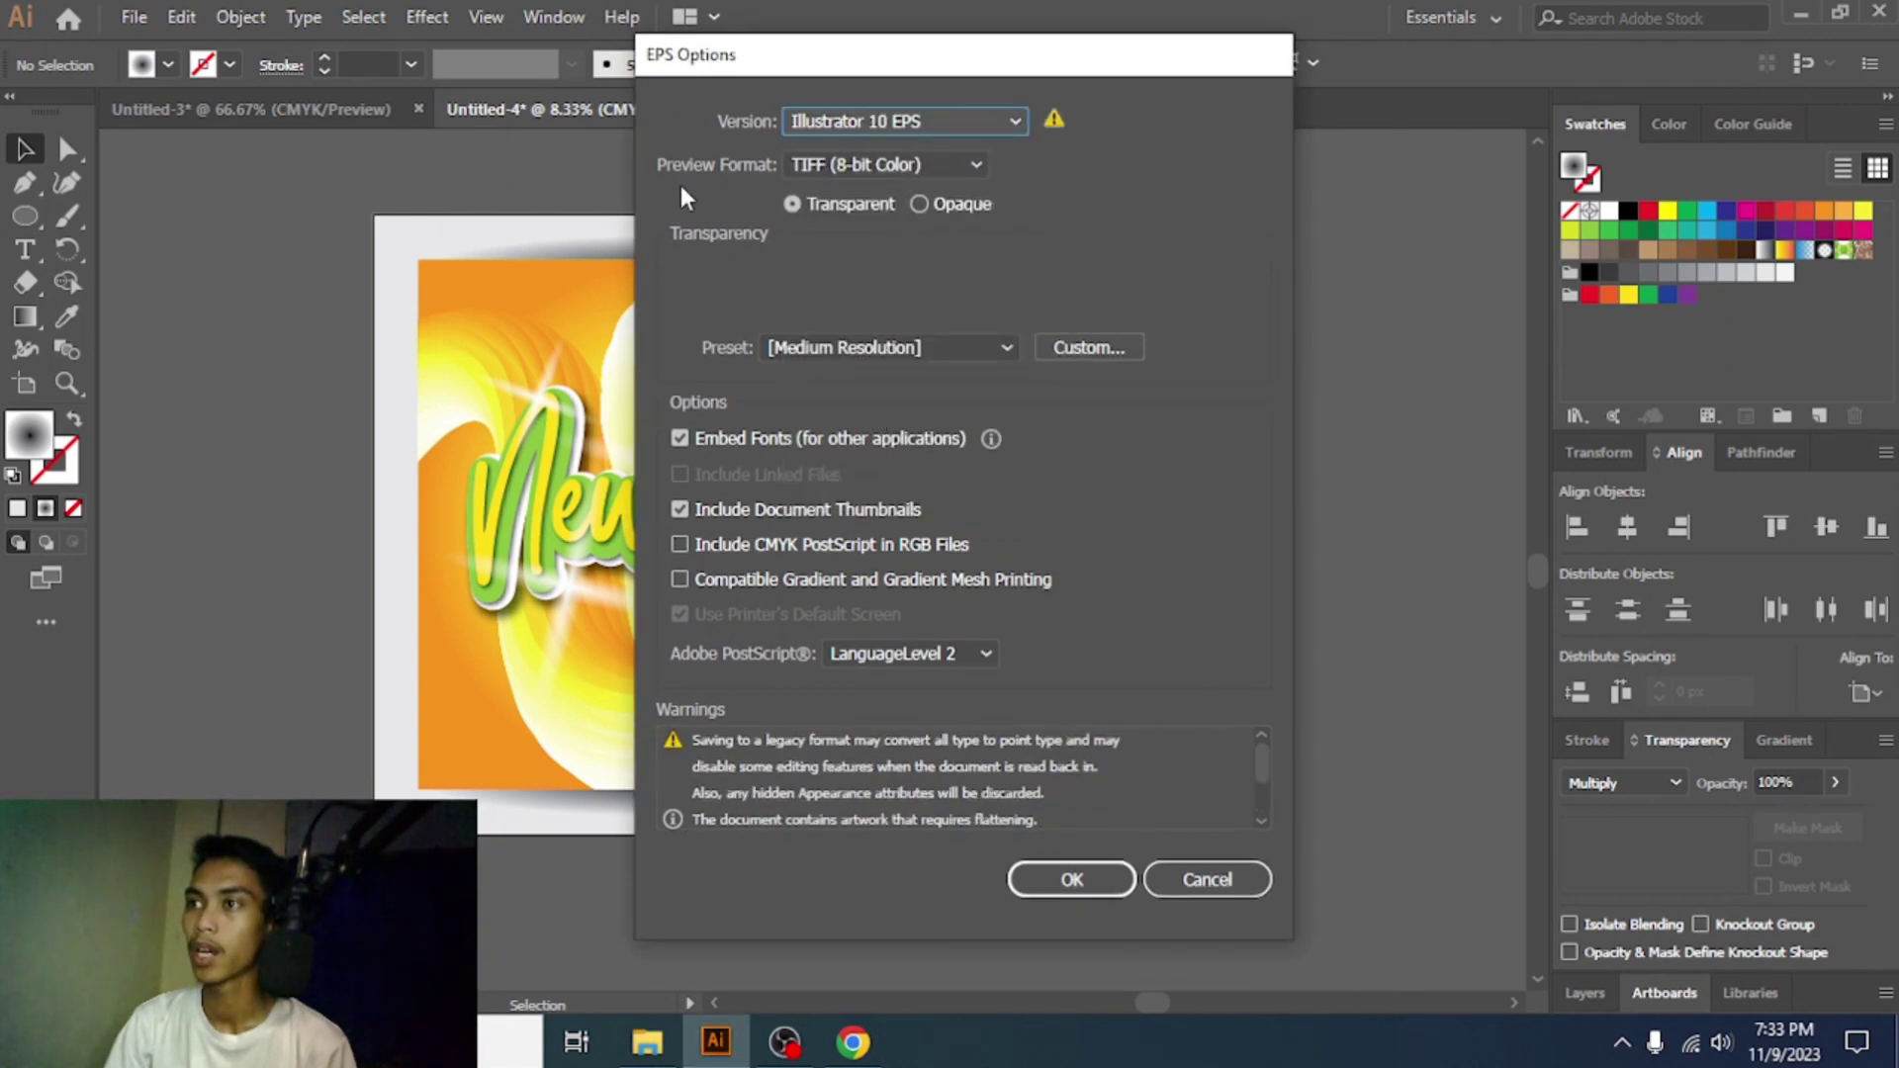
click(848, 170)
click(833, 191)
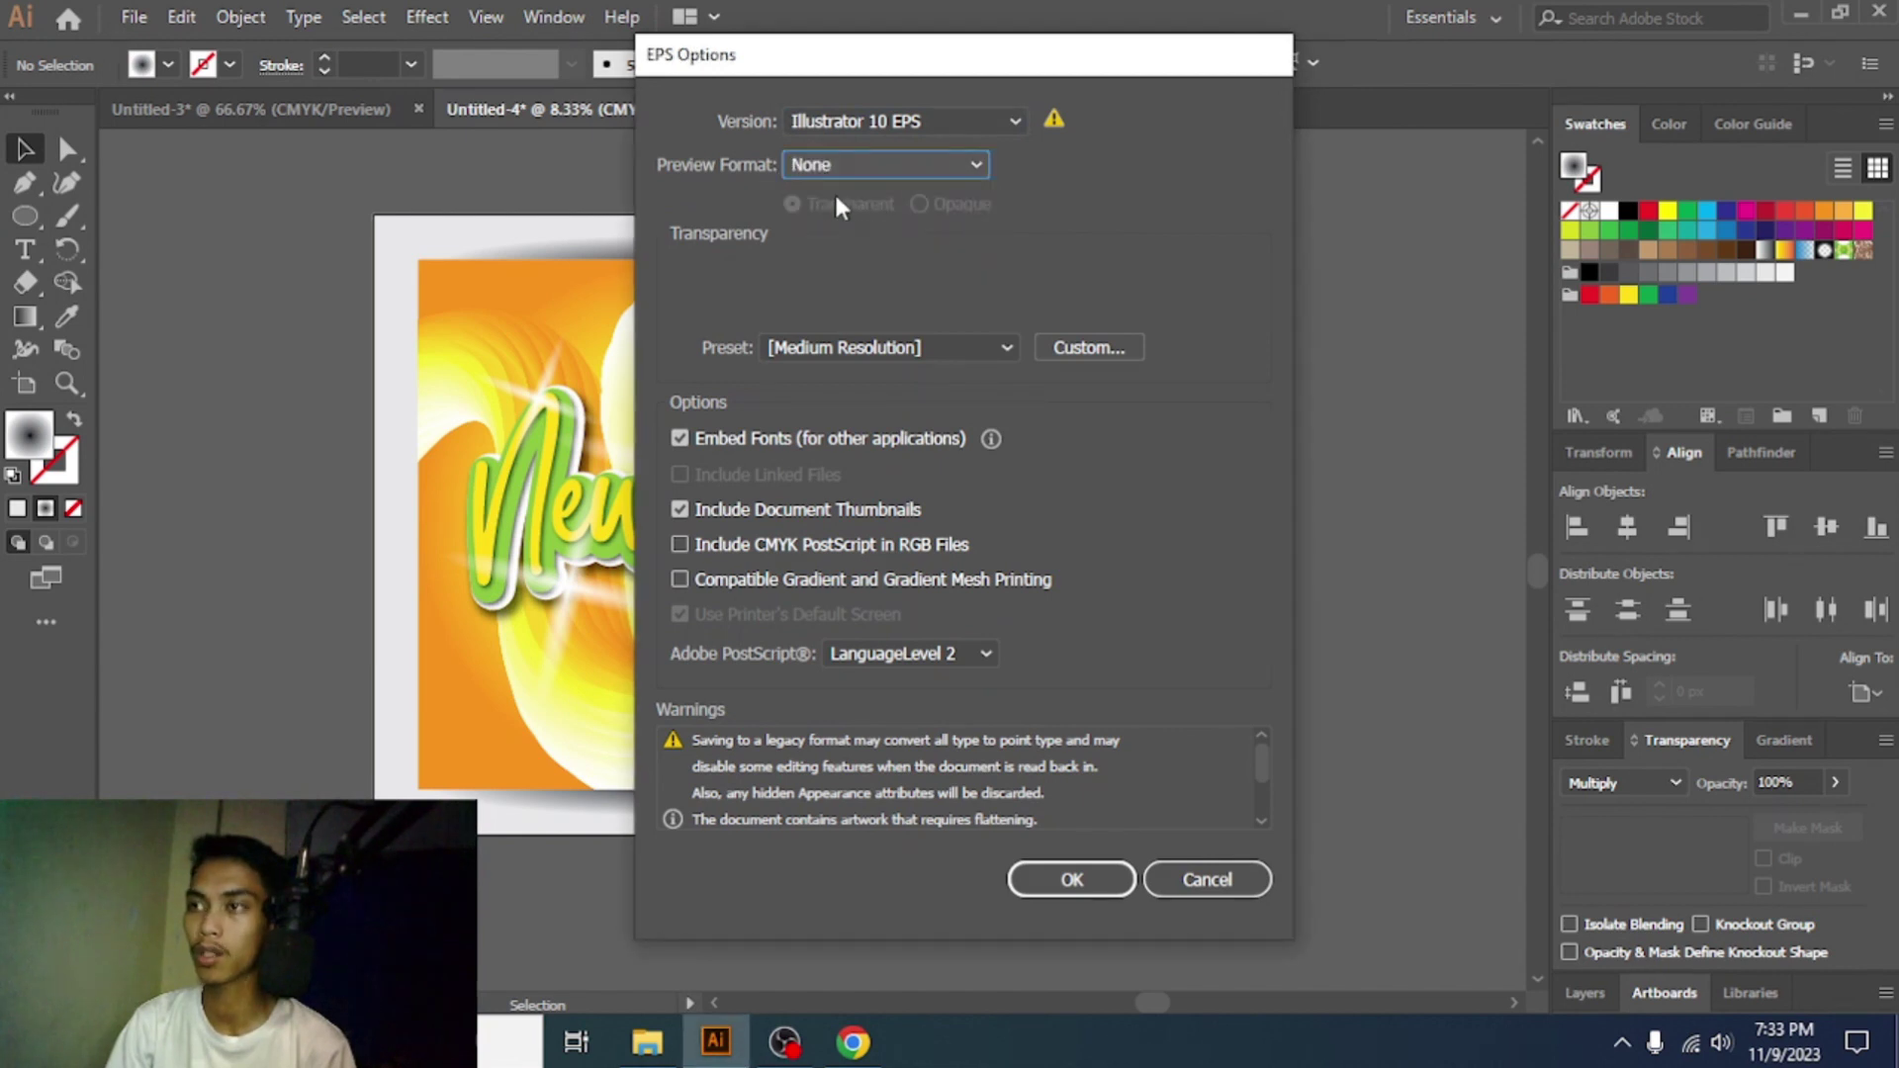
click(681, 438)
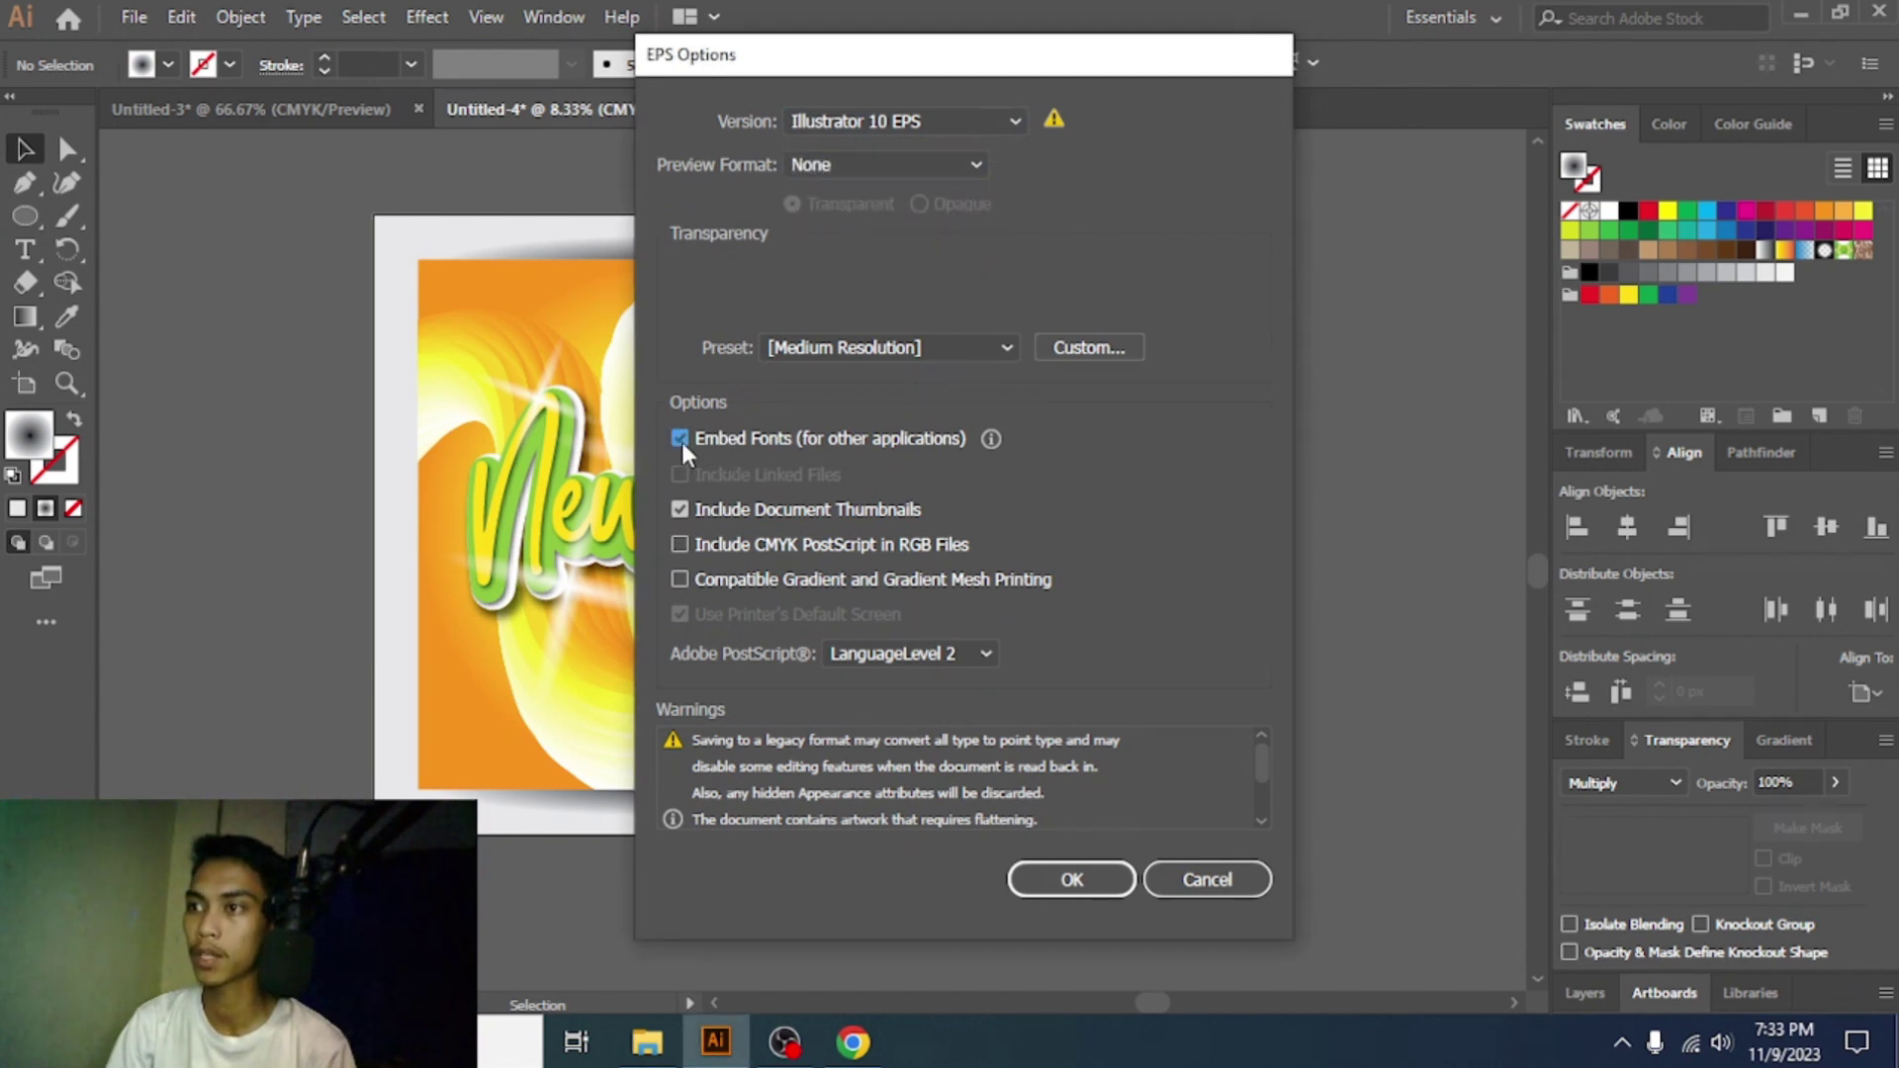
click(680, 509)
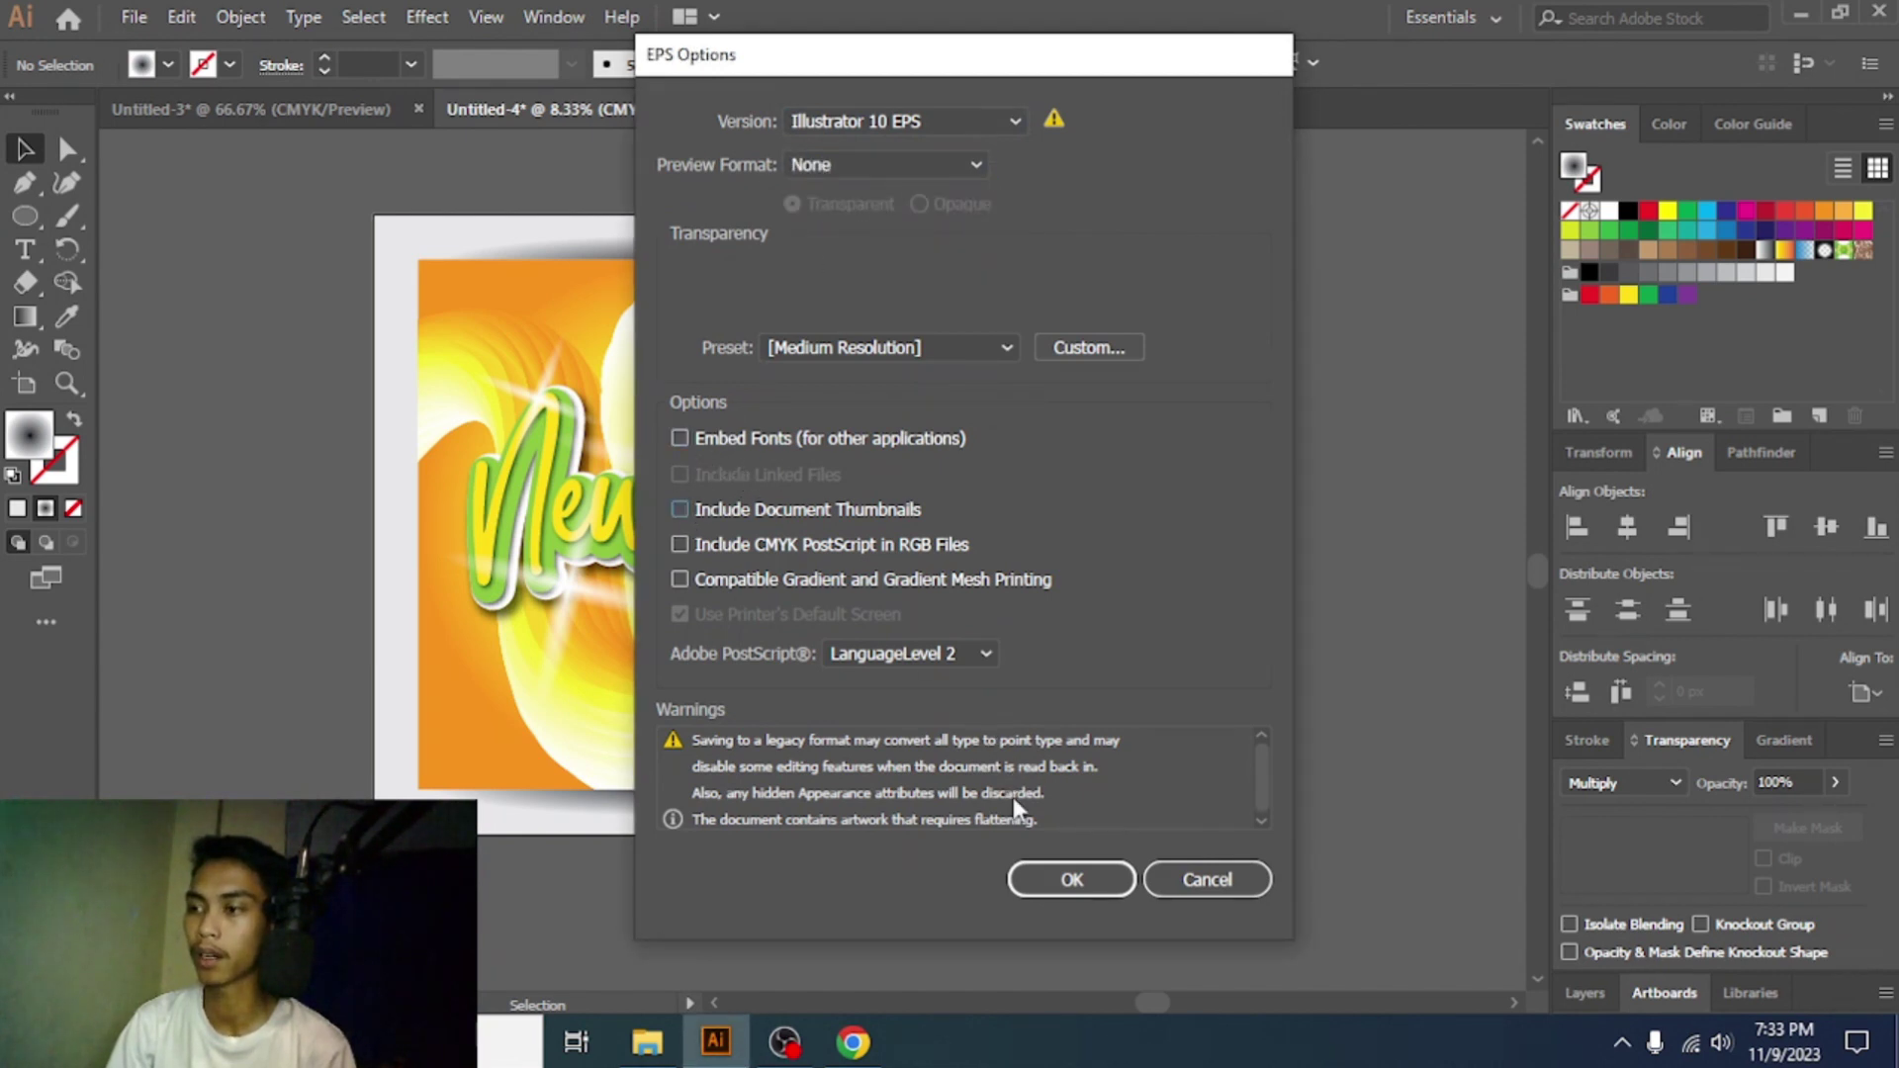
click(1056, 881)
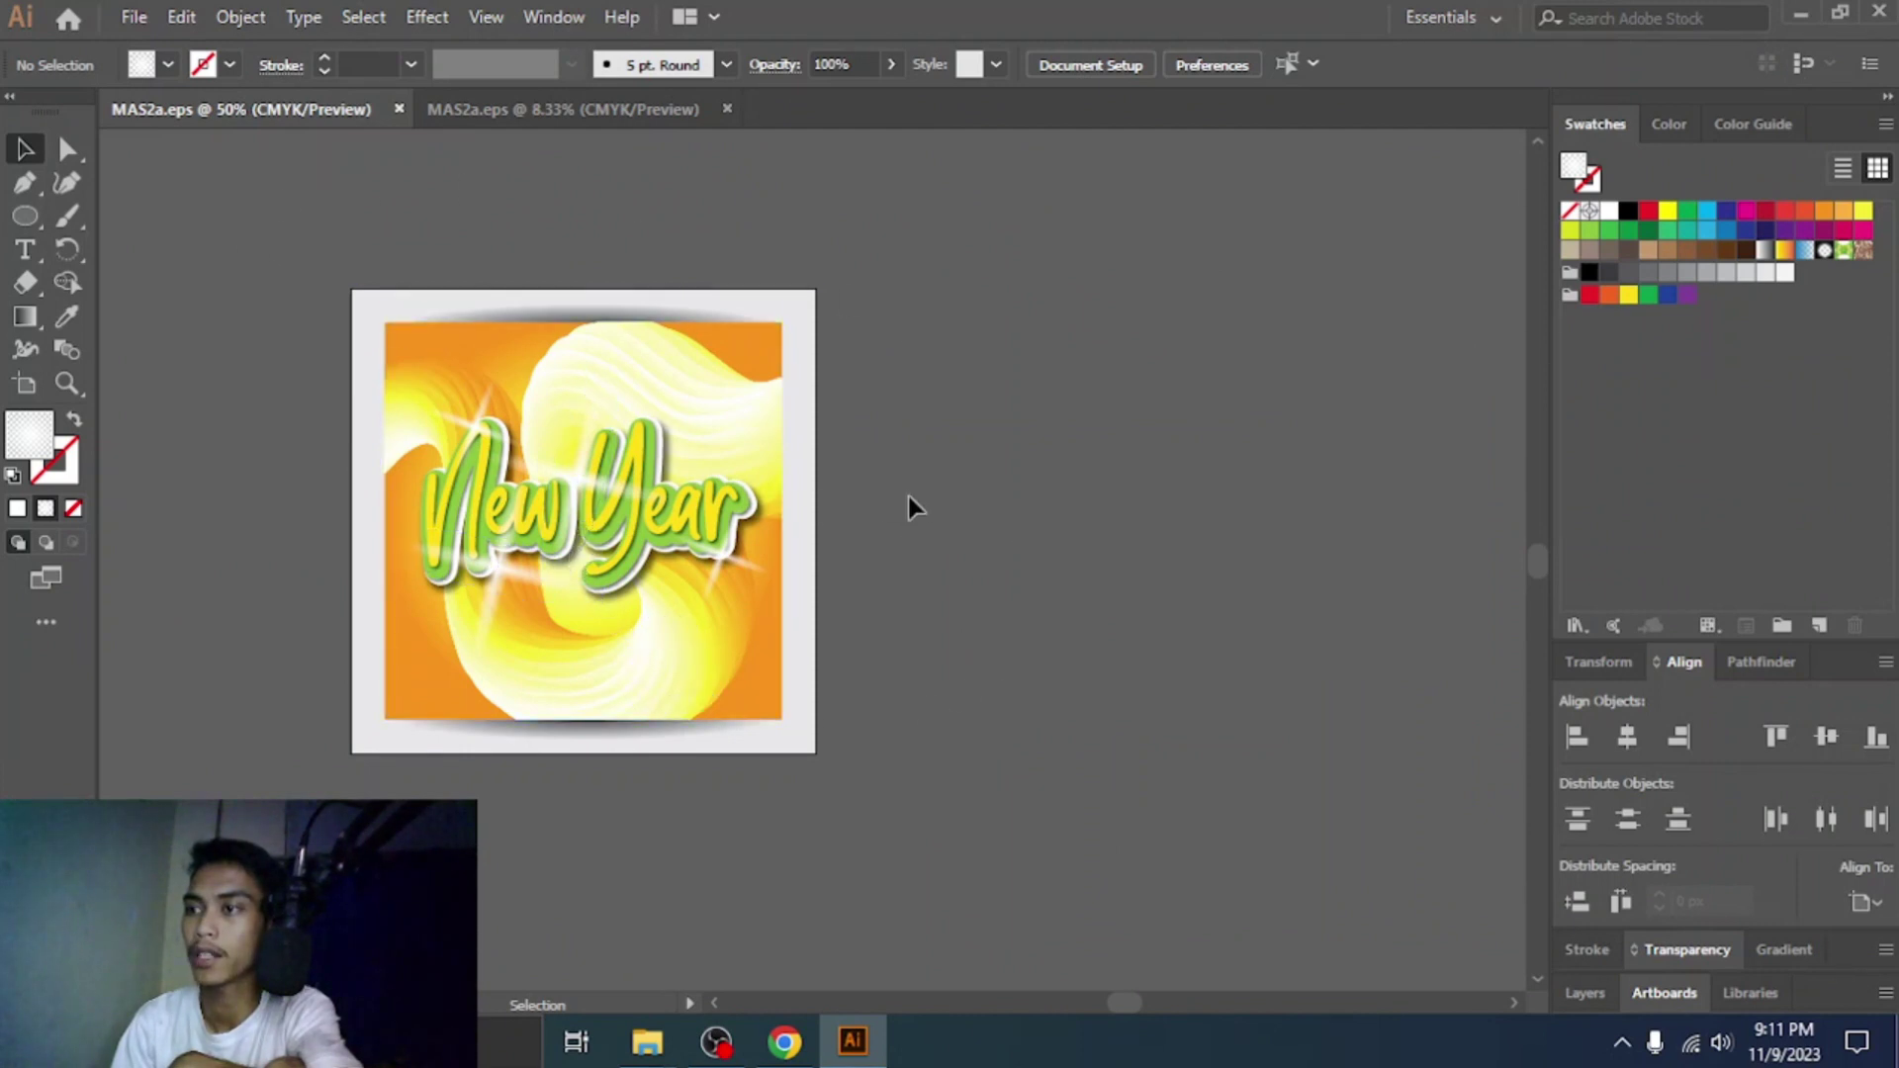
- Export the artwork to the MAS2 folder as MAS2a in JPEG (*.JPG) format, using all artboards
click(133, 17)
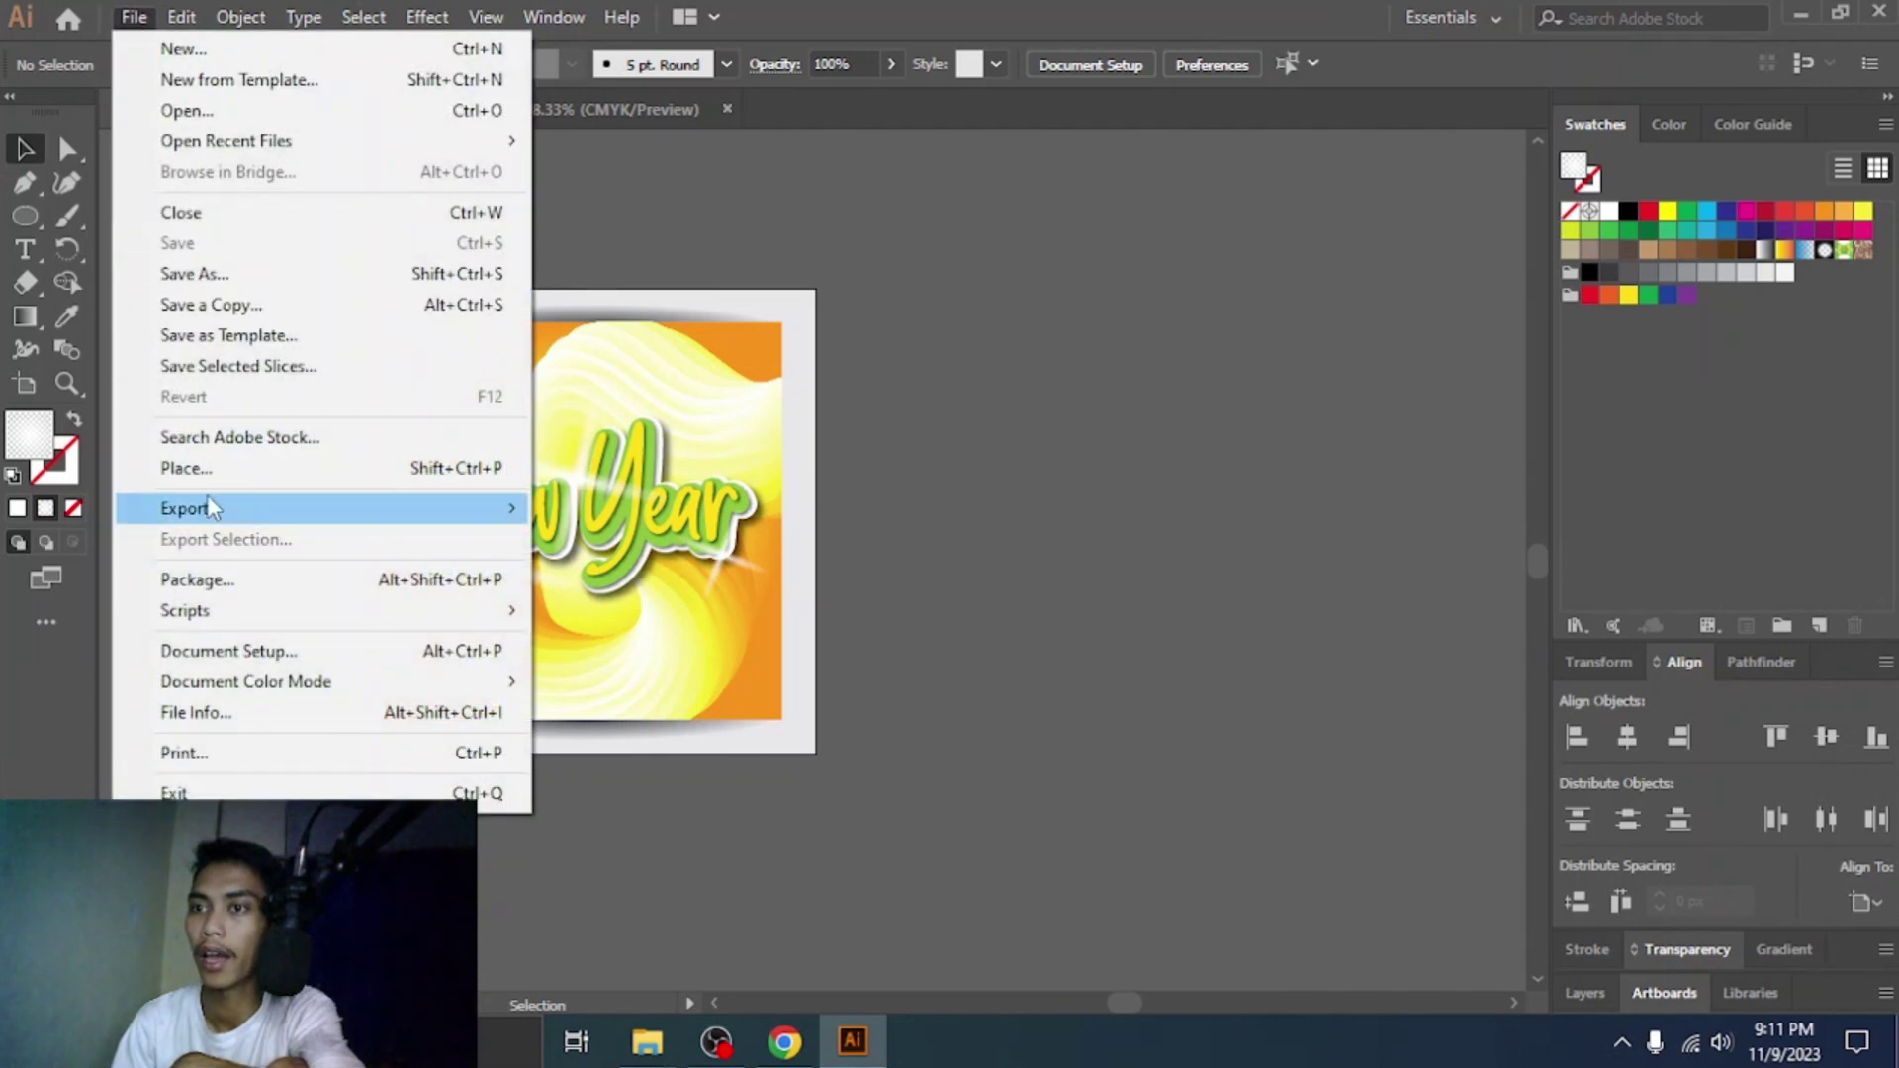
mouse_move(211, 507)
click(623, 542)
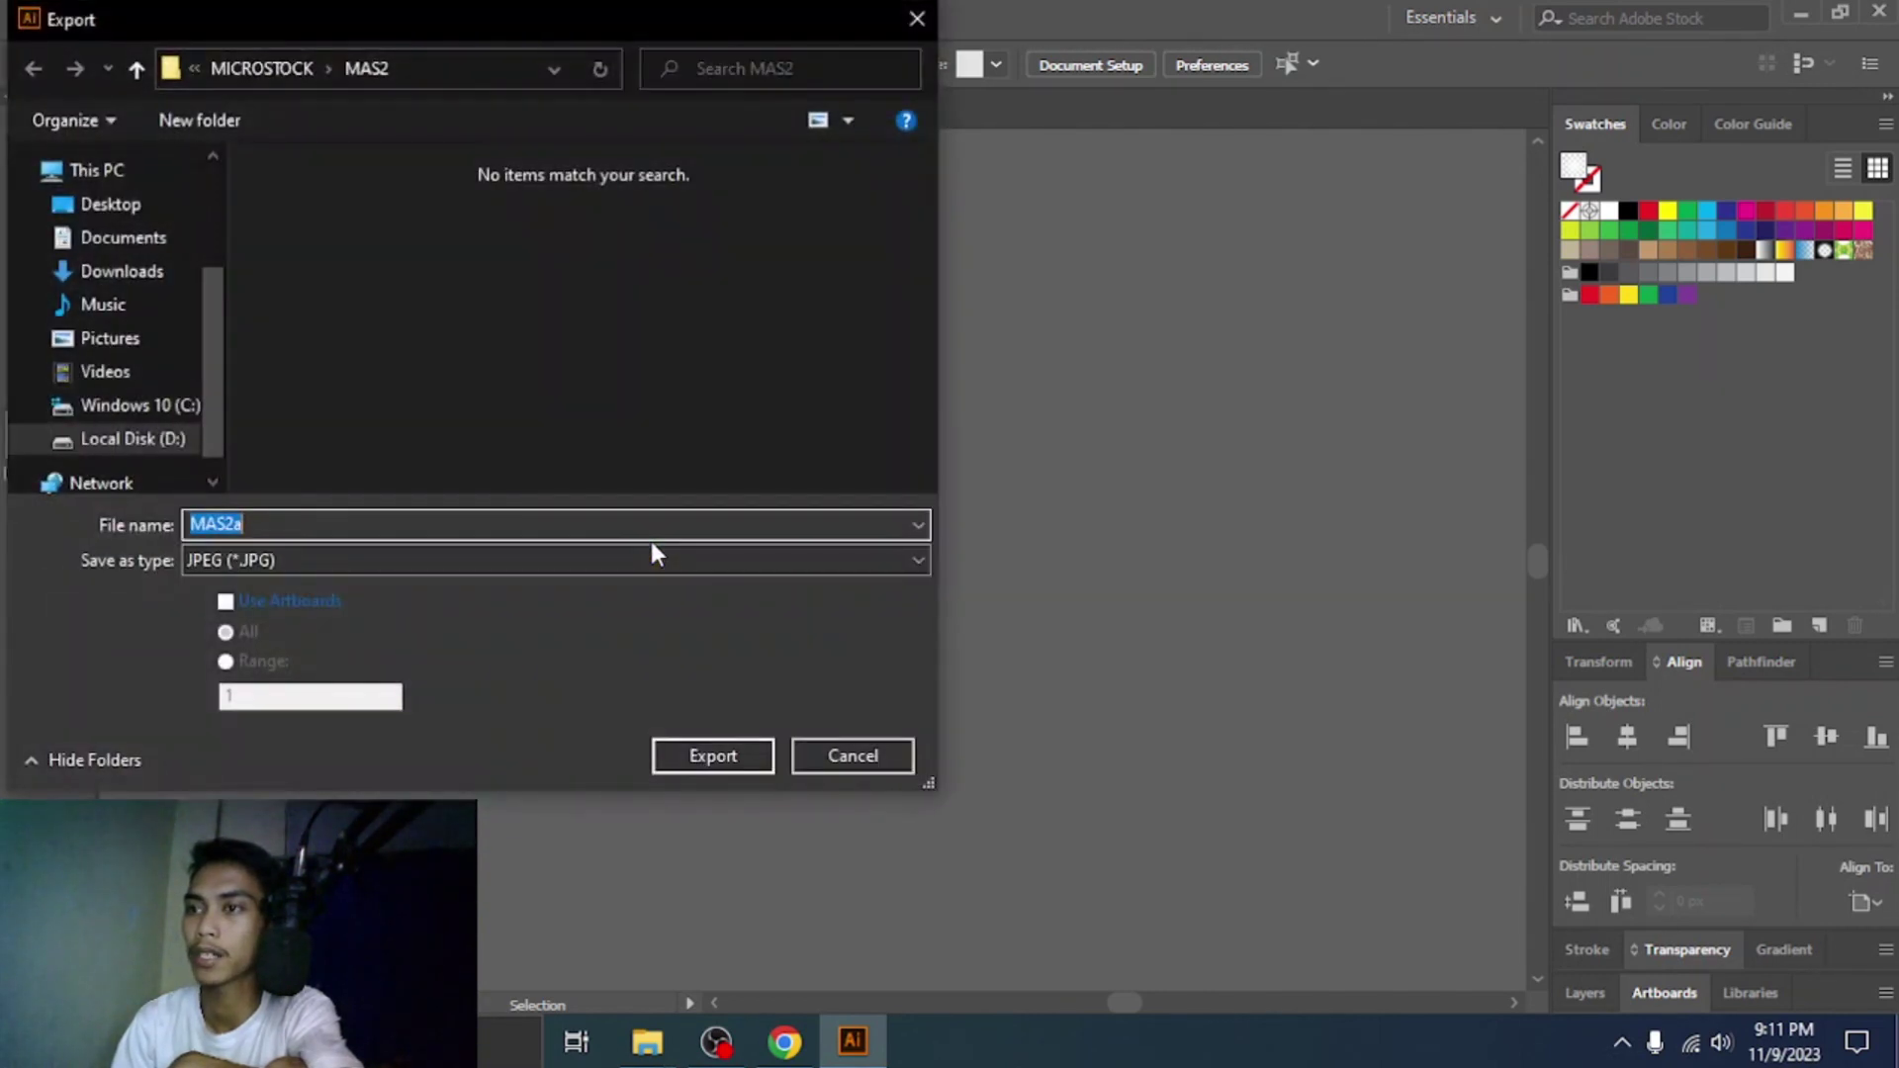
click(257, 525)
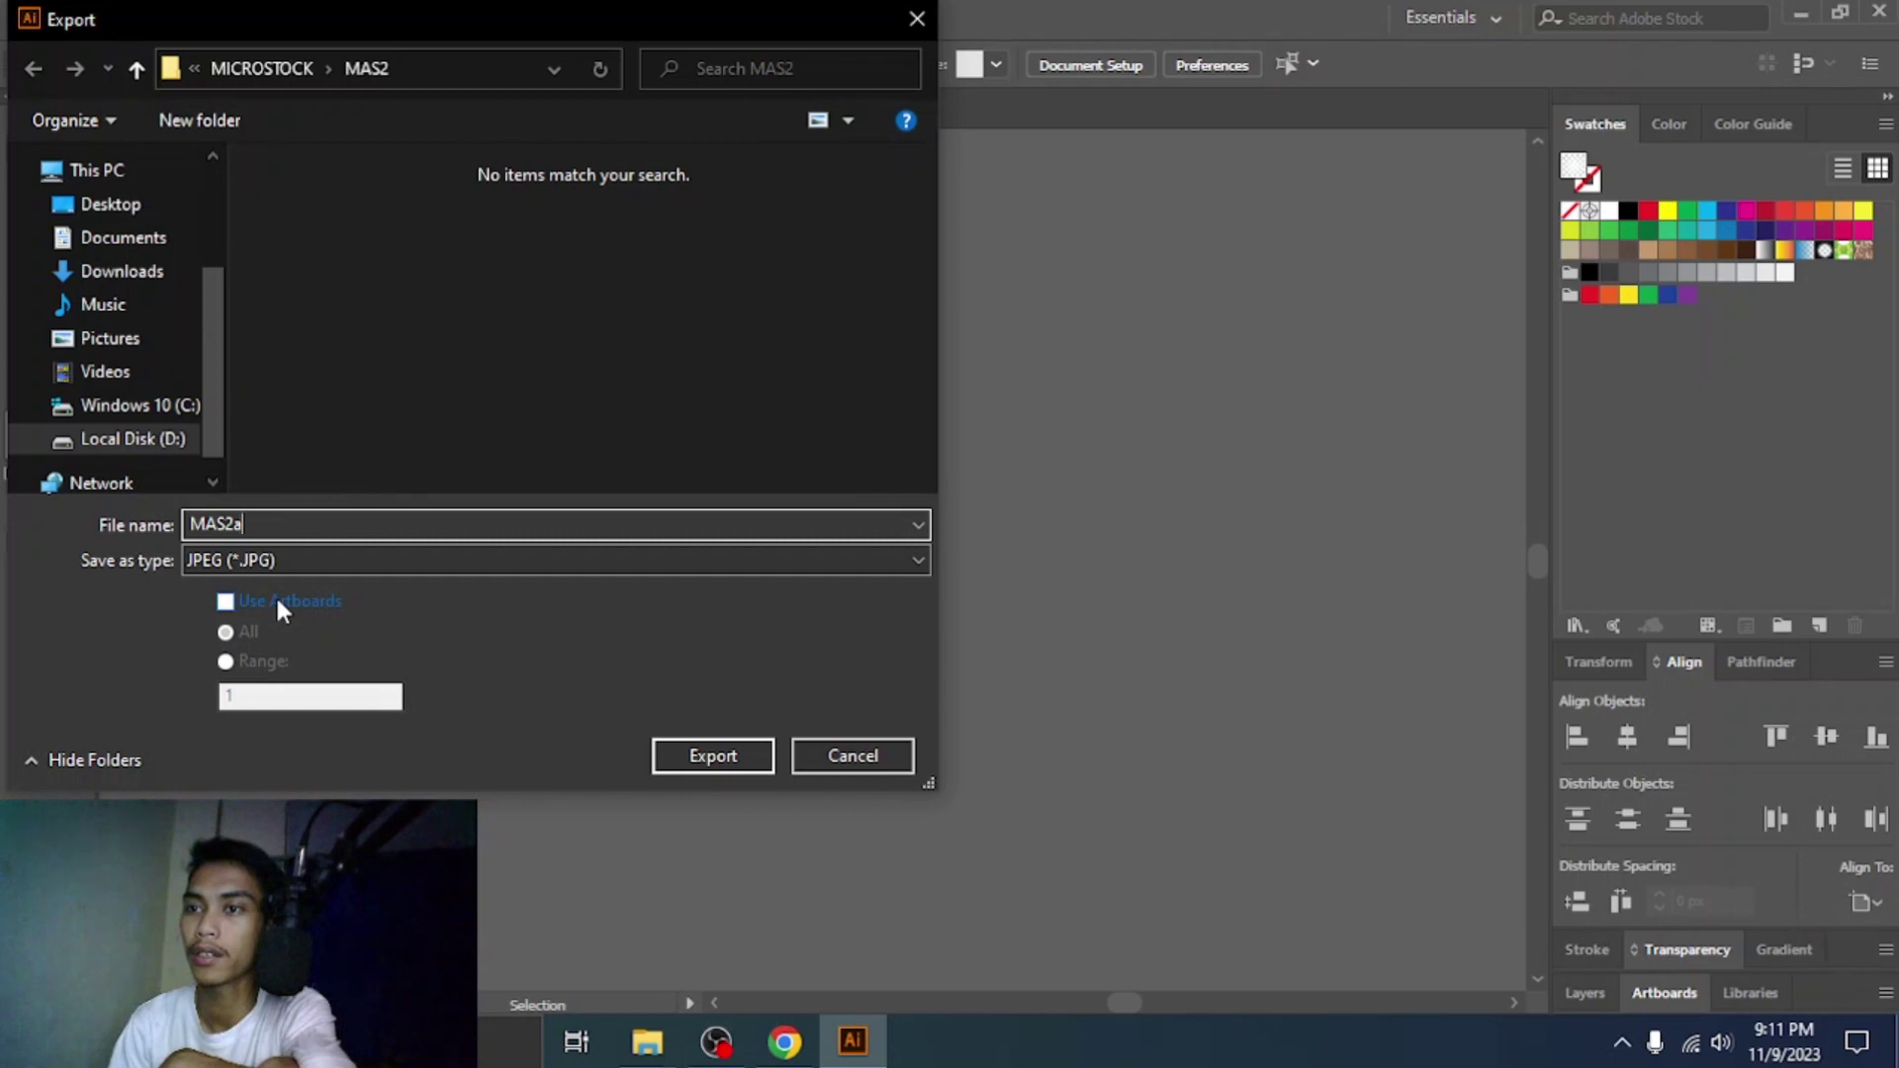
click(271, 558)
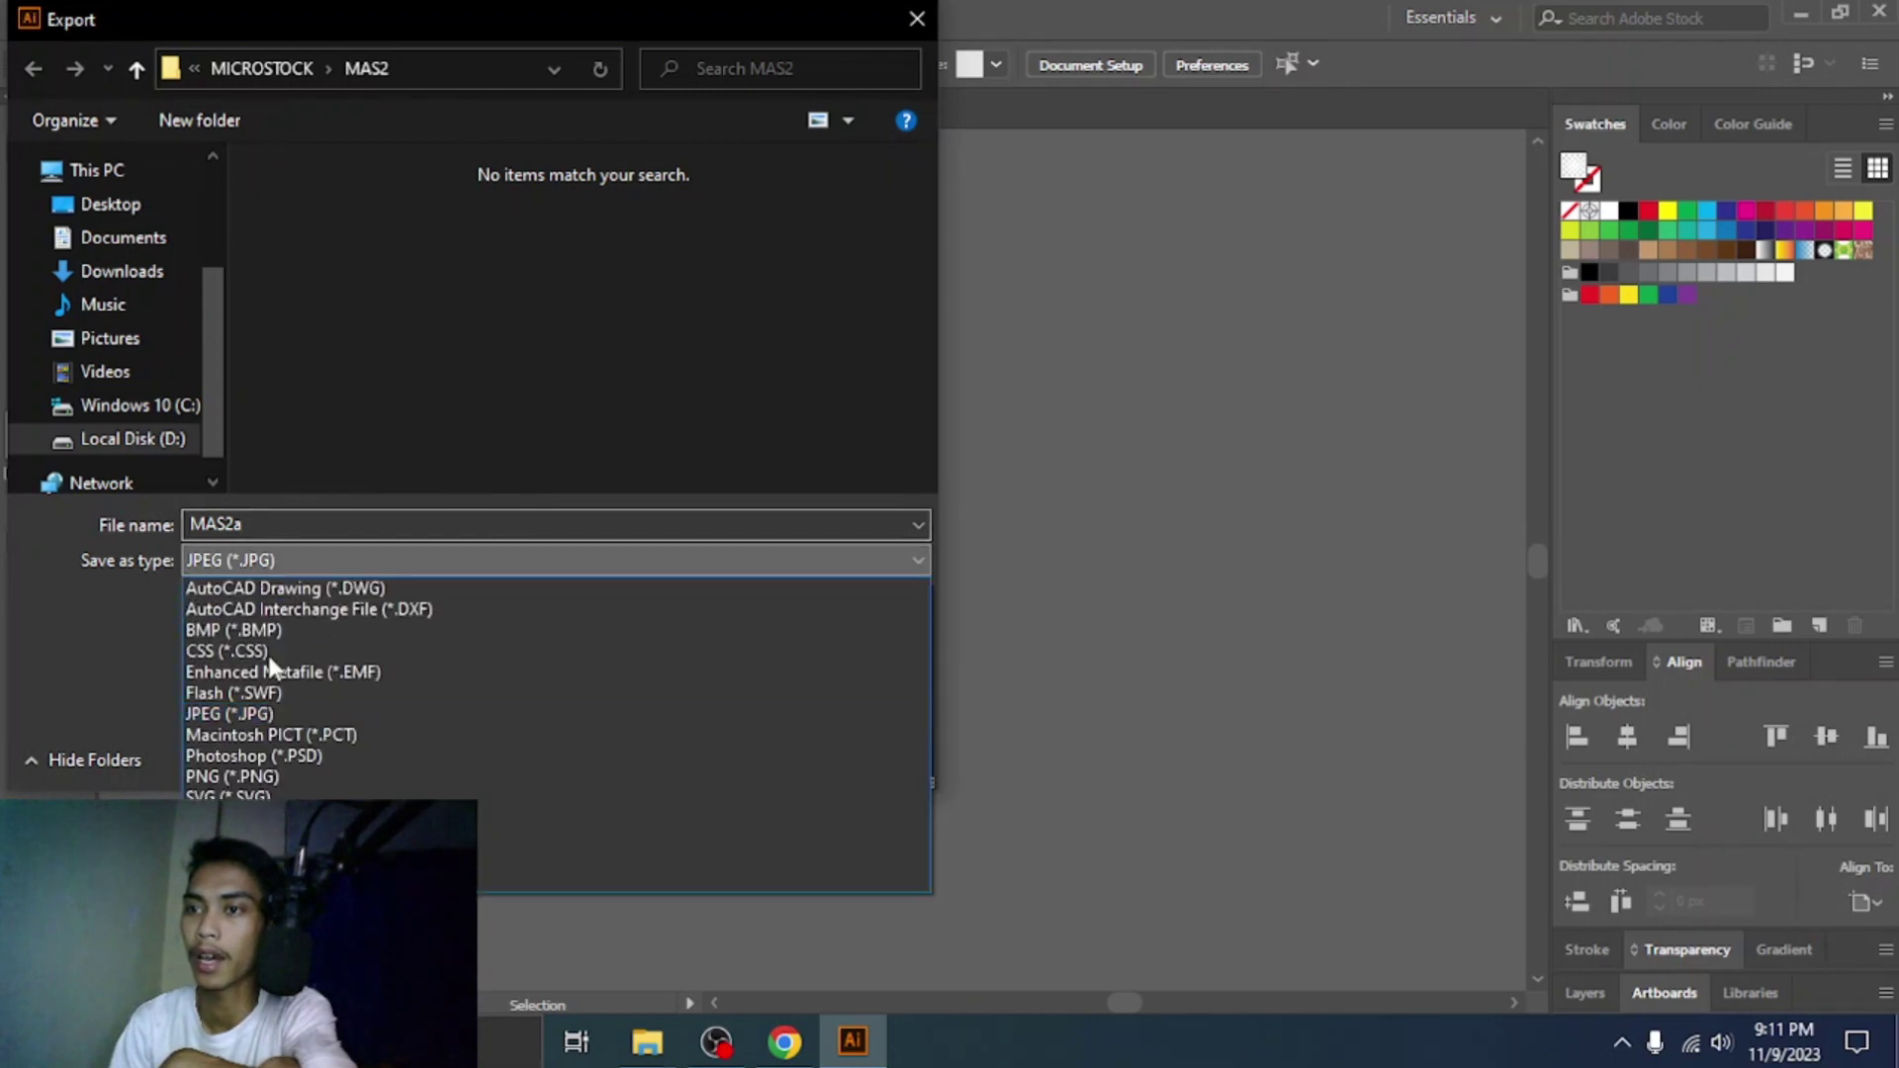
click(267, 713)
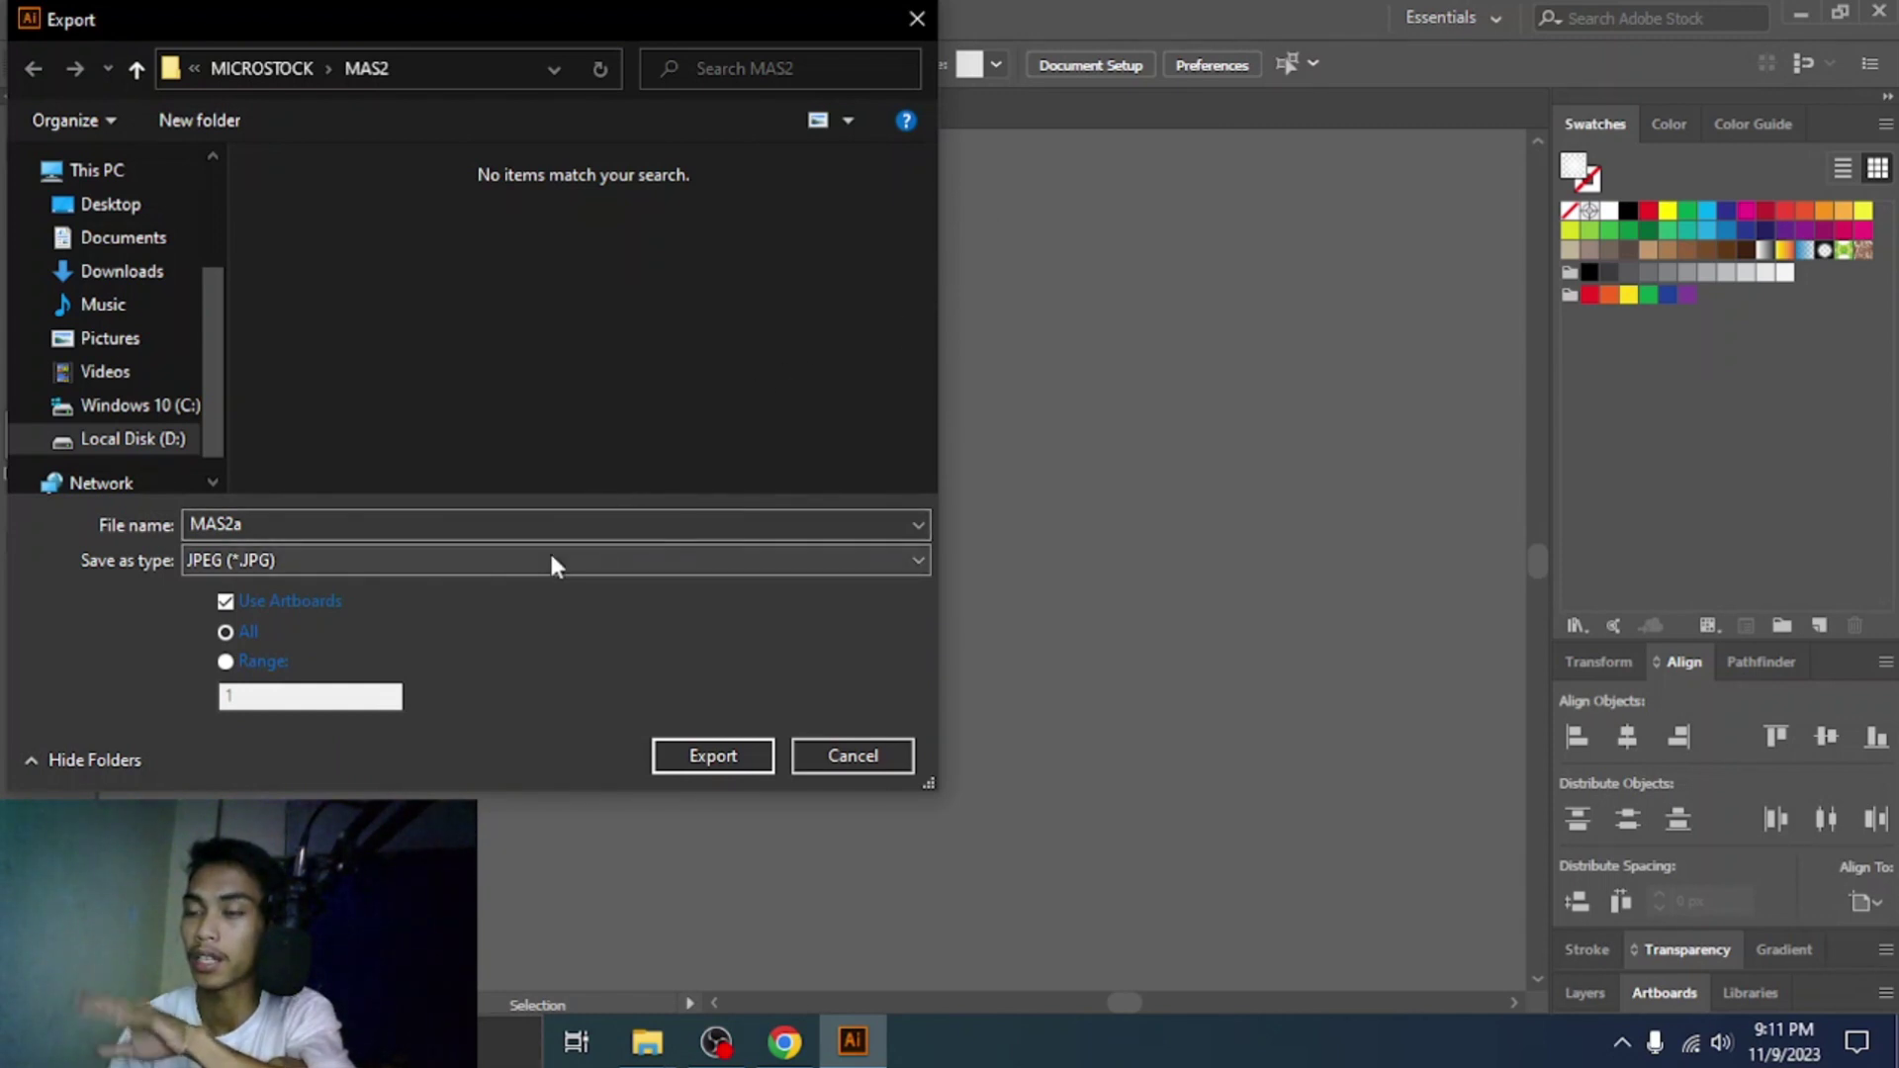
click(689, 759)
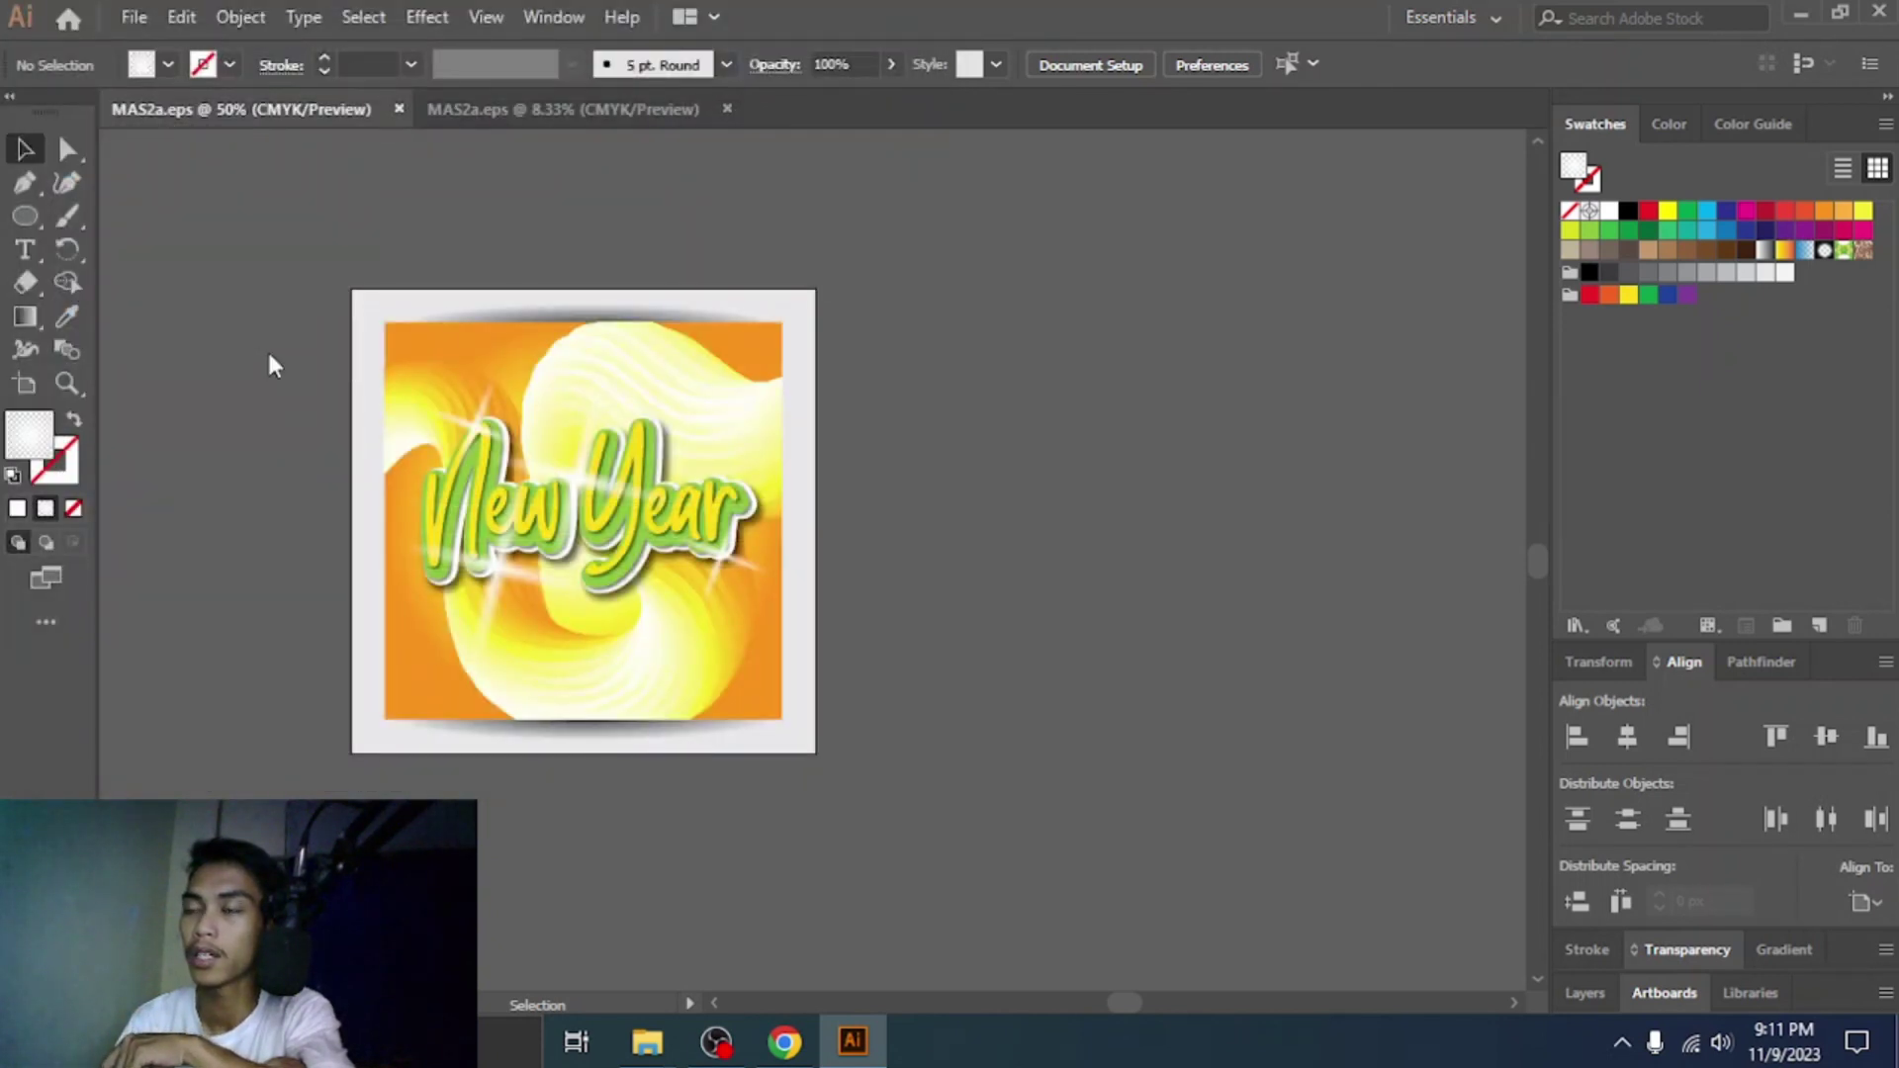
- Set the JPEG color model to RGB and the resolution to Medium (150 ppi), and complete the export
click(870, 483)
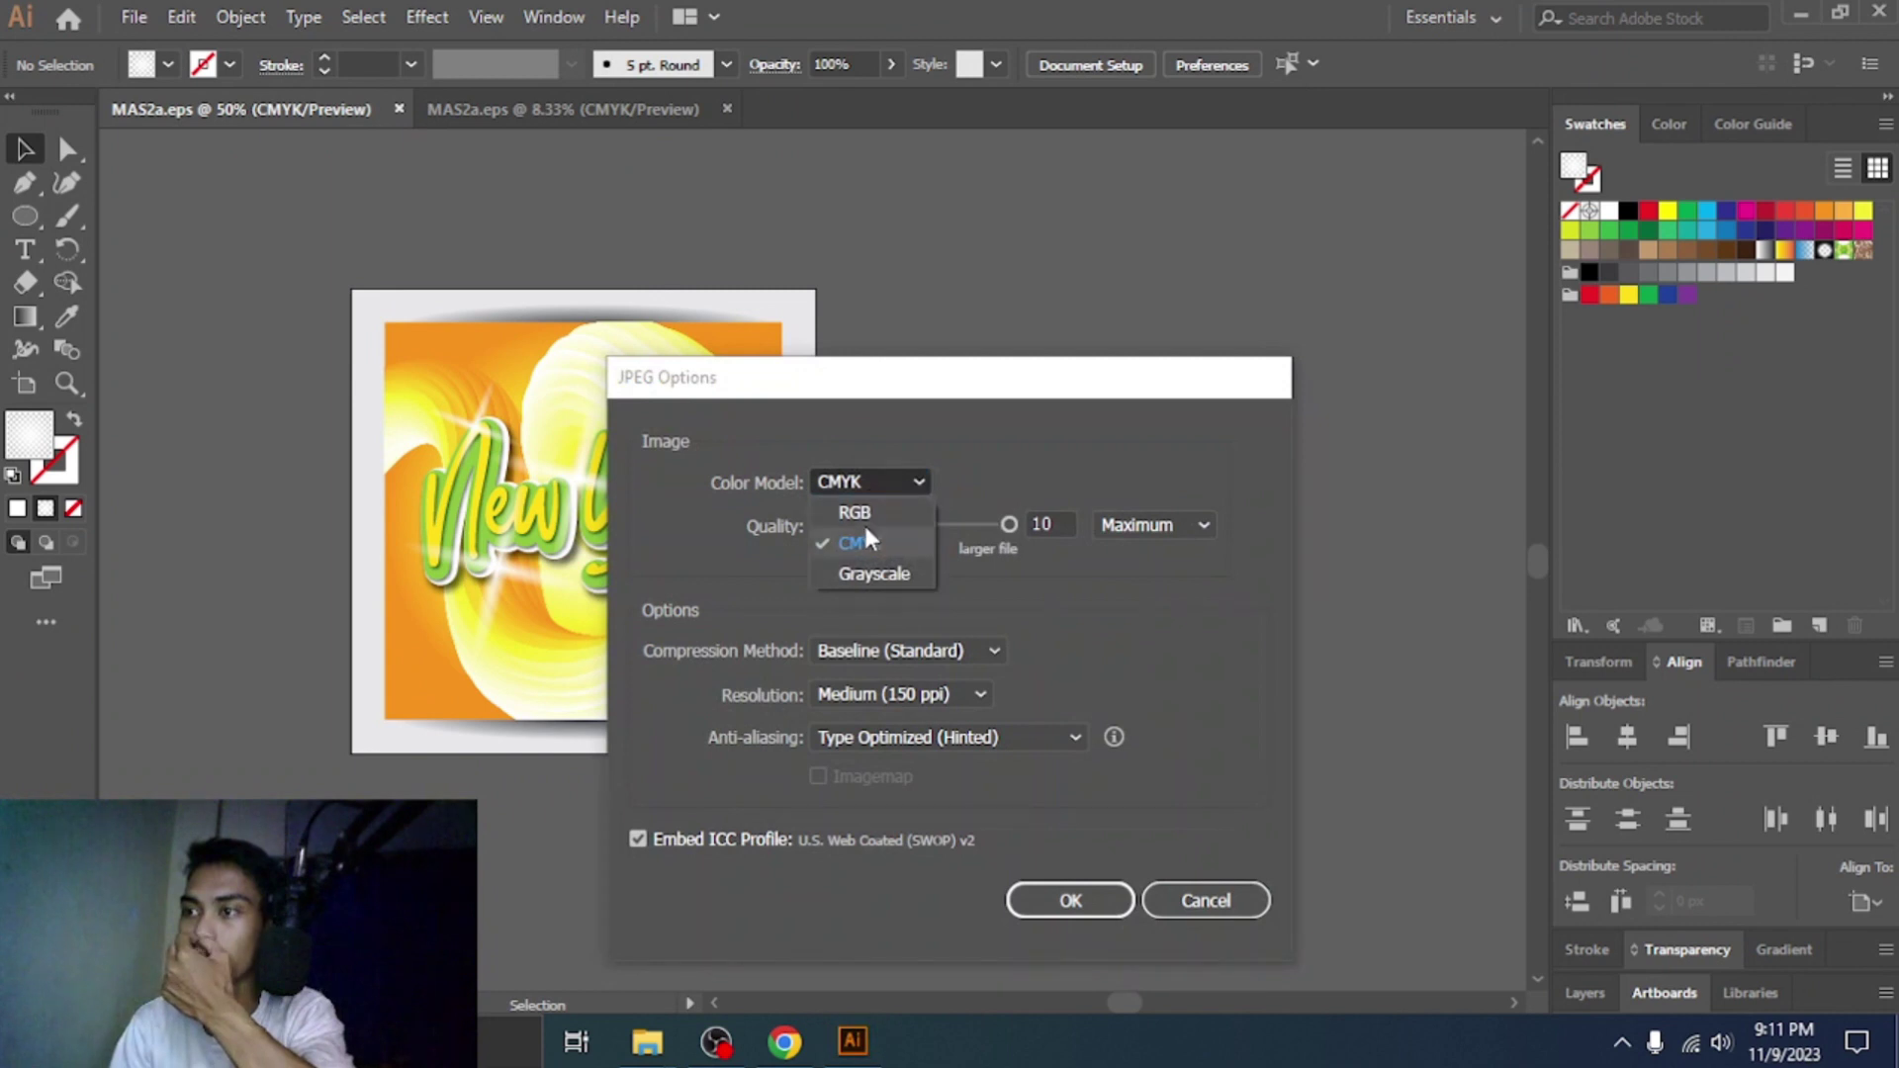
click(856, 512)
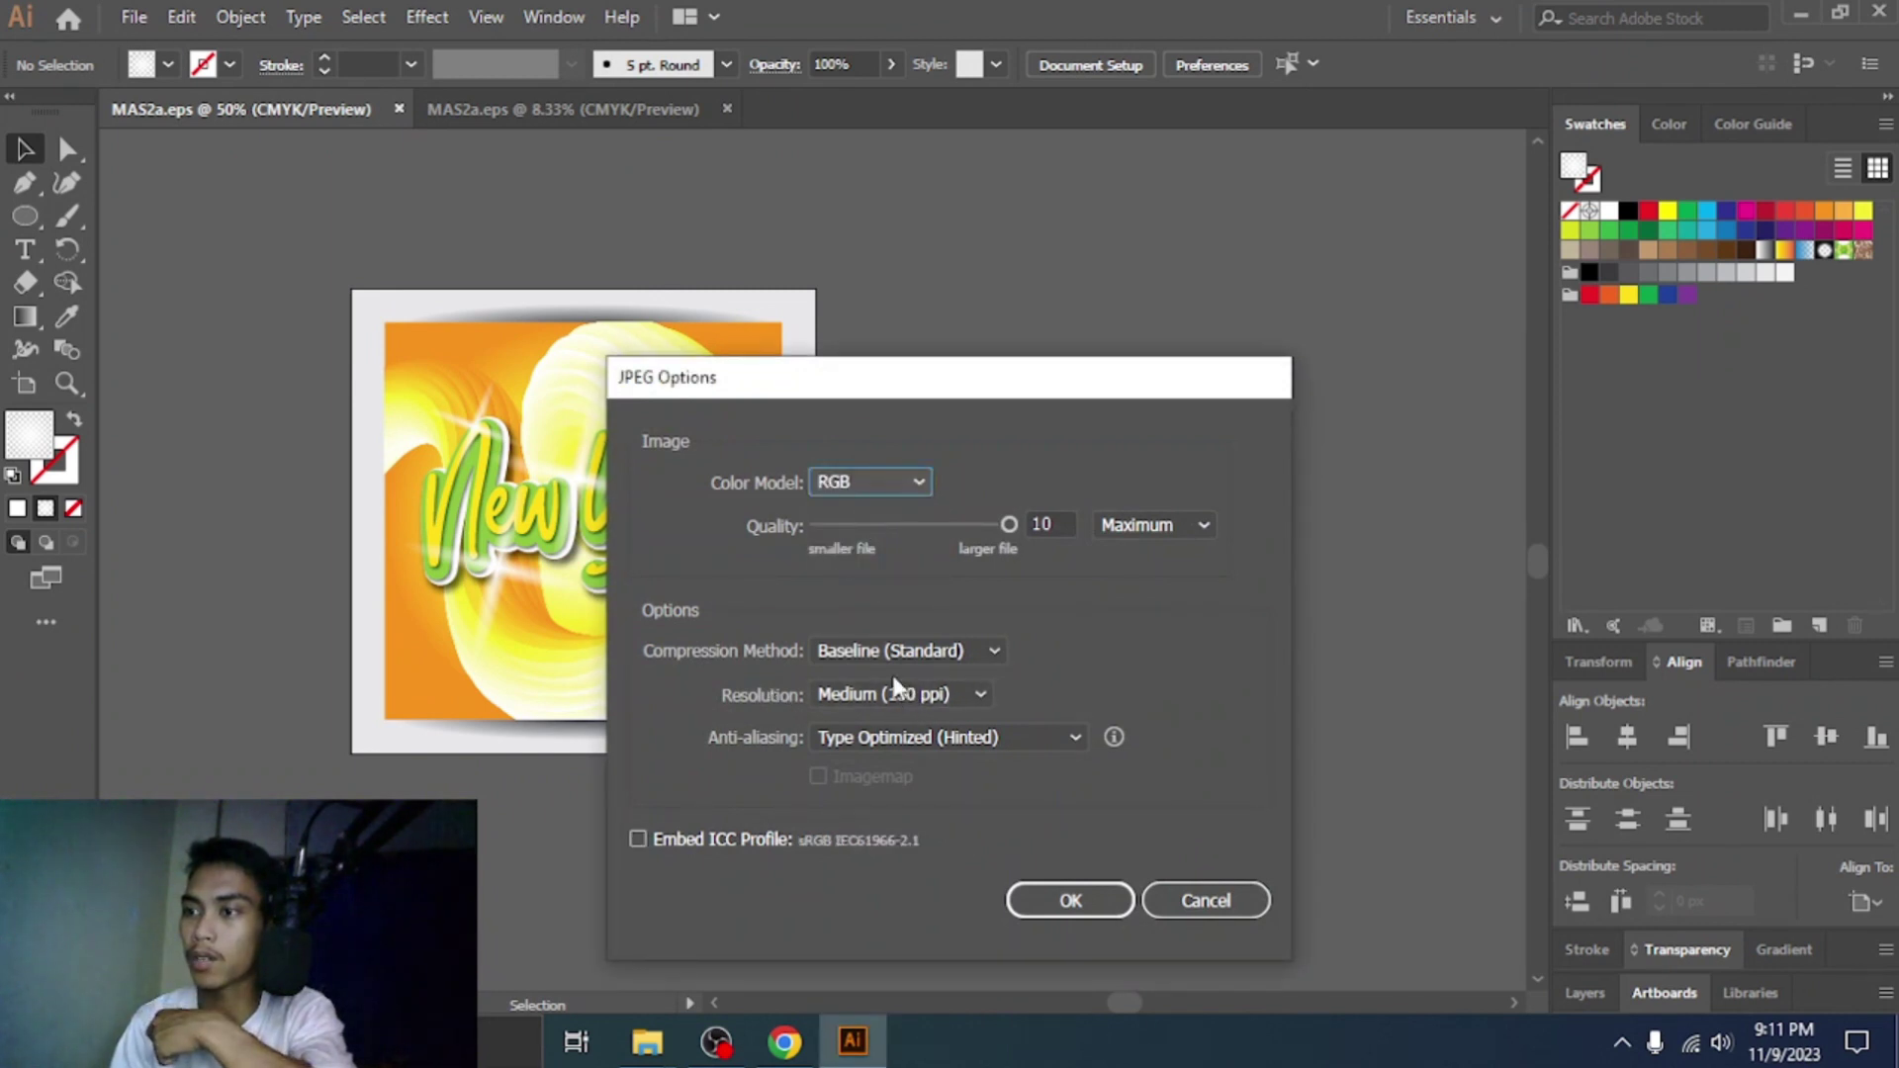
click(914, 694)
click(920, 755)
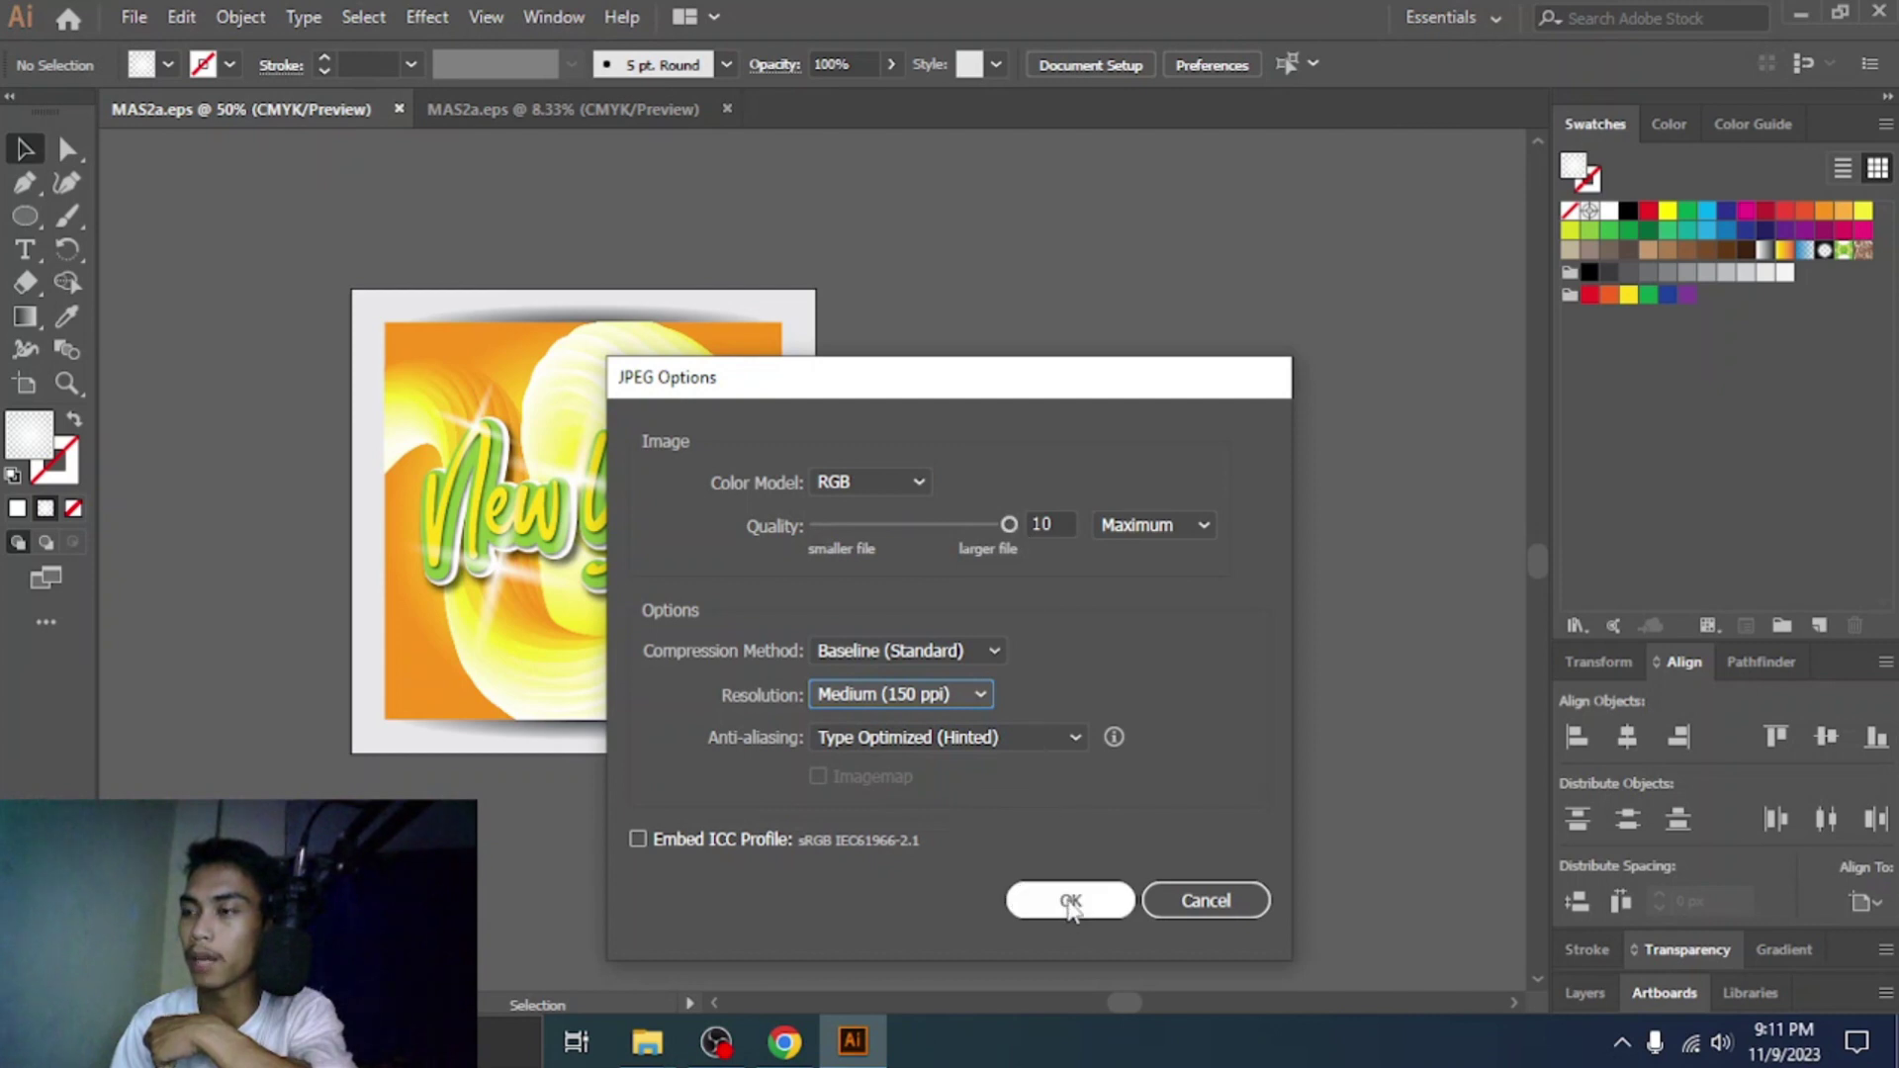
click(1070, 902)
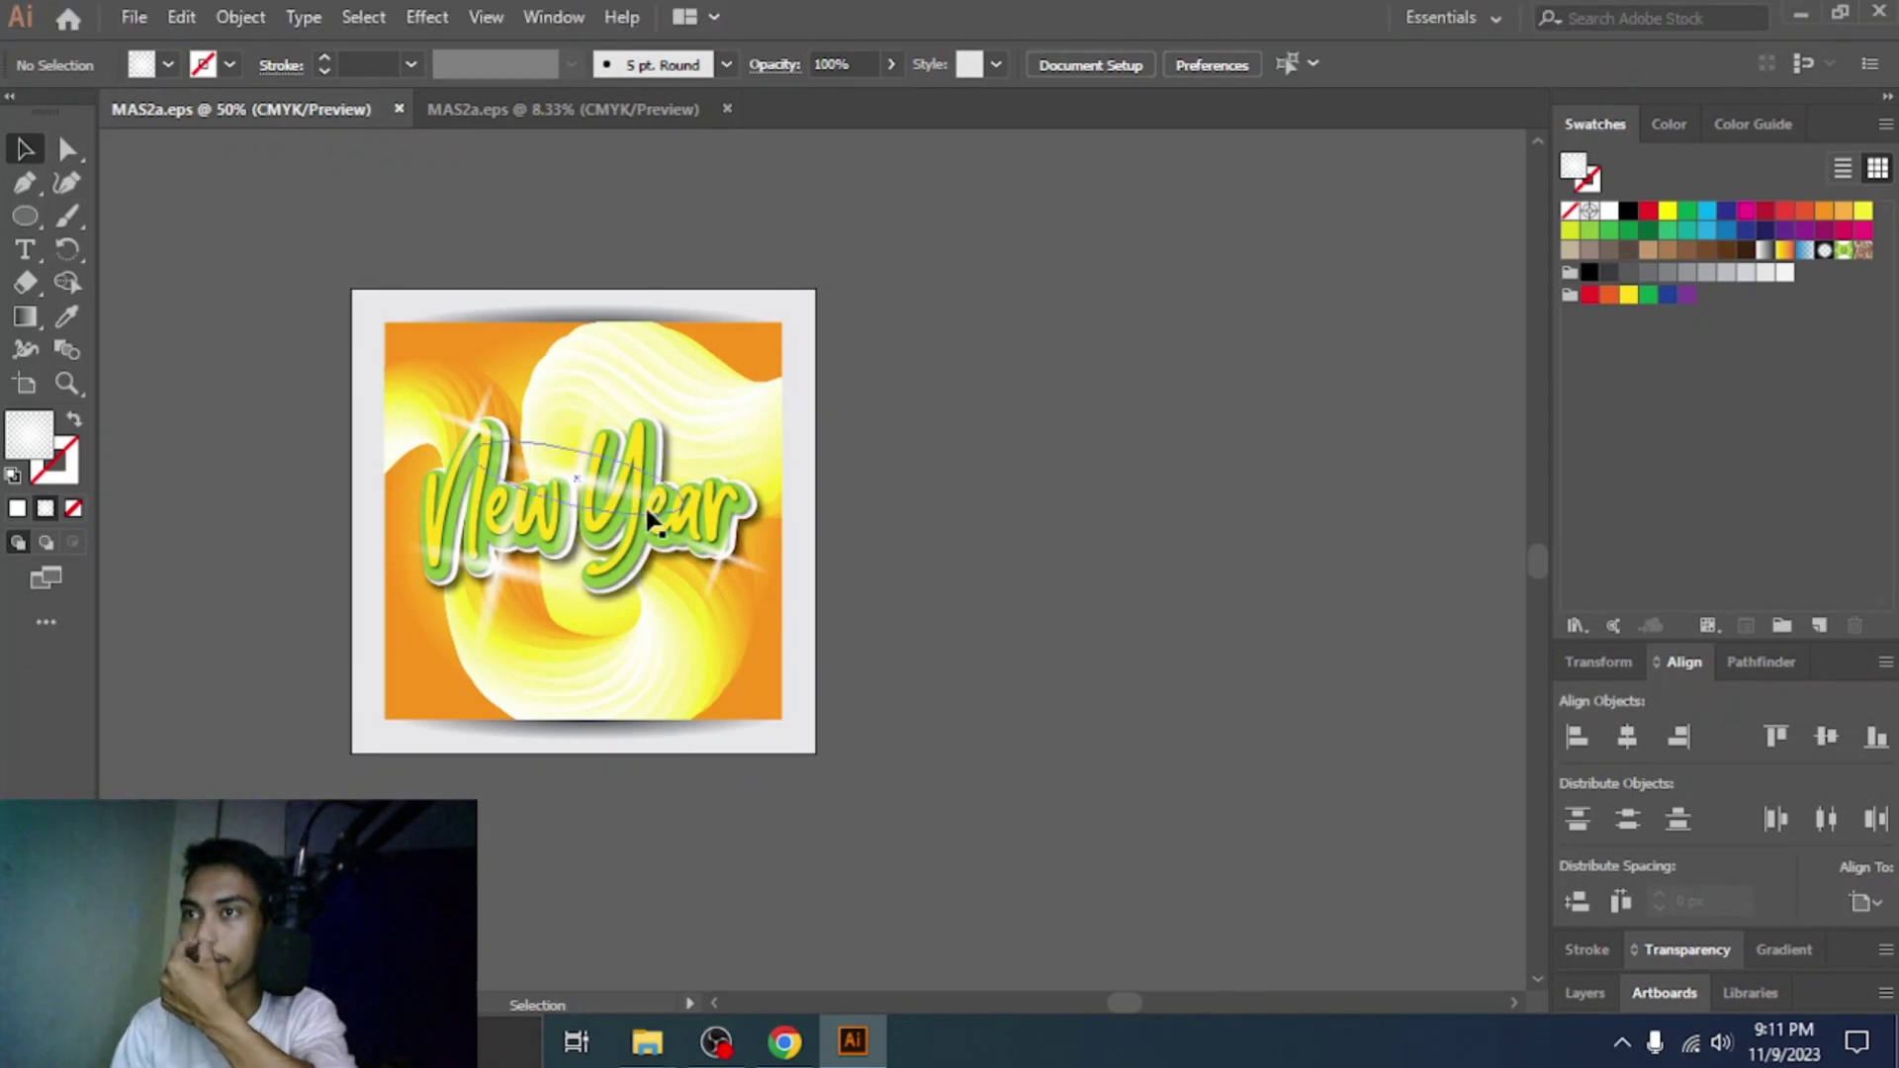
- Switch to the MAS2 folder in File Explorer, check the exported MAS2a-01 image in the photo viewer, and return to the folder's files
mouse_move(661, 1041)
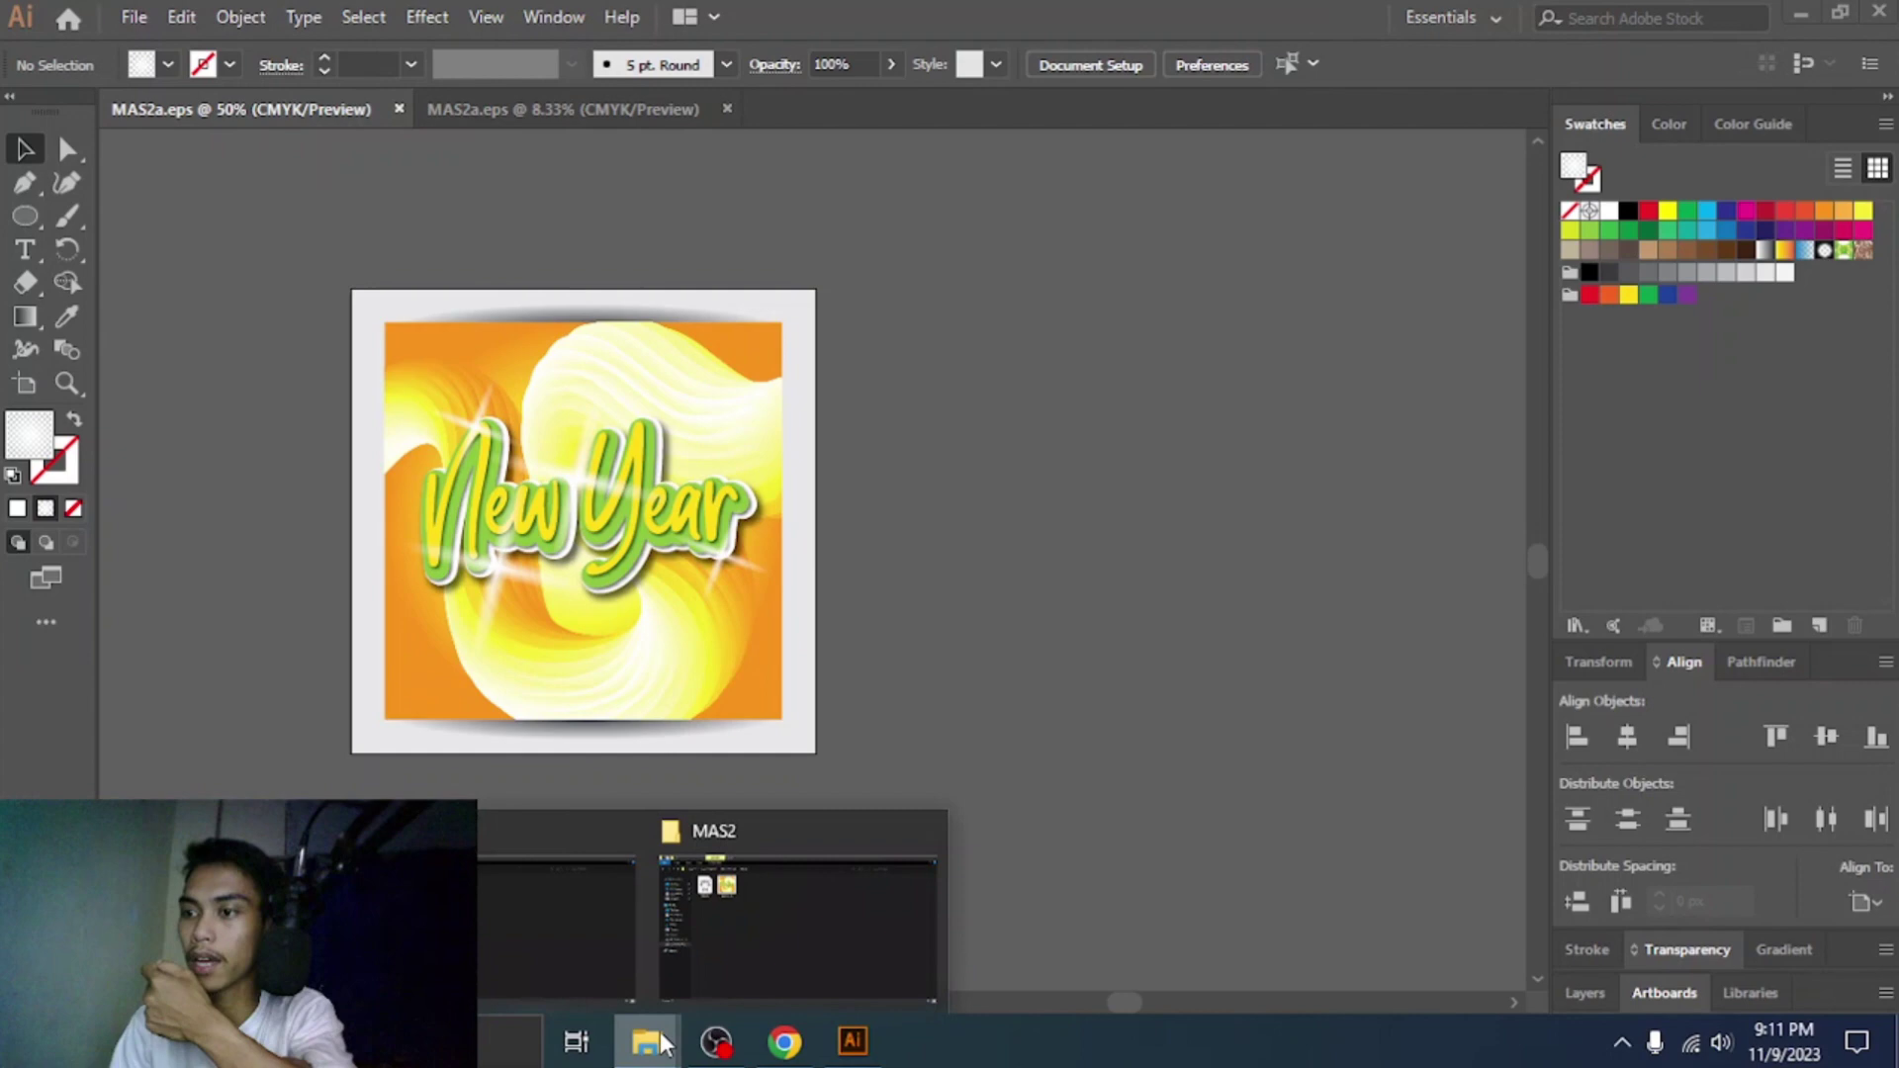
click(744, 967)
double_click(472, 233)
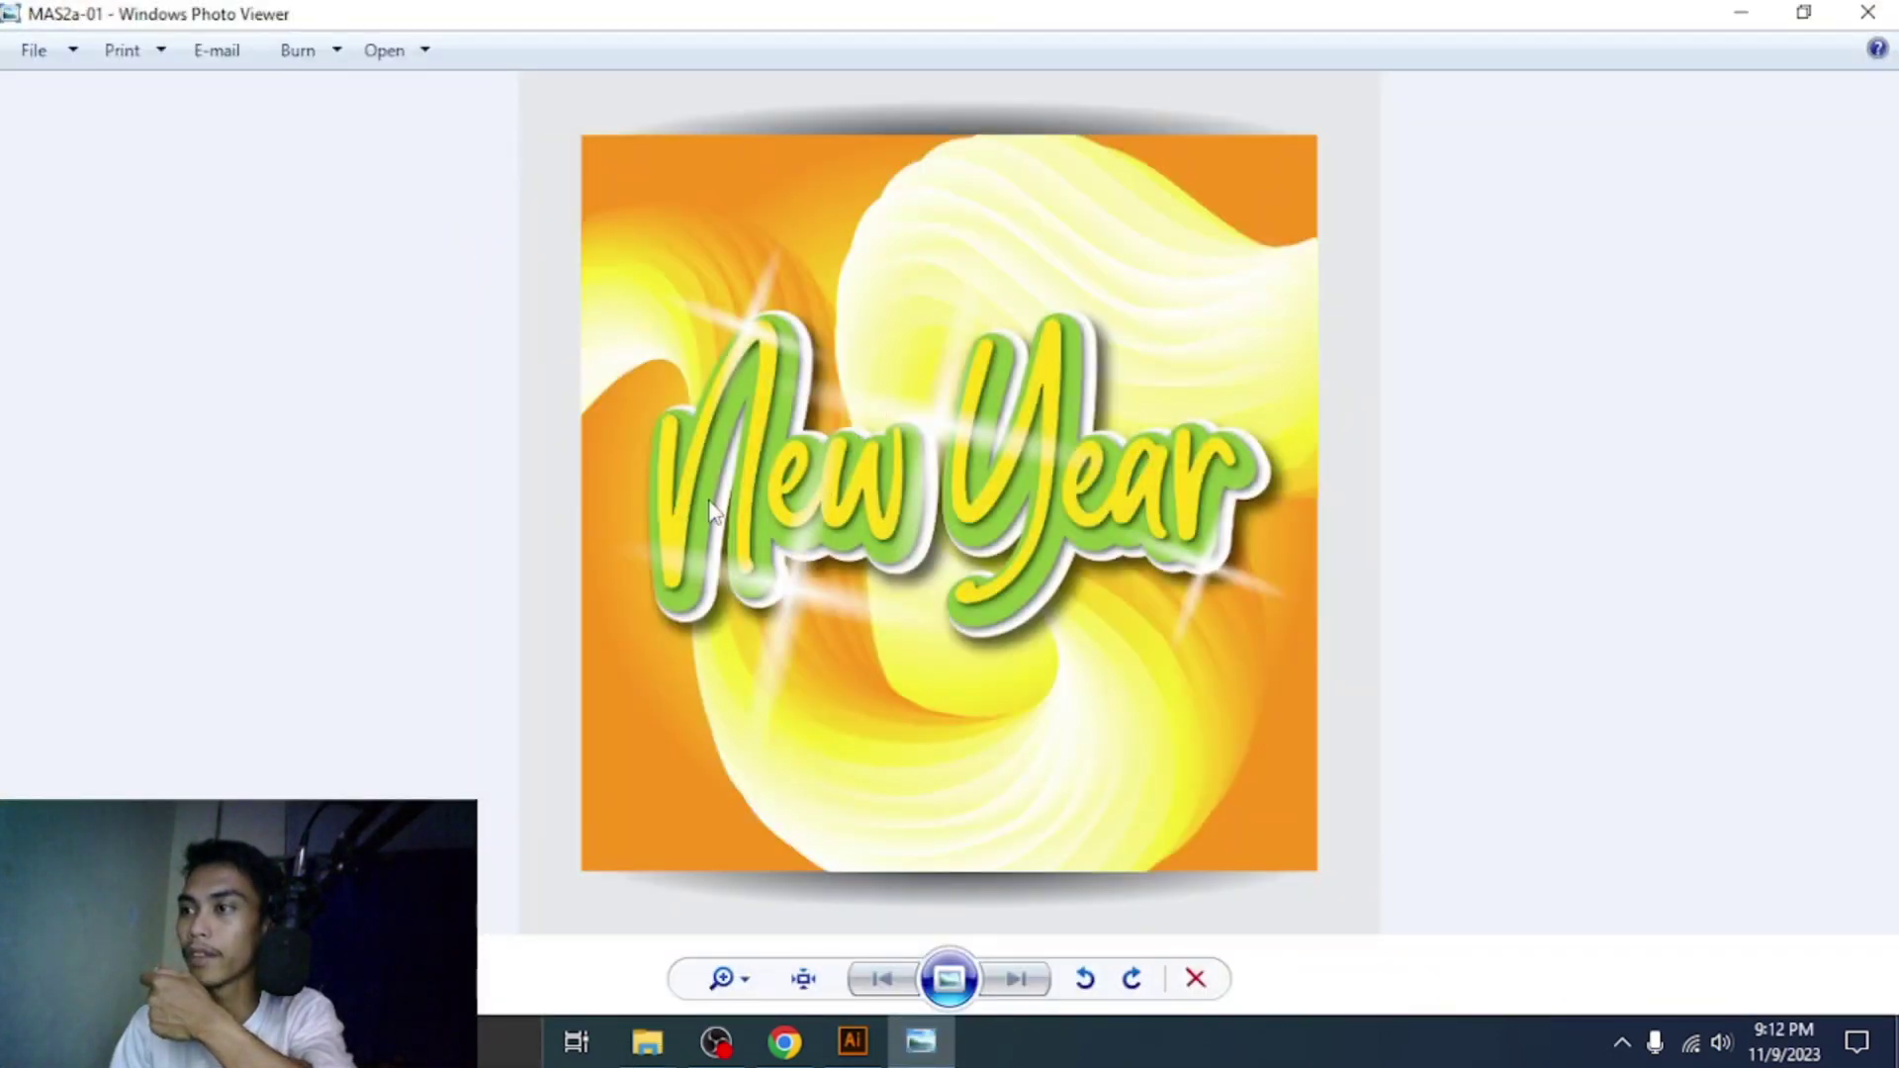
click(1868, 12)
click(587, 407)
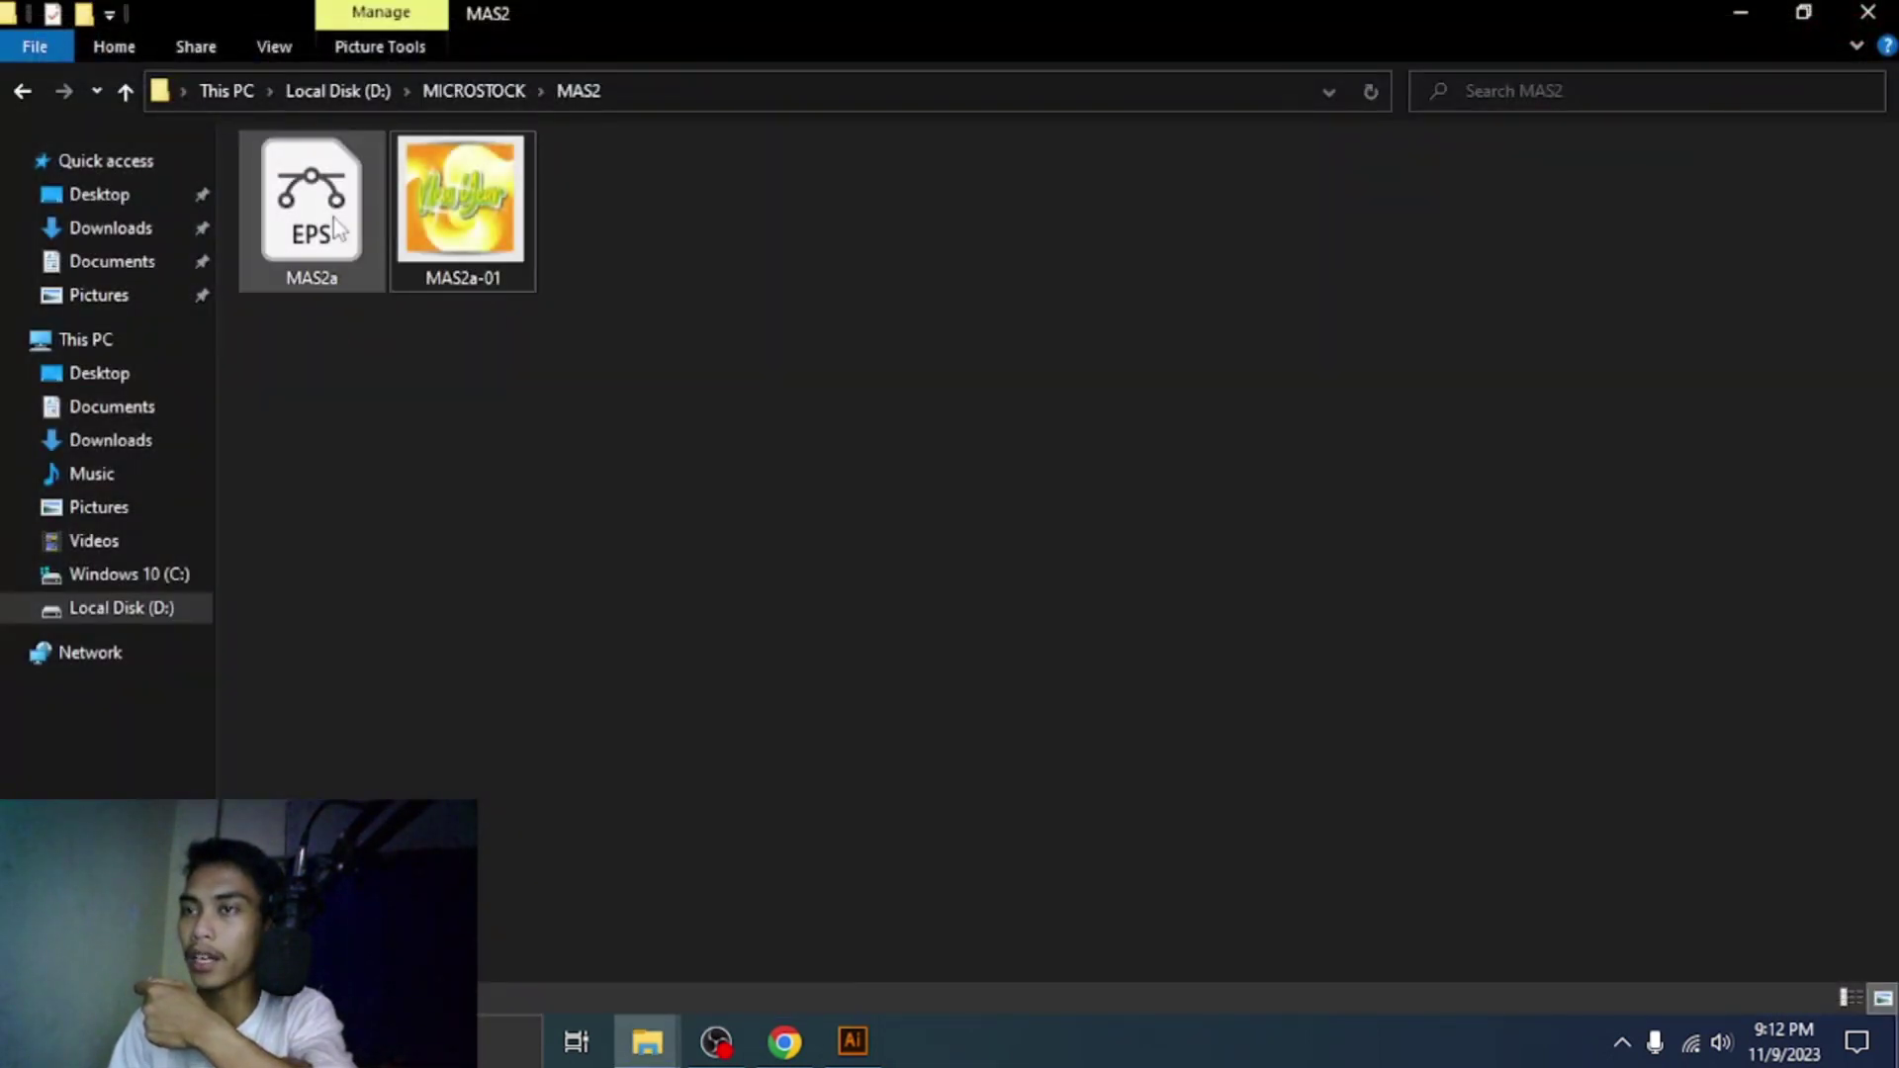
mouse_move(321, 229)
mouse_down()
mouse_move(364, 387)
mouse_move(311, 258)
mouse_up()
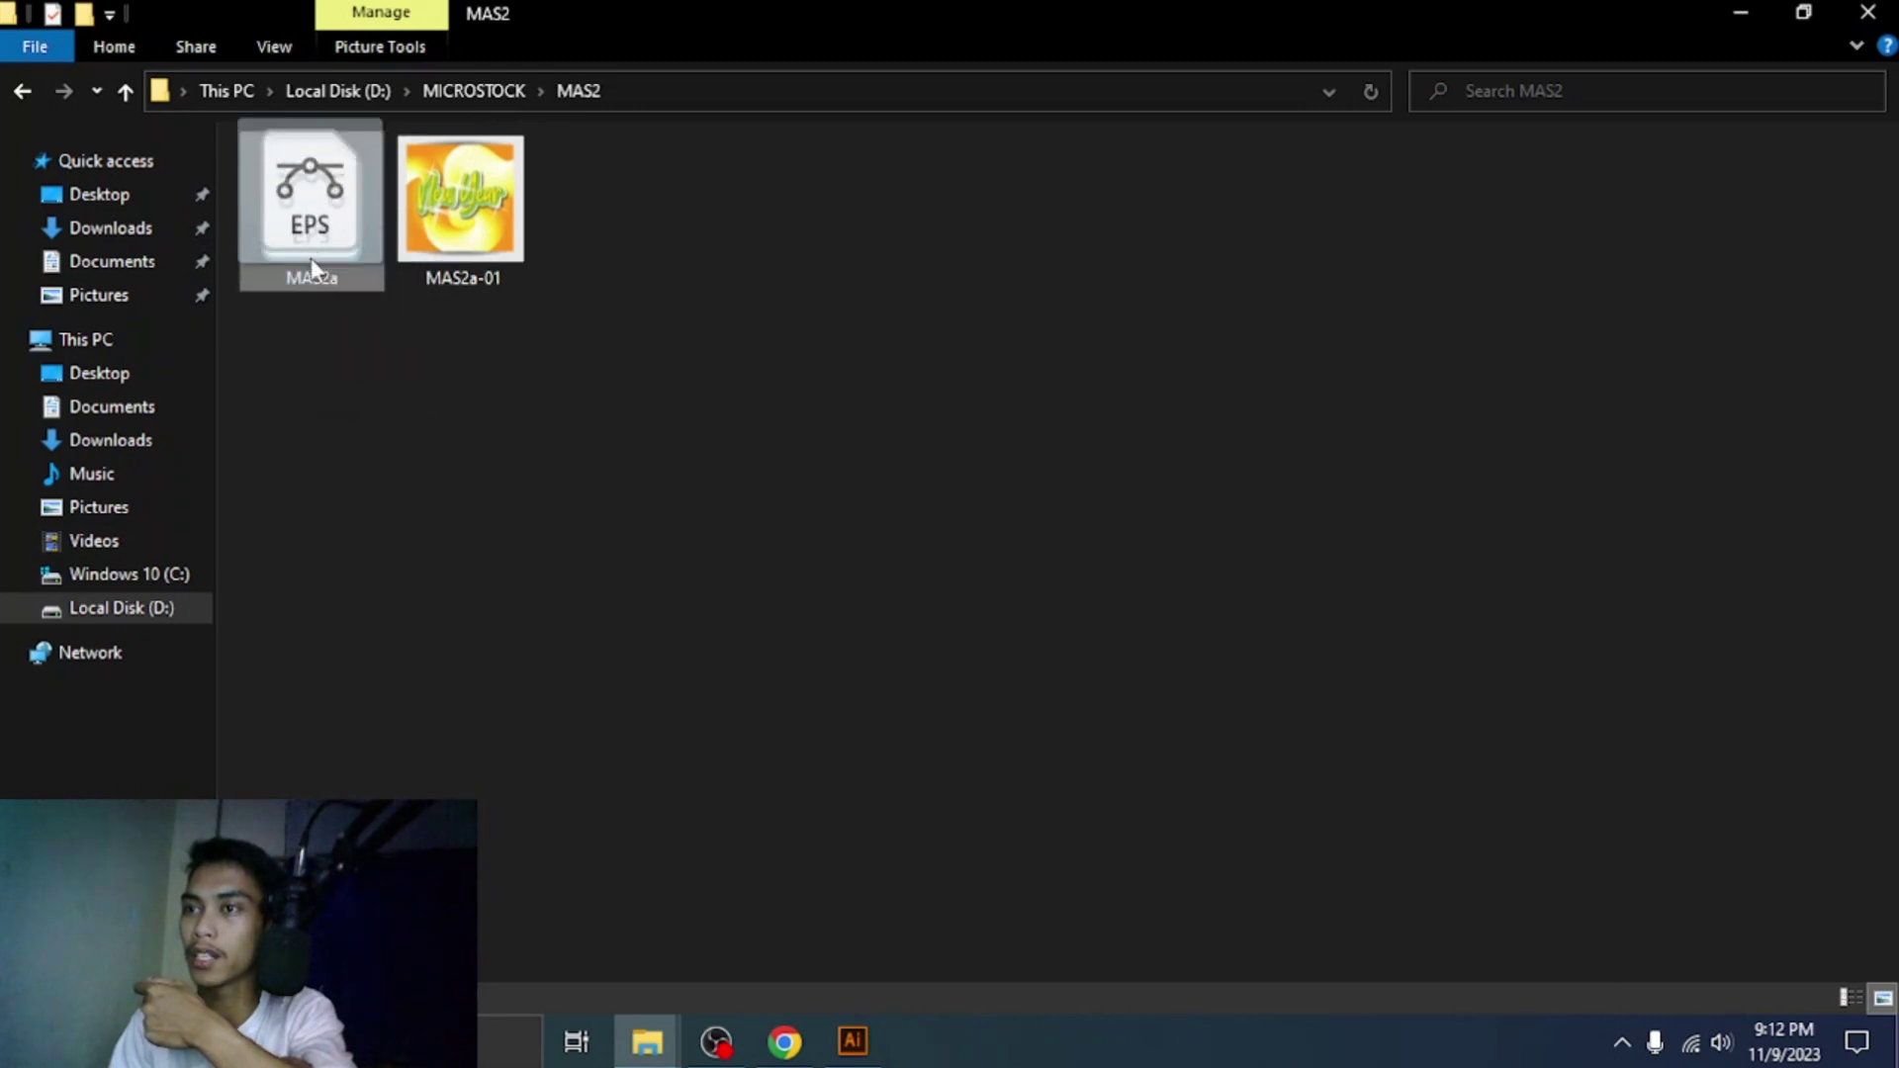